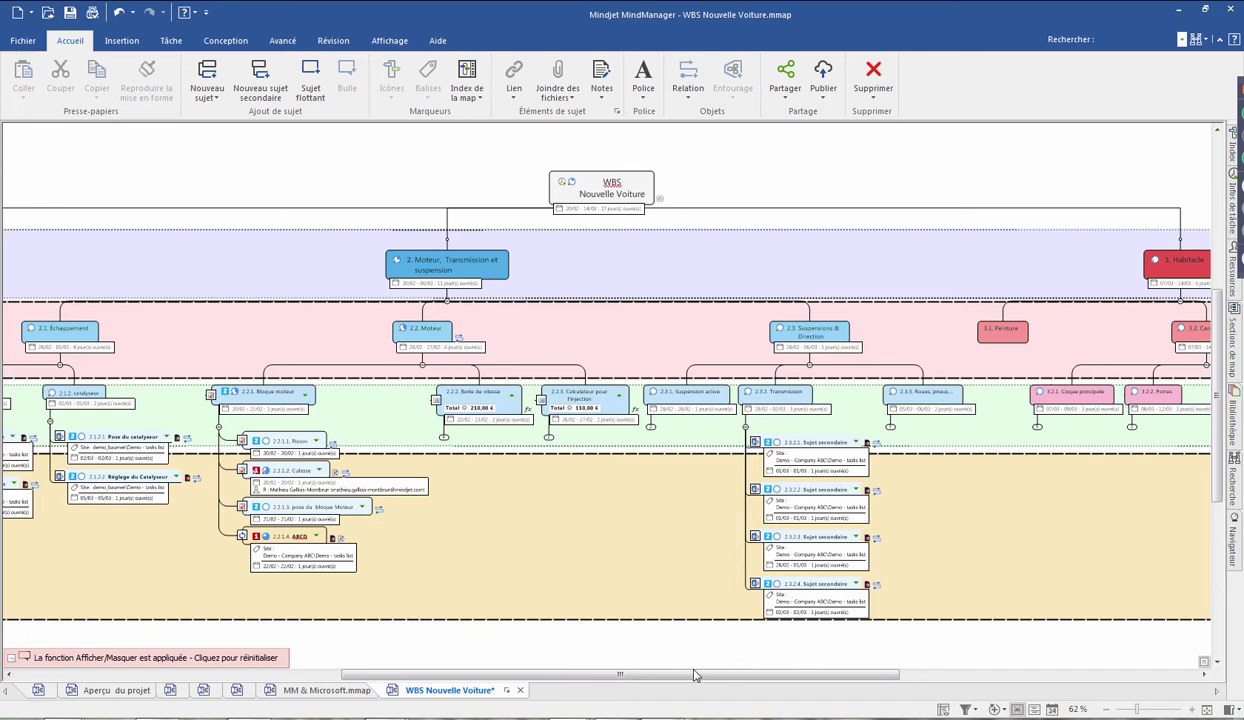
Open the SharePoint link of topic 2.2.1.4 ABCD under Bloque moteur outside MindManager.
{"action": "left_click_drag", "start_coordinate": [667, 676], "coordinate": [527, 676]}
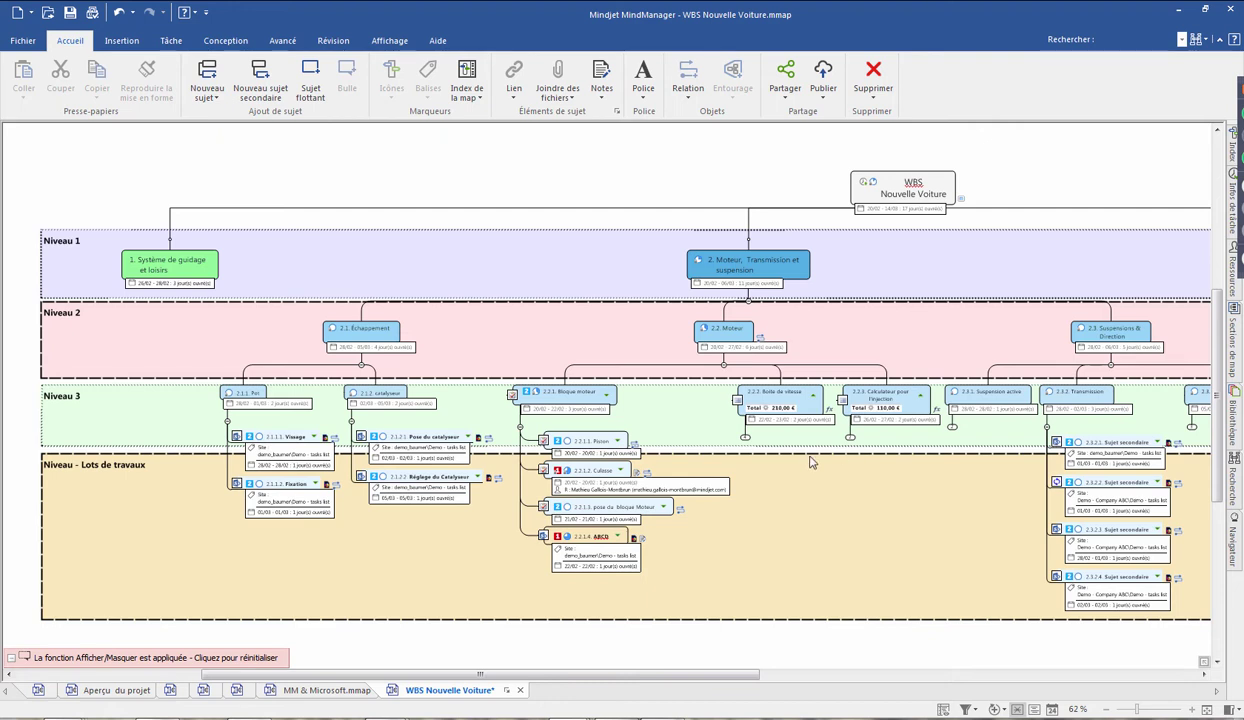
{"action": "scroll", "coordinate": [810, 458], "scroll_direction": "up", "scroll_amount": 3}
{"action": "scroll", "coordinate": [635, 565], "scroll_direction": "down", "scroll_amount": 4}
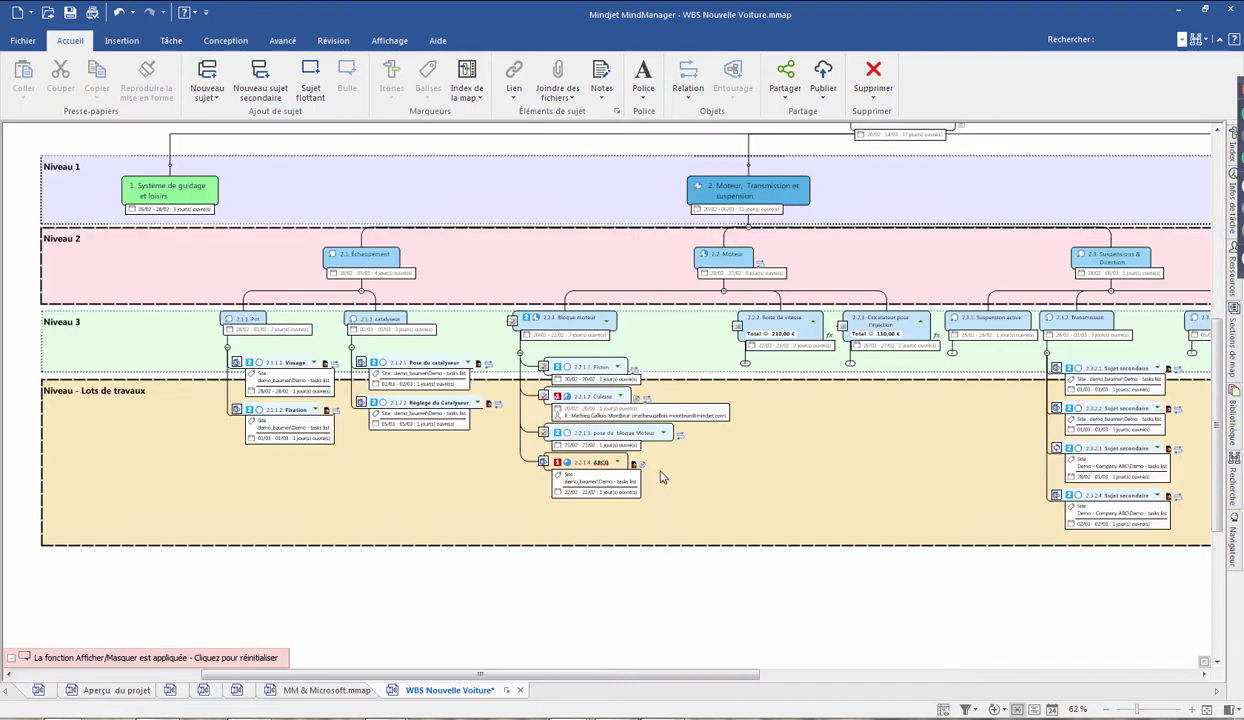
{"action": "scroll", "coordinate": [674, 455], "scroll_direction": "up", "scroll_amount": 5}
{"action": "scroll", "coordinate": [618, 385], "scroll_direction": "up", "scroll_amount": 1}
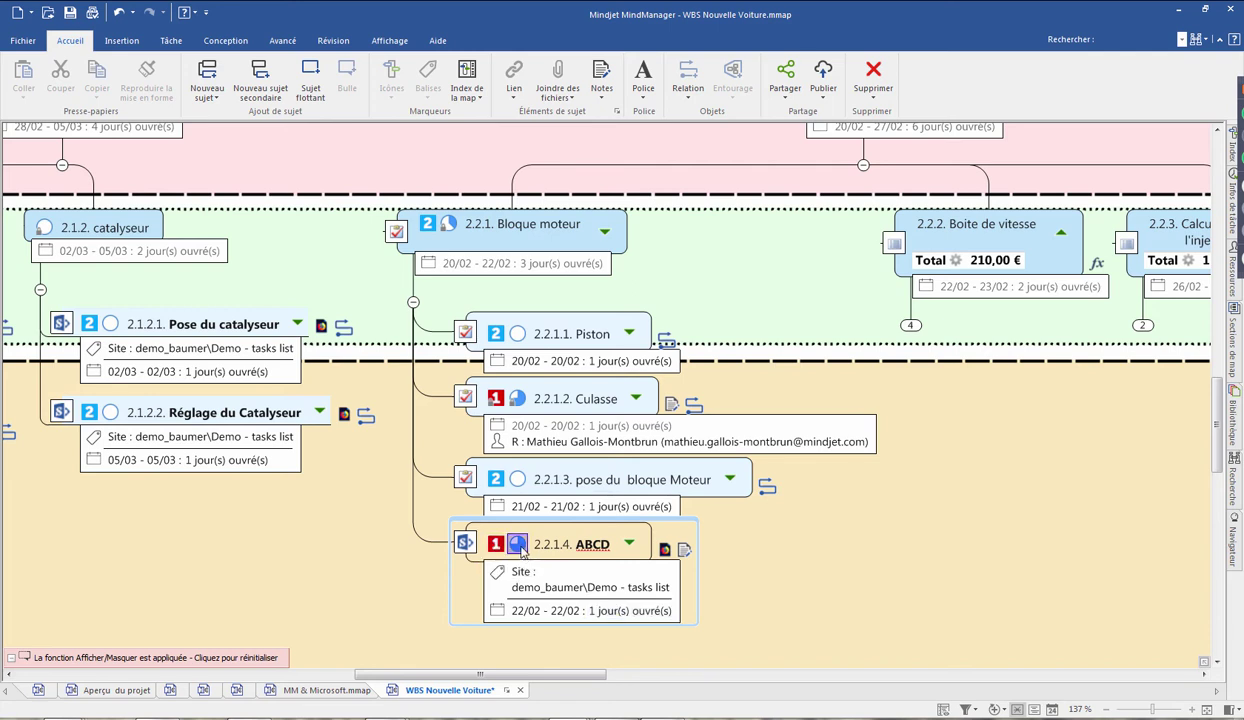
{"action": "right_click", "coordinate": [664, 551]}
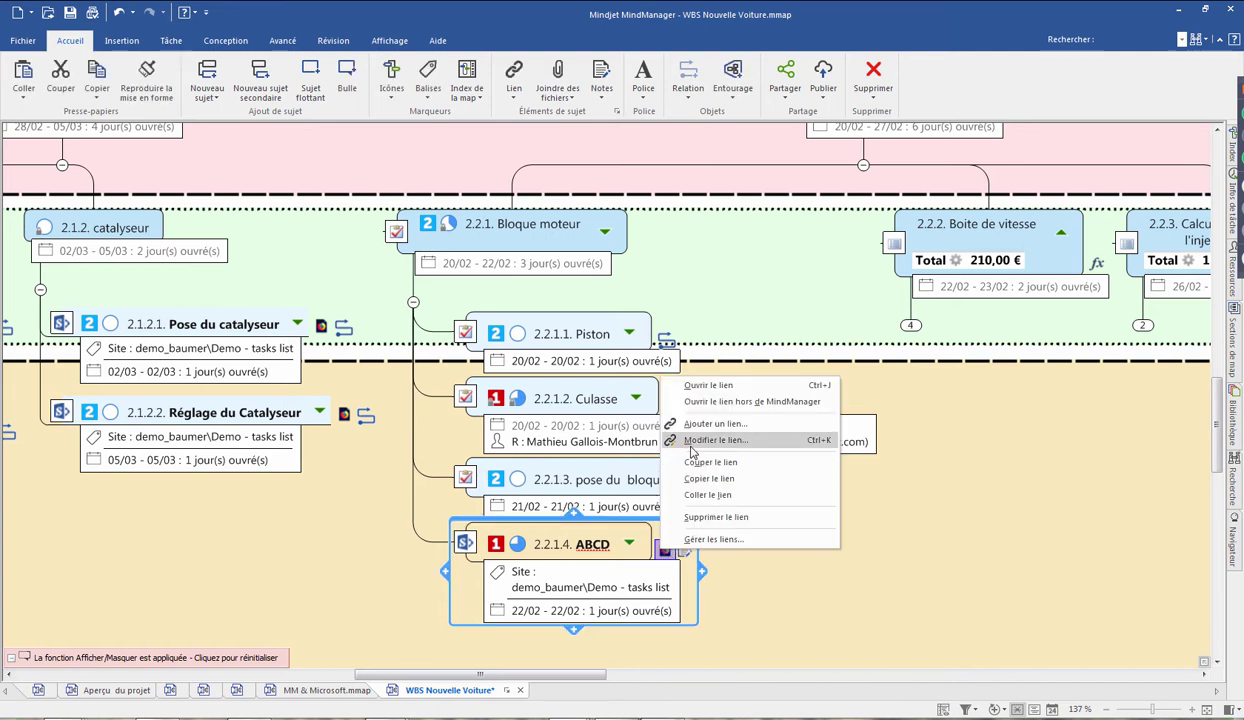
{"action": "left_click", "coordinate": [704, 401]}
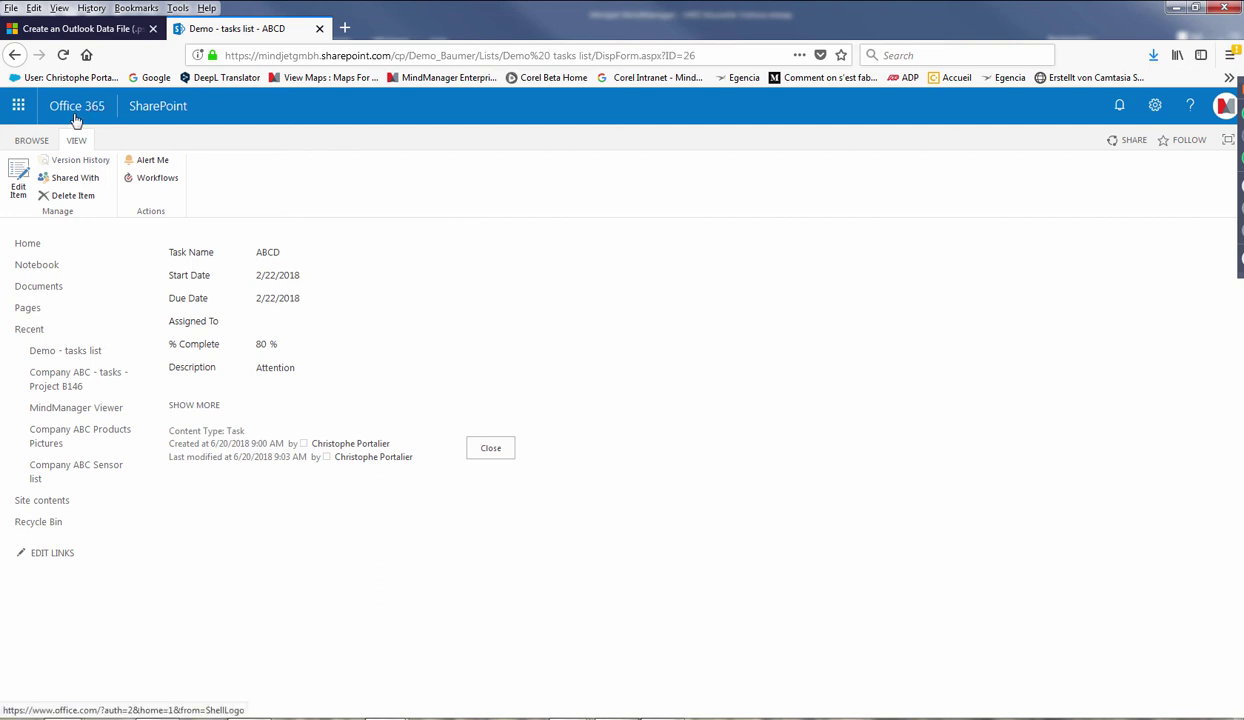
Edit the ABCD task in SharePoint, setting % Complete to 30 and Priority to (3) Low, and save it.
{"action": "left_click", "coordinate": [22, 183]}
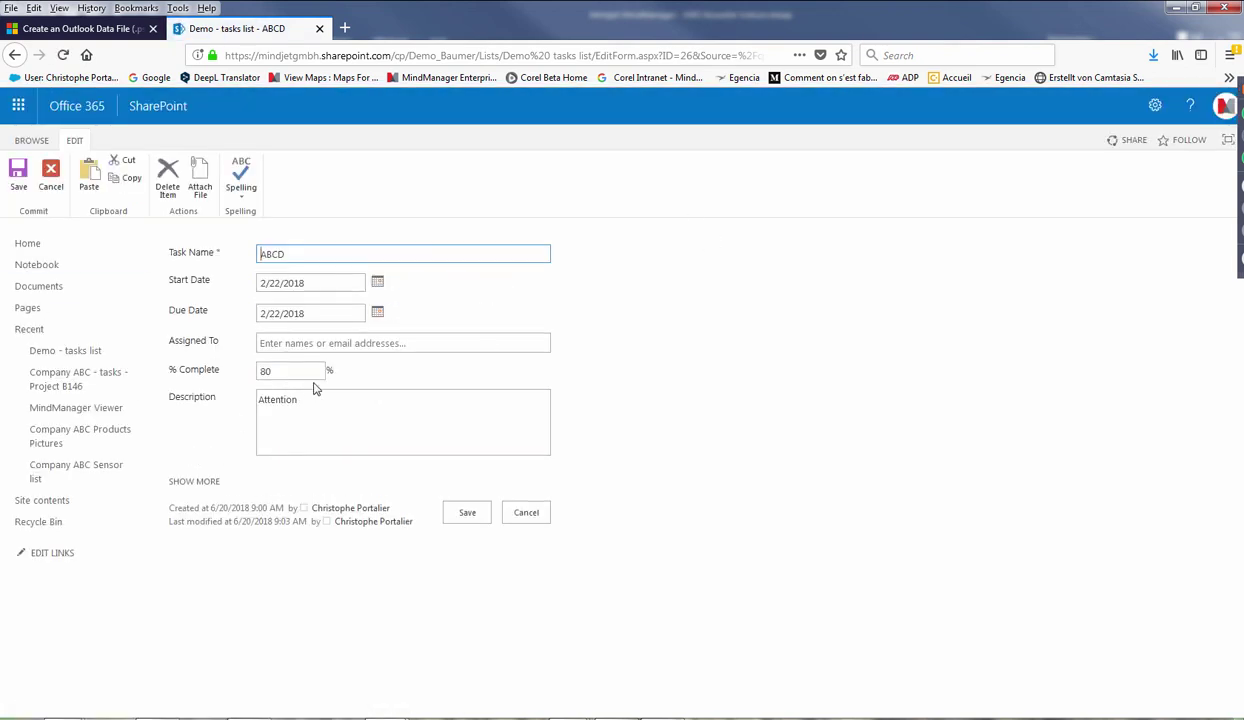
{"action": "double_click", "coordinate": [289, 373]}
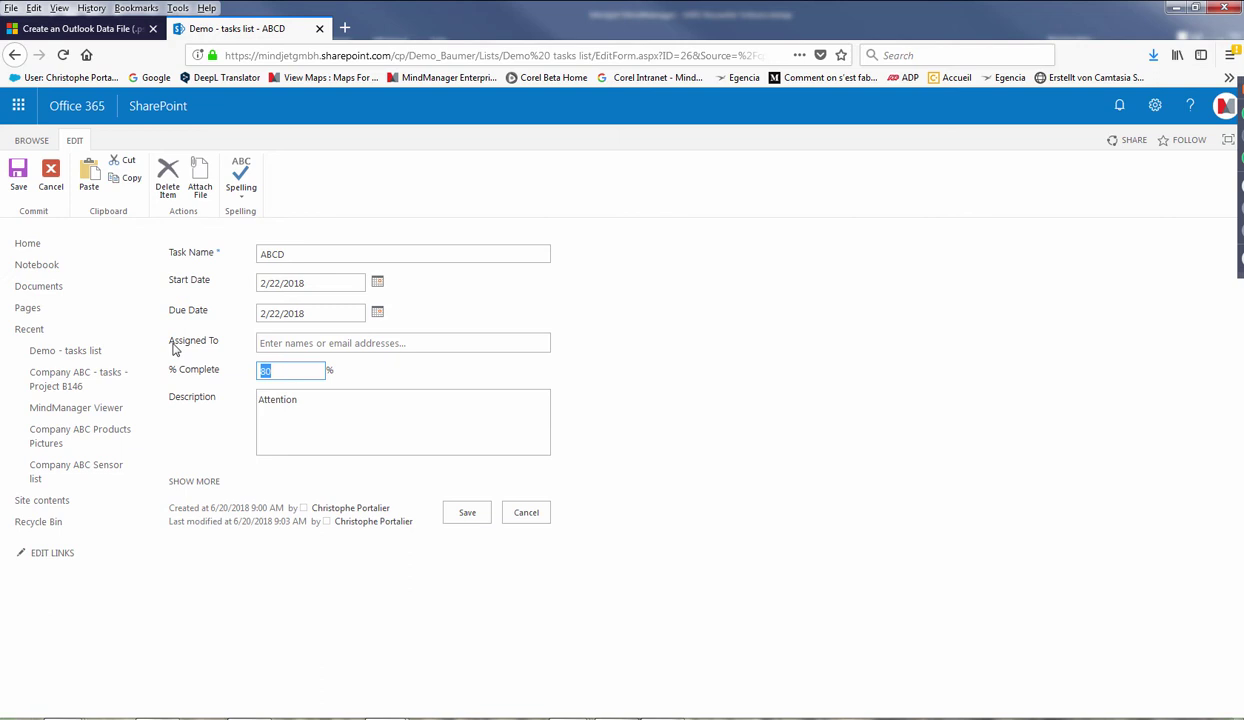
{"action": "type", "text": "30"}
{"action": "left_click", "coordinate": [195, 480]}
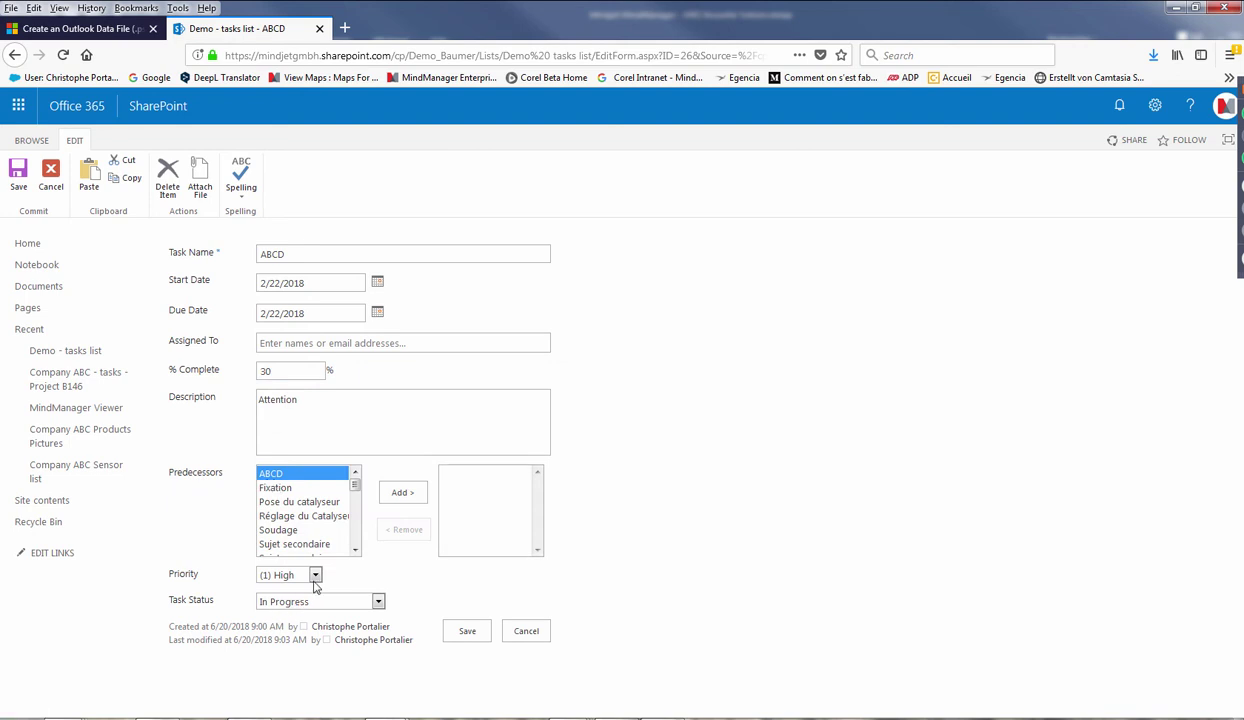
{"action": "left_click", "coordinate": [316, 577]}
{"action": "left_click", "coordinate": [305, 630]}
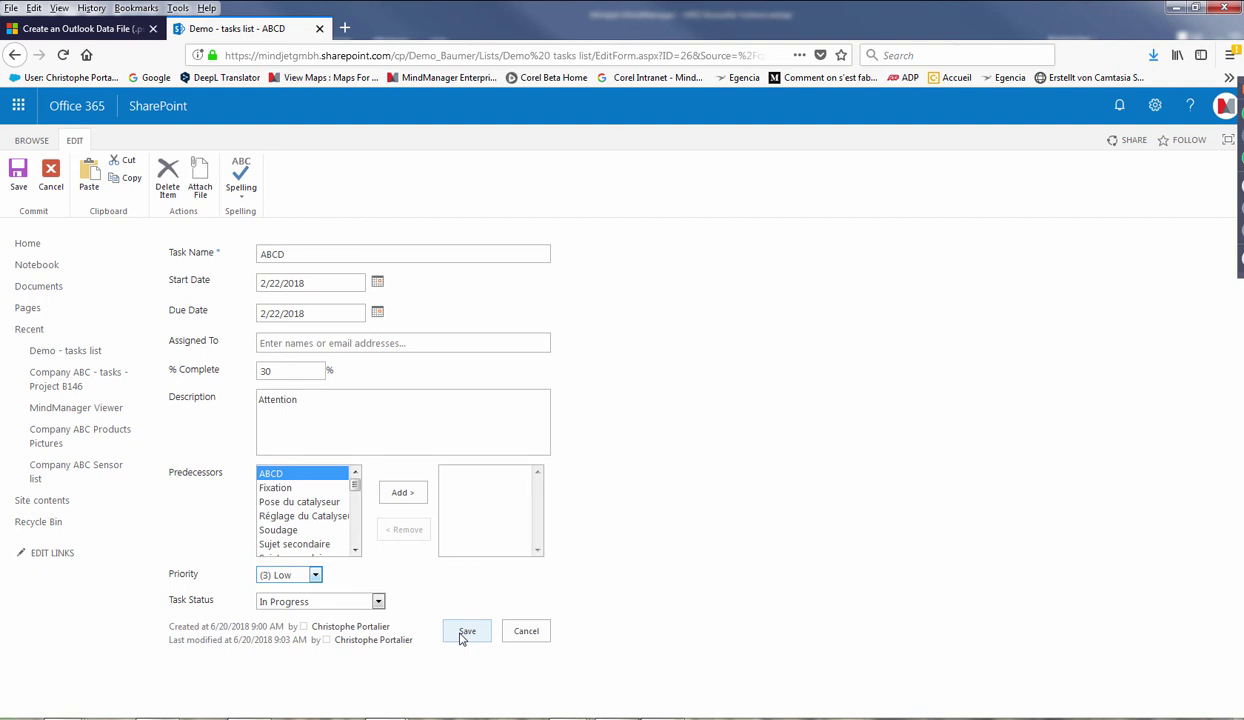
{"action": "left_click", "coordinate": [464, 636]}
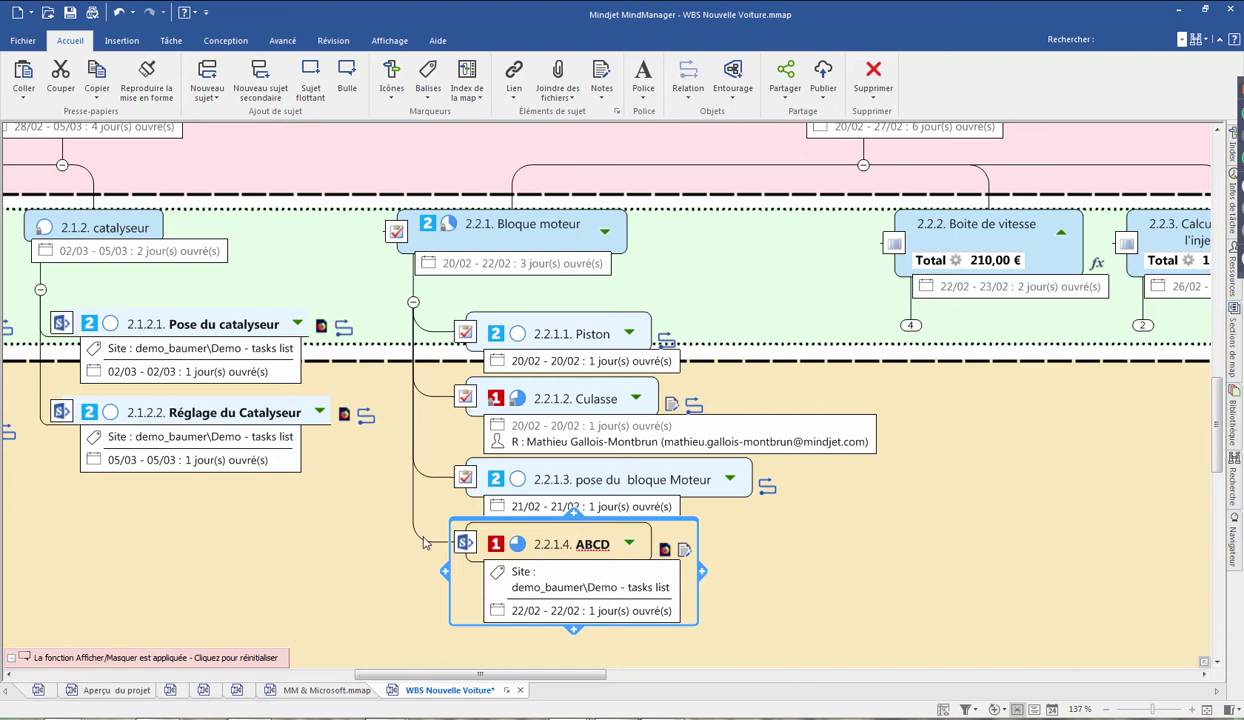
Examine the SharePoint site and refresh settings in the MindManager options, then dismiss them without changes.
{"action": "left_click", "coordinate": [23, 41]}
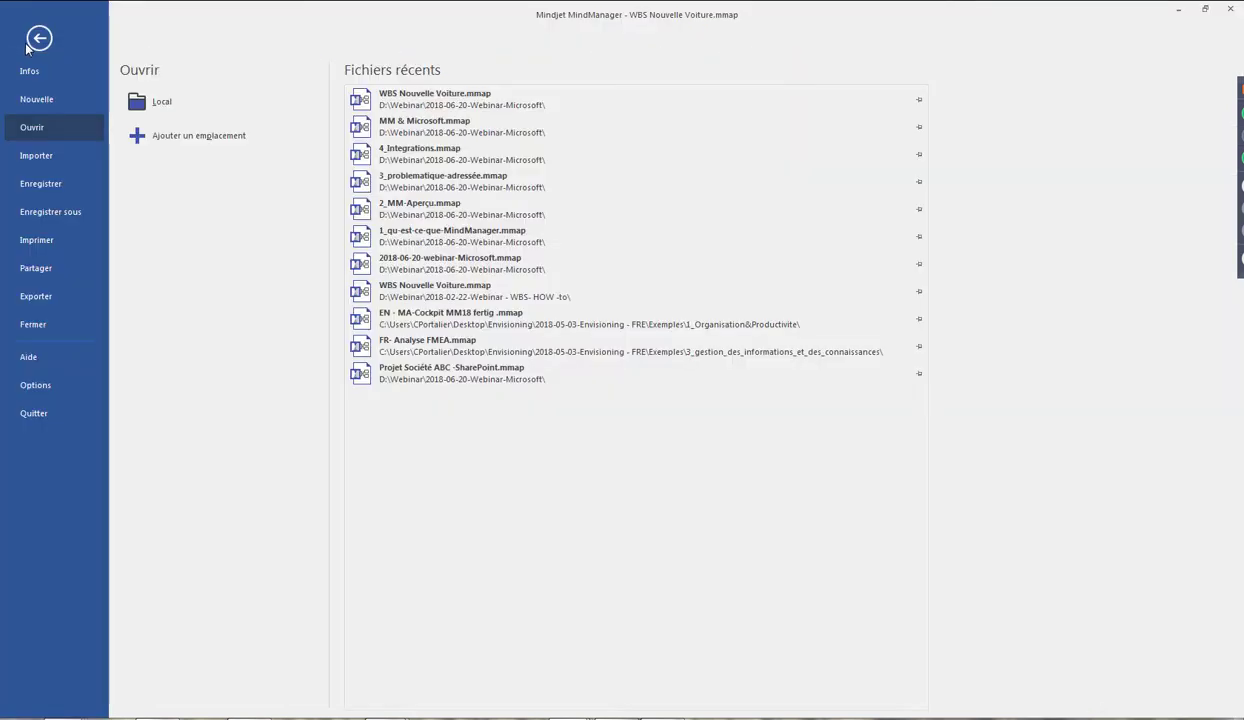
{"action": "left_click", "coordinate": [35, 386]}
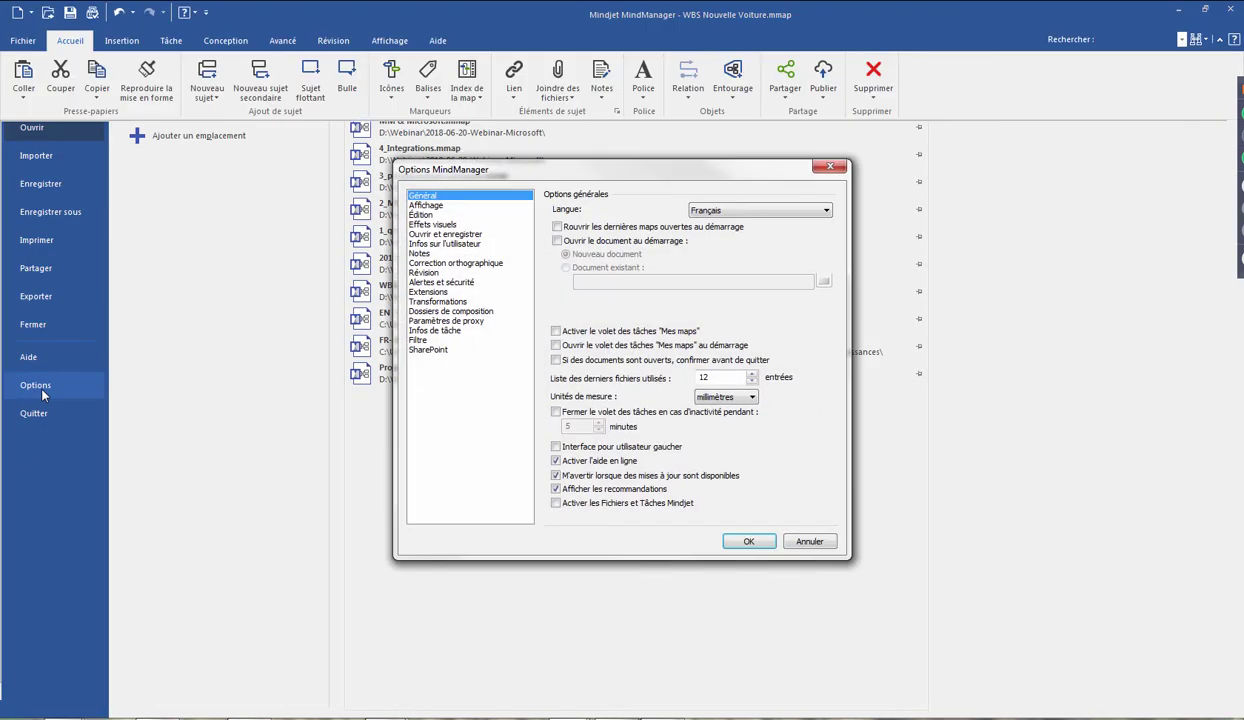
{"action": "left_click", "coordinate": [418, 349]}
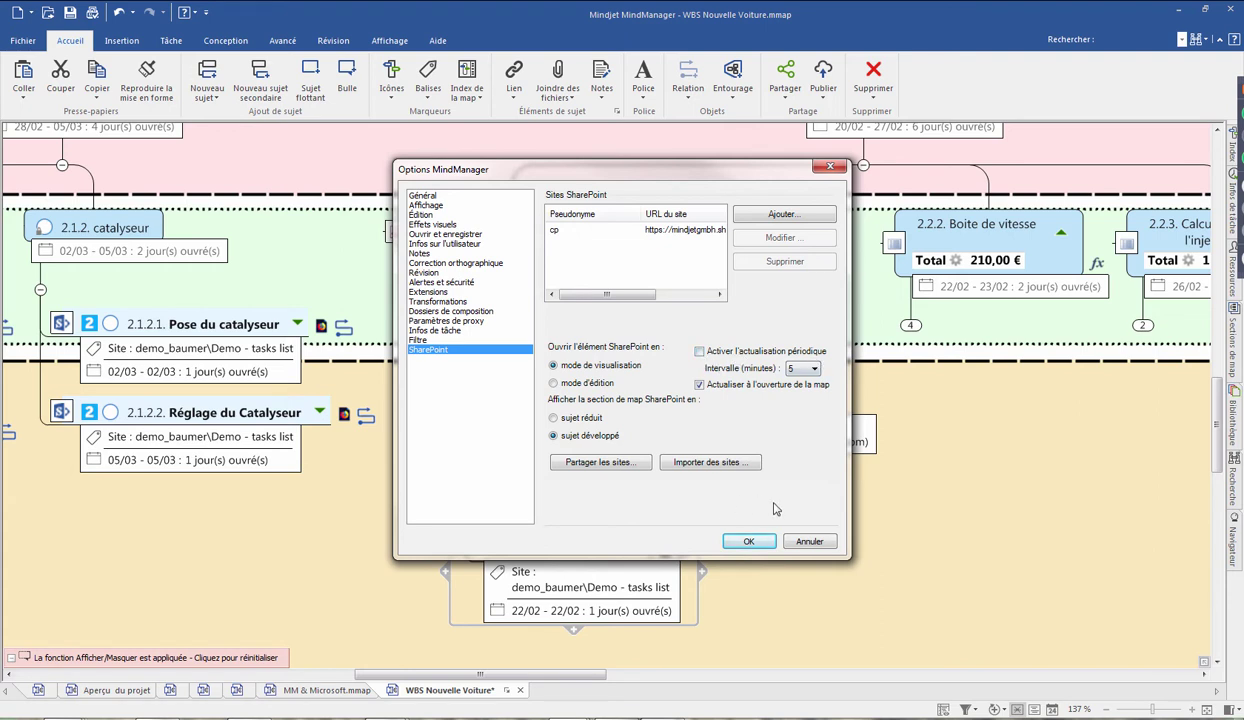
{"action": "left_click", "coordinate": [792, 540]}
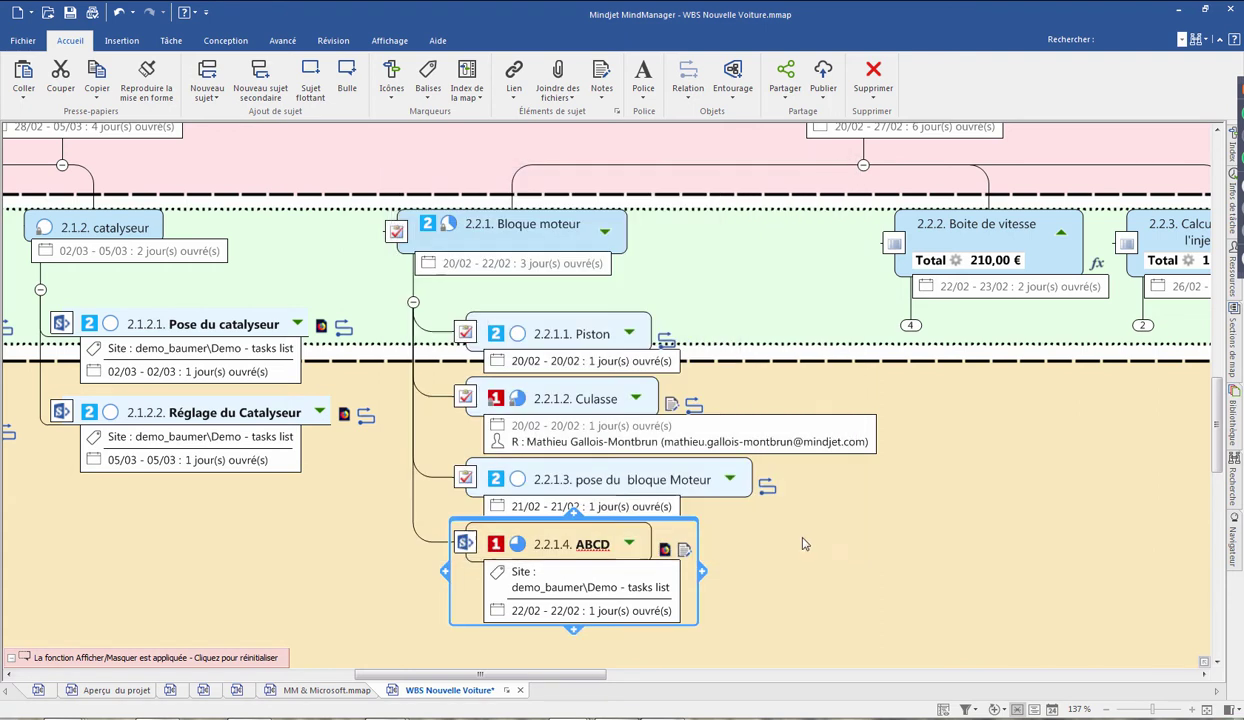
Refresh the ABCD topic from SharePoint and switch to the MM & Microsoft.mmap map.
{"action": "left_click", "coordinate": [466, 543]}
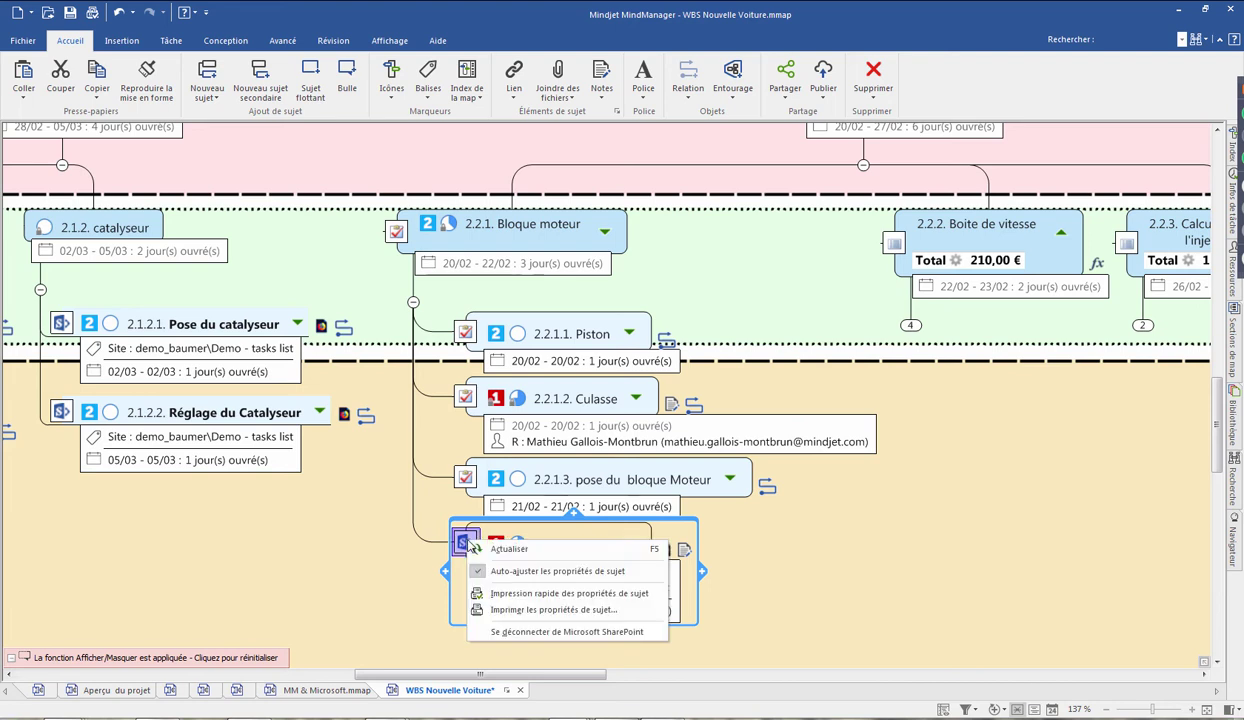
{"action": "left_click", "coordinate": [503, 548]}
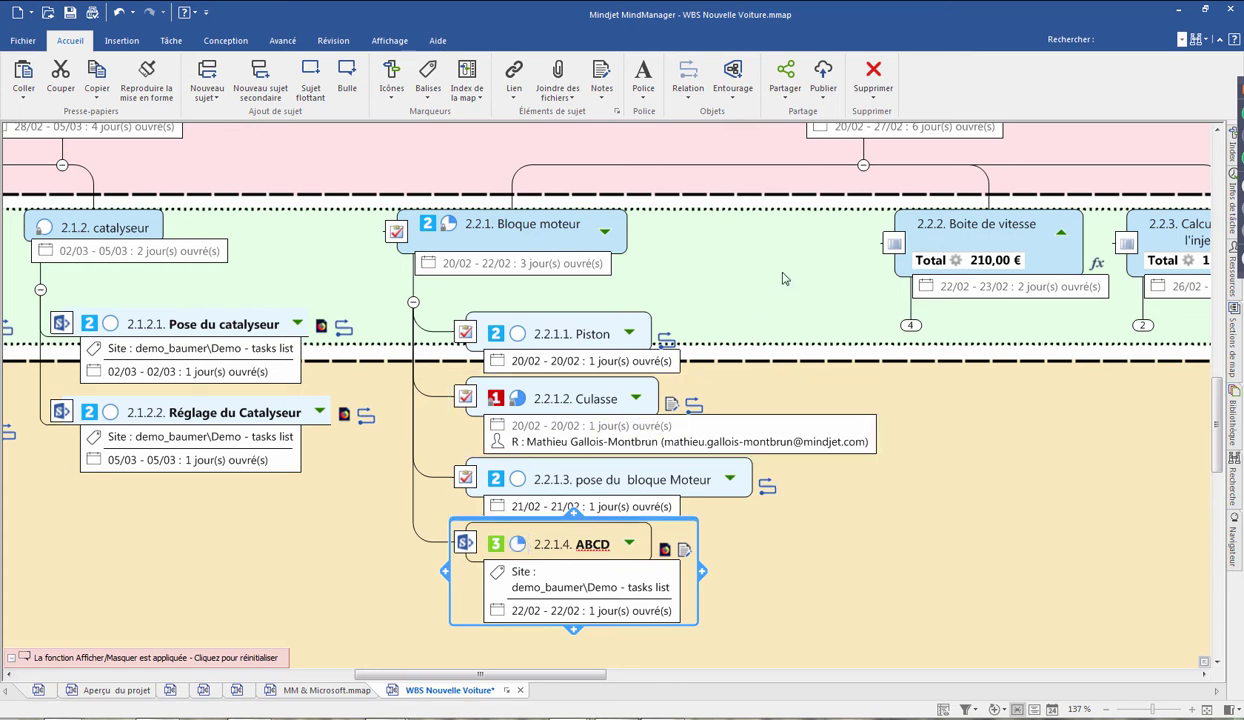
{"action": "left_click", "coordinate": [316, 690]}
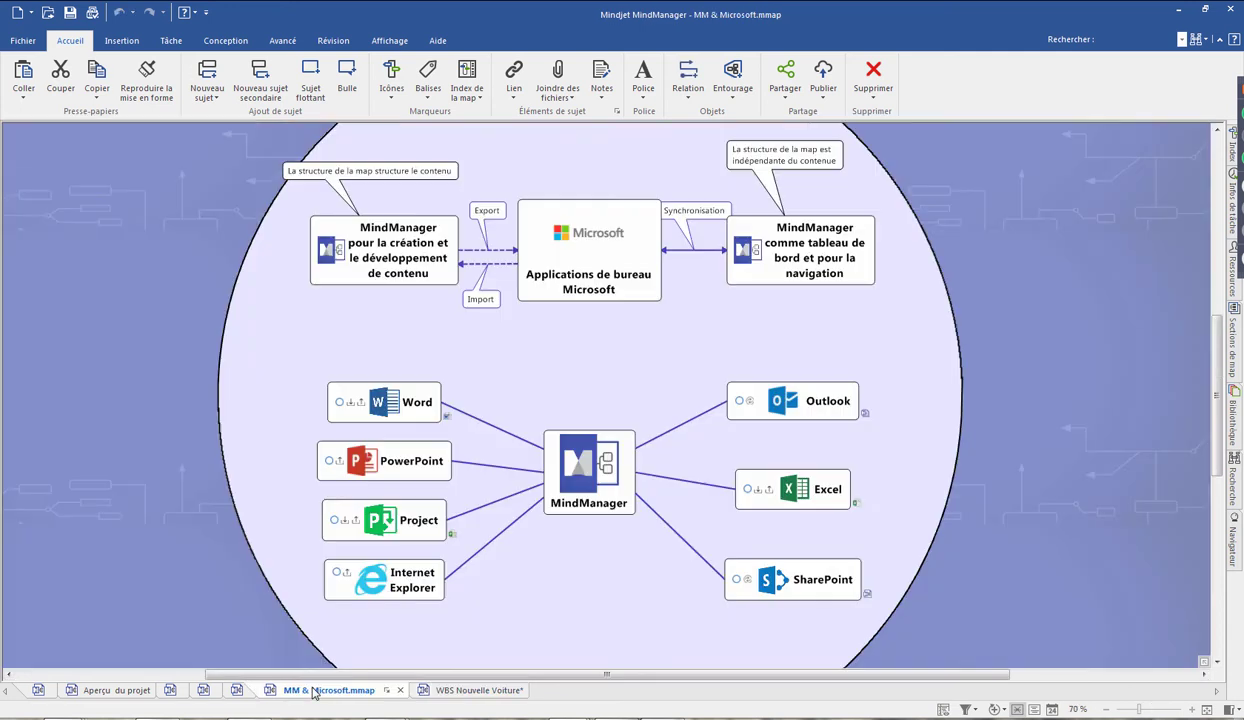
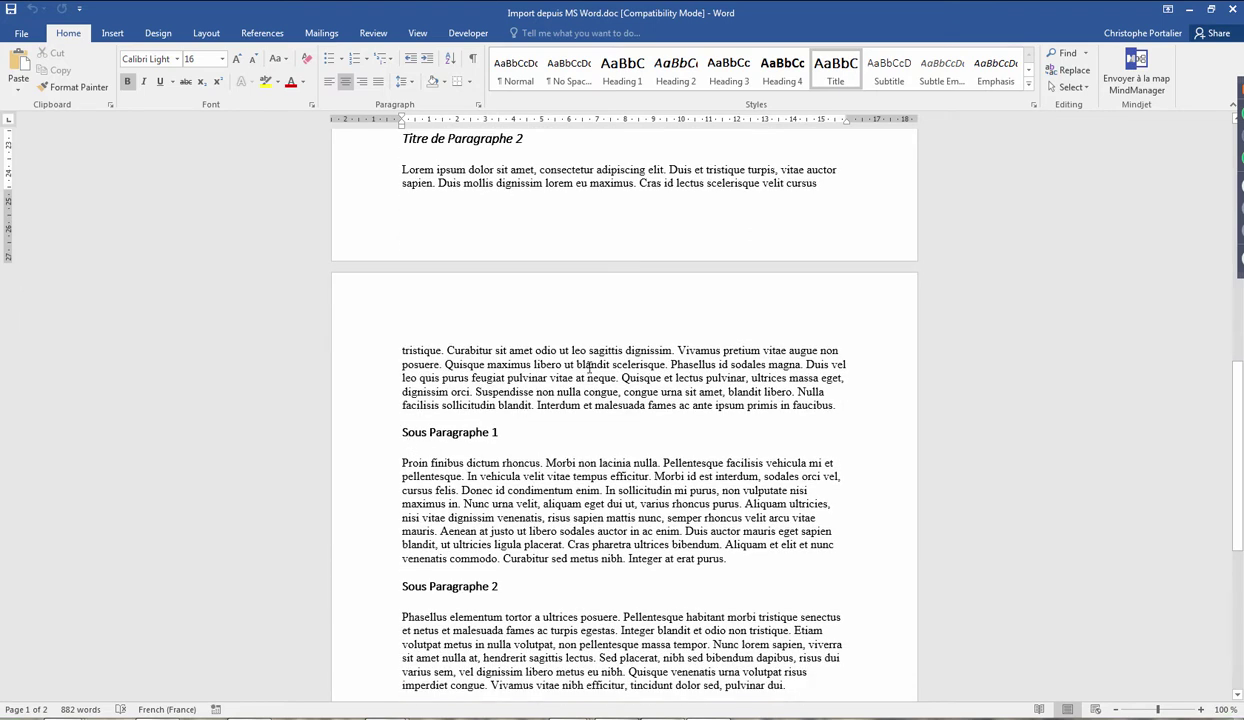
Return to the start of the Word document Import depuis MS Word.doc and arrange its reduced window over the blank Map2.
{"action": "scroll", "coordinate": [594, 370], "scroll_direction": "up", "scroll_amount": 7}
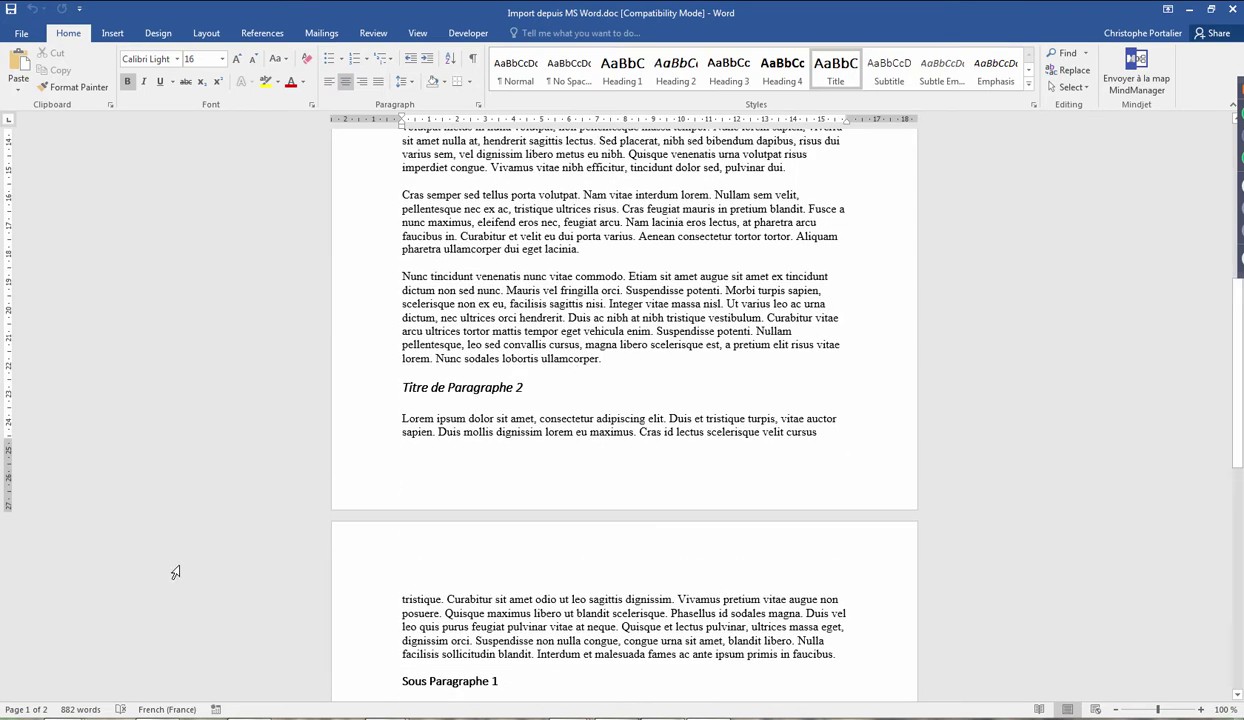
{"action": "scroll", "coordinate": [440, 395], "scroll_direction": "up", "scroll_amount": 15}
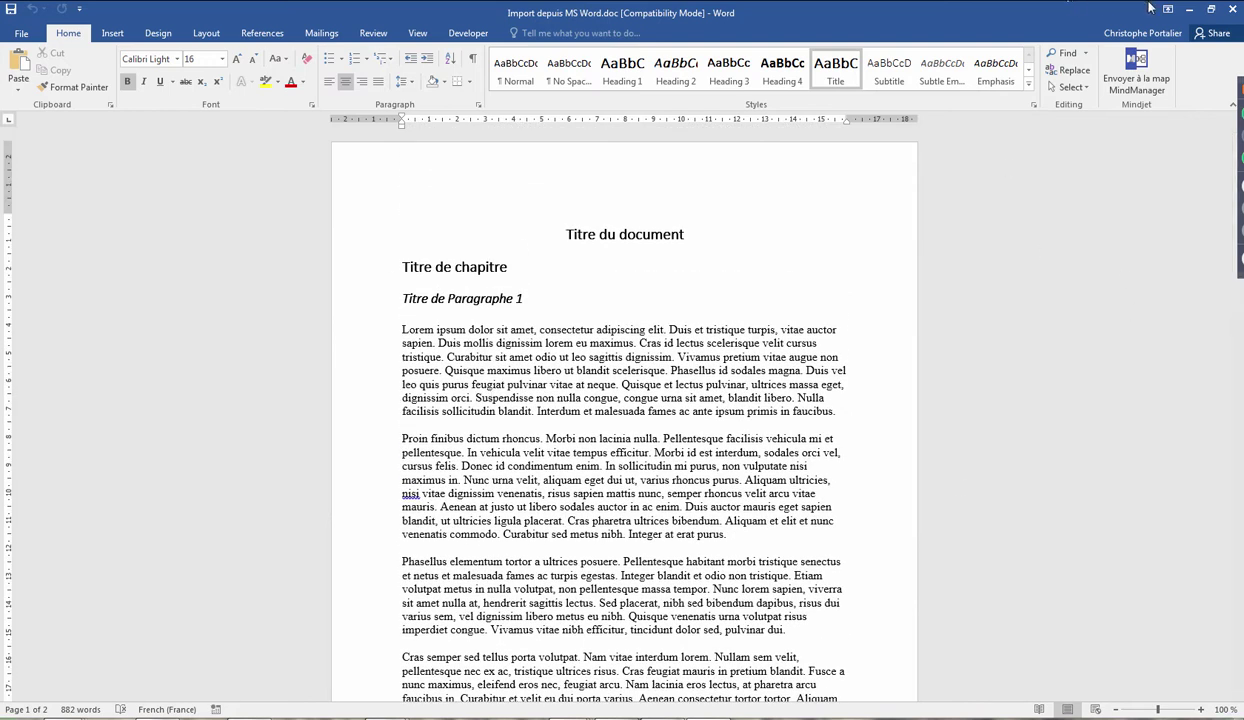
{"action": "left_click", "coordinate": [1214, 11]}
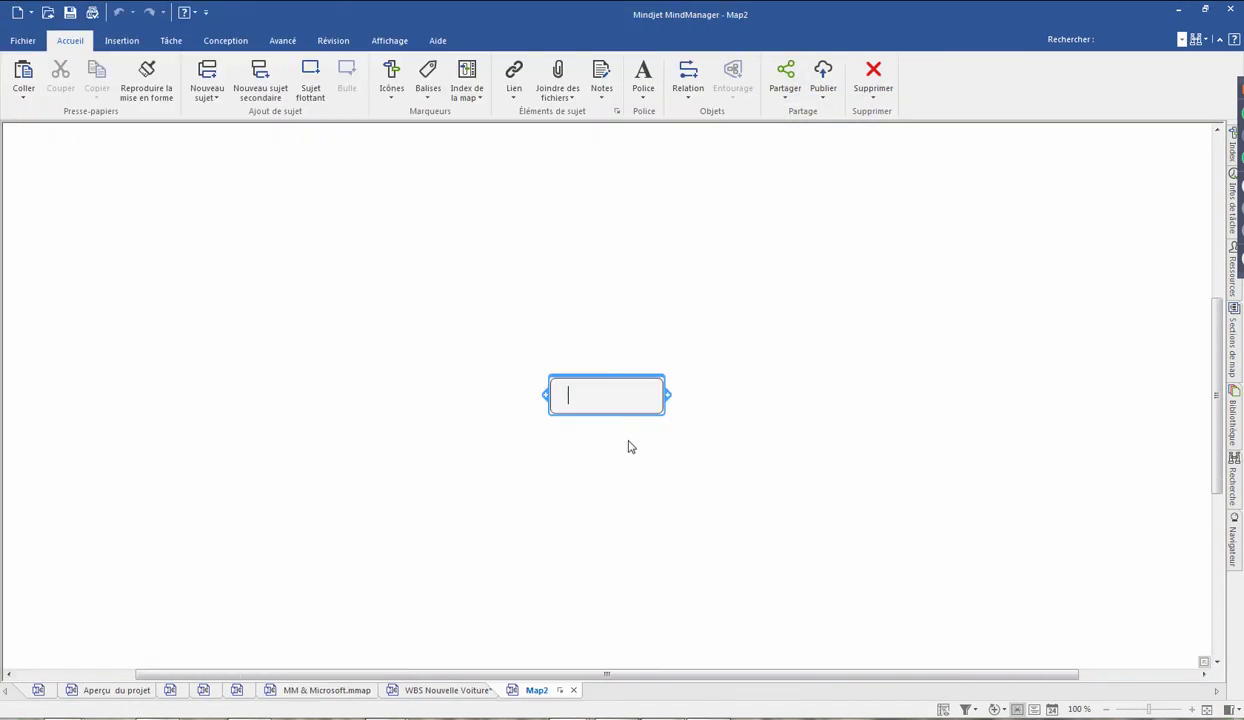
{"action": "left_click", "coordinate": [575, 458]}
{"action": "left_click", "coordinate": [583, 405]}
{"action": "key", "text": "alt+Tab"}
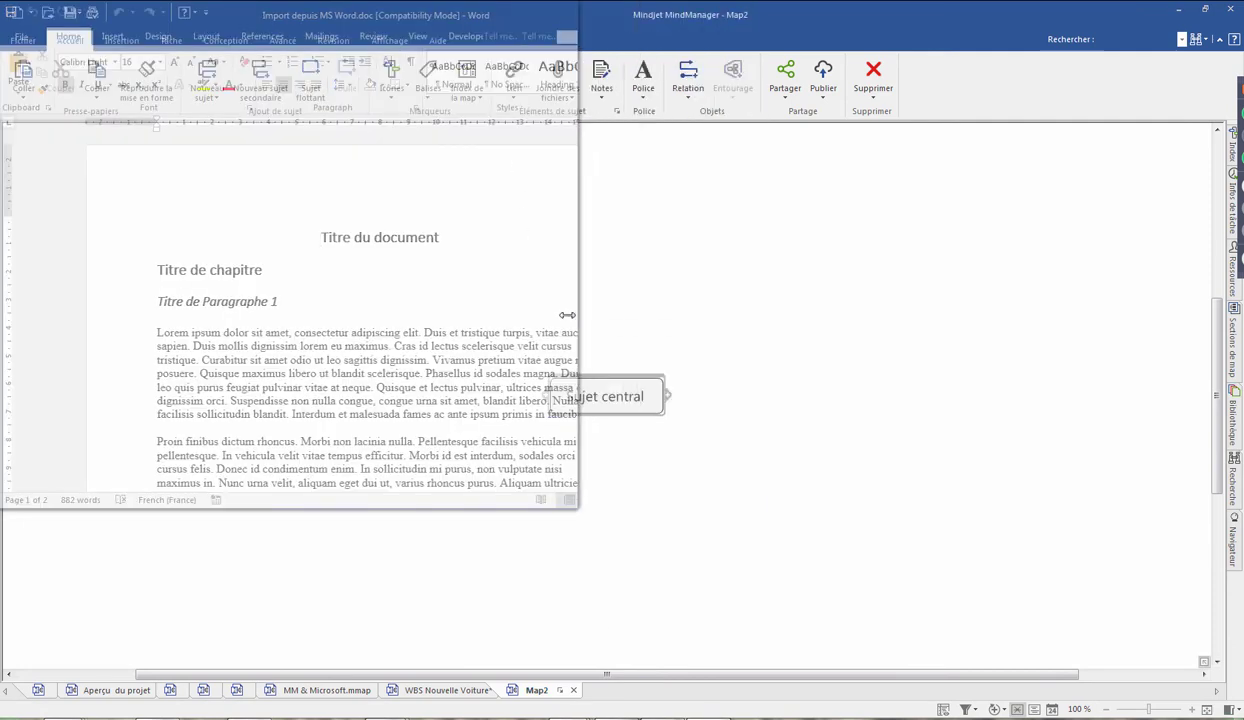
Add two main topics to the central topic of Map2.
{"action": "left_click", "coordinate": [622, 398]}
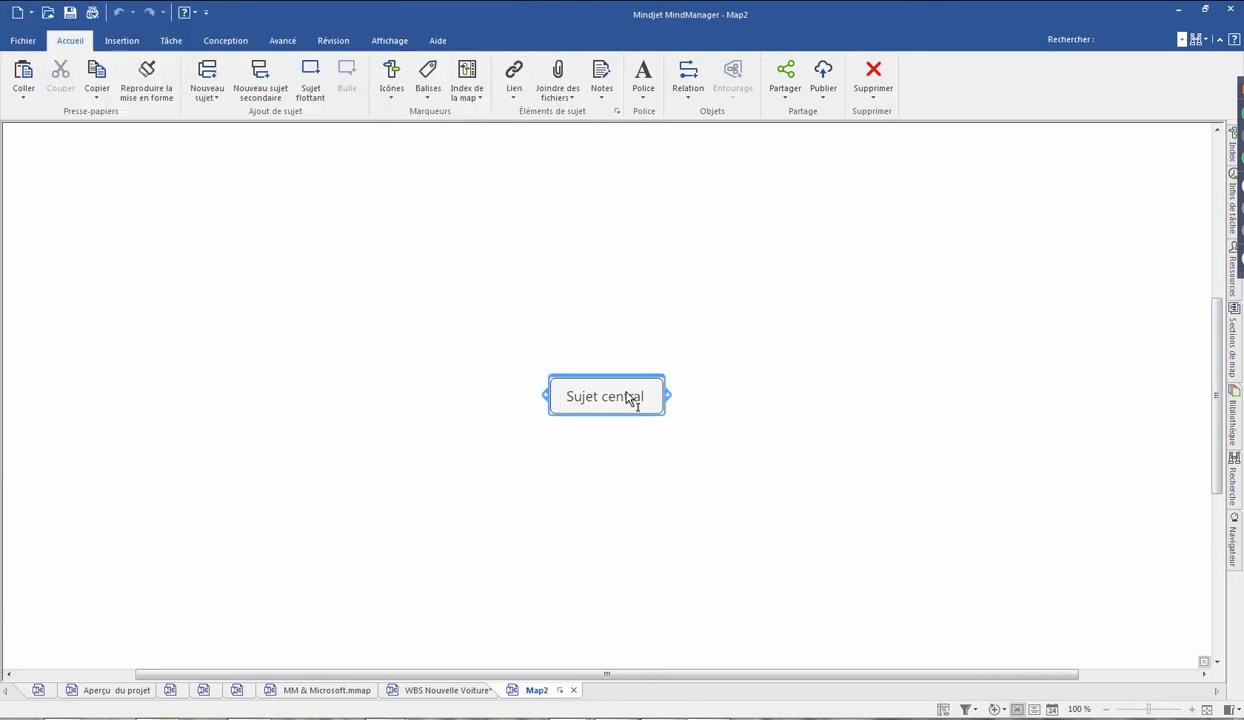
{"action": "left_click", "coordinate": [665, 394]}
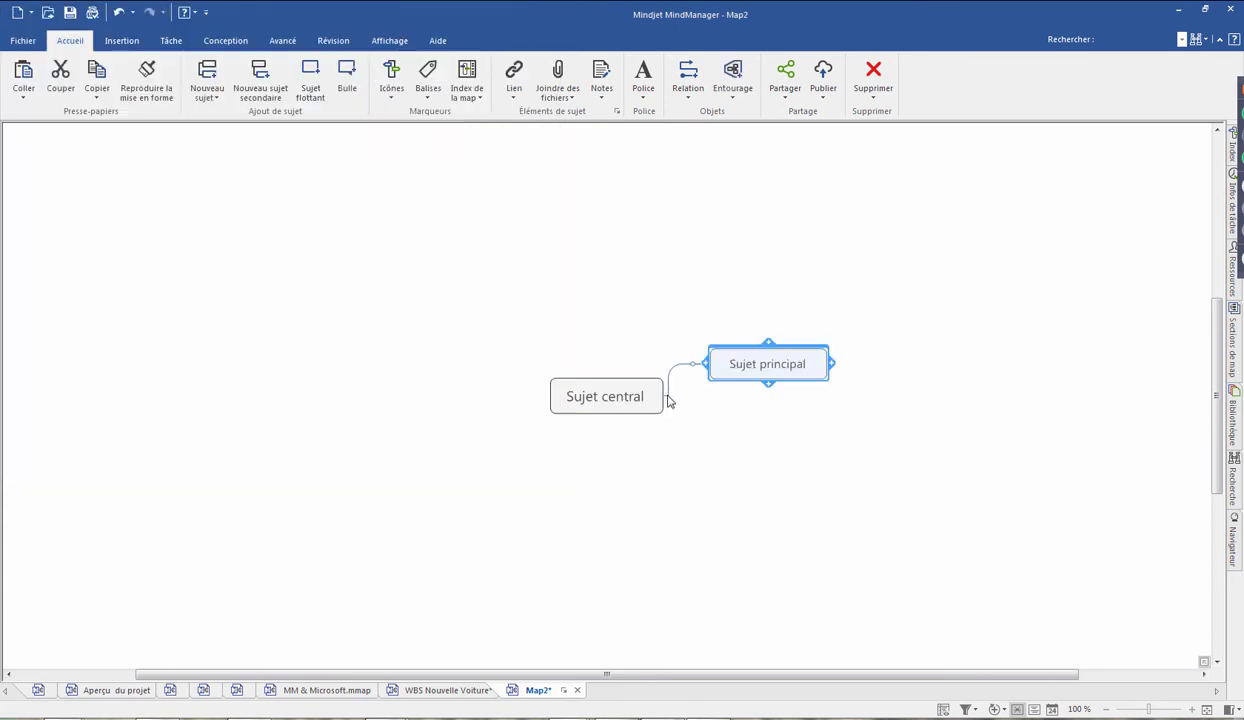
{"action": "left_click", "coordinate": [768, 386]}
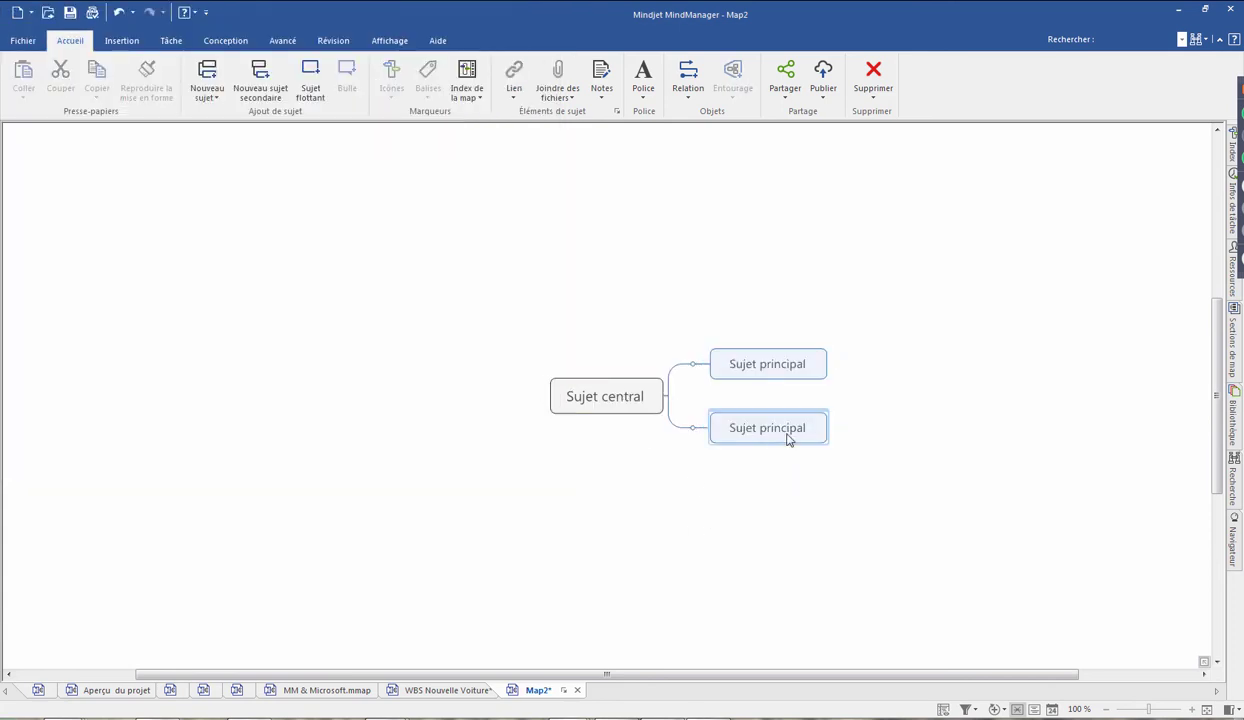
Select "dignissim lorem eu maximus." in the Word document's first paragraph and send it to the second main topic of the map.
{"action": "key", "text": "alt+Tab"}
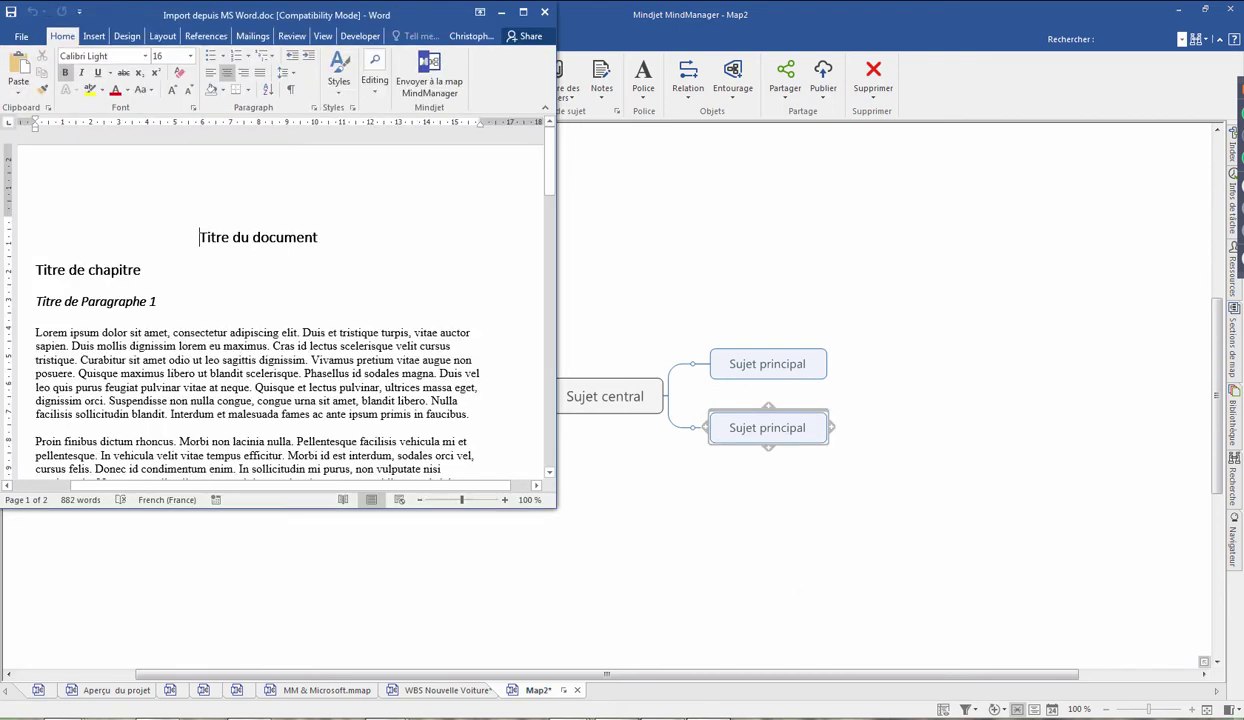
{"action": "left_click_drag", "start_coordinate": [130, 346], "coordinate": [267, 341]}
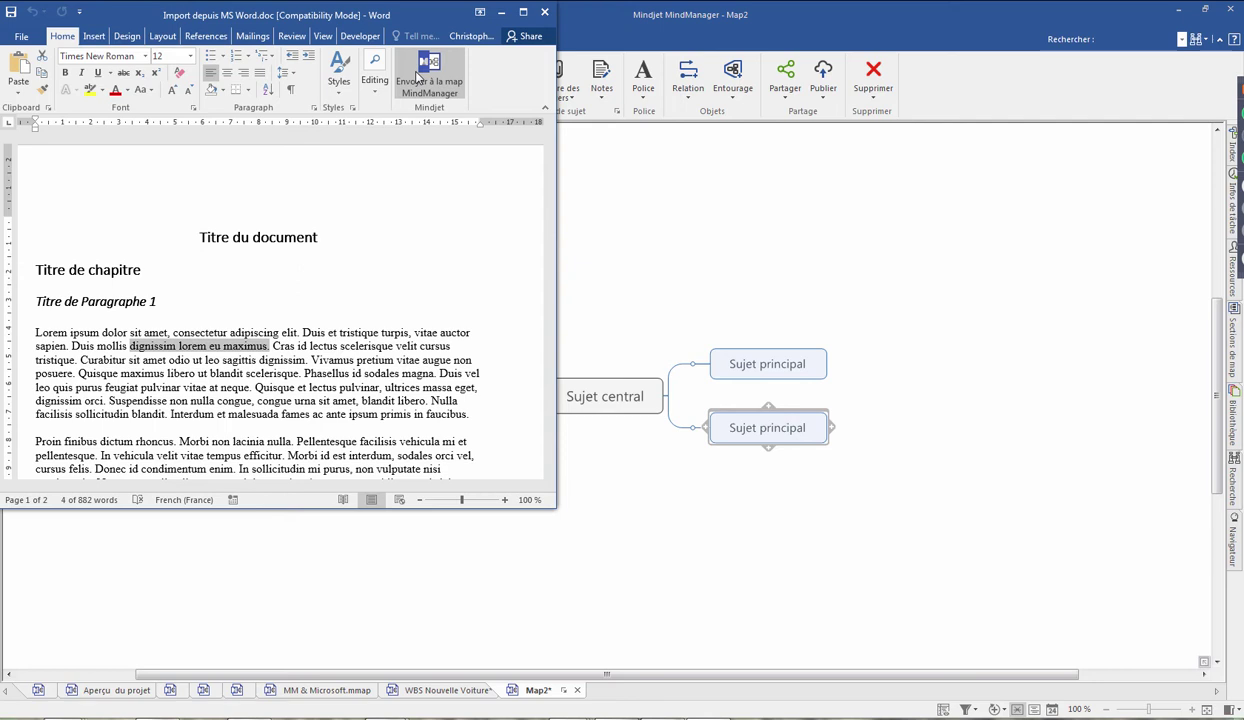
{"action": "left_click", "coordinate": [420, 78]}
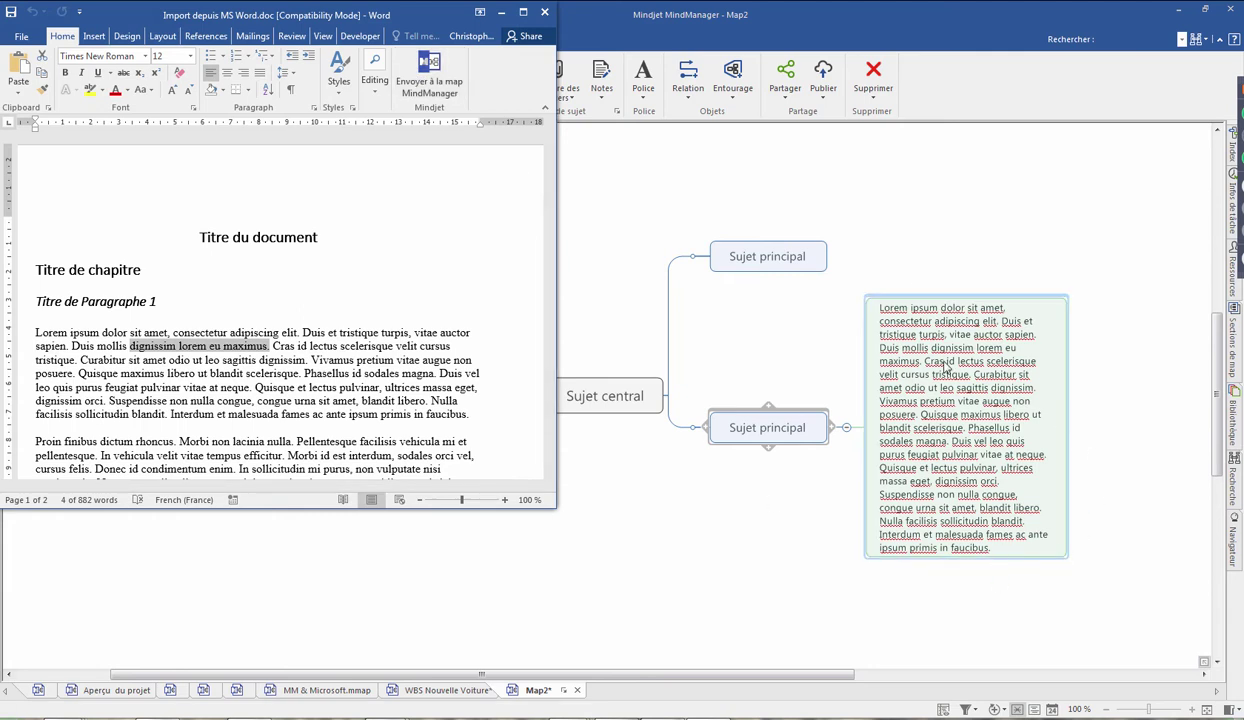
Delete the imported paragraph subtopic and both main topics from Map2, leaving only the central topic.
{"action": "left_click", "coordinate": [1052, 463]}
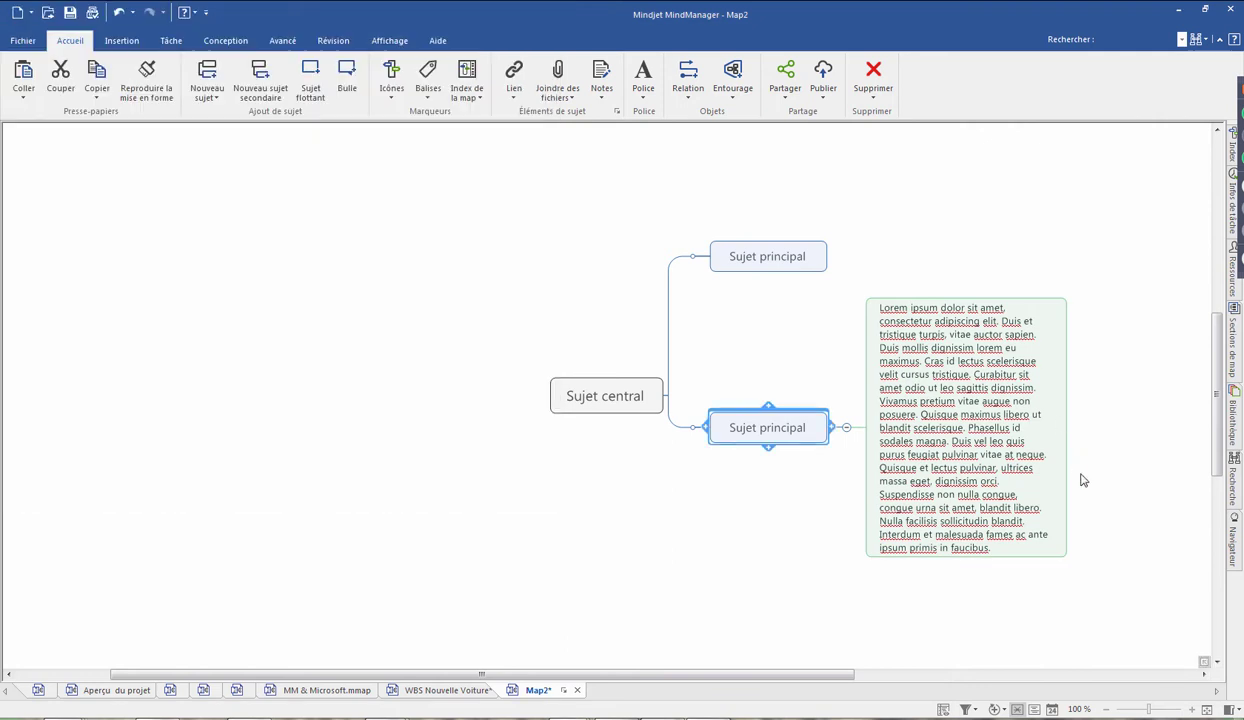
{"action": "left_click", "coordinate": [978, 394]}
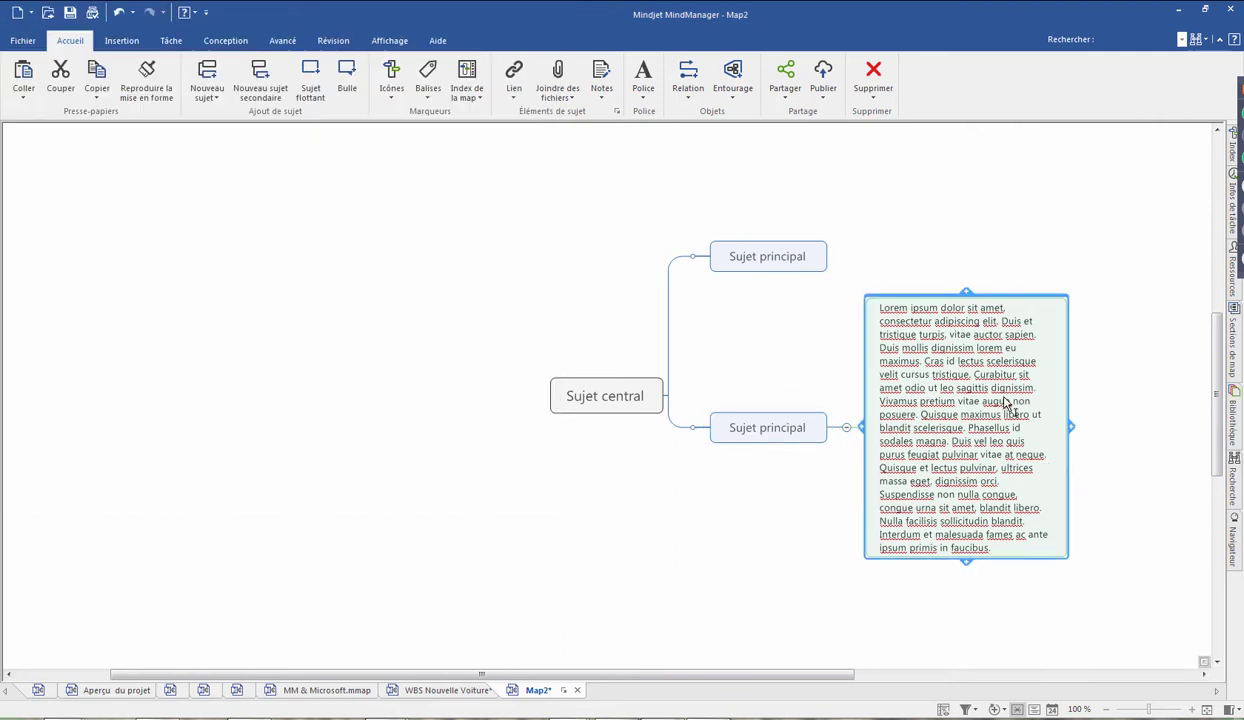
{"action": "key", "text": "Delete"}
{"action": "left_click_drag", "start_coordinate": [707, 289], "coordinate": [816, 470]}
{"action": "key", "text": "Delete"}
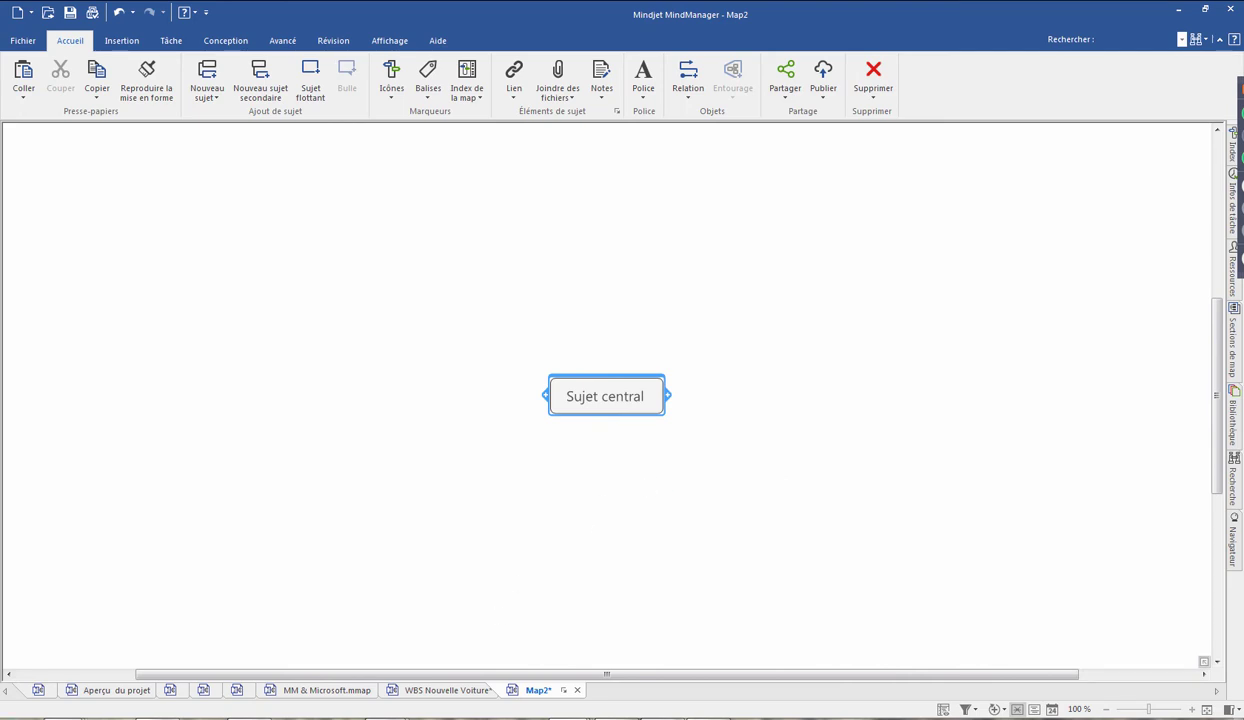
Switch to Word, maximize the document and examine the styles of the document title and the chapter title.
{"action": "key", "text": "alt+Tab"}
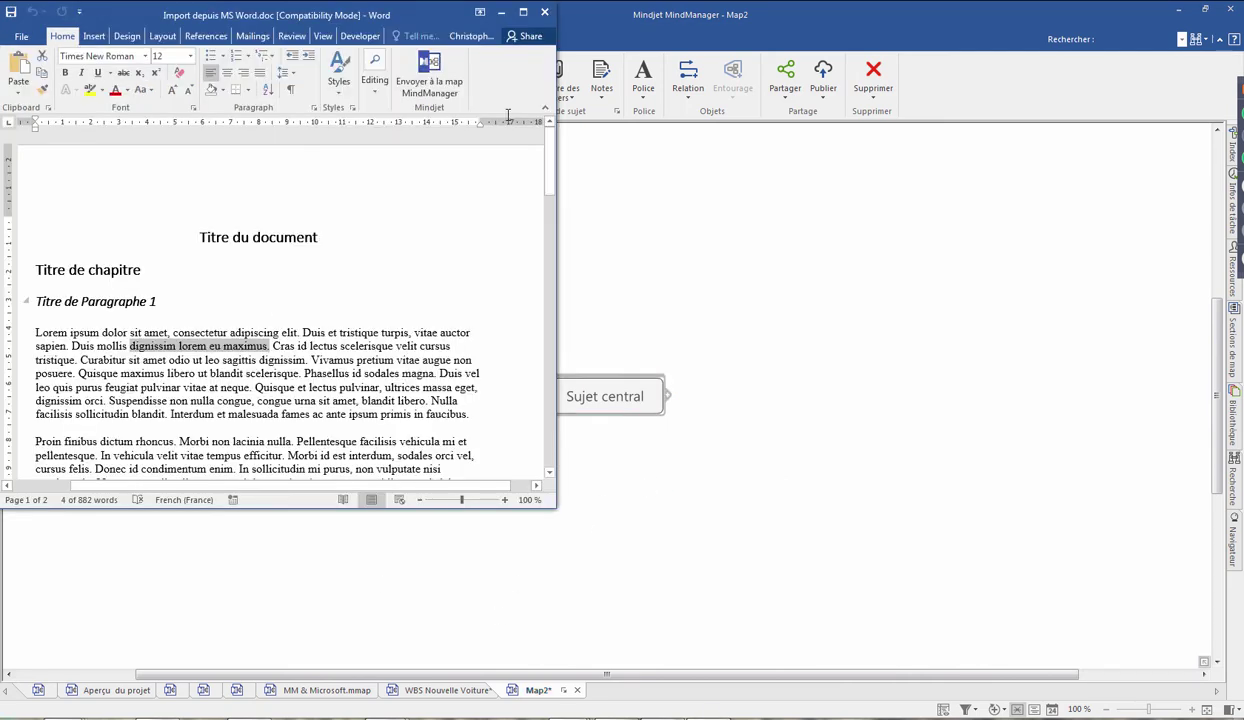
{"action": "left_click", "coordinate": [523, 12]}
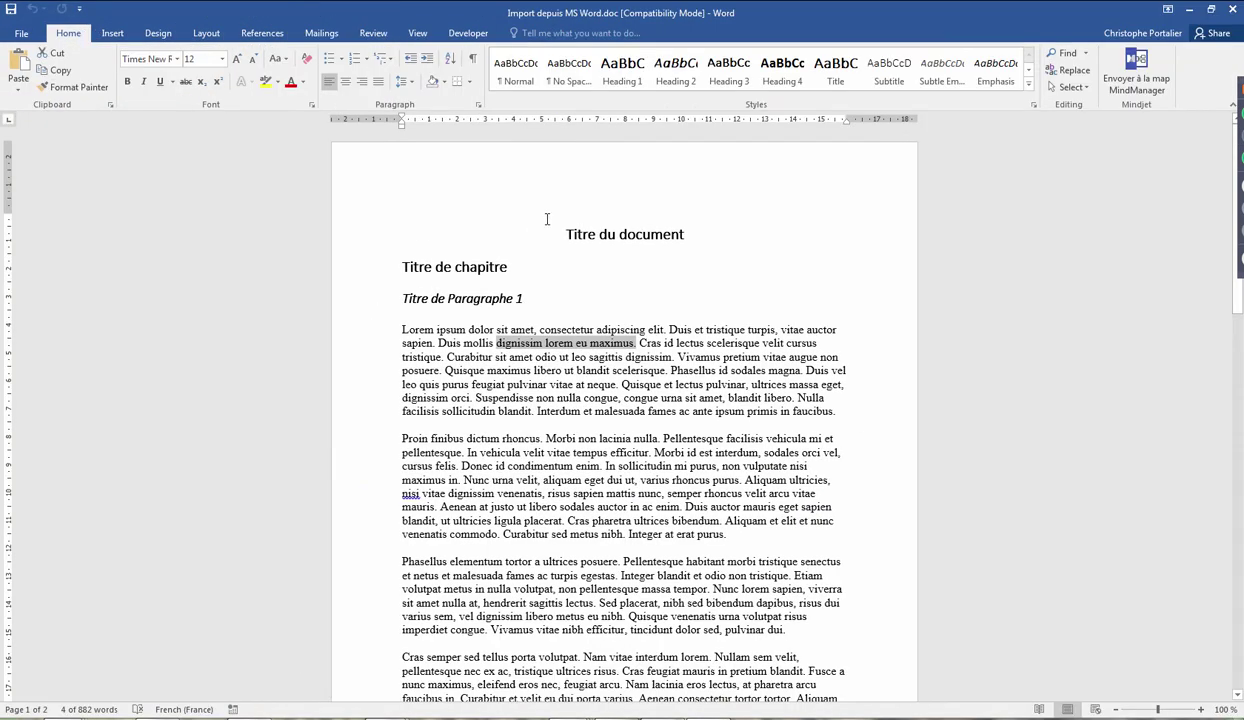
{"action": "triple_click", "coordinate": [601, 235]}
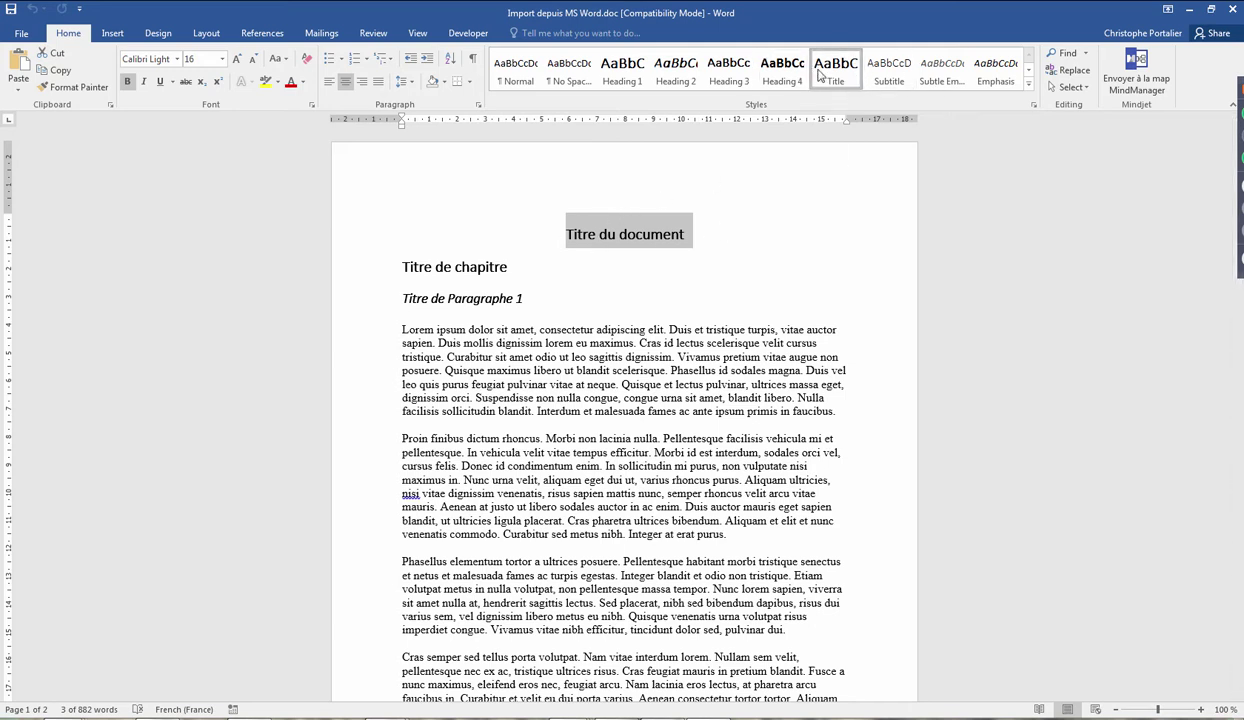
{"action": "left_click", "coordinate": [403, 267]}
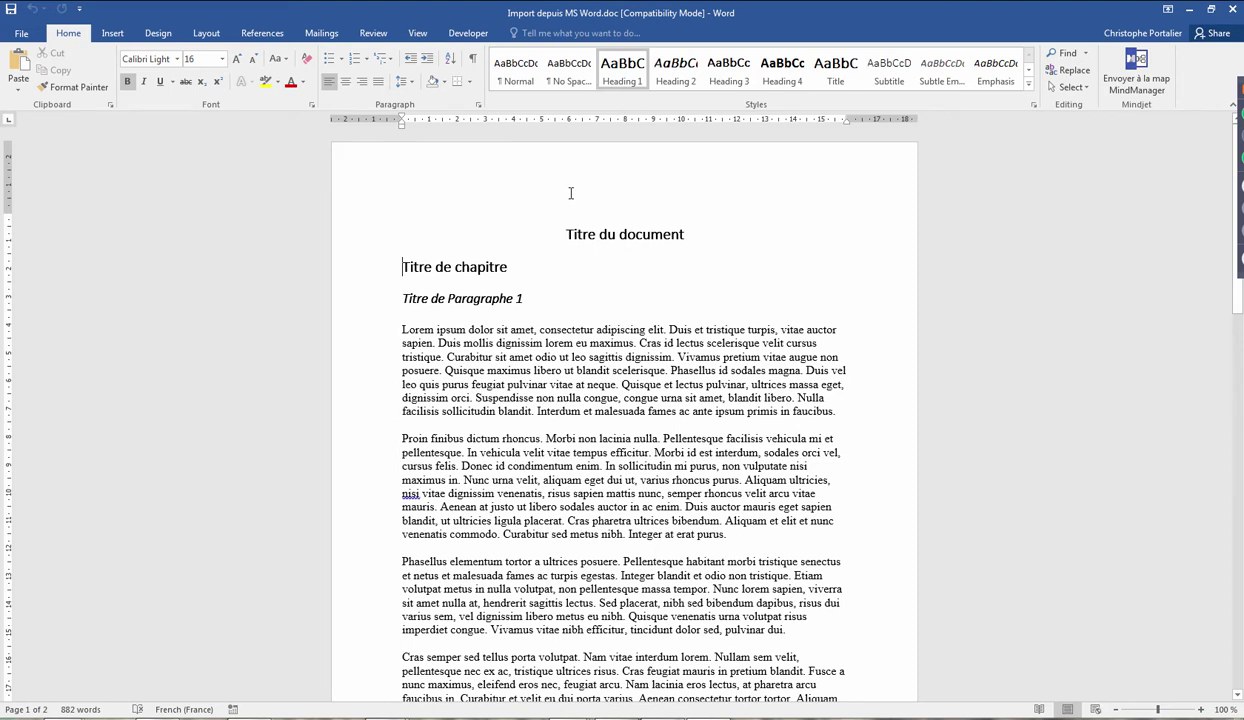
Switch to MindManager and import the Word document "Import depuis MS Word.doc" from the 2018-06-20-Webinar-Microsoft folder on DATA (D:) as a new map.
{"action": "left_click", "coordinate": [1167, 8]}
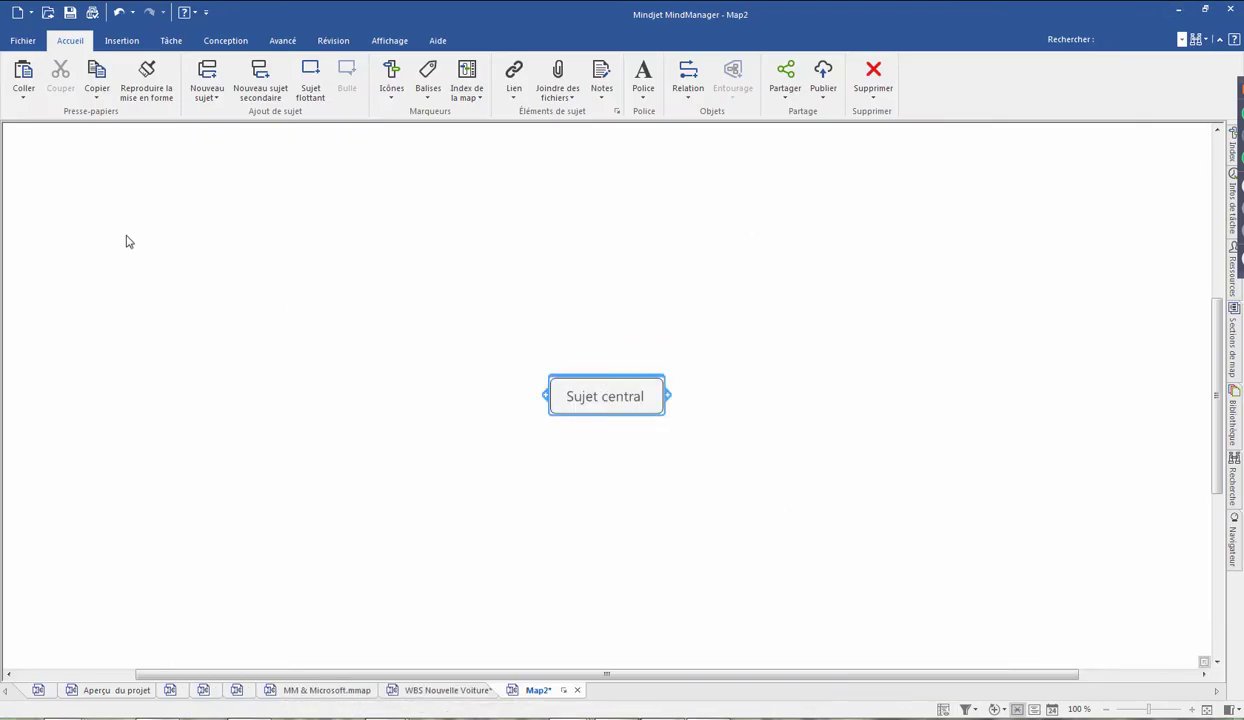
{"action": "left_click", "coordinate": [22, 41]}
{"action": "left_click", "coordinate": [49, 155]}
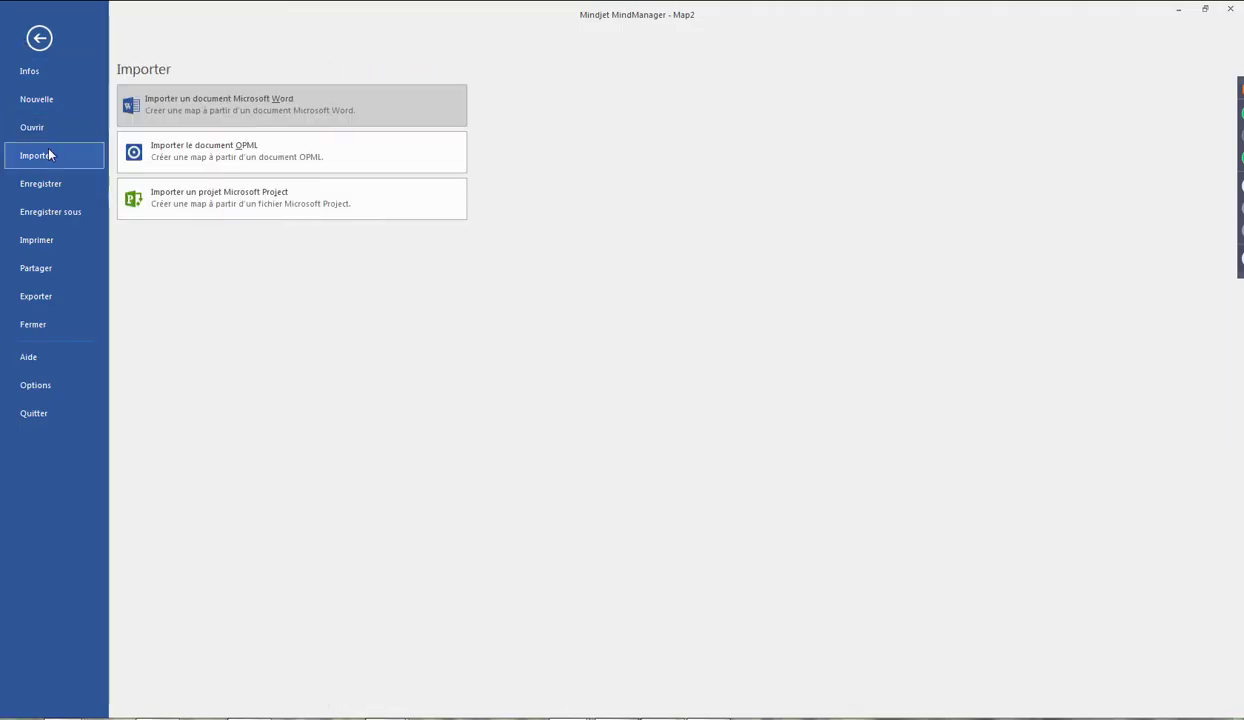
{"action": "left_click", "coordinate": [240, 100]}
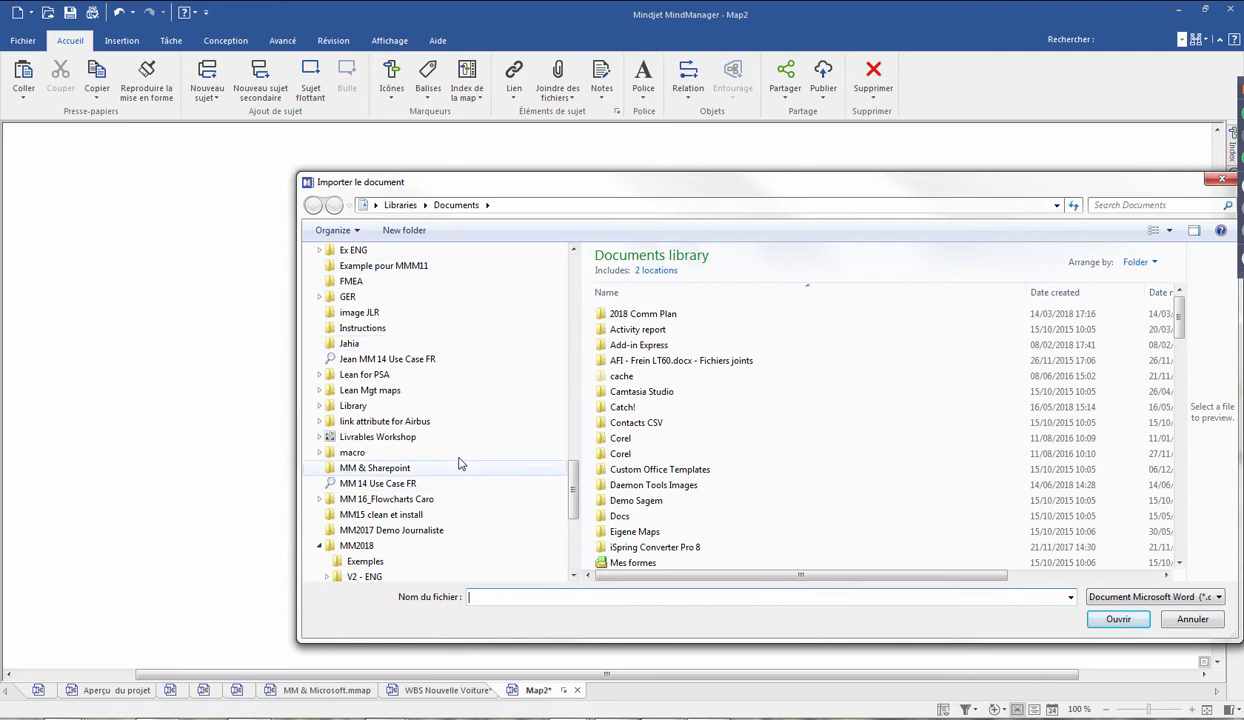
{"action": "left_click_drag", "start_coordinate": [574, 481], "coordinate": [606, 390]}
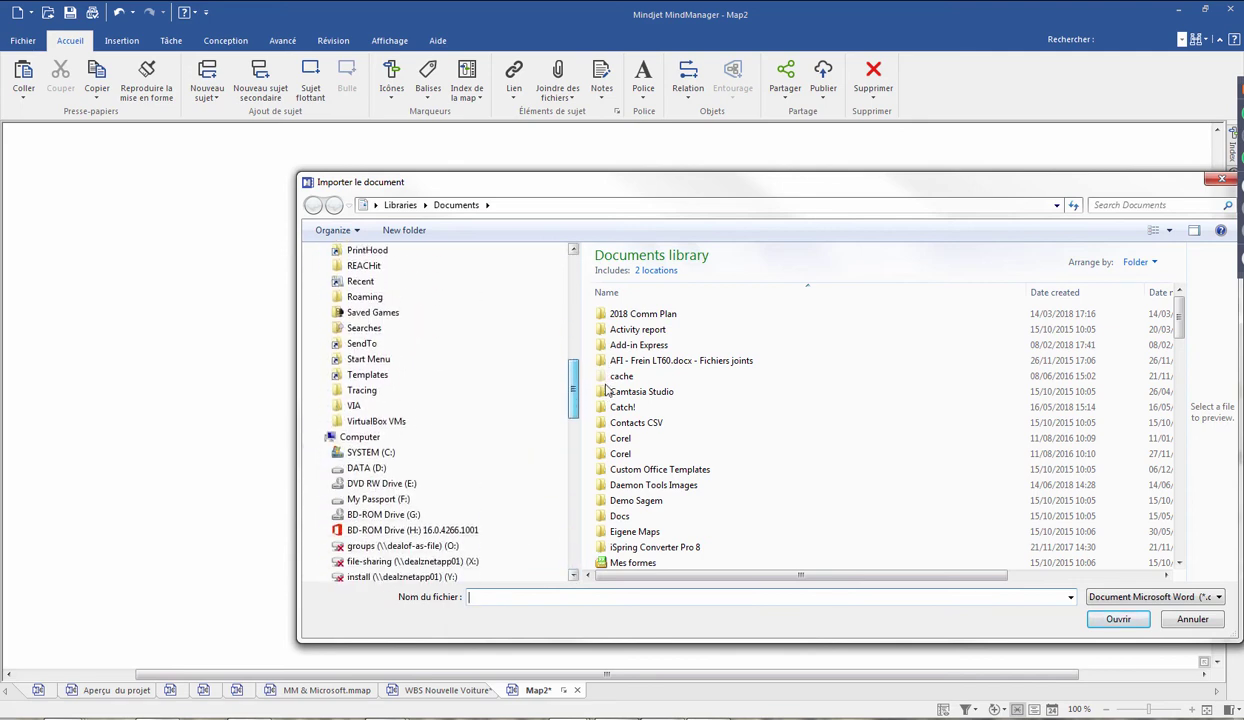
{"action": "scroll", "coordinate": [375, 466], "scroll_direction": "down", "scroll_amount": 1}
{"action": "left_click", "coordinate": [326, 436]}
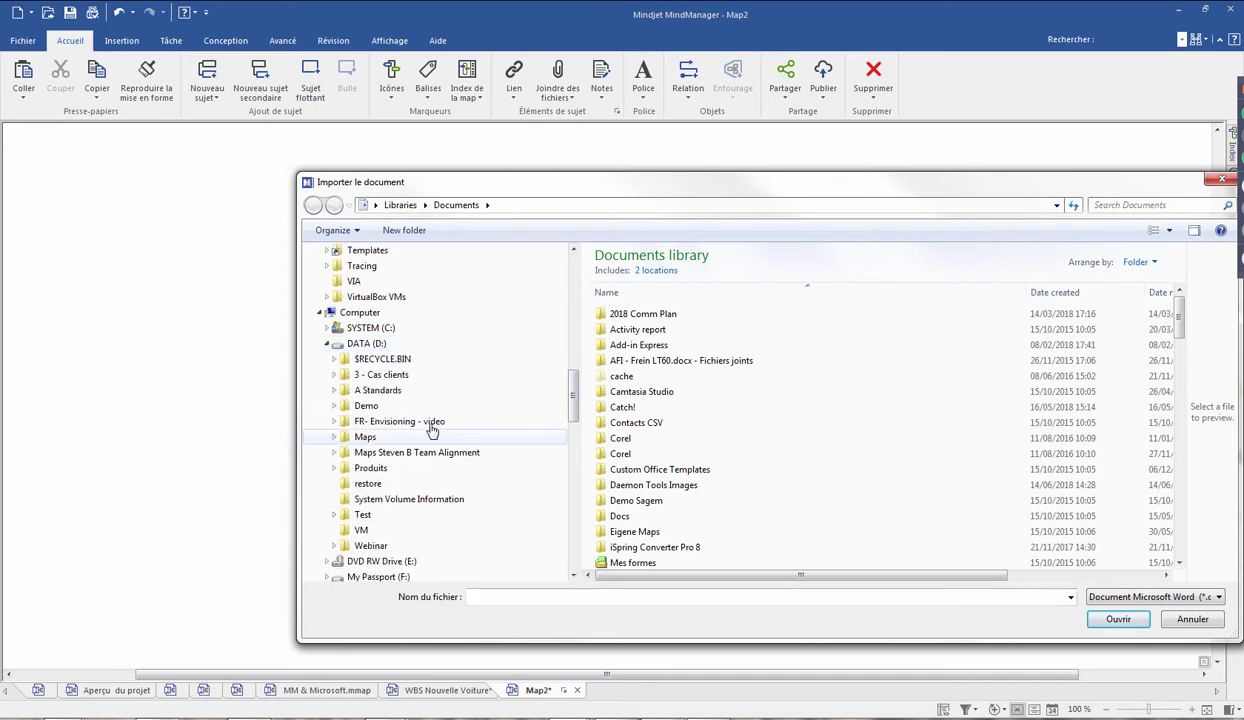
{"action": "left_click", "coordinate": [334, 545]}
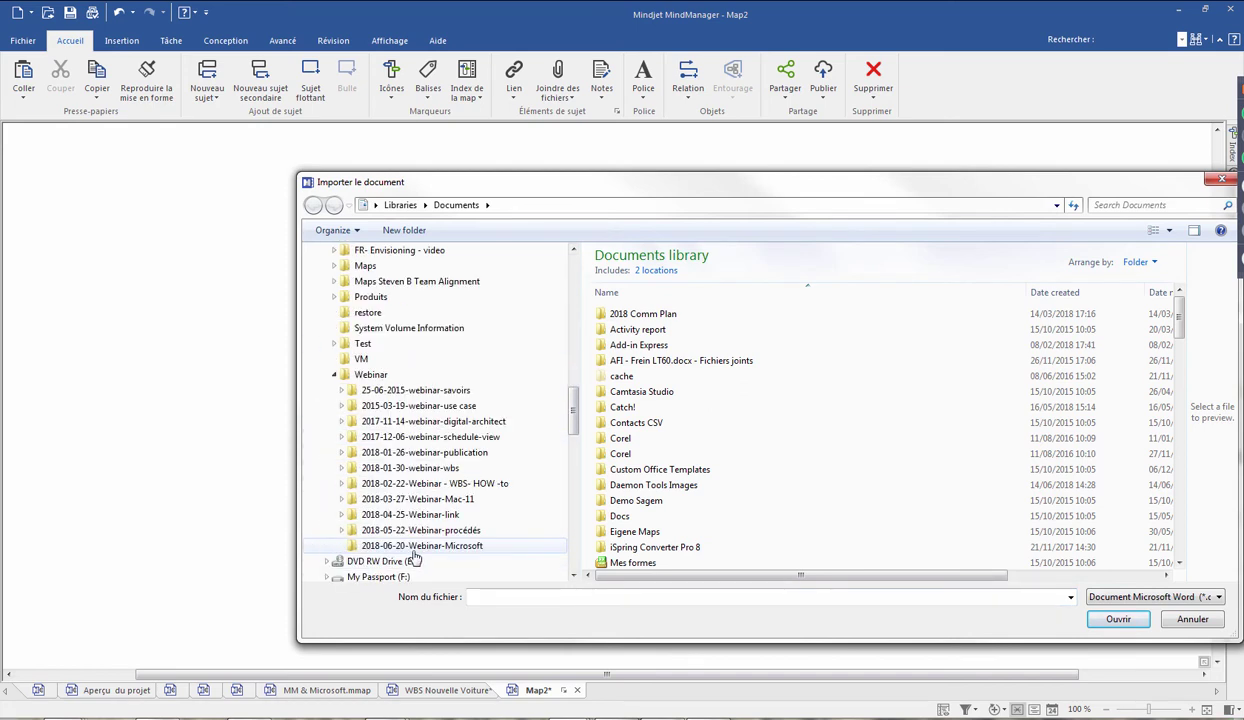
{"action": "left_click", "coordinate": [352, 545]}
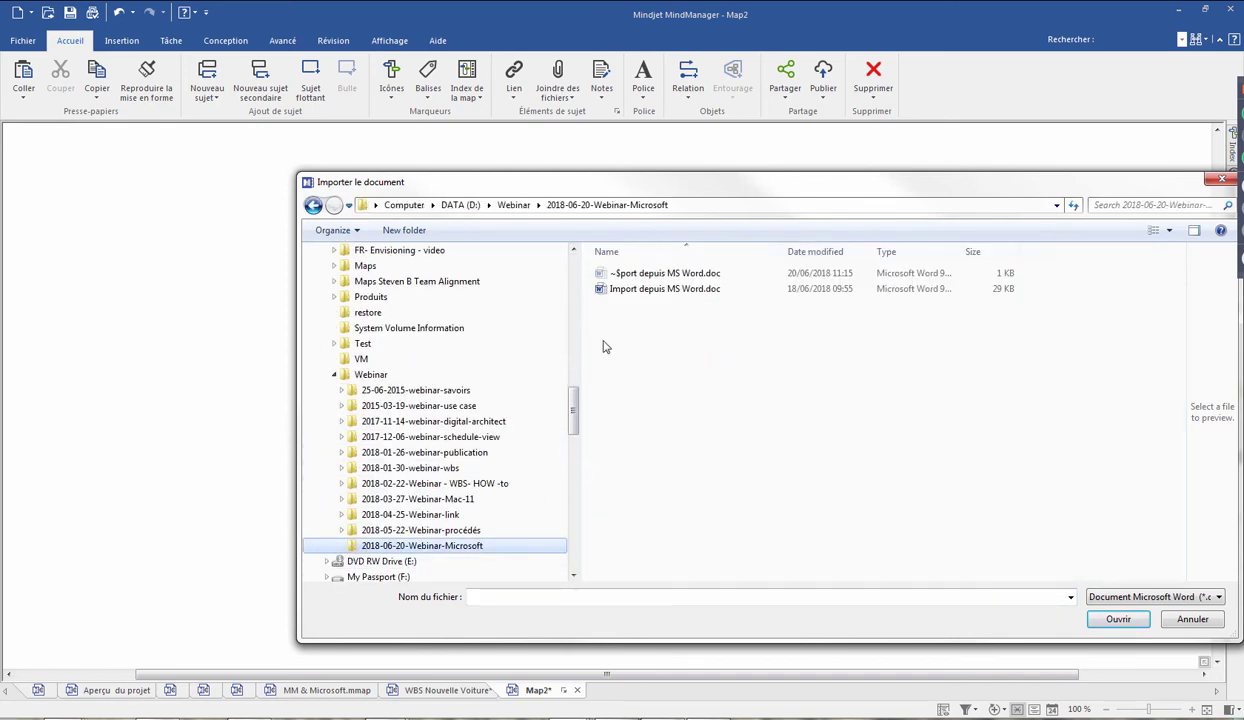
{"action": "double_click", "coordinate": [626, 291]}
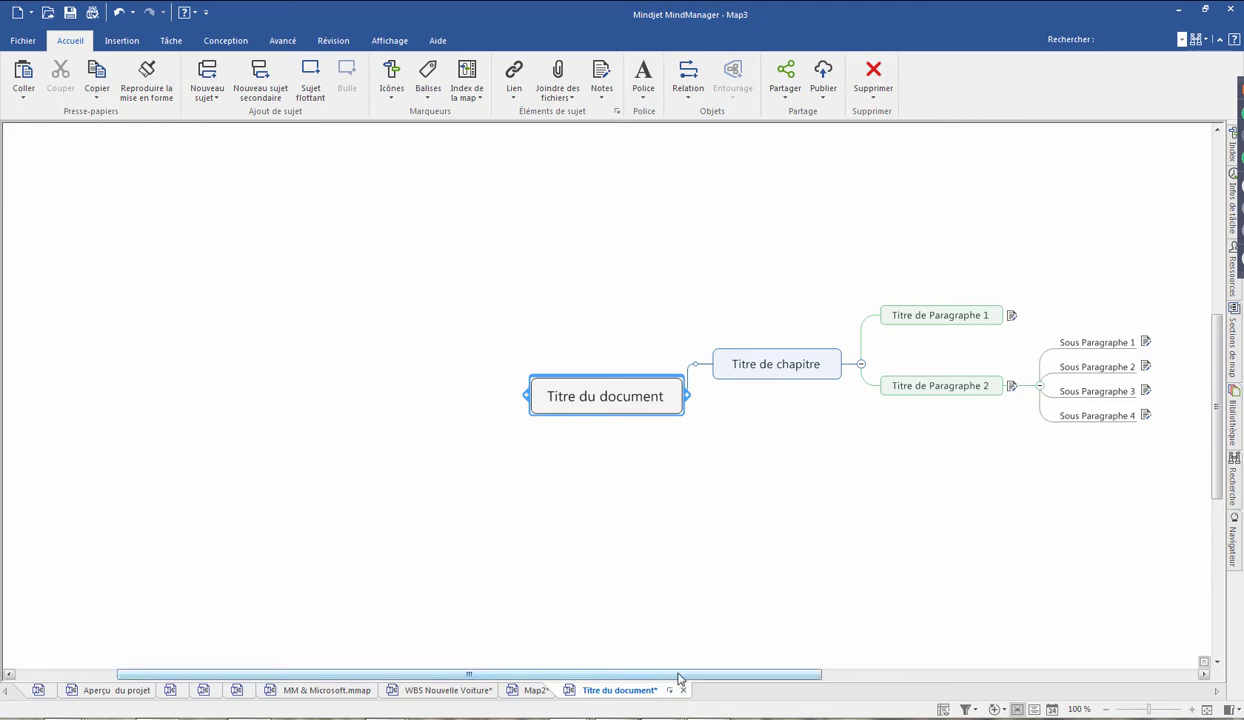
Examine the imported map and read the notes of the "Titre de Paragraphe 1" and "Sous Paragraphe 1" topics.
{"action": "left_click_drag", "start_coordinate": [678, 679], "coordinate": [765, 677]}
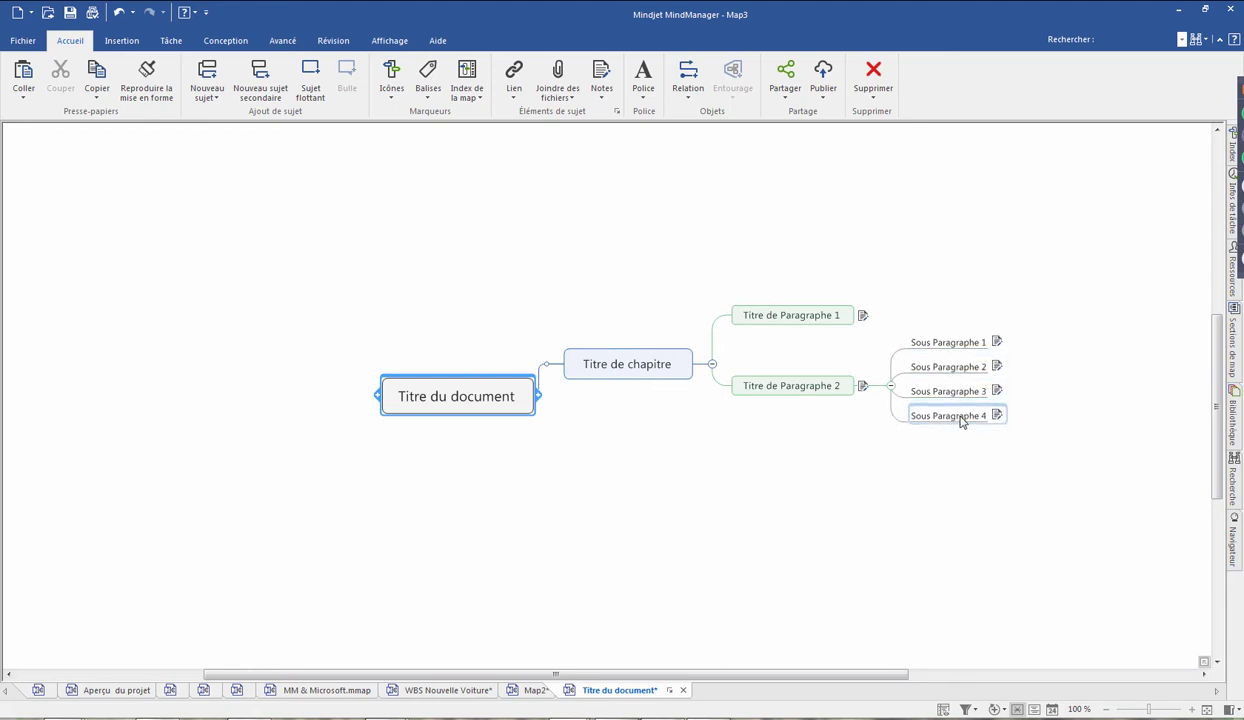
{"action": "left_click", "coordinate": [864, 317]}
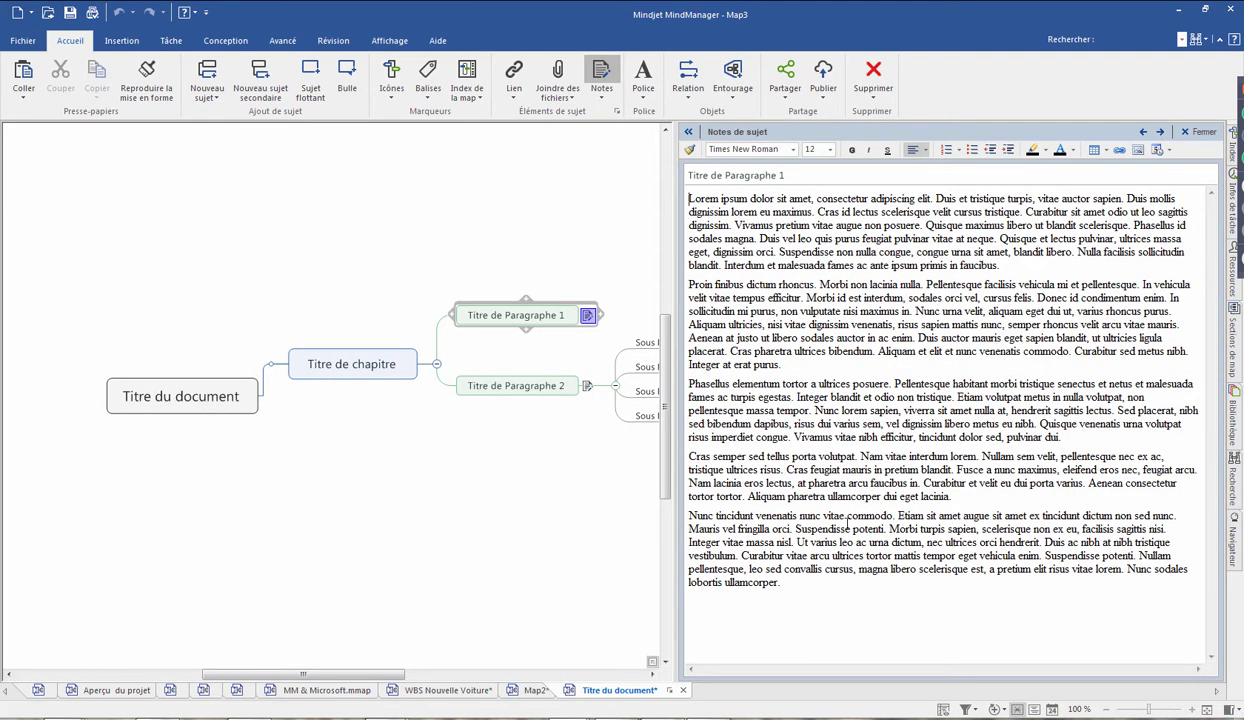
{"action": "left_click", "coordinate": [1201, 134]}
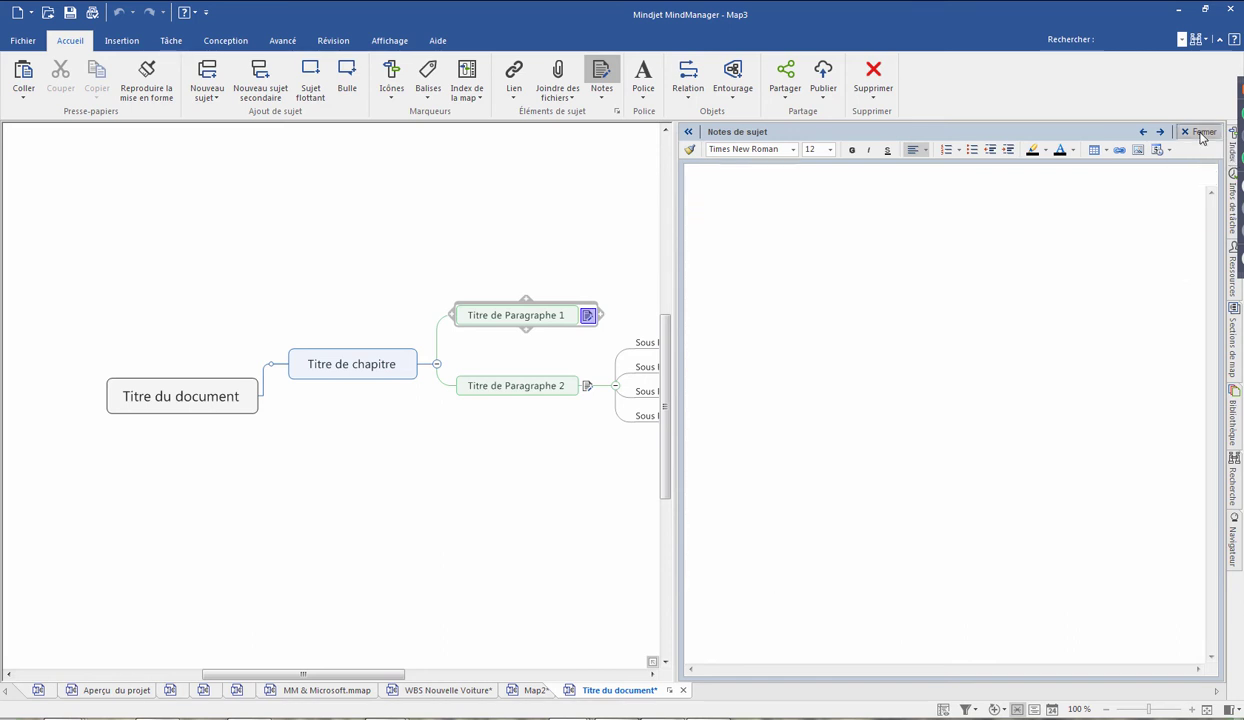
{"action": "left_click", "coordinate": [995, 343]}
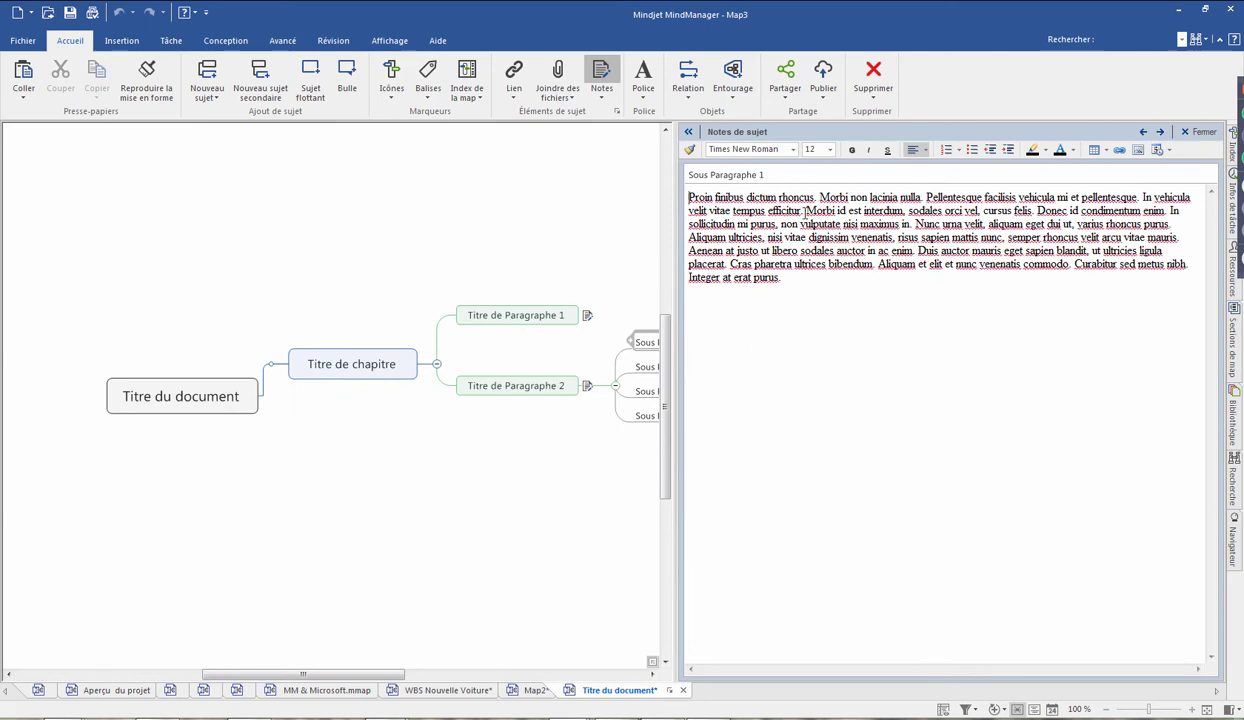
{"action": "left_click", "coordinate": [1192, 131]}
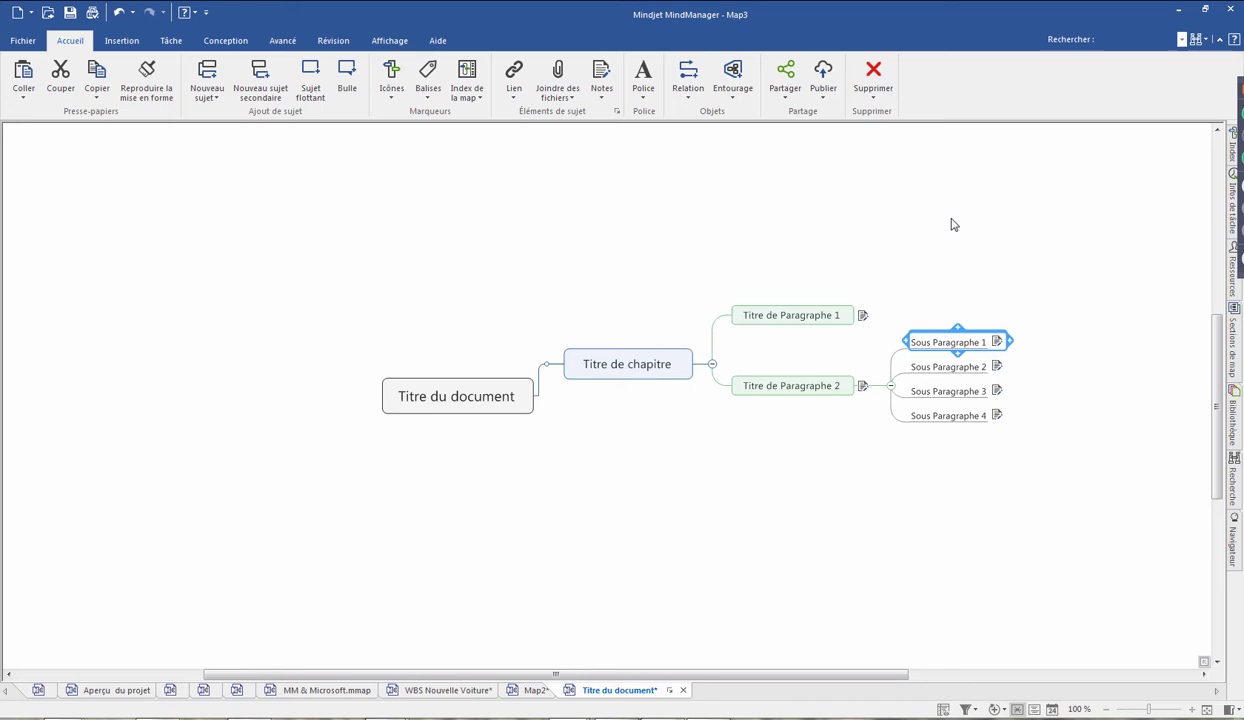
Open the "Nouveauté V9 ---> V16" map and expand its Tâches topic.
{"action": "left_click", "coordinate": [536, 691]}
{"action": "left_click", "coordinate": [642, 691]}
{"action": "key", "text": "alt+Tab"}
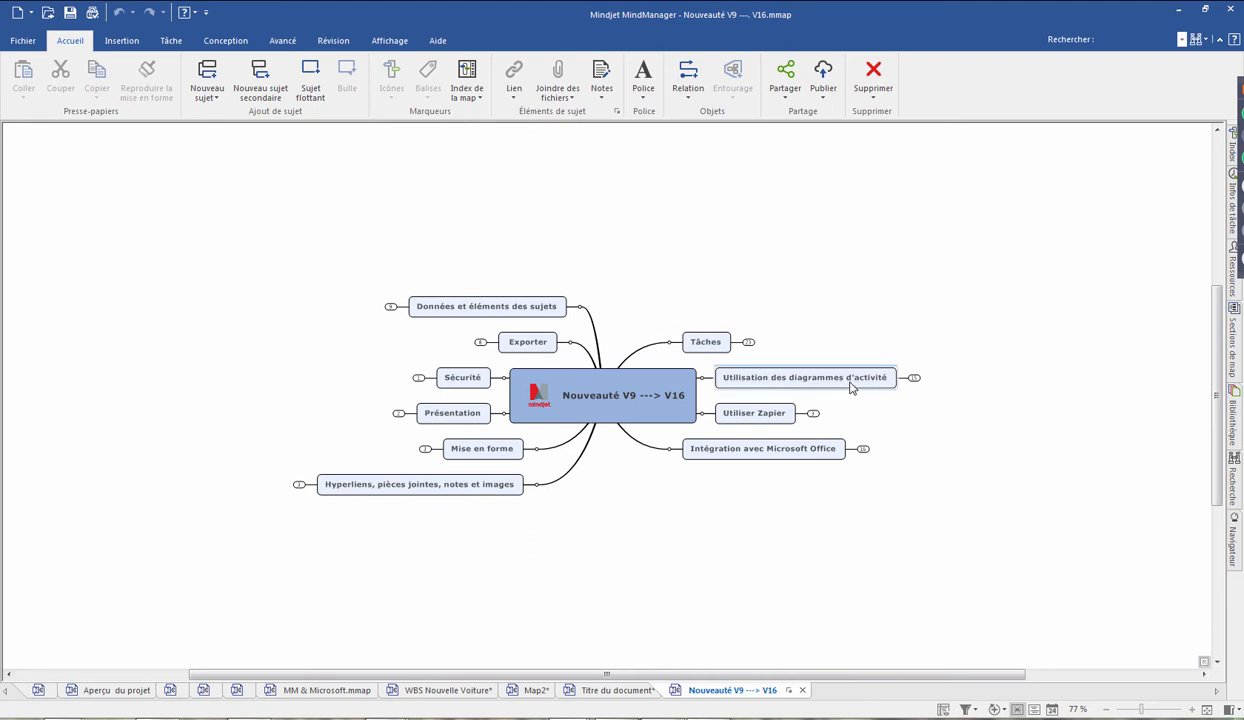
{"action": "left_click", "coordinate": [748, 342]}
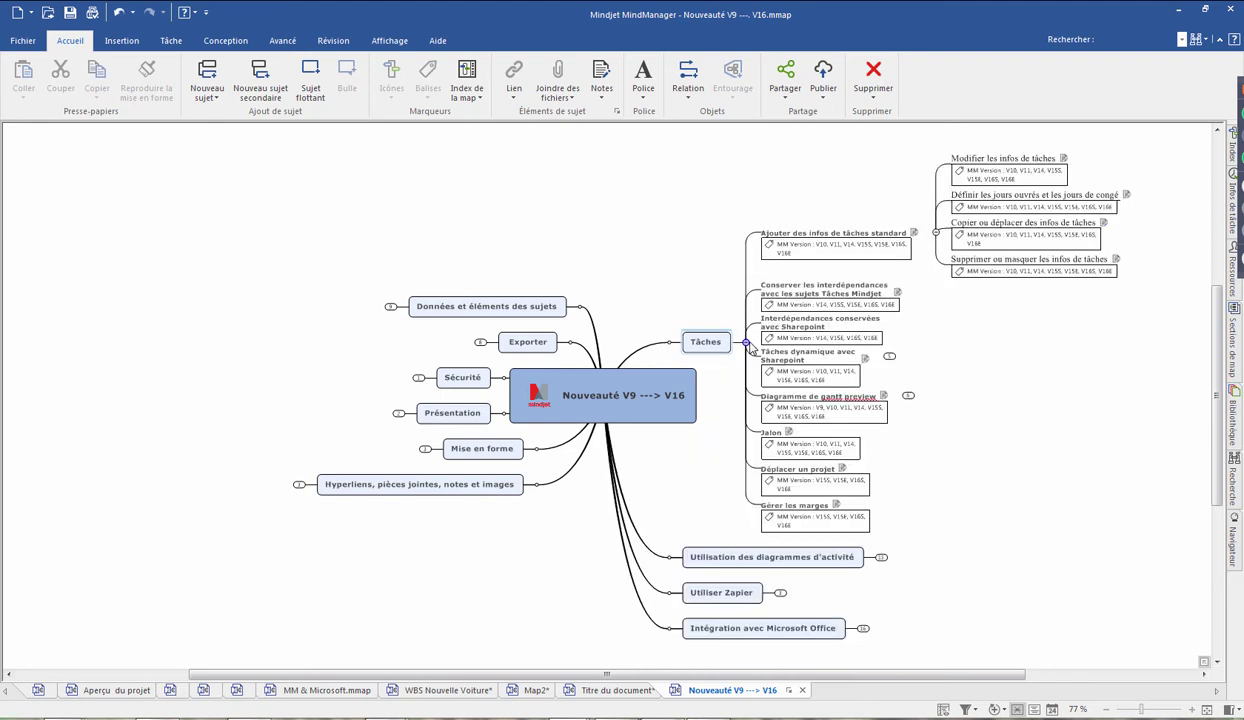
Examine the MM Version tags on the "Ajouter des infos de tâches standard" topic.
{"action": "left_click", "coordinate": [855, 235]}
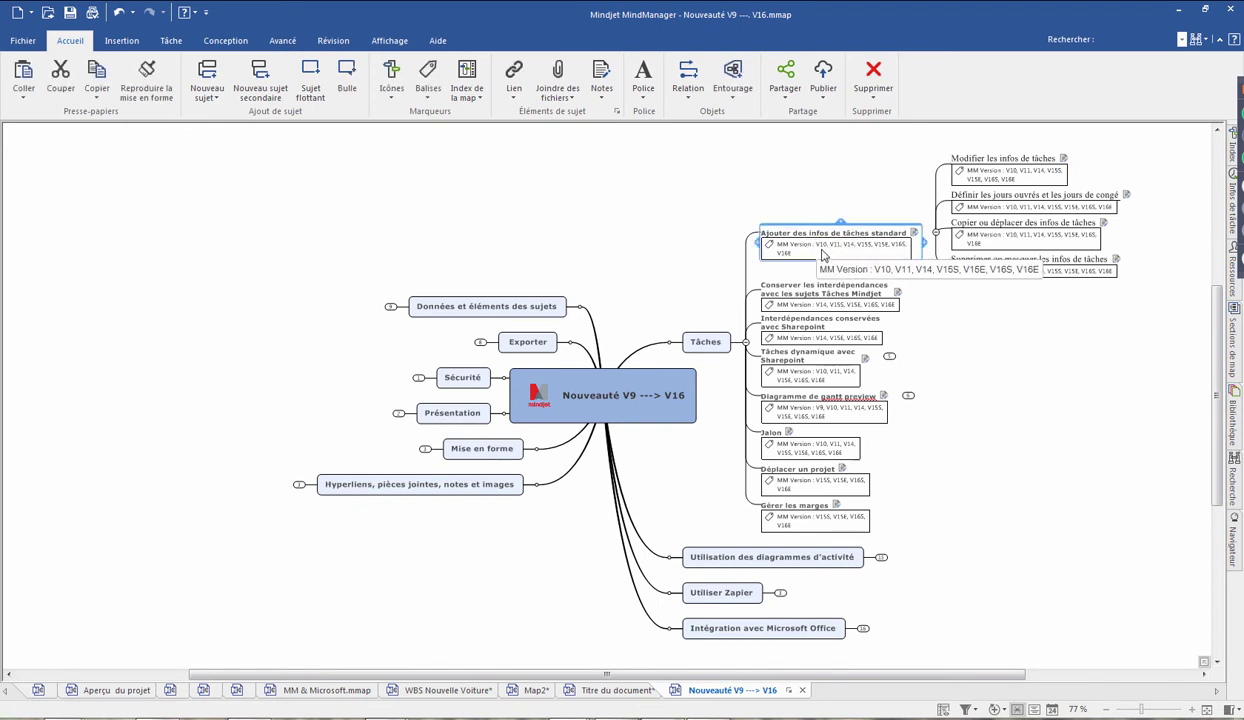
{"action": "double_click", "coordinate": [899, 244]}
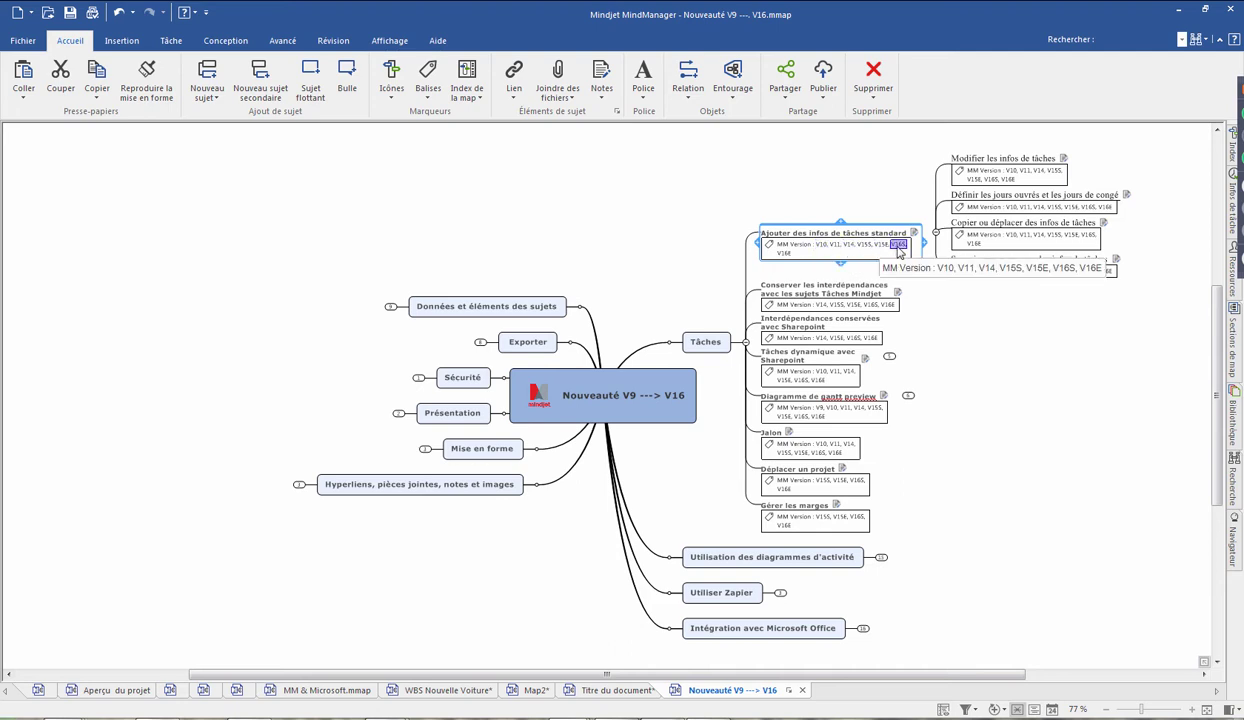
{"action": "left_click", "coordinate": [849, 238]}
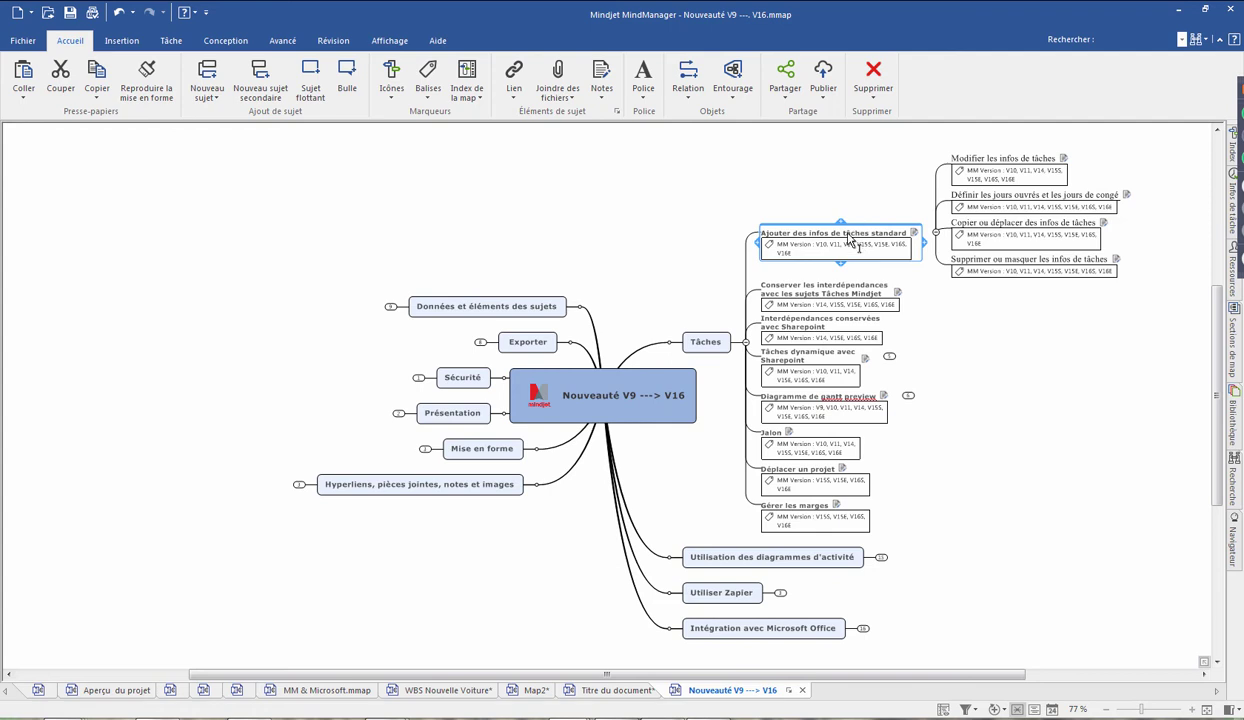
{"action": "double_click", "coordinate": [865, 245]}
{"action": "double_click", "coordinate": [818, 244]}
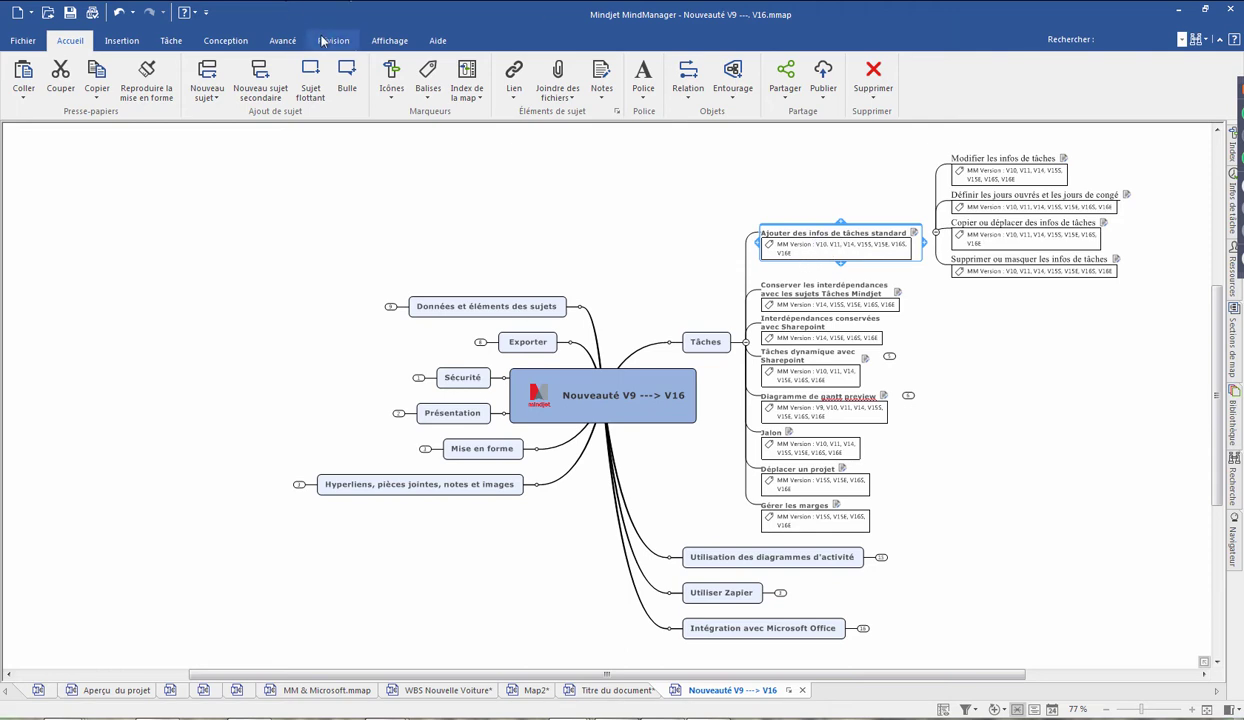
{"action": "left_click", "coordinate": [389, 40]}
{"action": "left_click", "coordinate": [352, 96]}
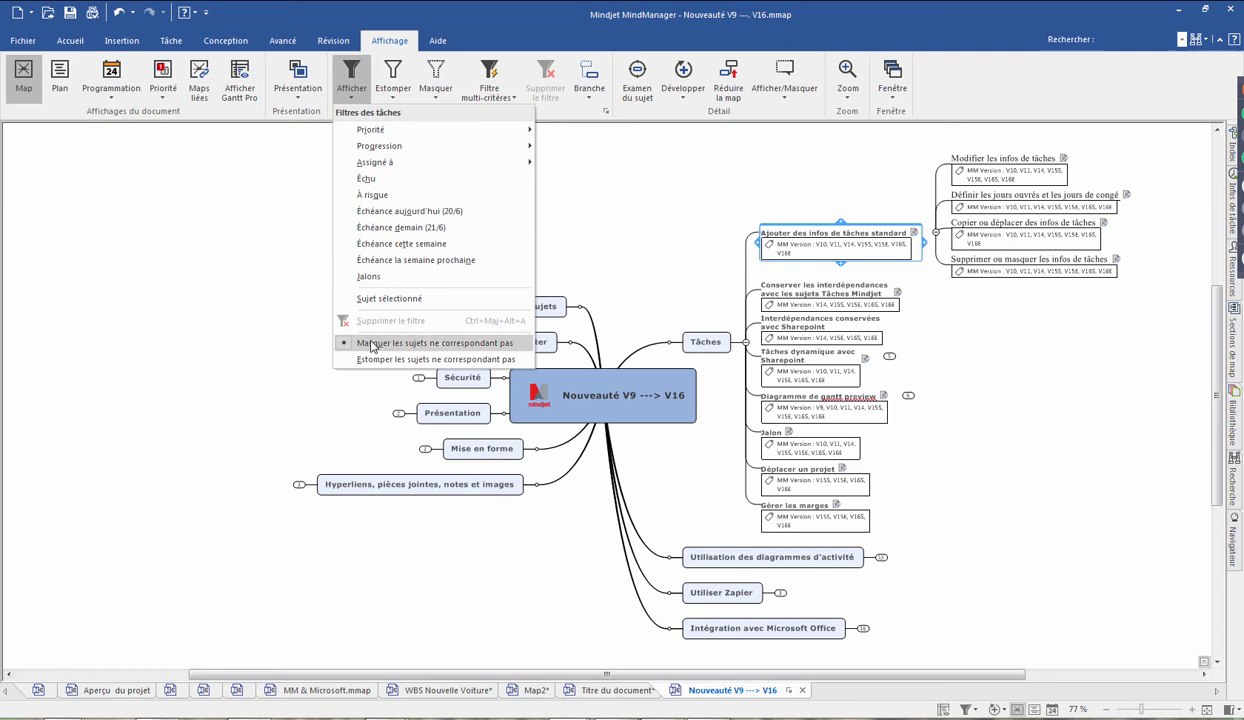
{"action": "left_click", "coordinate": [725, 165]}
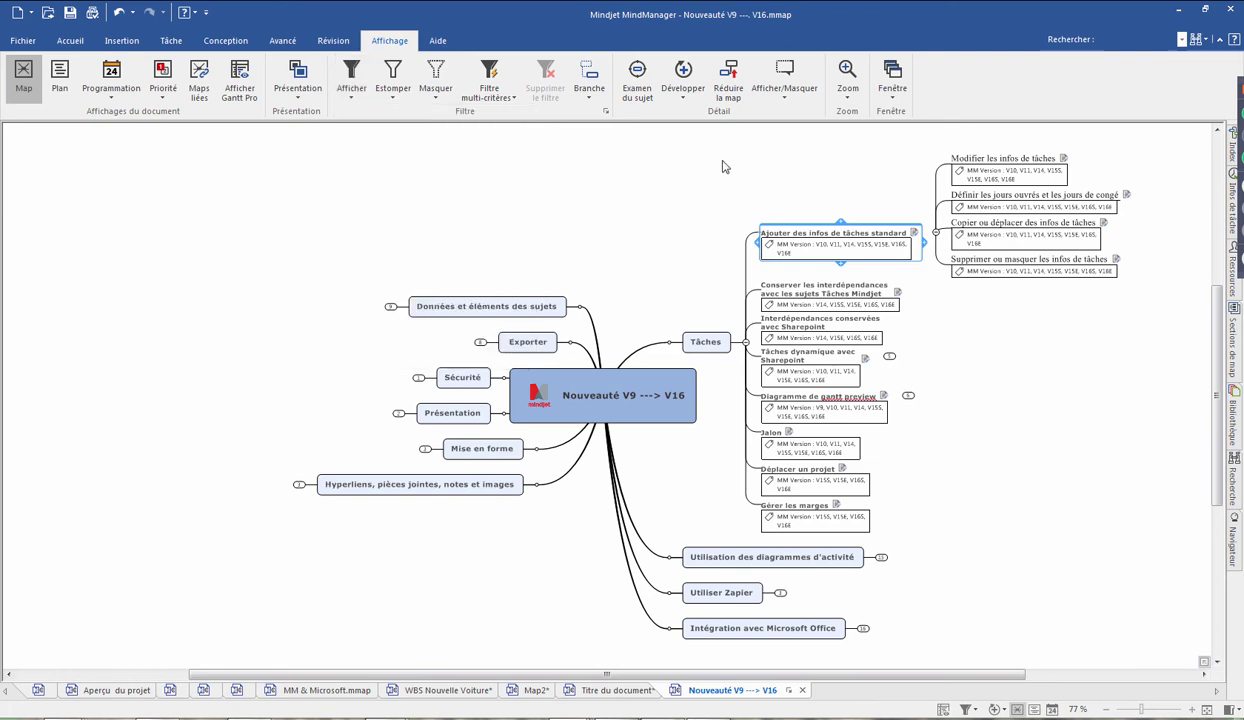
Apply a quick filter that shows only the topics tagged V10.
{"action": "right_click", "coordinate": [825, 249]}
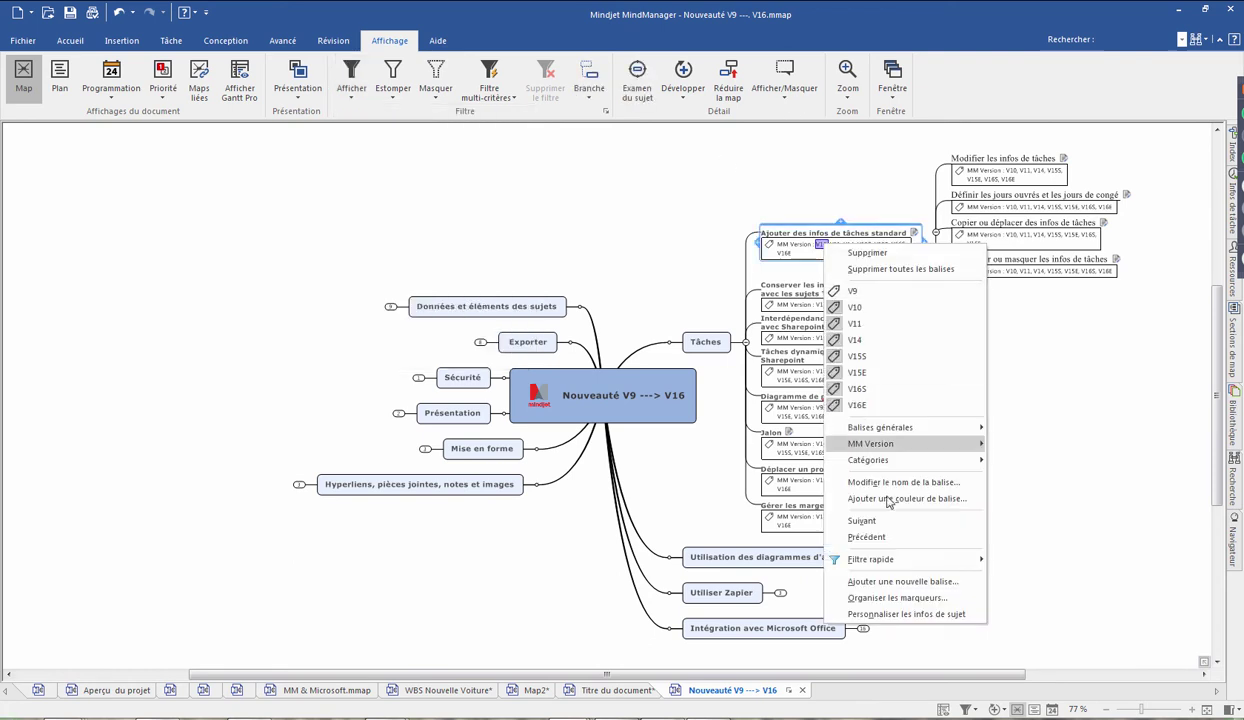
{"action": "mouse_move", "coordinate": [982, 566]}
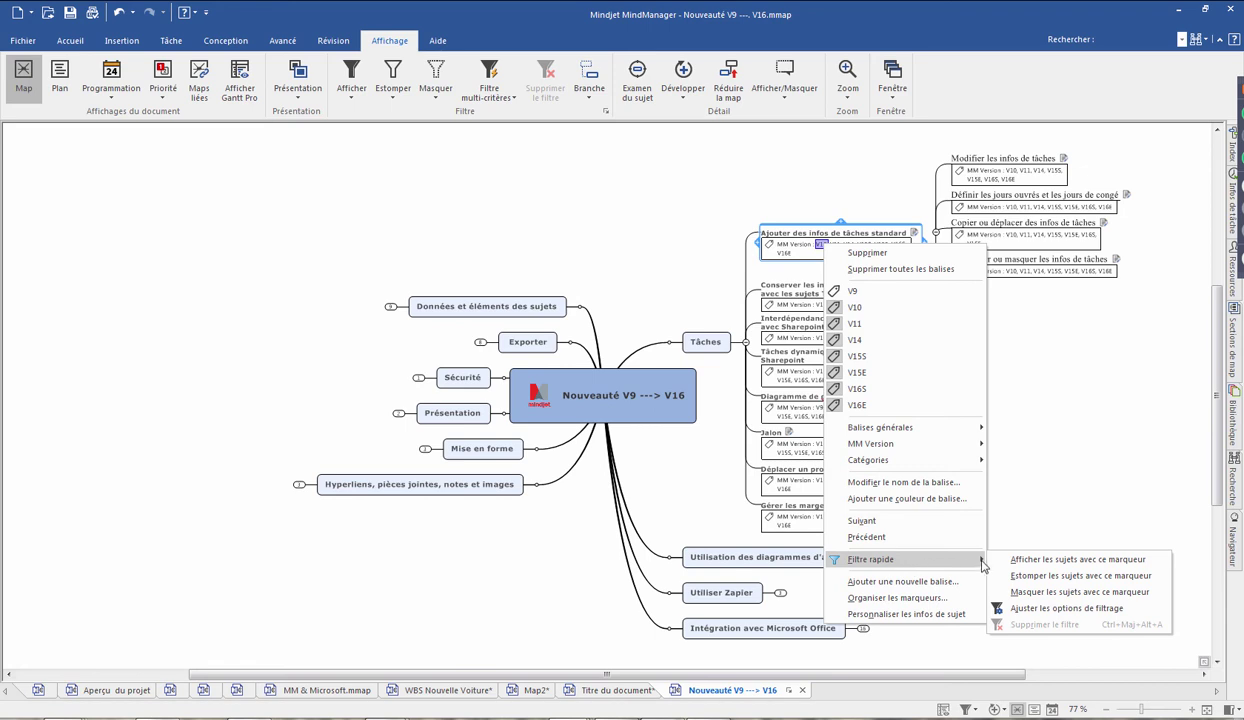
{"action": "left_click", "coordinate": [1039, 561]}
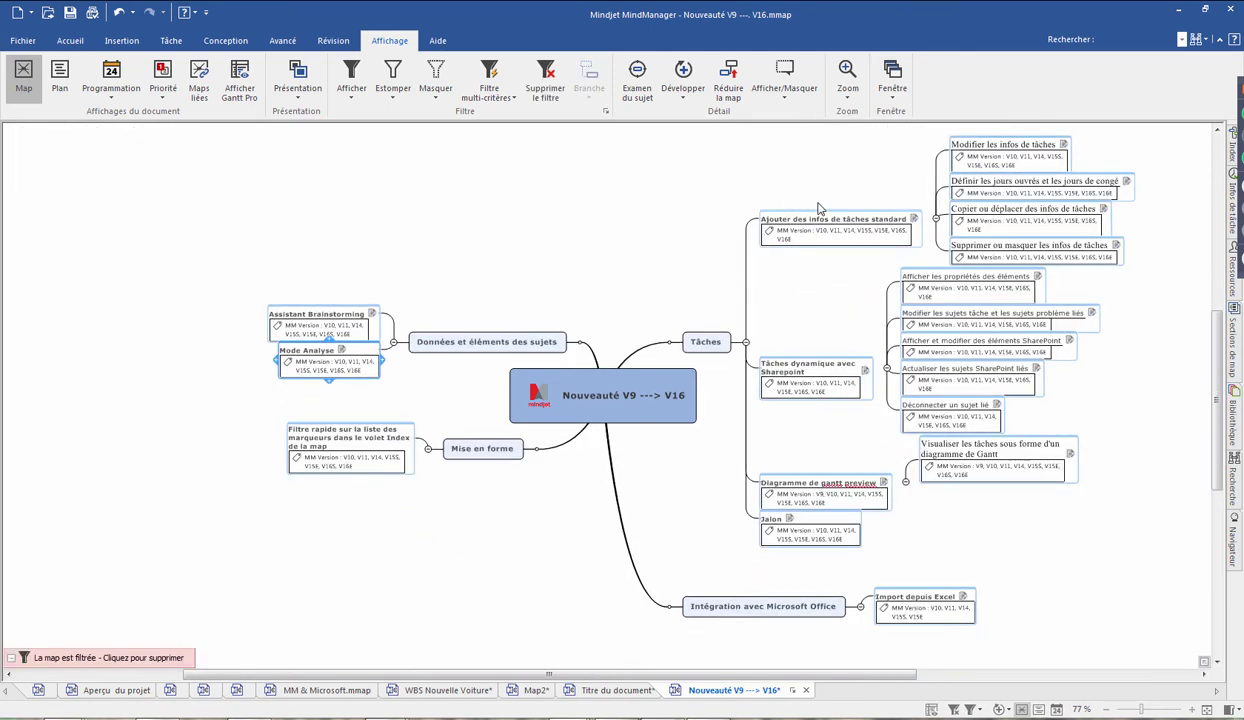
Clear the topic selection, read the notes of "Ajouter des infos de tâches standard" and close them.
{"action": "left_click", "coordinate": [835, 288]}
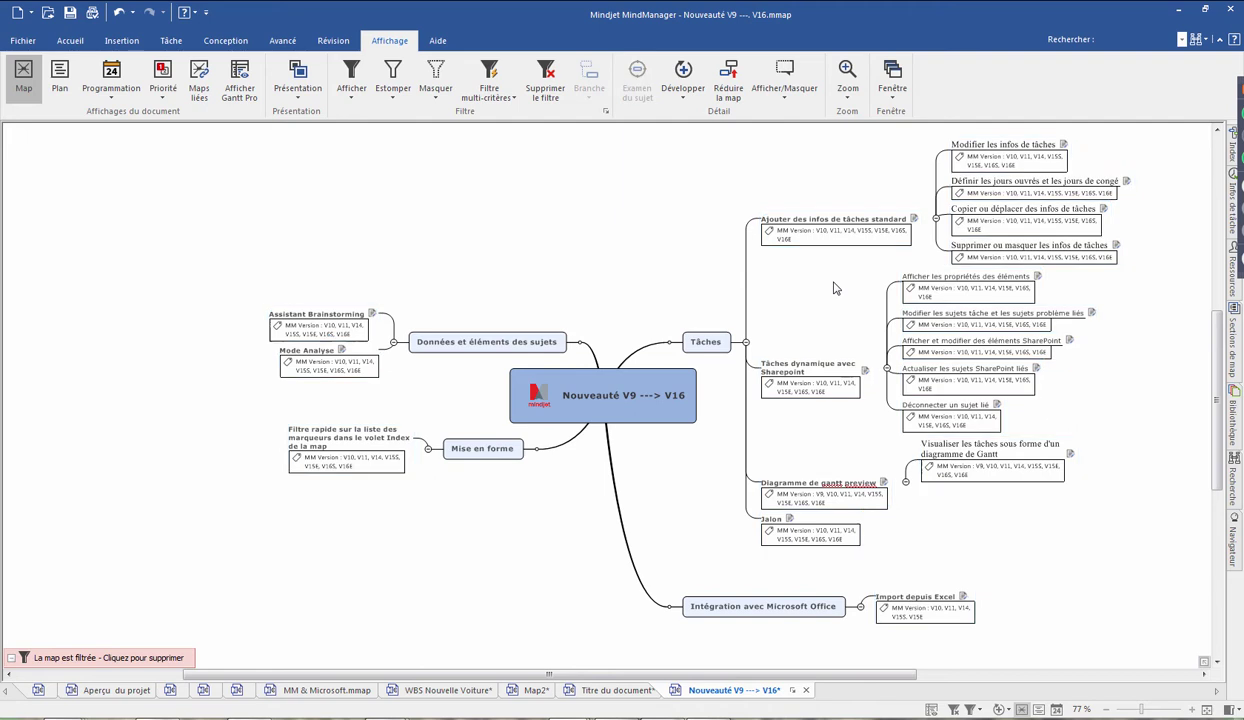
{"action": "left_click", "coordinate": [887, 216]}
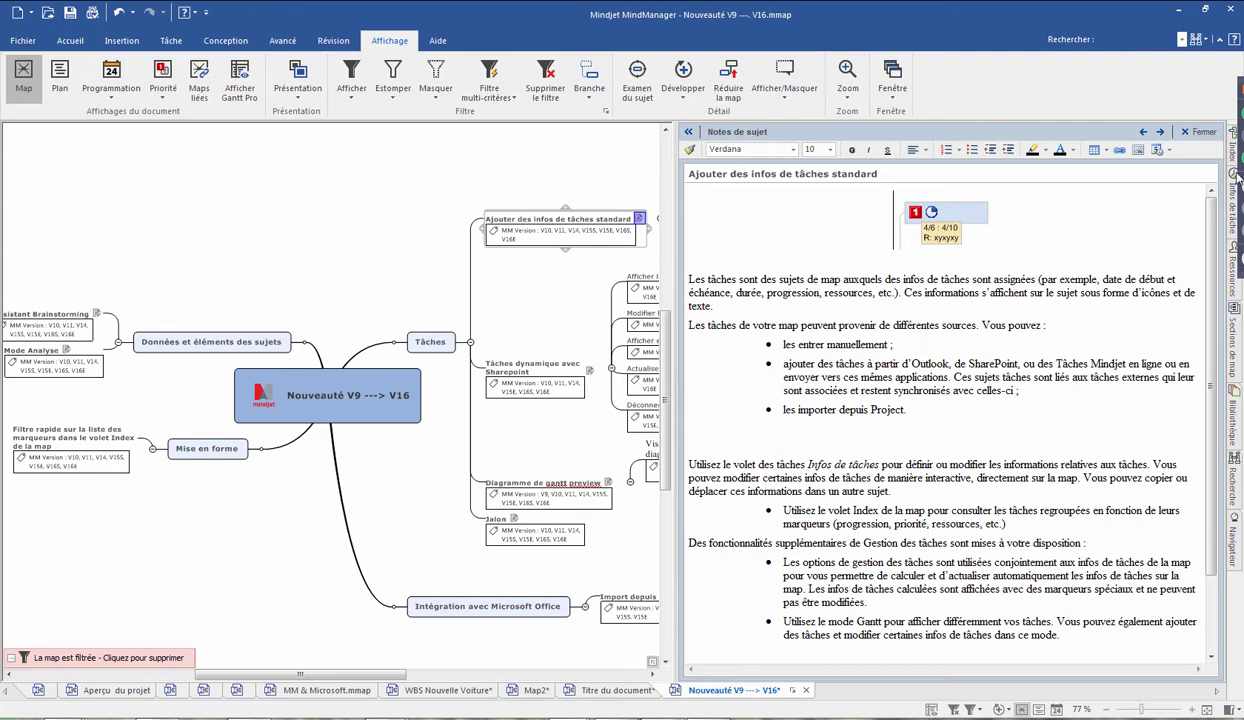
{"action": "left_click", "coordinate": [1198, 131]}
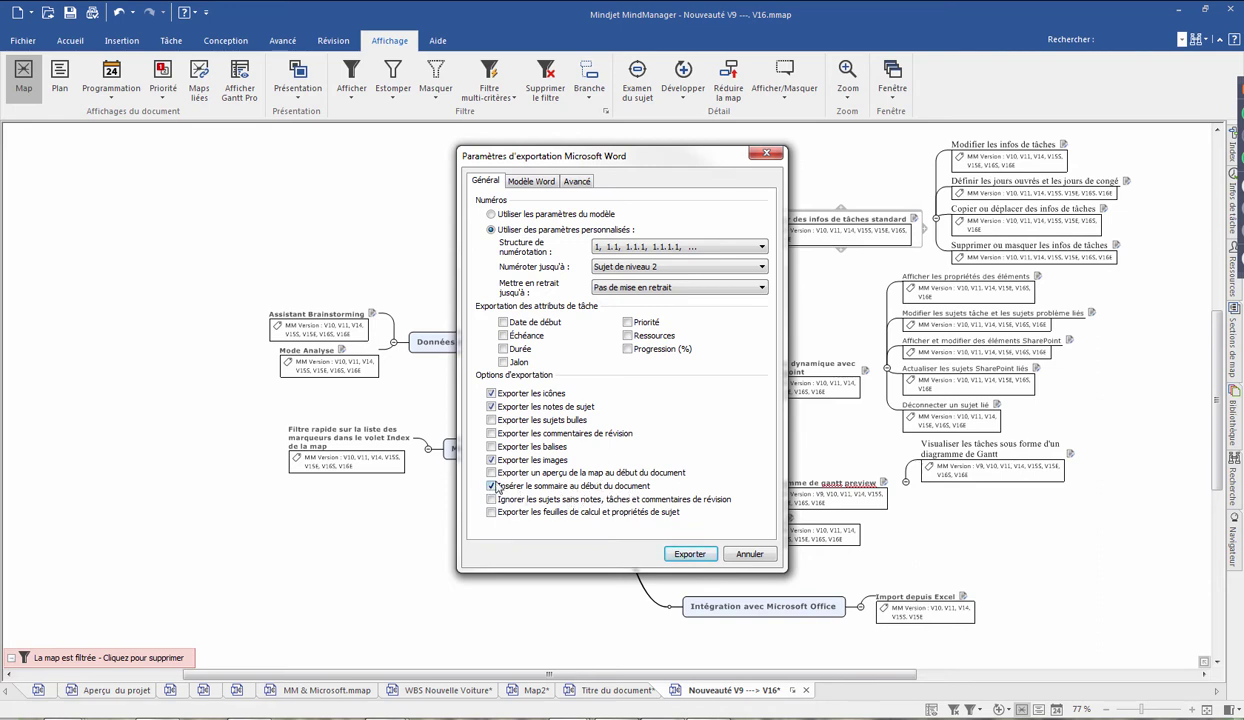
Check the Word template and advanced export settings, export the filtered map to Word and open the exported document.
{"action": "left_click", "coordinate": [528, 181]}
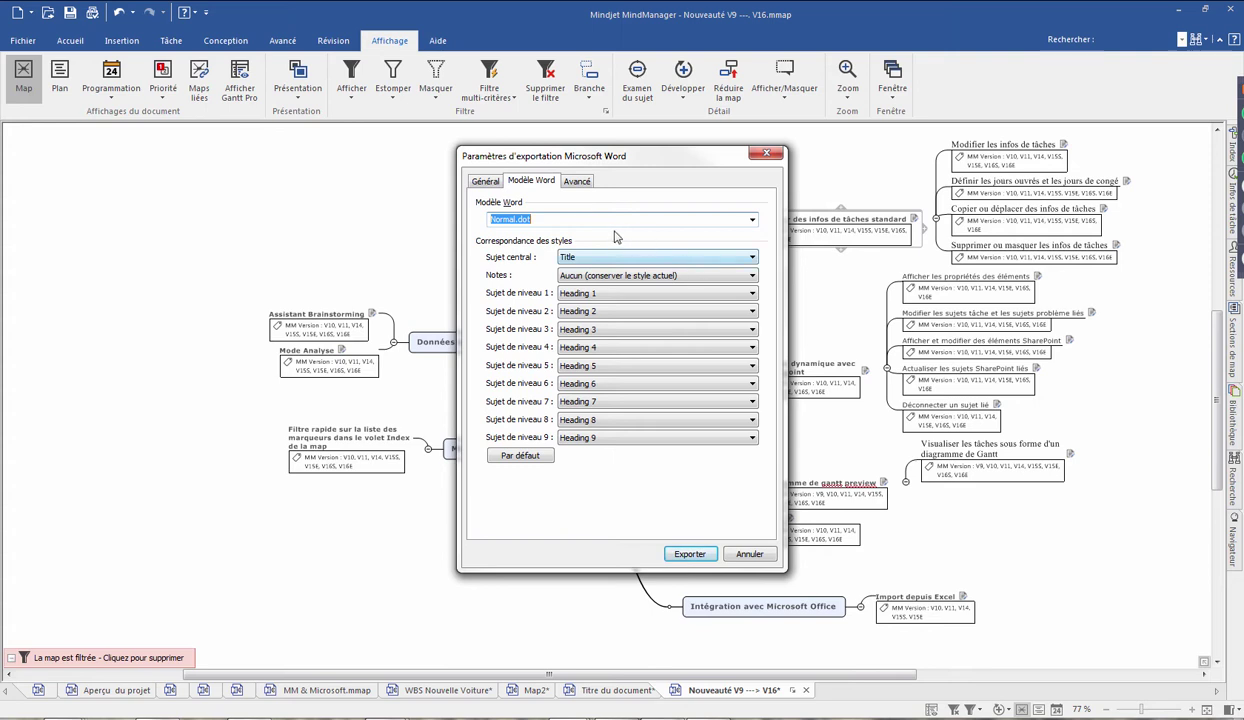
{"action": "left_click", "coordinate": [578, 182]}
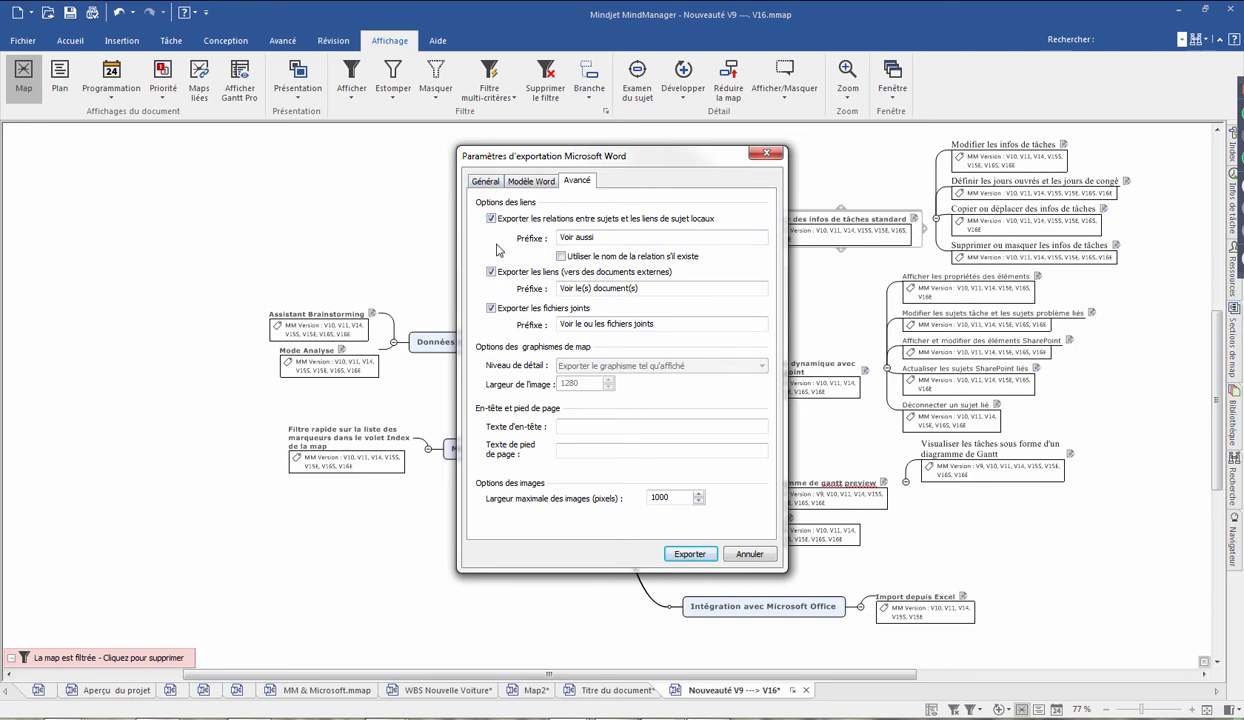
{"action": "left_click", "coordinate": [689, 556]}
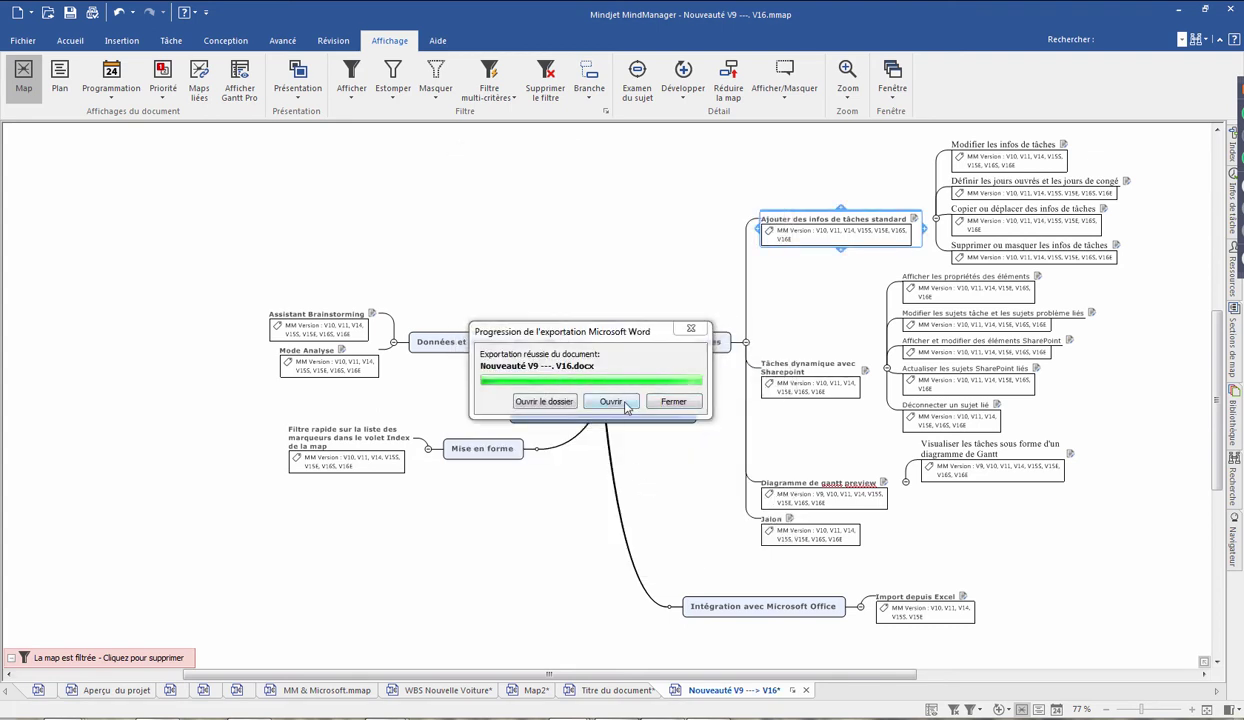
{"action": "left_click", "coordinate": [627, 405]}
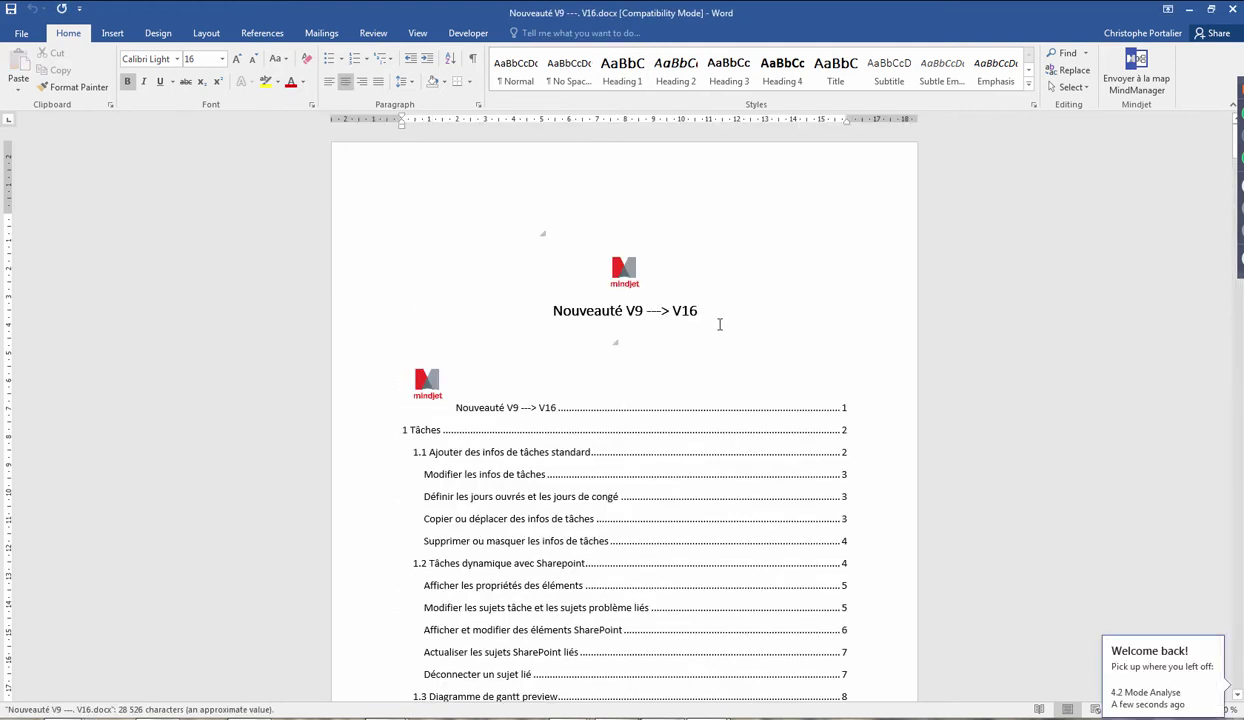
Review the exported document's table of contents and follow its link to the section "Visualiser les tâches sous forme d'un diagramme de Gantt".
{"action": "scroll", "coordinate": [728, 343], "scroll_direction": "down", "scroll_amount": 4}
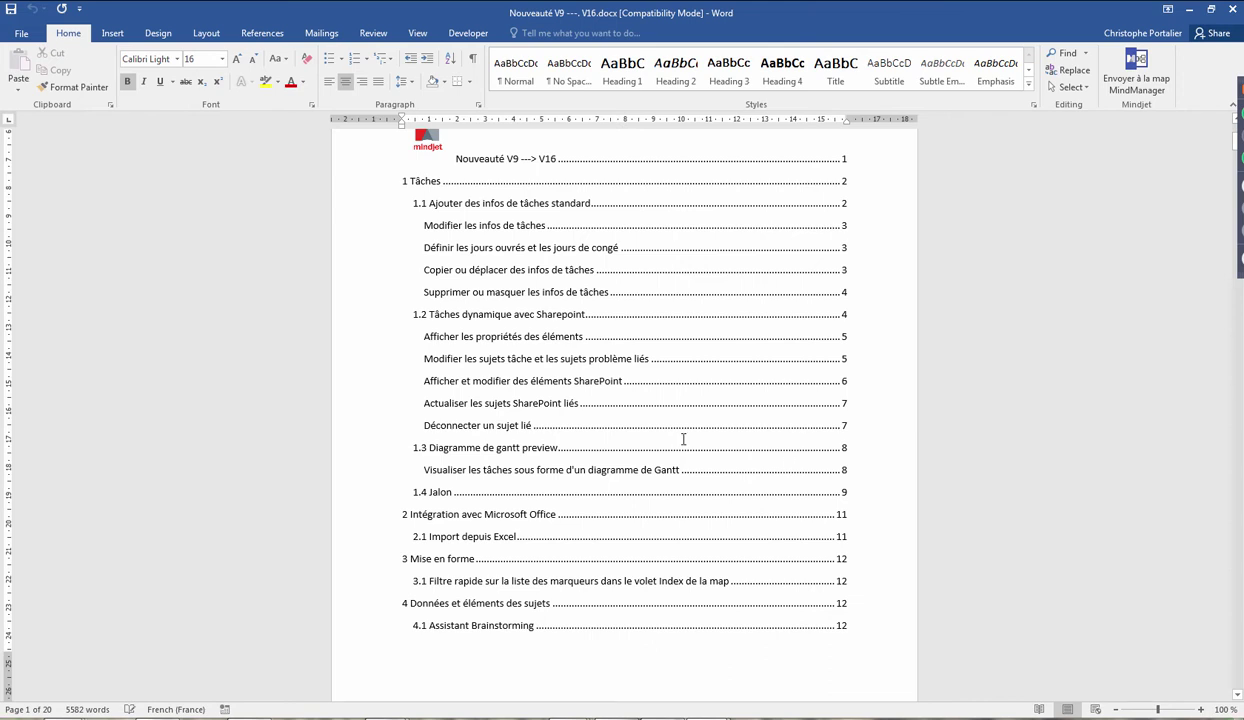
{"action": "left_click", "coordinate": [777, 454]}
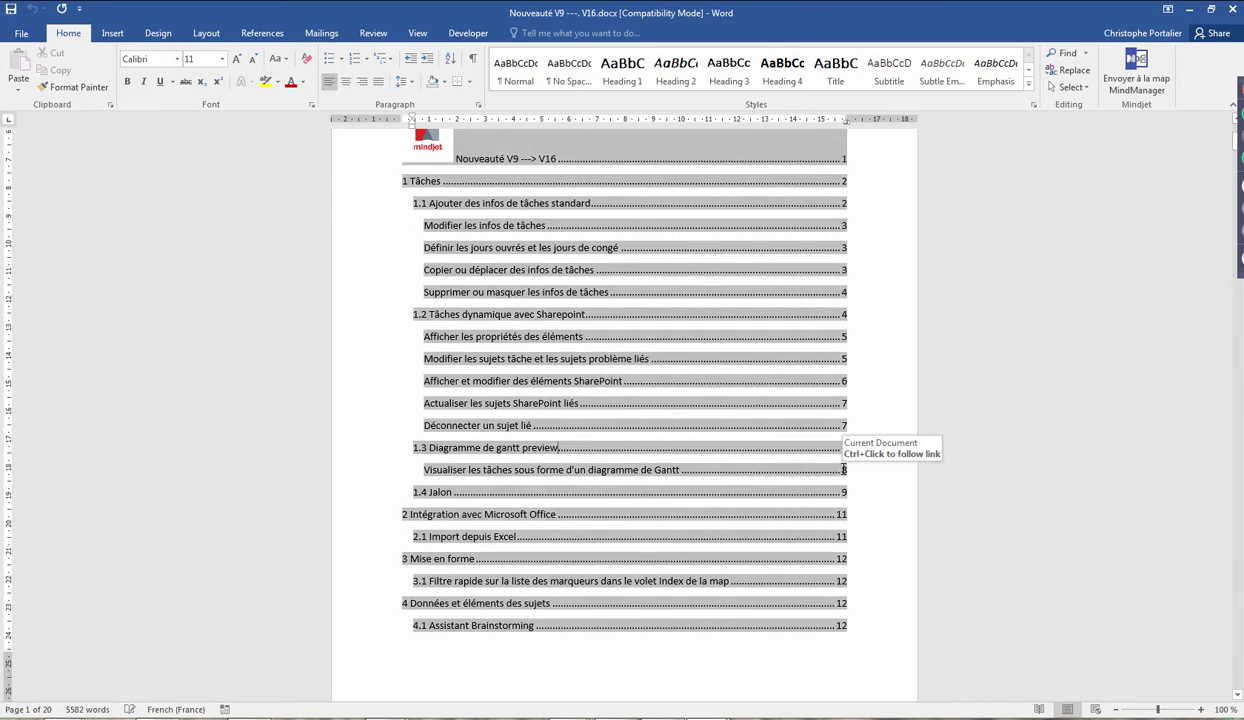
{"action": "left_click", "coordinate": [845, 476], "text": "ctrl"}
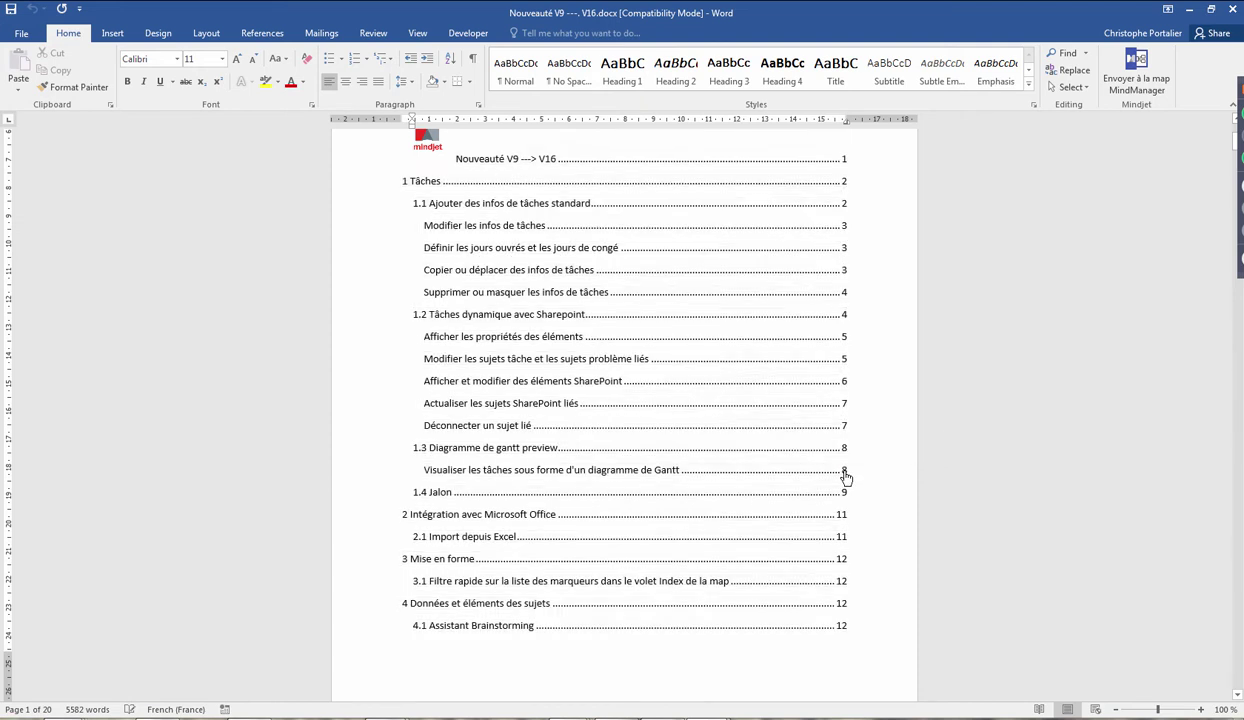
{"action": "scroll", "coordinate": [846, 478], "scroll_direction": "down", "scroll_amount": 10}
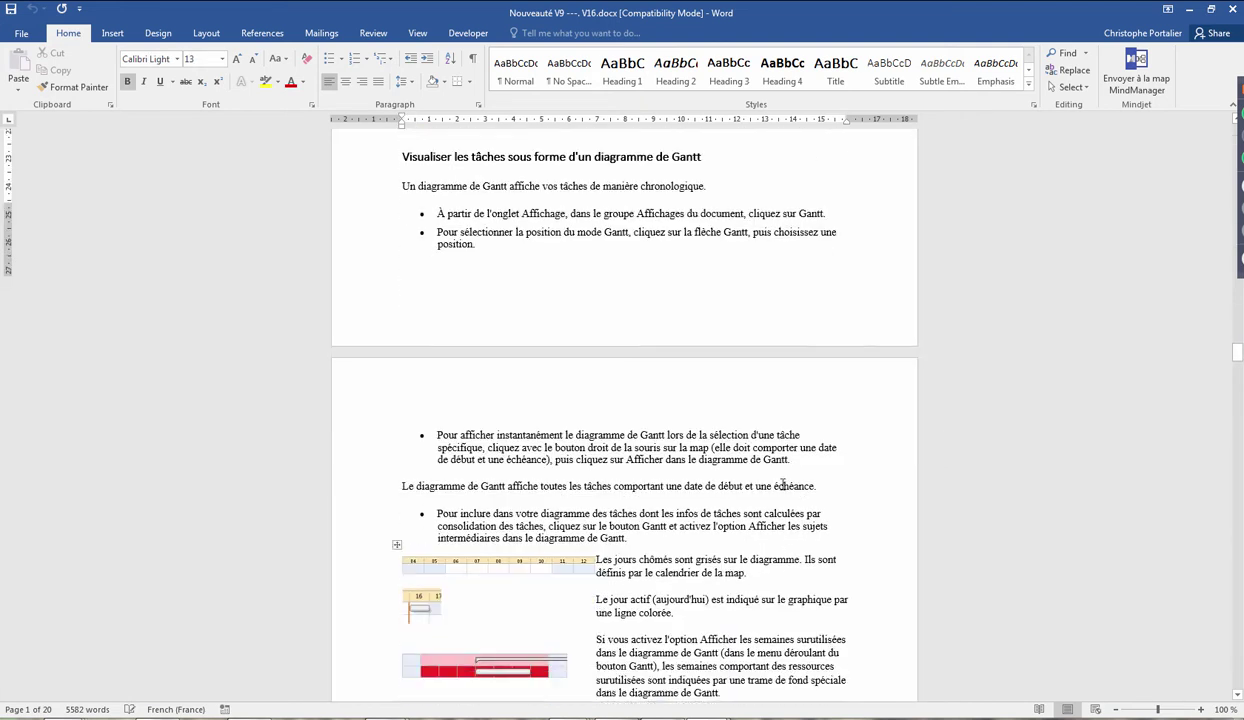
Review the remaining sections of the exported Word document up to "Assistant Brainstorming" and close the document.
{"action": "scroll", "coordinate": [720, 447], "scroll_direction": "down", "scroll_amount": 12}
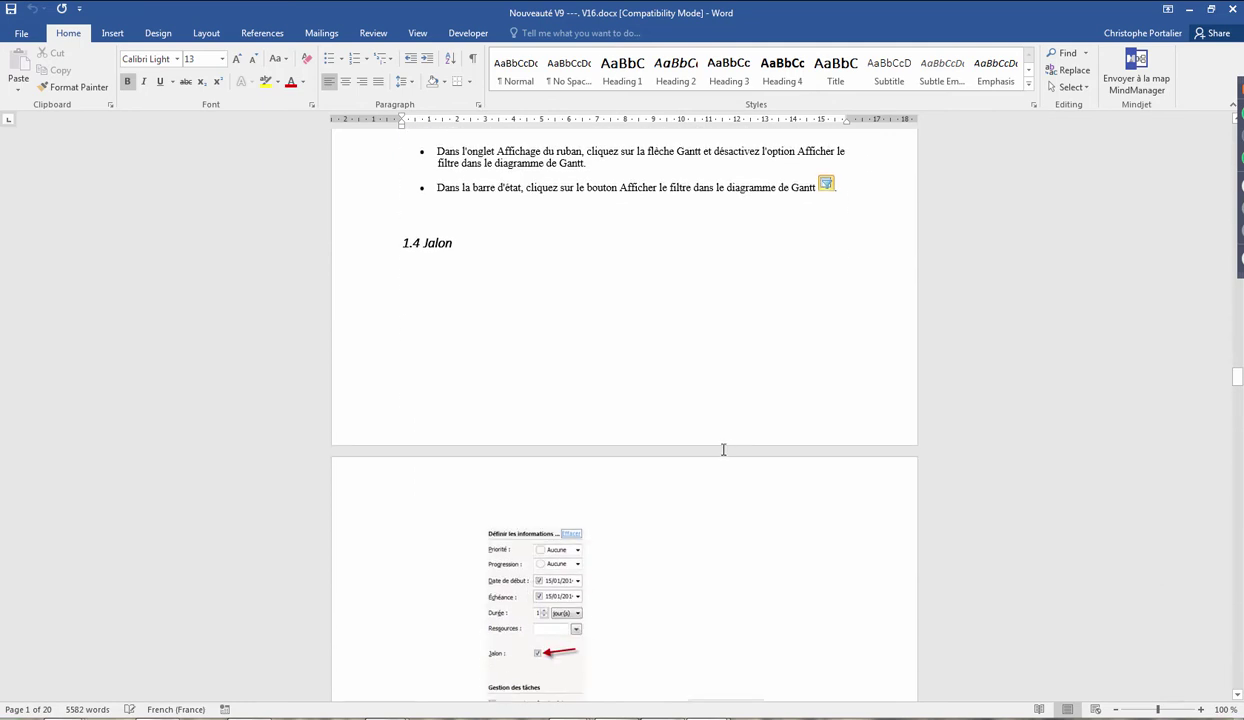
{"action": "scroll", "coordinate": [728, 451], "scroll_direction": "down", "scroll_amount": 10}
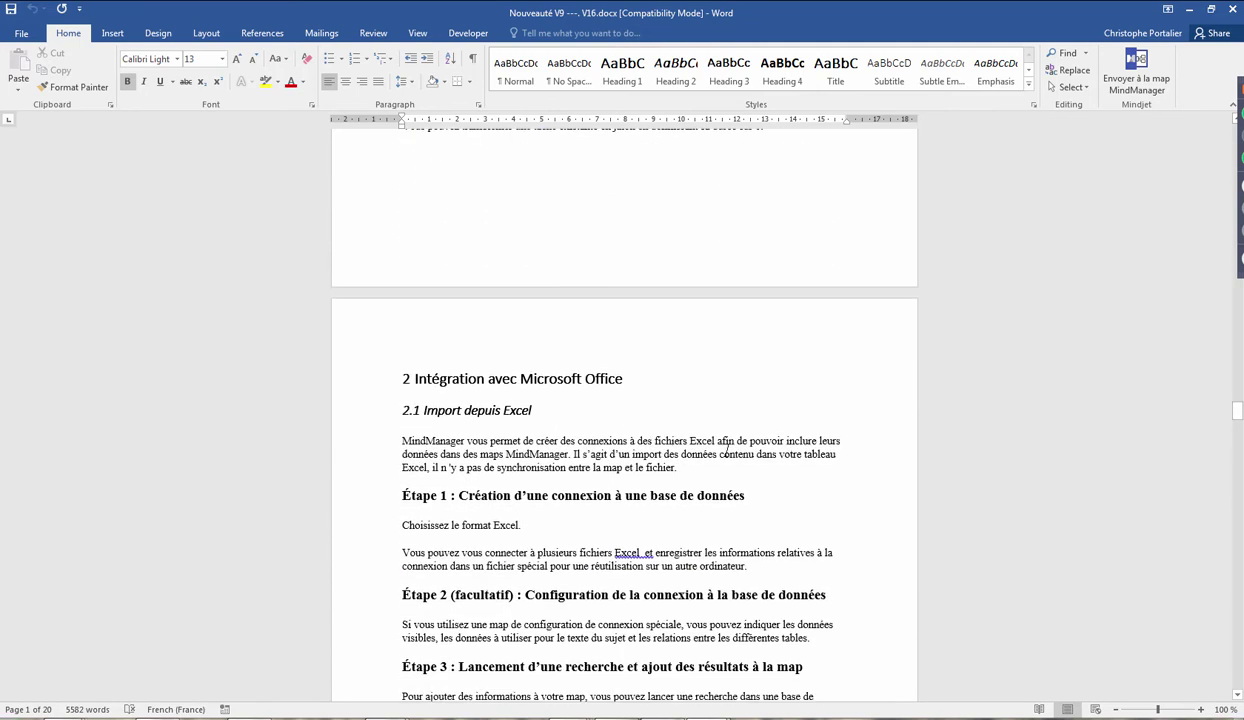
{"action": "scroll", "coordinate": [723, 466], "scroll_direction": "down", "scroll_amount": 10}
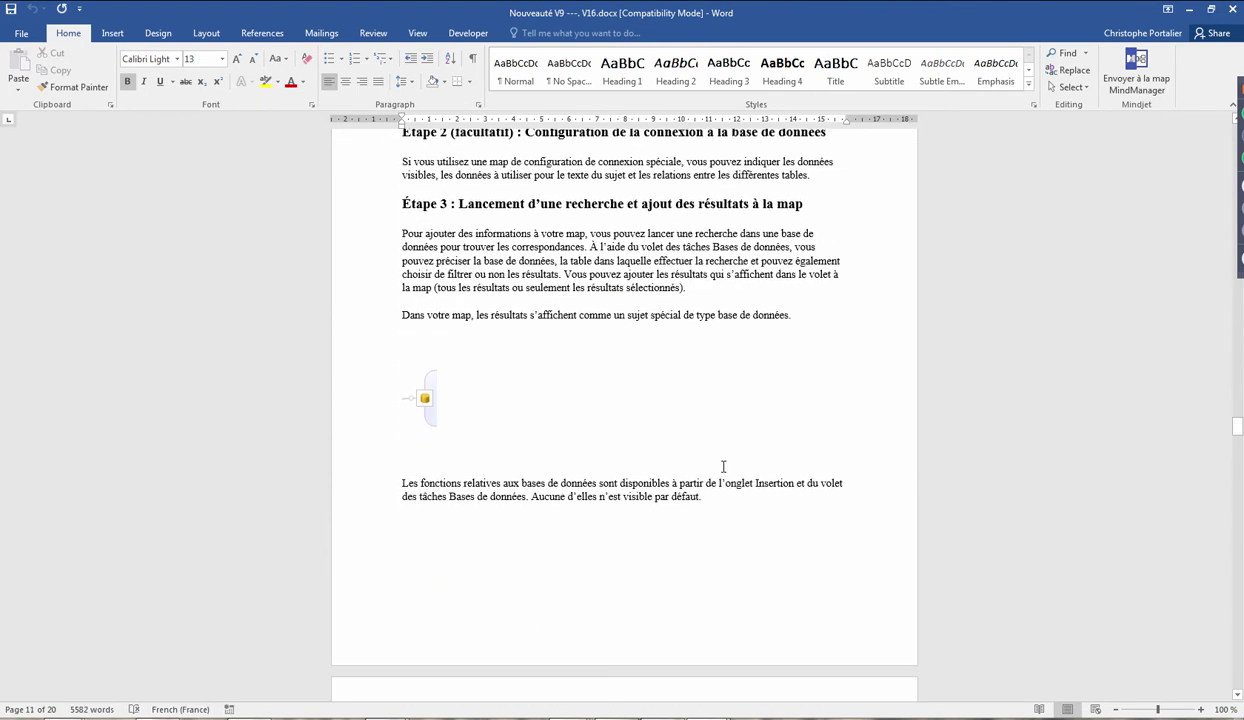
{"action": "scroll", "coordinate": [723, 466], "scroll_direction": "down", "scroll_amount": 3}
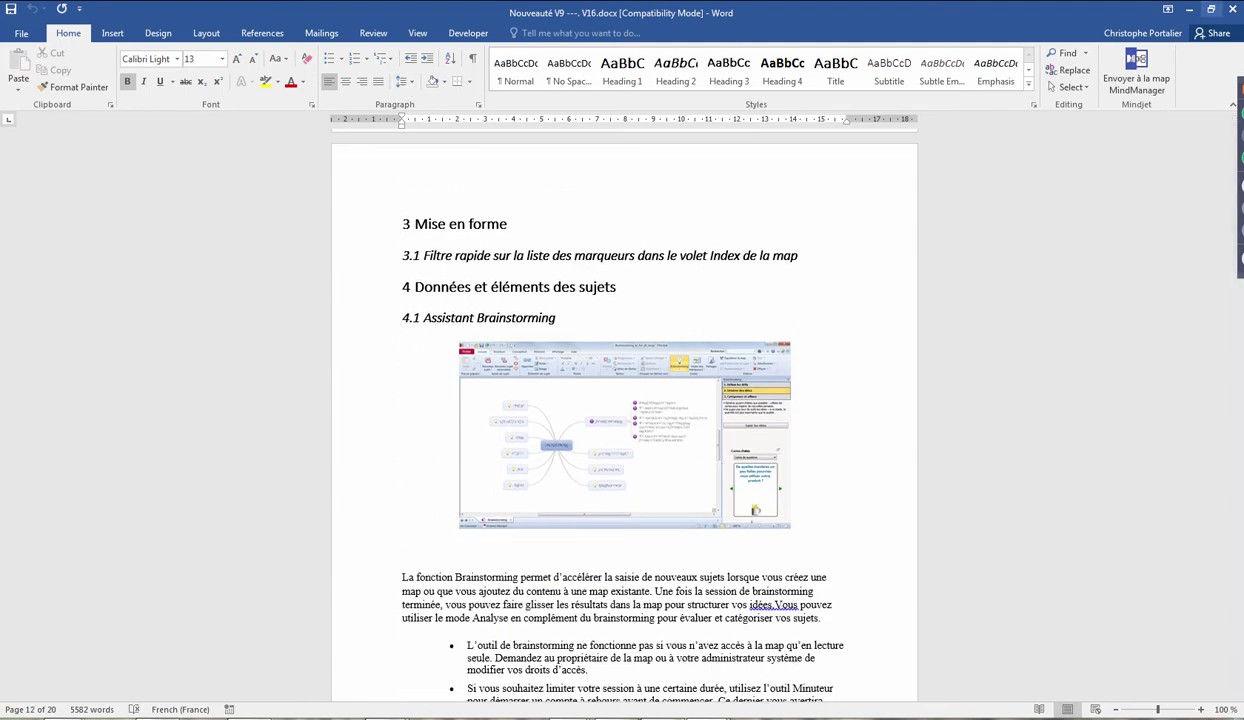
{"action": "left_click", "coordinate": [1236, 8]}
Close Map3 and Map2 without saving their changes and go back to the map "MM & Microsoft".
{"action": "left_click", "coordinate": [642, 396]}
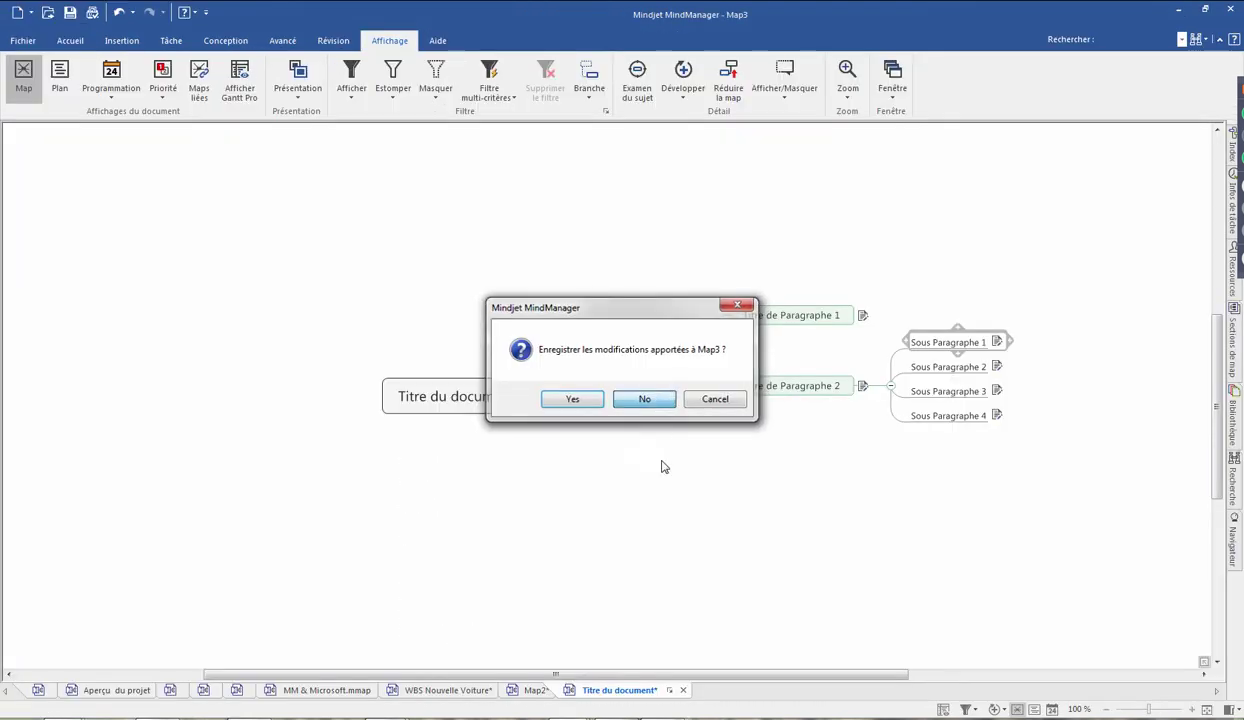
{"action": "left_click", "coordinate": [578, 690]}
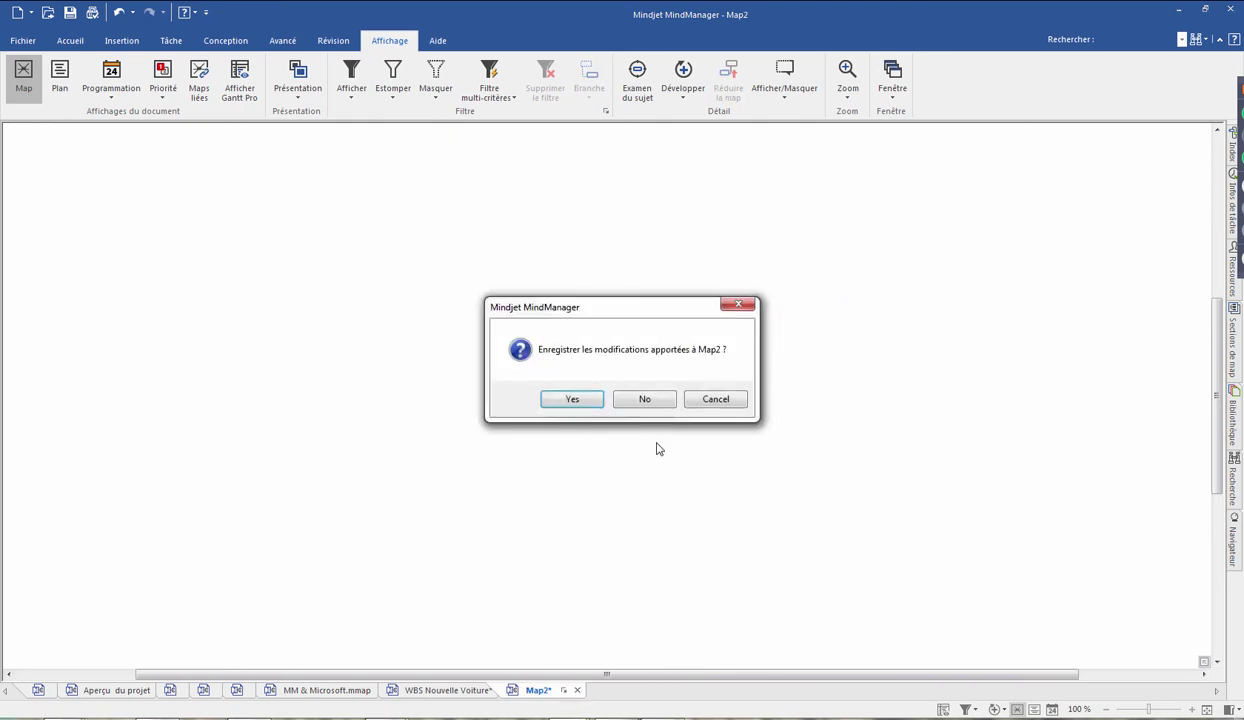
{"action": "left_click", "coordinate": [645, 399]}
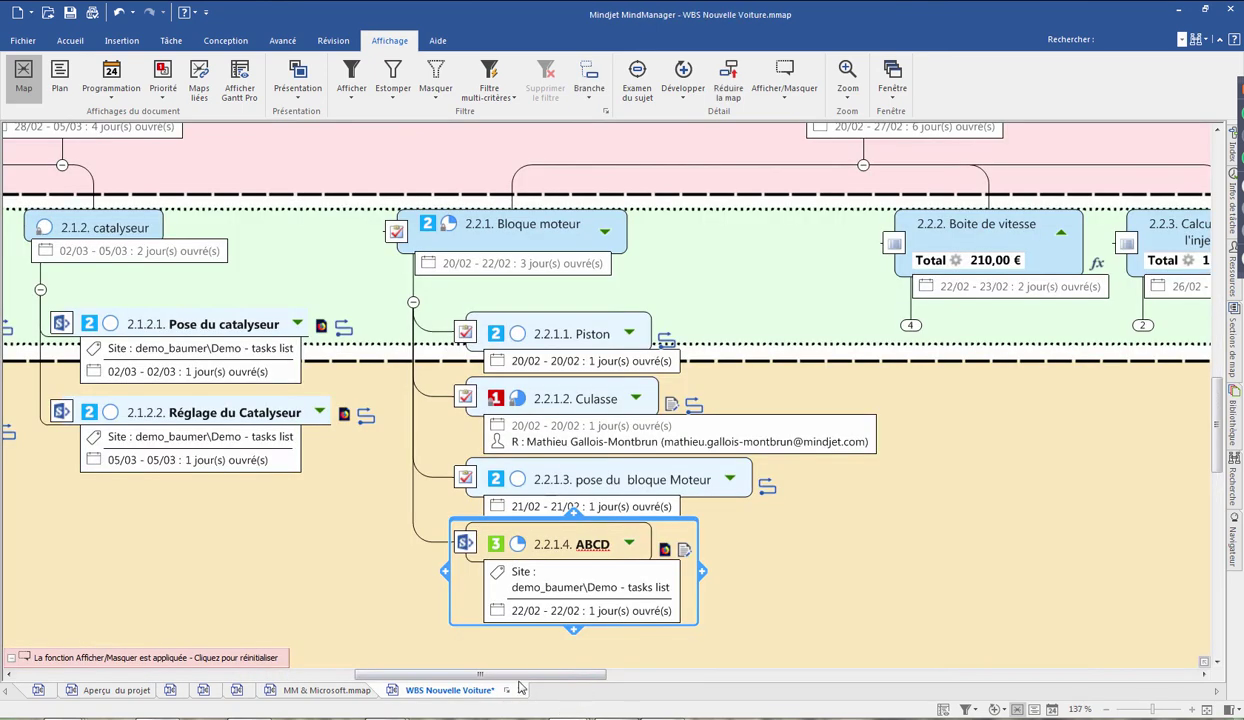
{"action": "left_click", "coordinate": [292, 694]}
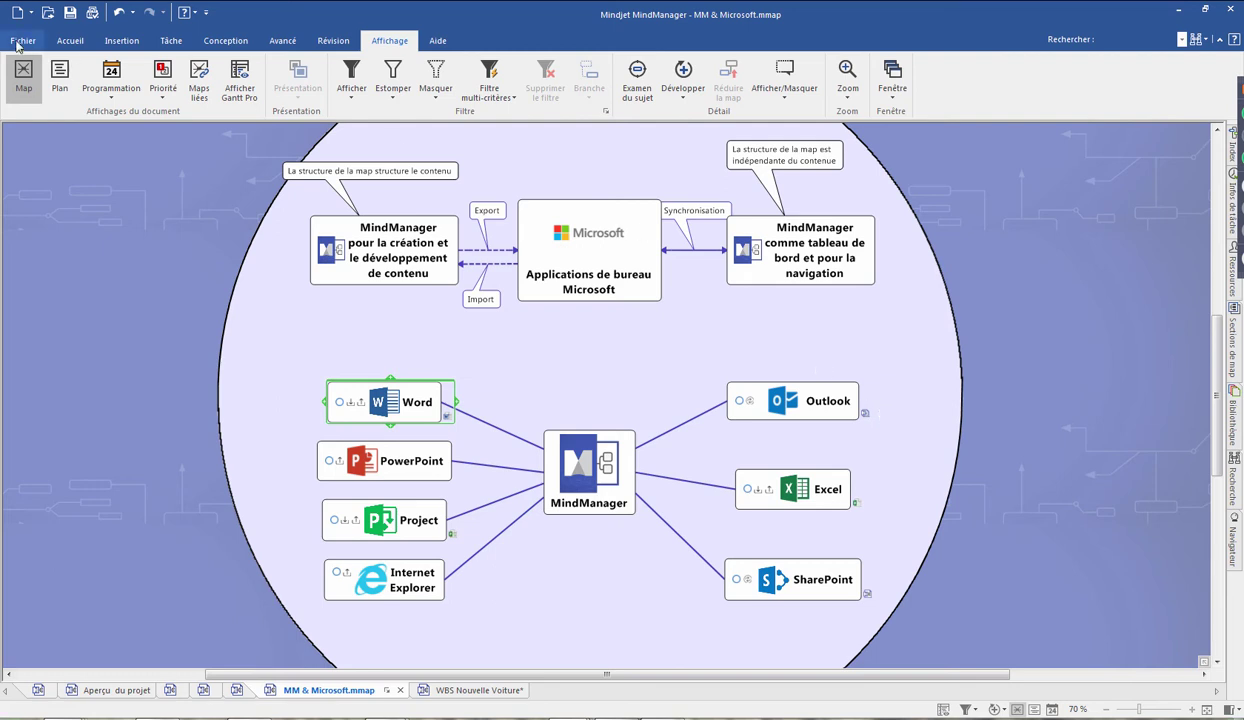
Create a new map from the local template "Tableau de bord Outlook" in the "Productivité personnelle" category.
{"action": "left_click", "coordinate": [20, 41]}
{"action": "left_click", "coordinate": [90, 100]}
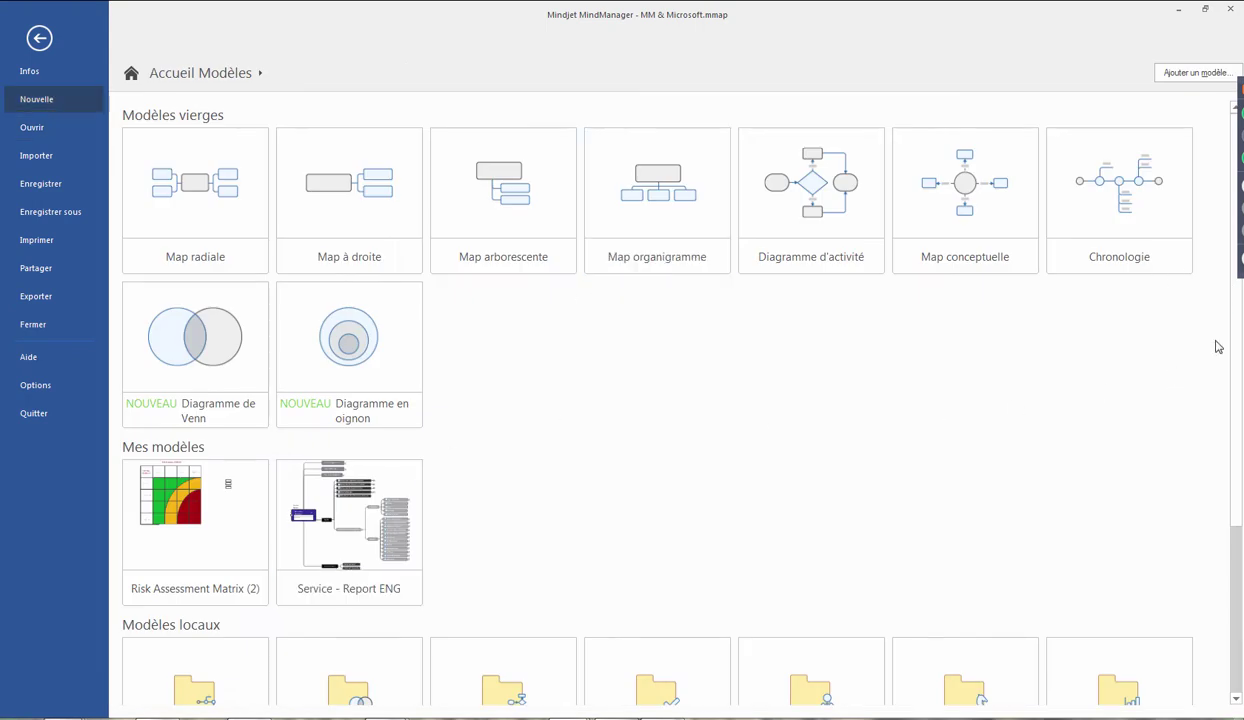
{"action": "scroll", "coordinate": [1233, 500], "scroll_direction": "down", "scroll_amount": 3}
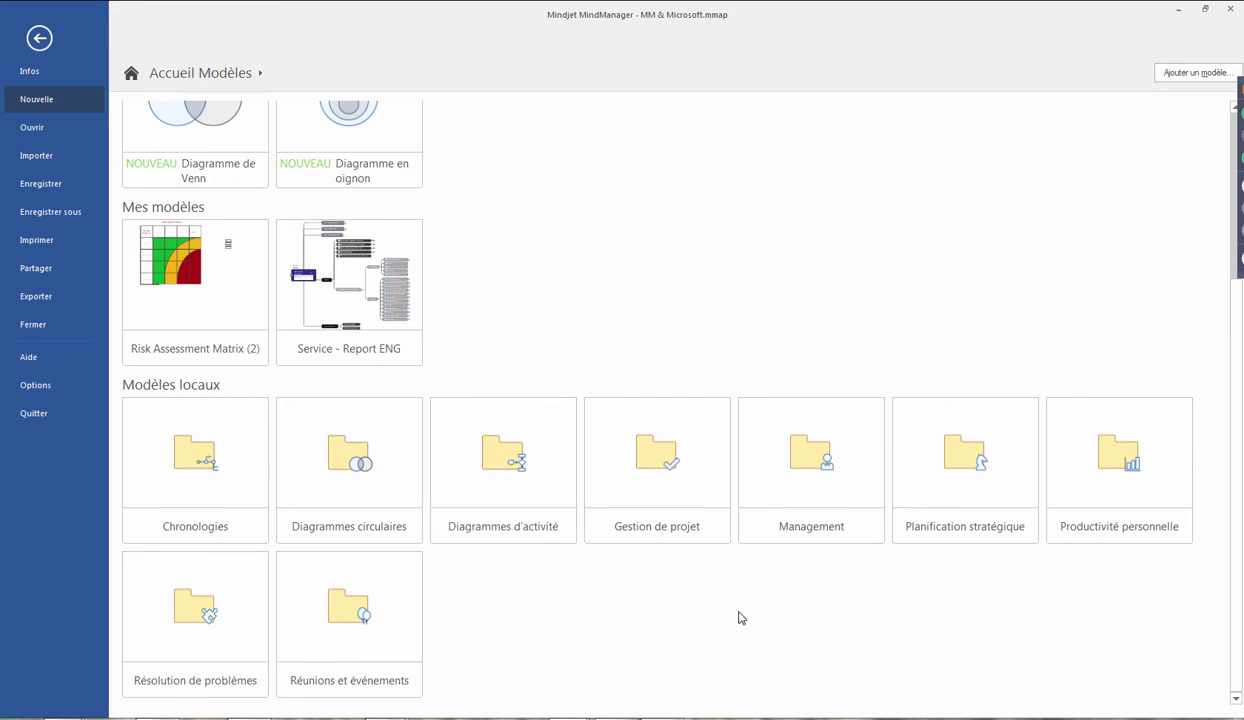
{"action": "left_click", "coordinate": [1129, 463]}
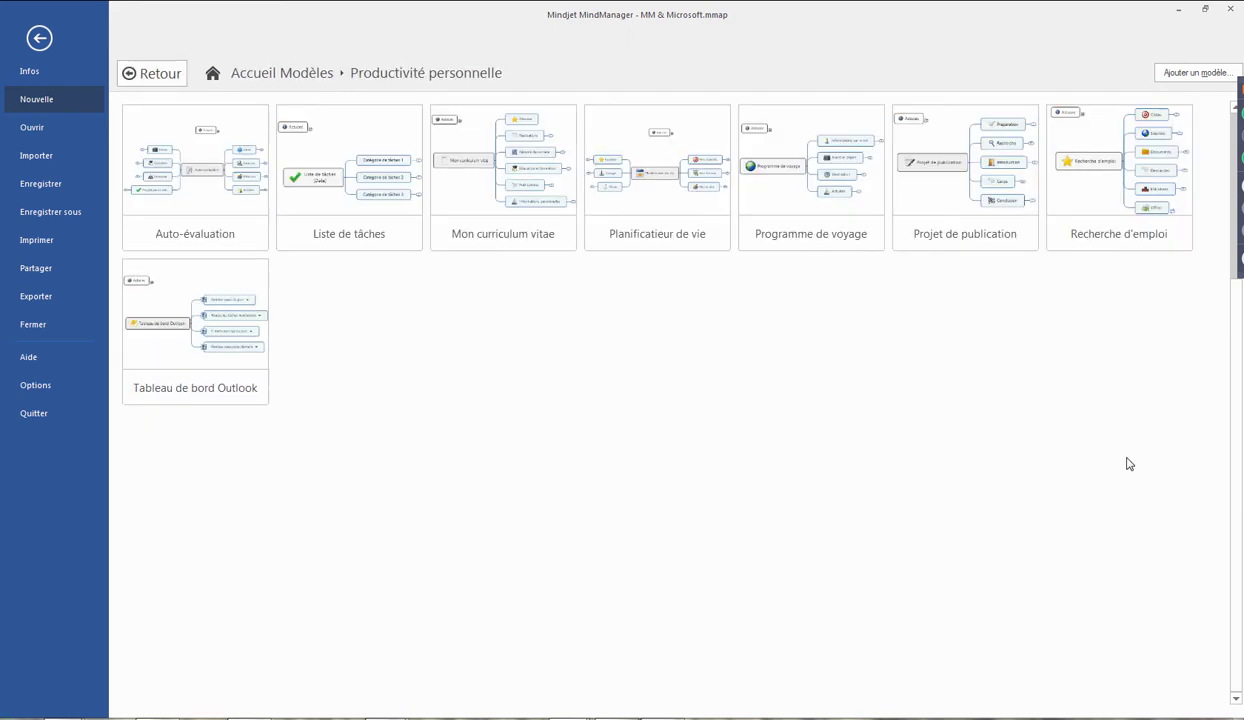
{"action": "left_click", "coordinate": [140, 345]}
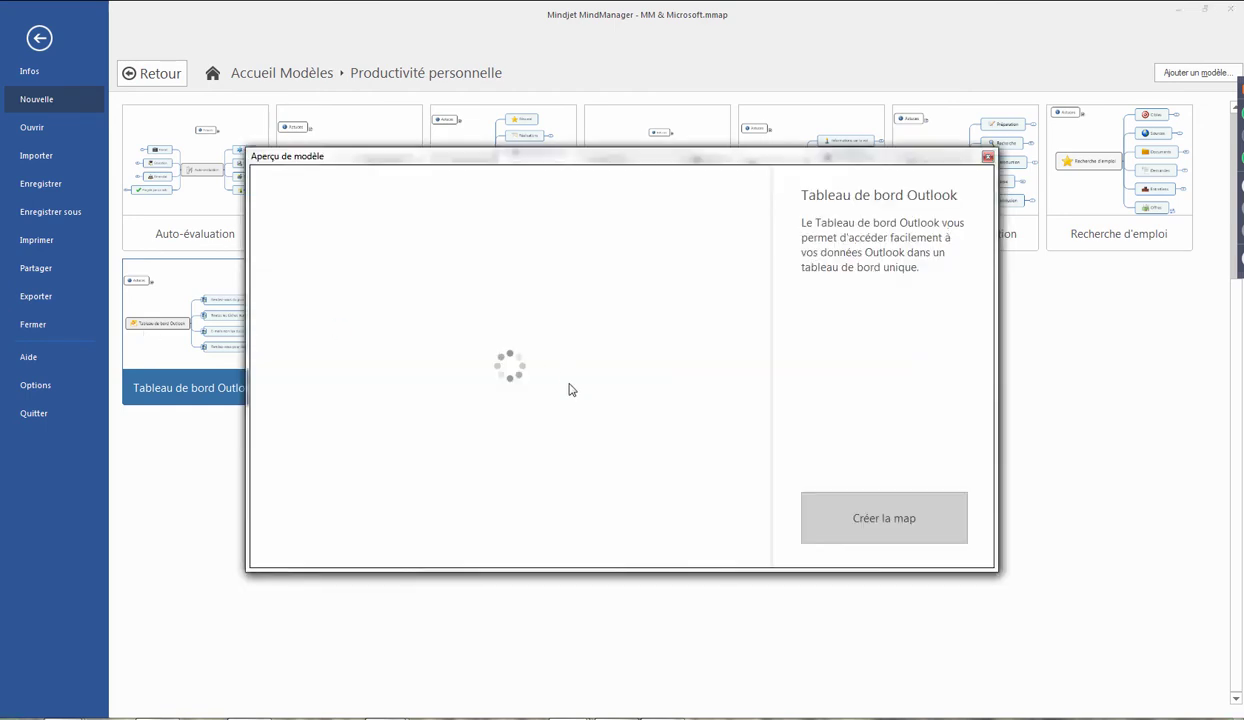
{"action": "left_click", "coordinate": [882, 517]}
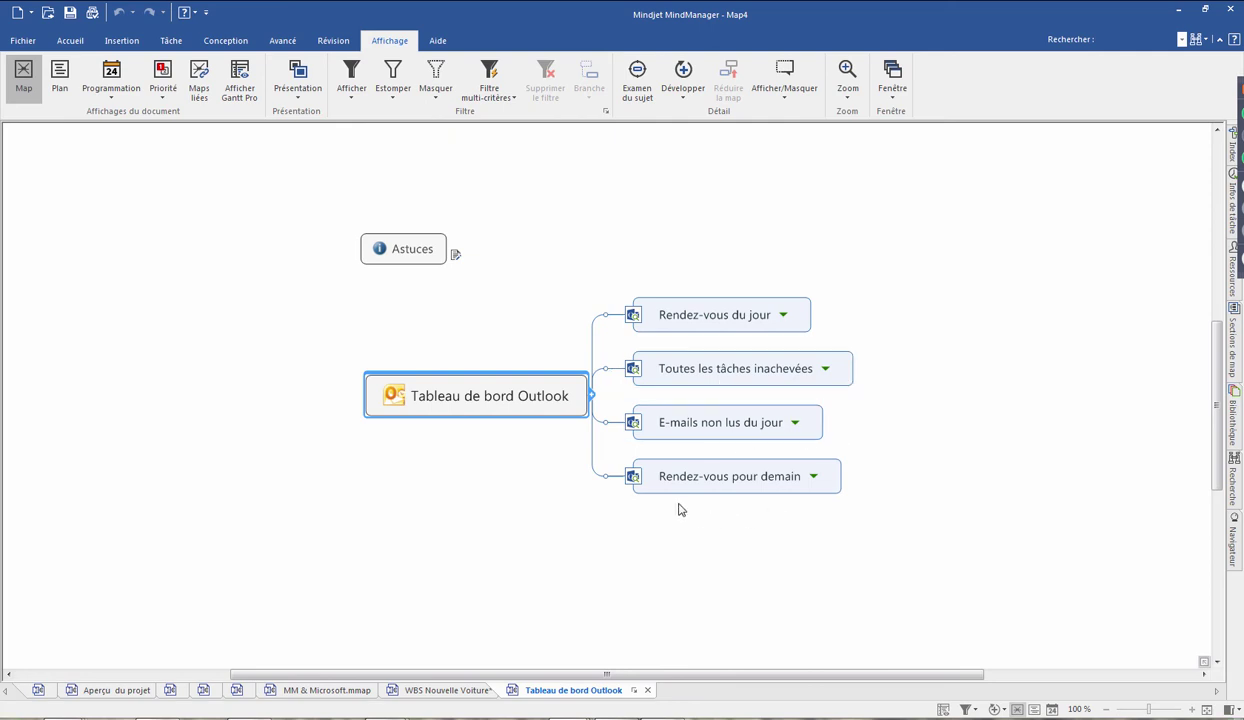
Synchronize the query topic "E-mails non lus du jour" with Outlook and collapse its resulting subtopics.
{"action": "left_click", "coordinate": [636, 426]}
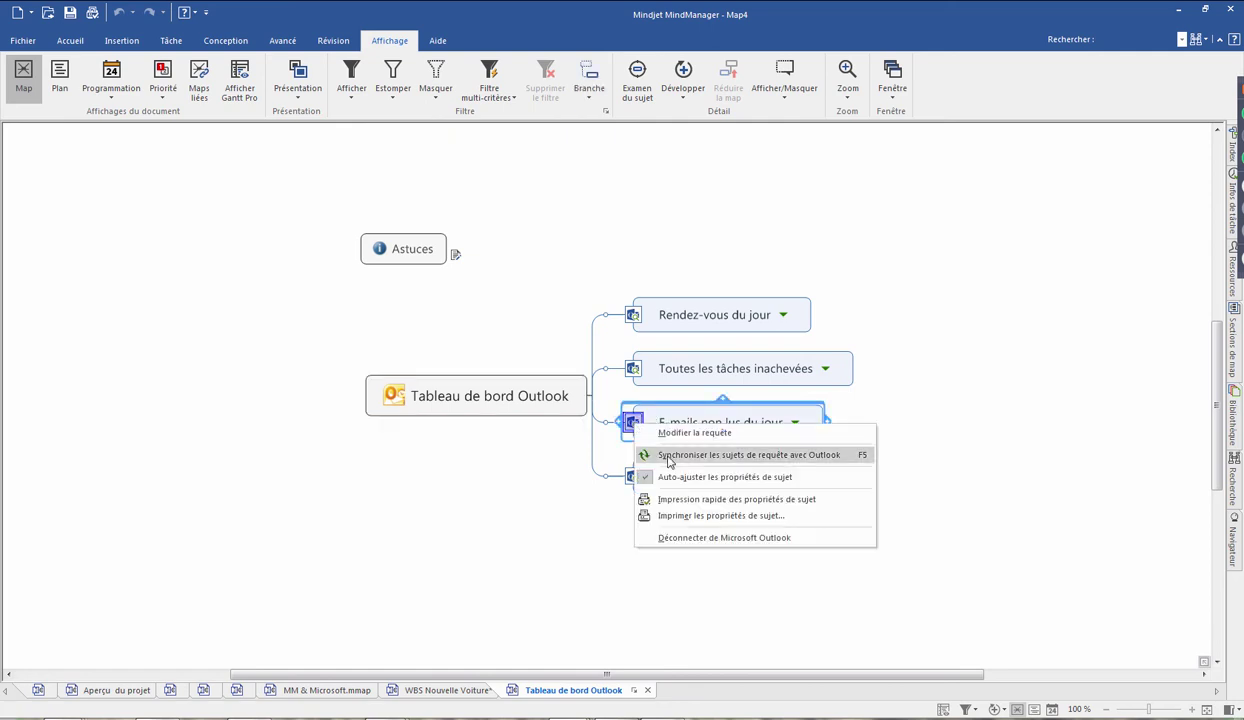
{"action": "left_click", "coordinate": [669, 457]}
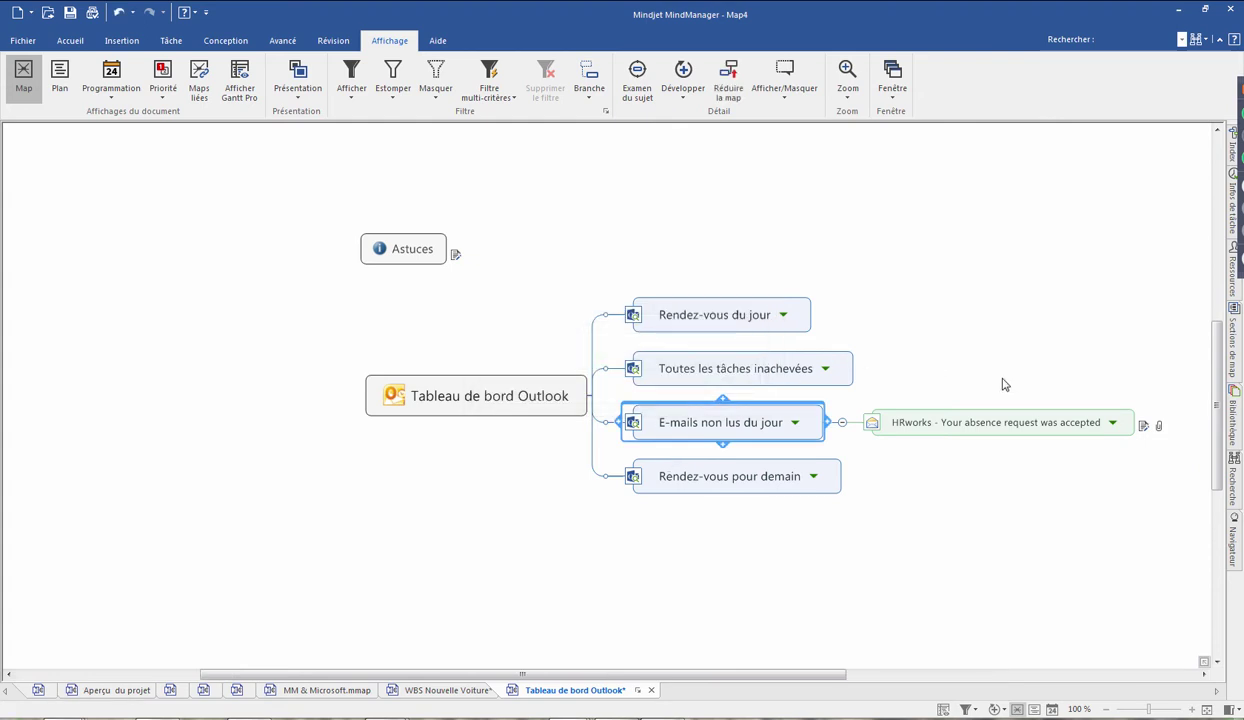
{"action": "left_click", "coordinate": [843, 423]}
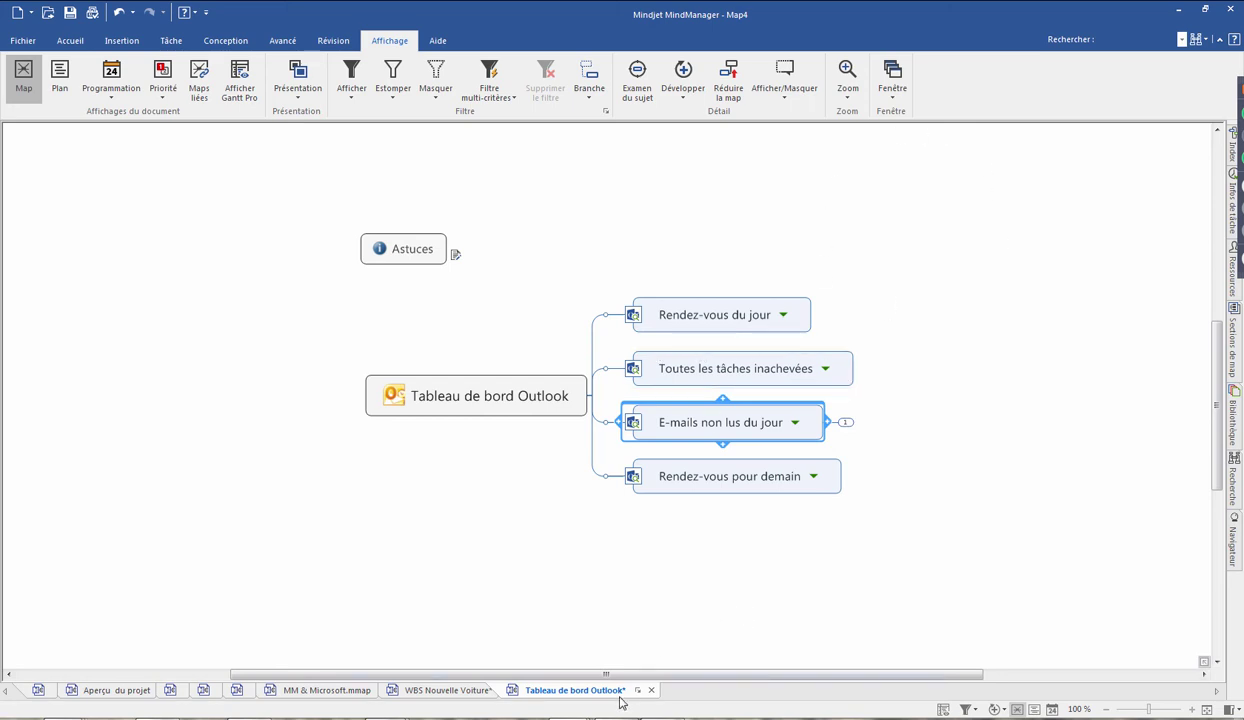
Switch to the Outlook calendar and add the appointment "FR Webinar - June" to the dashboard map as a main topic.
{"action": "mouse_move", "coordinate": [616, 719]}
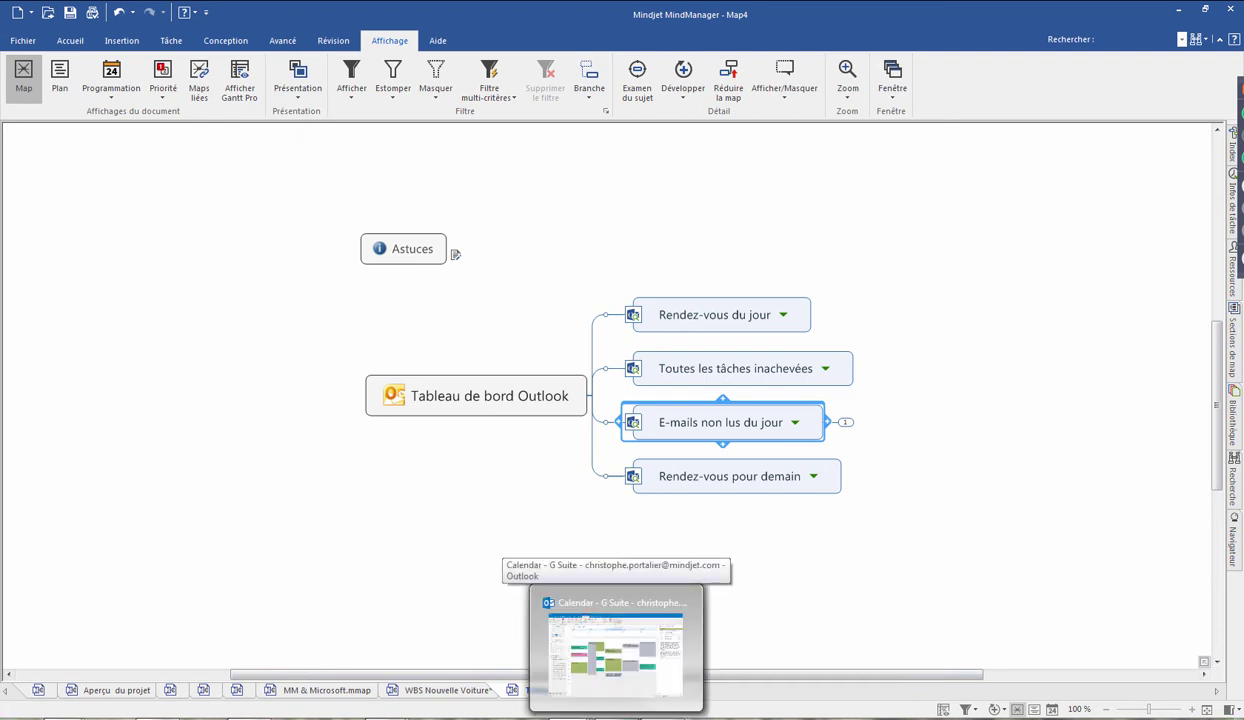
{"action": "left_click", "coordinate": [616, 719]}
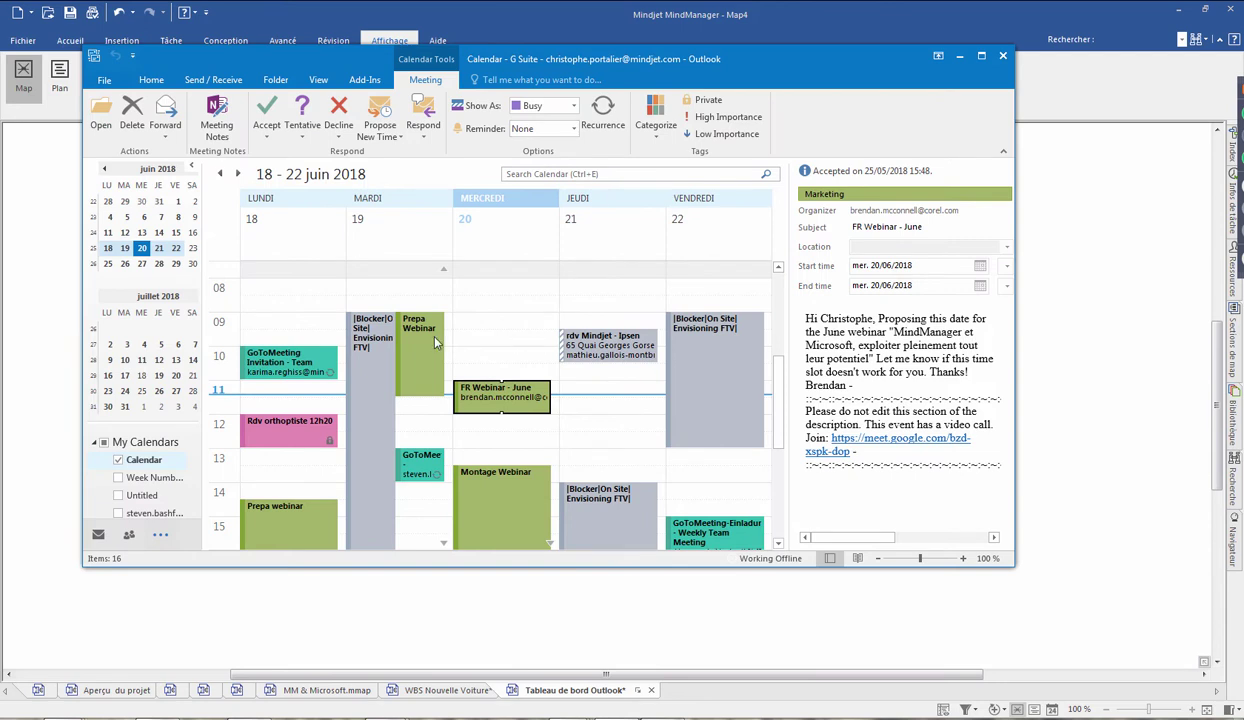
{"action": "left_click_drag", "start_coordinate": [847, 63], "coordinate": [625, 42]}
{"action": "mouse_move", "coordinate": [278, 379]}
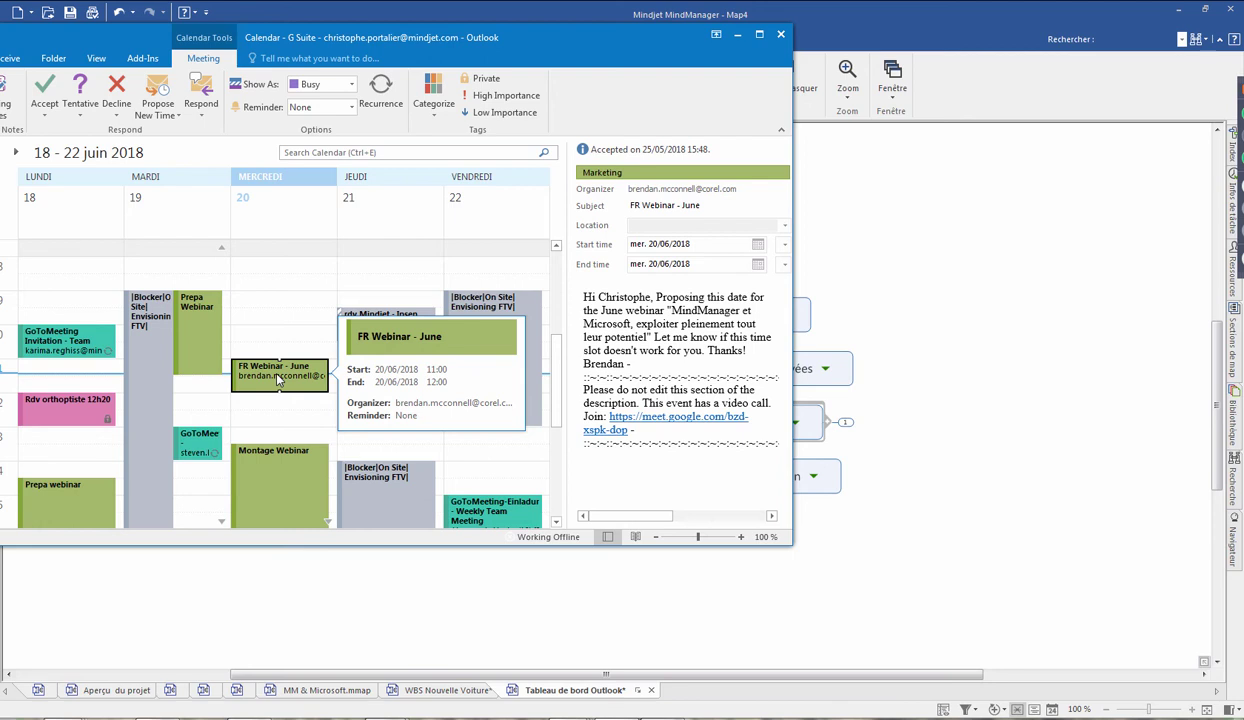
{"action": "left_click", "coordinate": [1008, 339]}
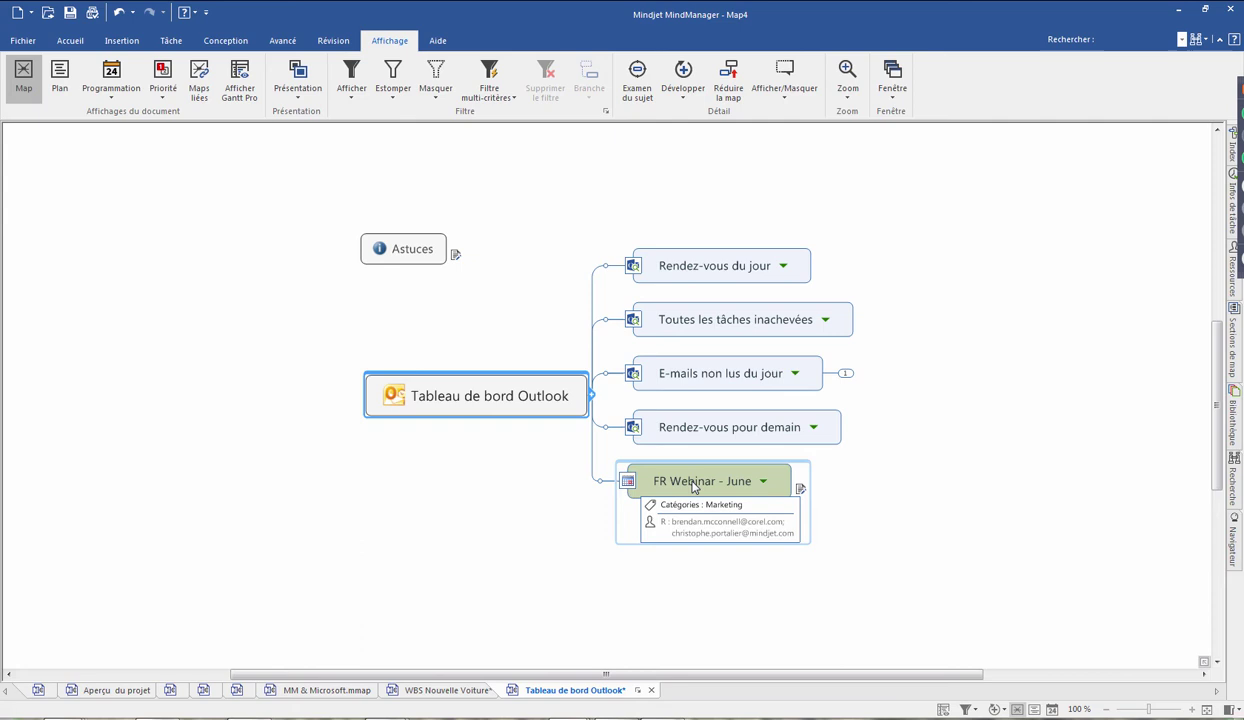
Expand the properties of the topic "FR Webinar - June" and read its notes.
{"action": "left_click", "coordinate": [762, 482]}
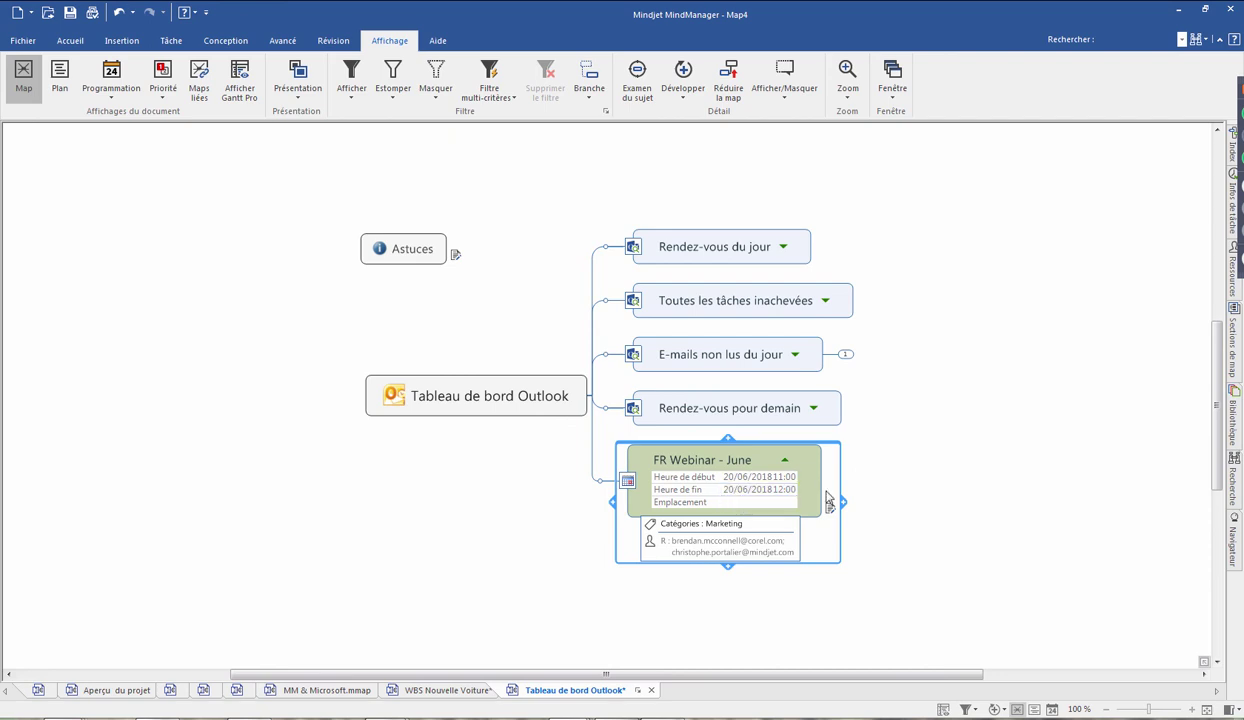
{"action": "mouse_move", "coordinate": [831, 508]}
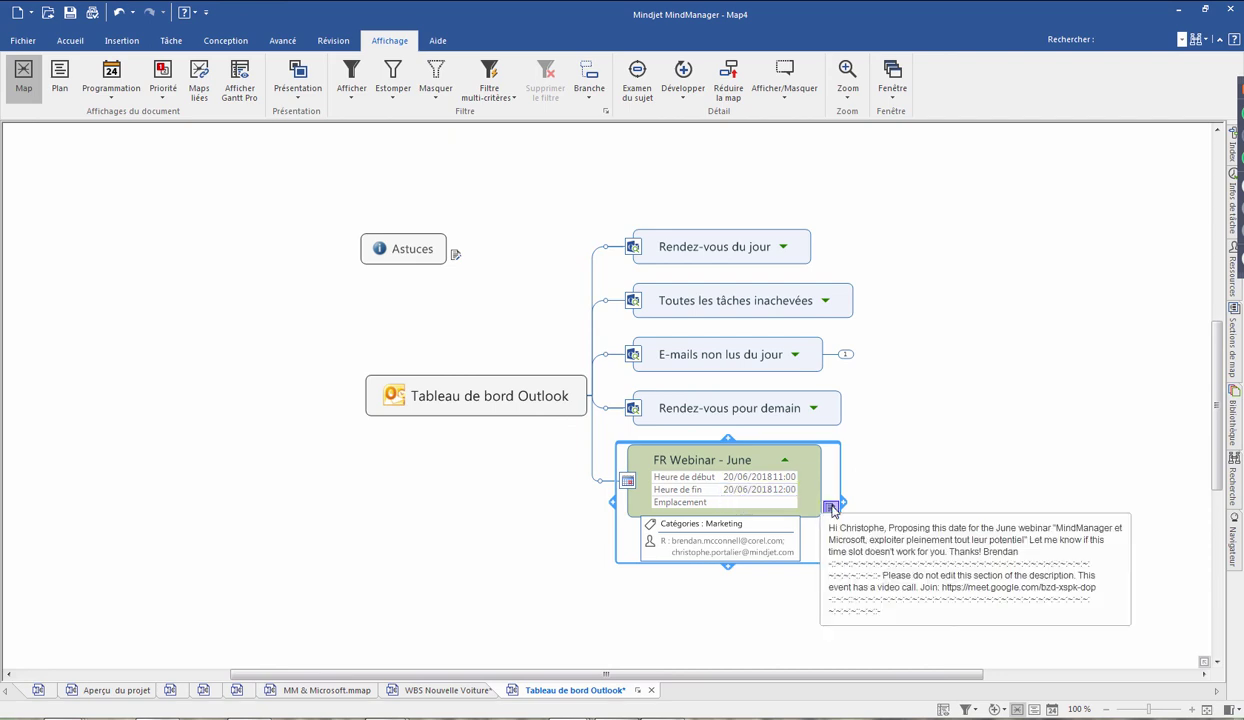
{"action": "left_click", "coordinate": [880, 434]}
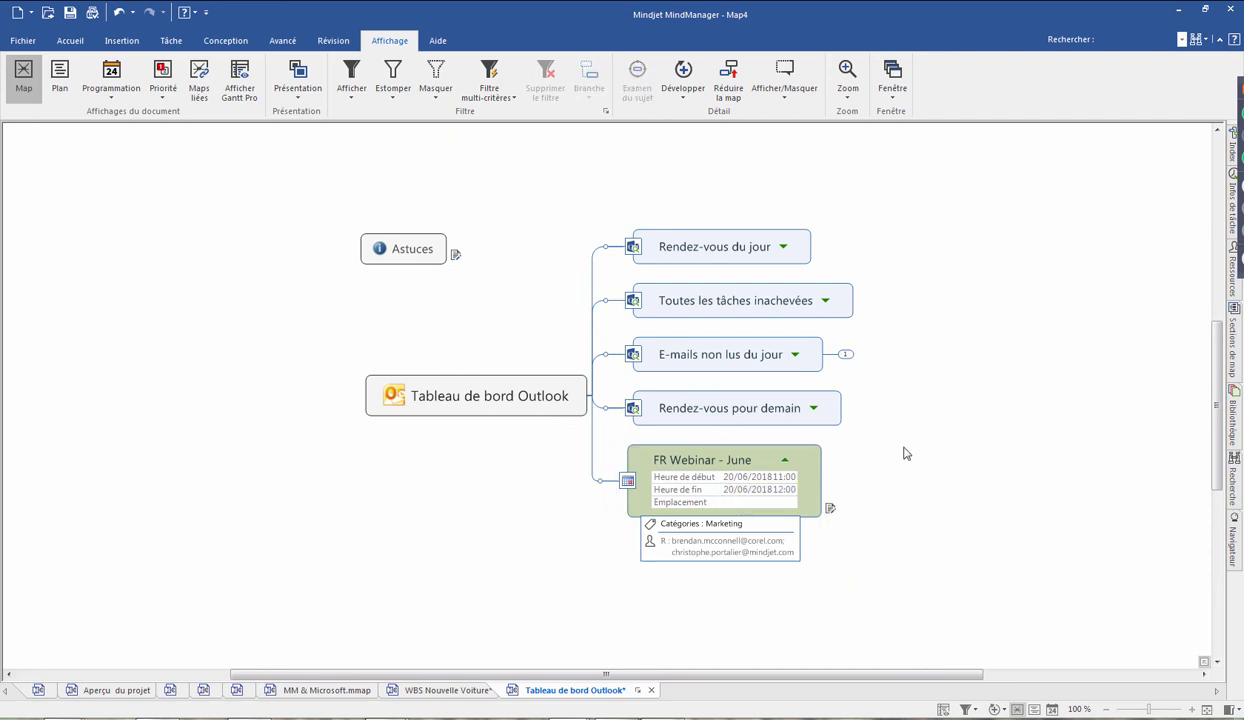
Collapse the properties of the topic "FR Webinar - June" and delete the topic.
{"action": "left_click", "coordinate": [782, 460]}
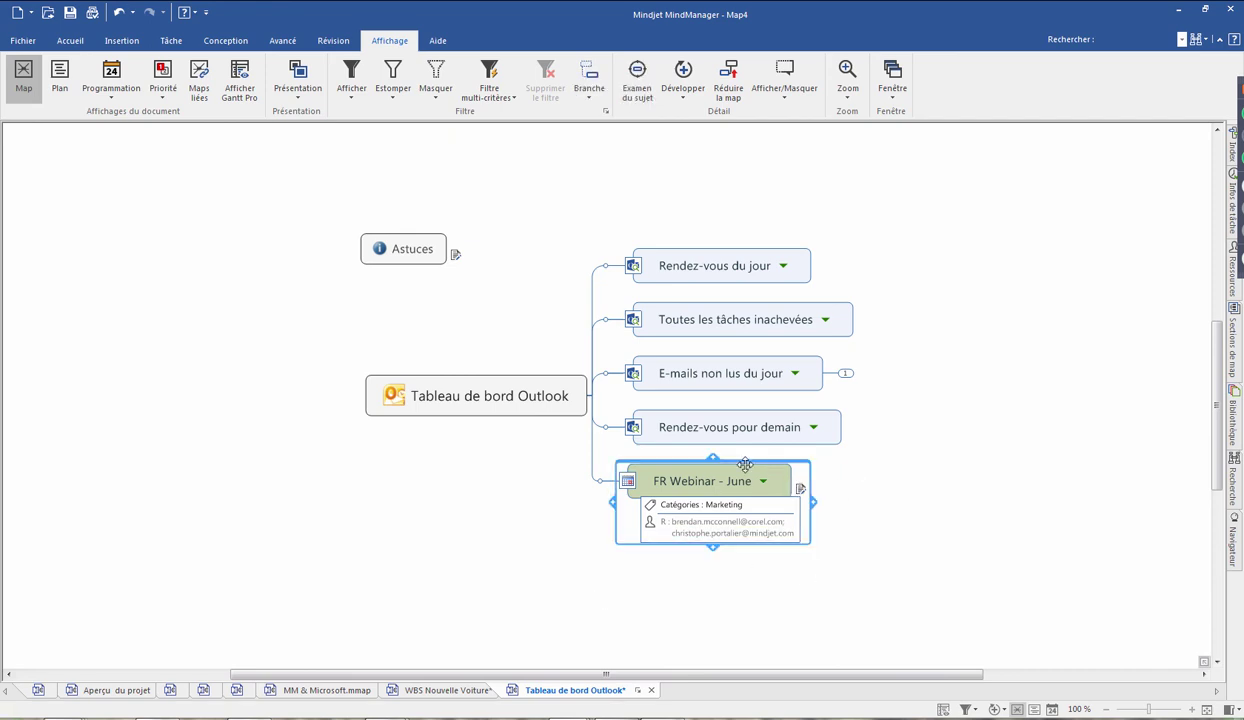
{"action": "key", "text": "Delete"}
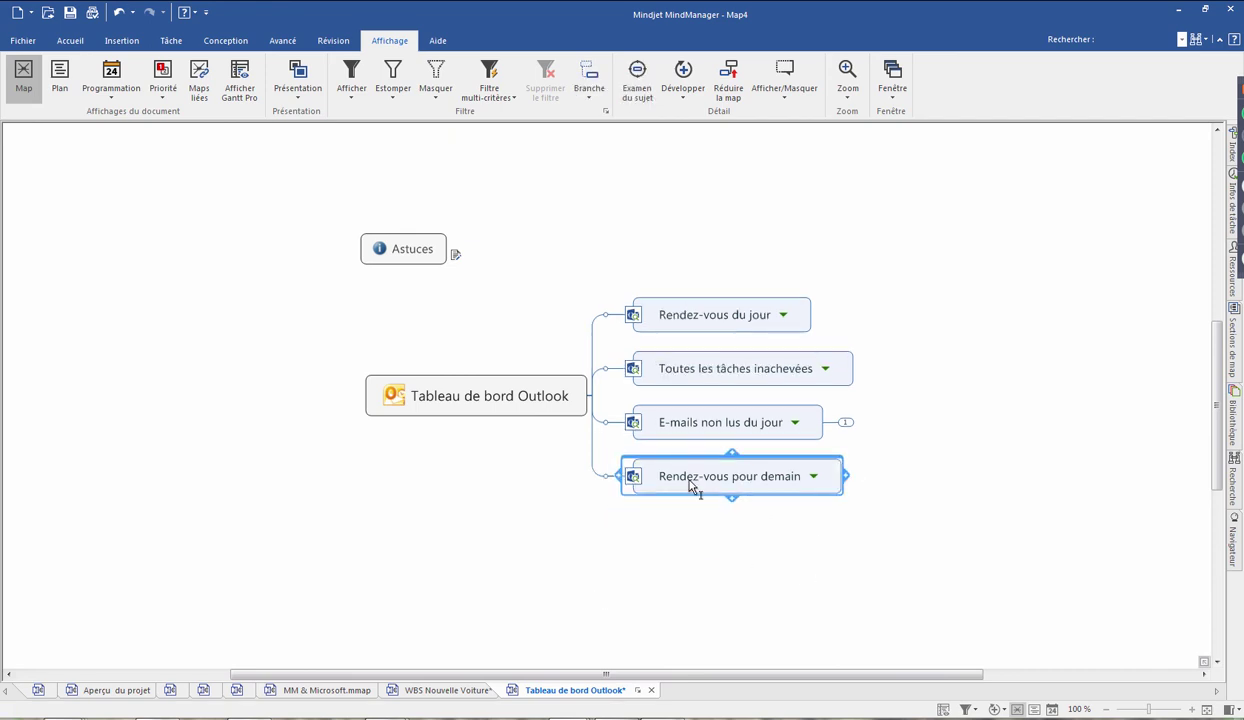
Start a new Outlook query named "Webinar" that searches the Inbox folder.
{"action": "left_click", "coordinate": [283, 42]}
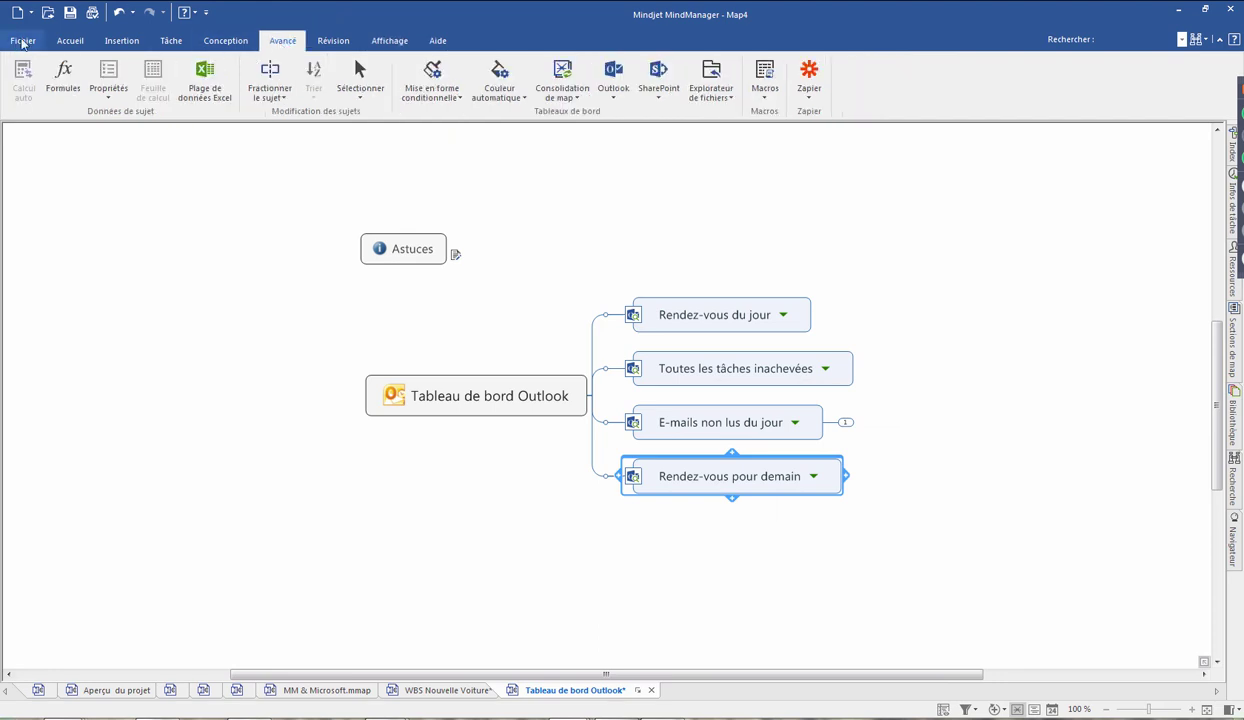
{"action": "left_click", "coordinate": [614, 78]}
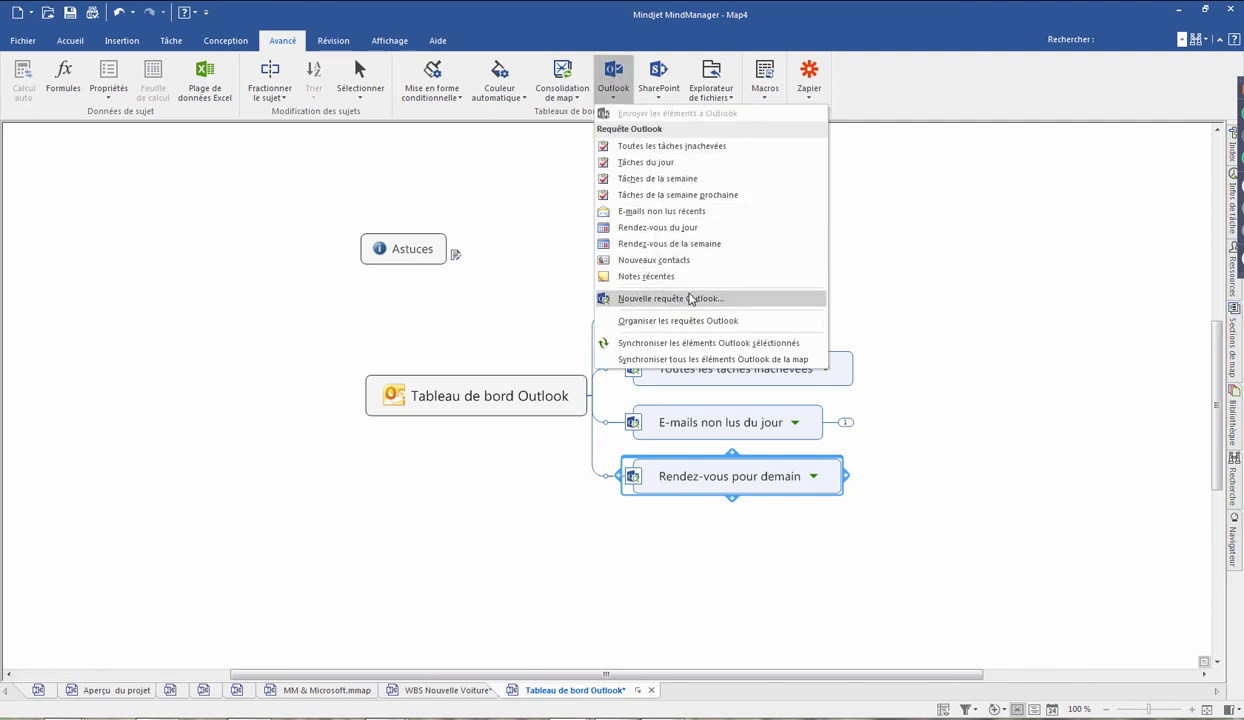
{"action": "left_click", "coordinate": [670, 227]}
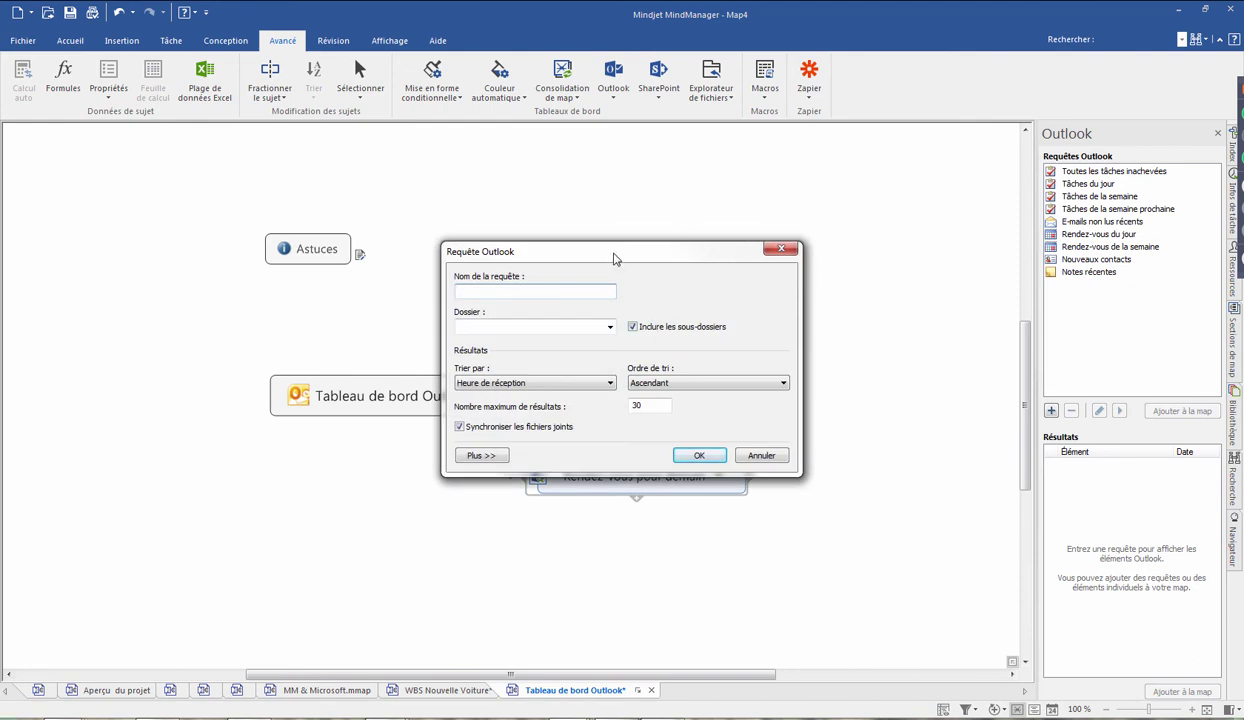
{"action": "left_click_drag", "start_coordinate": [615, 251], "coordinate": [790, 203]}
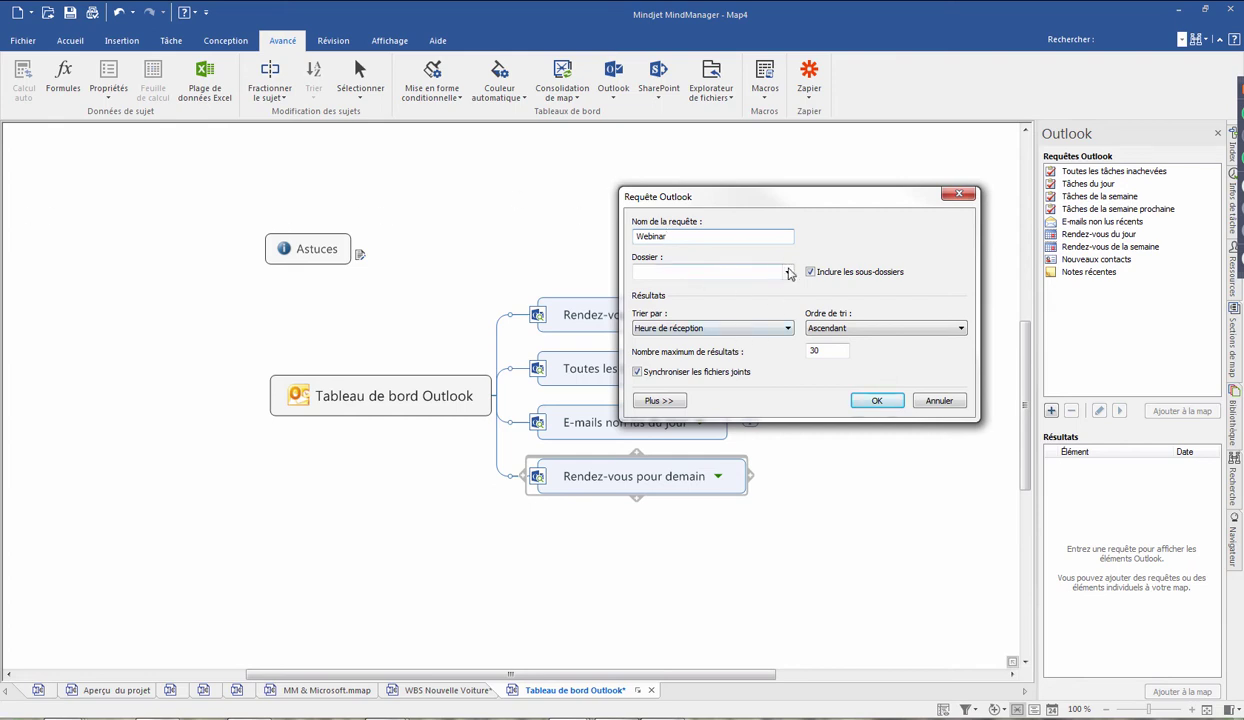
{"action": "left_click", "coordinate": [765, 266]}
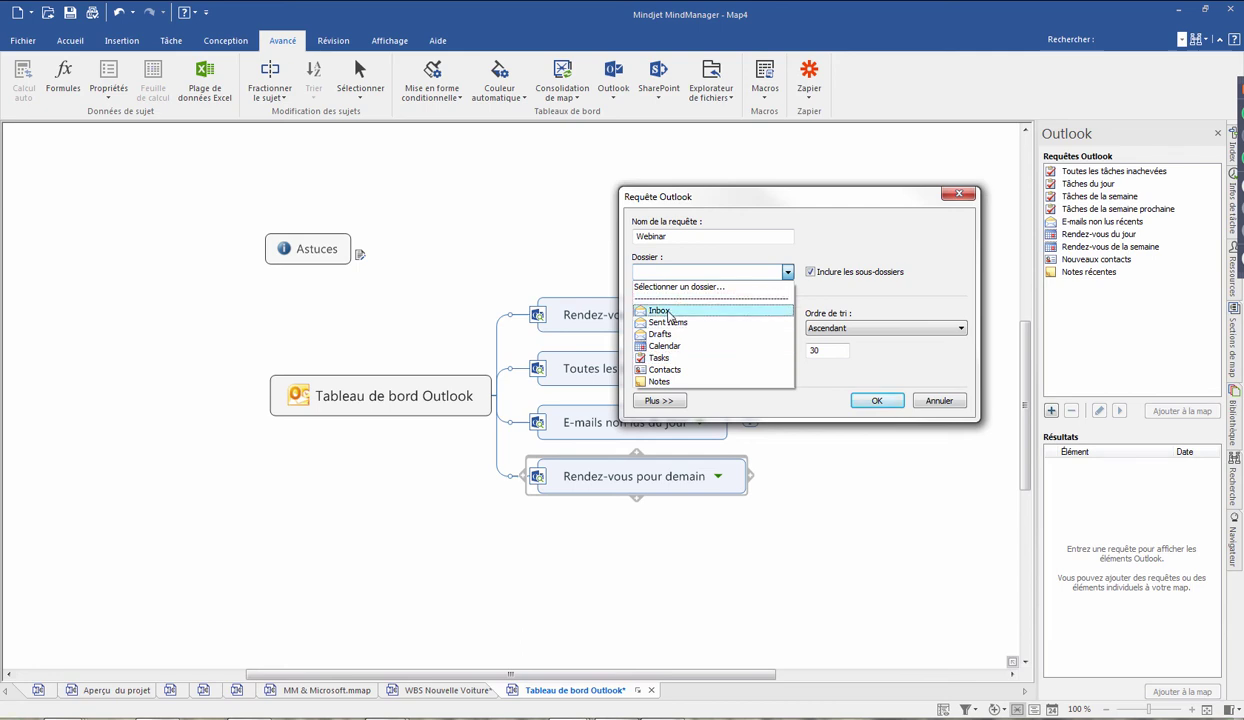
{"action": "left_click", "coordinate": [660, 311]}
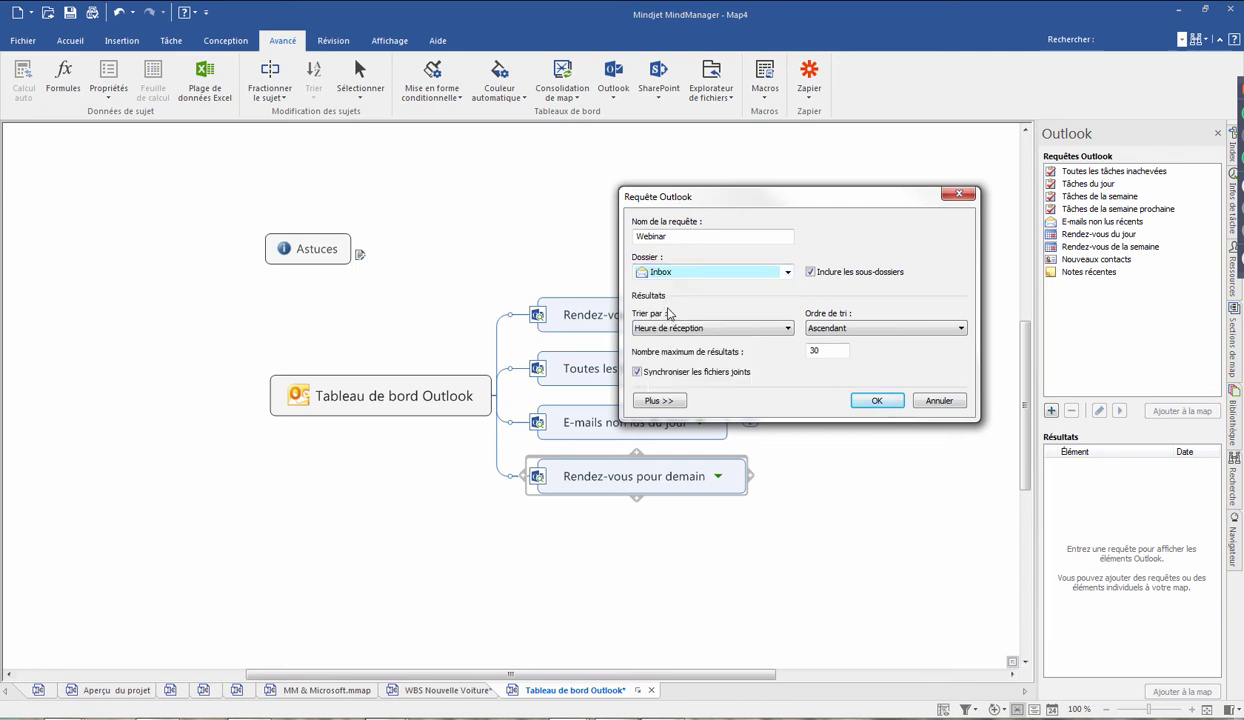
Show the Webinar query's additional options, limit it to 5 results, and filter for subjects containing "webinar".
{"action": "left_click", "coordinate": [654, 401]}
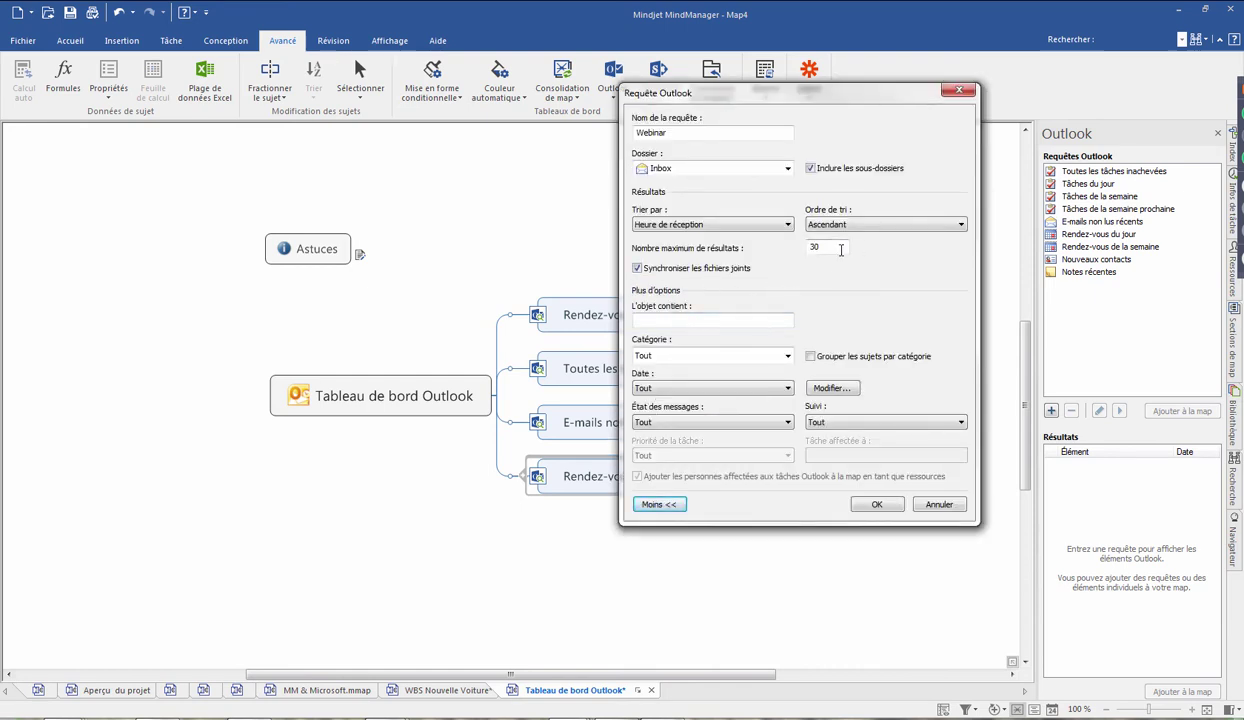
{"action": "left_click_drag", "start_coordinate": [828, 246], "coordinate": [786, 246]}
{"action": "left_click", "coordinate": [678, 319]}
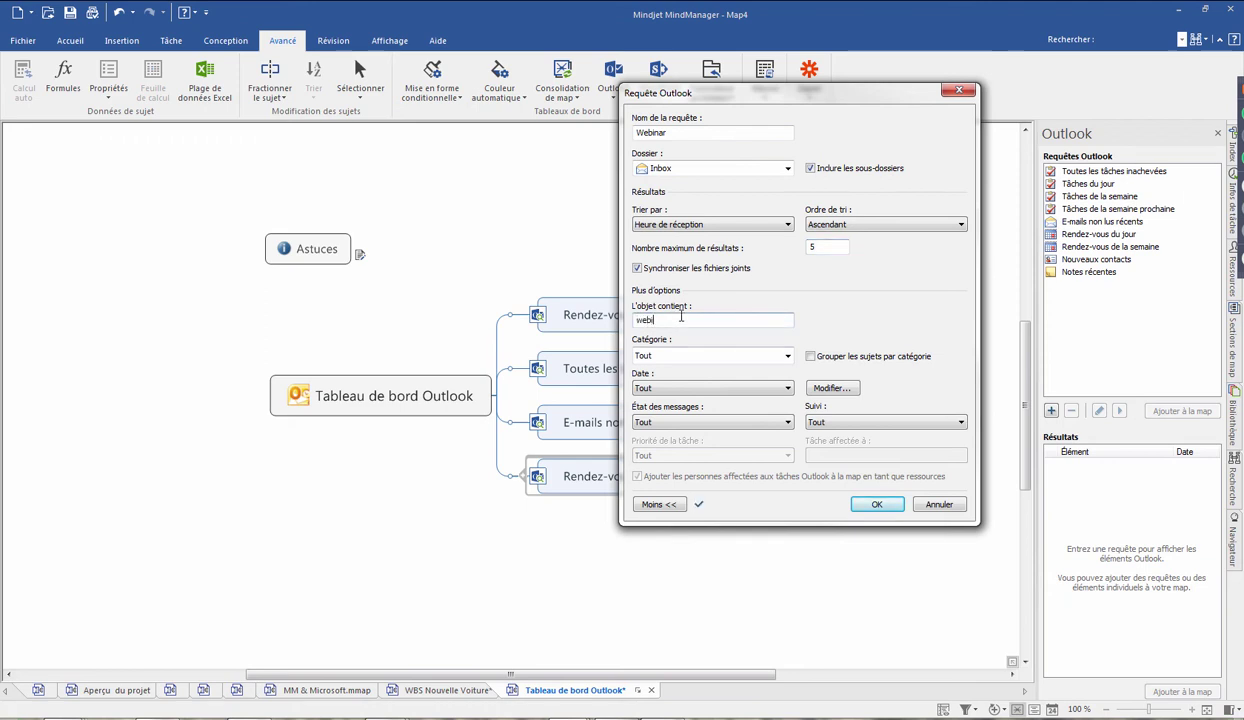
{"action": "type", "text": "nar"}
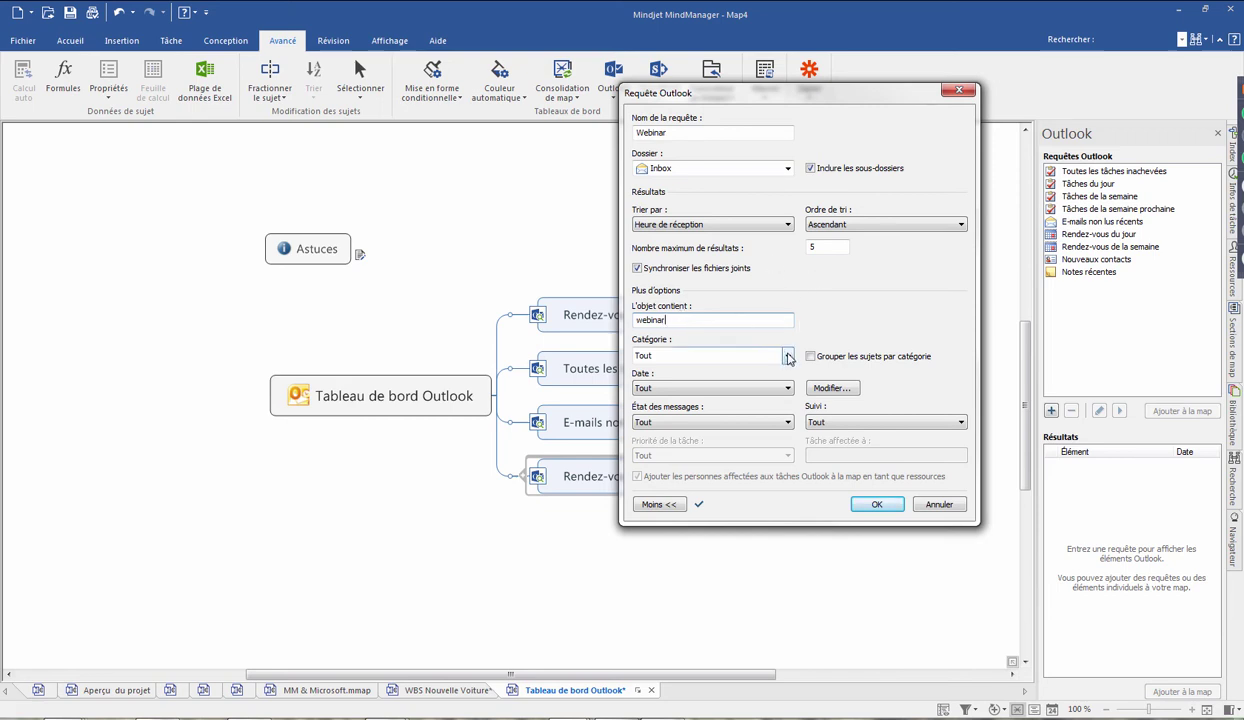
{"action": "left_click", "coordinate": [788, 357]}
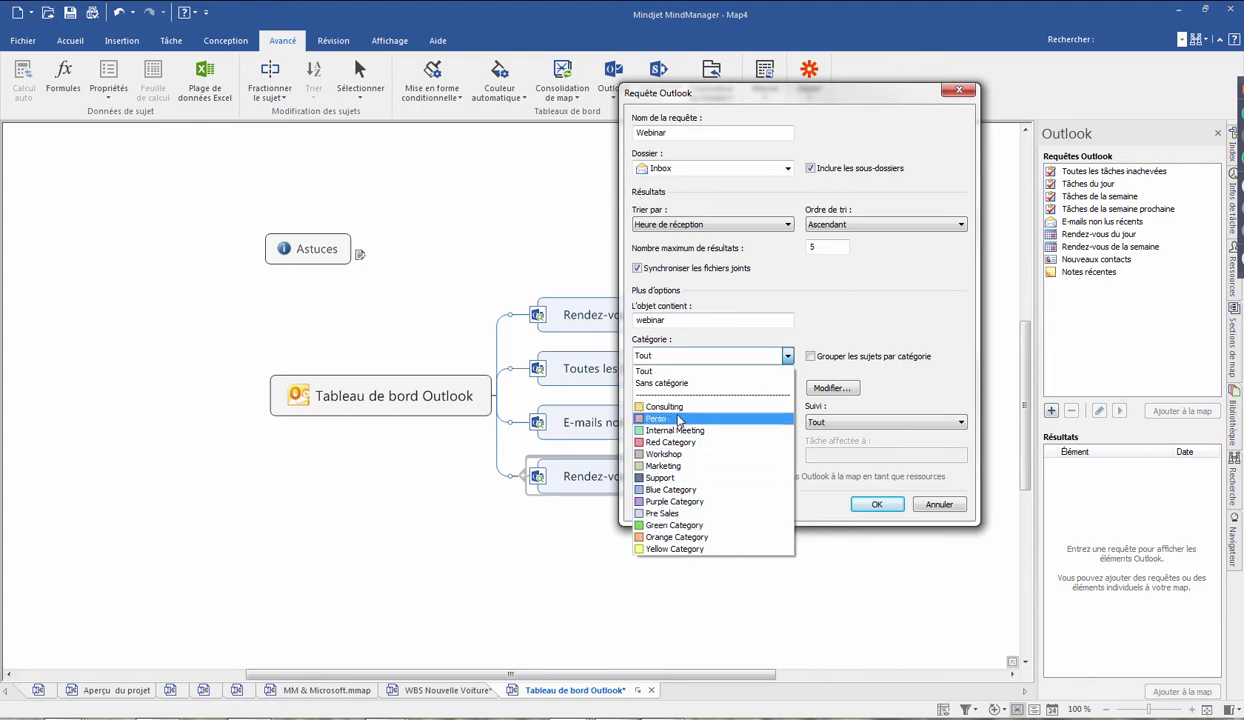
{"action": "left_click", "coordinate": [840, 325]}
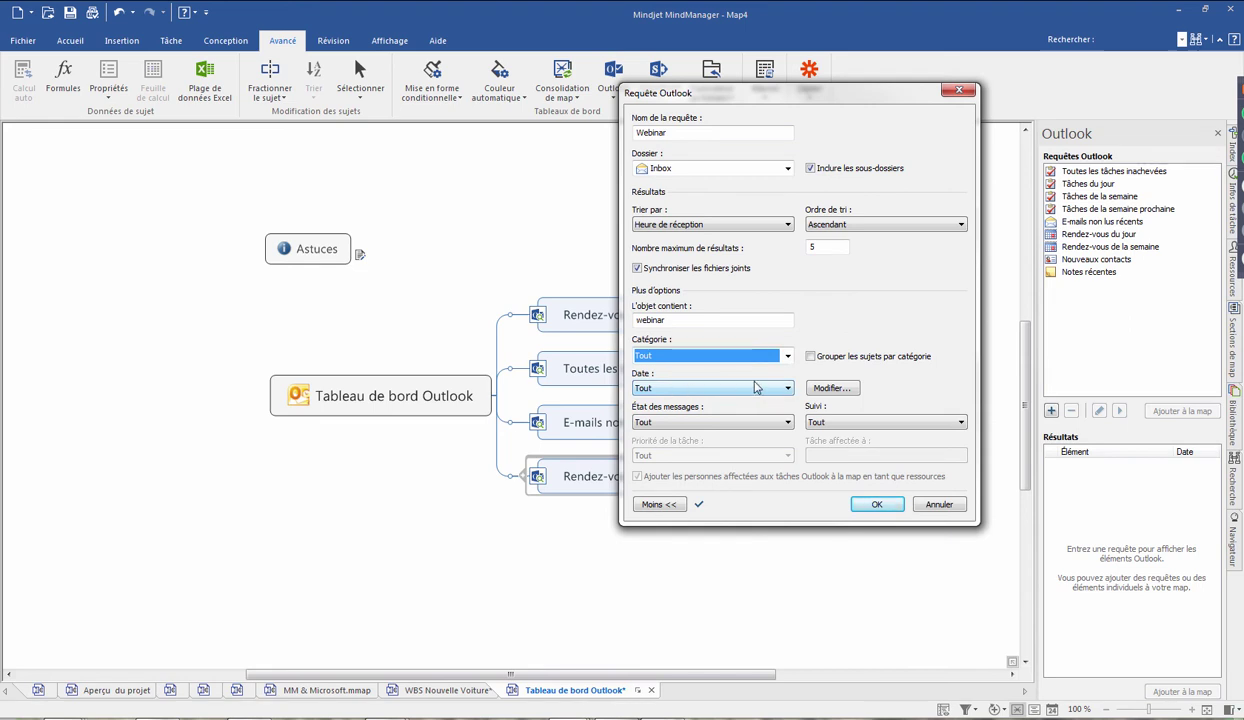
Restrict the Webinar query to a custom date range of the last 30 days and save the query.
{"action": "left_click", "coordinate": [788, 389]}
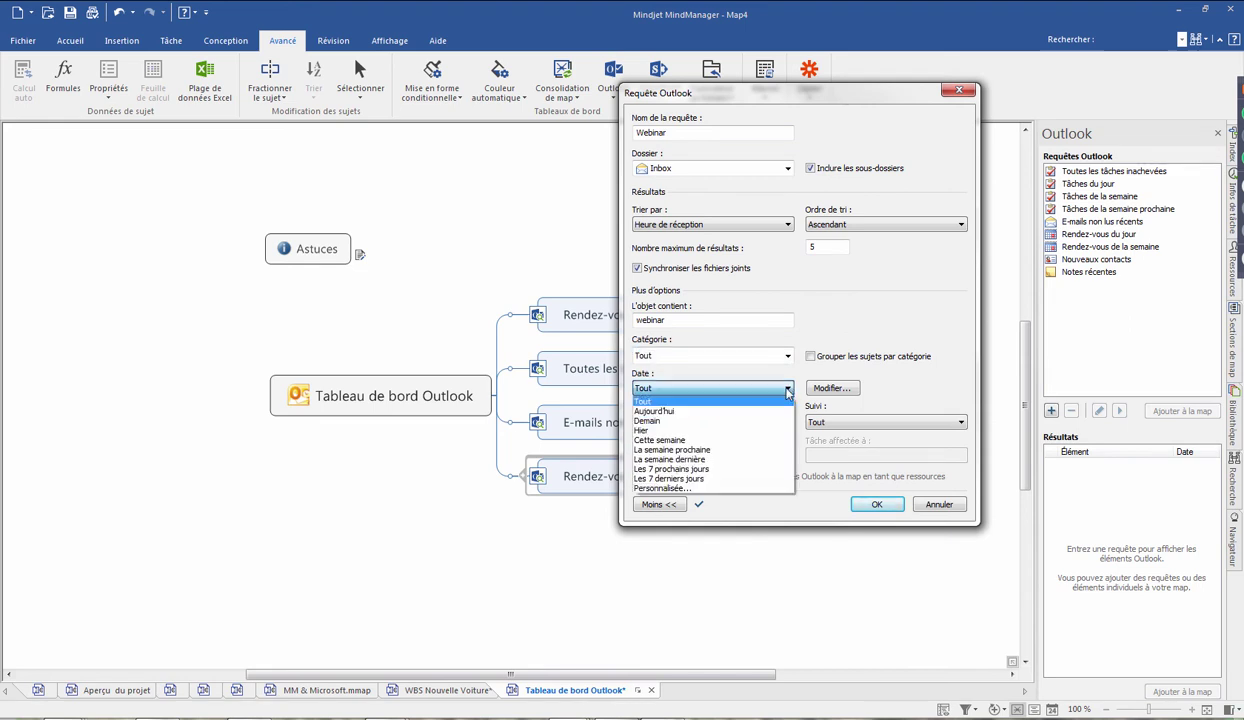
{"action": "left_click", "coordinate": [662, 487]}
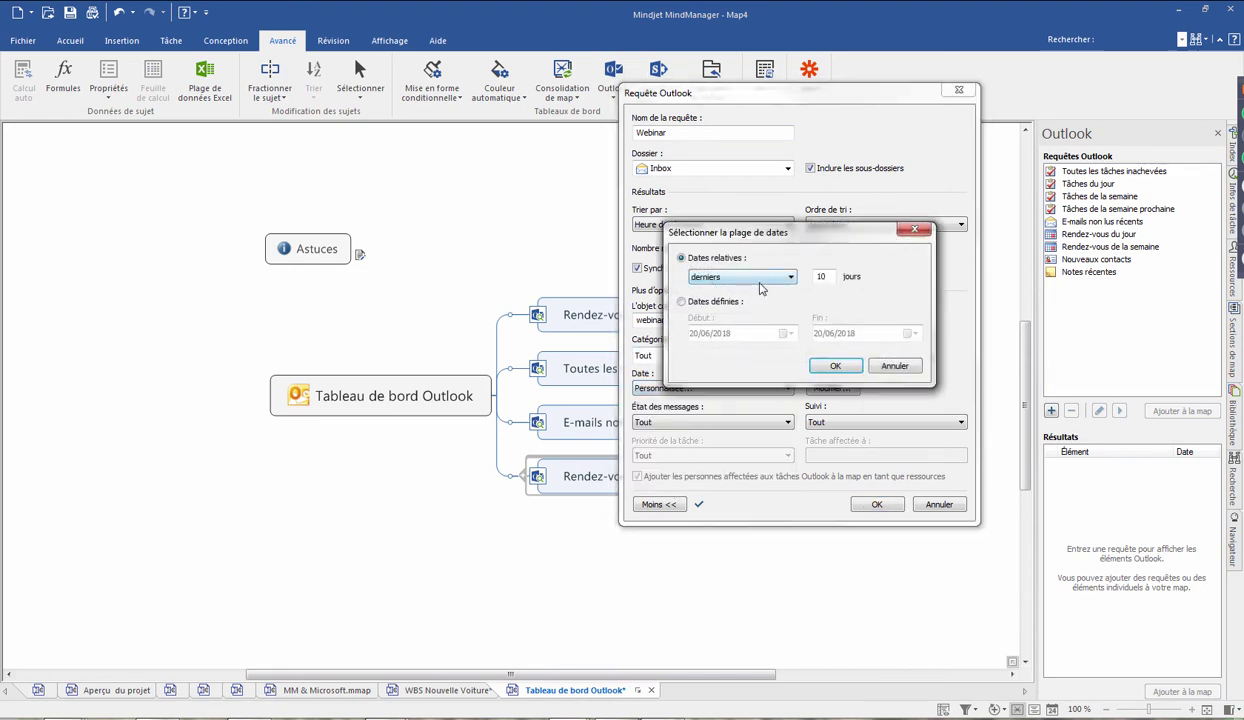
{"action": "double_click", "coordinate": [820, 276]}
{"action": "type", "text": "30"}
{"action": "left_click", "coordinate": [835, 366]}
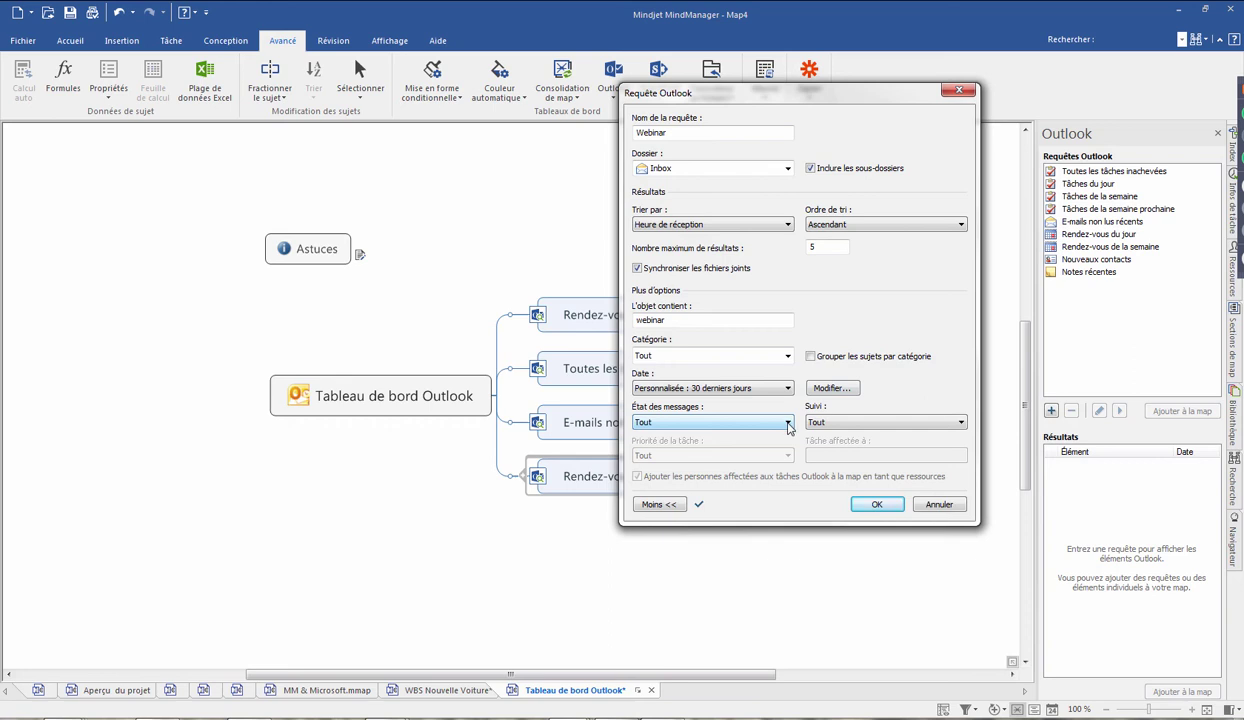
{"action": "left_click", "coordinate": [788, 424]}
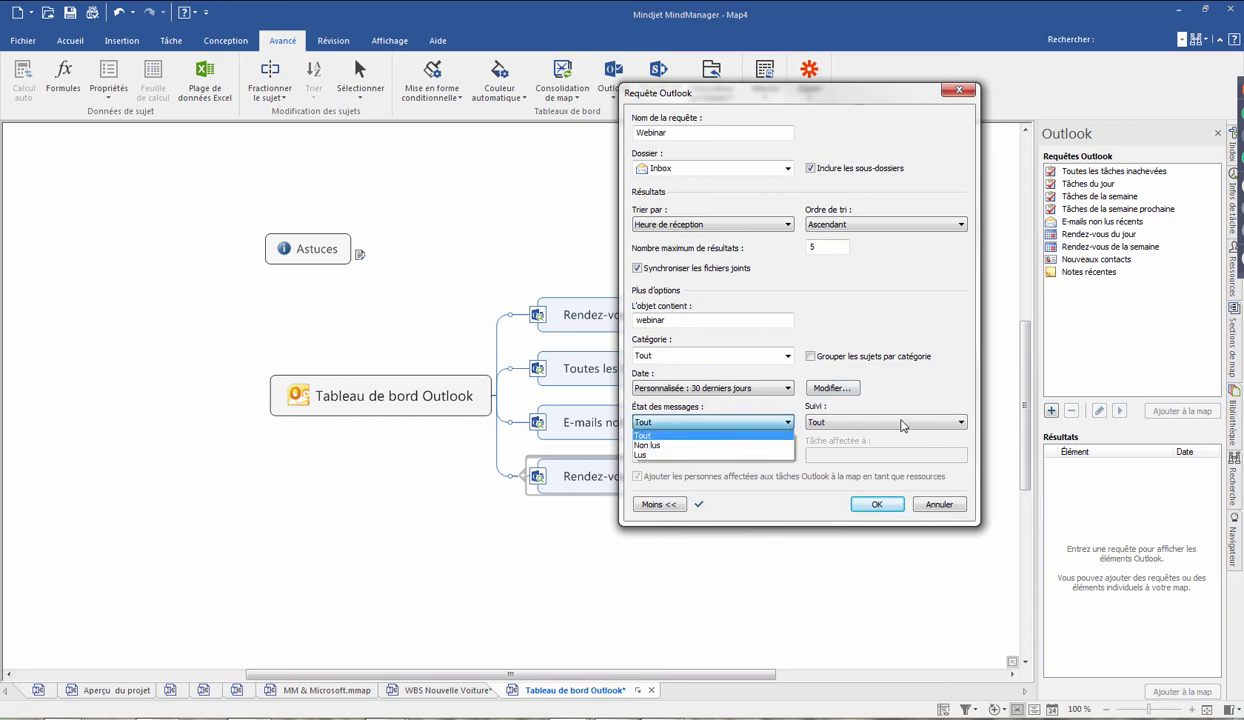
{"action": "left_click", "coordinate": [901, 424]}
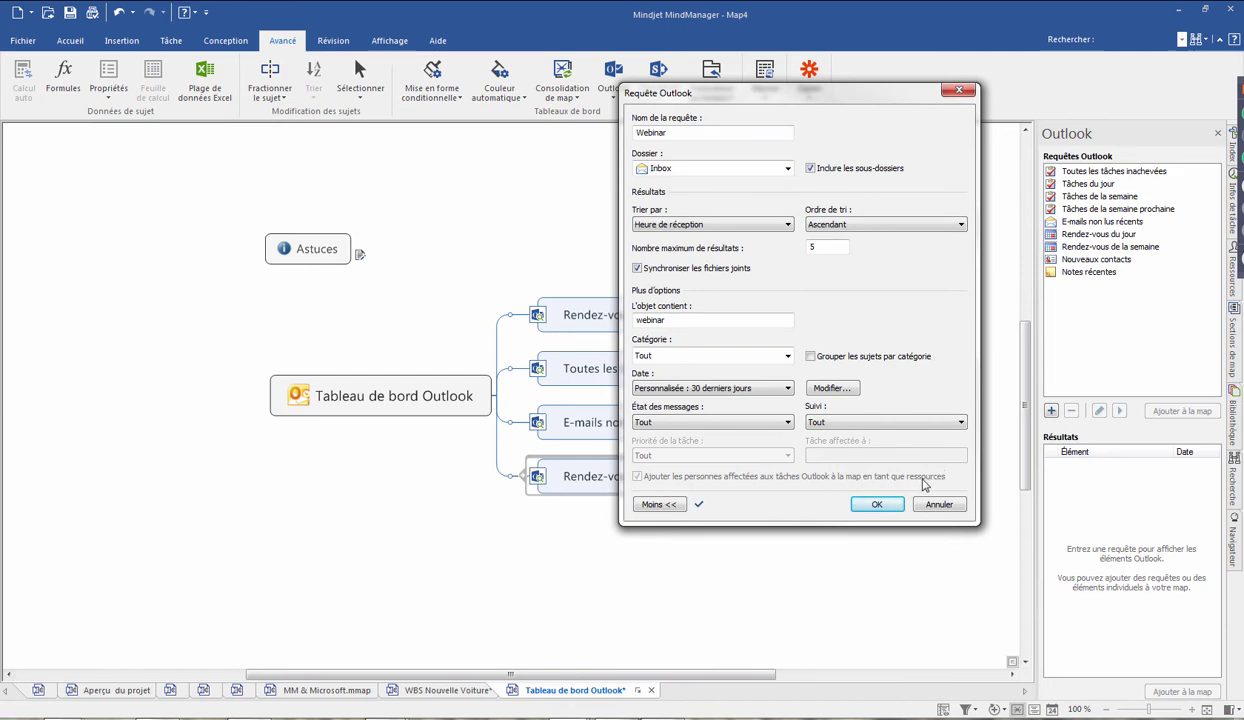
{"action": "left_click", "coordinate": [870, 507]}
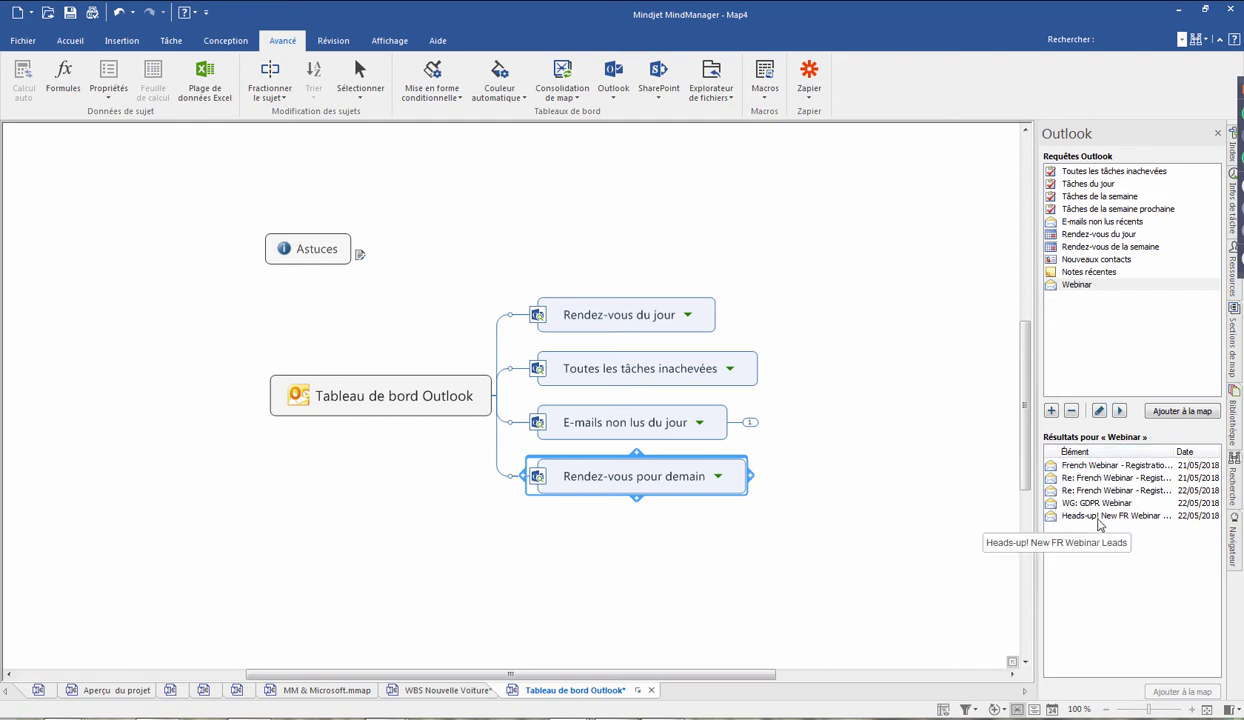
Add the e-mail "Heads-up! New FR Webinar Leads" to the dashboard map as a main topic and inspect its properties and attachment.
{"action": "left_click_drag", "start_coordinate": [1094, 518], "coordinate": [555, 550]}
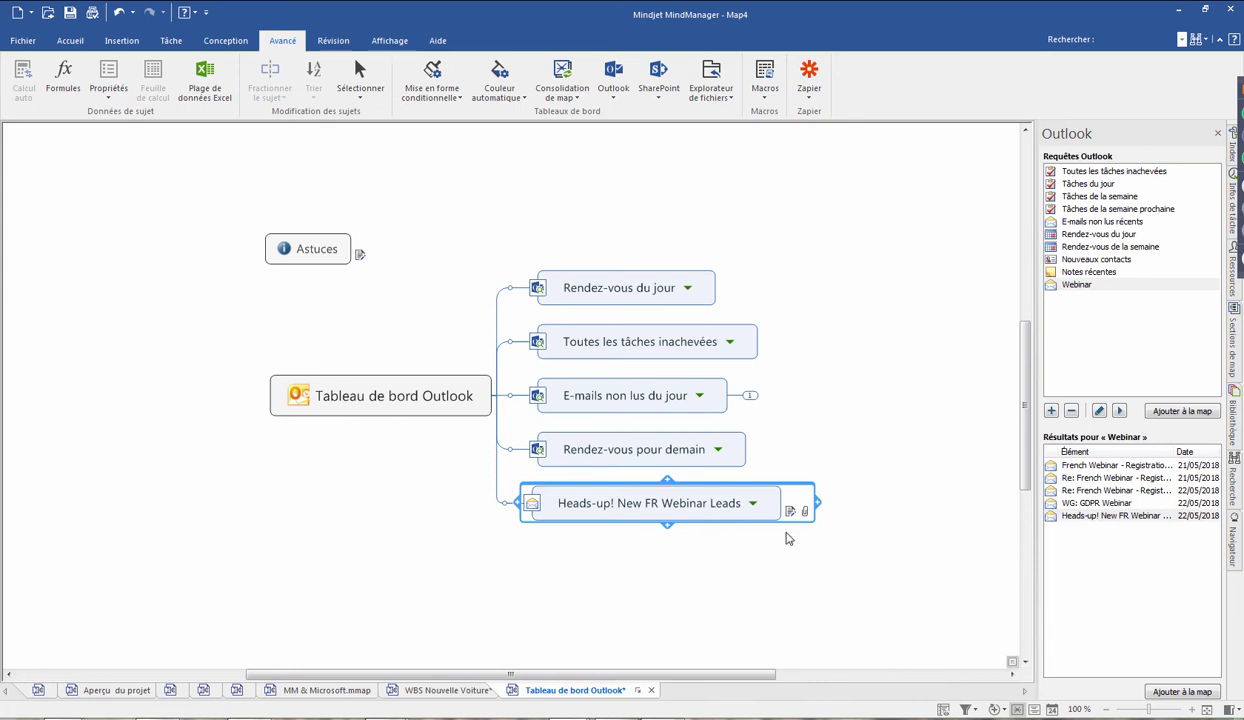
{"action": "scroll", "coordinate": [645, 576], "scroll_direction": "up", "scroll_amount": 5}
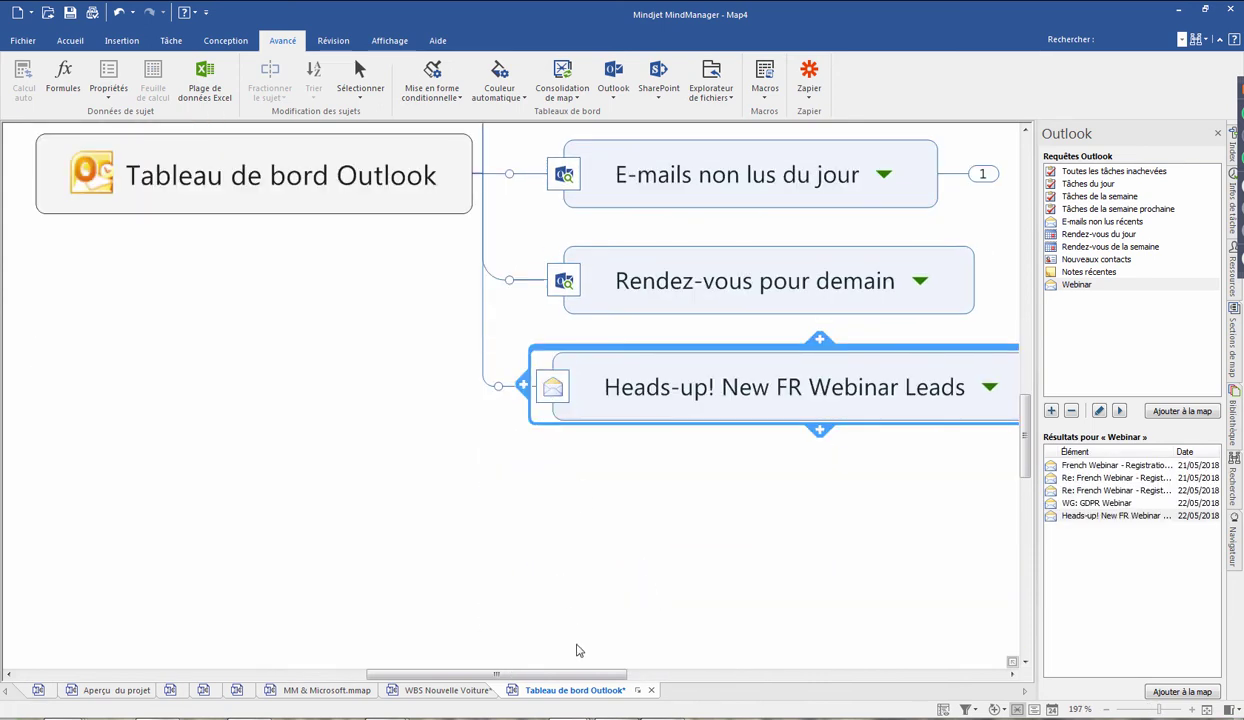
{"action": "left_click_drag", "start_coordinate": [578, 674], "coordinate": [670, 674]}
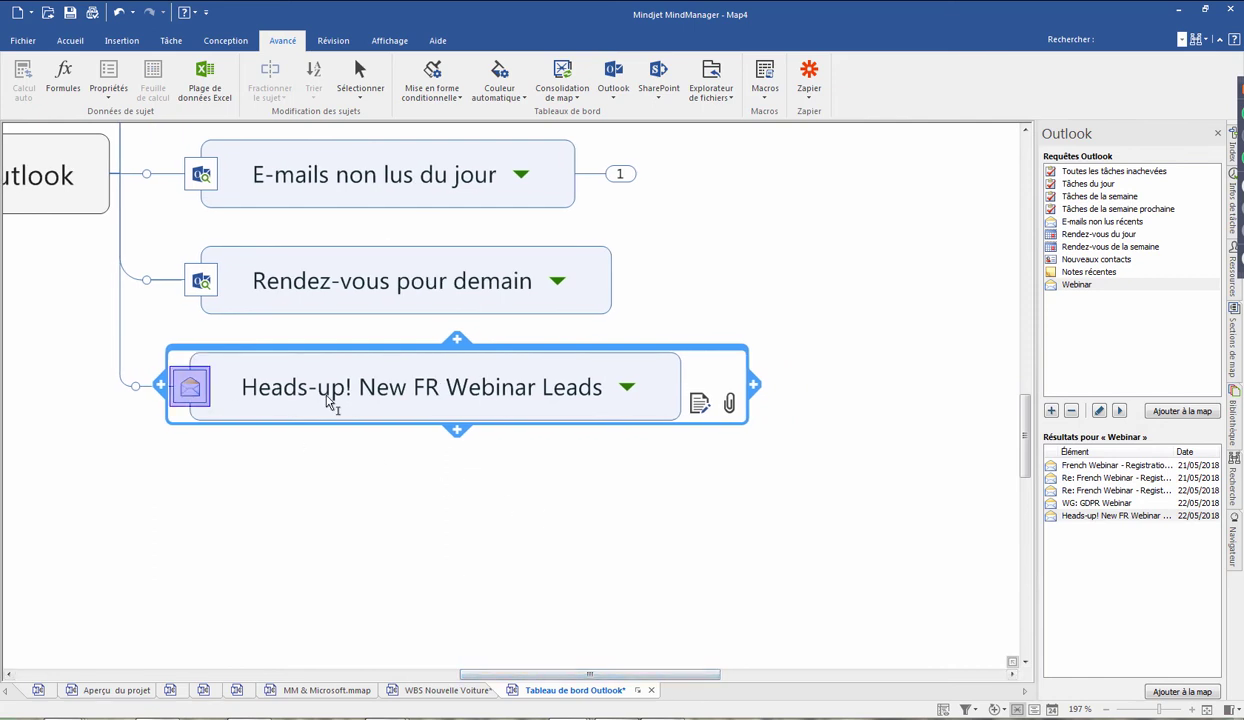
{"action": "left_click", "coordinate": [627, 386]}
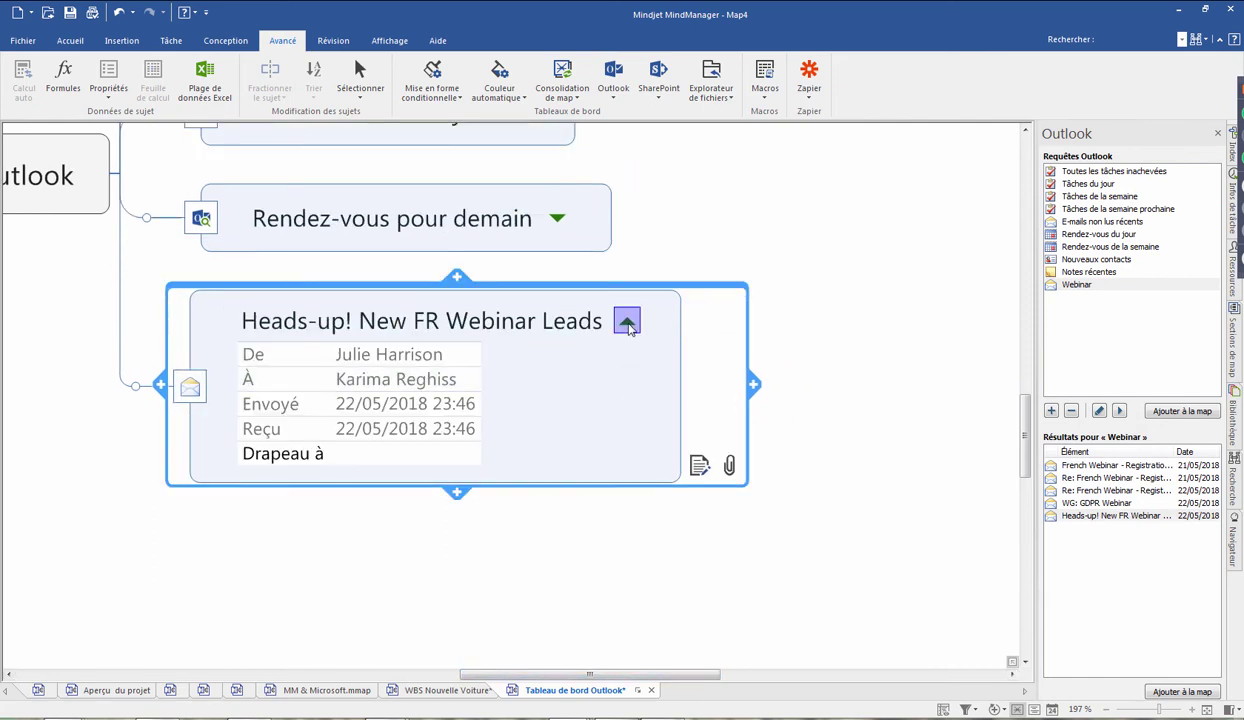
{"action": "left_click", "coordinate": [627, 324]}
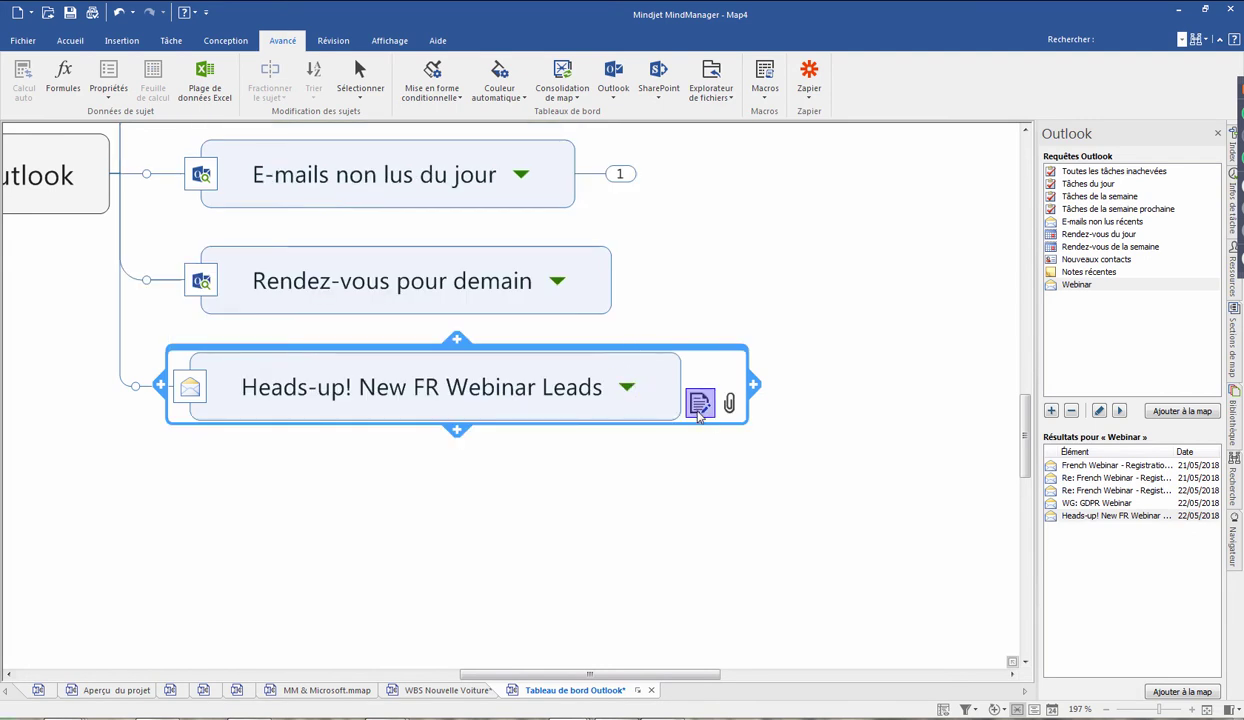
{"action": "mouse_move", "coordinate": [699, 415]}
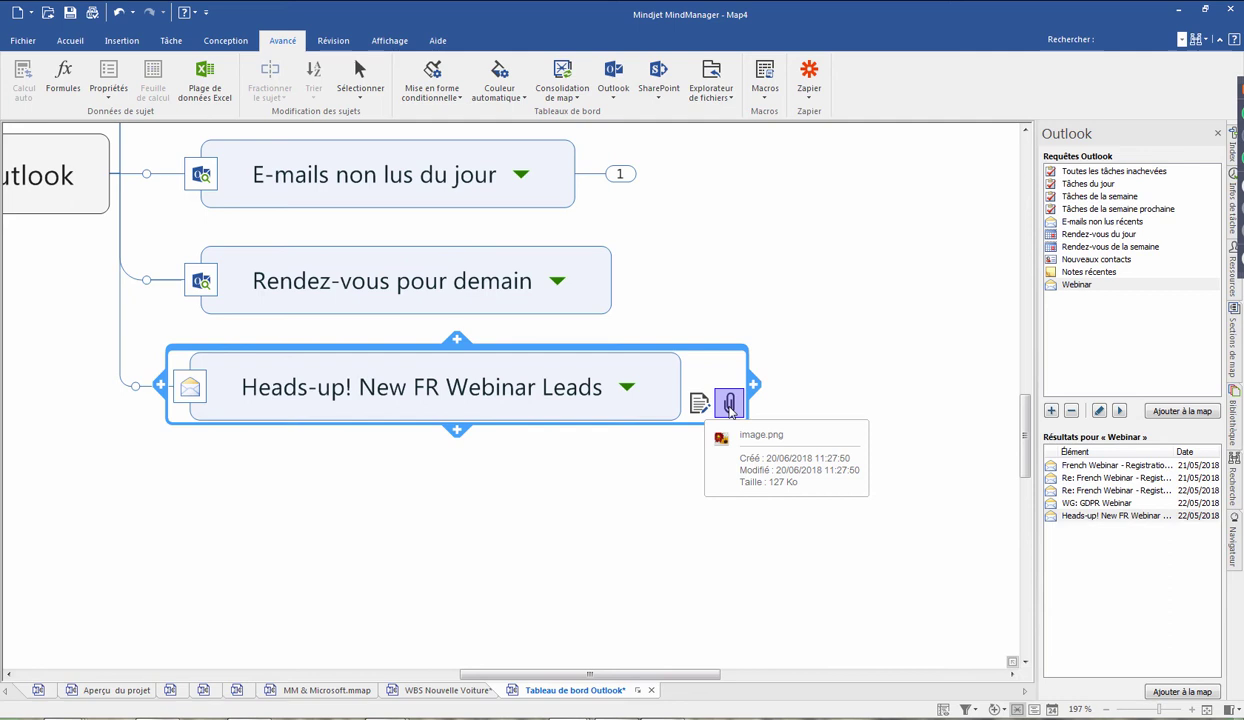
{"action": "left_click", "coordinate": [899, 354]}
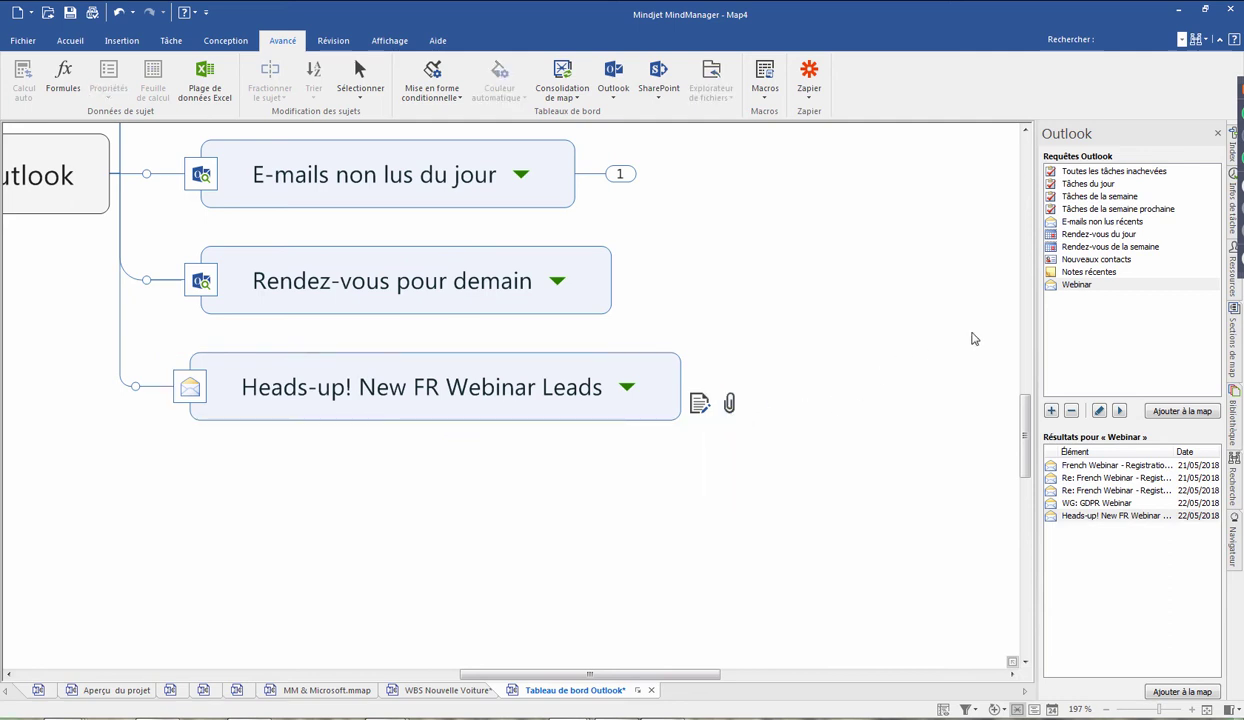
Add the Webinar query to the dashboard map as a main topic and close the Outlook query list.
{"action": "left_click_drag", "start_coordinate": [1050, 284], "coordinate": [236, 506]}
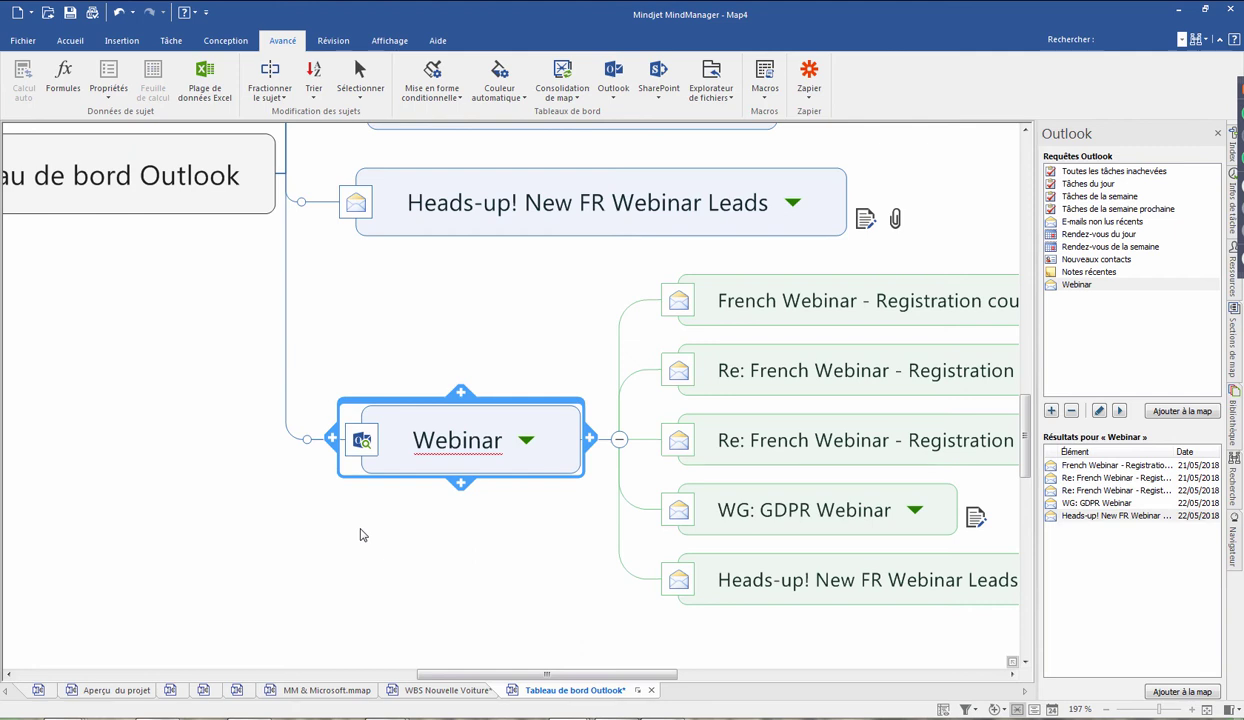
{"action": "left_click", "coordinate": [364, 446]}
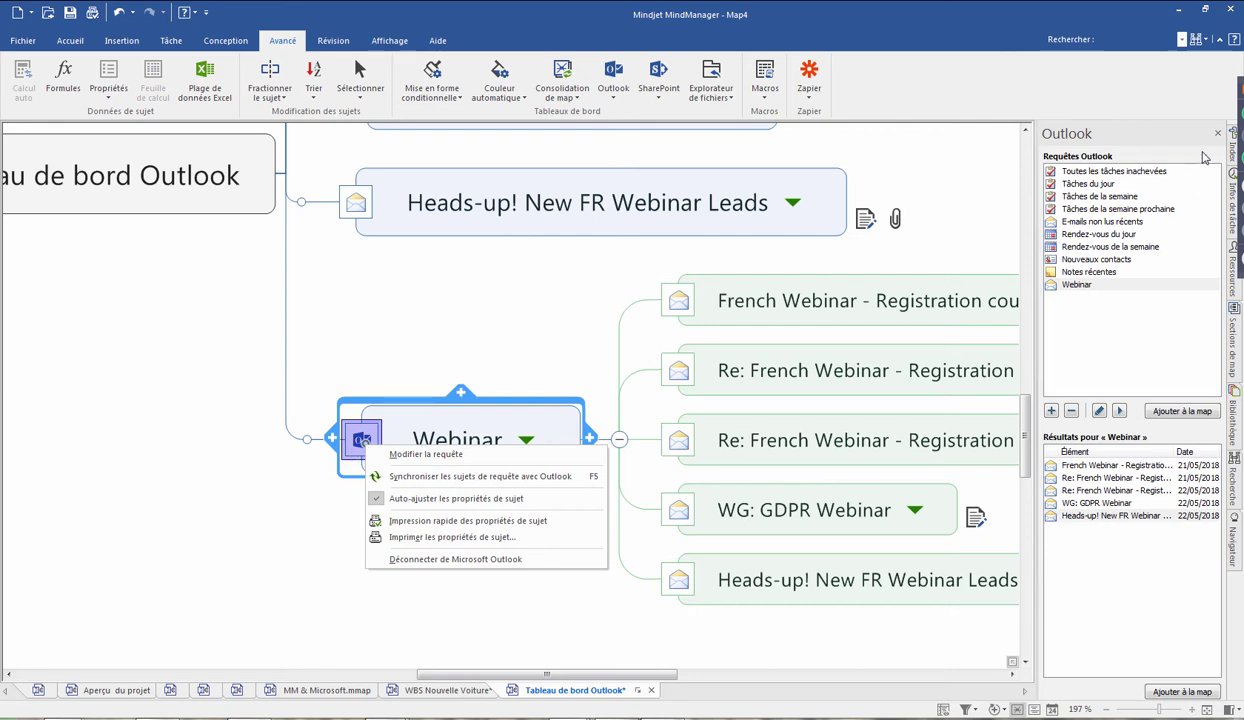
{"action": "left_click", "coordinate": [1216, 136]}
{"action": "left_click", "coordinate": [1216, 134]}
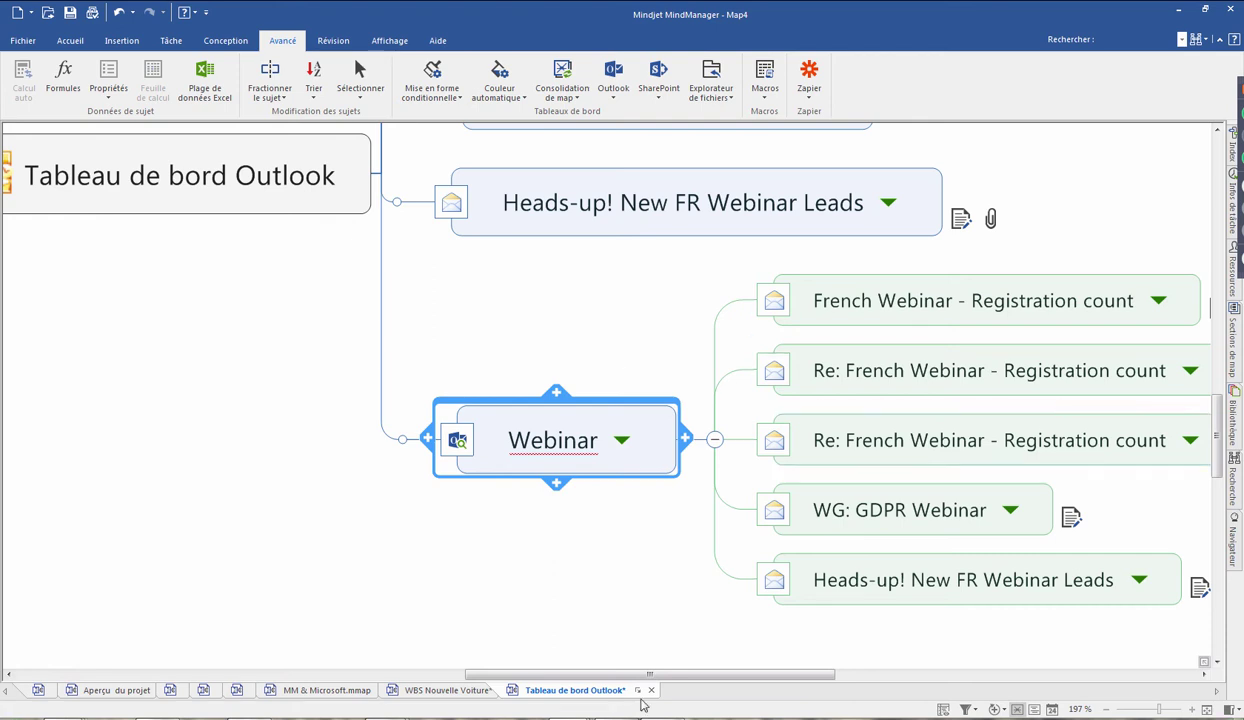
Mark the e-mail topic "WG: GDPR Webinar" under Webinar with a priority 1 icon.
{"action": "left_click_drag", "start_coordinate": [716, 675], "coordinate": [771, 675]}
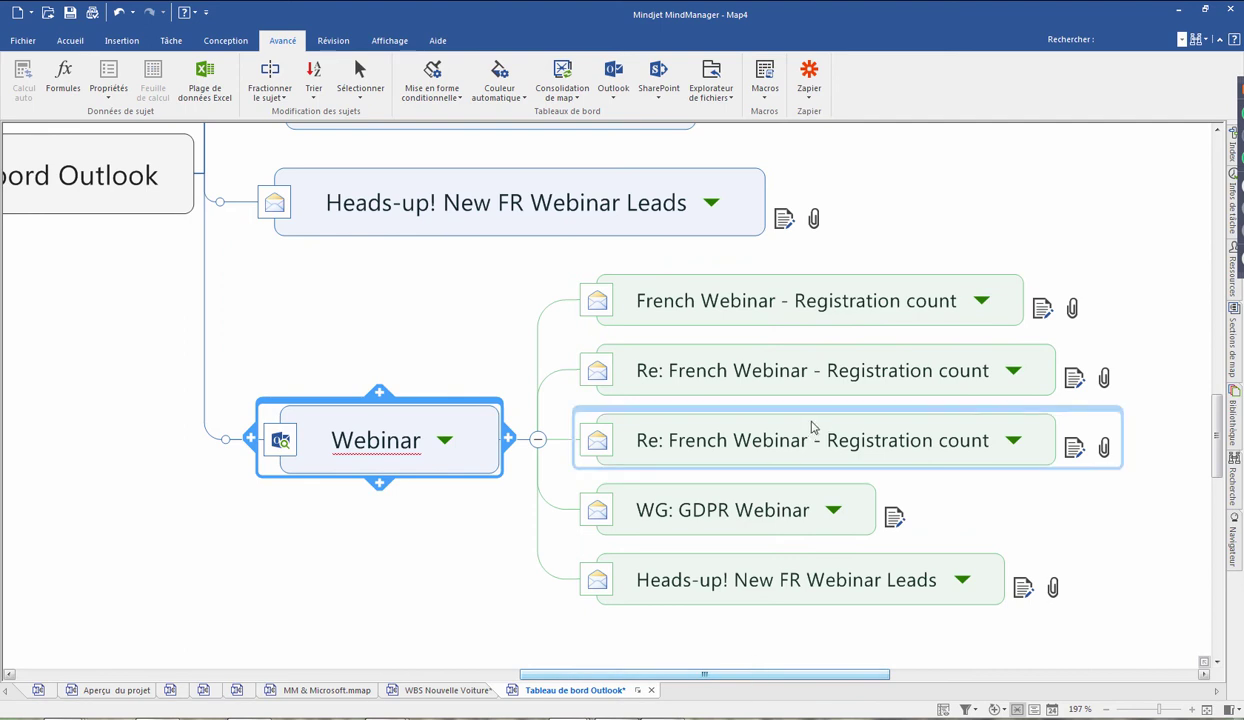
{"action": "left_click", "coordinate": [690, 492]}
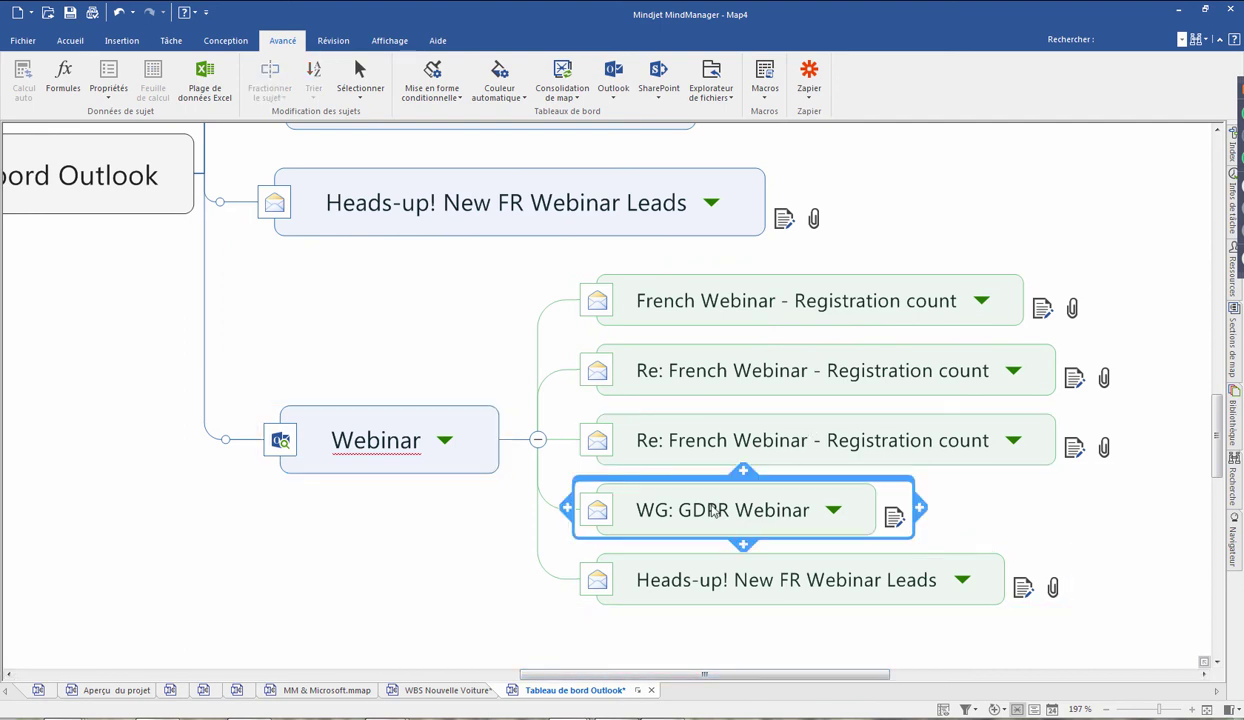
{"action": "left_click", "coordinate": [123, 42]}
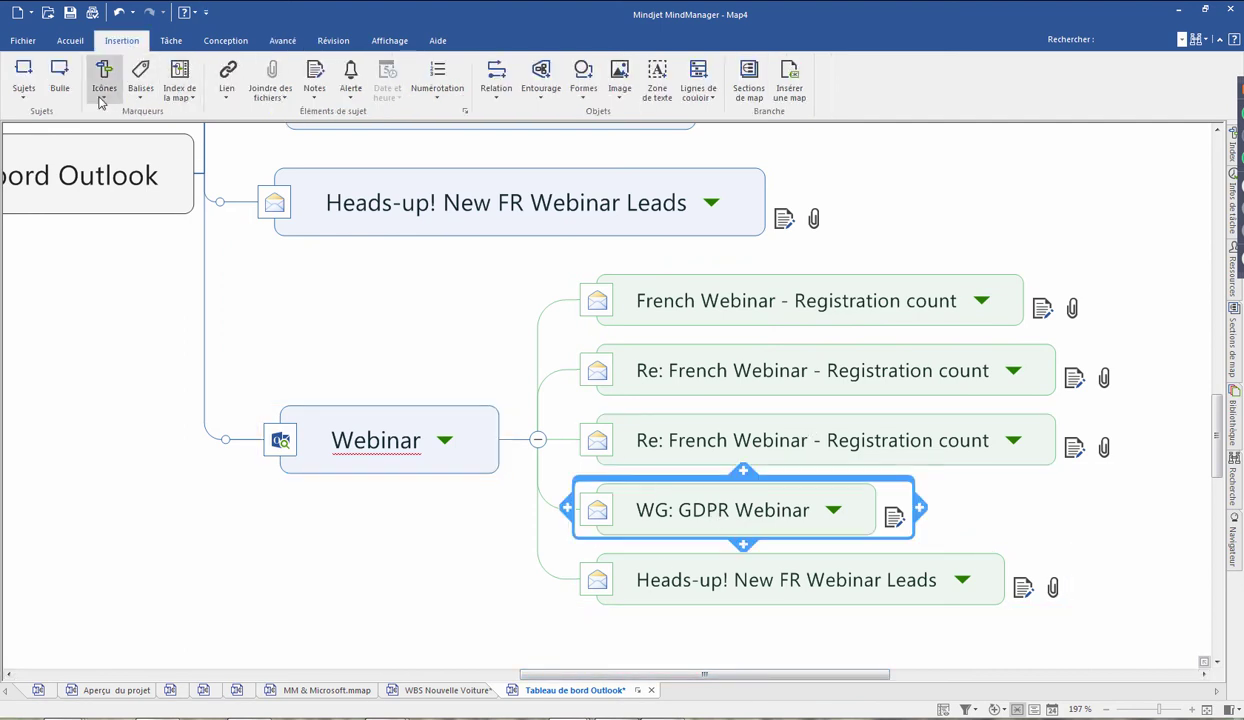
{"action": "left_click", "coordinate": [104, 80]}
{"action": "left_click", "coordinate": [97, 125]}
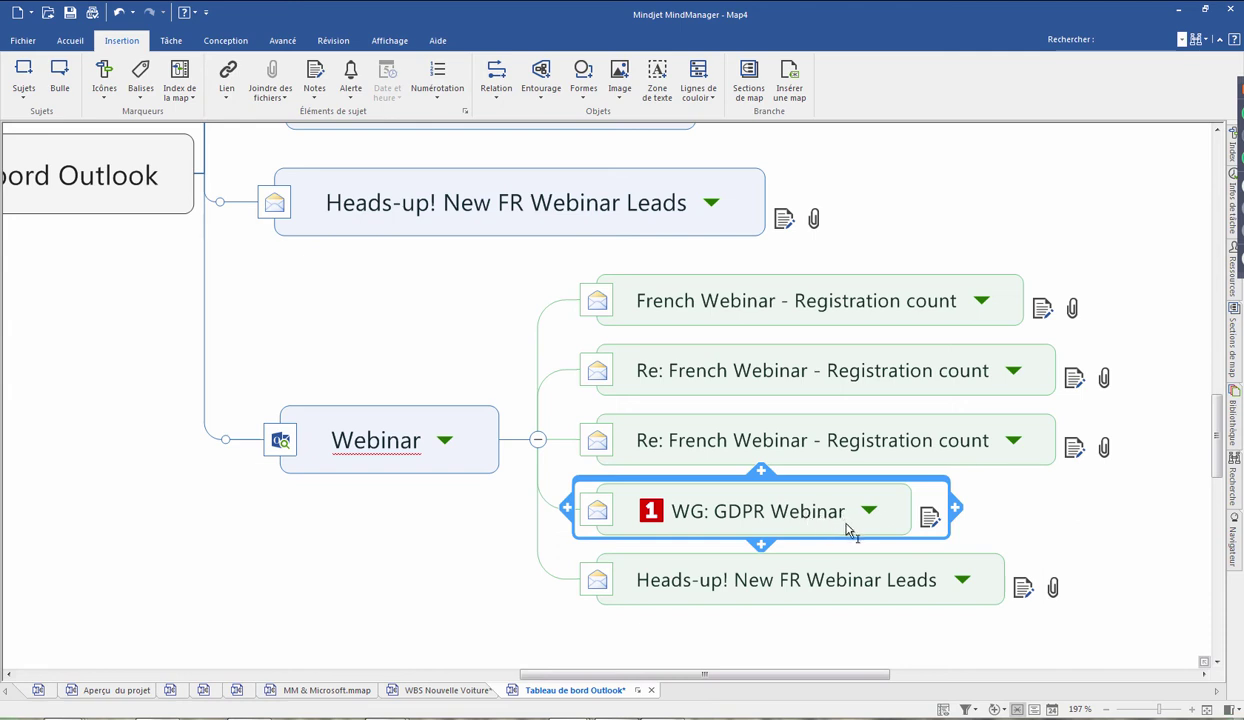
{"action": "left_click", "coordinate": [1010, 504]}
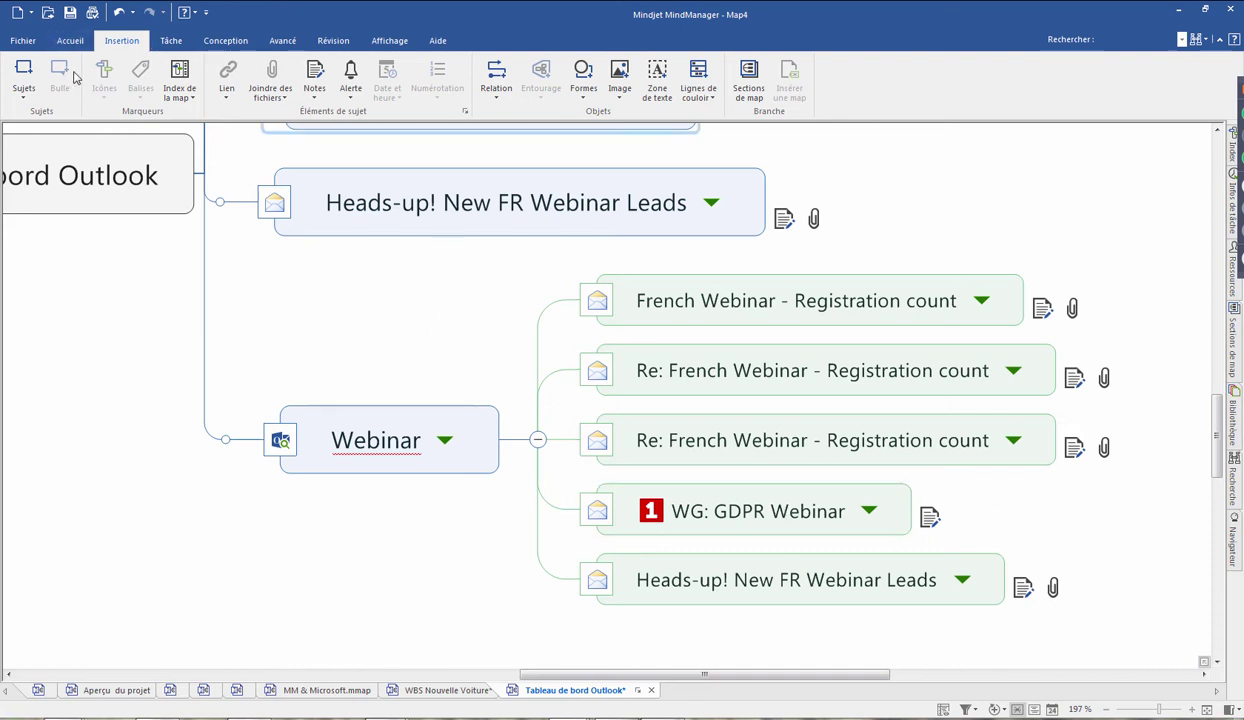
Attach a callout reading "A traiter en urgence" to the topic "WG: GDPR Webinar".
{"action": "left_click", "coordinate": [685, 514]}
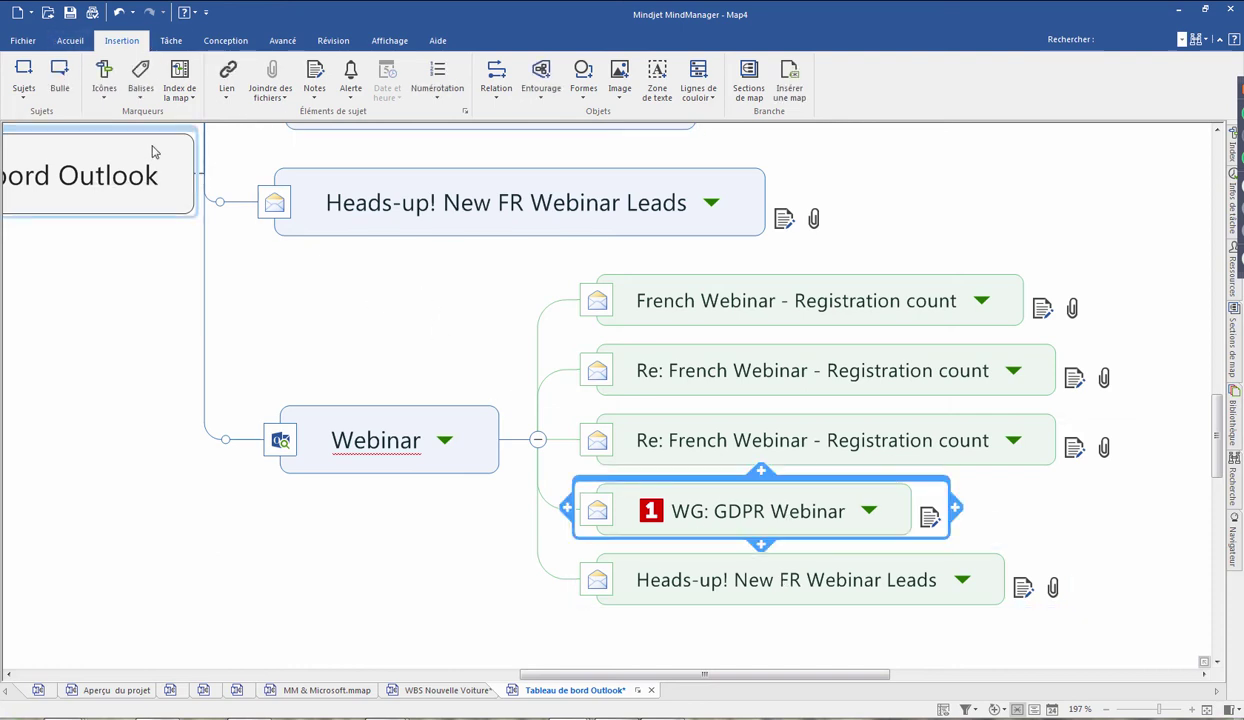
{"action": "left_click", "coordinate": [60, 70]}
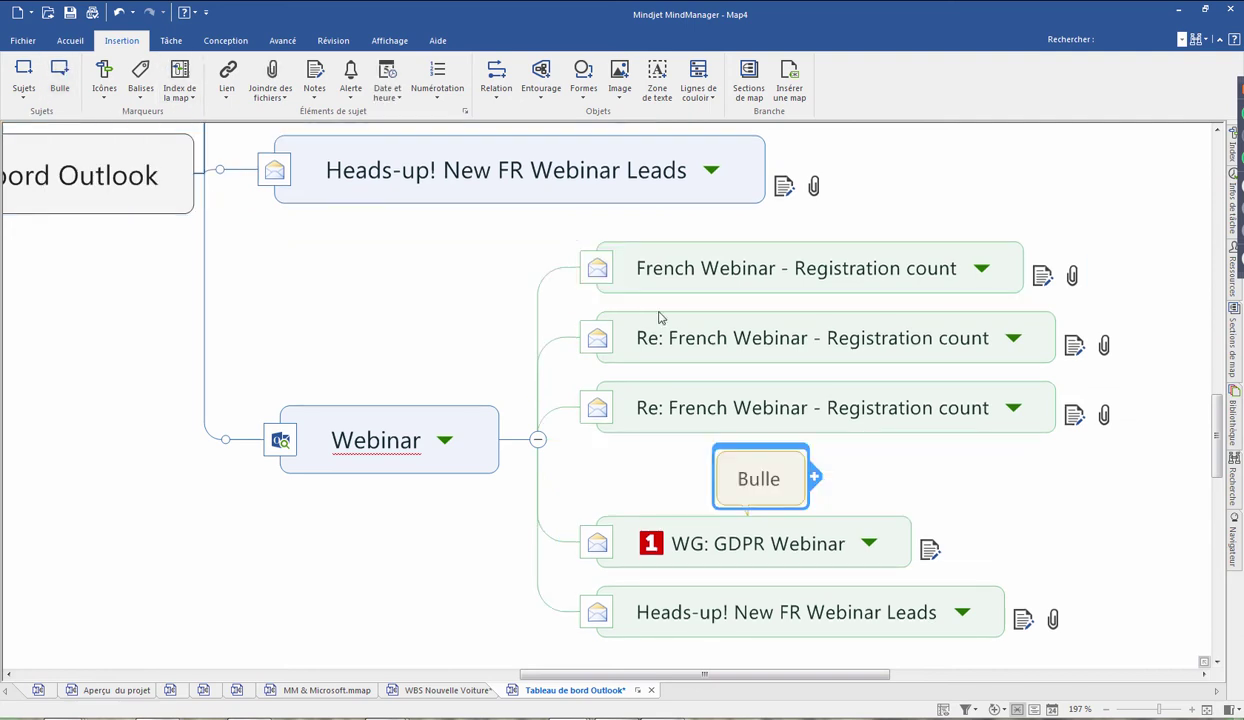
{"action": "type", "text": "A traiter en urgence"}
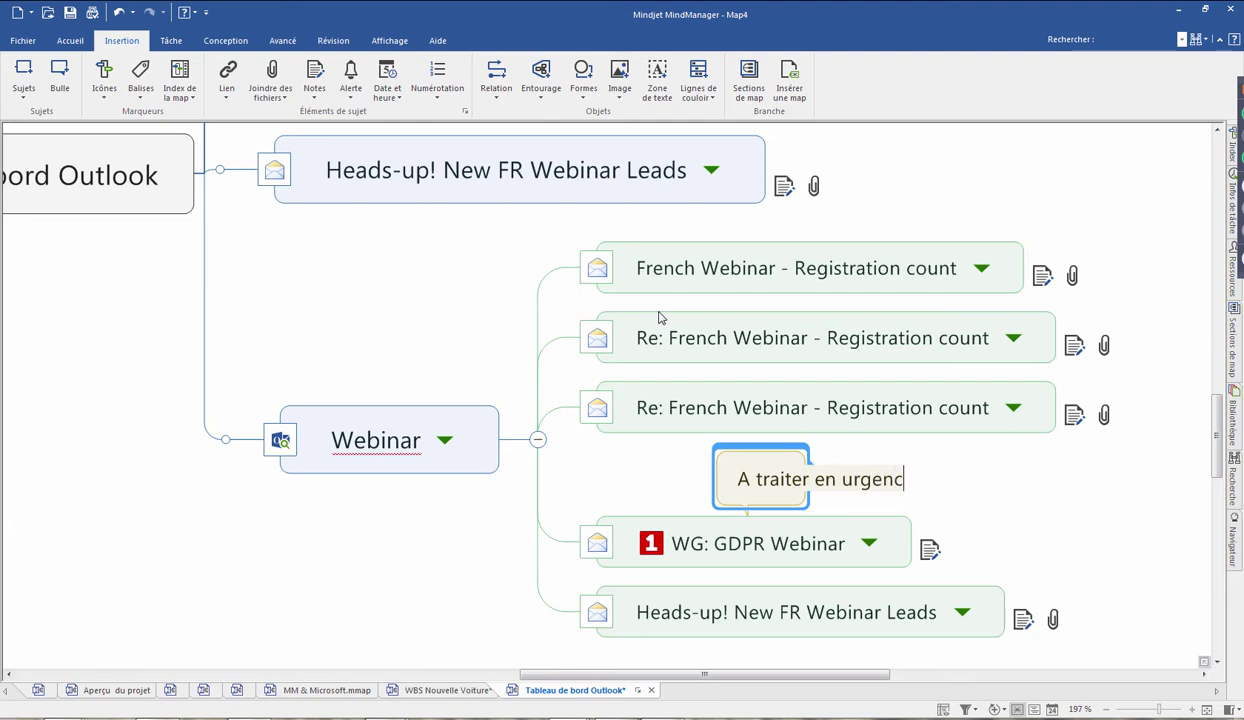
{"action": "key", "text": "Return"}
{"action": "left_click", "coordinate": [1090, 507]}
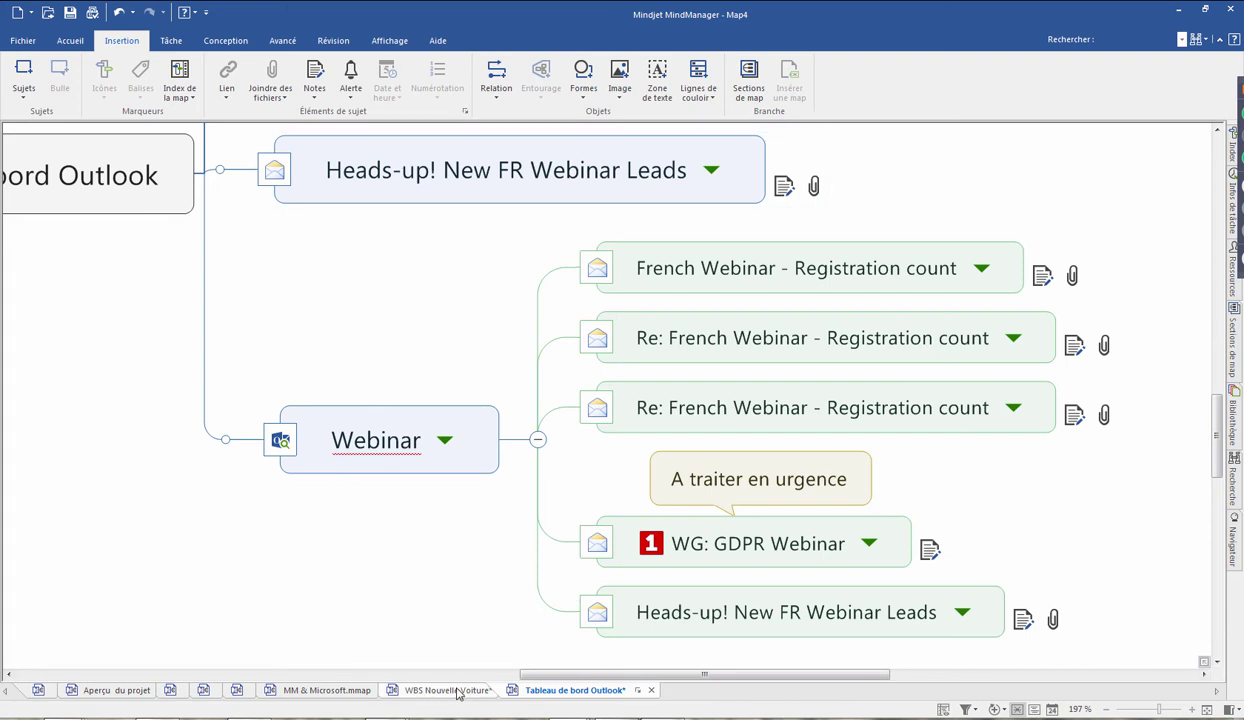
Switch to Outlook, view the contact list, and minimize the Outlook window.
{"action": "left_click", "coordinate": [640, 718]}
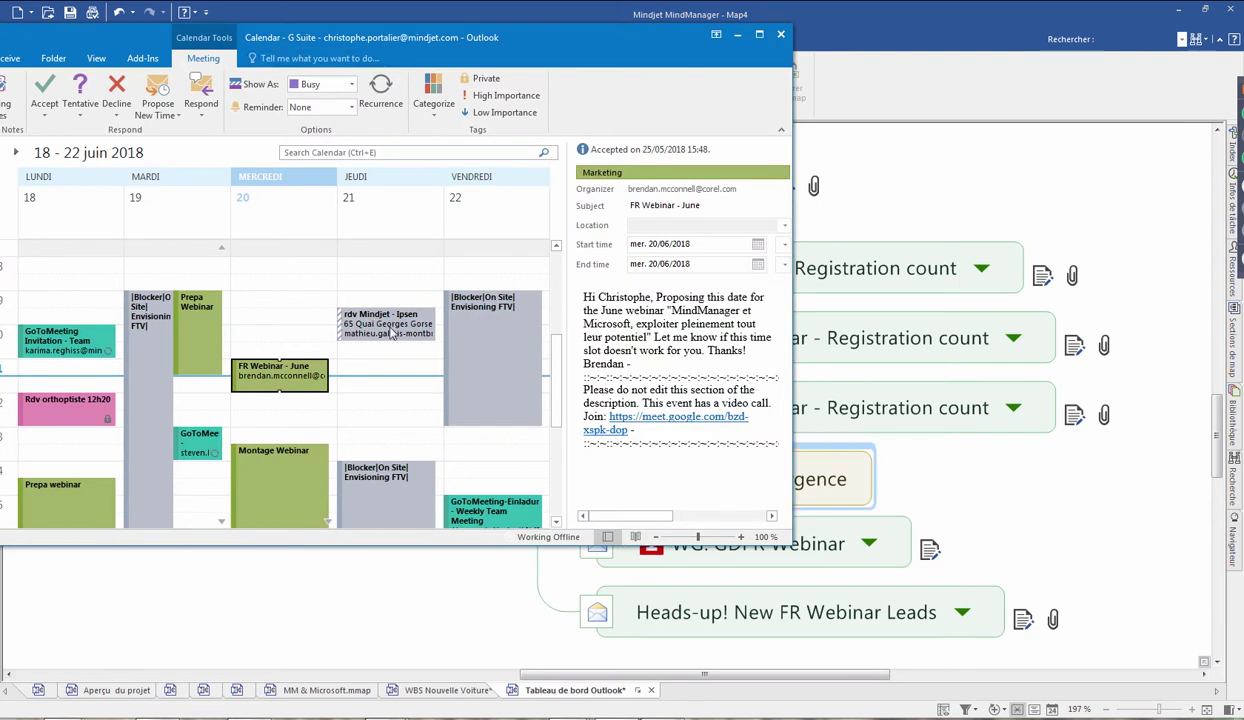
{"action": "left_click_drag", "start_coordinate": [546, 62], "coordinate": [849, 87]}
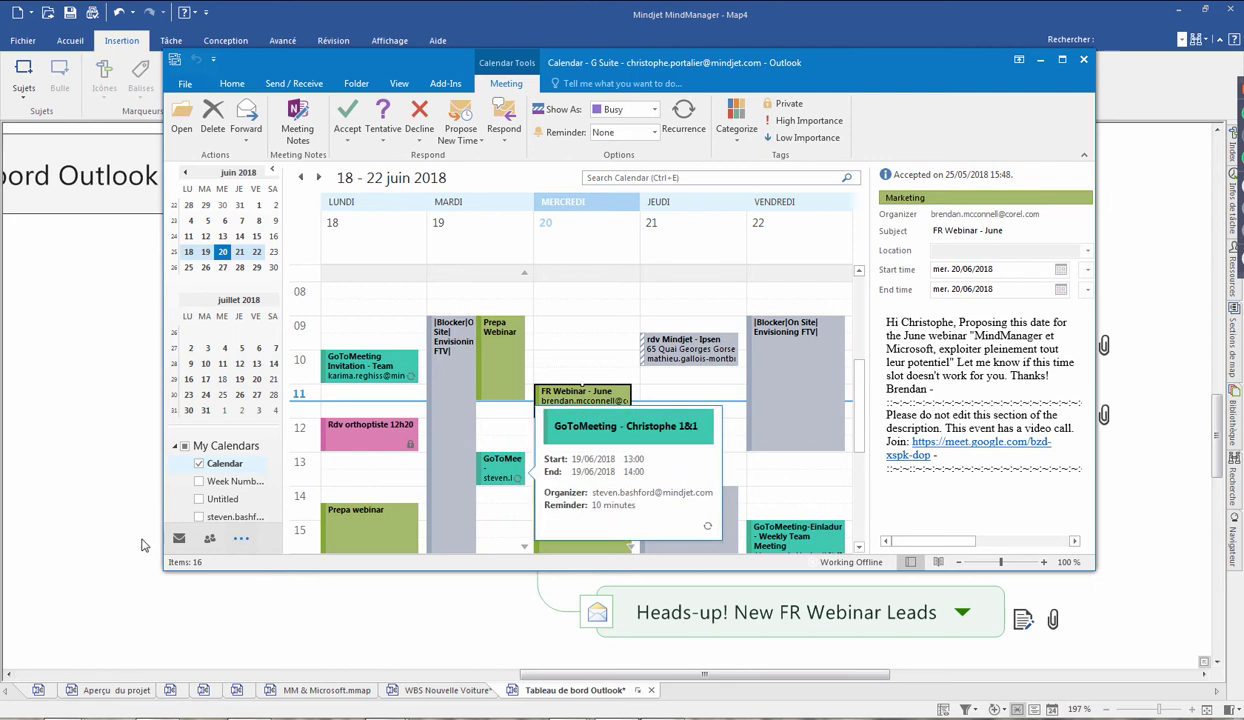
{"action": "left_click", "coordinate": [210, 539]}
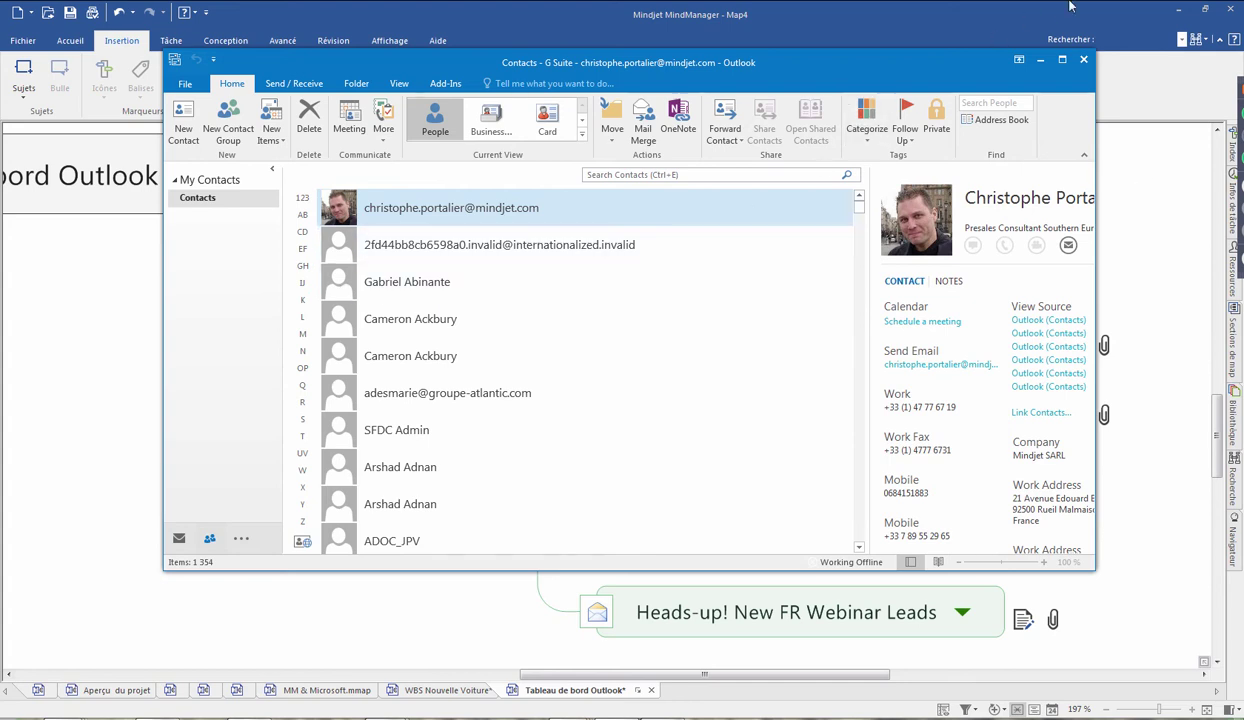
{"action": "left_click", "coordinate": [1041, 63]}
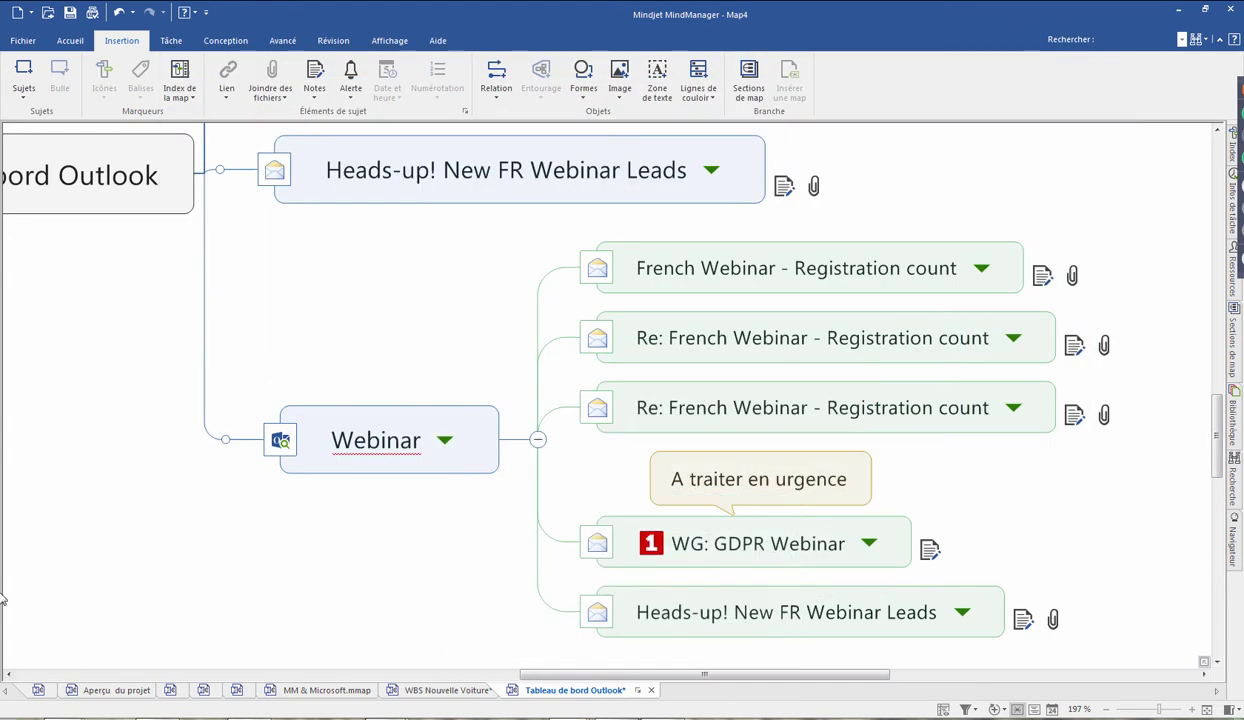
Switch to the map "MM & Microsoft.mmap".
{"action": "left_click", "coordinate": [326, 690]}
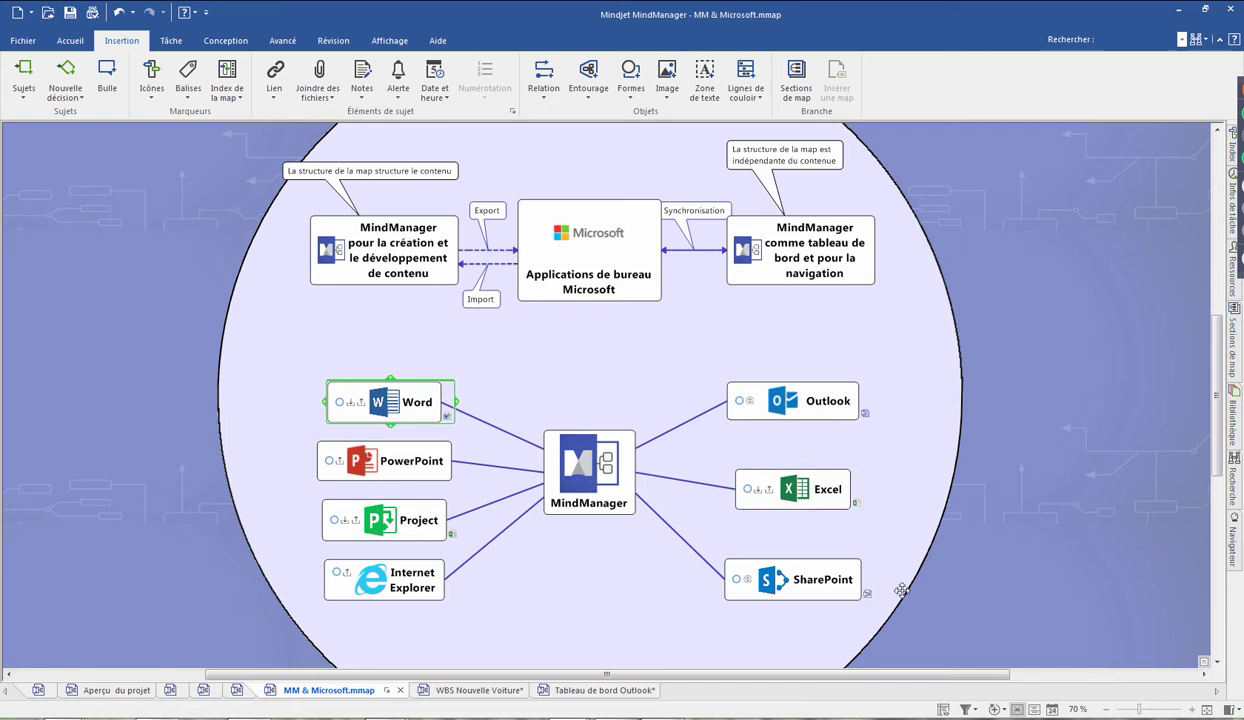
Open the project map linked to the SharePoint topic and collapse its "Catalogue des Capteurs - 2018/2019" branch.
{"action": "left_click", "coordinate": [868, 597]}
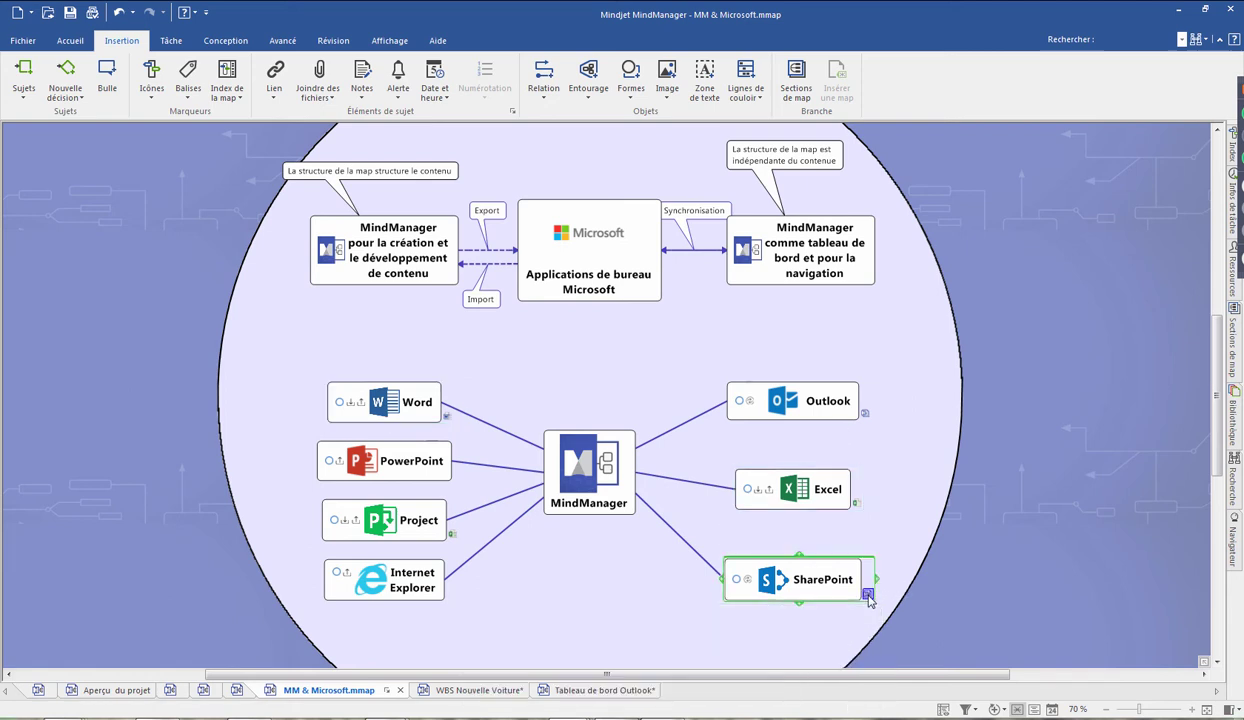
{"action": "left_click", "coordinate": [867, 594]}
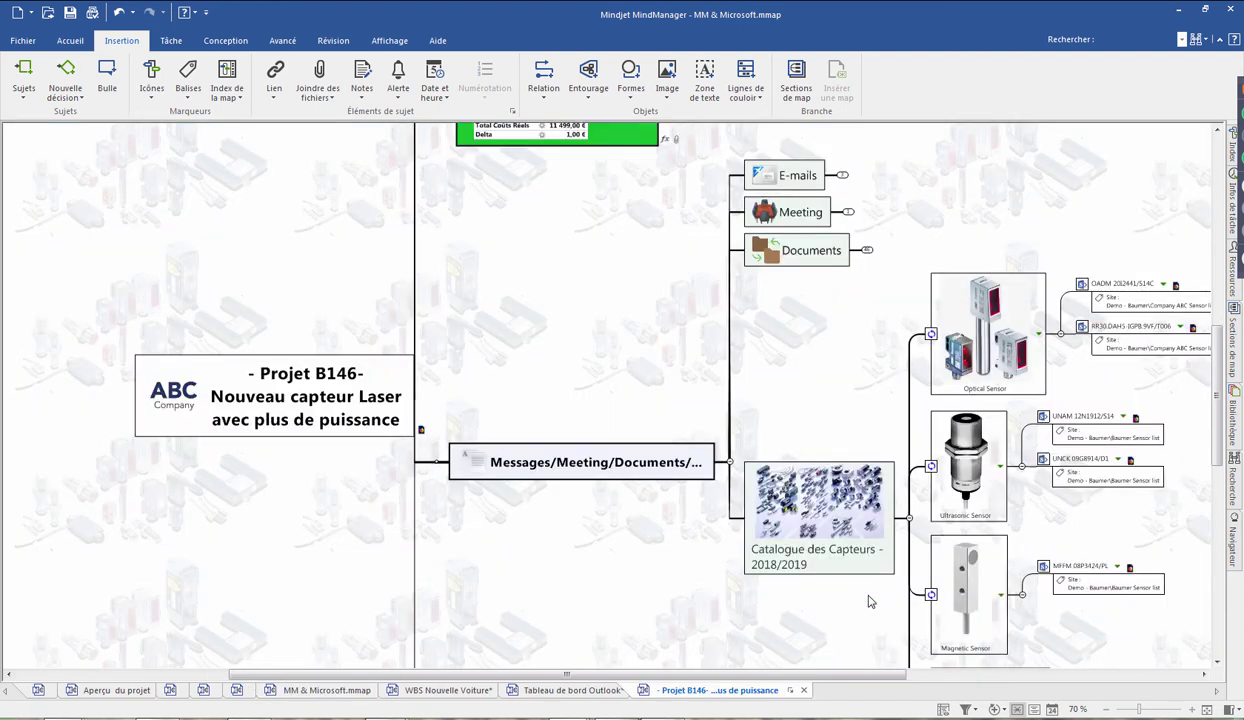
{"action": "left_click", "coordinate": [838, 518]}
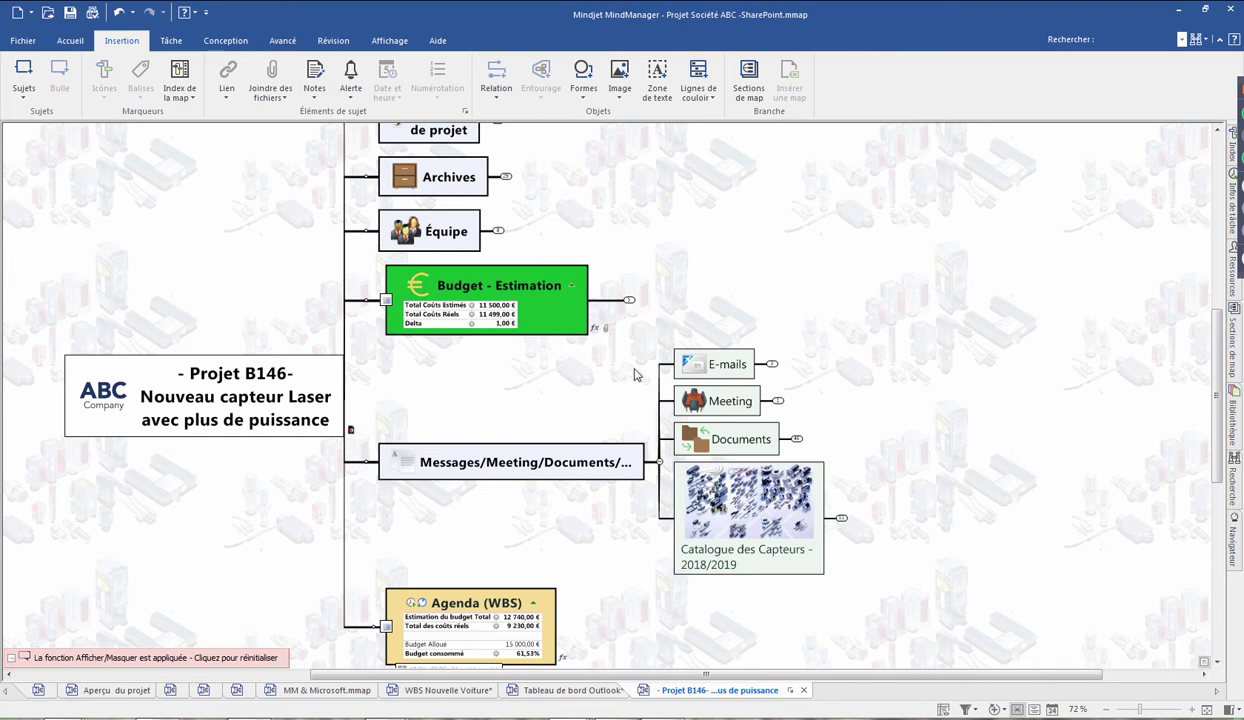
Expand the "Équipe" branch and create a slide from that topic.
{"action": "scroll", "coordinate": [600, 370], "scroll_direction": "up", "scroll_amount": 3}
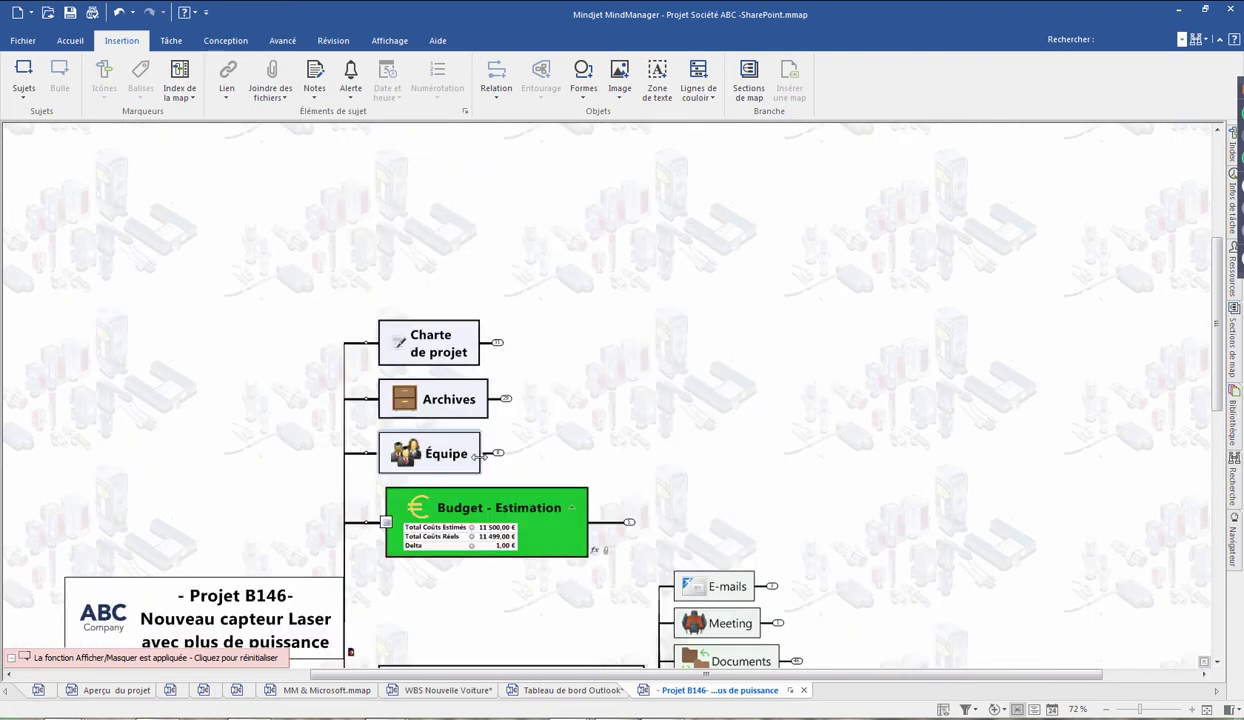
{"action": "left_click", "coordinate": [497, 453]}
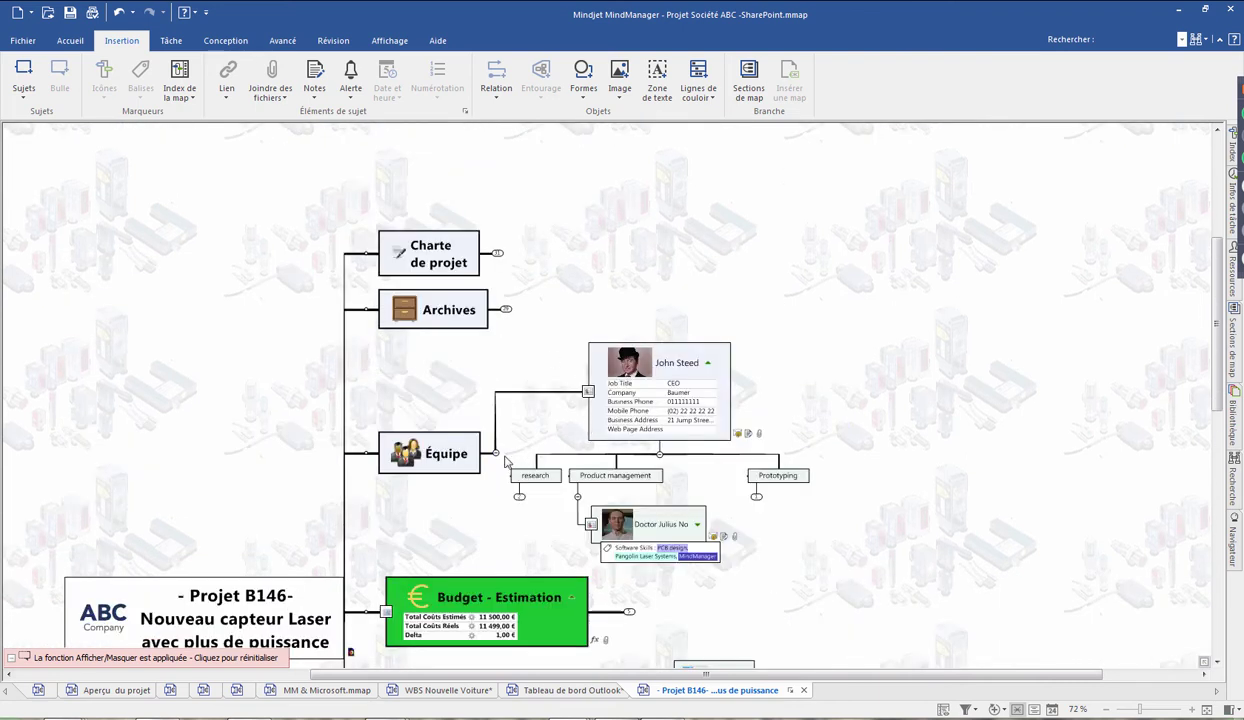
{"action": "left_click", "coordinate": [440, 447]}
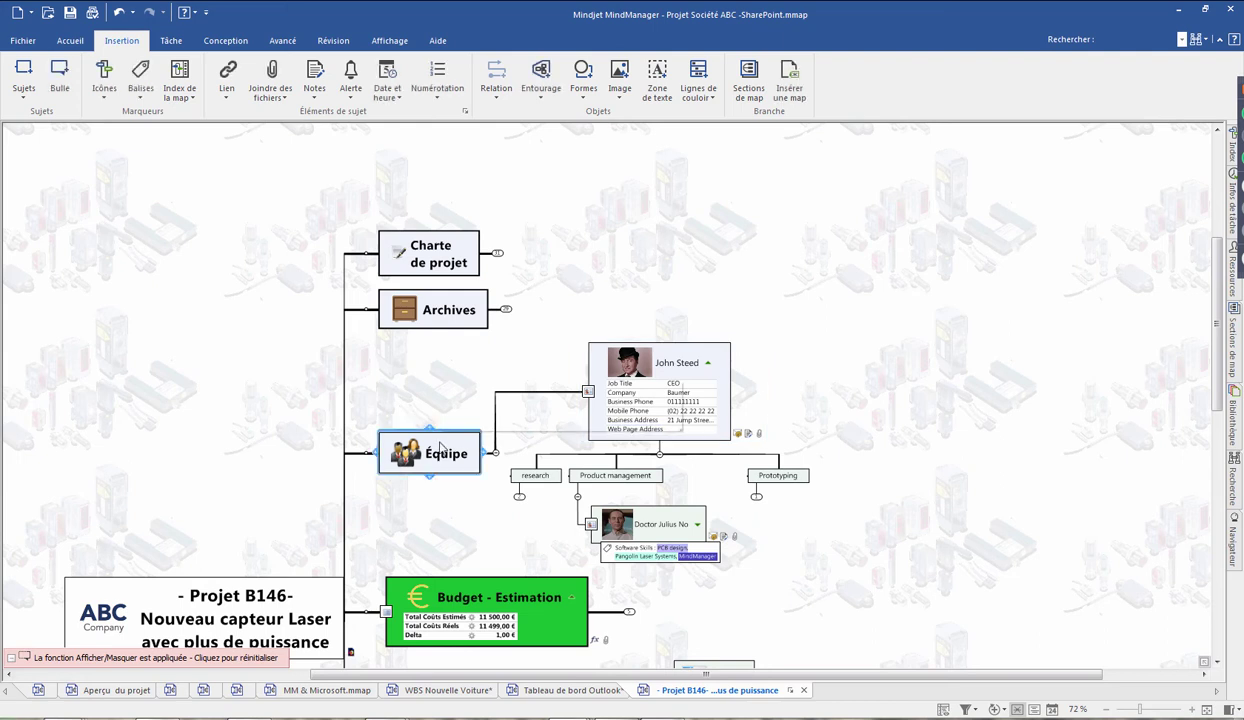
{"action": "right_click", "coordinate": [440, 447]}
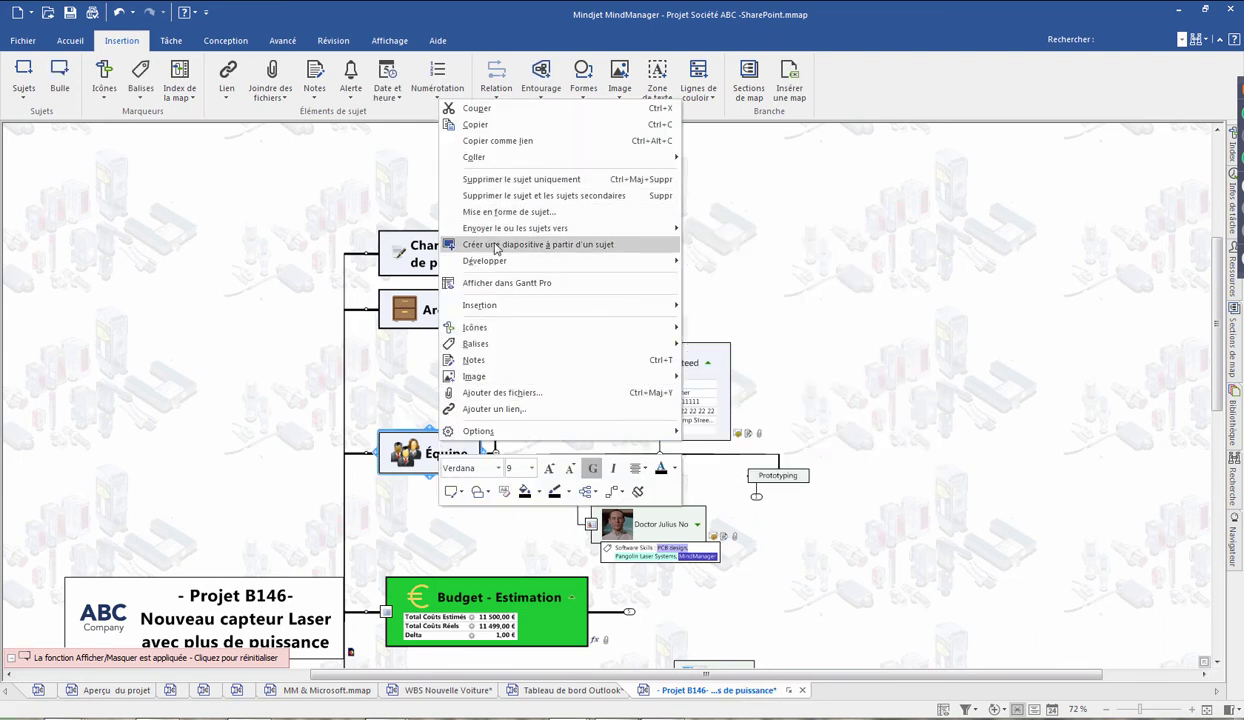
{"action": "left_click", "coordinate": [483, 244]}
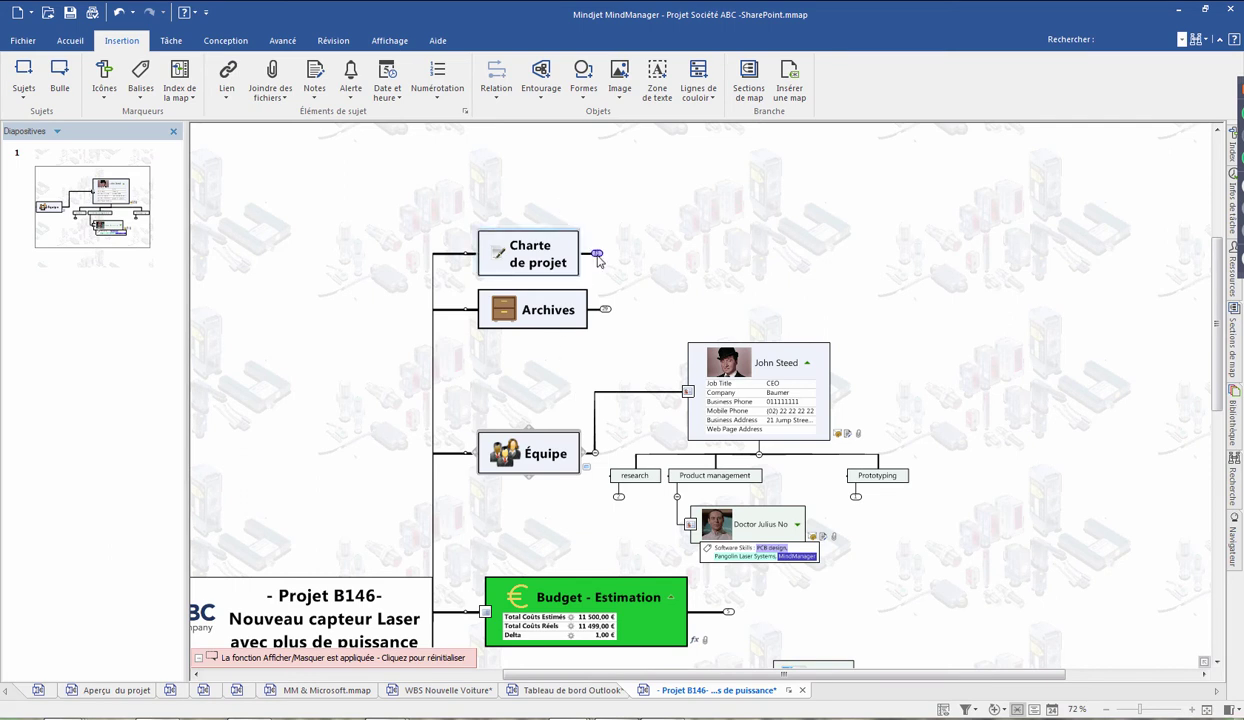
{"action": "left_click", "coordinate": [480, 456]}
{"action": "left_click", "coordinate": [570, 532]}
{"action": "scroll", "coordinate": [570, 532], "scroll_direction": "down", "scroll_amount": 5}
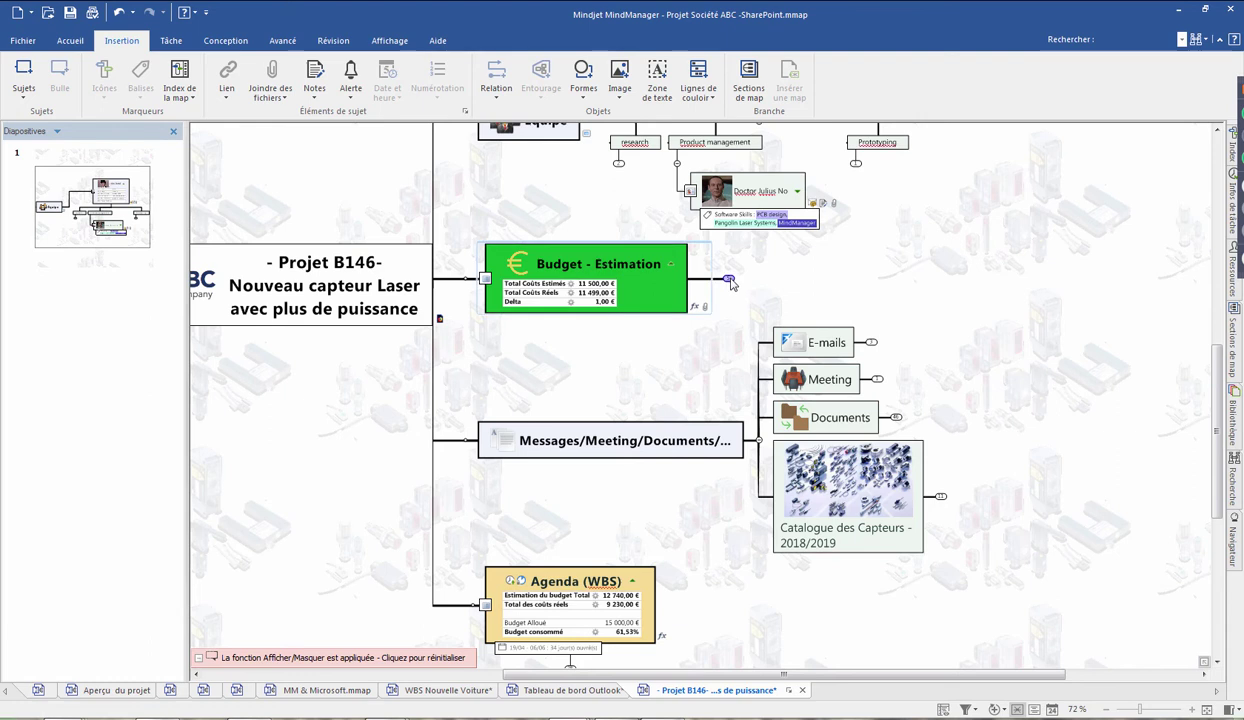
{"action": "left_click", "coordinate": [729, 280]}
{"action": "left_click", "coordinate": [724, 282]}
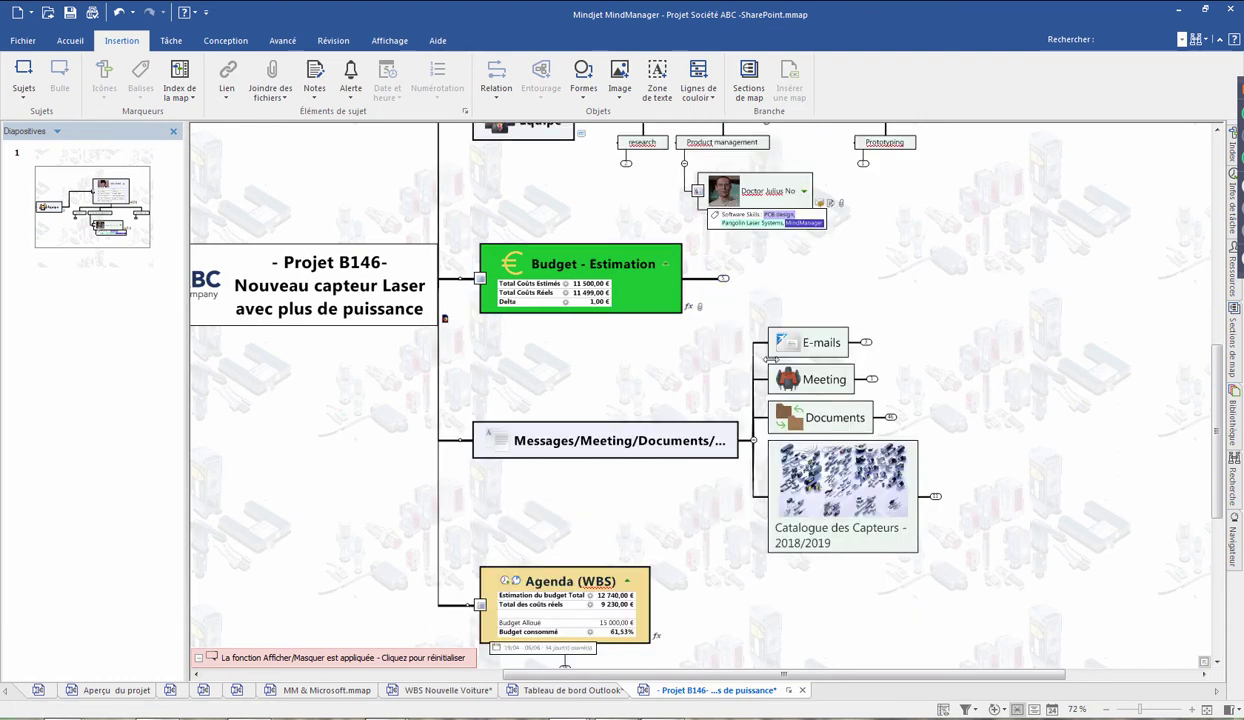
{"action": "scroll", "coordinate": [636, 456], "scroll_direction": "down", "scroll_amount": 3}
{"action": "scroll", "coordinate": [640, 464], "scroll_direction": "up", "scroll_amount": 3}
Create a slide from the topic "Messages/Meeting/Documents/...".
{"action": "left_click", "coordinate": [613, 448]}
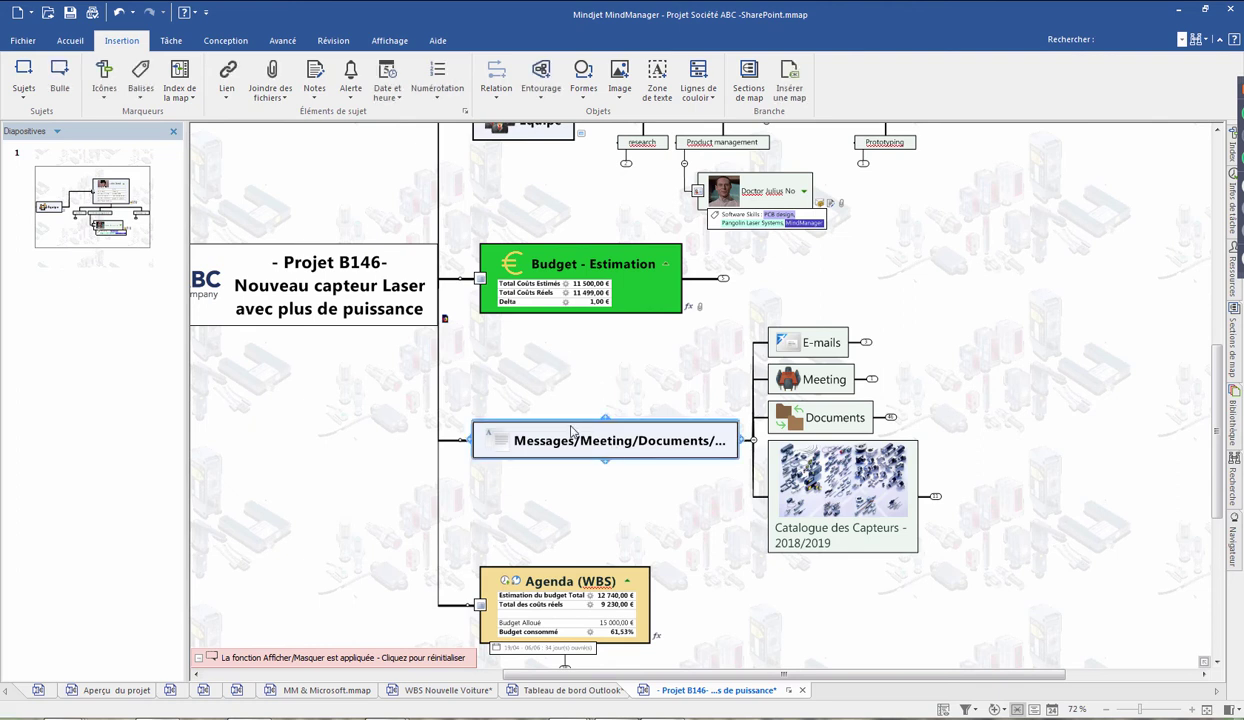
{"action": "right_click", "coordinate": [576, 440]}
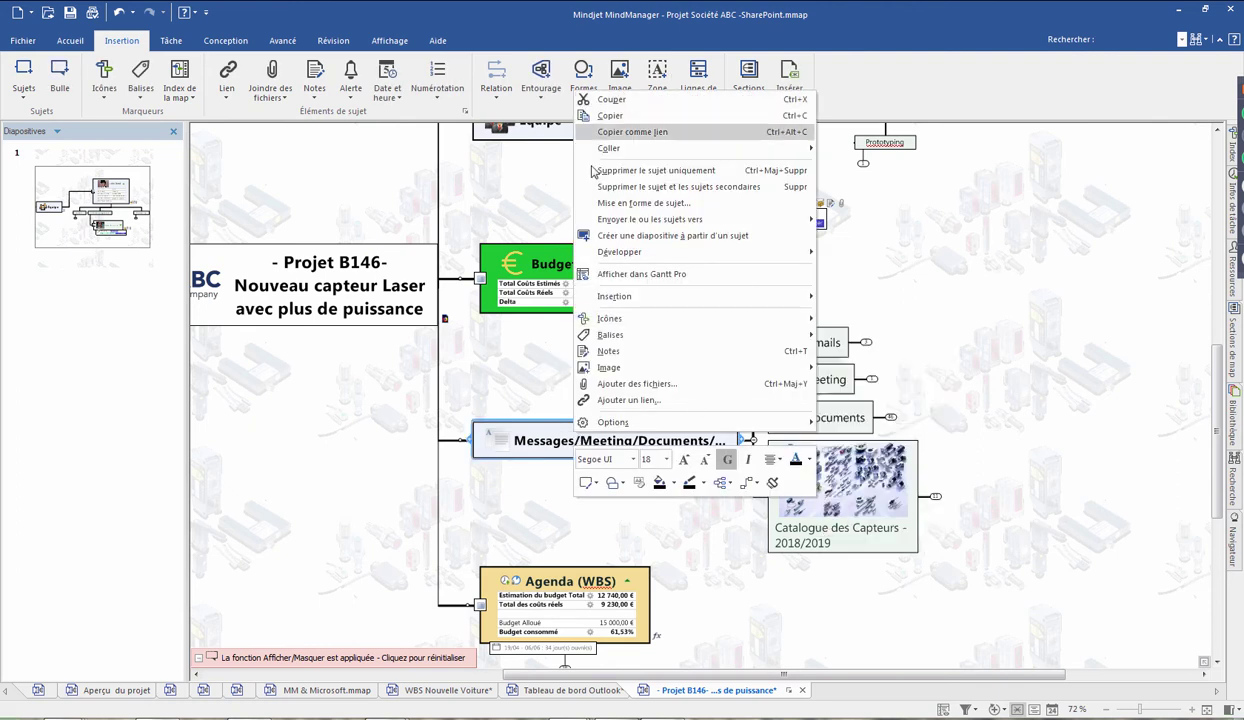
{"action": "left_click", "coordinate": [650, 235]}
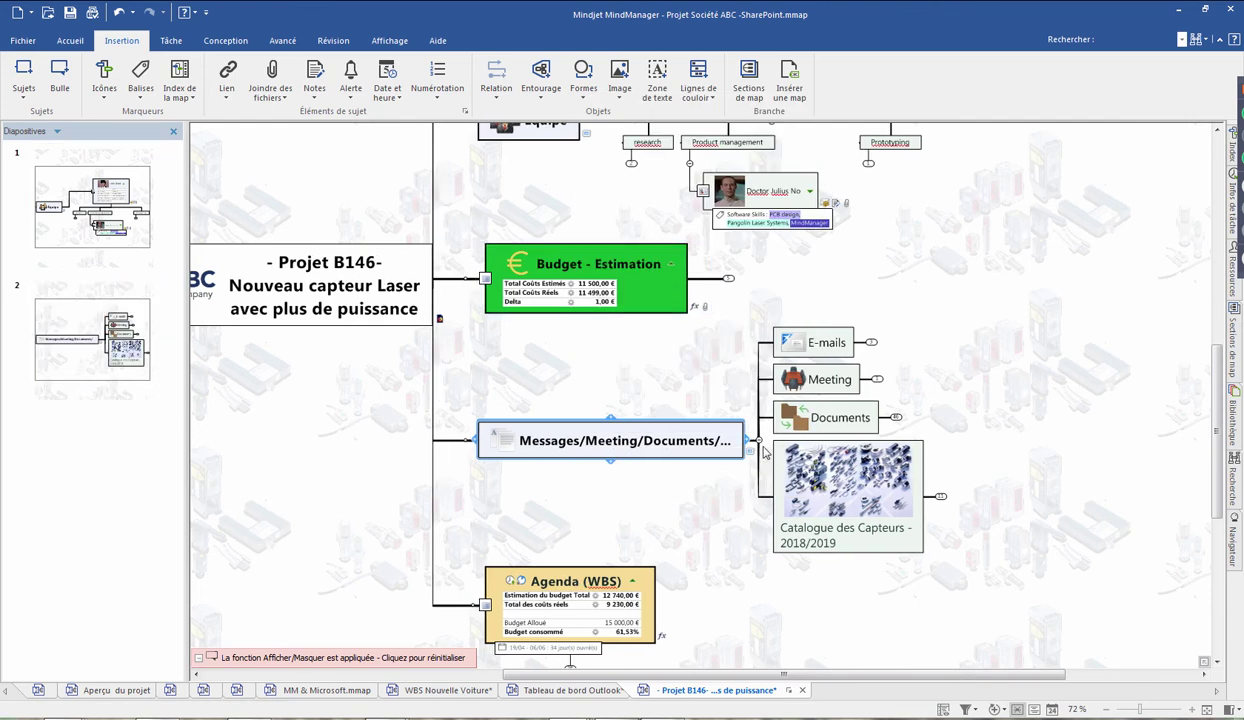
{"action": "left_click", "coordinate": [699, 344]}
{"action": "scroll", "coordinate": [699, 344], "scroll_direction": "up", "scroll_amount": 3}
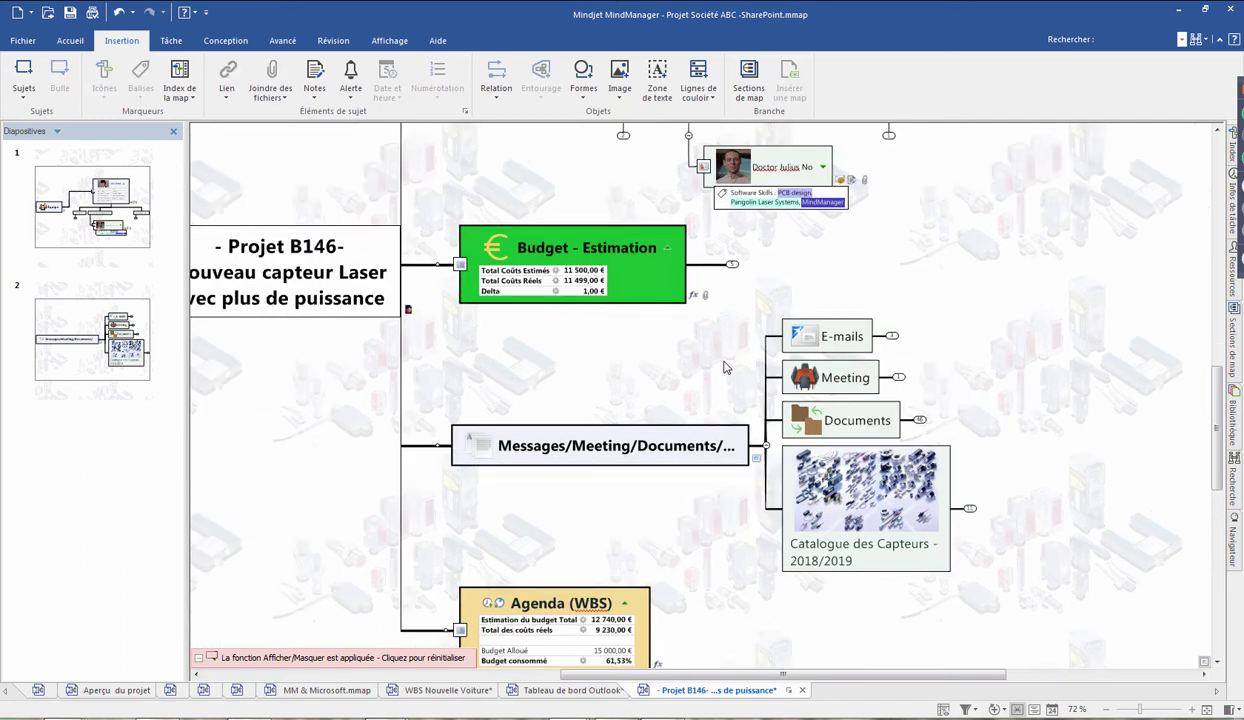
{"action": "scroll", "coordinate": [755, 398], "scroll_direction": "up", "scroll_amount": 3}
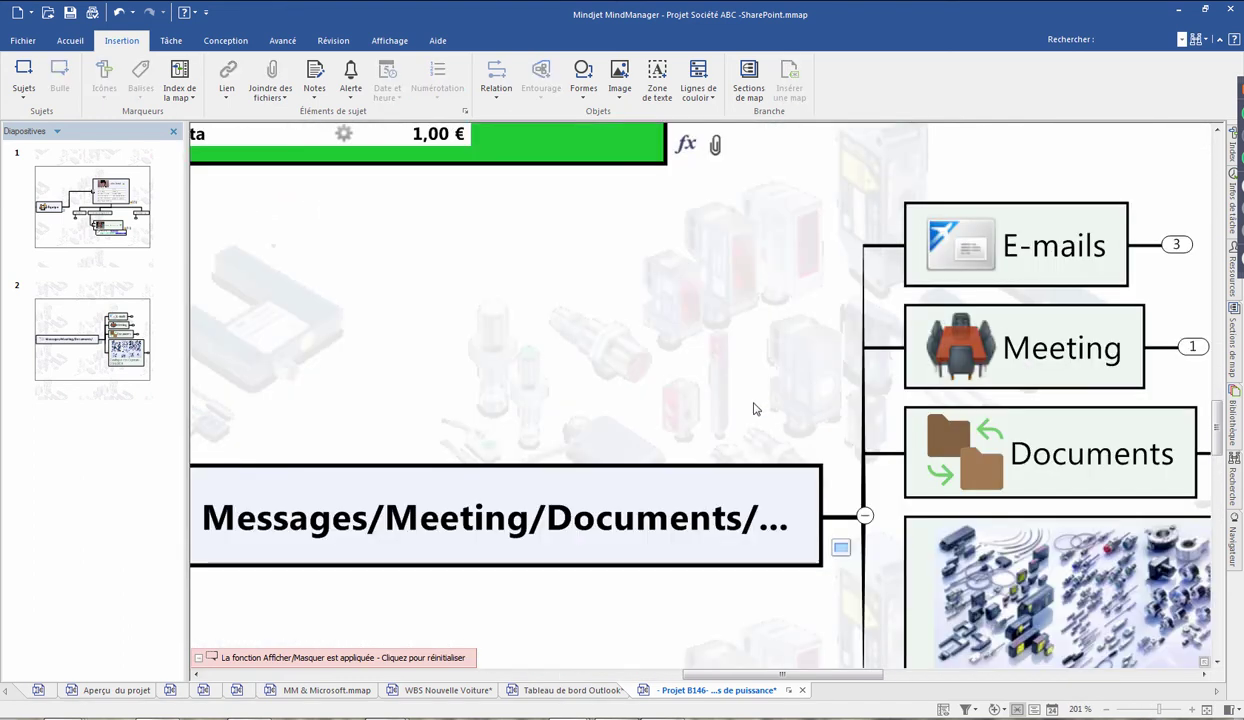
{"action": "right_click", "coordinate": [842, 554]}
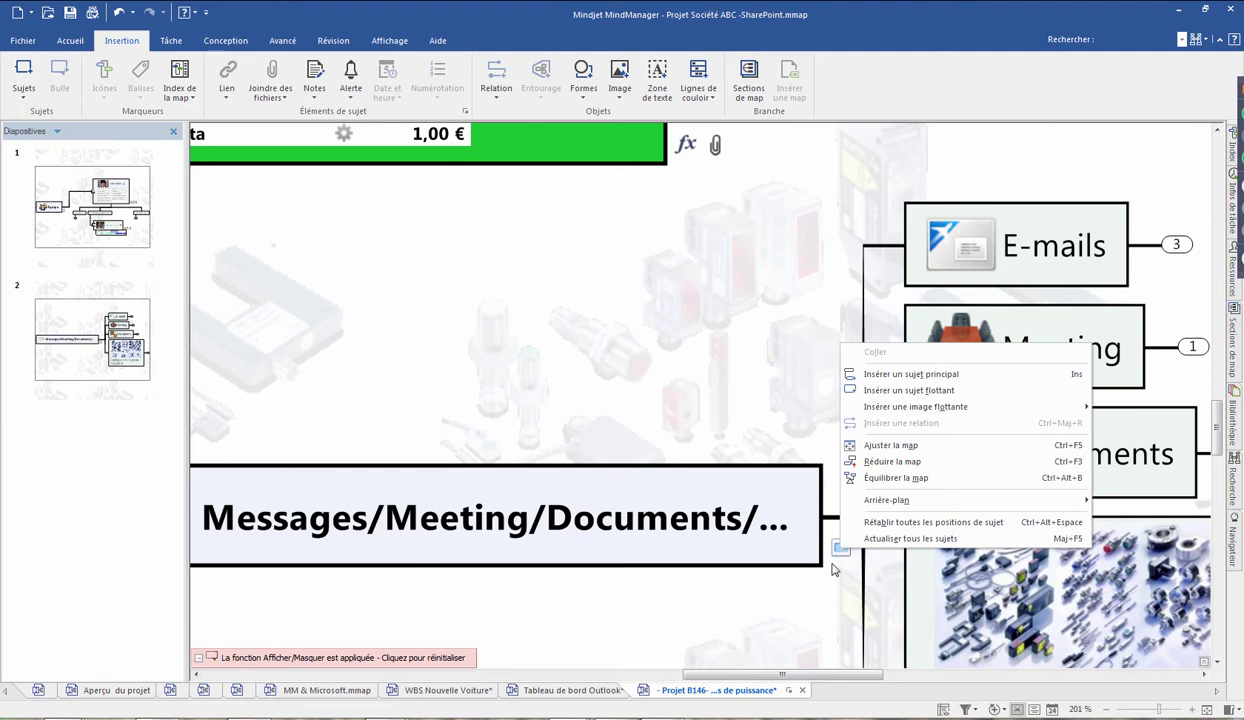
{"action": "key", "text": "Escape"}
{"action": "right_click", "coordinate": [840, 551]}
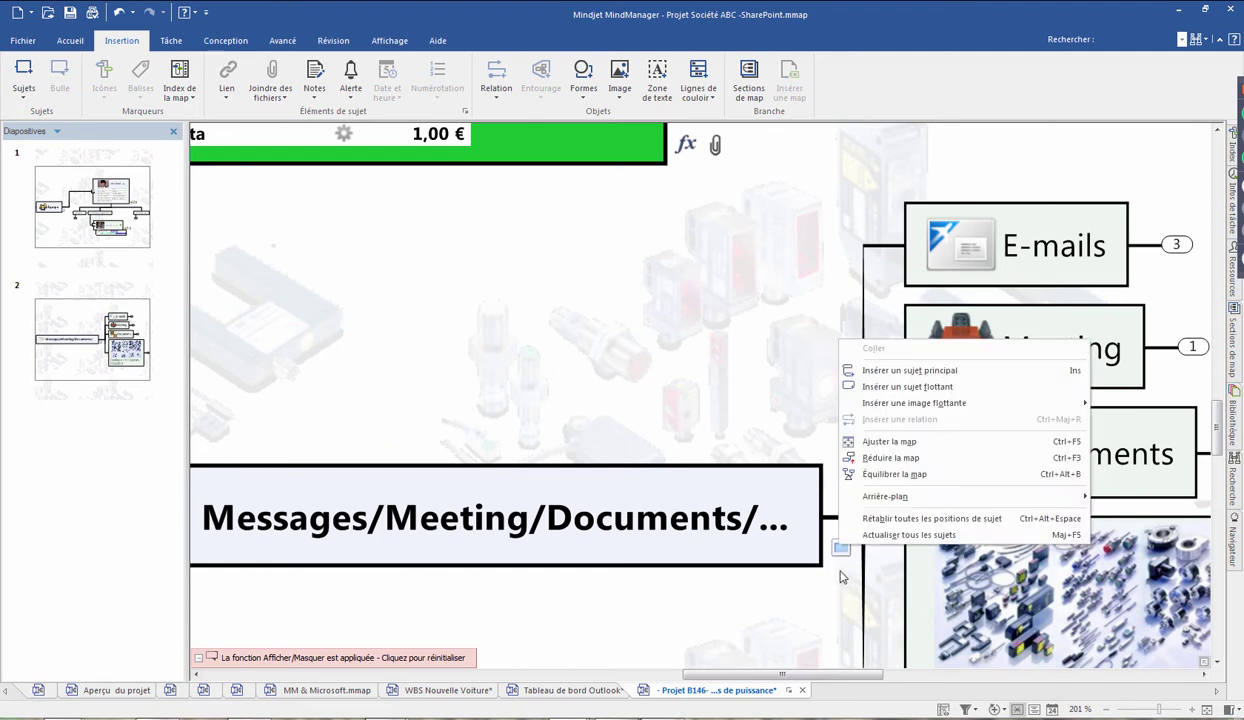
{"action": "key", "text": "Escape"}
Collapse the "Messages/Meeting/Documents/..." branch.
{"action": "scroll", "coordinate": [812, 478], "scroll_direction": "up", "scroll_amount": 3}
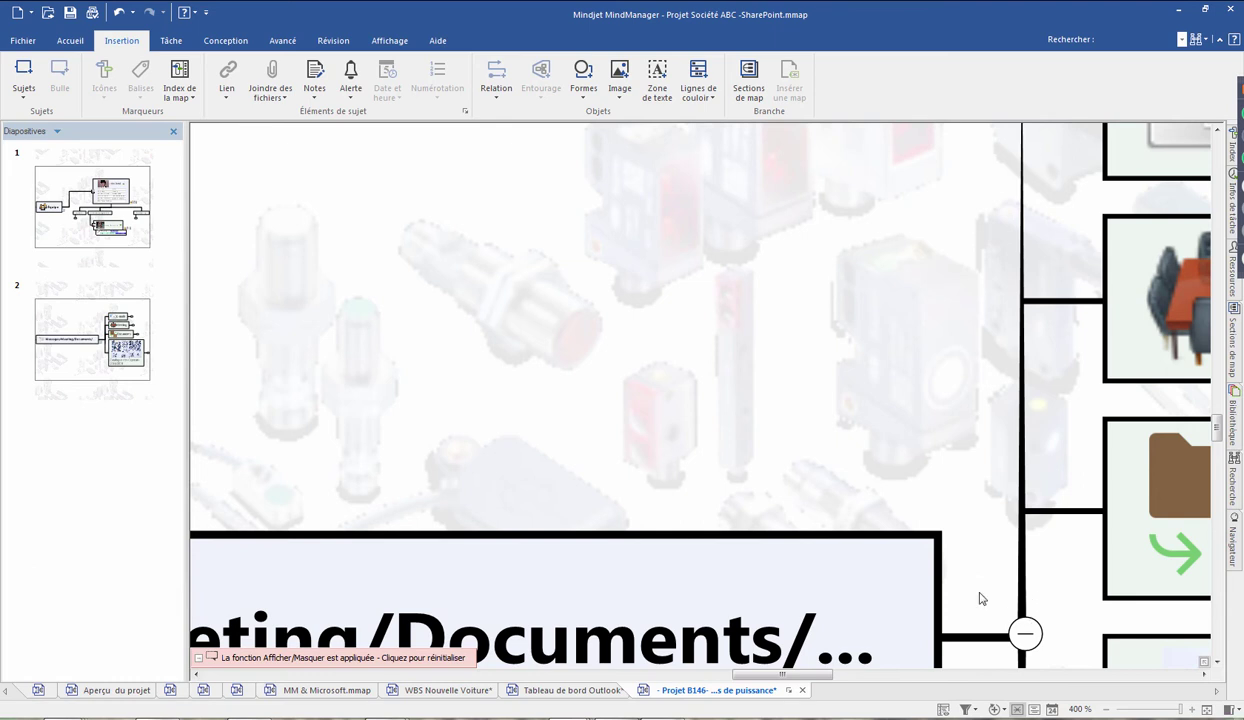
{"action": "scroll", "coordinate": [977, 594], "scroll_direction": "down", "scroll_amount": 3}
{"action": "left_click", "coordinate": [1030, 338]}
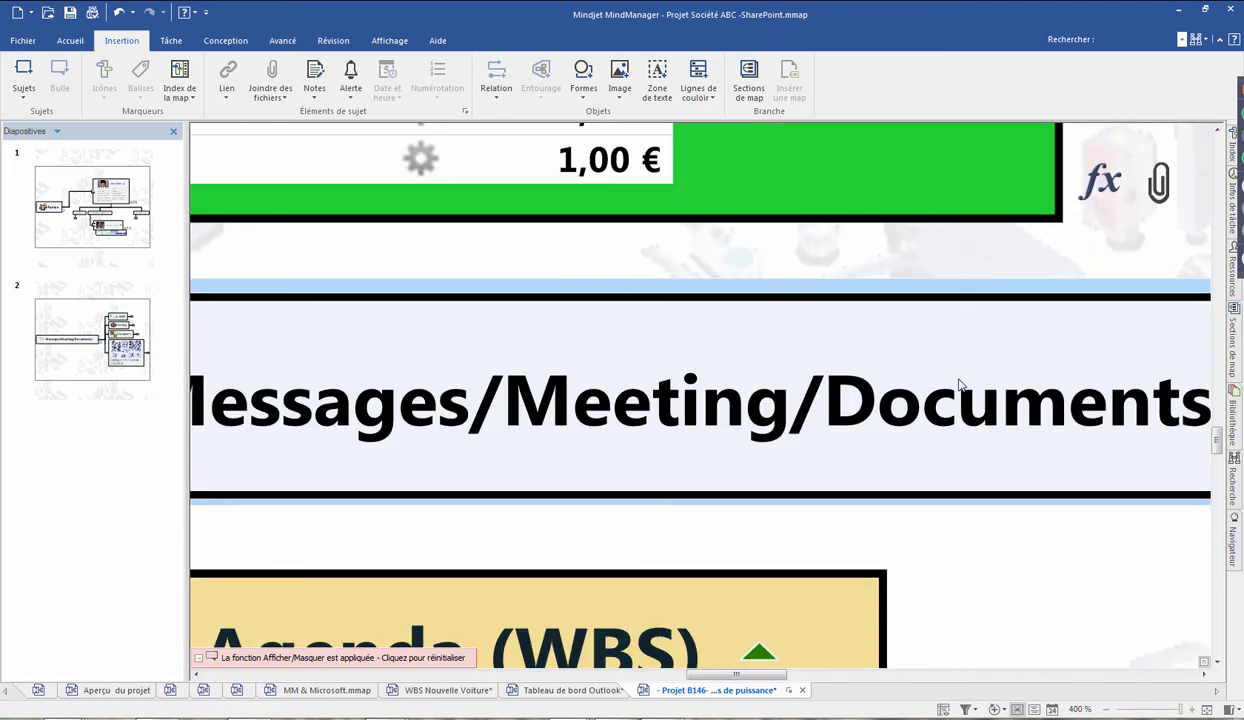
{"action": "left_click_drag", "start_coordinate": [773, 684], "coordinate": [862, 676]}
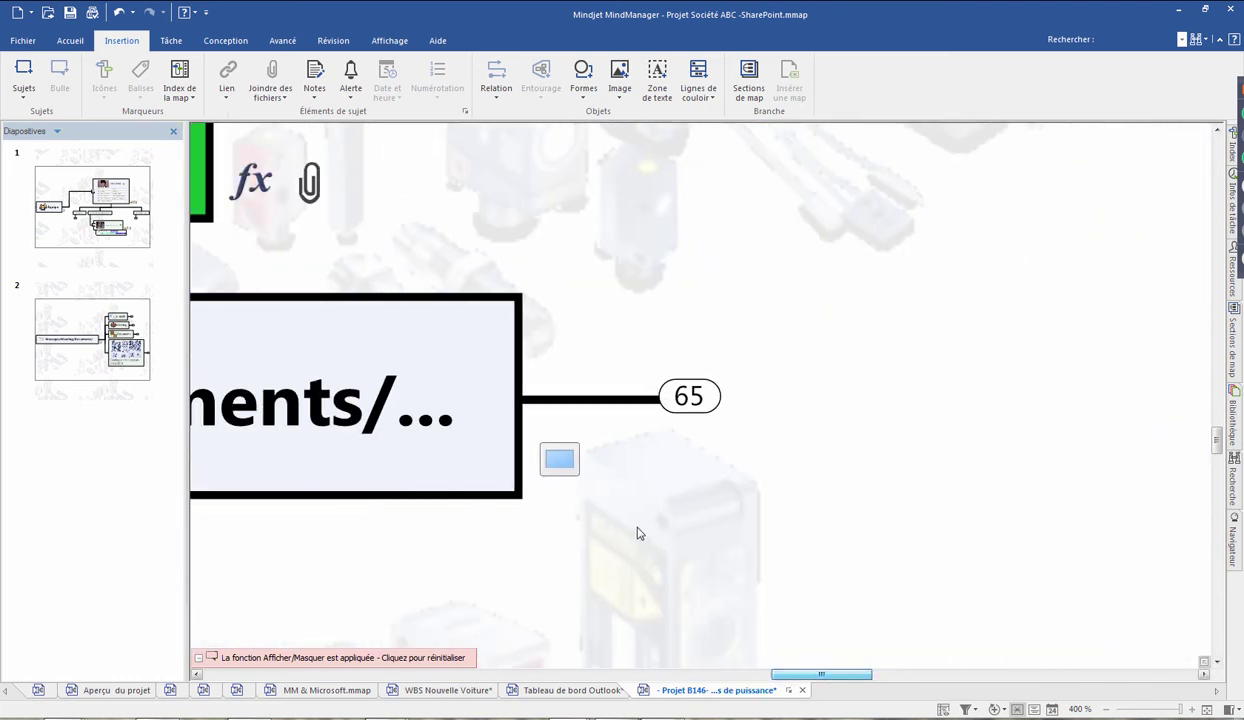
Export the slide of the topic "Messages/Meeting/Documents/..." to Microsoft PowerPoint, leaving the export settings as they are.
{"action": "left_click", "coordinate": [568, 468]}
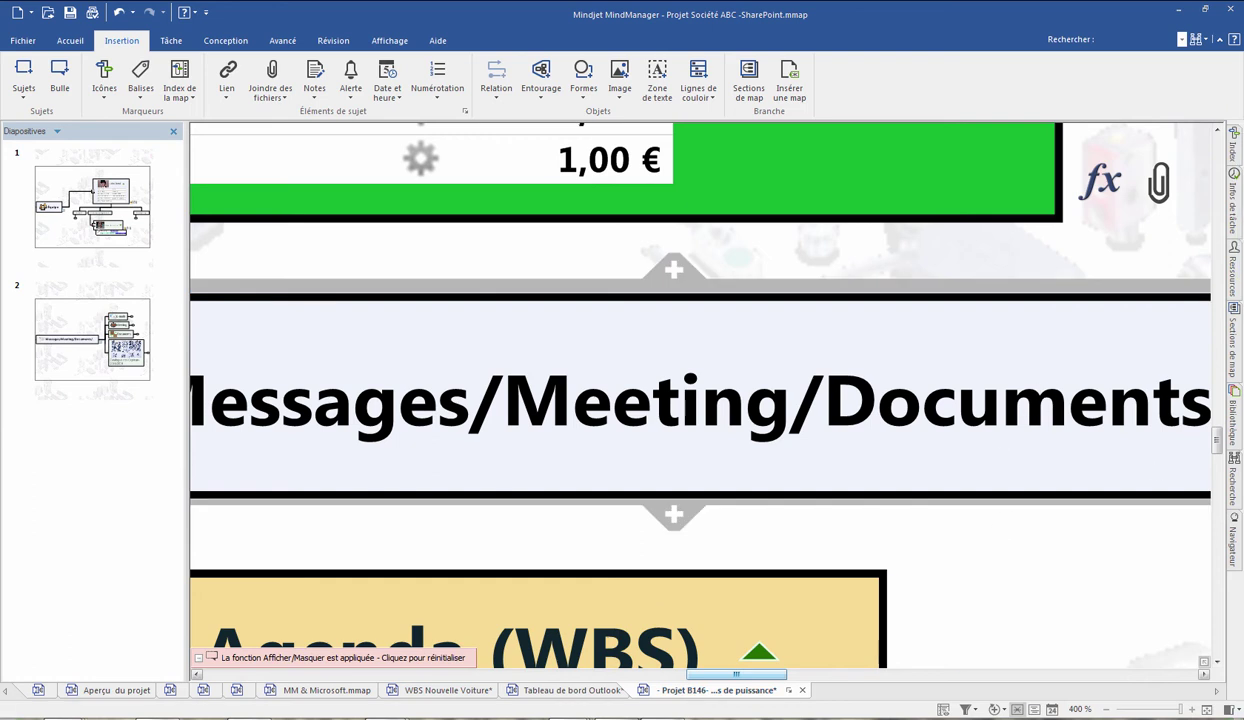
{"action": "left_click_drag", "start_coordinate": [744, 675], "coordinate": [828, 677]}
{"action": "right_click", "coordinate": [563, 466]}
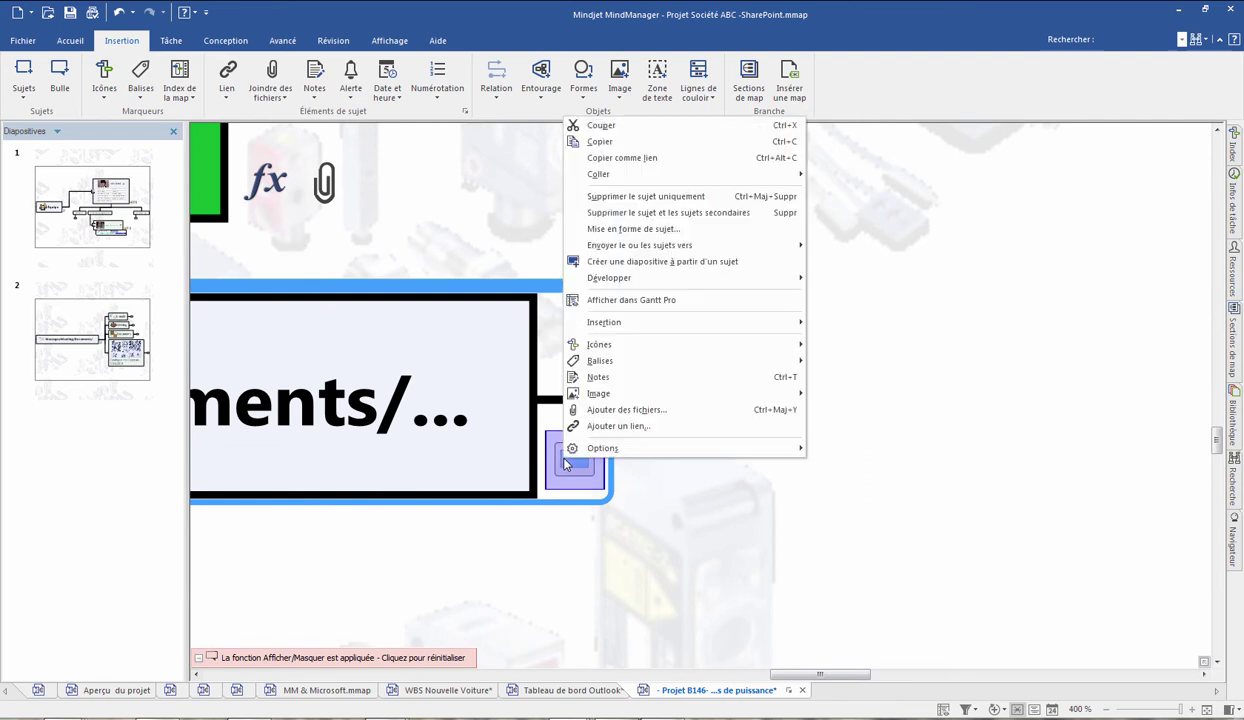
{"action": "left_click", "coordinate": [563, 466]}
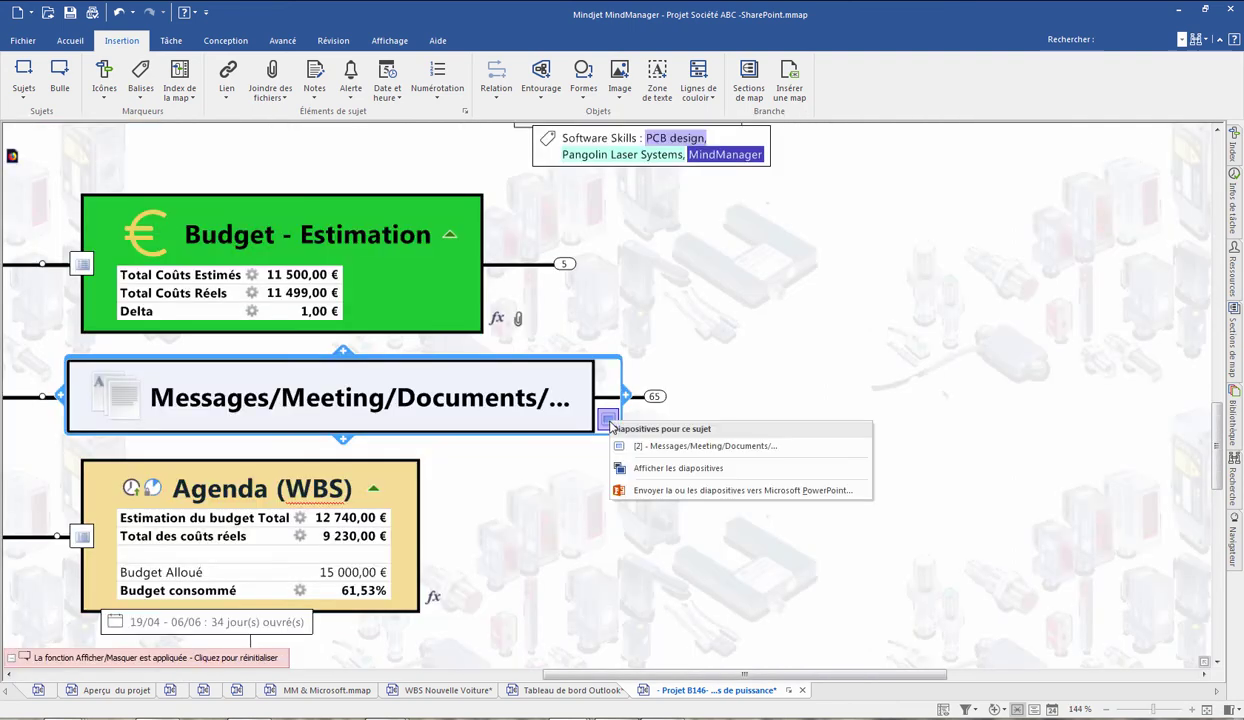
{"action": "left_click", "coordinate": [666, 492]}
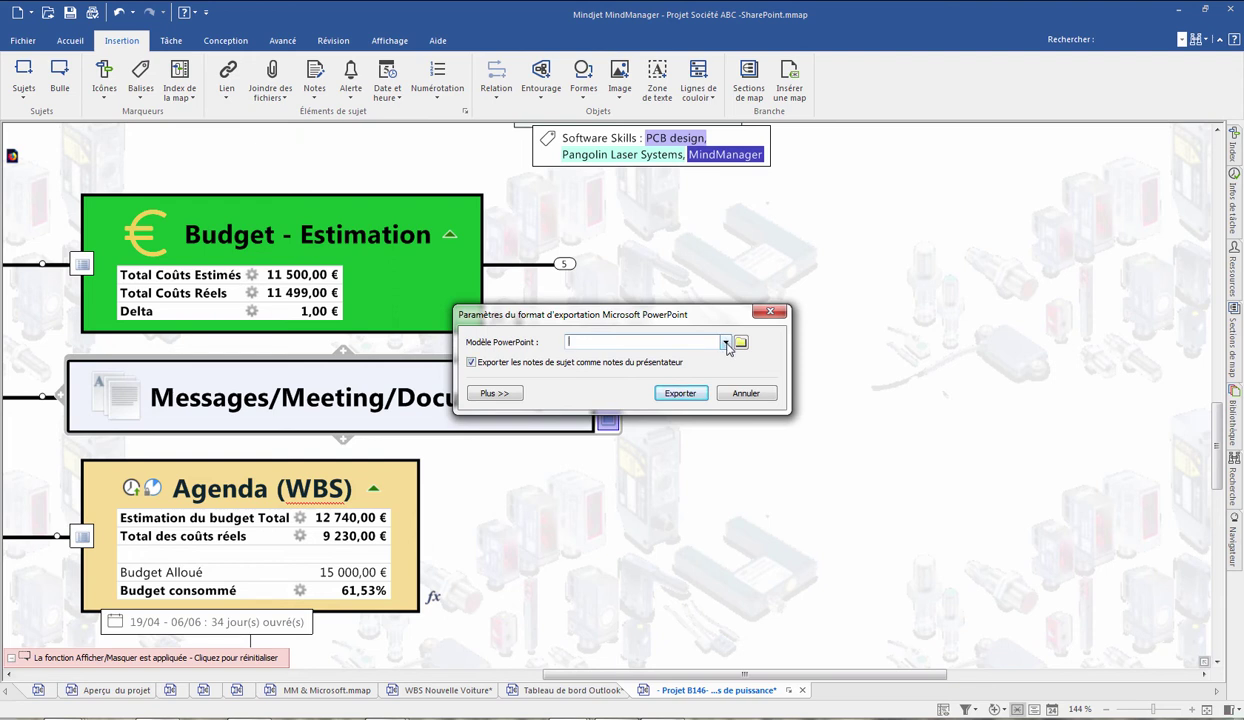
{"action": "left_click", "coordinate": [689, 397]}
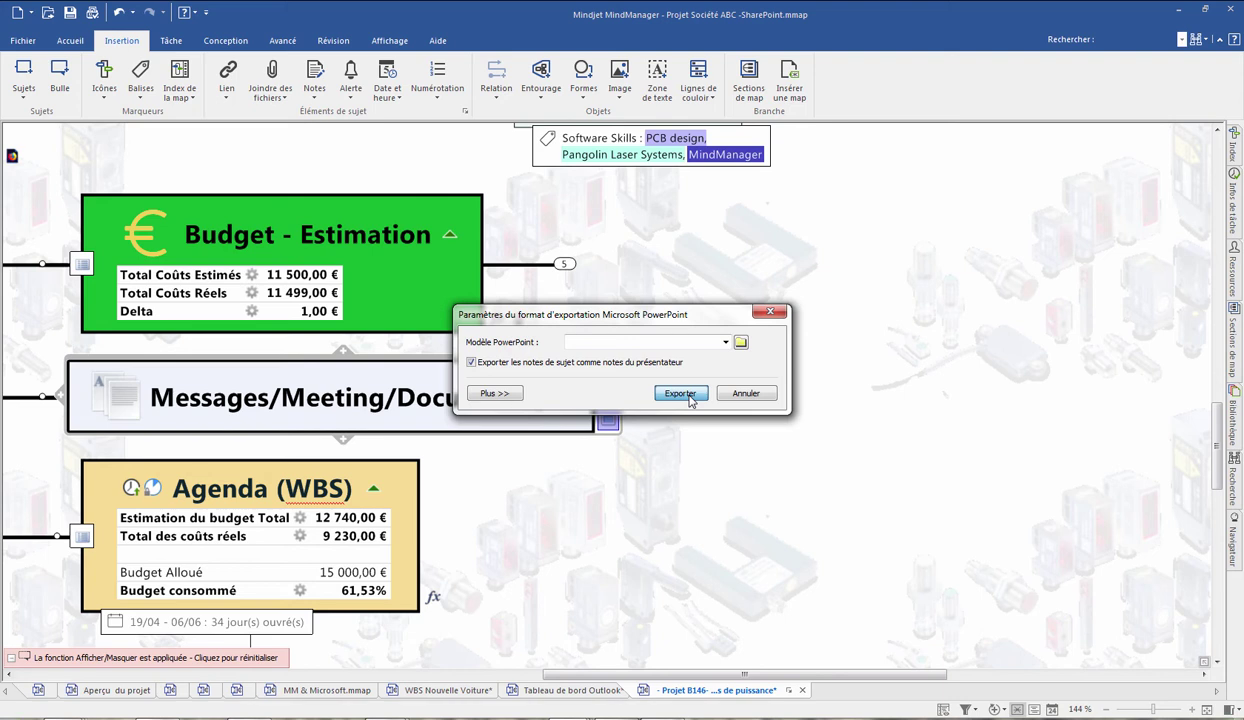
{"action": "left_click", "coordinate": [674, 393]}
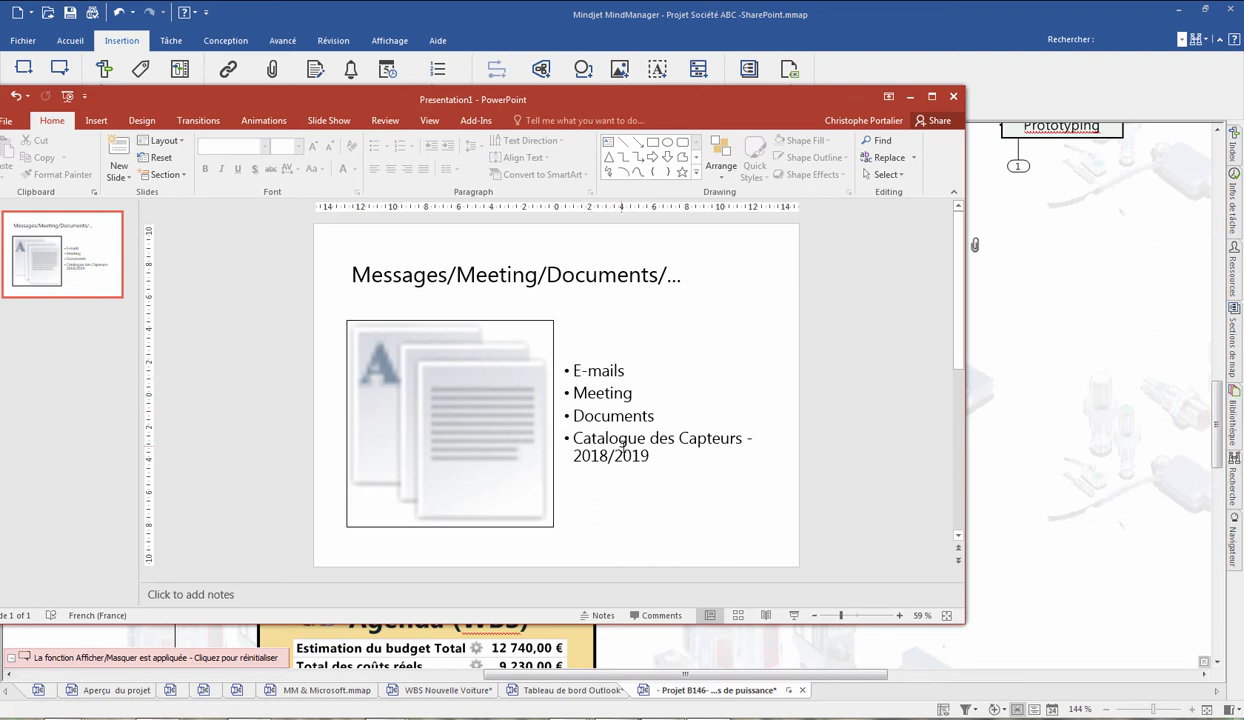
Close the exported PowerPoint presentation without saving it.
{"action": "left_click", "coordinate": [954, 97]}
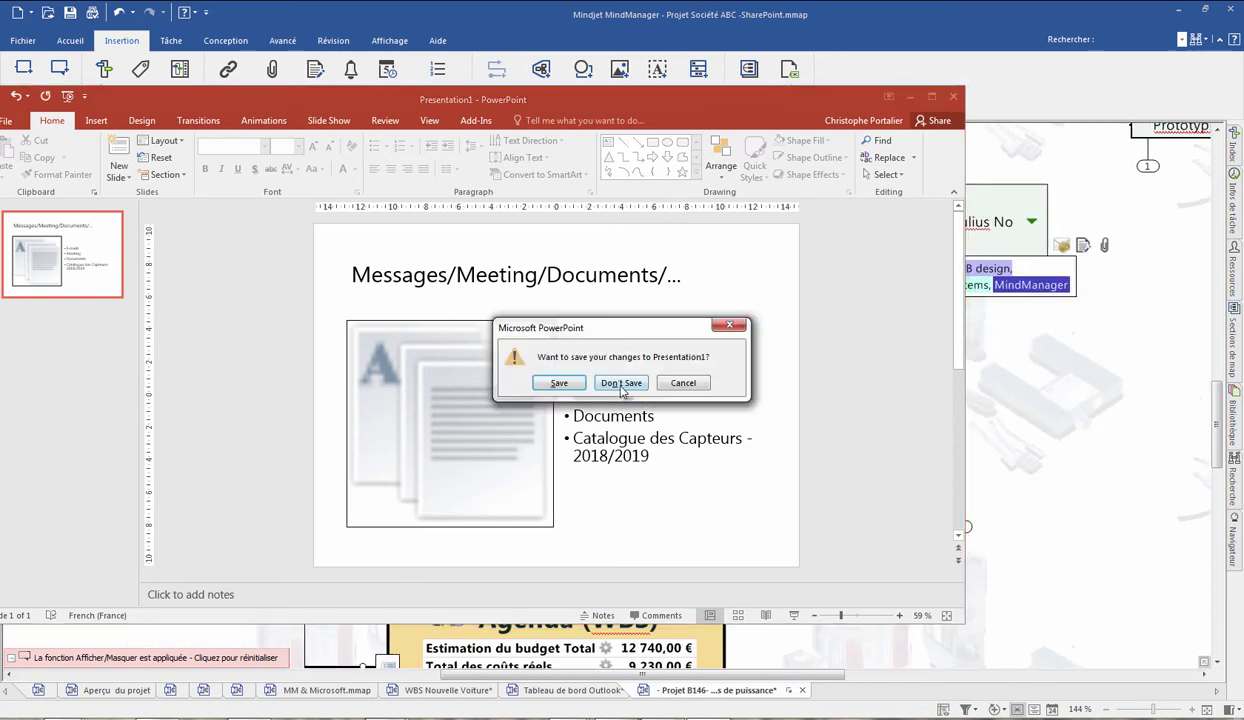
{"action": "left_click", "coordinate": [621, 387]}
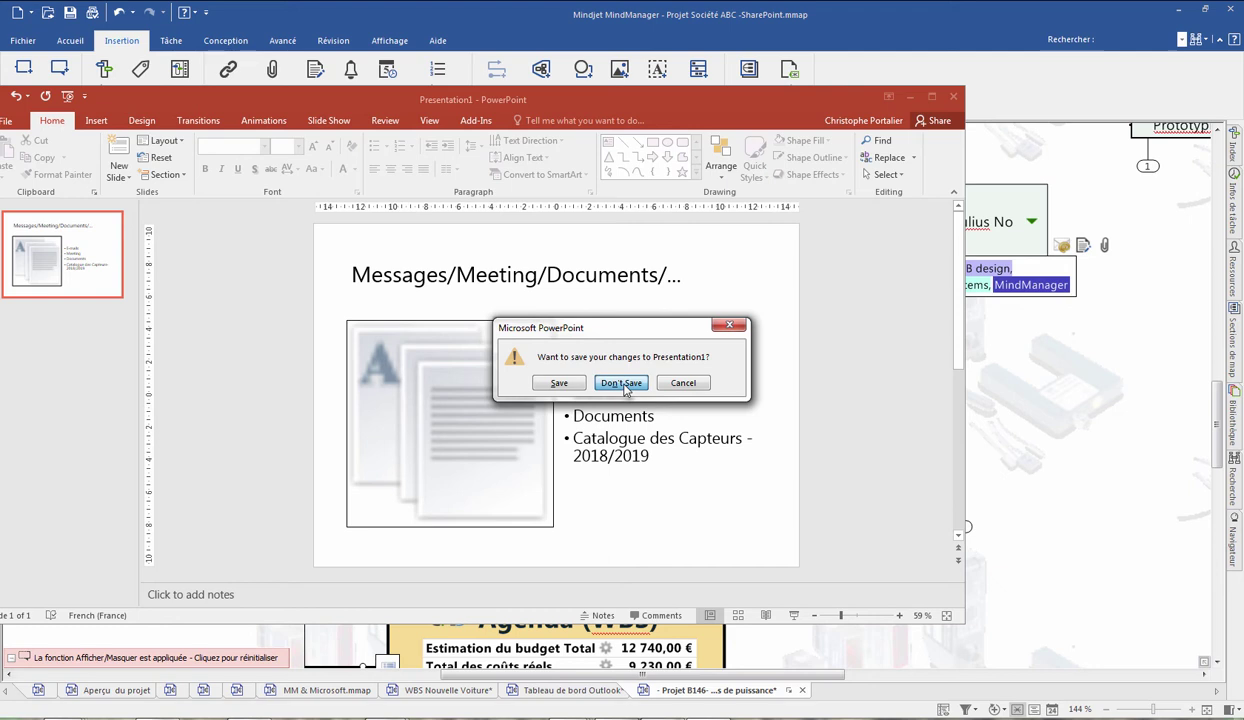
{"action": "left_click", "coordinate": [623, 385]}
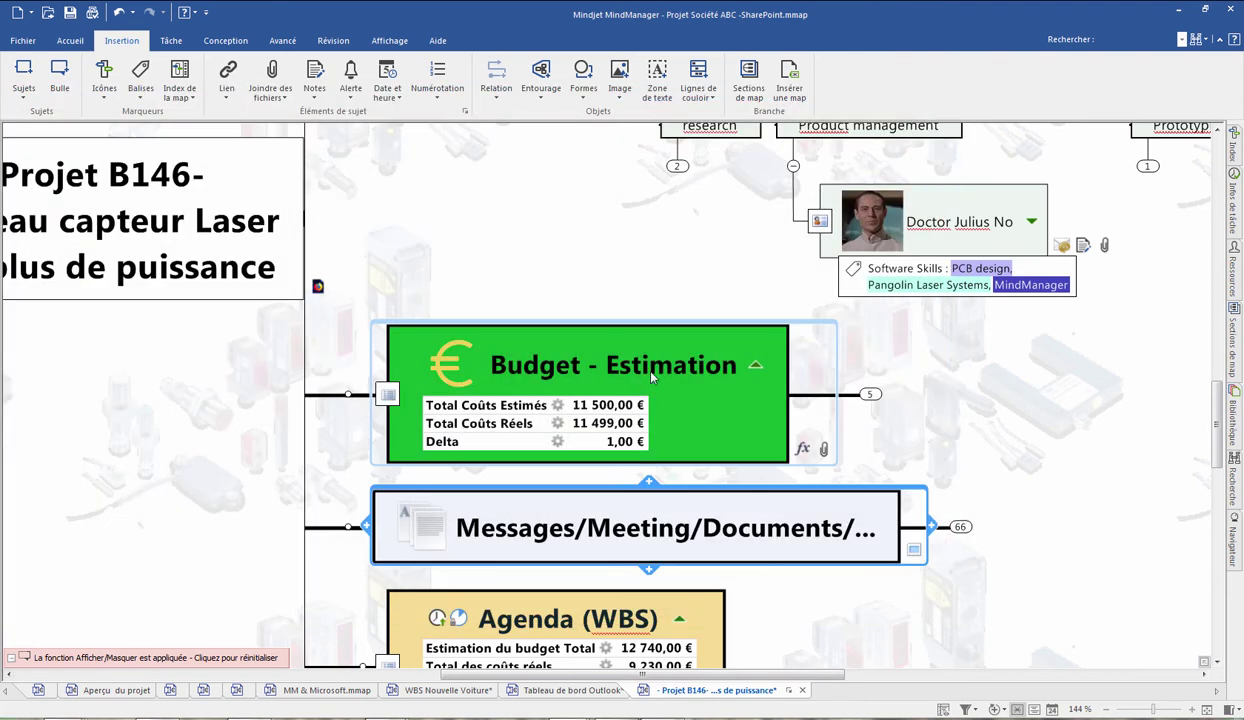
Collapse the "Product management" branch in the team chart and return to the map "MM & Microsoft.mmap".
{"action": "scroll", "coordinate": [797, 287], "scroll_direction": "up", "scroll_amount": 2}
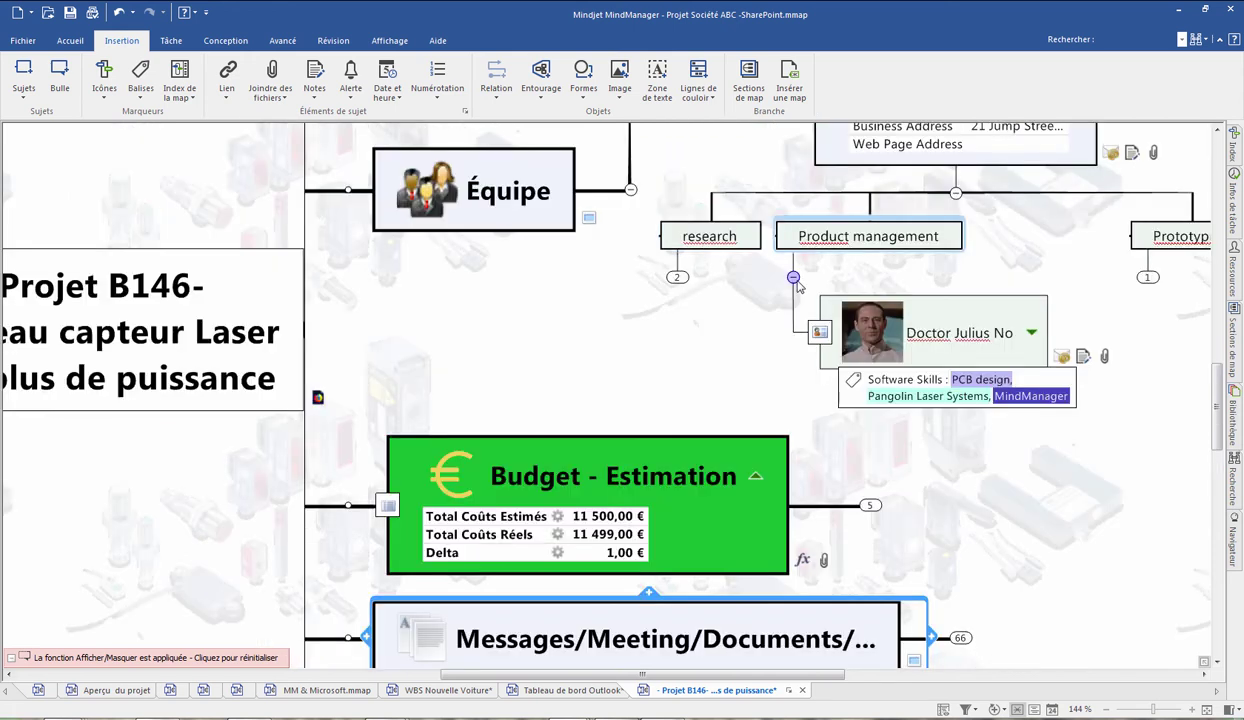
{"action": "left_click", "coordinate": [793, 277]}
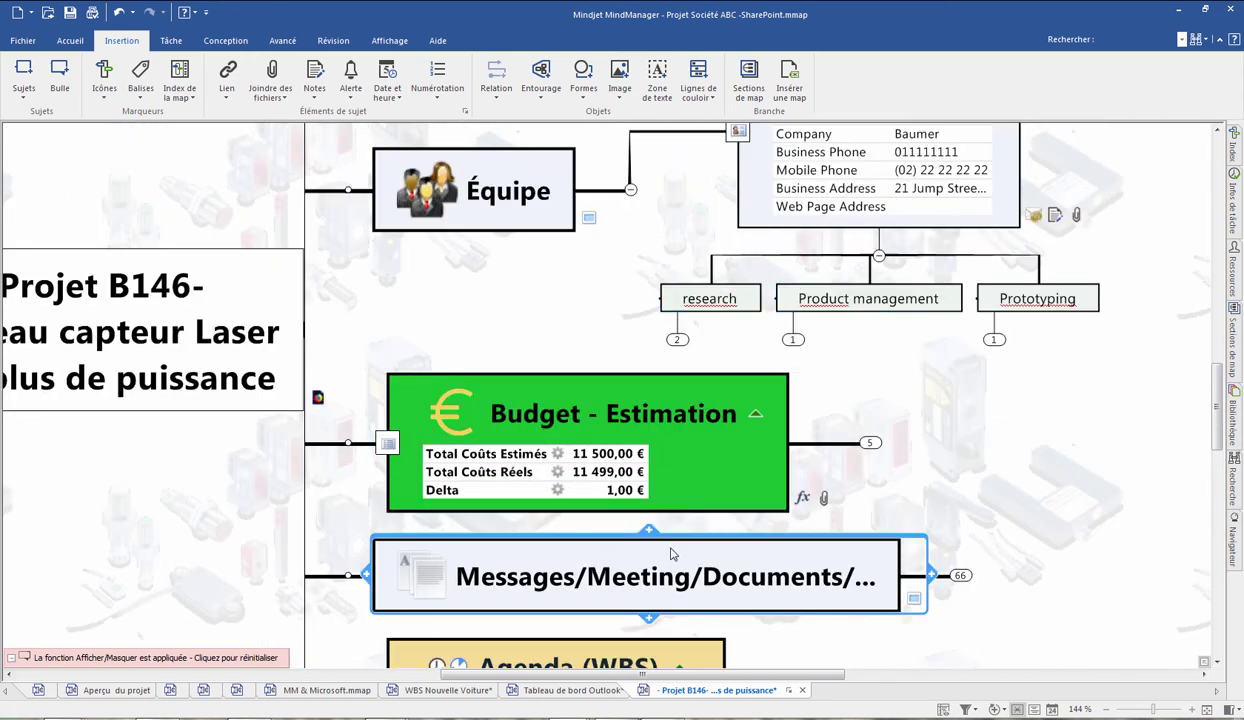
{"action": "left_click", "coordinate": [572, 690]}
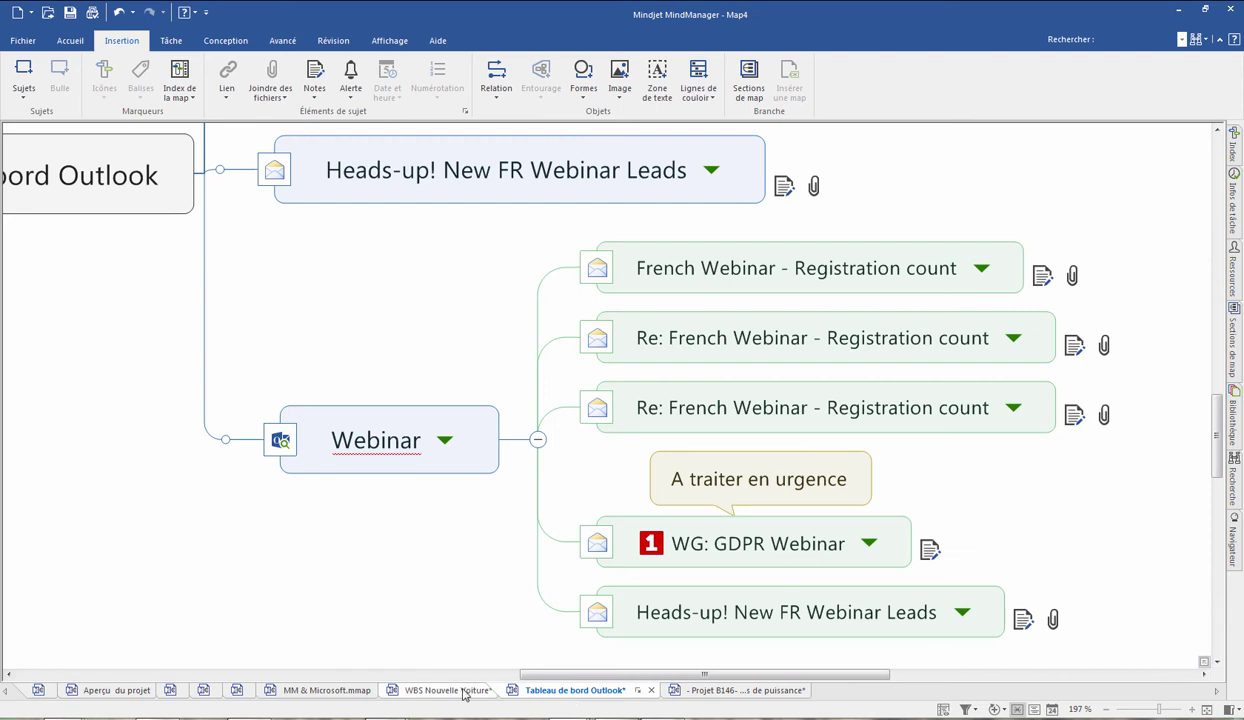
{"action": "left_click", "coordinate": [393, 692]}
{"action": "left_click", "coordinate": [322, 690]}
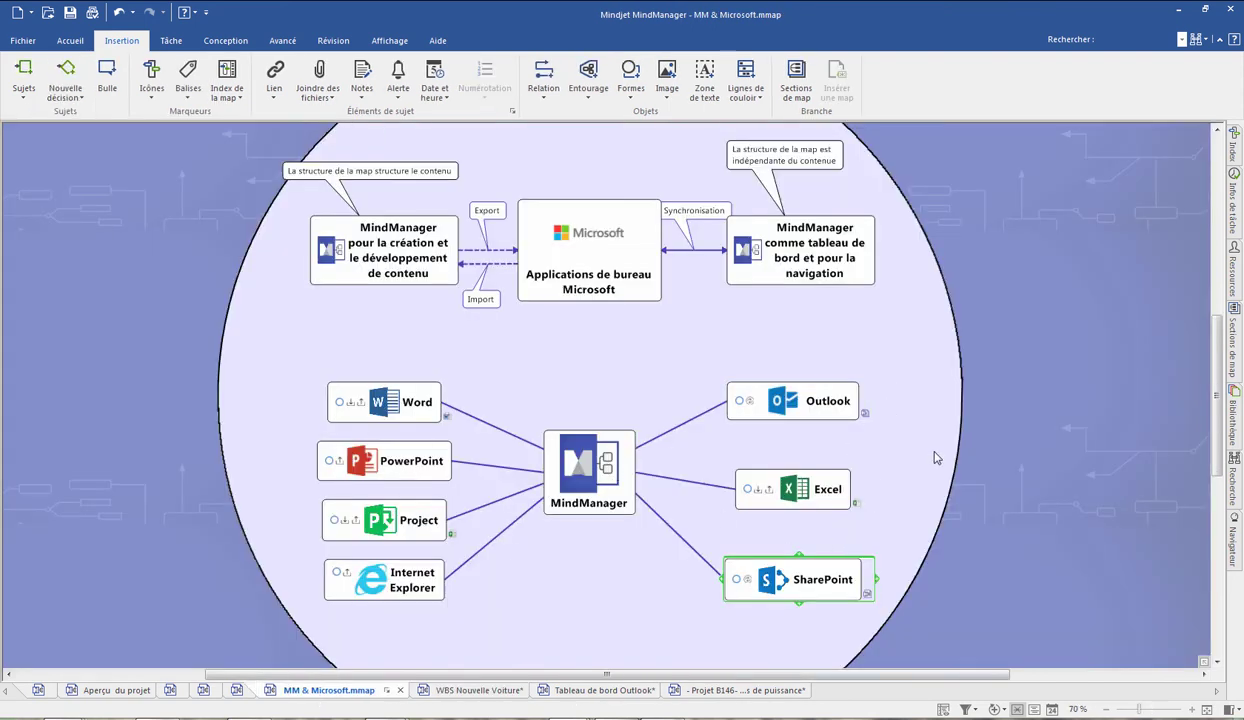
Open the Excel topic's linked workbook outside MindManager and create a new blank map.
{"action": "left_click", "coordinate": [856, 508]}
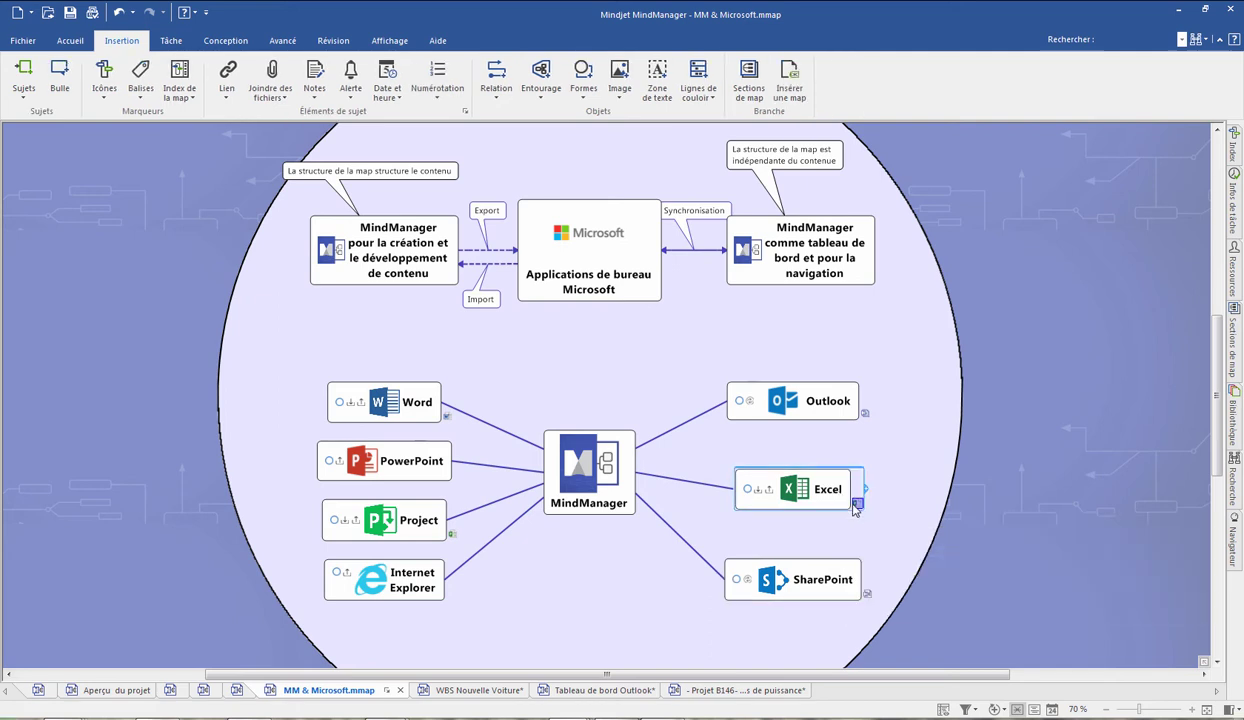
{"action": "right_click", "coordinate": [856, 506]}
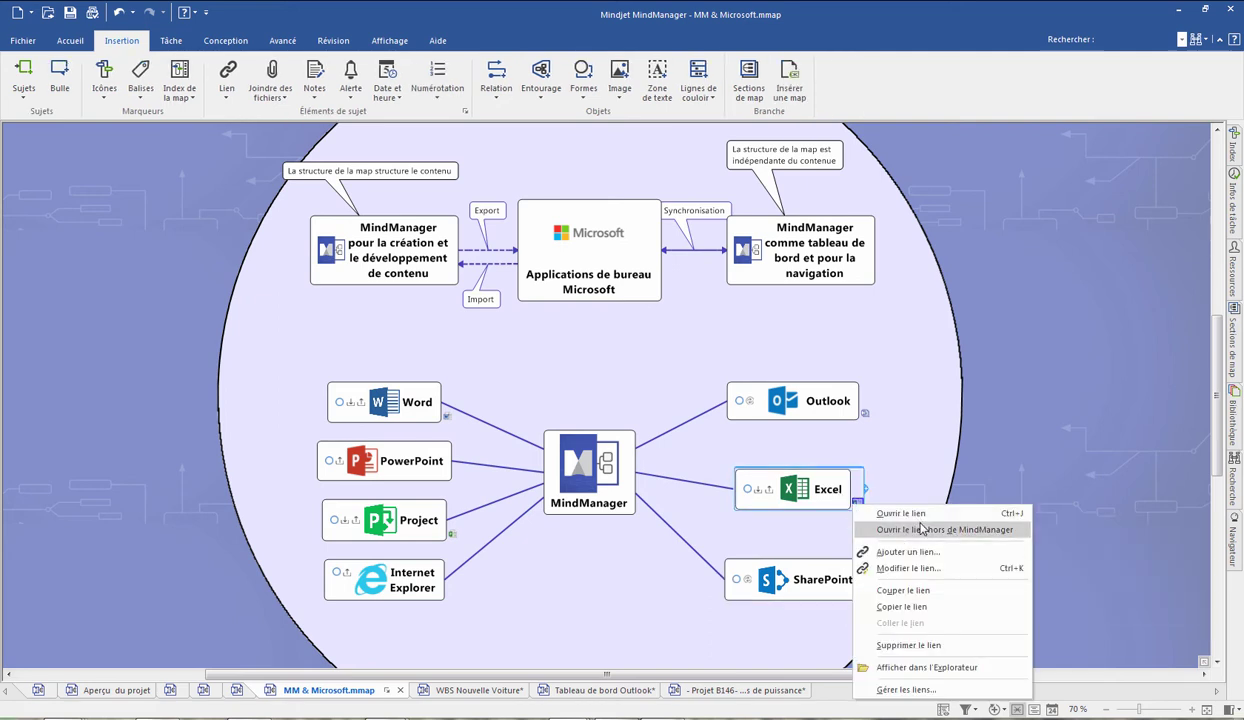
{"action": "left_click", "coordinate": [922, 529]}
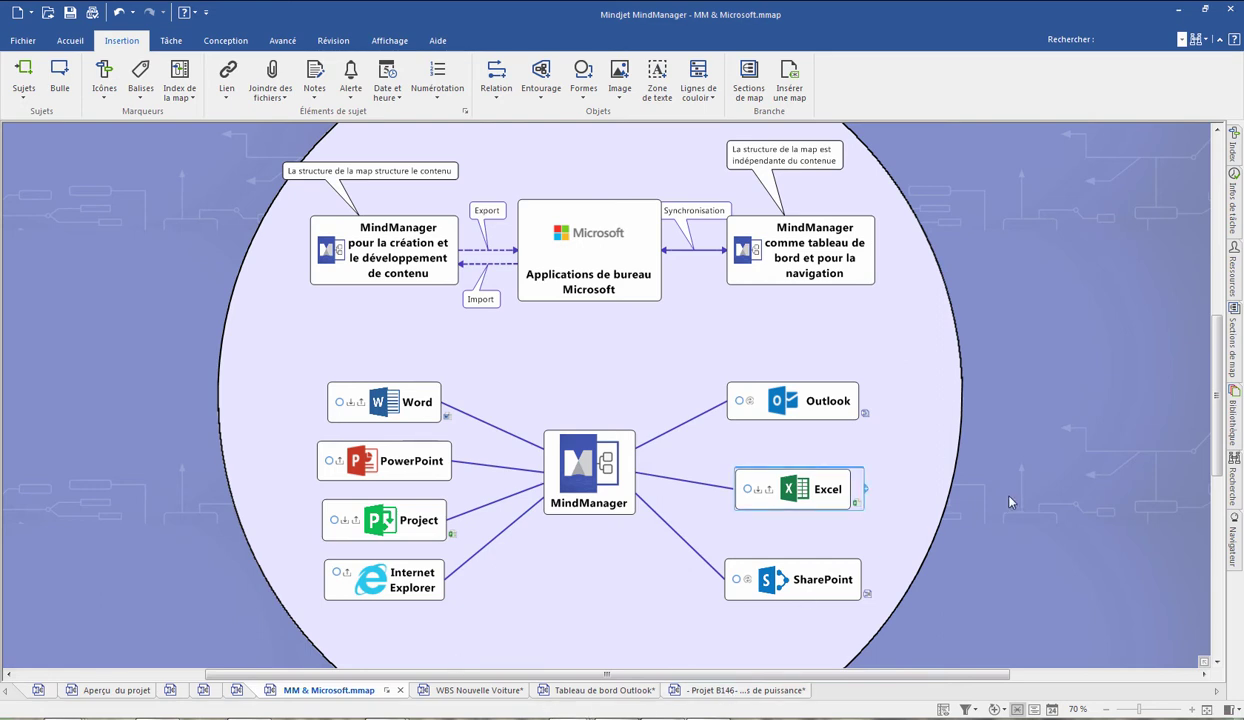
{"action": "key", "text": "ctrl+n"}
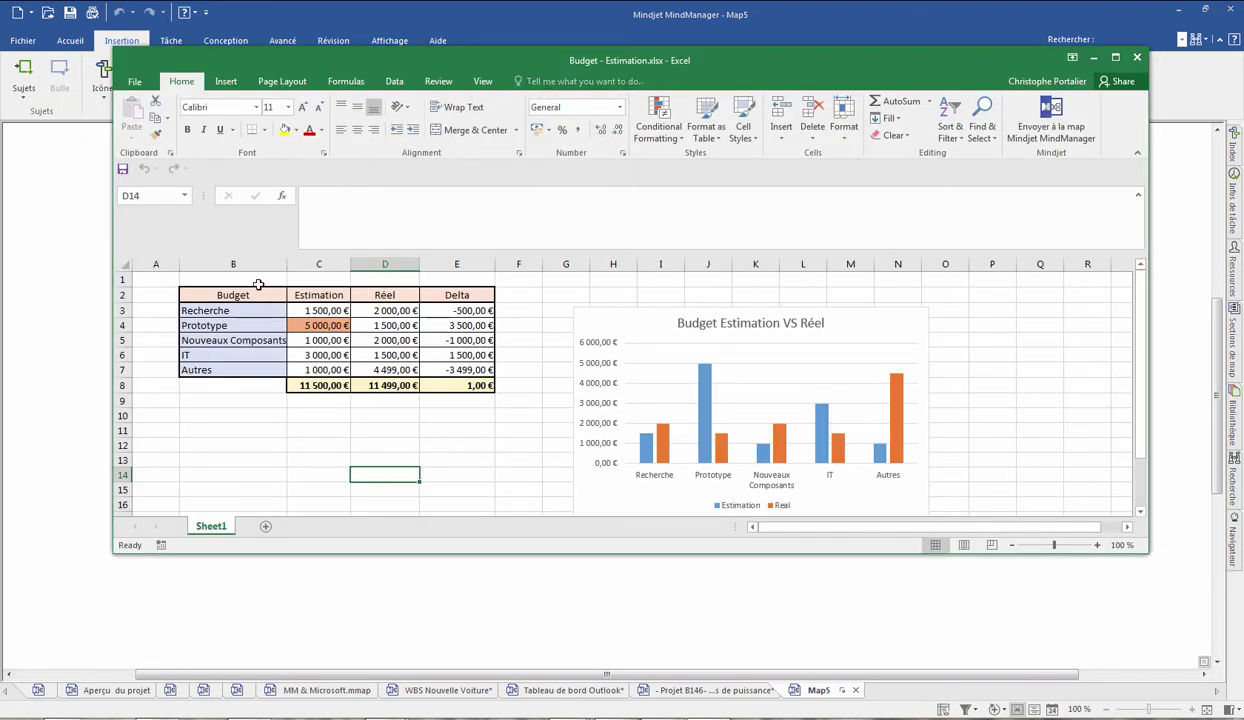
Send the Estimation and Réel data range C2:D7 from Budget - Estimation.xlsx to the new MindManager map.
{"action": "left_click_drag", "start_coordinate": [216, 292], "coordinate": [447, 384]}
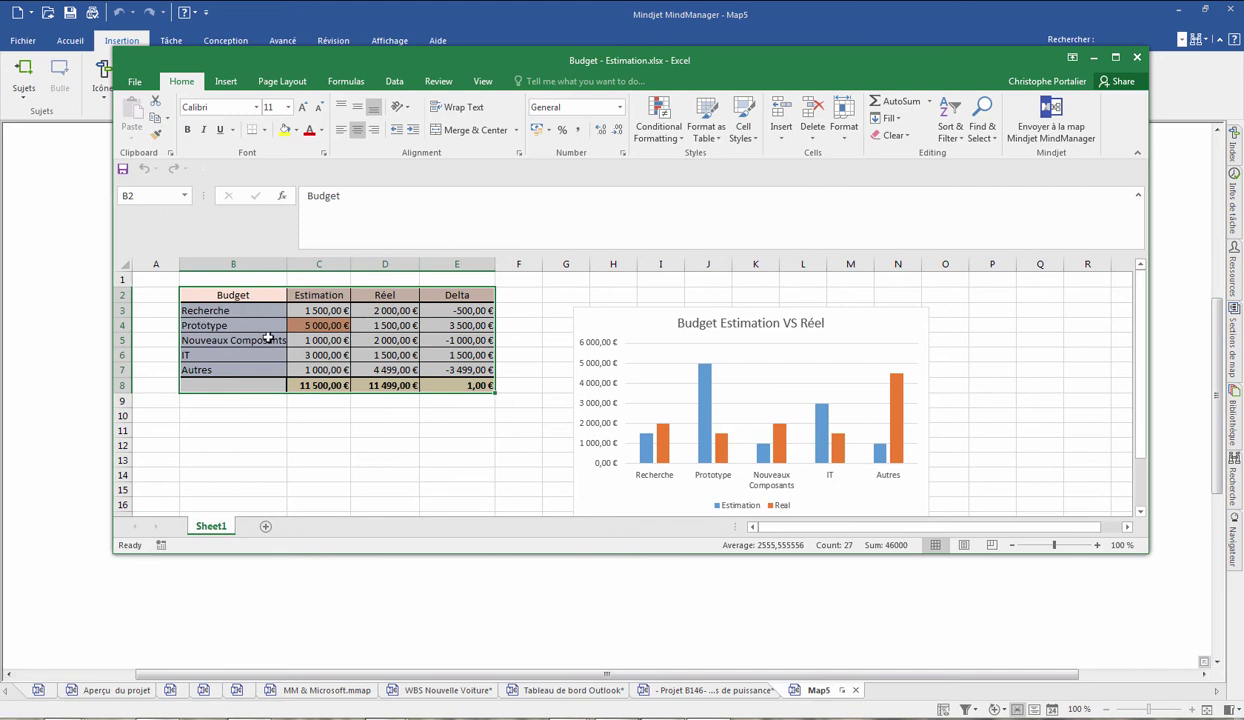
{"action": "left_click", "coordinate": [304, 353]}
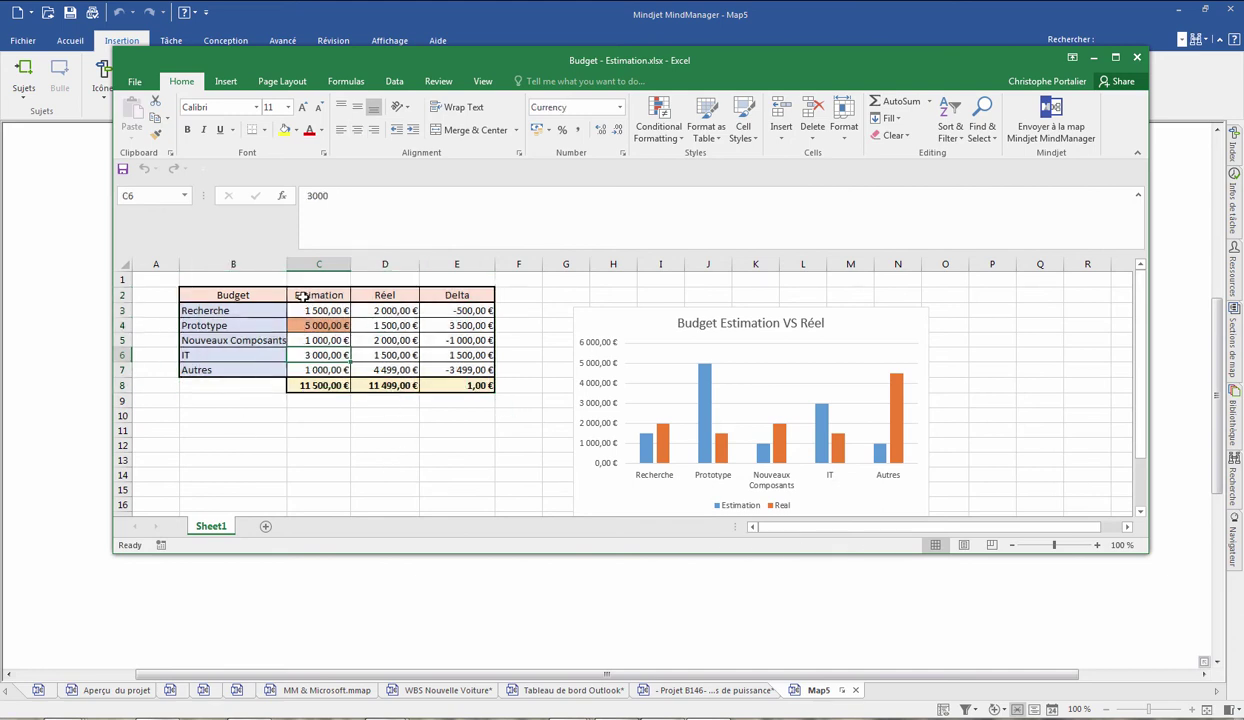
{"action": "left_click_drag", "start_coordinate": [297, 292], "coordinate": [357, 362]}
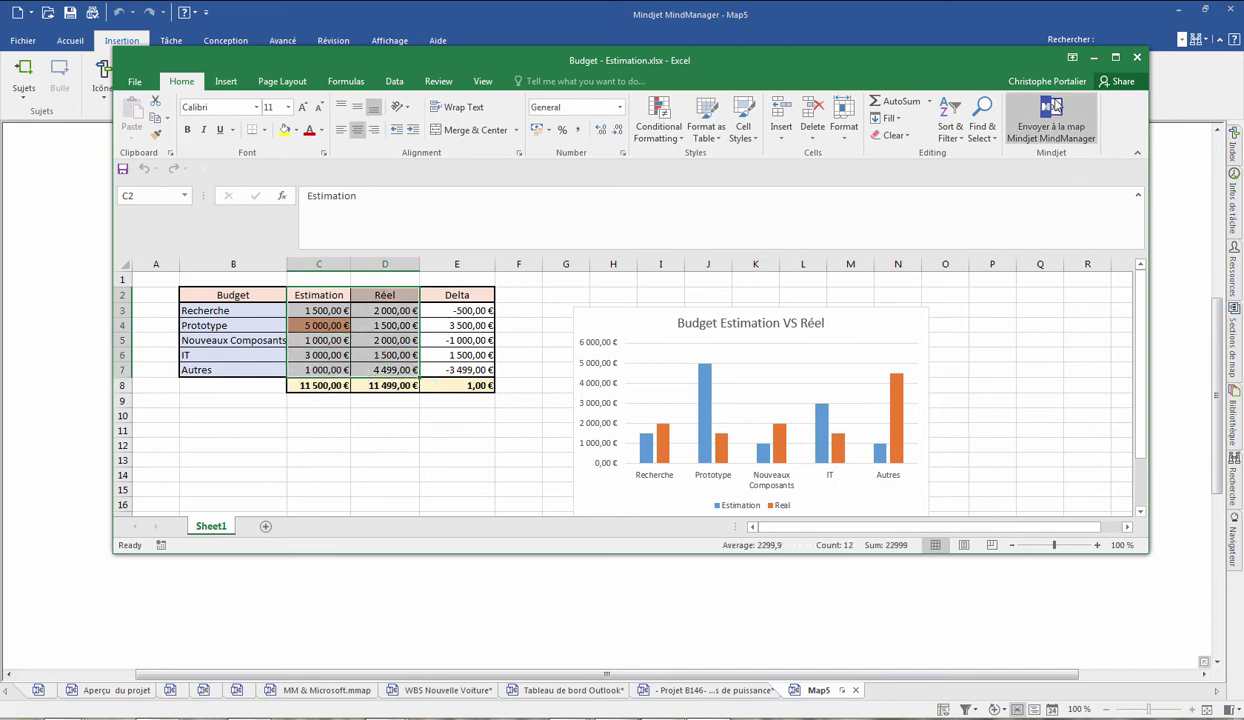
{"action": "left_click", "coordinate": [1054, 106]}
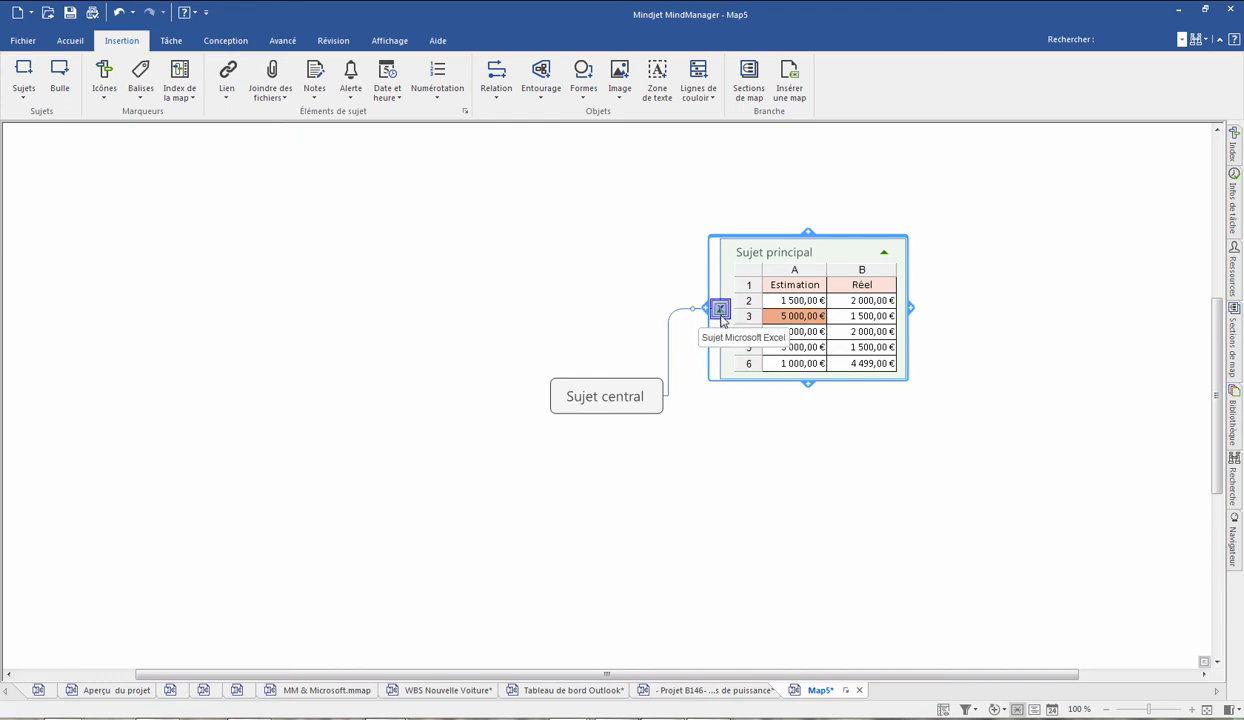
Show the Microsoft Excel topic as a chart of data range A2:B4, grouped by columns.
{"action": "left_click", "coordinate": [872, 440]}
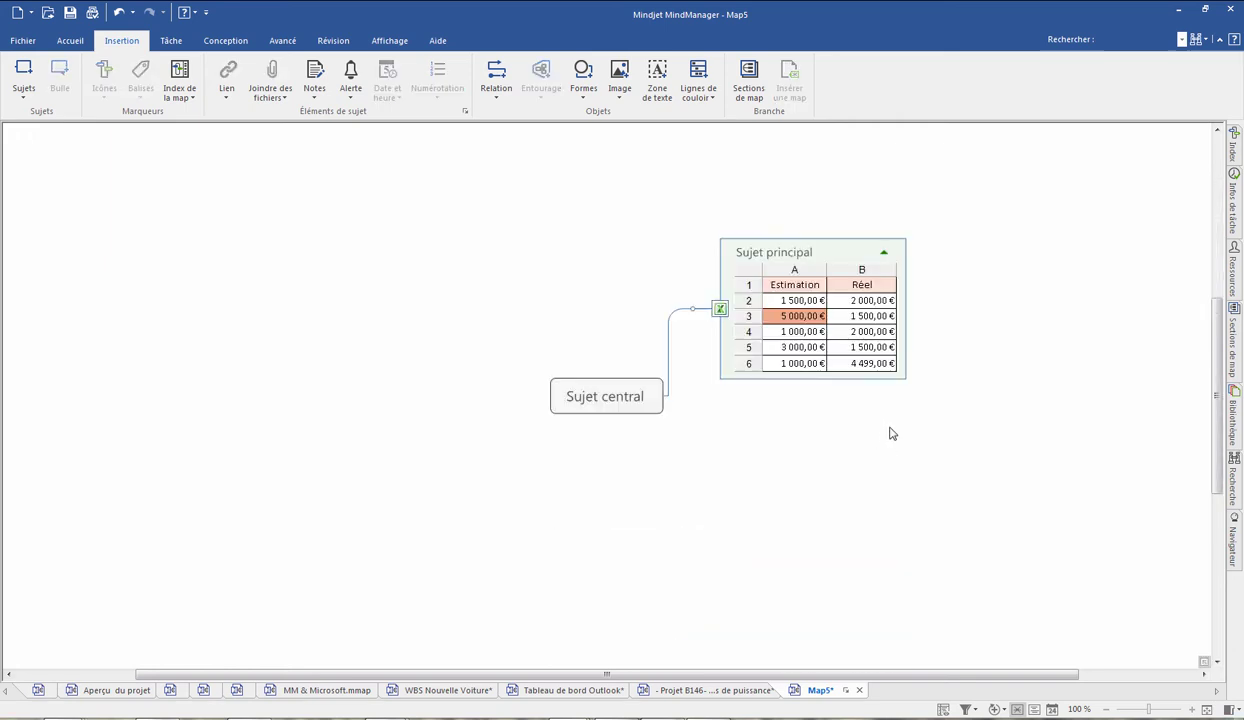
{"action": "scroll", "coordinate": [891, 430], "scroll_direction": "up", "scroll_amount": 5}
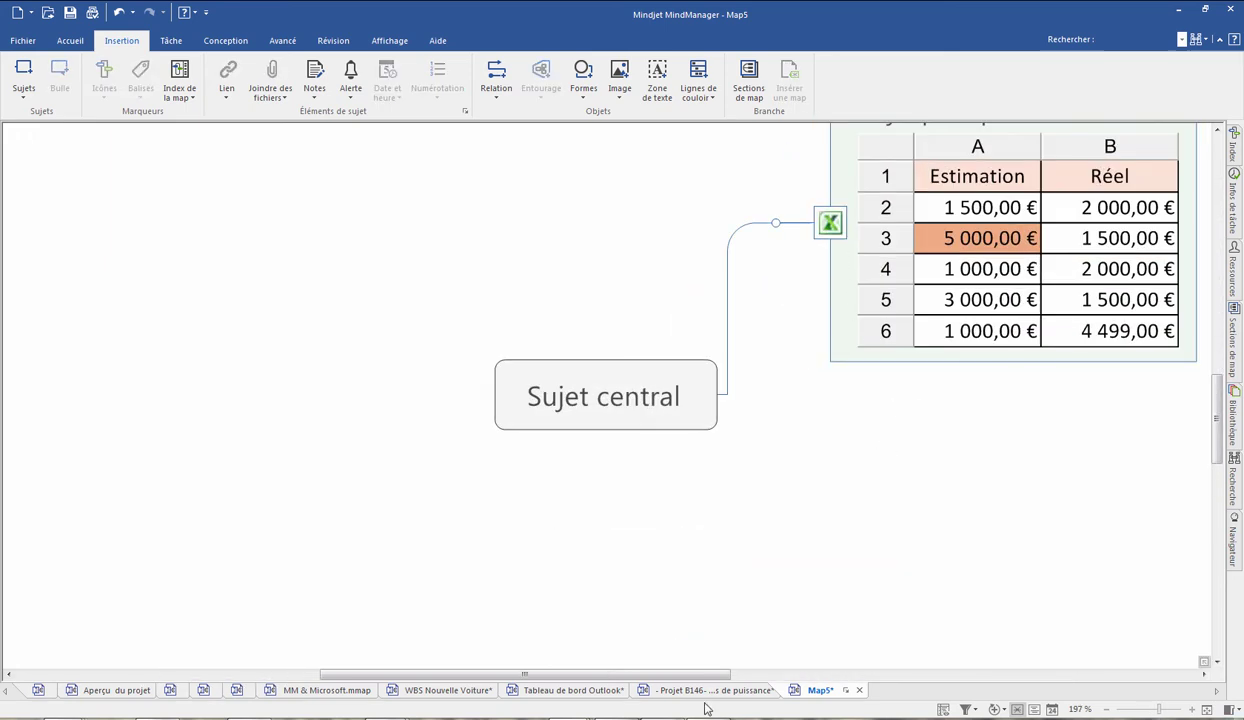
{"action": "left_click_drag", "start_coordinate": [680, 674], "coordinate": [794, 600]}
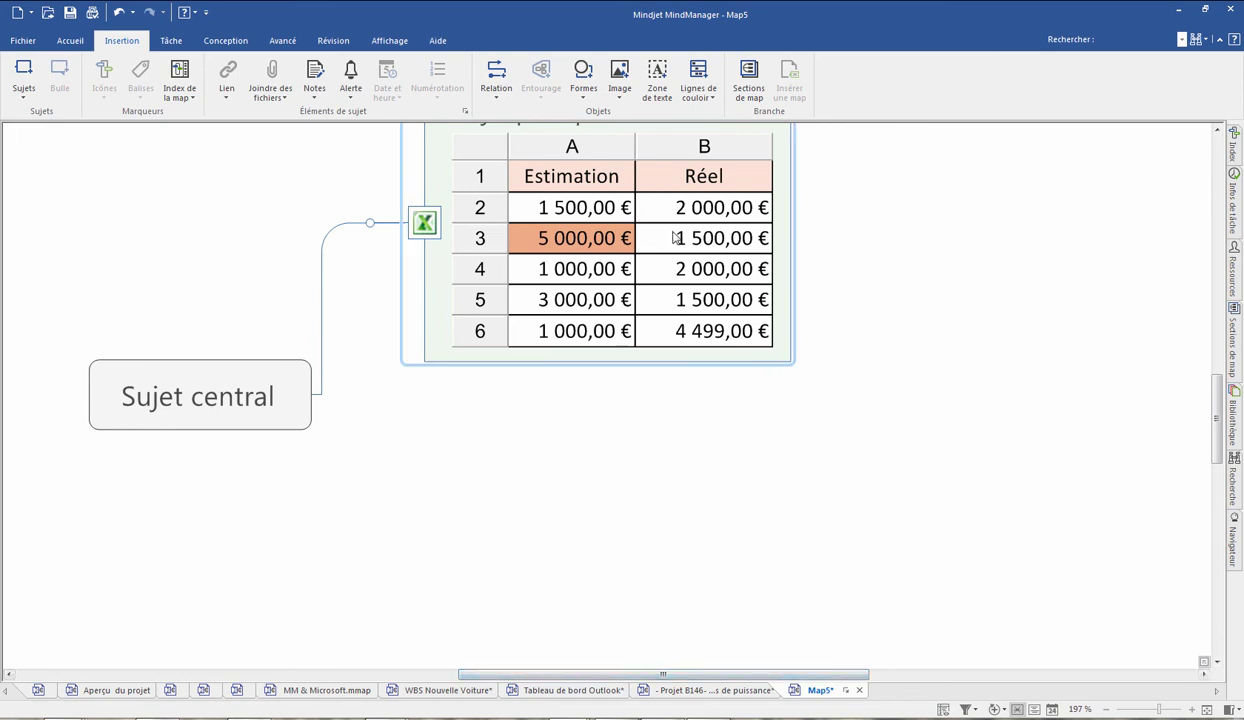
{"action": "left_click", "coordinate": [427, 229]}
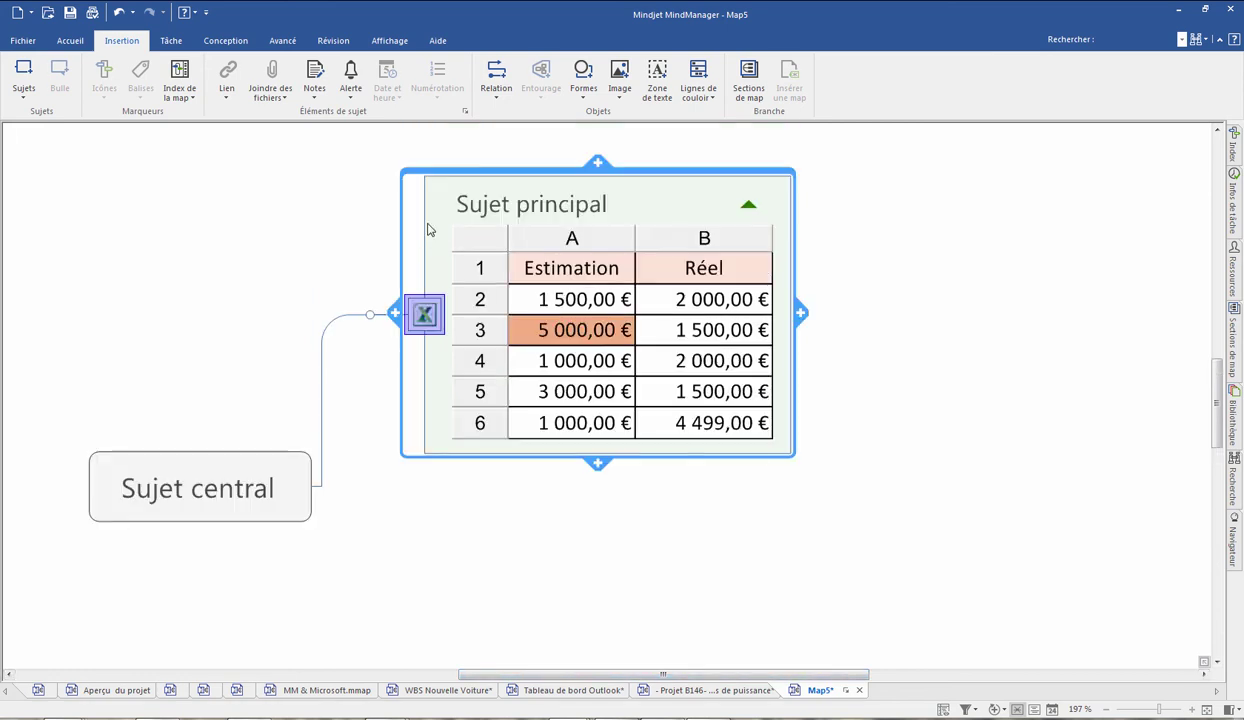
{"action": "right_click", "coordinate": [423, 314]}
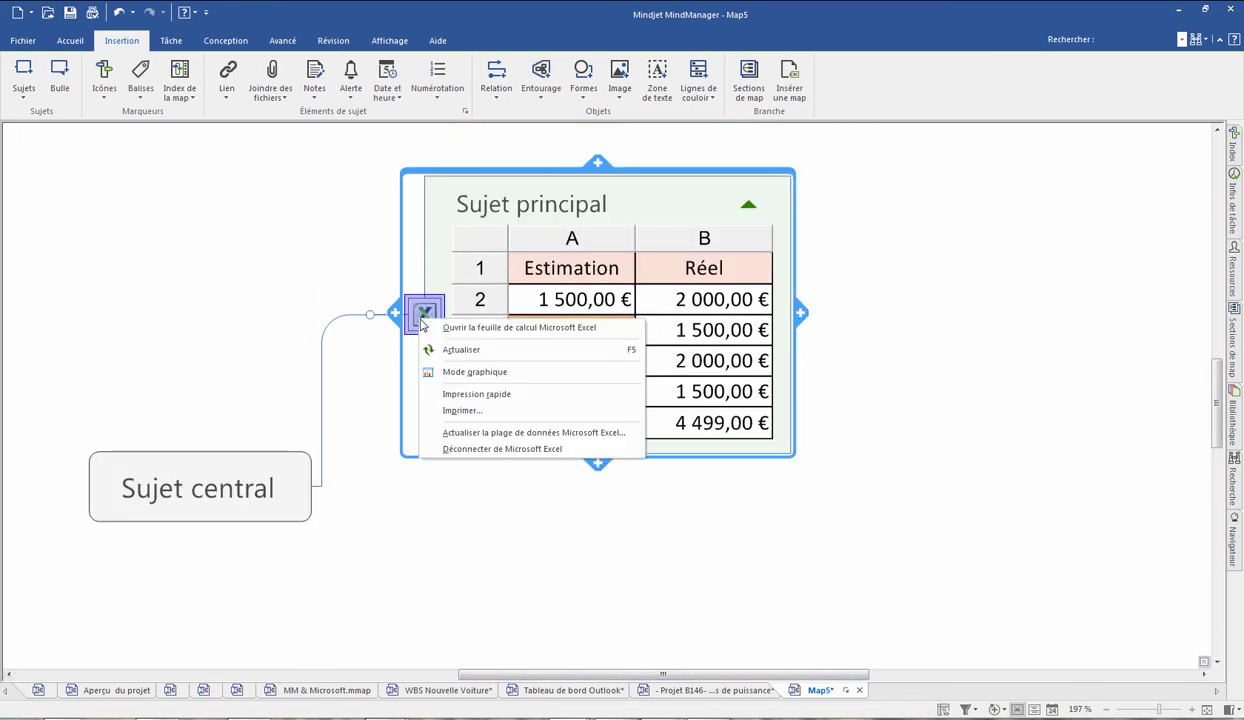
{"action": "left_click", "coordinate": [472, 372]}
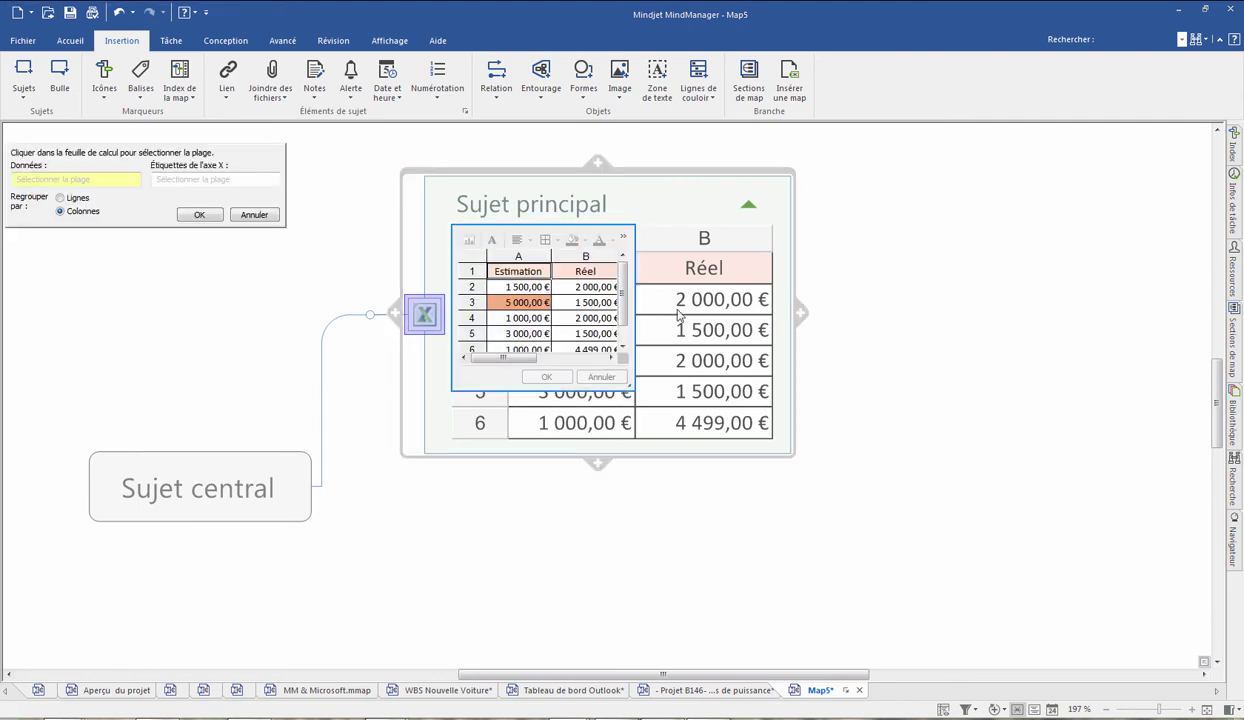
{"action": "left_click_drag", "start_coordinate": [531, 287], "coordinate": [572, 317]}
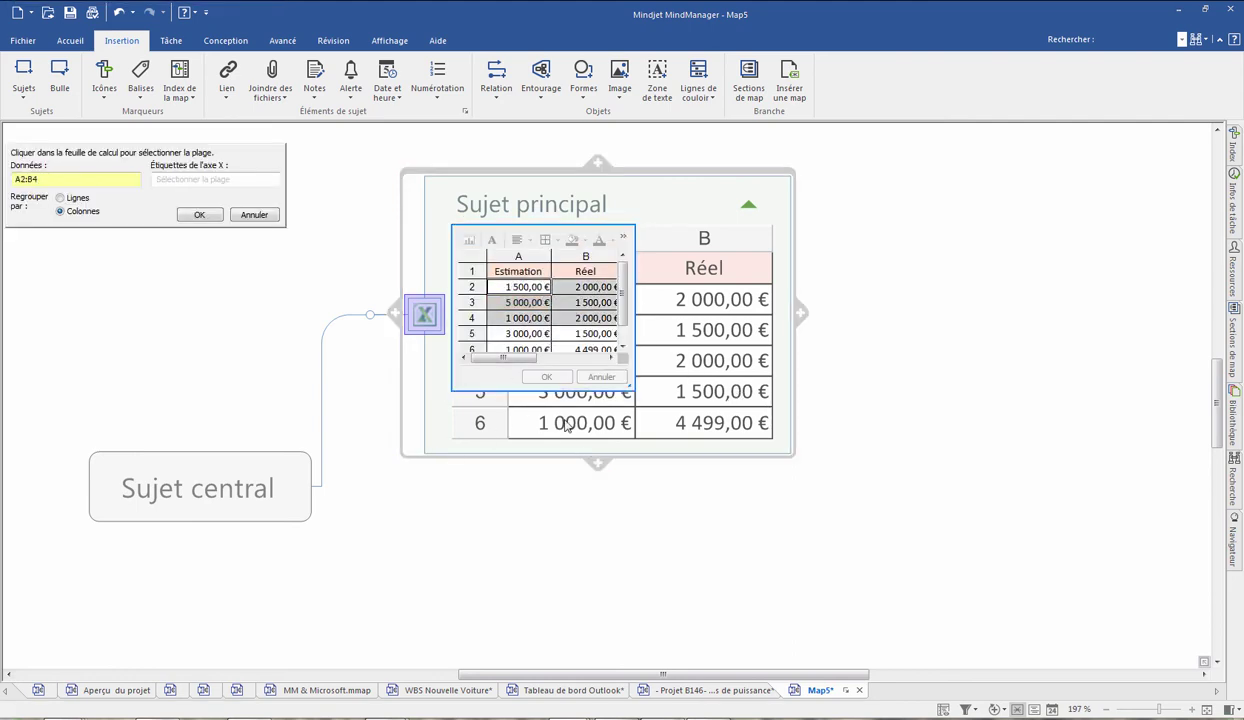
{"action": "left_click", "coordinate": [197, 216]}
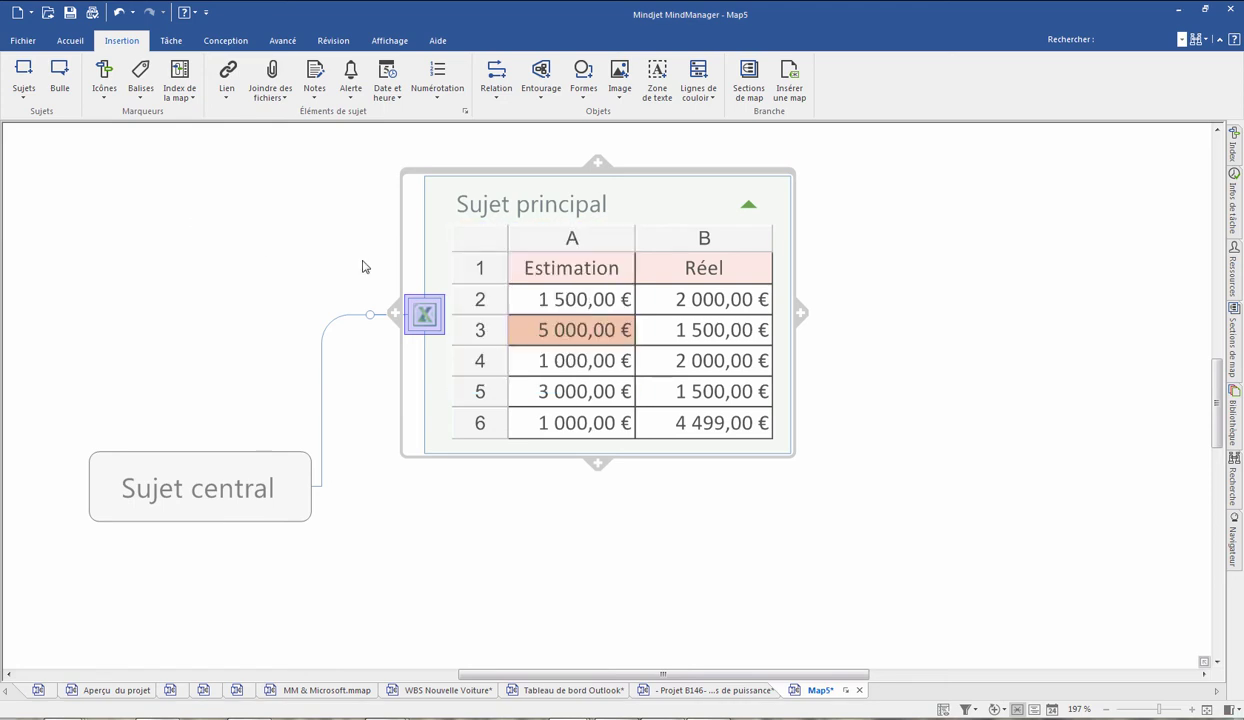
{"action": "left_click_drag", "start_coordinate": [615, 229], "coordinate": [619, 190]}
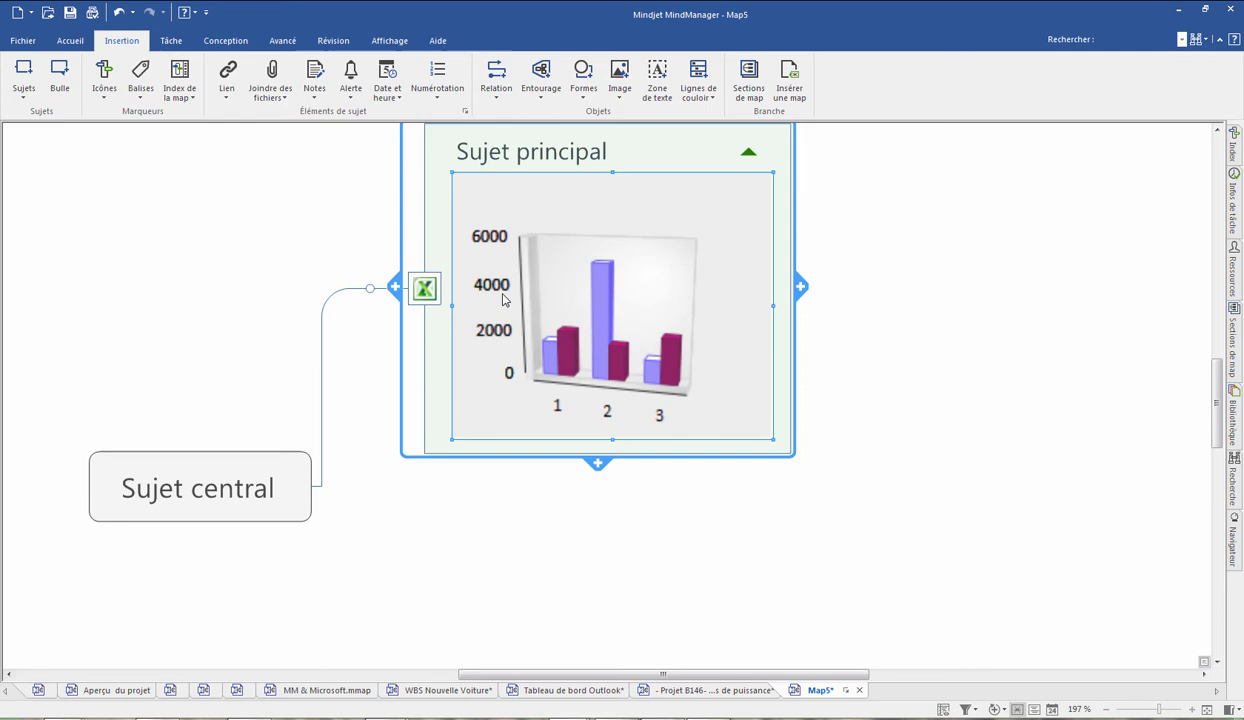
Change the gallery style of the Excel topic's chart to Zone and apply it.
{"action": "right_click", "coordinate": [422, 288]}
{"action": "left_click", "coordinate": [495, 315]}
{"action": "left_click", "coordinate": [592, 287]}
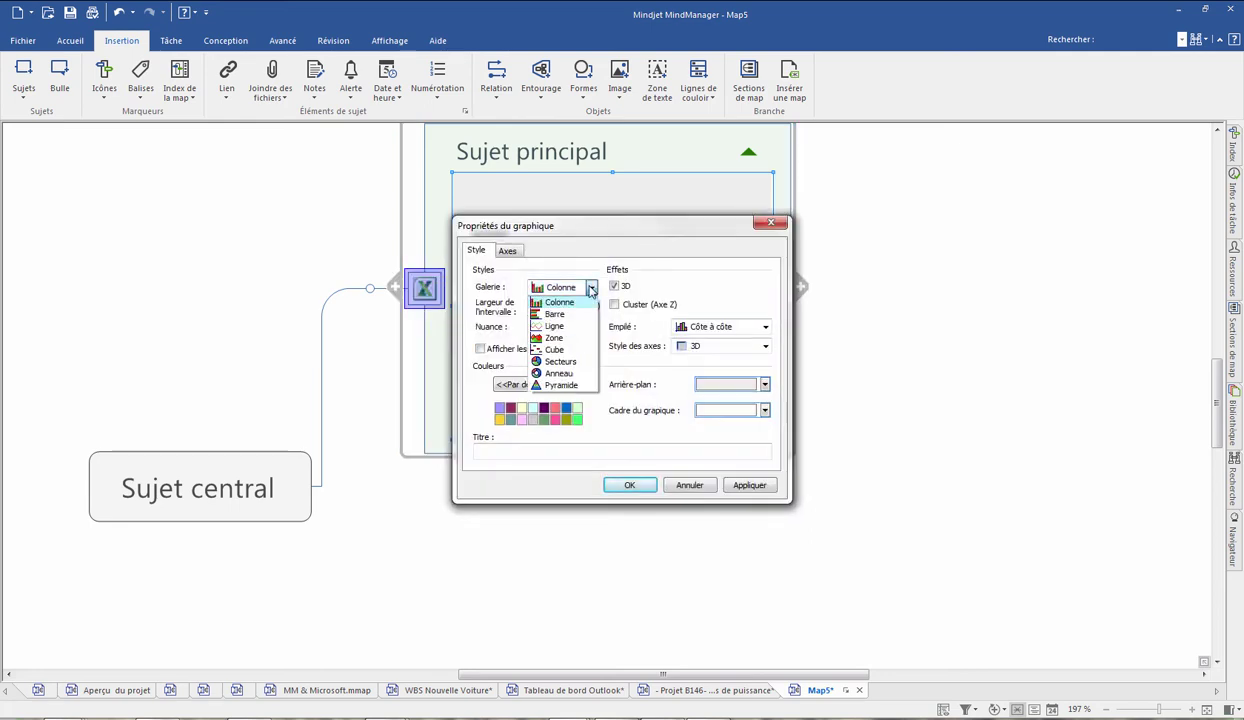
{"action": "left_click", "coordinate": [562, 342]}
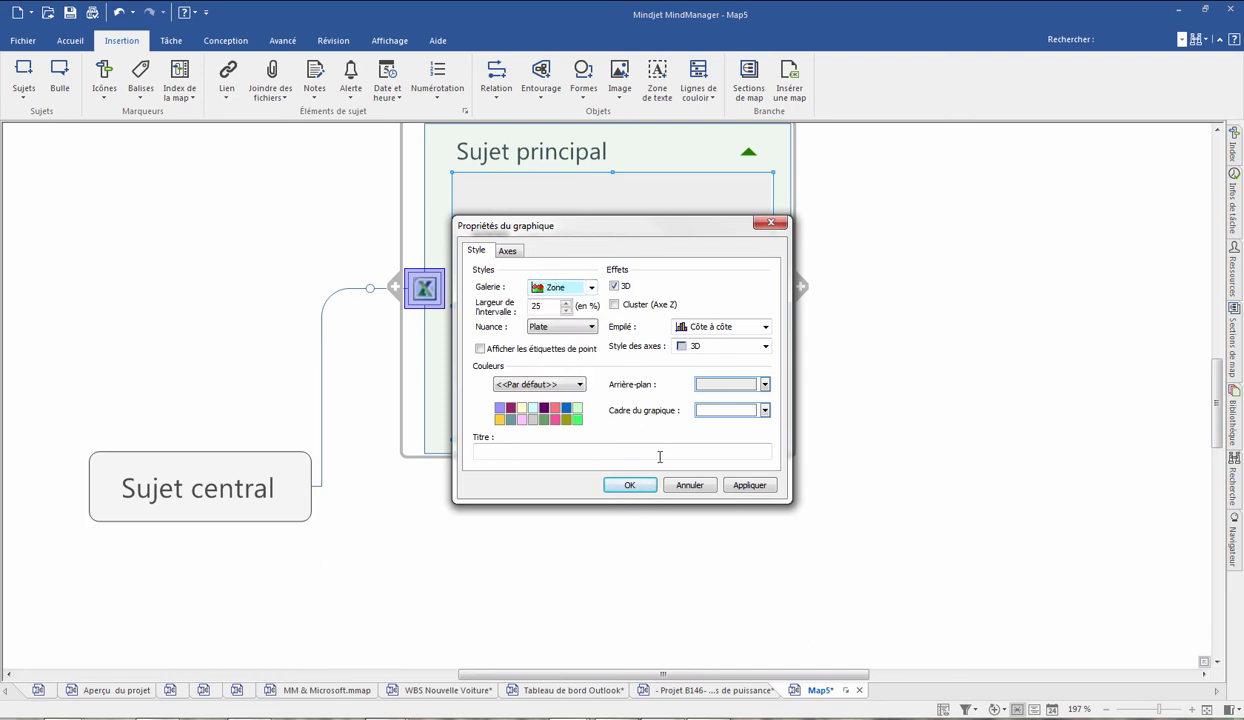
{"action": "left_click", "coordinate": [729, 486]}
{"action": "left_click", "coordinate": [627, 485]}
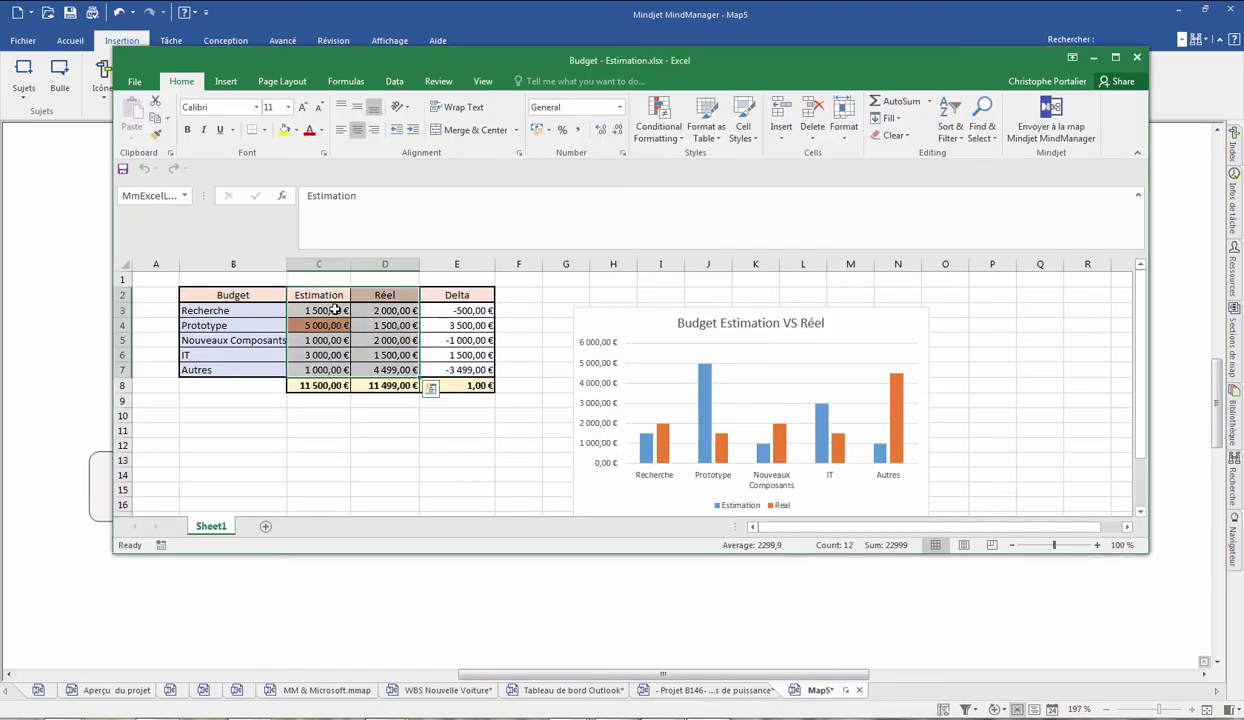
Set the Recherche estimation in cell C3 of the budget workbook to 111500, save the workbook and return to the map.
{"action": "left_click", "coordinate": [326, 311]}
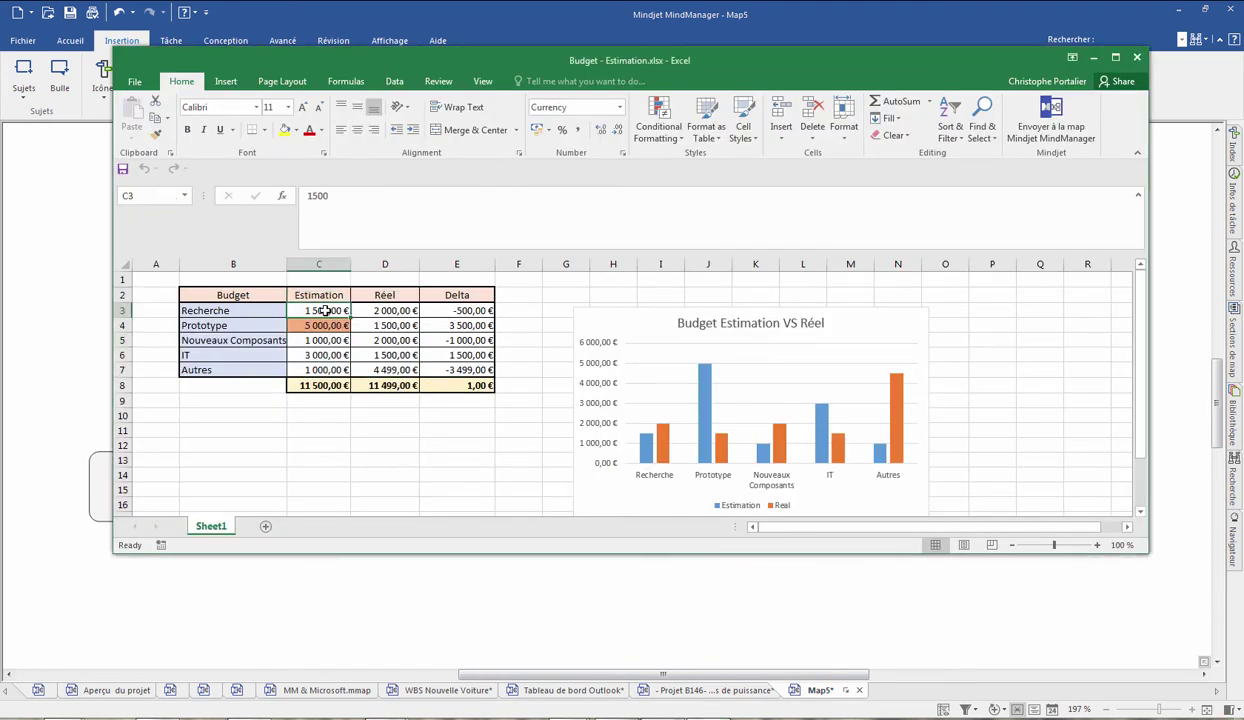
{"action": "double_click", "coordinate": [326, 311]}
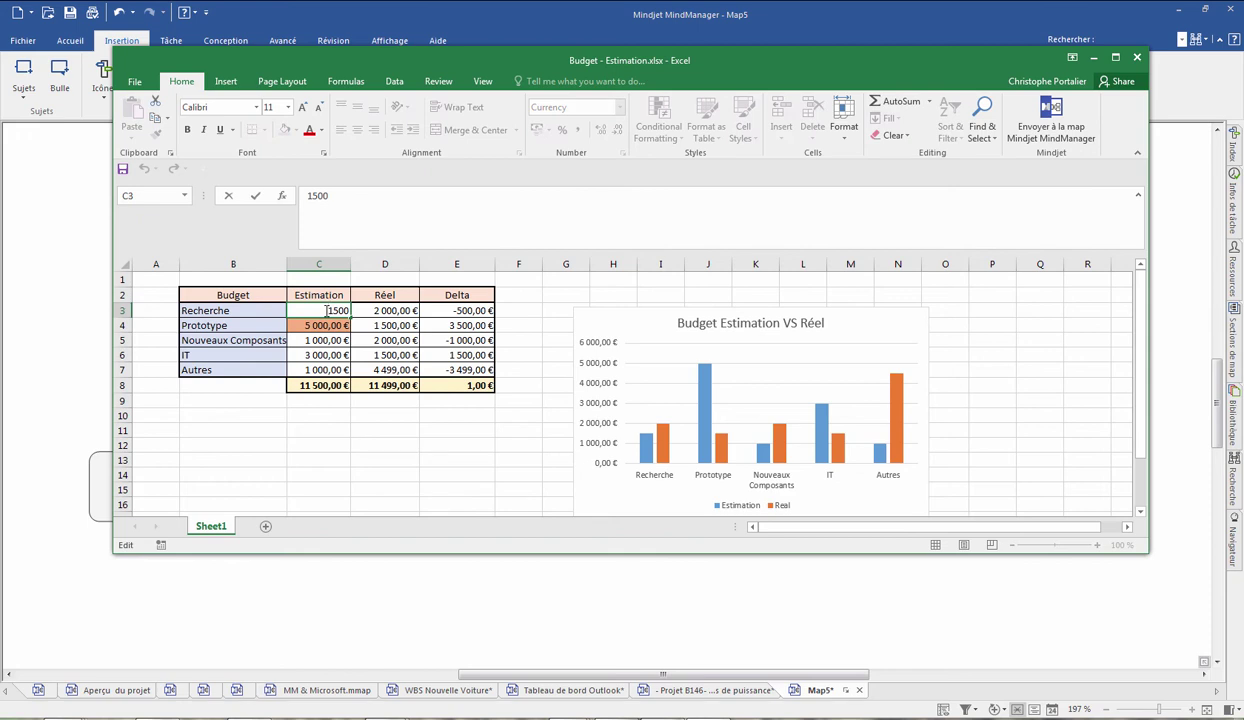
{"action": "type", "text": "11"}
{"action": "left_click", "coordinate": [366, 488]}
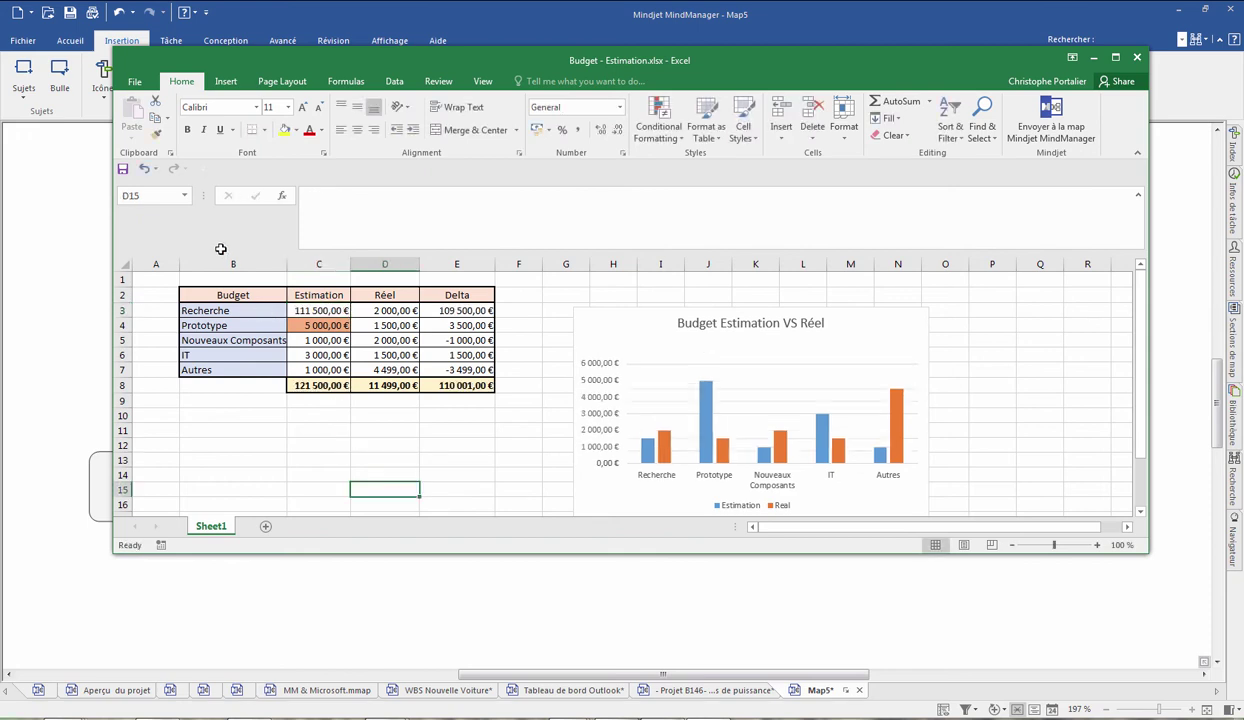
{"action": "left_click", "coordinate": [134, 82]}
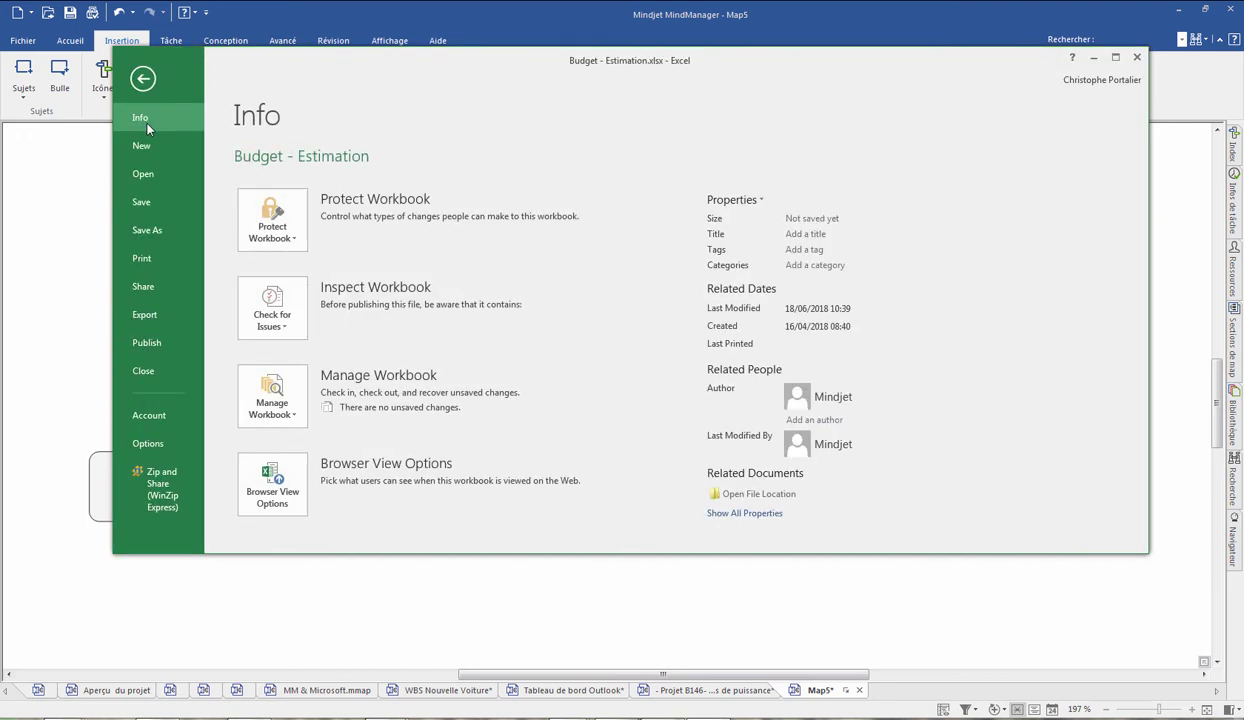
{"action": "left_click", "coordinate": [150, 200]}
{"action": "left_click", "coordinate": [62, 186]}
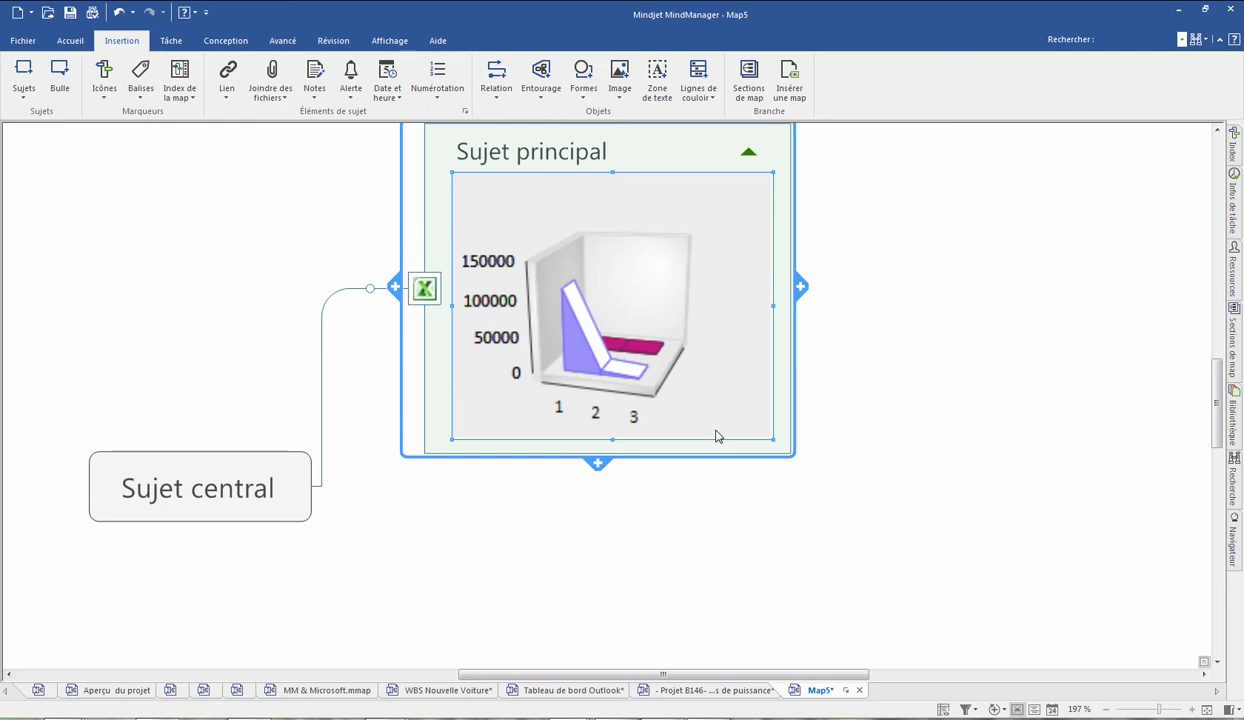
In the Projet B146 map, collapse the "Équipe" branch and expand the "Agenda (WBS)" branch down to its phases.
{"action": "left_click", "coordinate": [705, 690]}
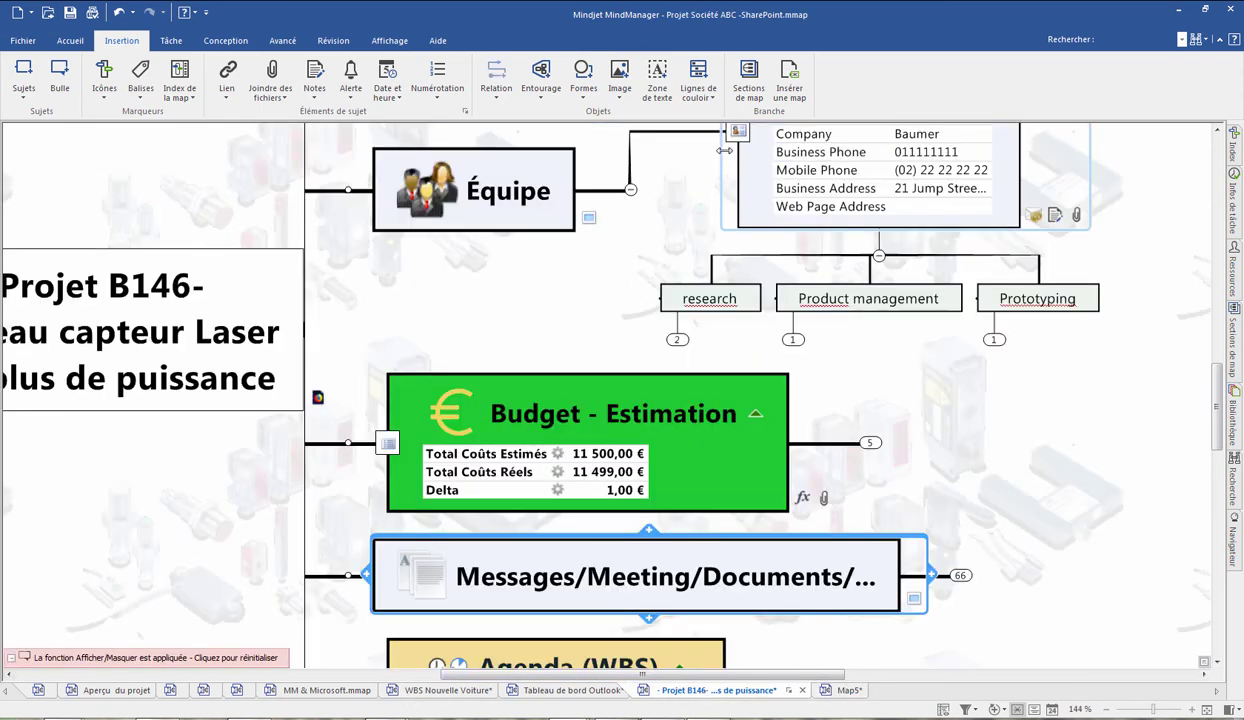
{"action": "left_click", "coordinate": [630, 190]}
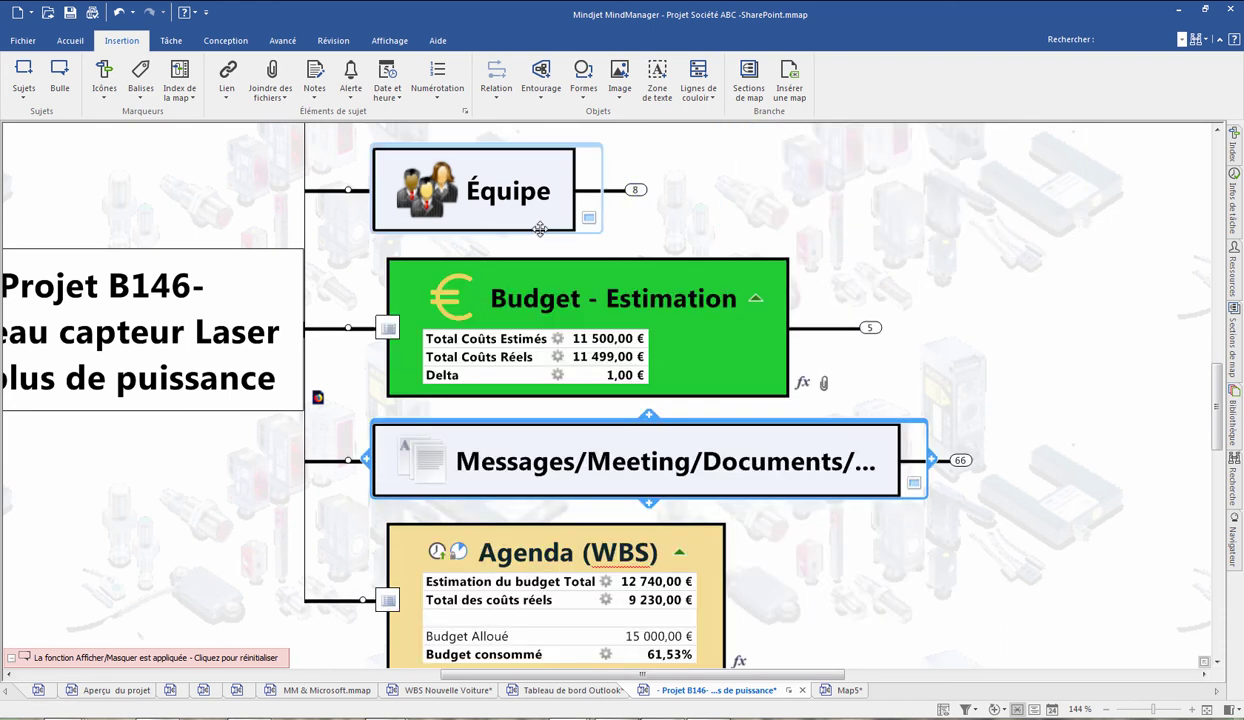
{"action": "scroll", "coordinate": [525, 225], "scroll_direction": "down", "scroll_amount": 3}
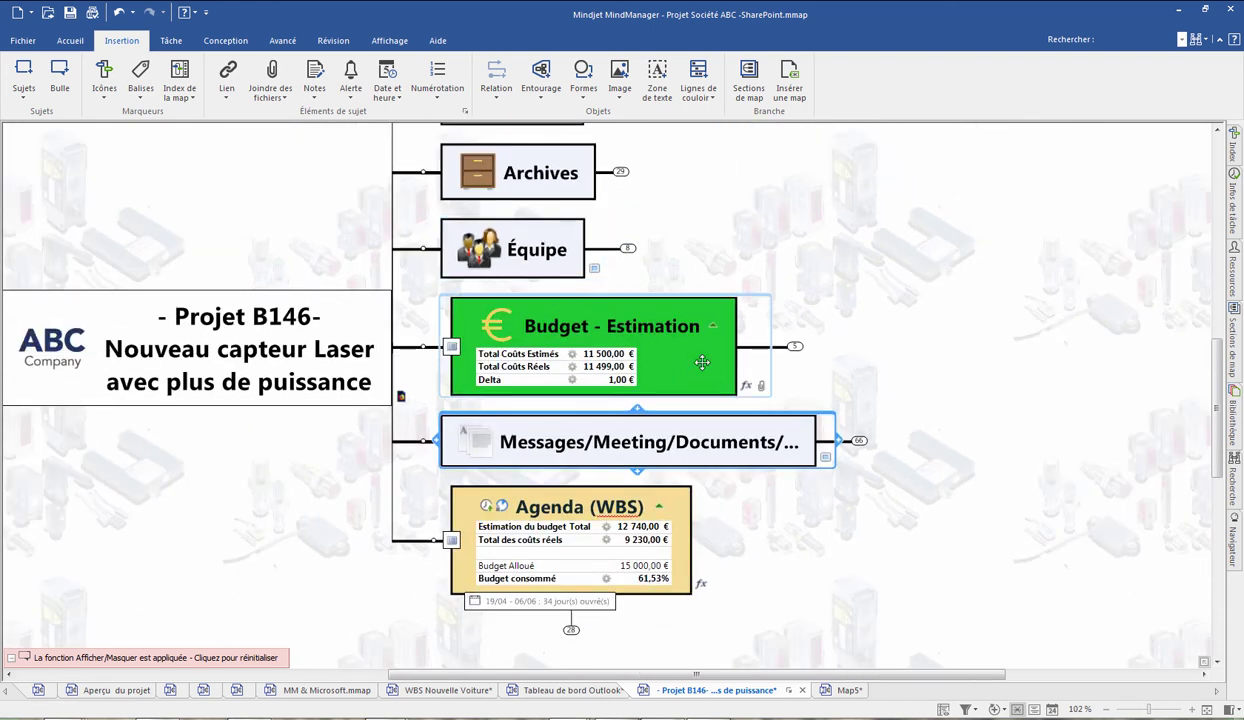
{"action": "left_click", "coordinate": [571, 629]}
{"action": "scroll", "coordinate": [908, 374], "scroll_direction": "down", "scroll_amount": 1}
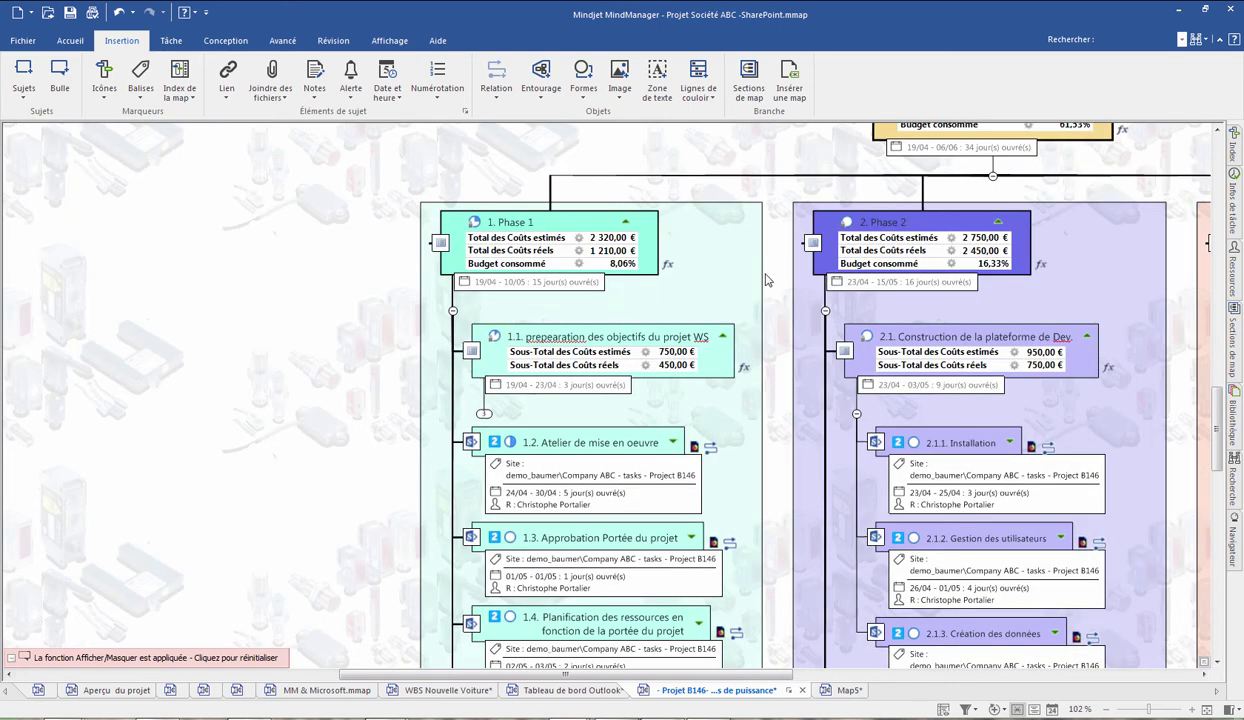
{"action": "scroll", "coordinate": [740, 300], "scroll_direction": "up", "scroll_amount": 2}
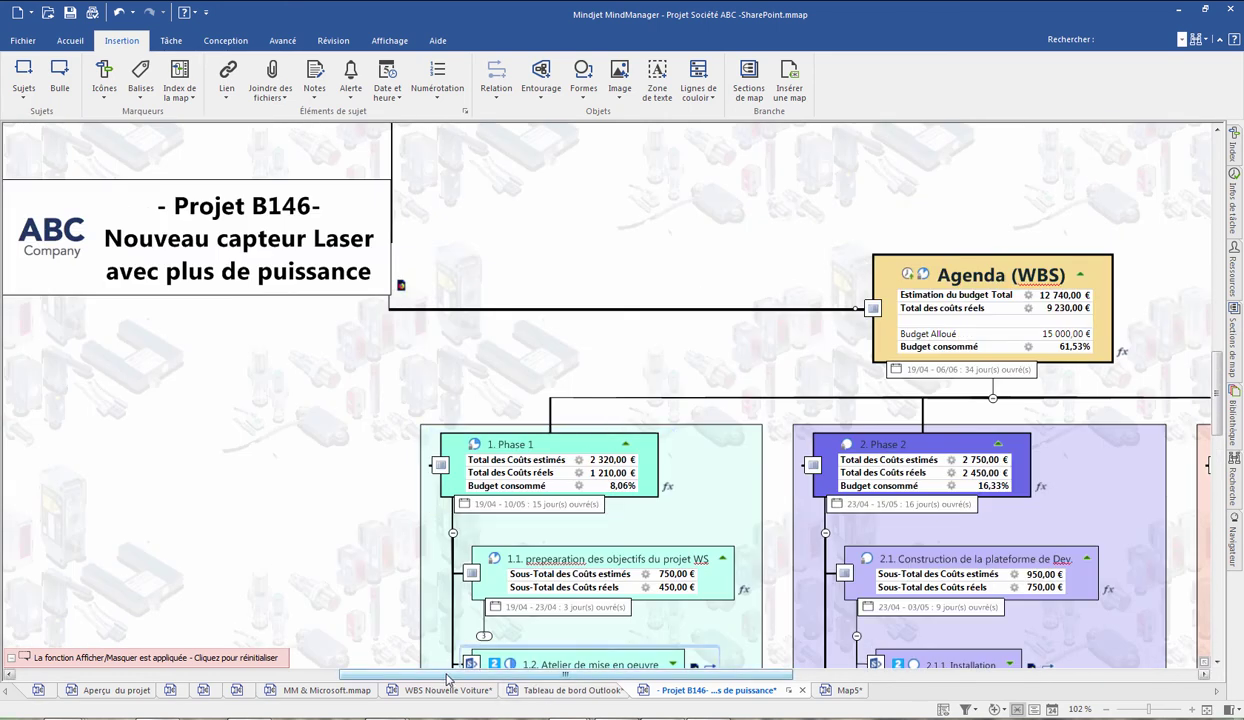
{"action": "left_click_drag", "start_coordinate": [447, 679], "coordinate": [529, 679]}
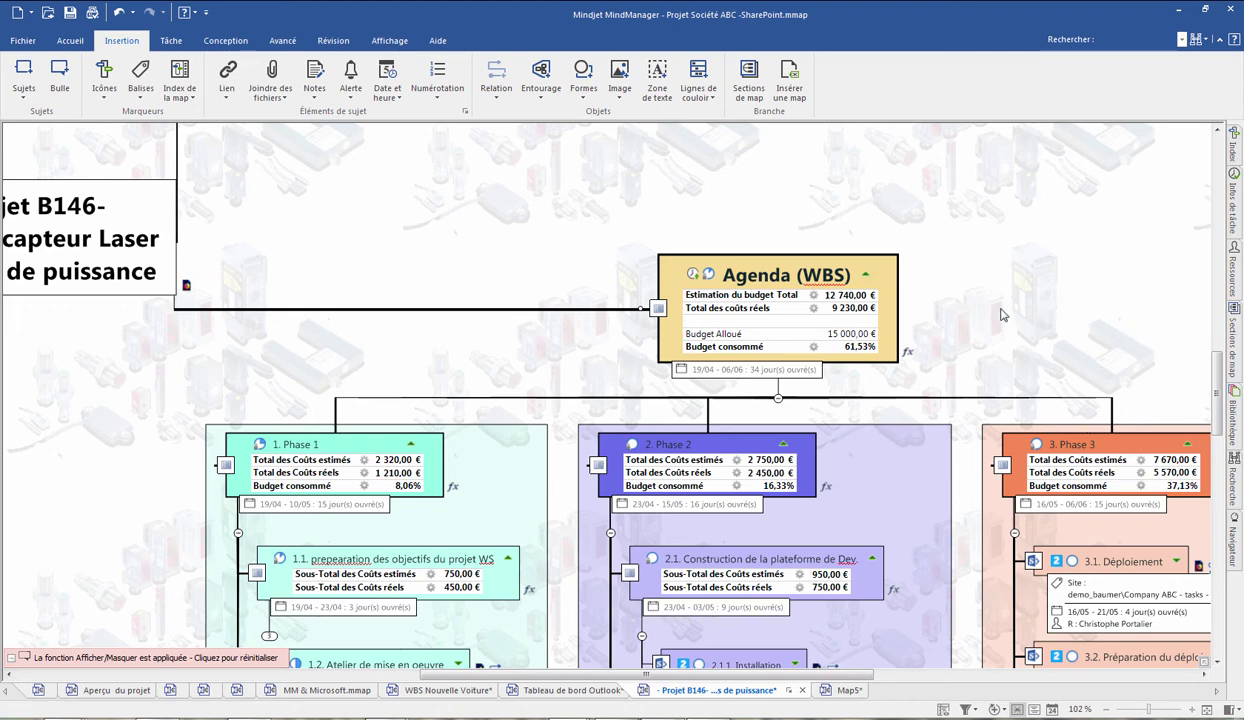
Send the "Agenda (WBS)" branch to a new CSV spreadsheet saved as "Agenda (WBS) (2).csv" in the 2018-06-20-Webinar-Microsoft folder.
{"action": "mouse_move", "coordinate": [708, 370]}
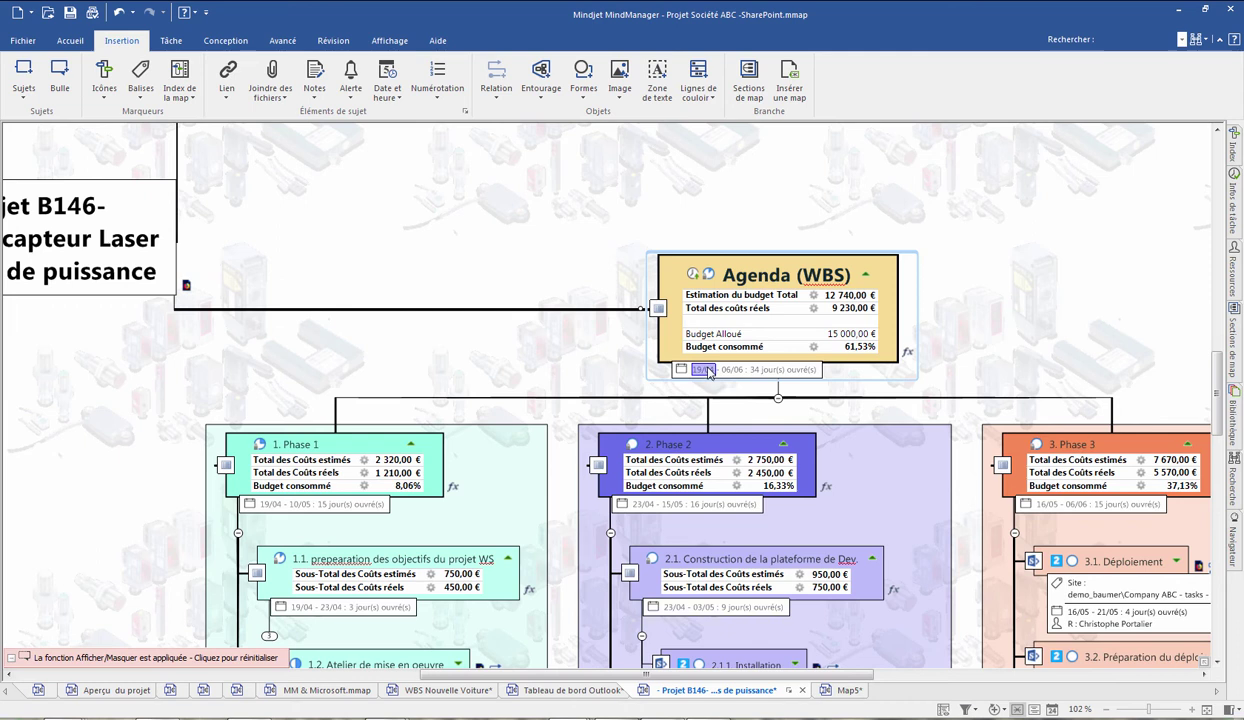
{"action": "left_click", "coordinate": [744, 282]}
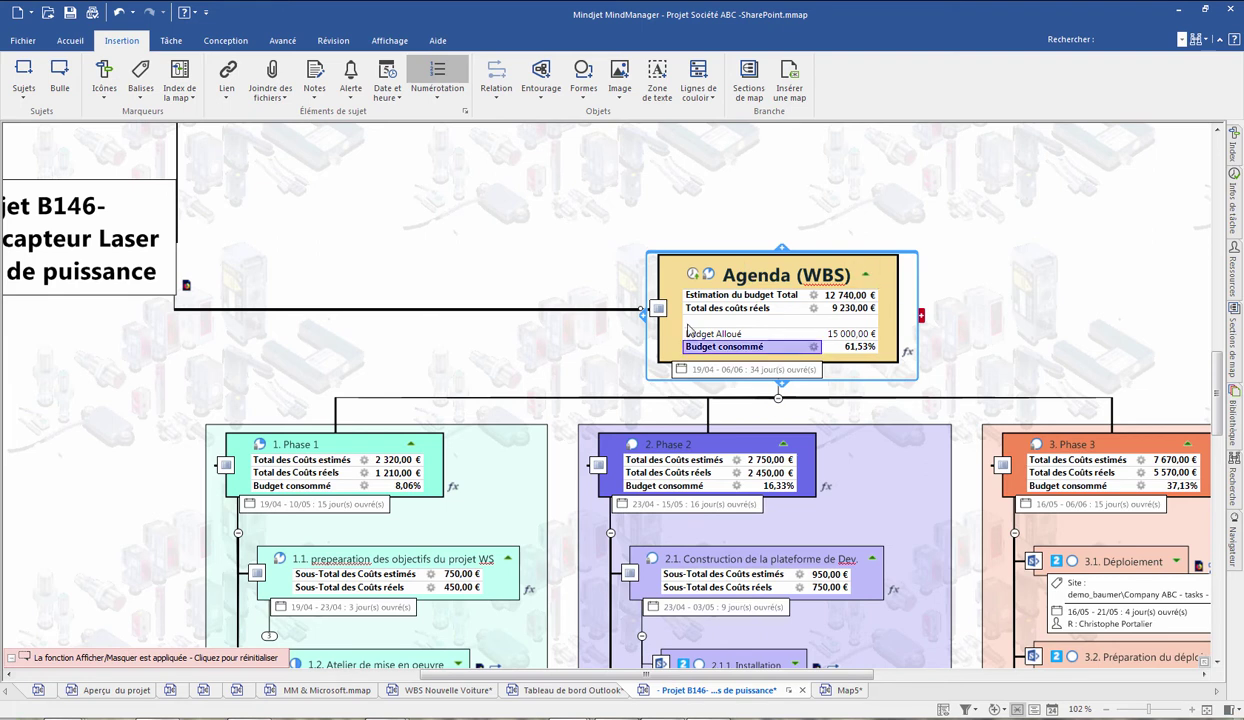
{"action": "right_click", "coordinate": [788, 280]}
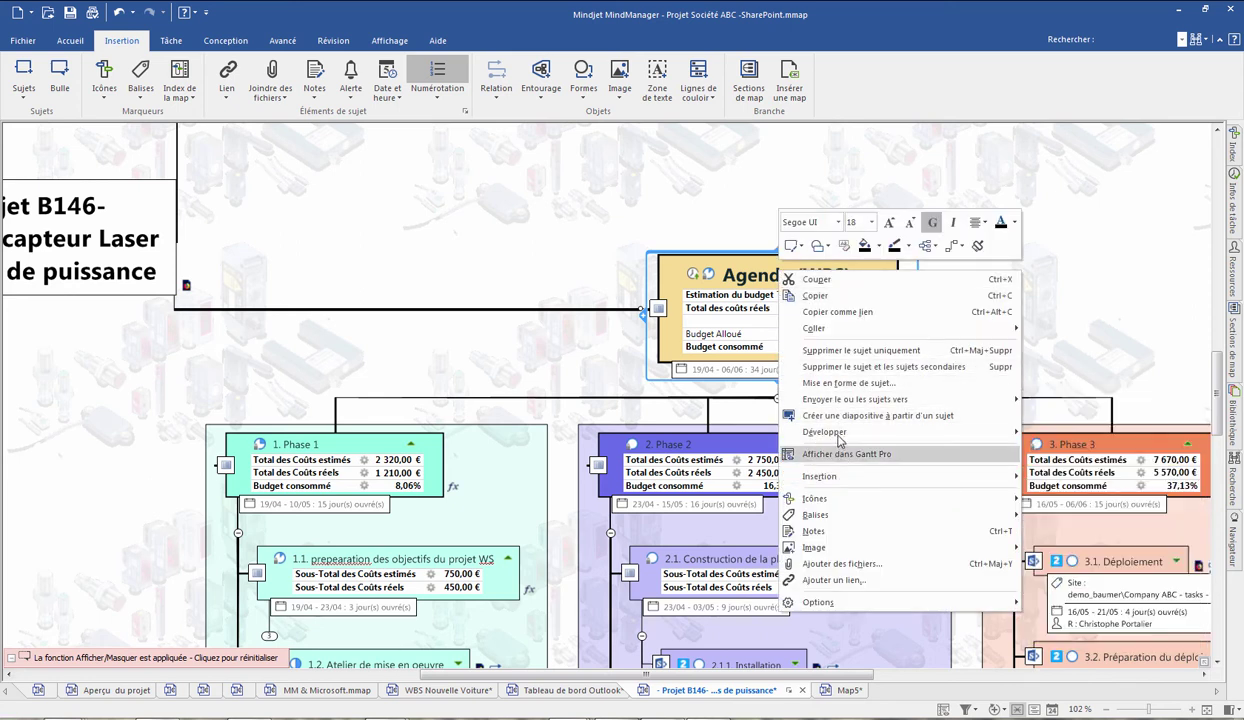
{"action": "mouse_move", "coordinate": [843, 401]}
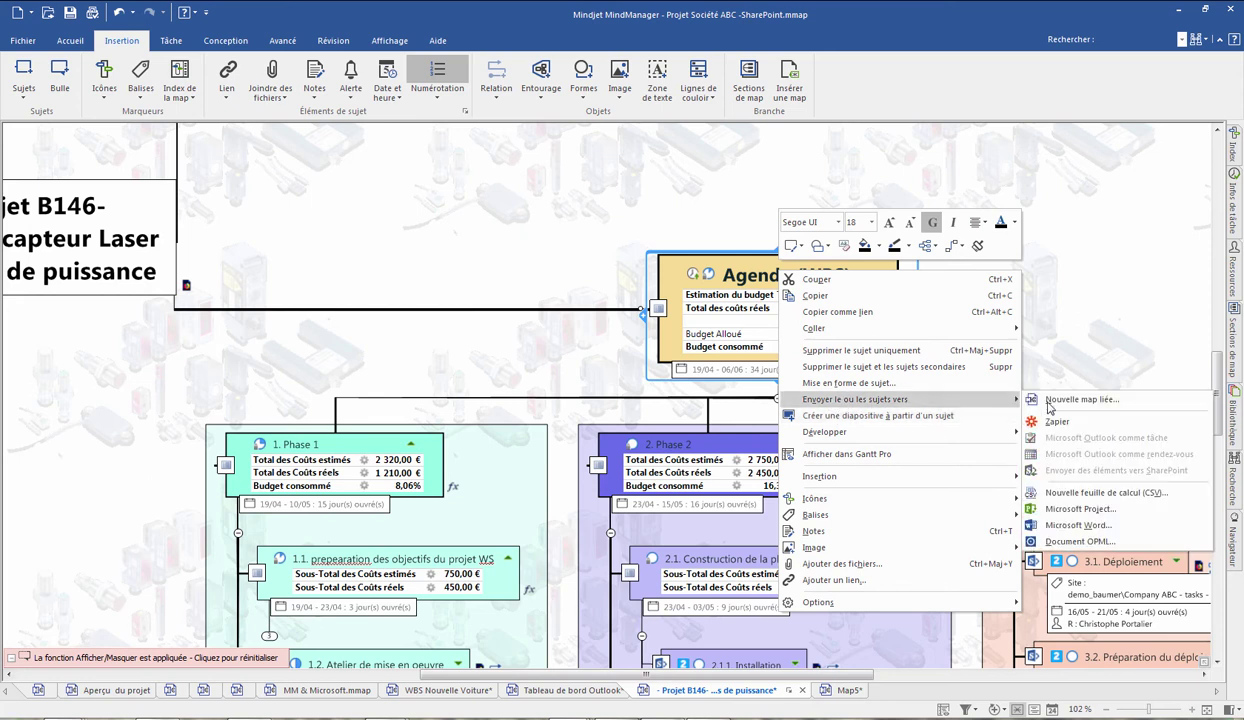
{"action": "left_click", "coordinate": [1087, 495]}
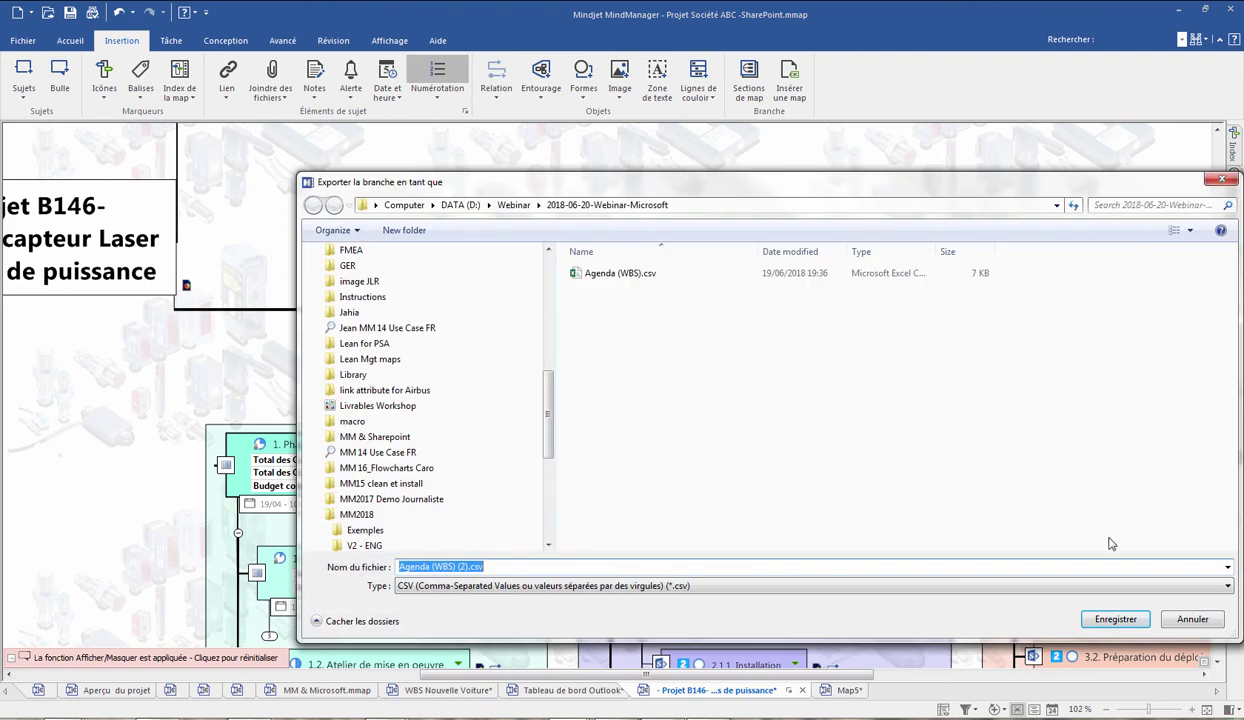
{"action": "left_click", "coordinate": [1112, 619]}
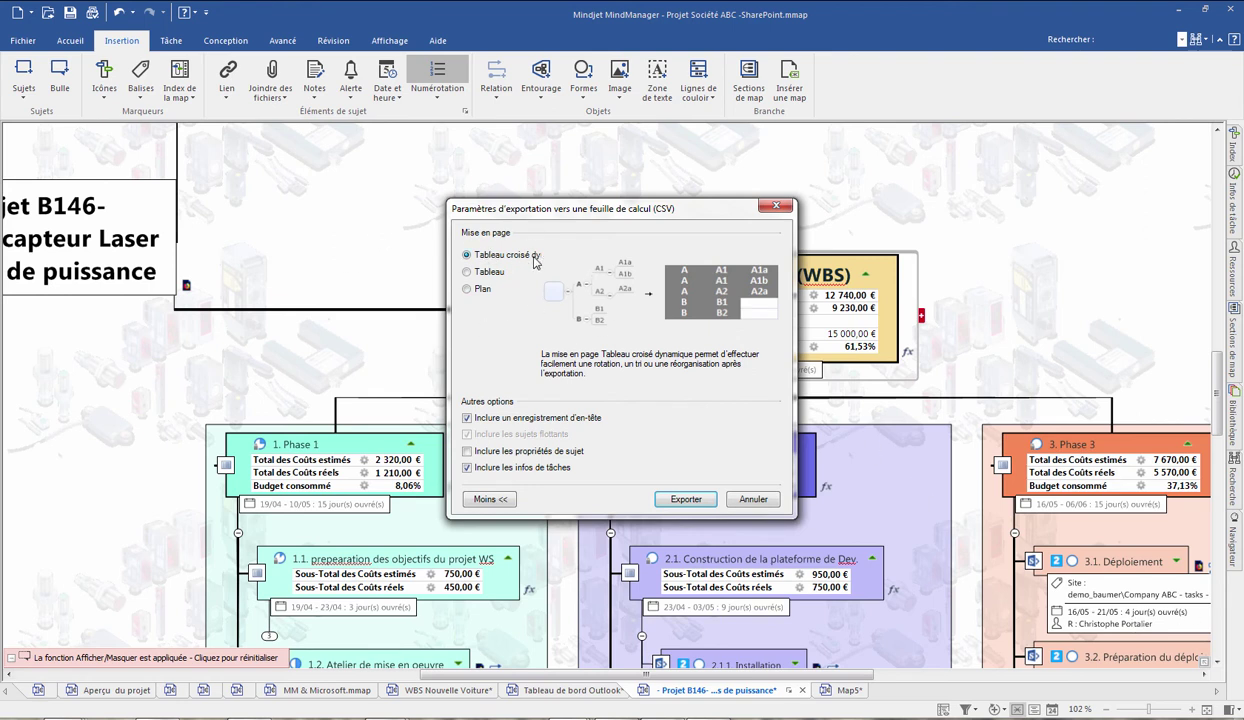
Preview the Plan and Tableau layouts, then export the CSV with the pivot table layout (Tableau croisé dynamique) and topic properties included.
{"action": "left_click", "coordinate": [466, 289]}
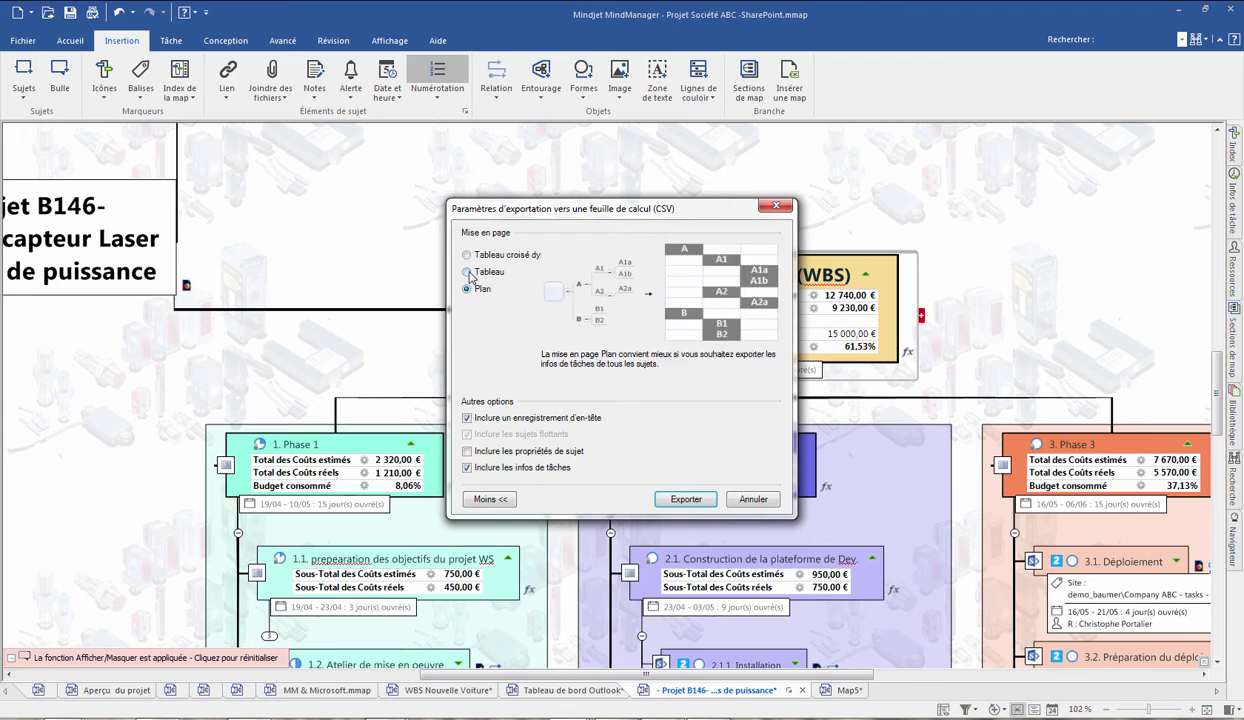
{"action": "left_click", "coordinate": [466, 272]}
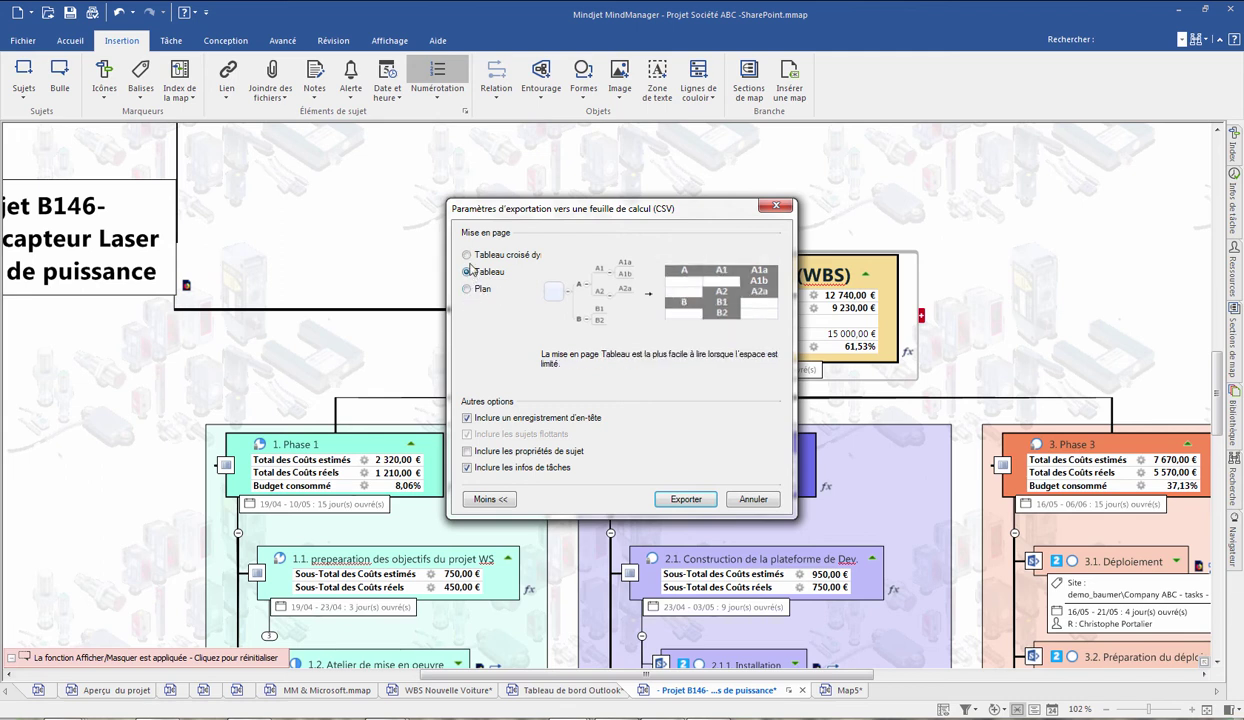
{"action": "left_click", "coordinate": [466, 255]}
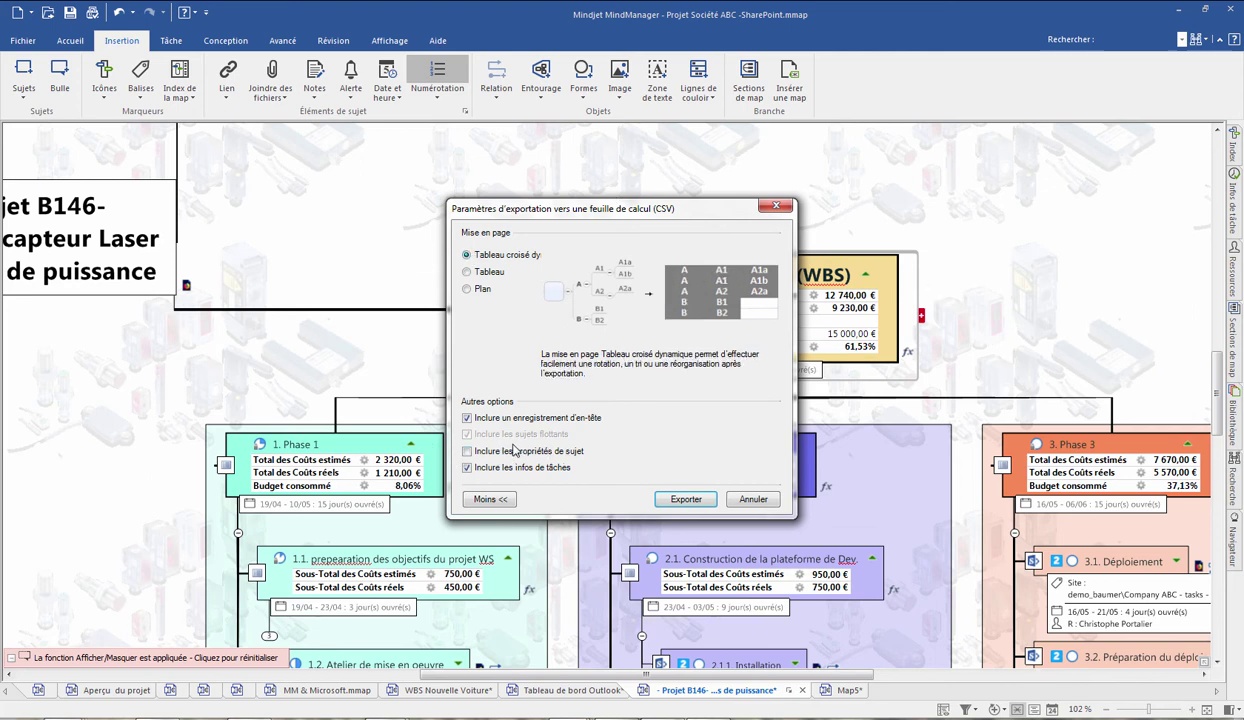
{"action": "left_click", "coordinate": [470, 452]}
{"action": "left_click", "coordinate": [696, 507]}
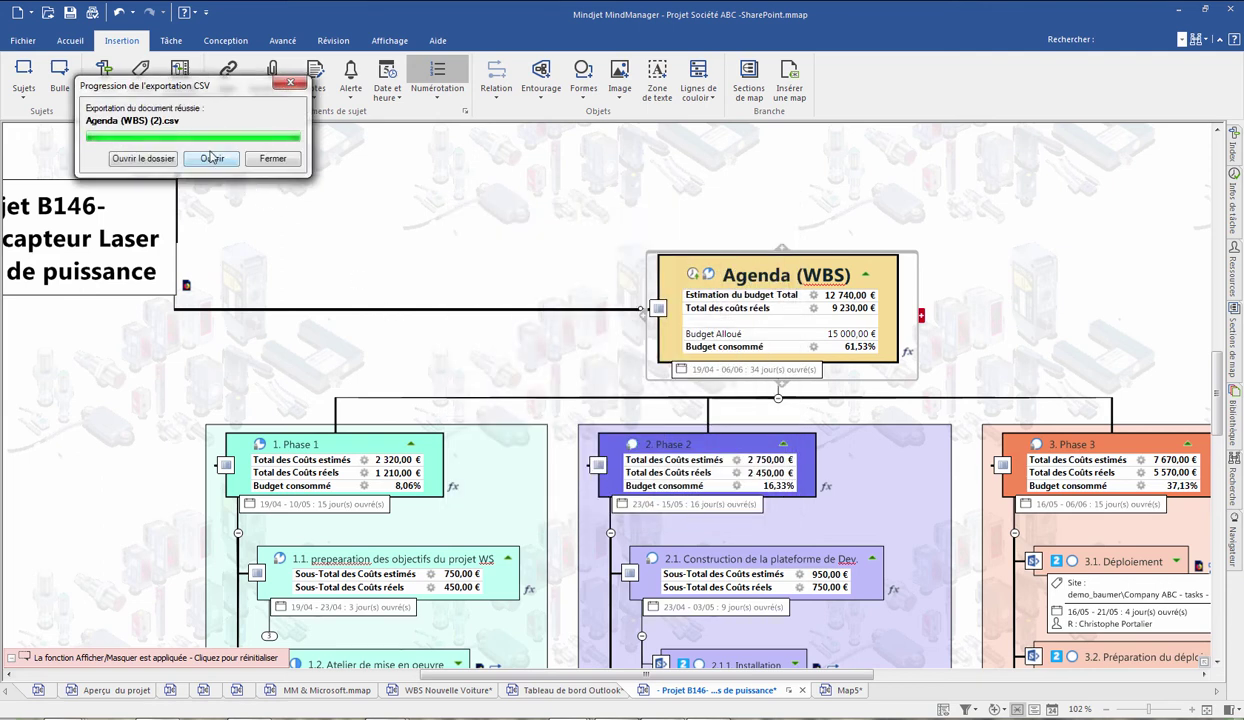
Open the exported CSV in Excel, maximize its window and widen date column G.
{"action": "left_click", "coordinate": [212, 159]}
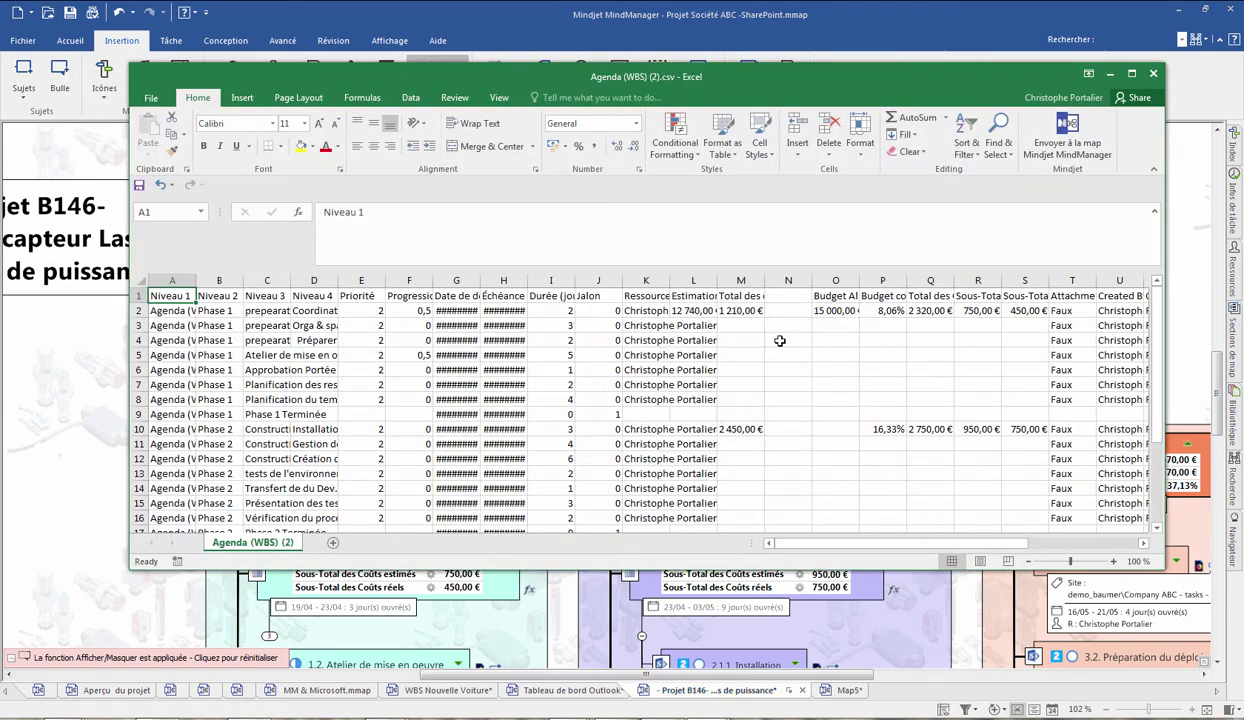
{"action": "left_click", "coordinate": [1131, 73]}
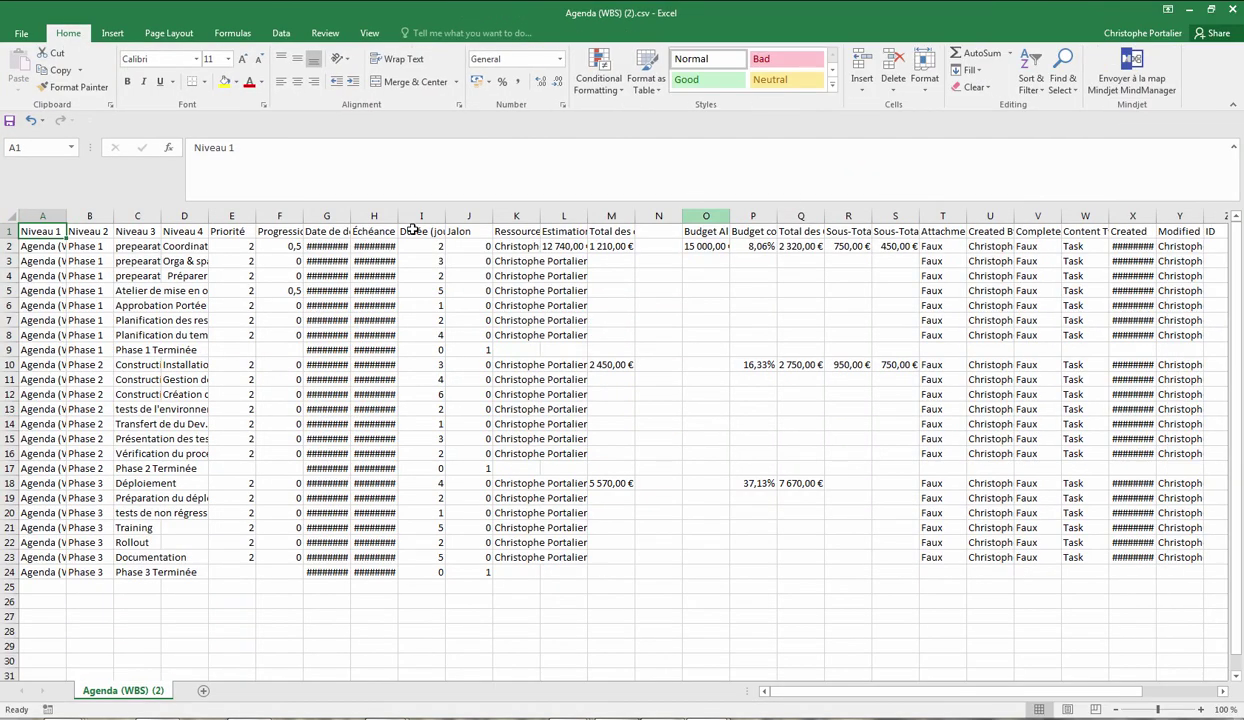
{"action": "left_click_drag", "start_coordinate": [349, 217], "coordinate": [460, 211]}
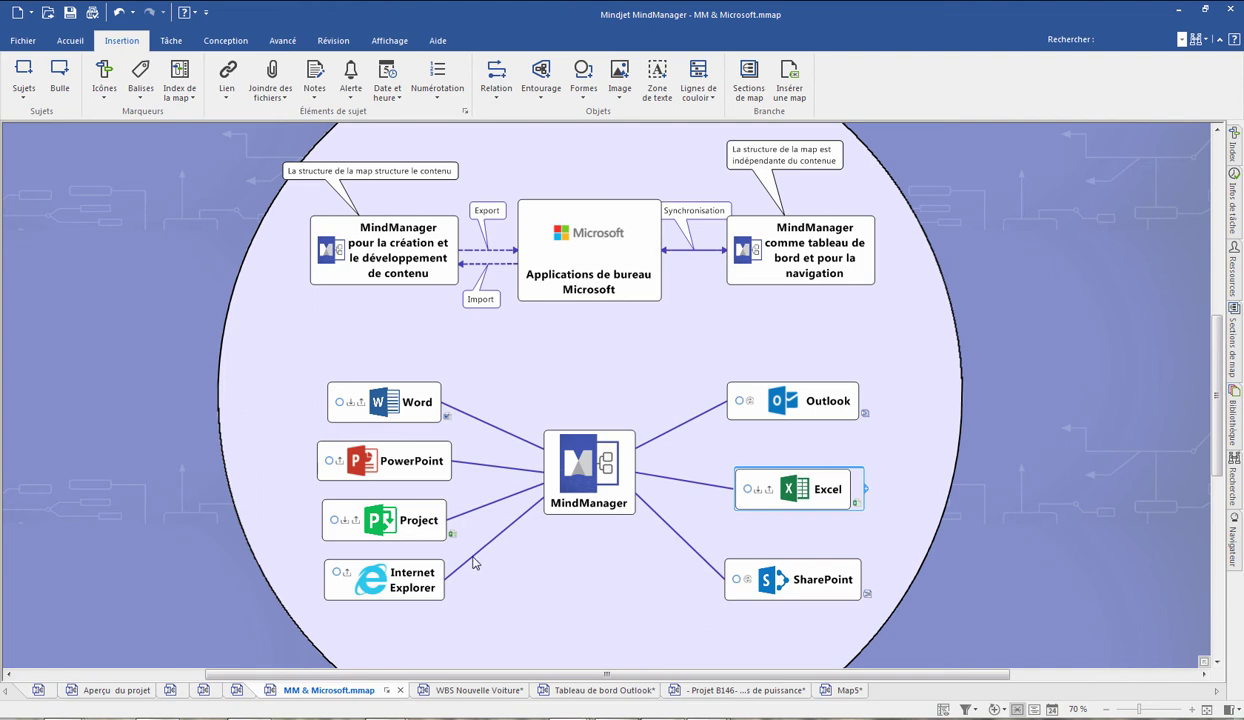
Open the Project topic's linked file outside MindManager, look over its Gantt chart in Microsoft Project and return to the MM & Microsoft map.
{"action": "mouse_move", "coordinate": [453, 536]}
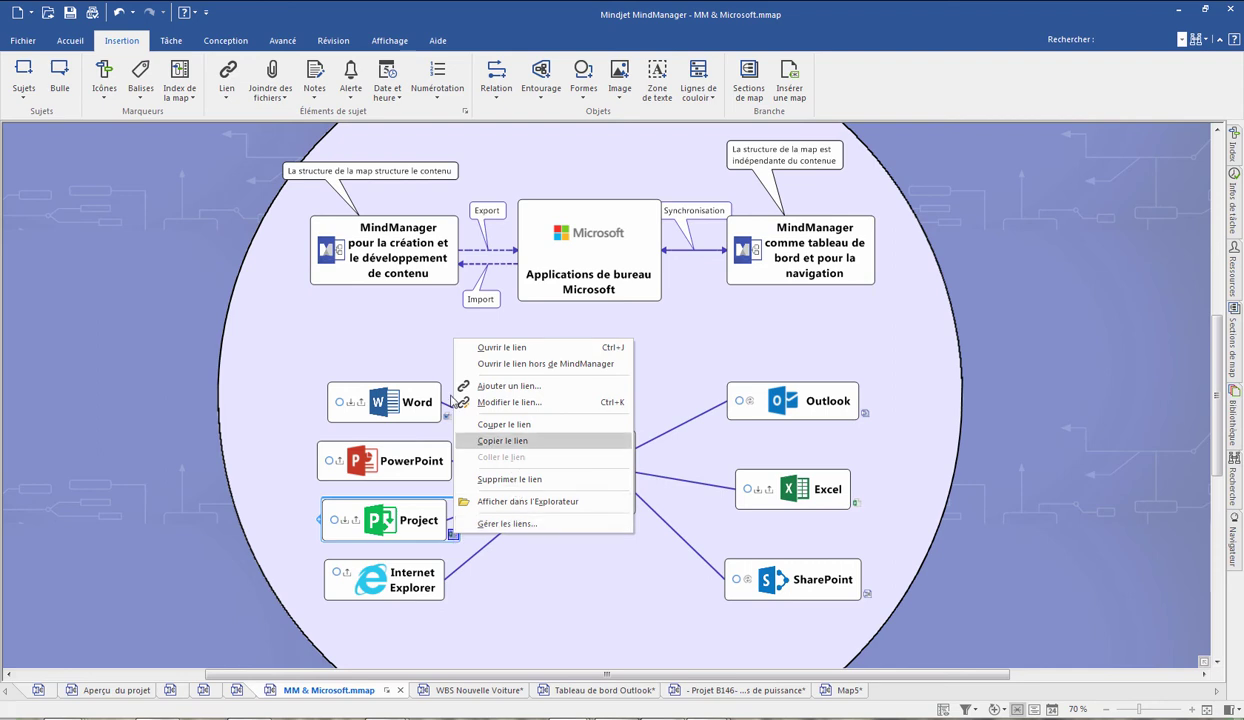
{"action": "left_click", "coordinate": [545, 364]}
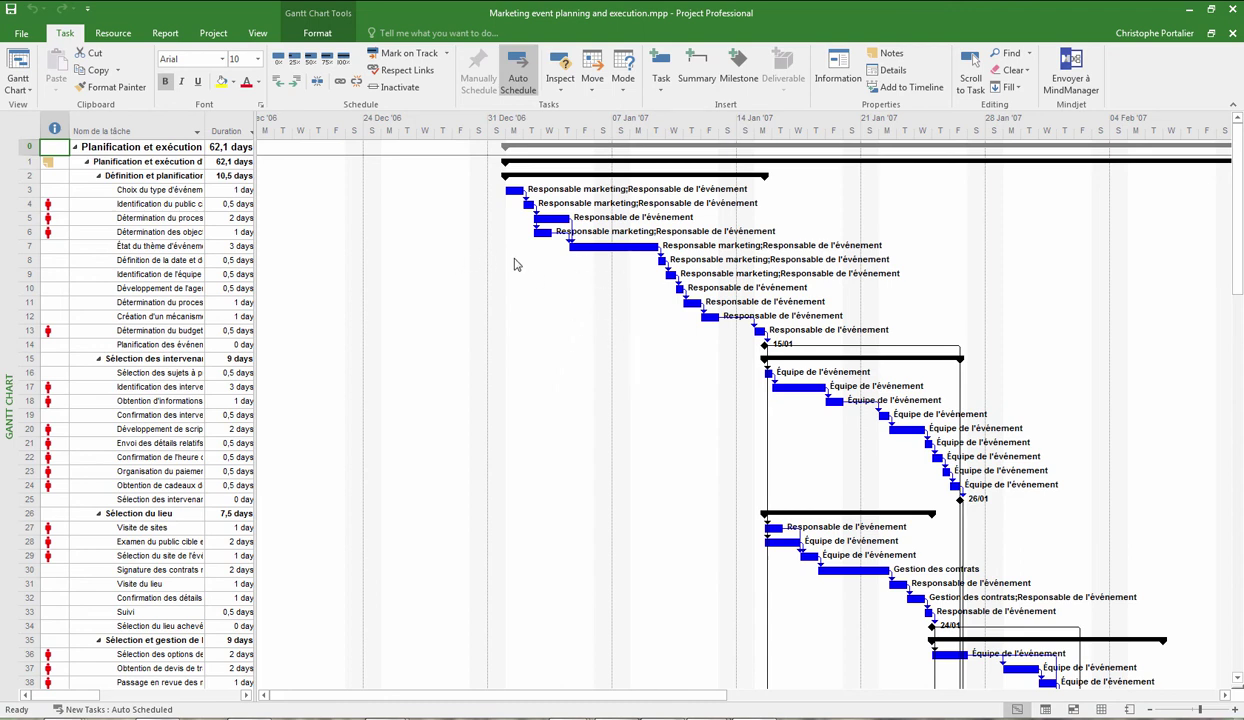
{"action": "scroll", "coordinate": [669, 289], "scroll_direction": "down", "scroll_amount": 1}
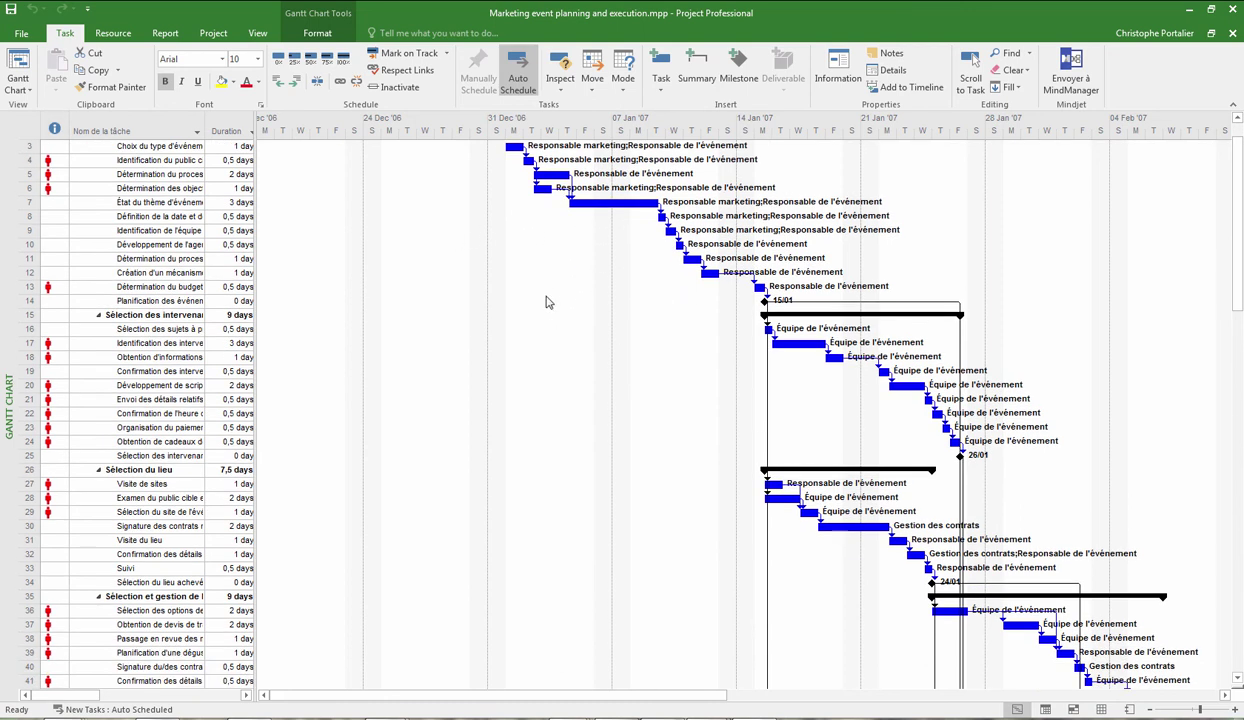
{"action": "scroll", "coordinate": [583, 244], "scroll_direction": "up", "scroll_amount": 1}
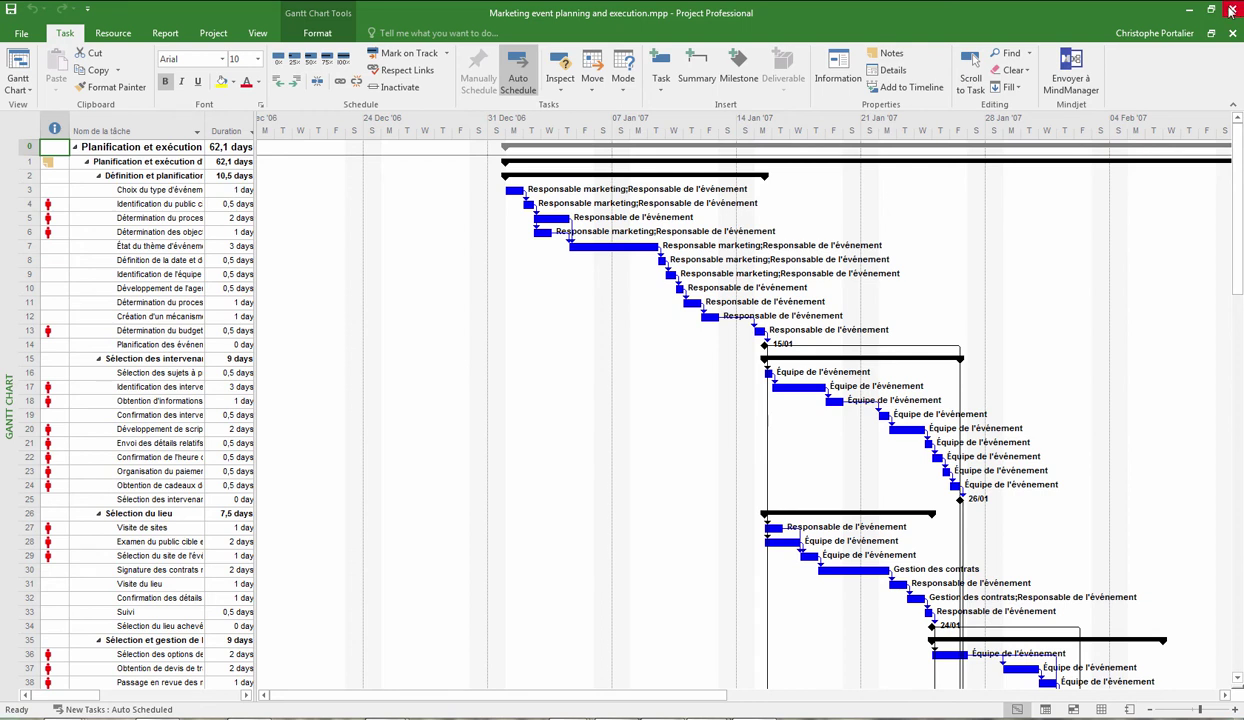
{"action": "left_click", "coordinate": [1199, 9]}
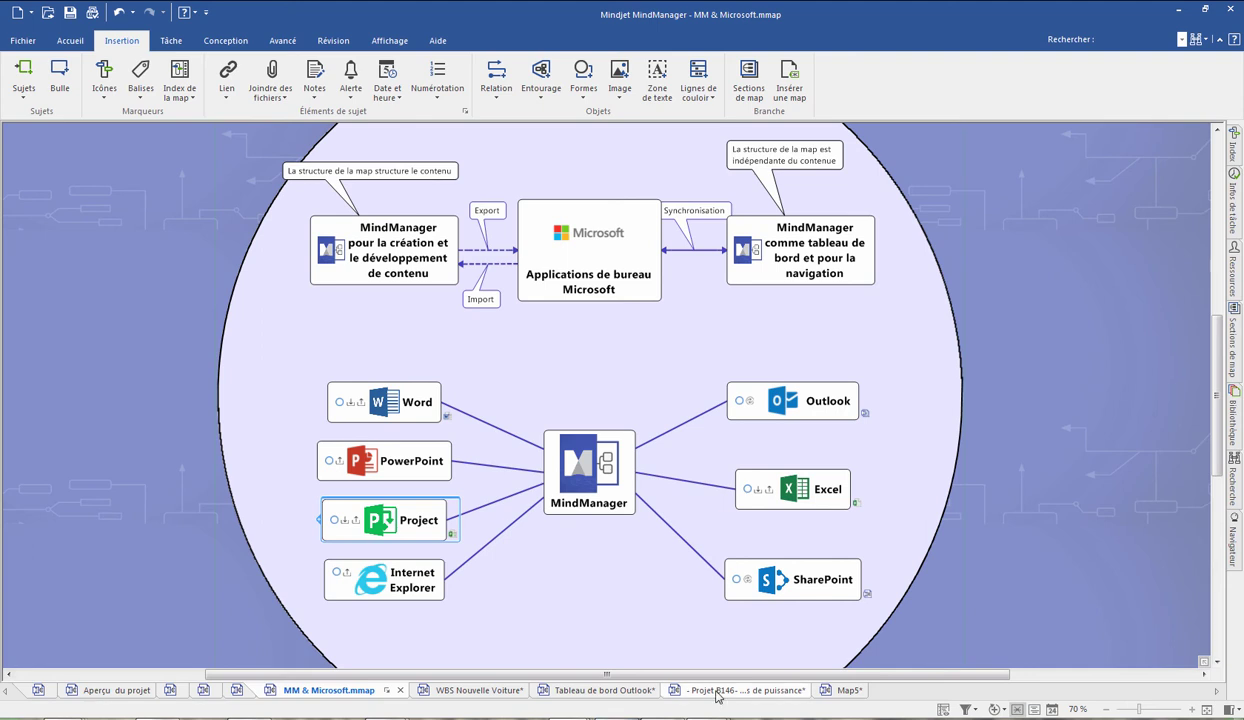
In the Projet B146 map, send the Agenda (WBS) topic to Microsoft Project, exporting all map topics.
{"action": "left_click", "coordinate": [716, 690]}
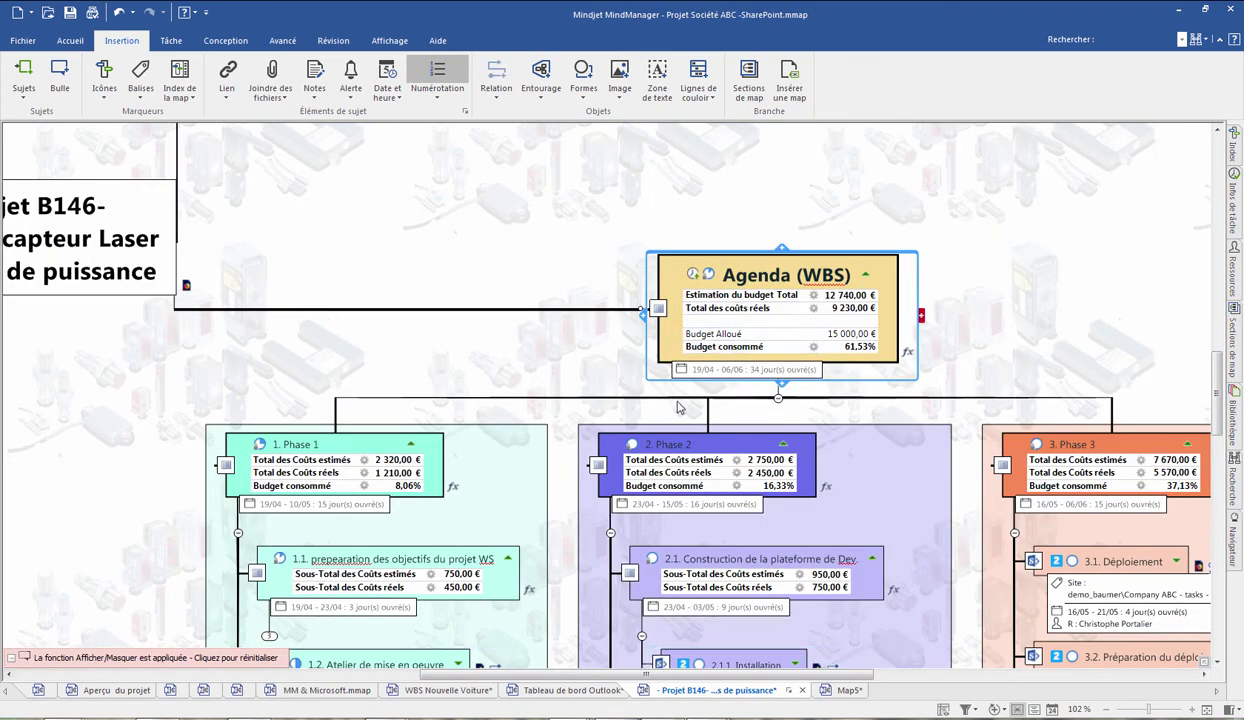
{"action": "right_click", "coordinate": [751, 269]}
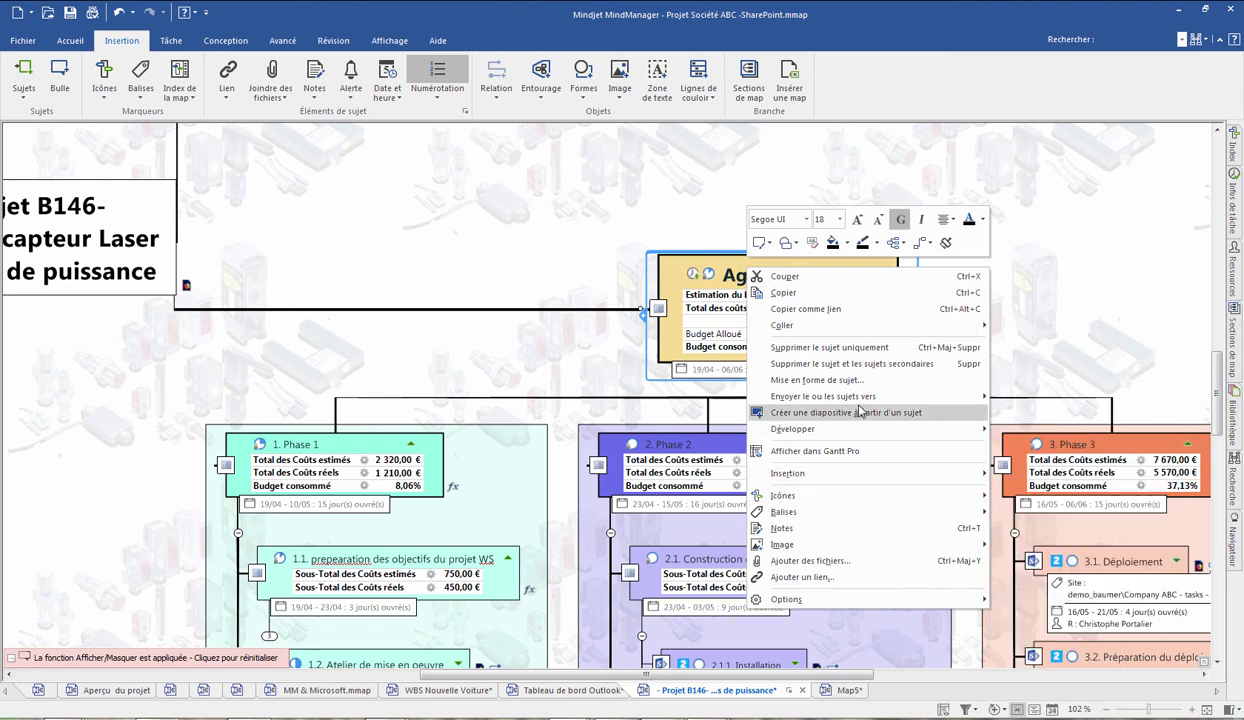
{"action": "mouse_move", "coordinate": [862, 400]}
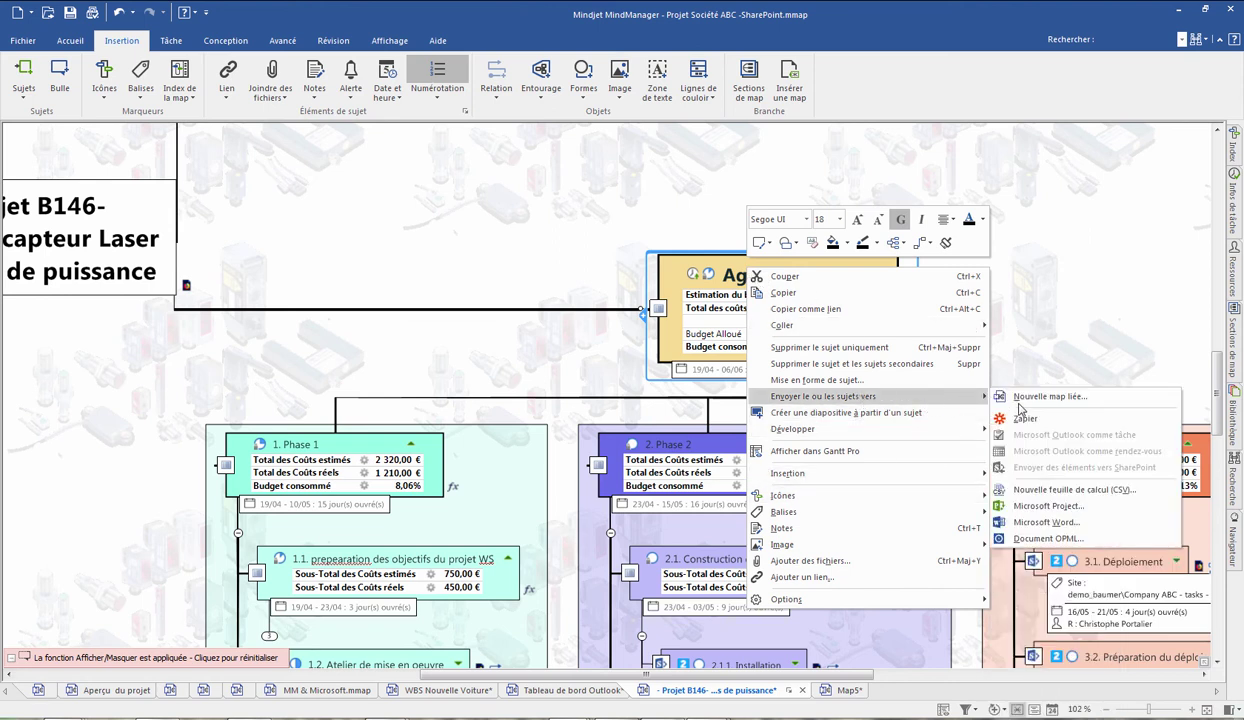
{"action": "left_click", "coordinate": [1078, 507]}
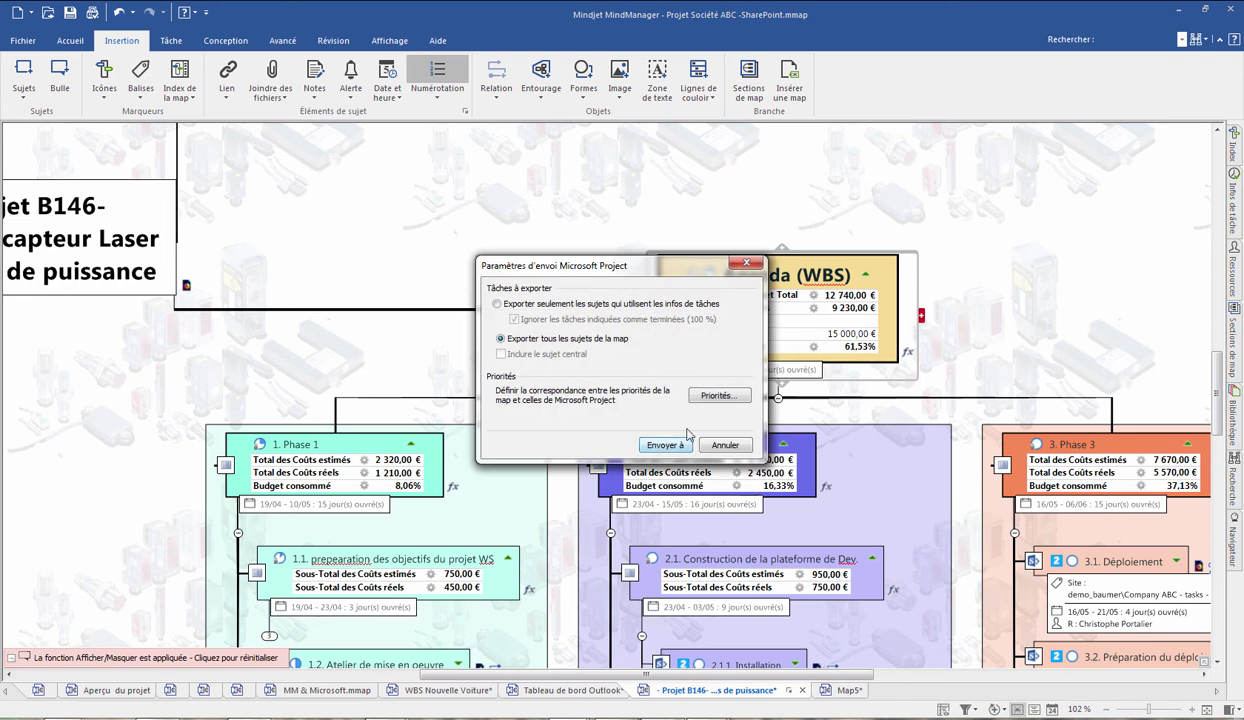
{"action": "left_click", "coordinate": [665, 446]}
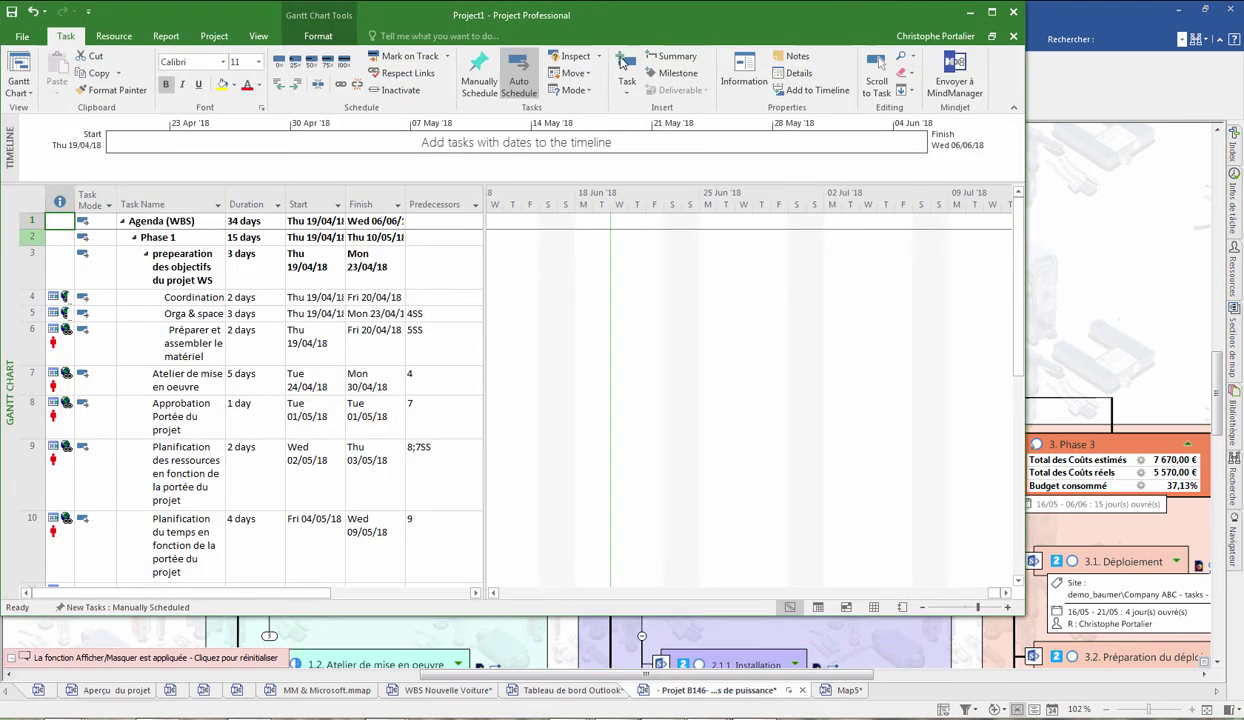
Examine the exported task list and its Gantt bars in Microsoft Project, and close the project without saving.
{"action": "scroll", "coordinate": [306, 289], "scroll_direction": "down", "scroll_amount": 10}
{"action": "scroll", "coordinate": [278, 411], "scroll_direction": "up", "scroll_amount": 10}
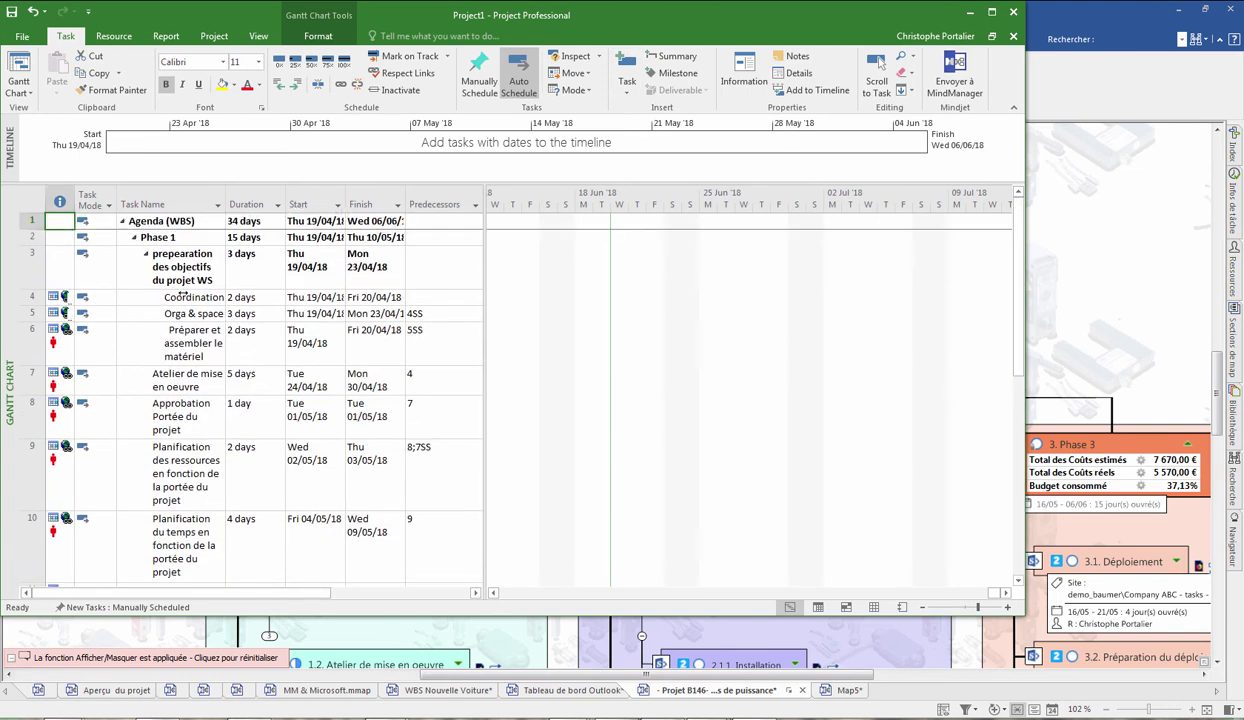
{"action": "left_click", "coordinate": [183, 297]}
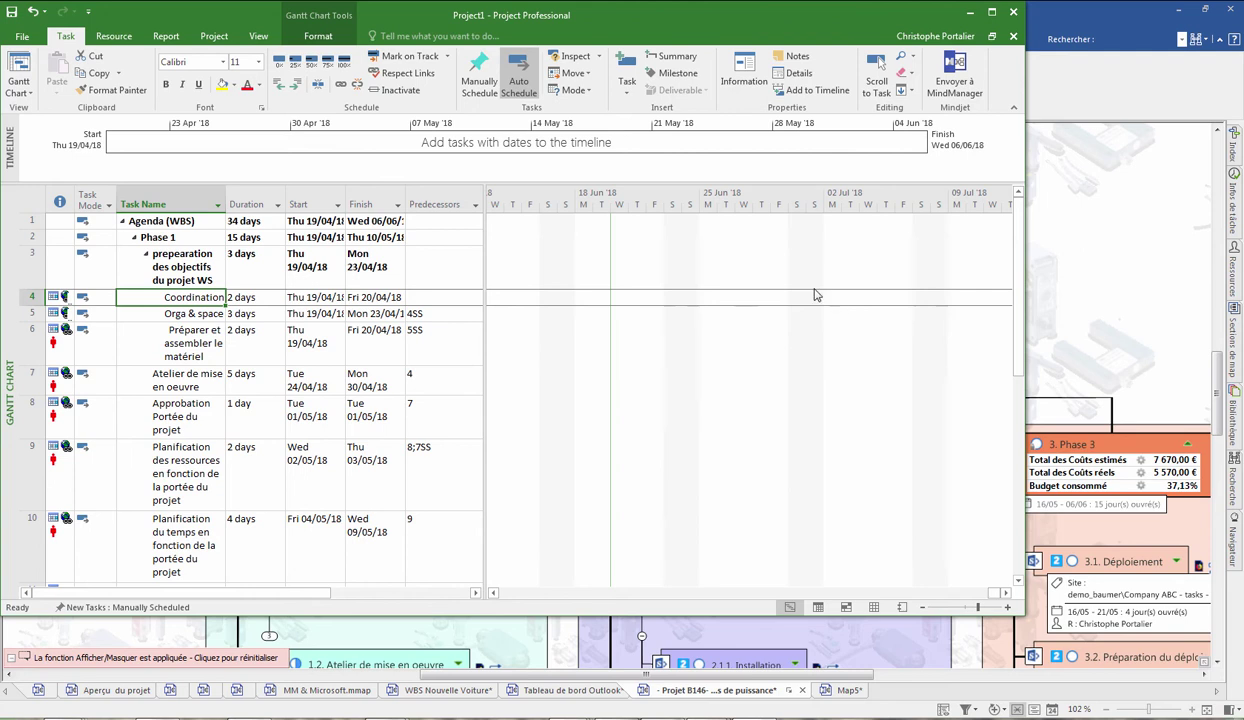
{"action": "scroll", "coordinate": [472, 286], "scroll_direction": "down", "scroll_amount": 3}
{"action": "scroll", "coordinate": [489, 269], "scroll_direction": "up", "scroll_amount": 3}
{"action": "left_click_drag", "start_coordinate": [993, 593], "coordinate": [533, 590]}
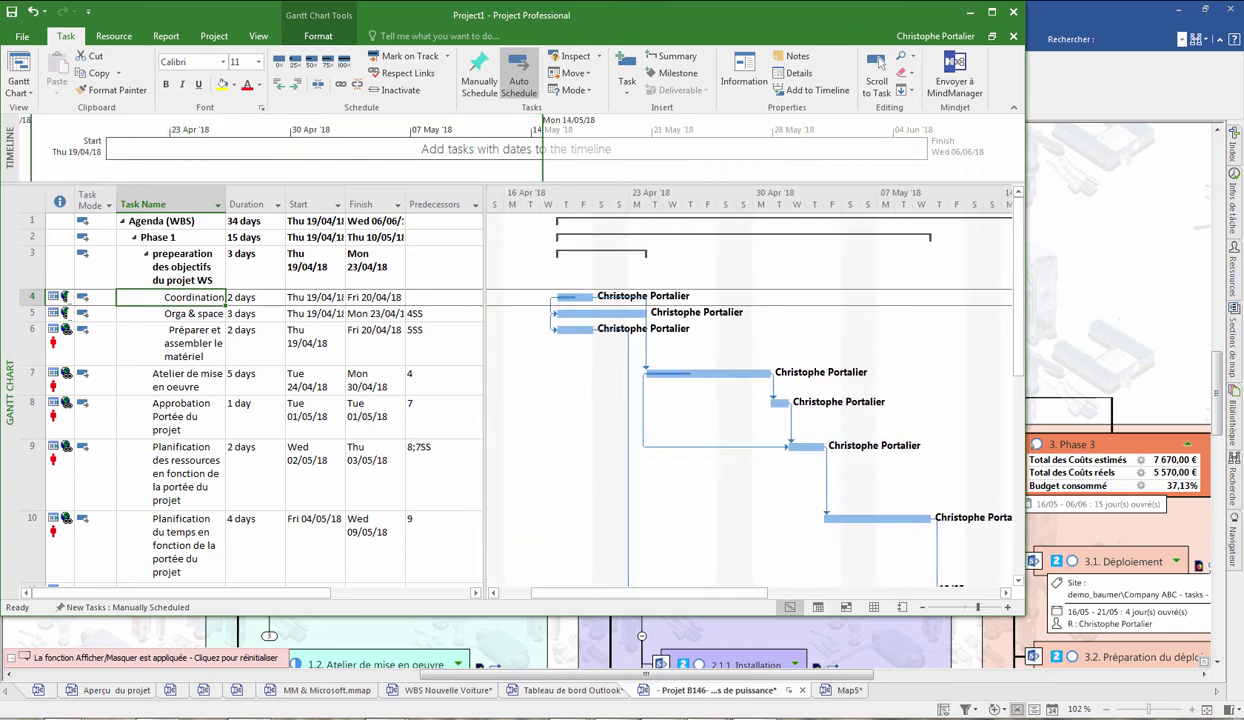
{"action": "left_click", "coordinate": [1013, 12]}
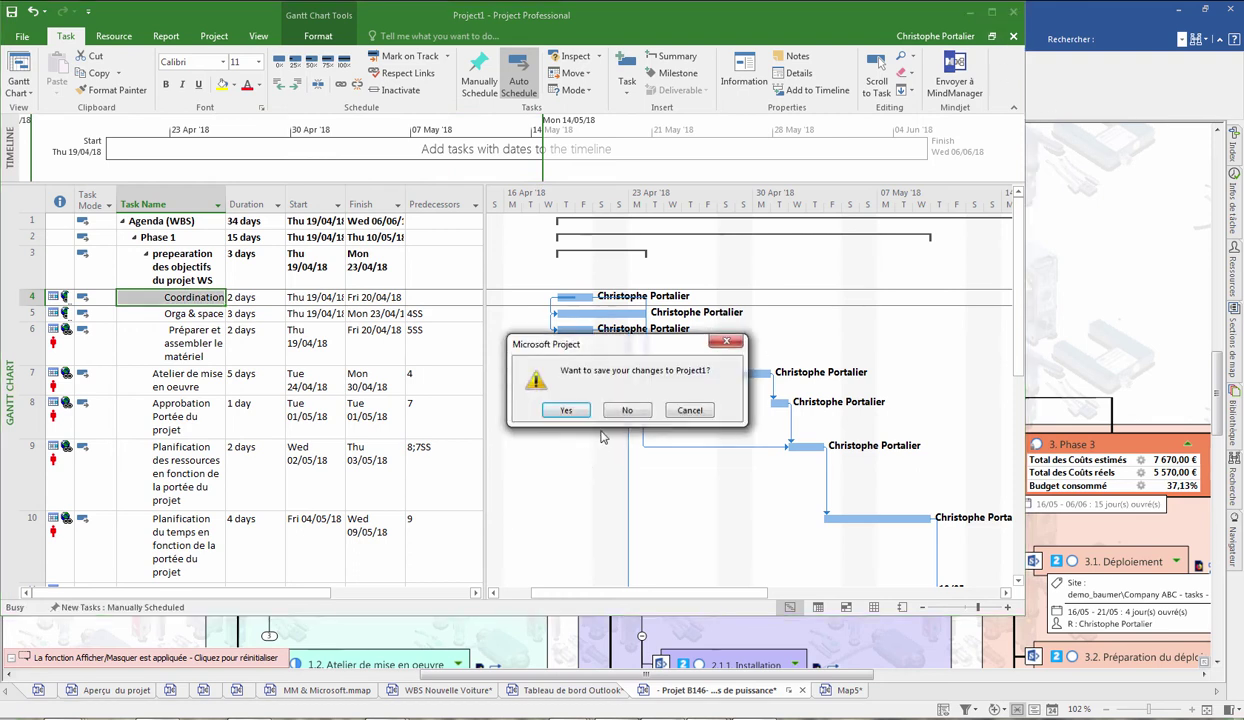
{"action": "left_click", "coordinate": [628, 410]}
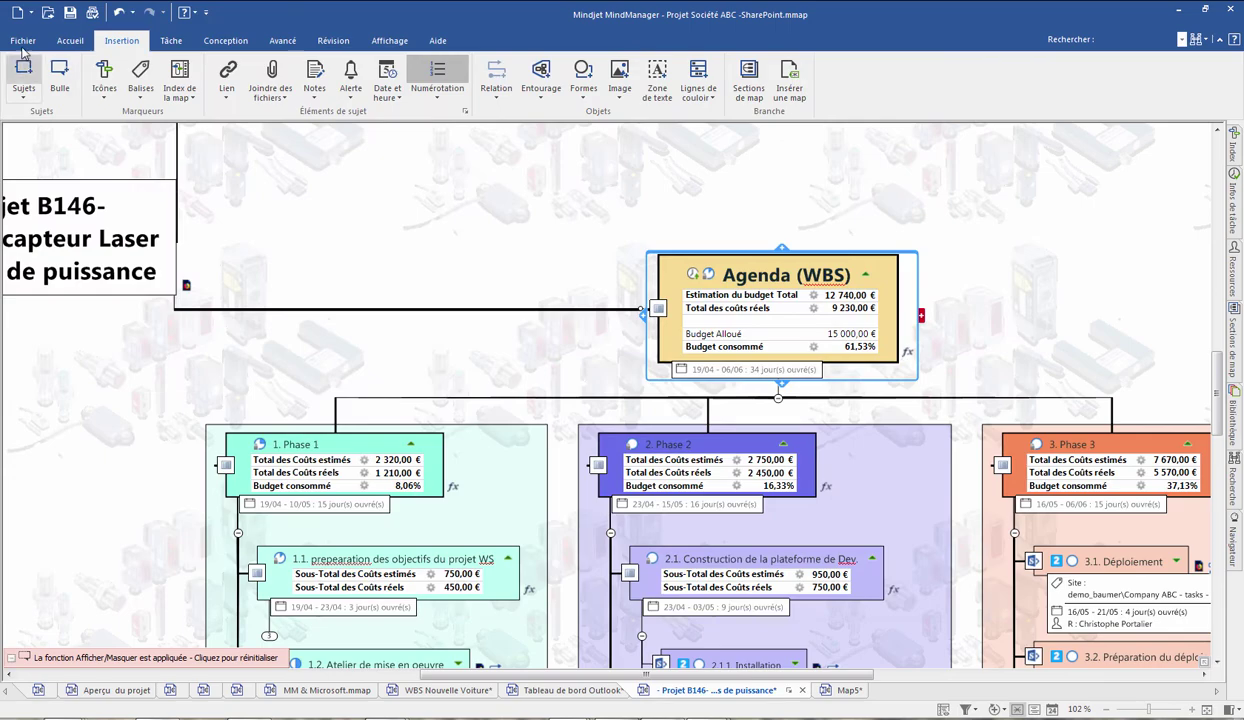
Import Marketing event planning and execution.mpp as a new map, adding tasks to the central topic and ignoring completed tasks.
{"action": "left_click", "coordinate": [25, 42]}
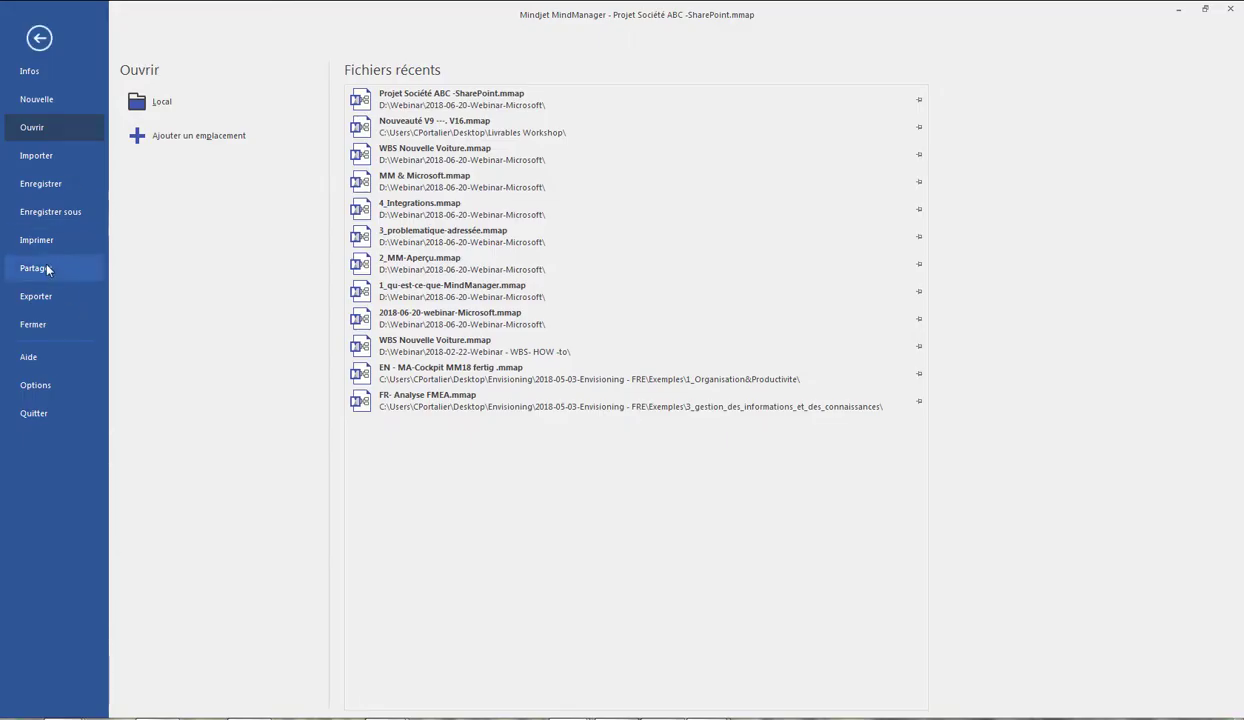
{"action": "left_click", "coordinate": [48, 154]}
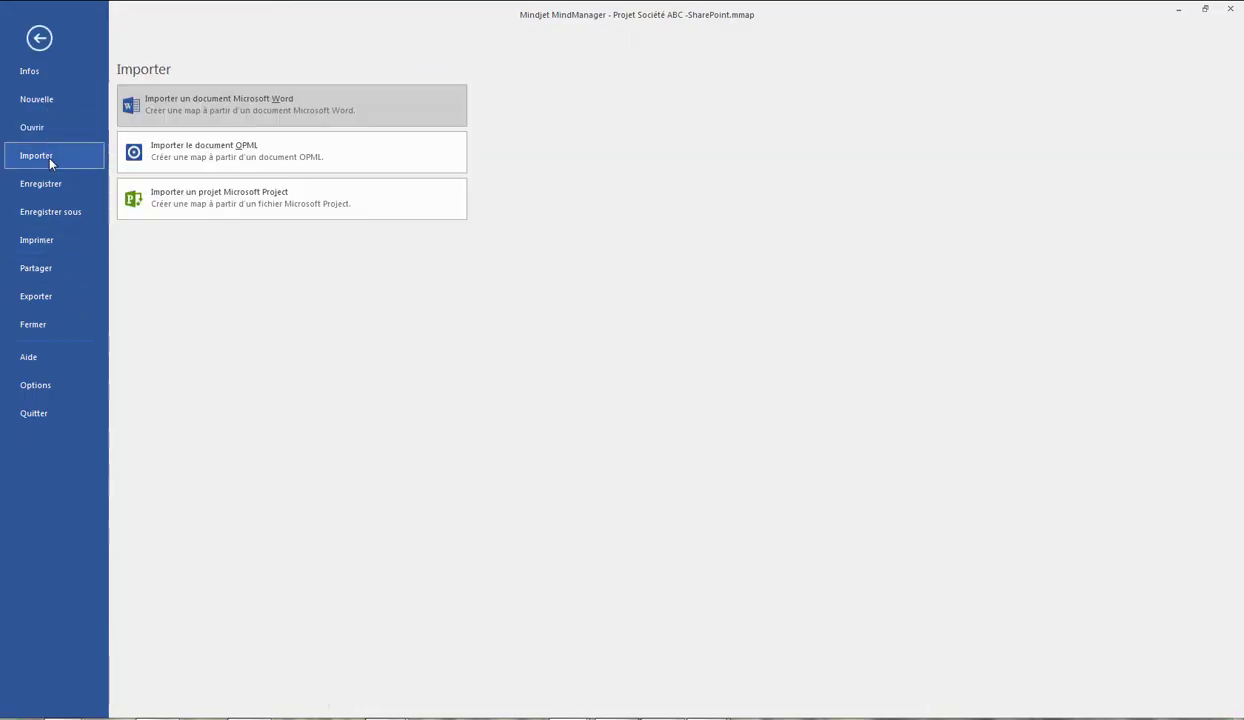
{"action": "left_click", "coordinate": [220, 198]}
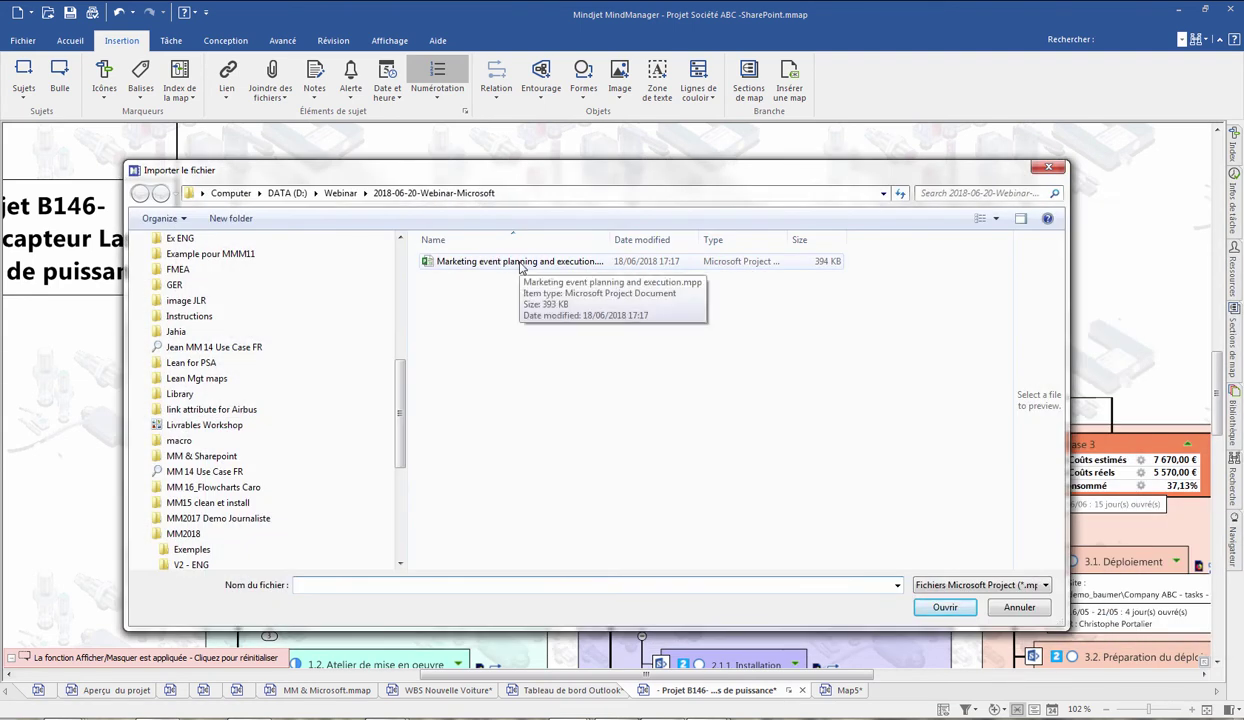
{"action": "double_click", "coordinate": [519, 263]}
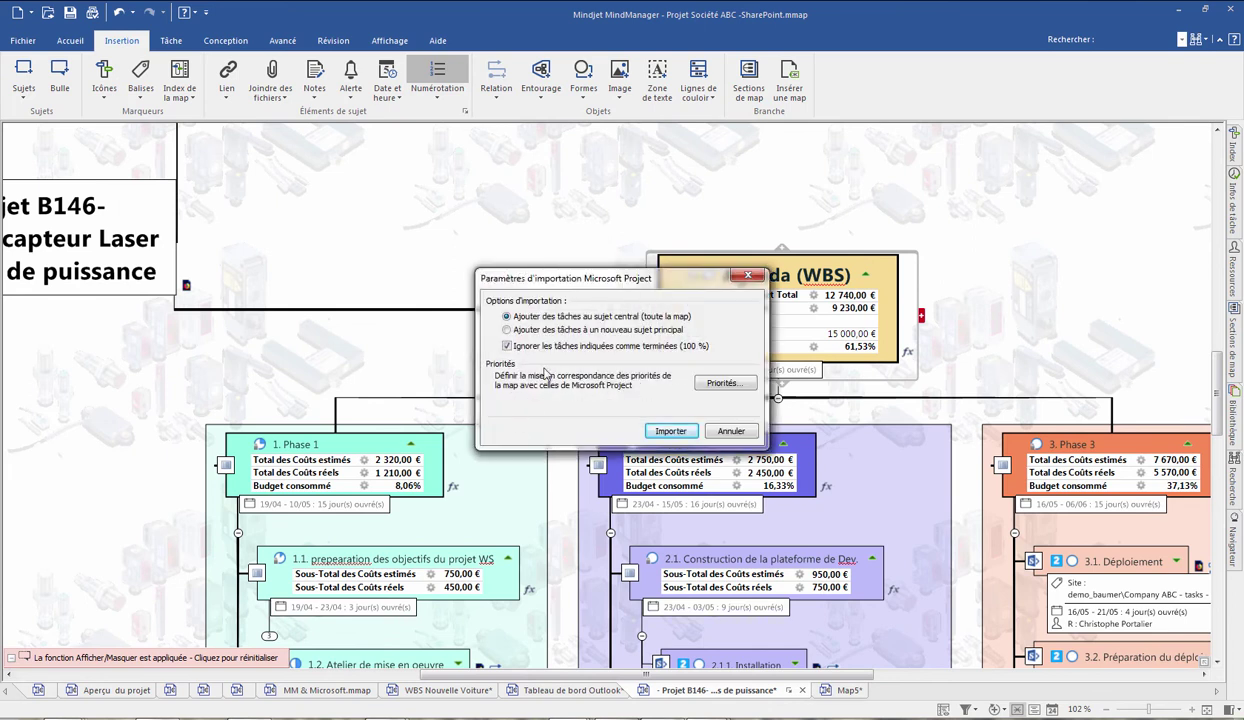
{"action": "left_click", "coordinate": [670, 431]}
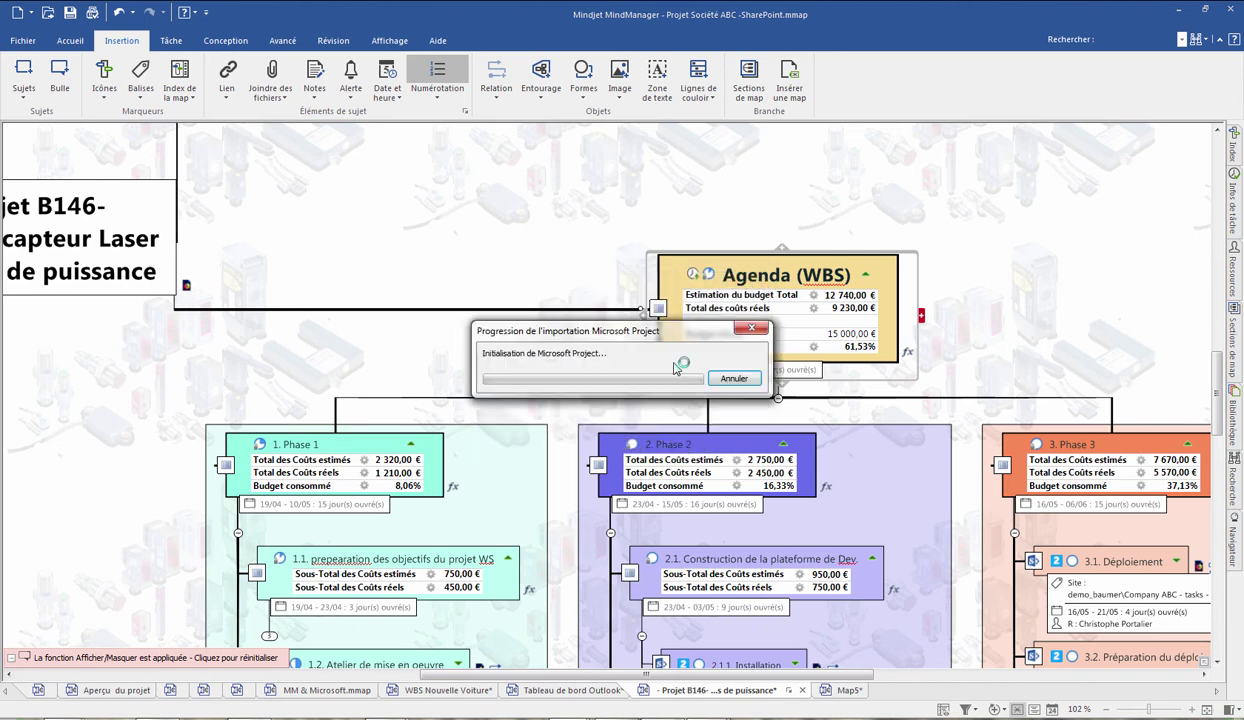
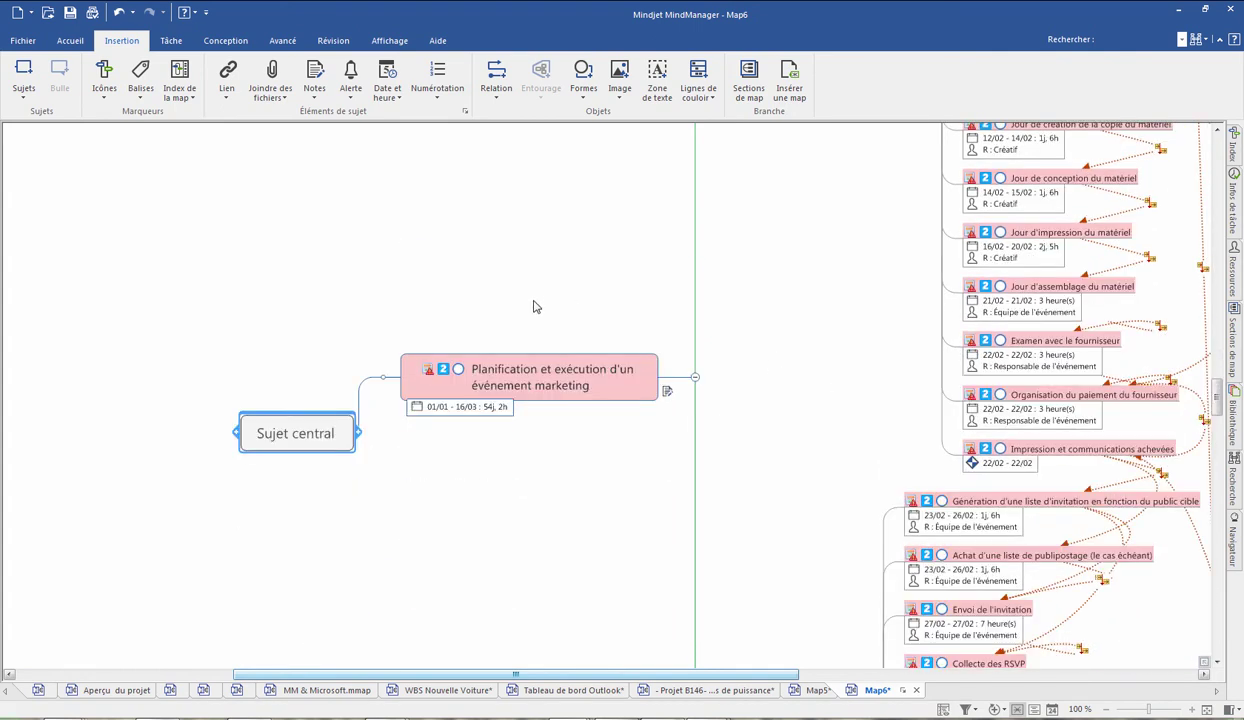
Change the layout of the "Planification et exécution d'un événement marketing" topic to an org chart.
{"action": "left_click", "coordinate": [555, 371]}
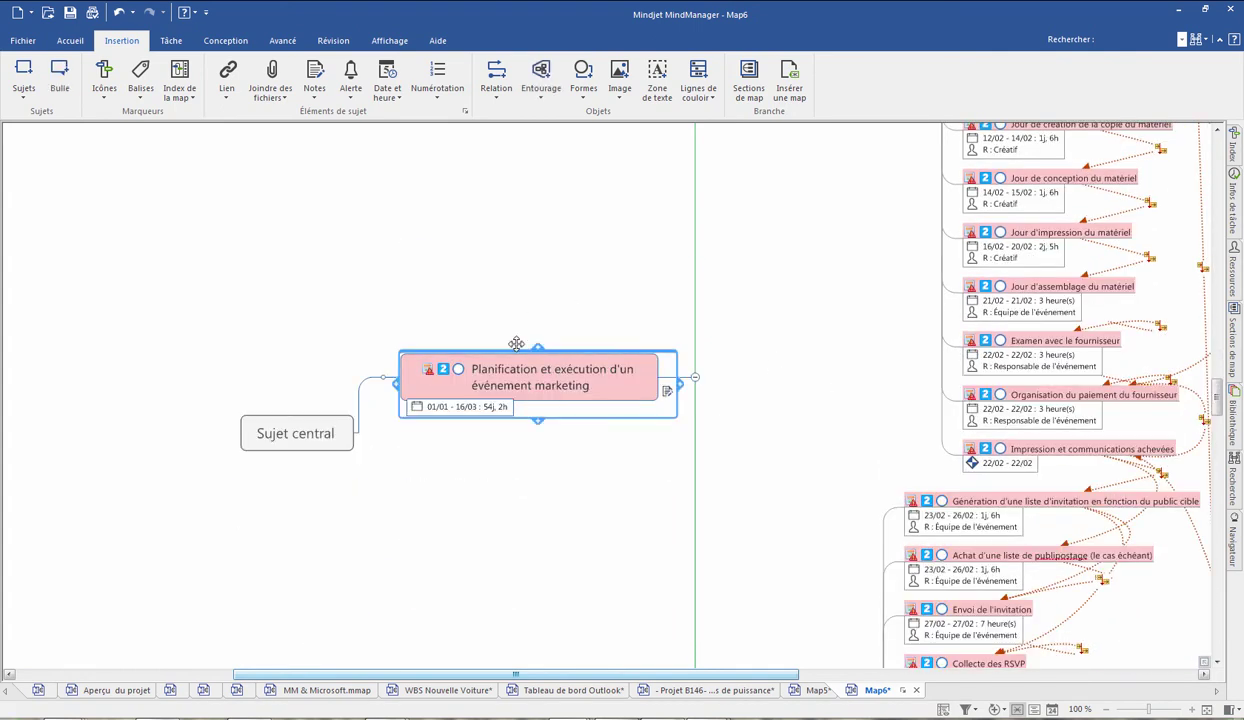
{"action": "left_click", "coordinate": [240, 44]}
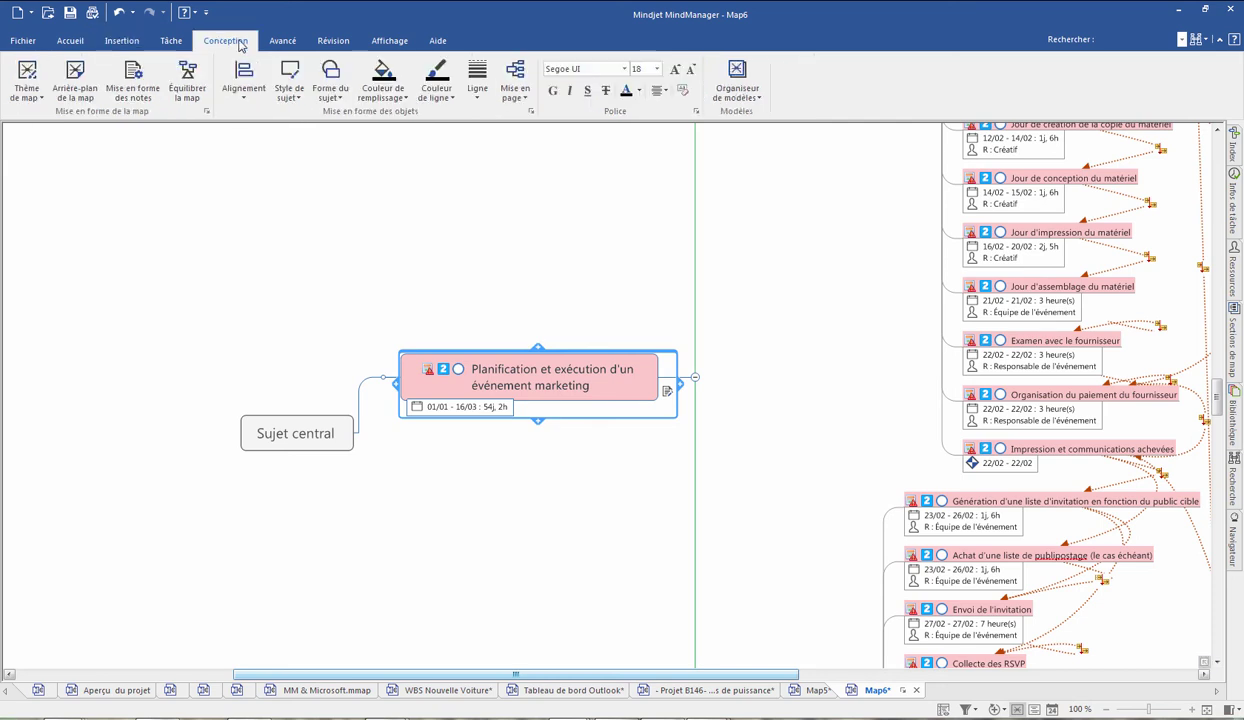
{"action": "left_click", "coordinate": [515, 90]}
{"action": "left_click", "coordinate": [531, 176]}
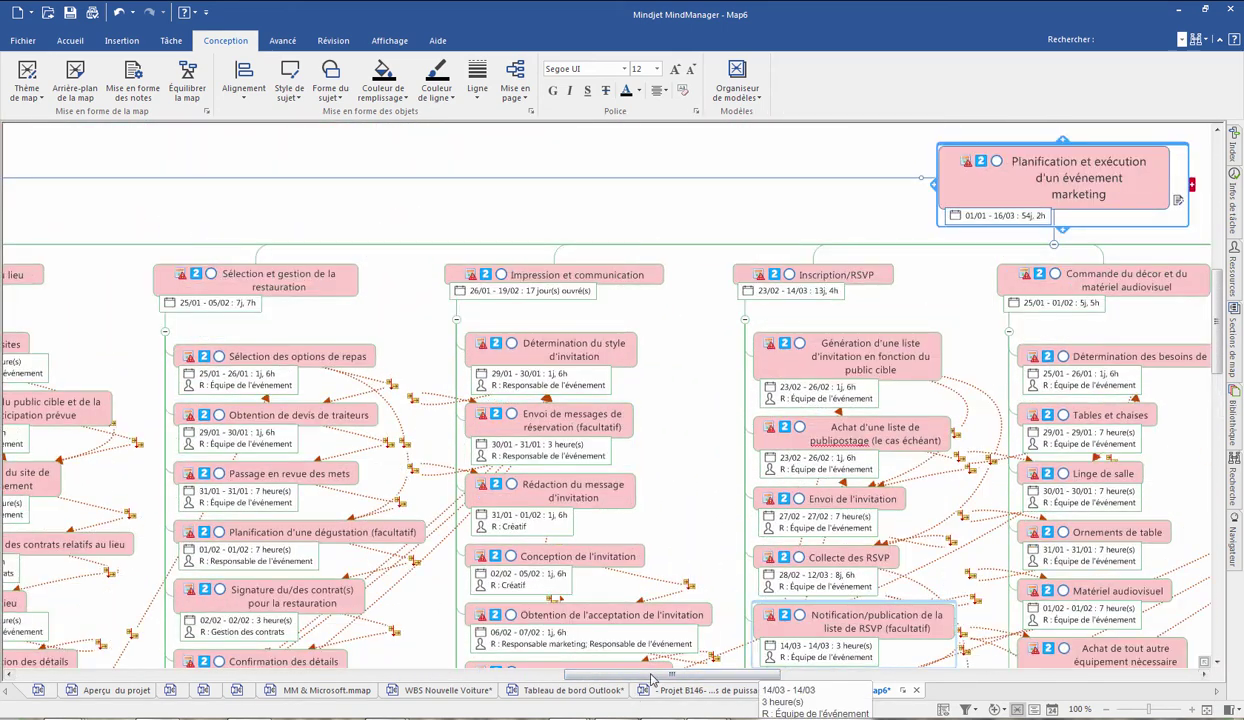
Examine the imported phases and tasks in the map and compare them with the source Gantt chart in Microsoft Project.
{"action": "left_click_drag", "start_coordinate": [640, 674], "coordinate": [465, 635]}
{"action": "scroll", "coordinate": [437, 350], "scroll_direction": "down", "scroll_amount": 3}
{"action": "scroll", "coordinate": [437, 350], "scroll_direction": "up", "scroll_amount": 3}
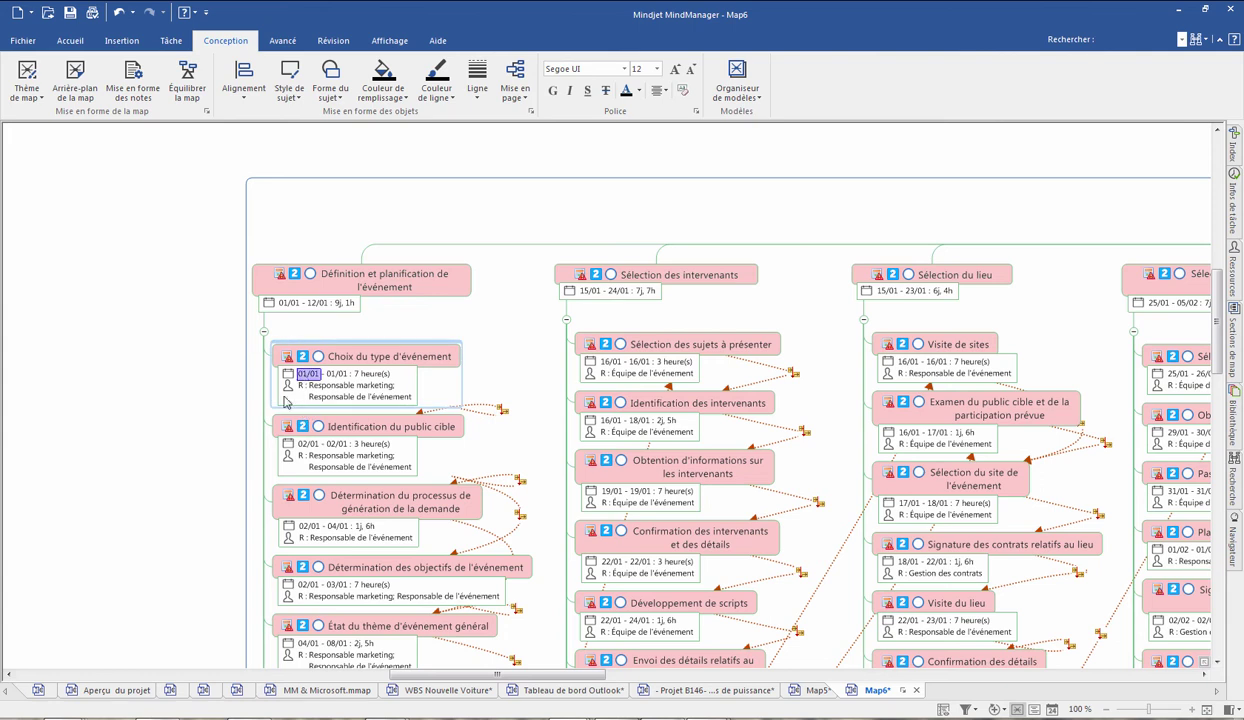
{"action": "double_click", "coordinate": [339, 374]}
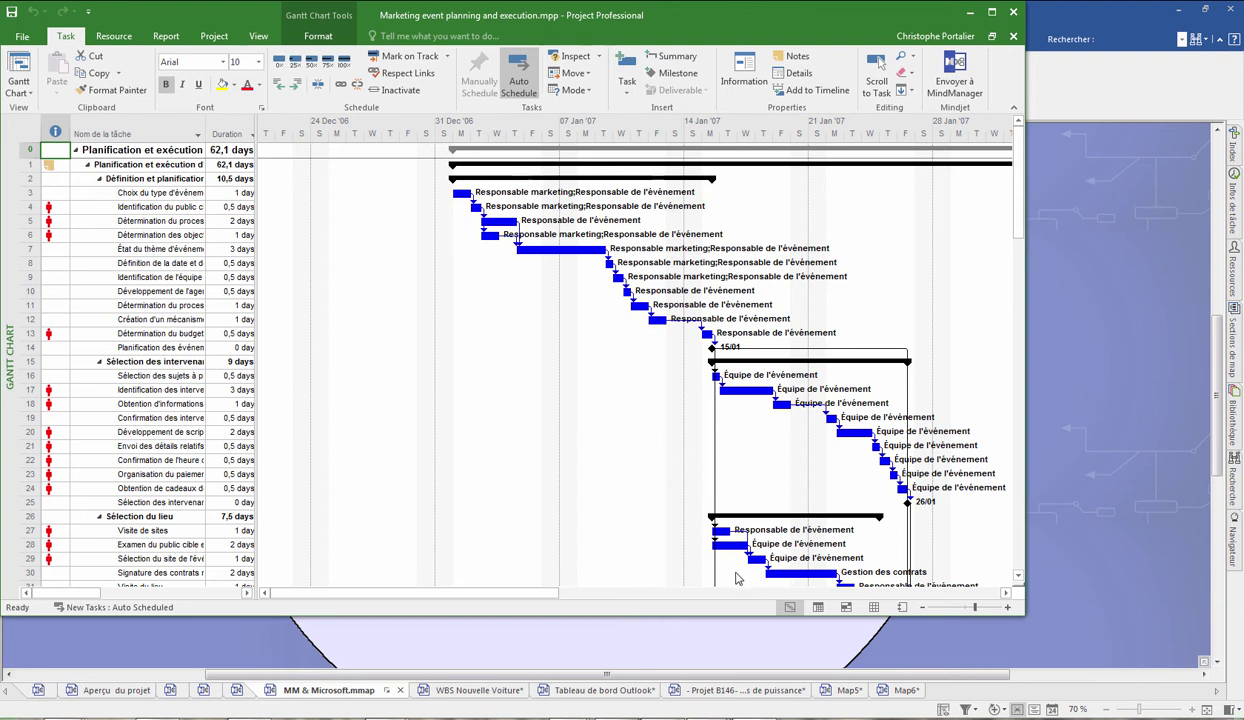
{"action": "left_click", "coordinate": [903, 690]}
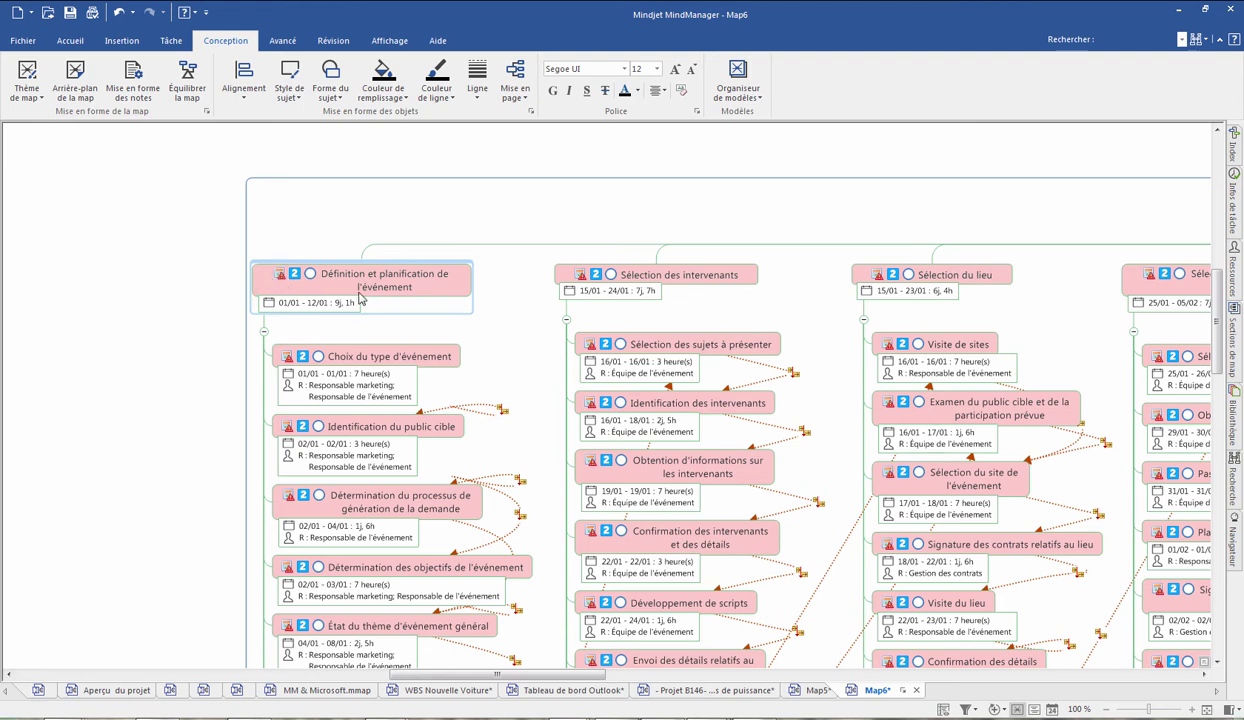
{"action": "mouse_move", "coordinate": [280, 284]}
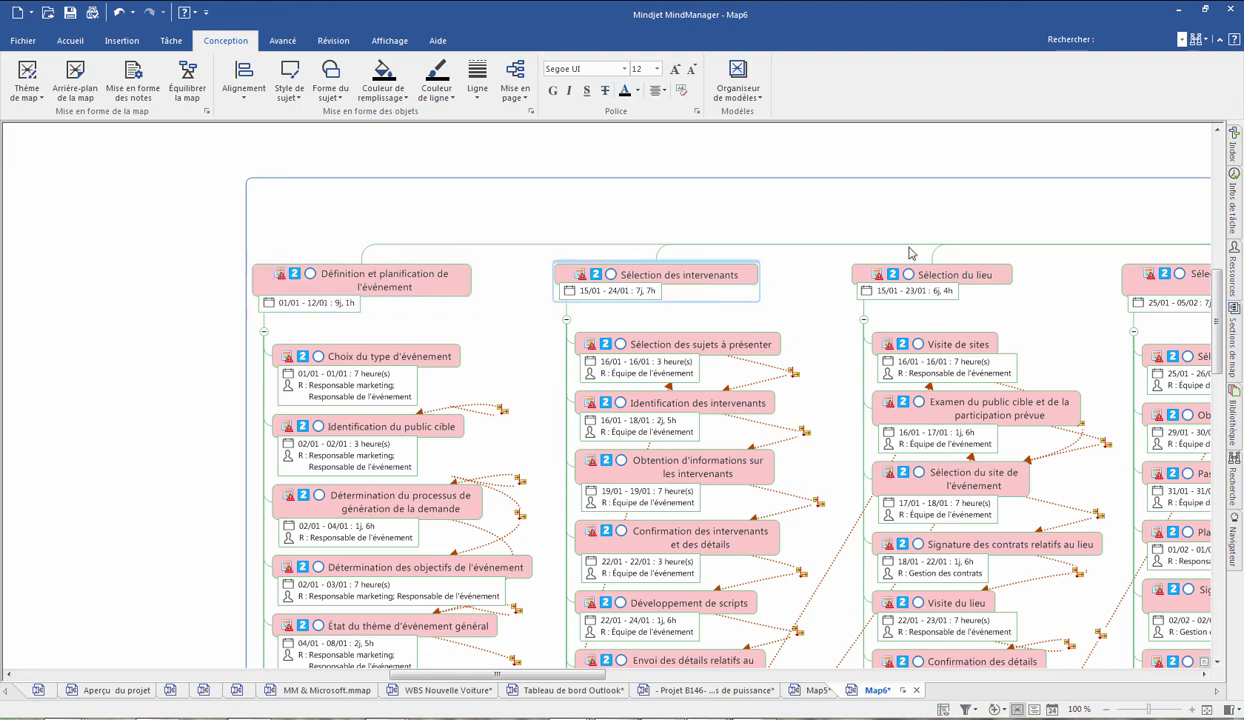
Turn off the highlighting of overdue, at-risk and completed tasks in the map's calendar and display options.
{"action": "left_click", "coordinate": [1236, 202]}
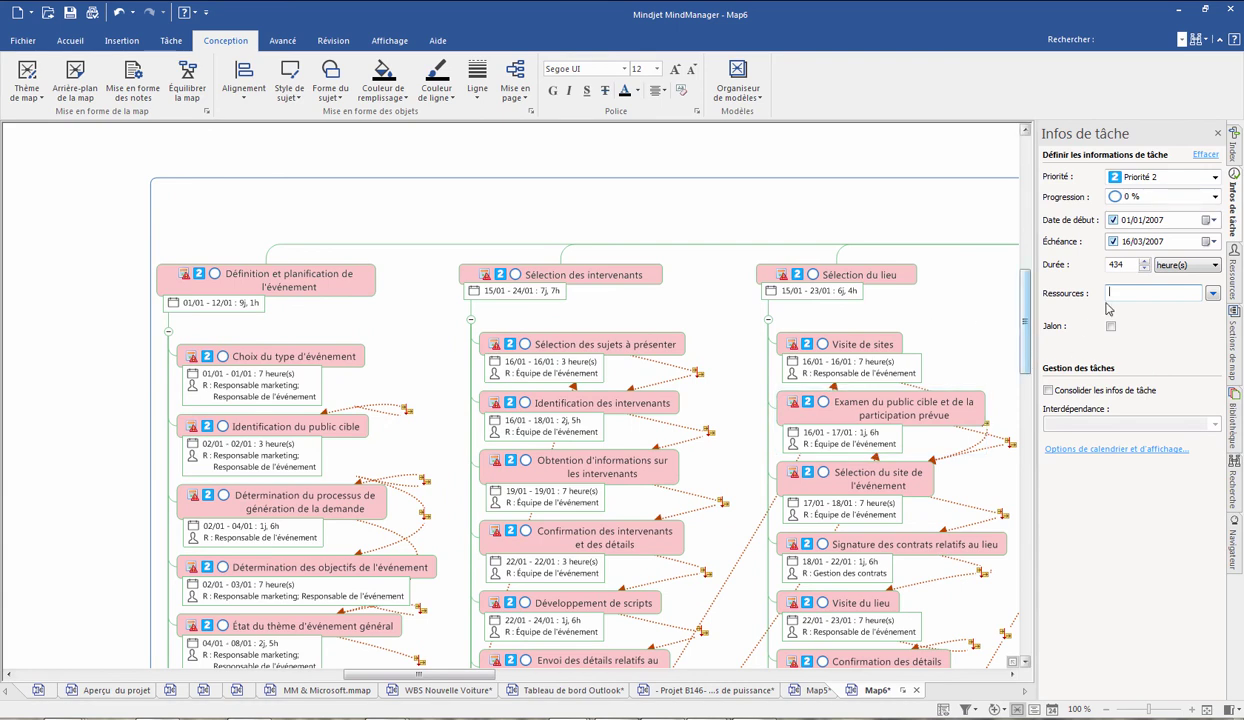
{"action": "left_click", "coordinate": [1088, 450]}
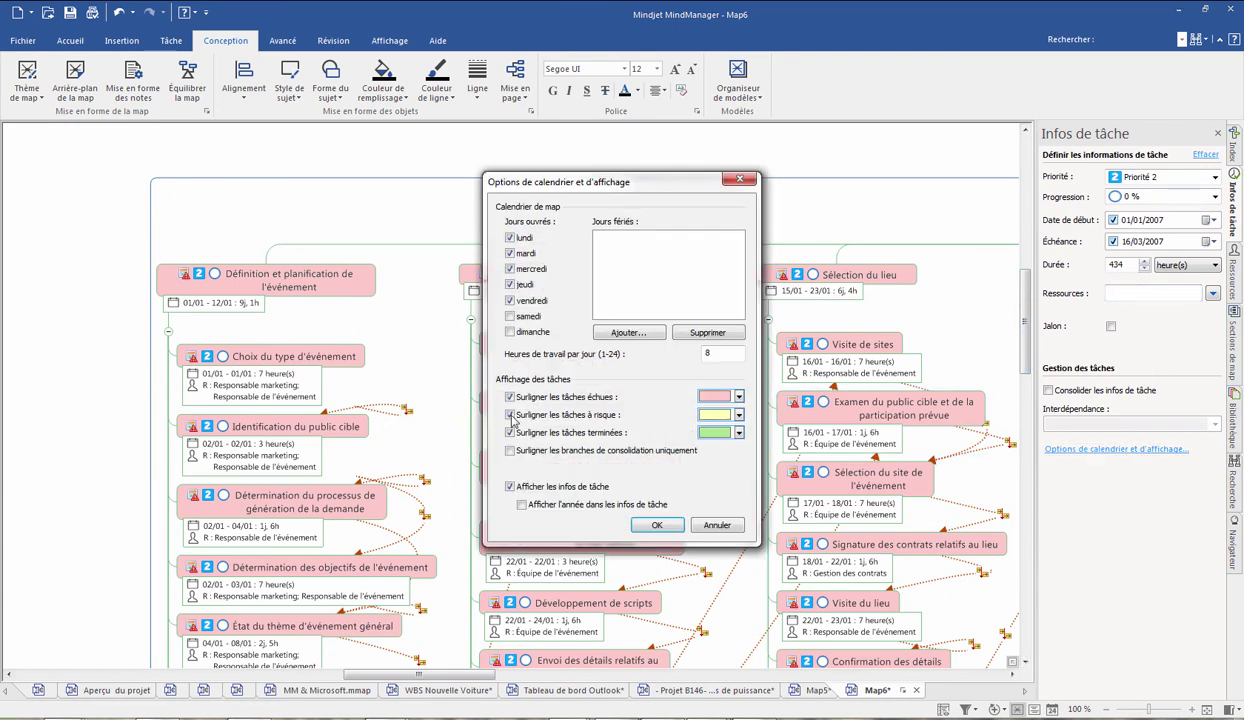
{"action": "left_click", "coordinate": [510, 397]}
{"action": "left_click", "coordinate": [510, 414]}
{"action": "left_click", "coordinate": [510, 432]}
{"action": "left_click", "coordinate": [656, 525]}
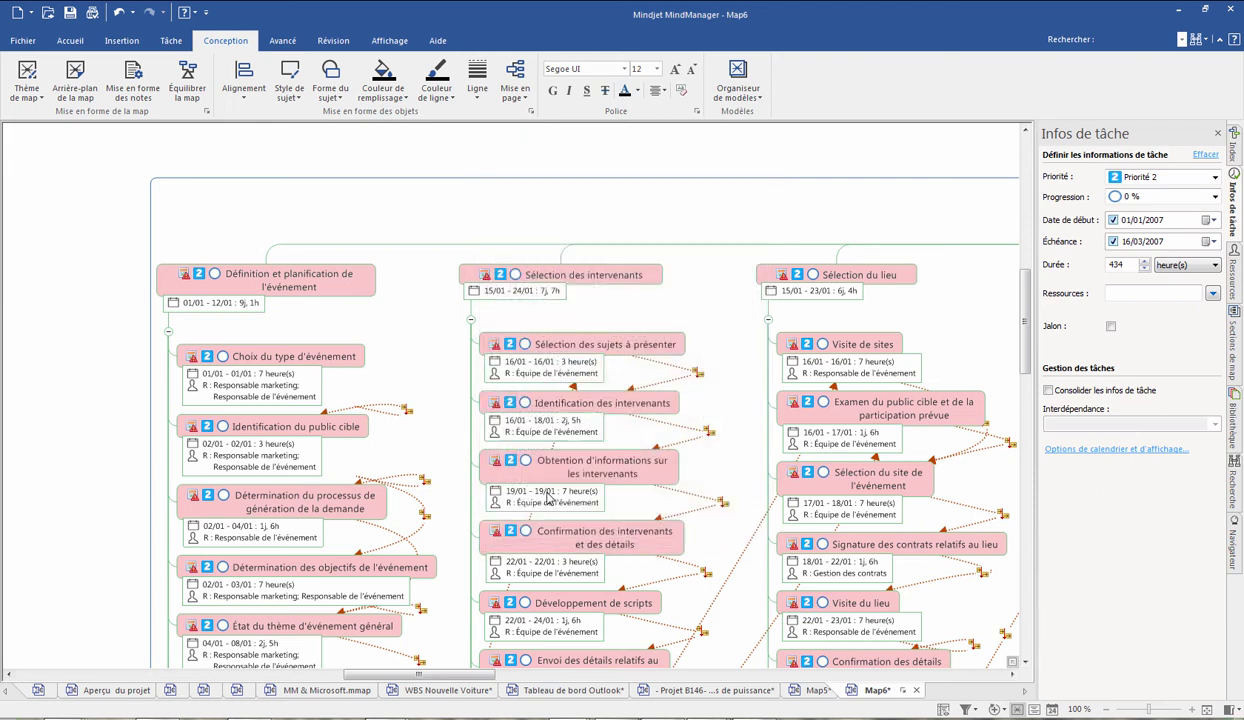
{"action": "left_click", "coordinate": [1217, 133]}
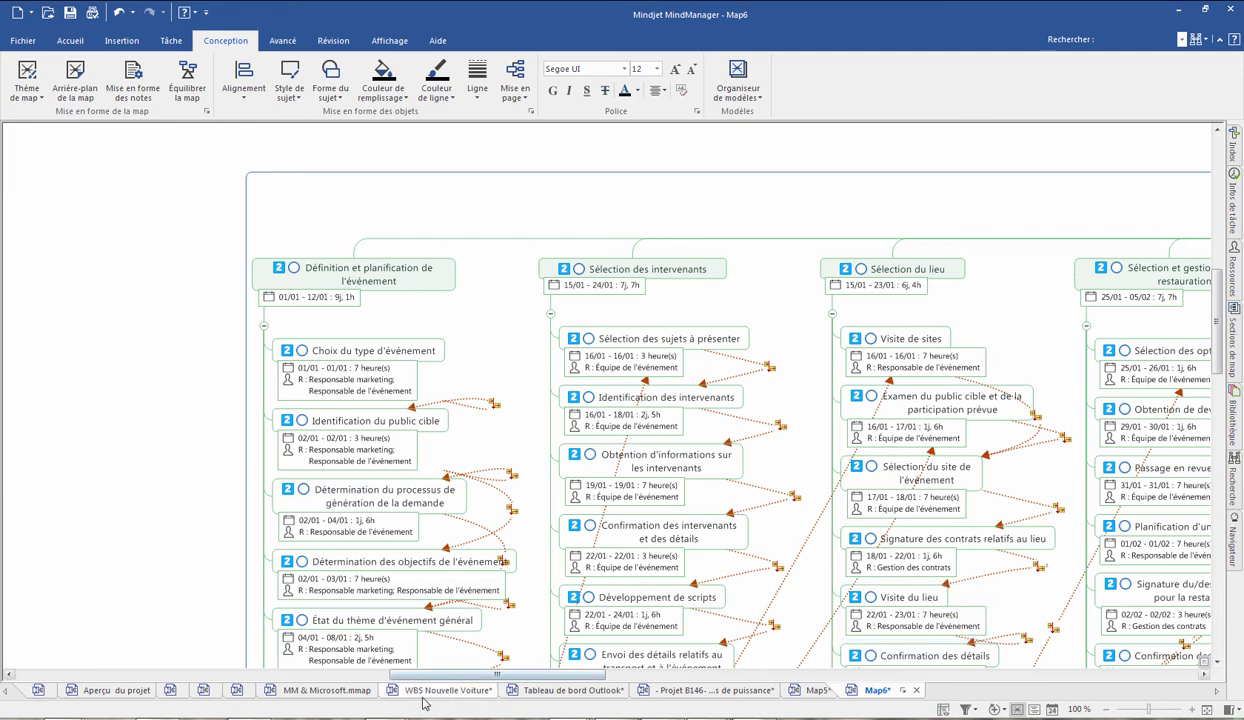
Revisit the MM & Microsoft overview map, and close the imported Map6 without saving.
{"action": "left_click", "coordinate": [327, 690]}
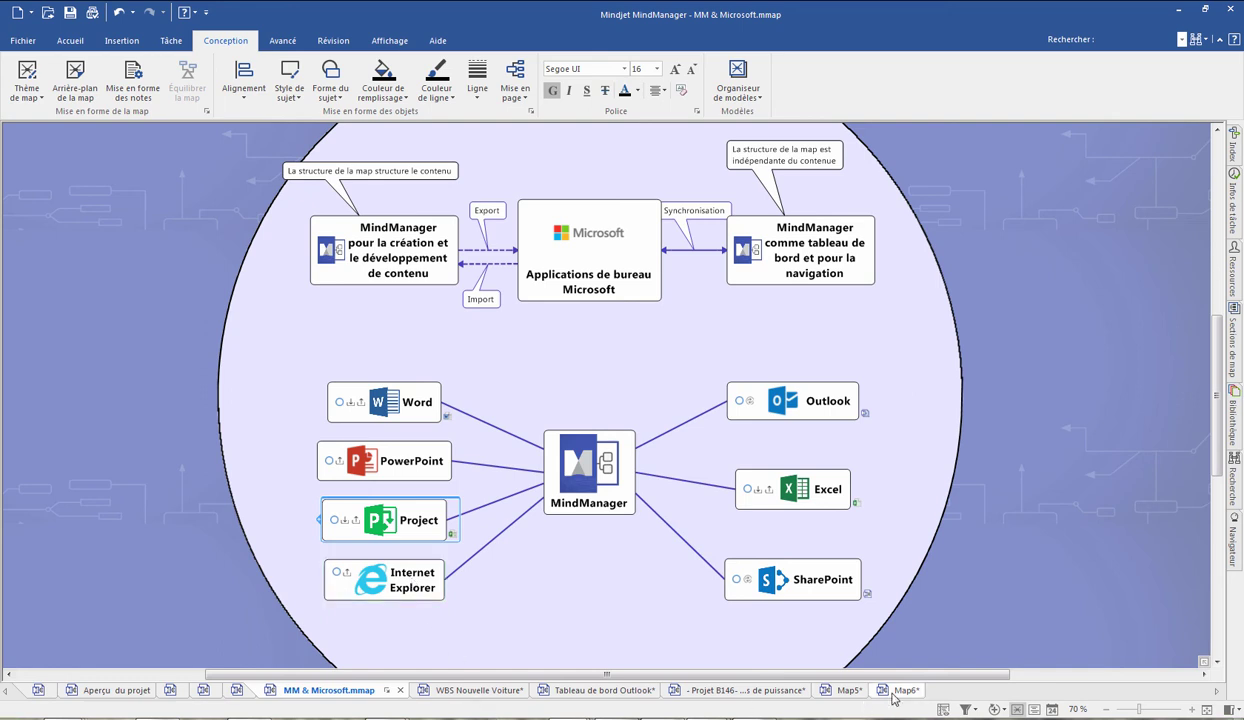
{"action": "left_click", "coordinate": [889, 694]}
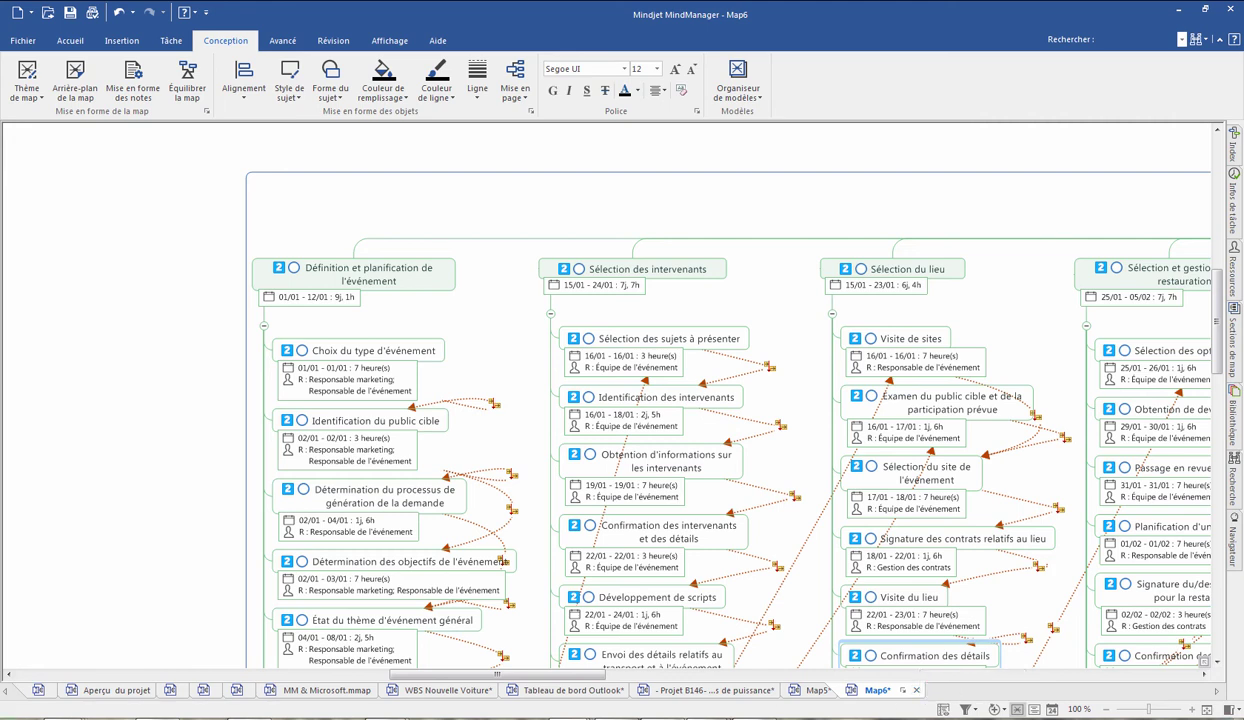
{"action": "left_click", "coordinate": [914, 690]}
{"action": "left_click", "coordinate": [627, 388]}
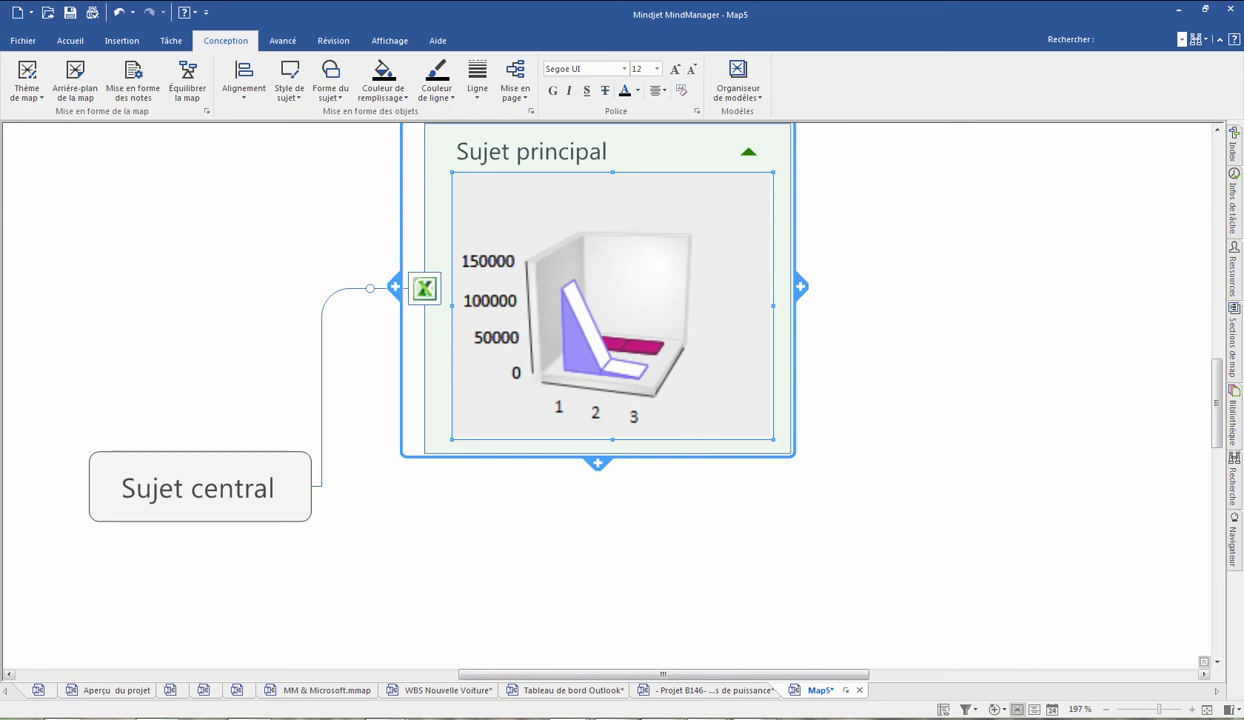
Switch to Internet Explorer and search Google for "mindmanager".
{"action": "left_click", "coordinate": [150, 719]}
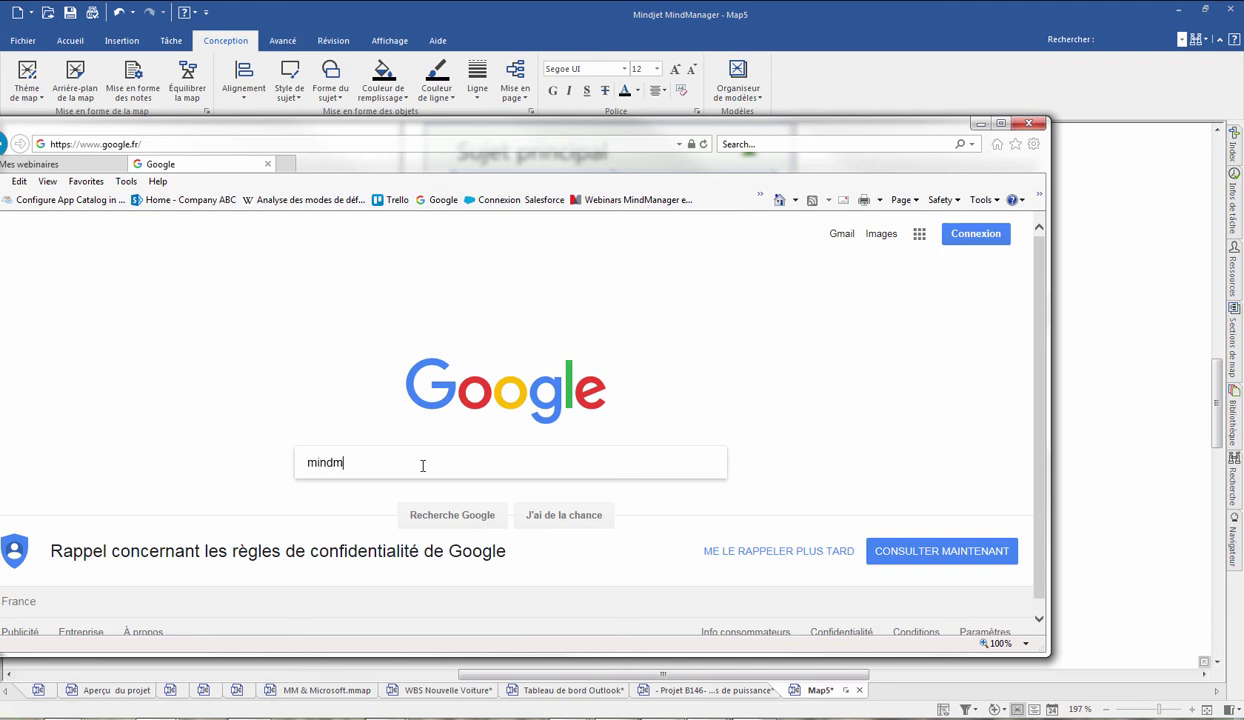
{"action": "type", "text": "anager"}
{"action": "key", "text": "Return"}
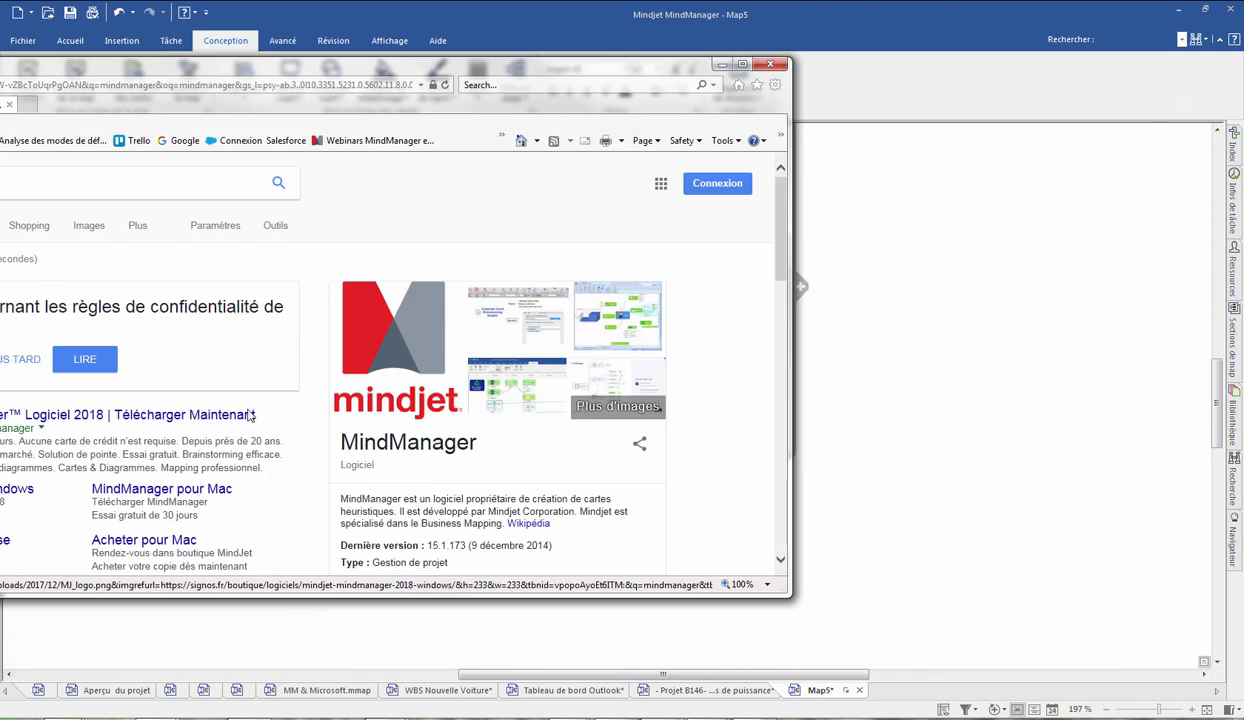
Send the Mindjet.com MindManager Logiciel 2018 download result link to MindManager as a subtopic of the chart topic in Map5.
{"action": "right_click", "coordinate": [134, 418]}
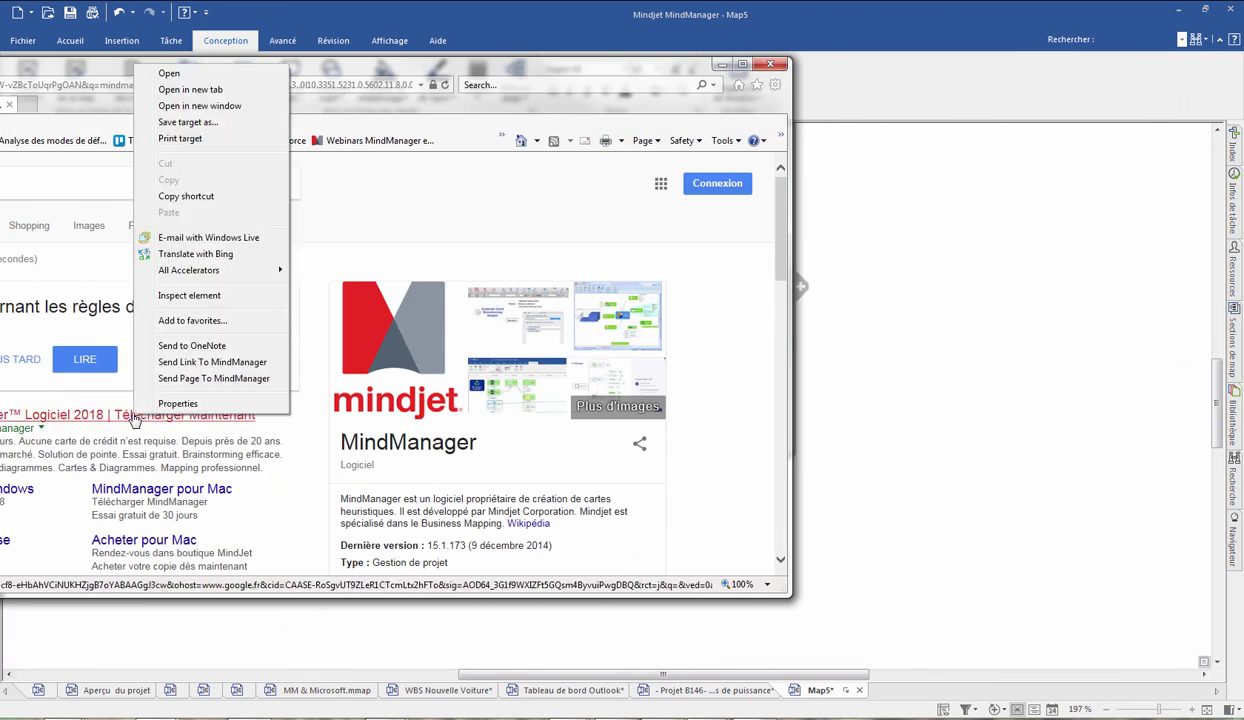
{"action": "left_click", "coordinate": [232, 364]}
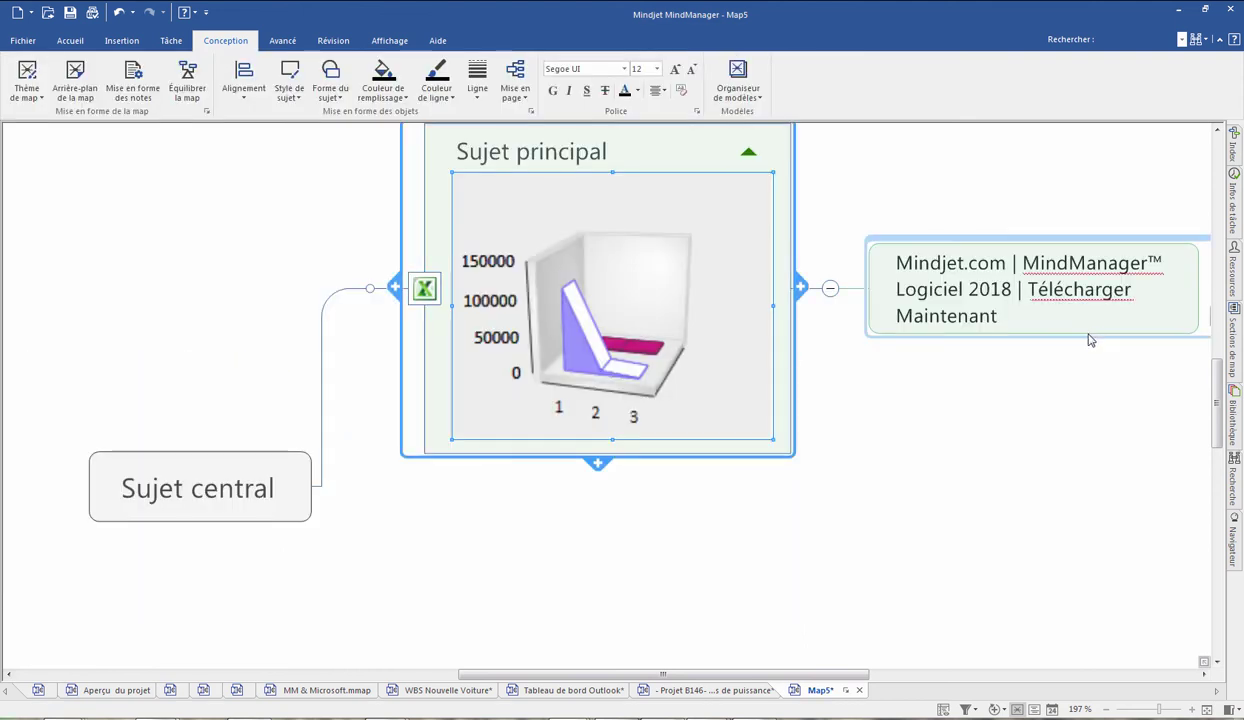
{"action": "left_click_drag", "start_coordinate": [687, 676], "coordinate": [797, 662]}
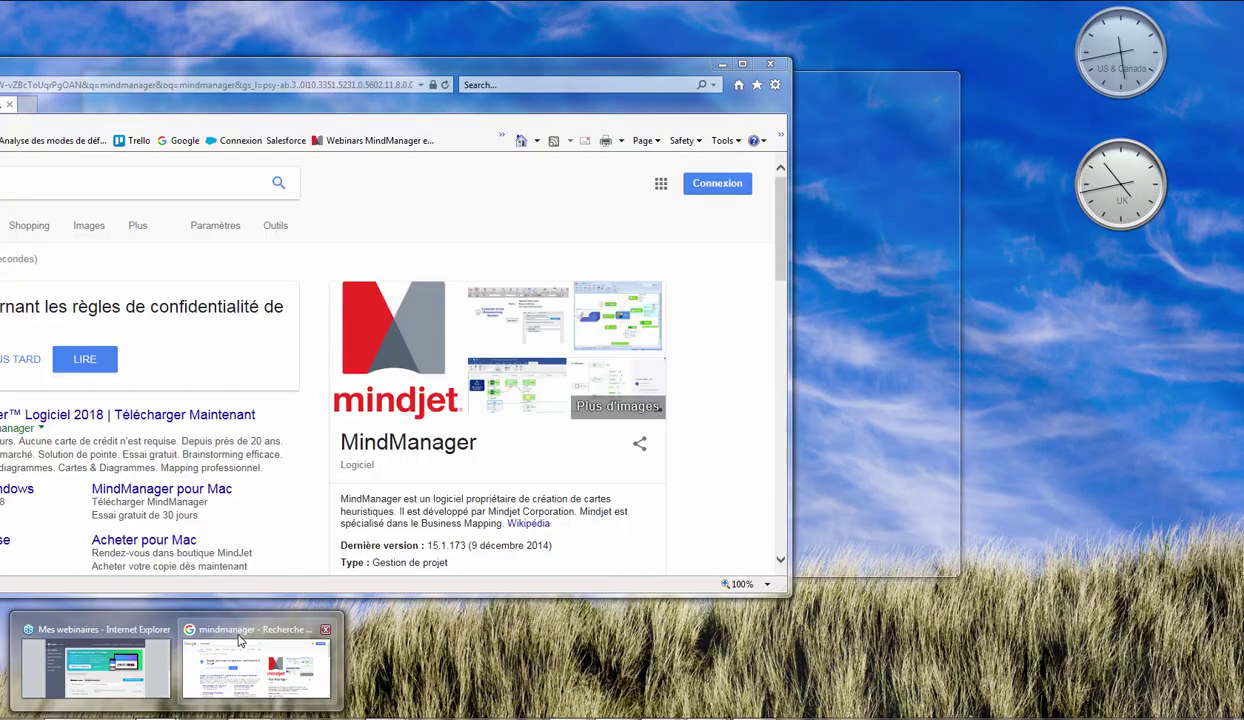
Send the "Acheter pour Mac" search result link as a subtopic of the Mindjet.com topic, and minimize the browser.
{"action": "left_click", "coordinate": [231, 616]}
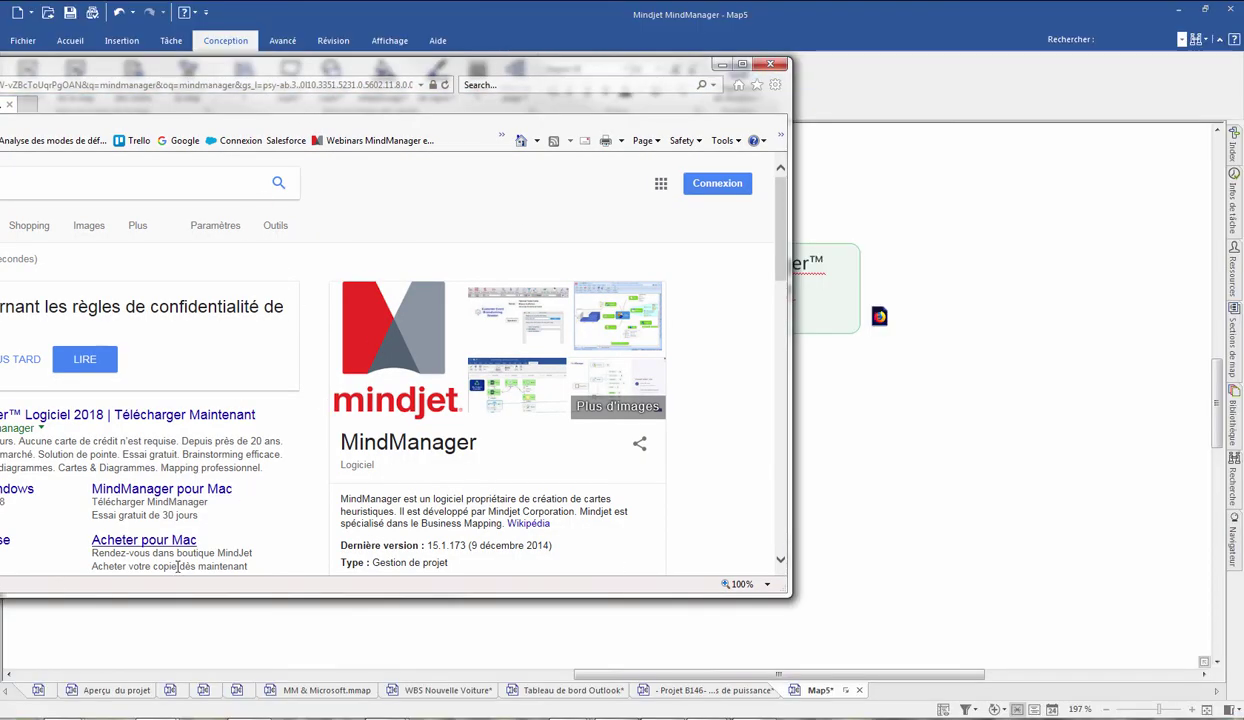
{"action": "left_click_drag", "start_coordinate": [136, 545], "coordinate": [907, 263]}
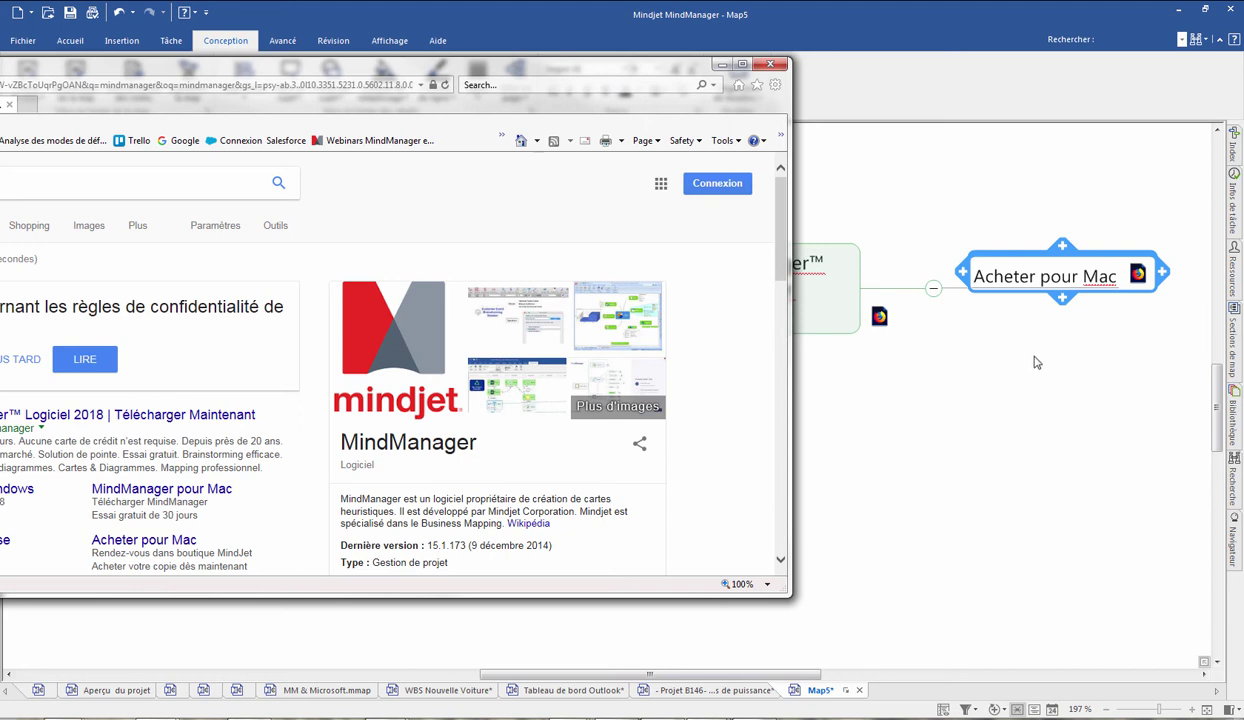
{"action": "left_click", "coordinate": [722, 64]}
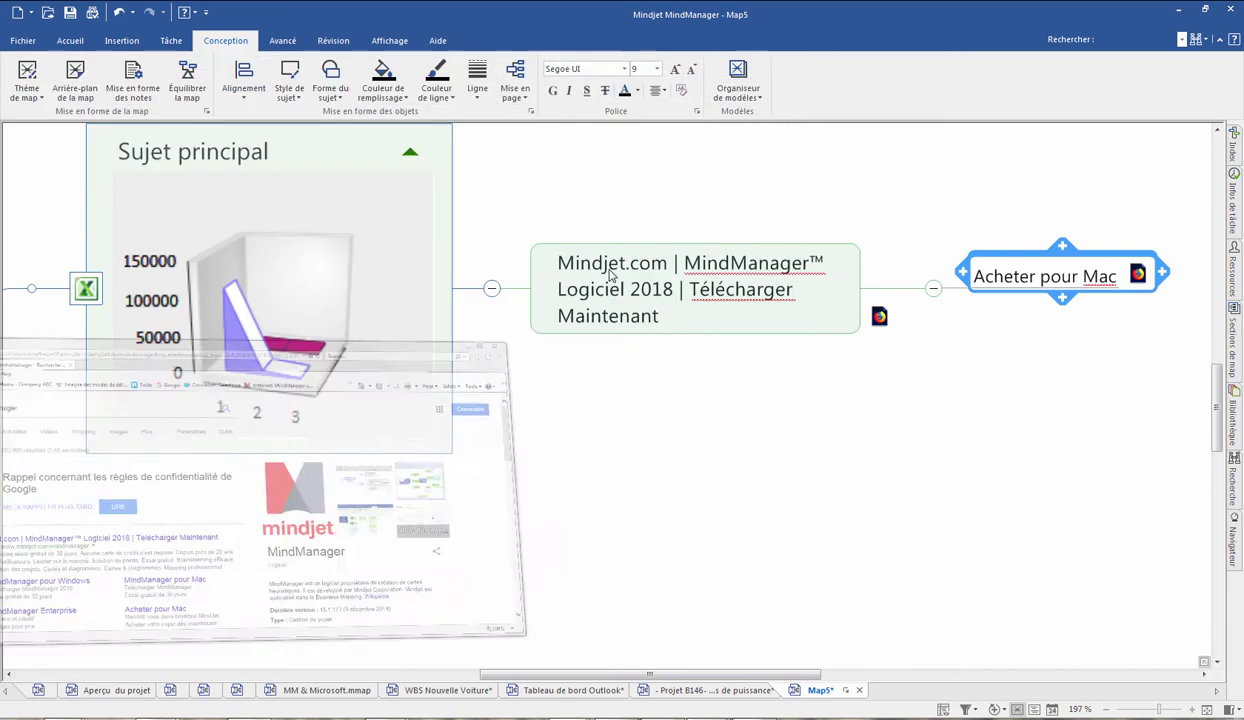
Return to the MM & Microsoft overview map, select the SharePoint topic, and bring up the options for opening a file.
{"action": "left_click", "coordinate": [313, 691]}
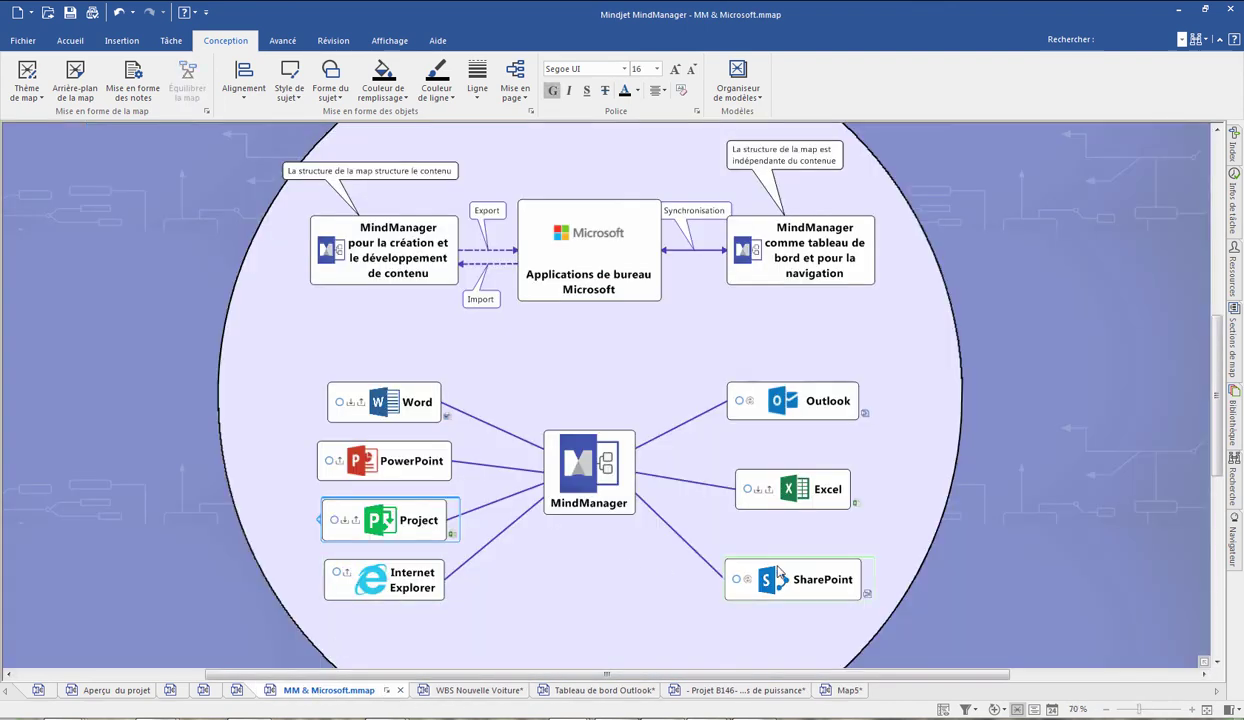
{"action": "left_click", "coordinate": [800, 580]}
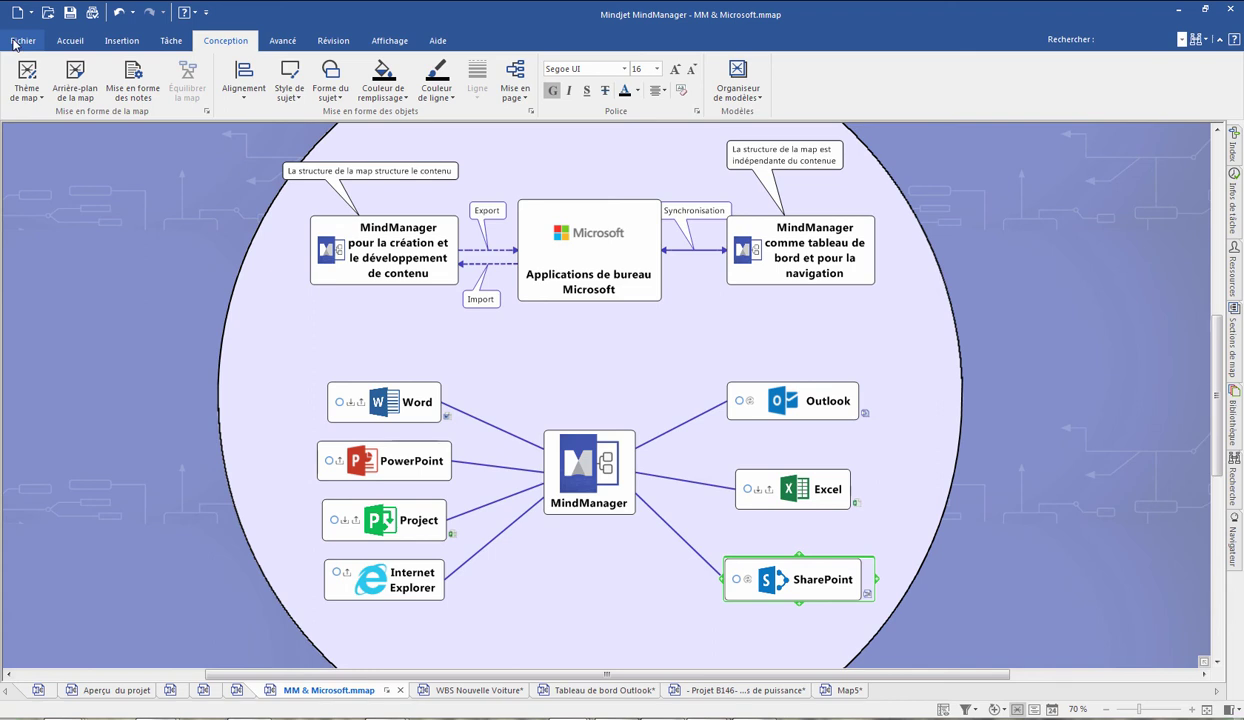
{"action": "left_click", "coordinate": [15, 43]}
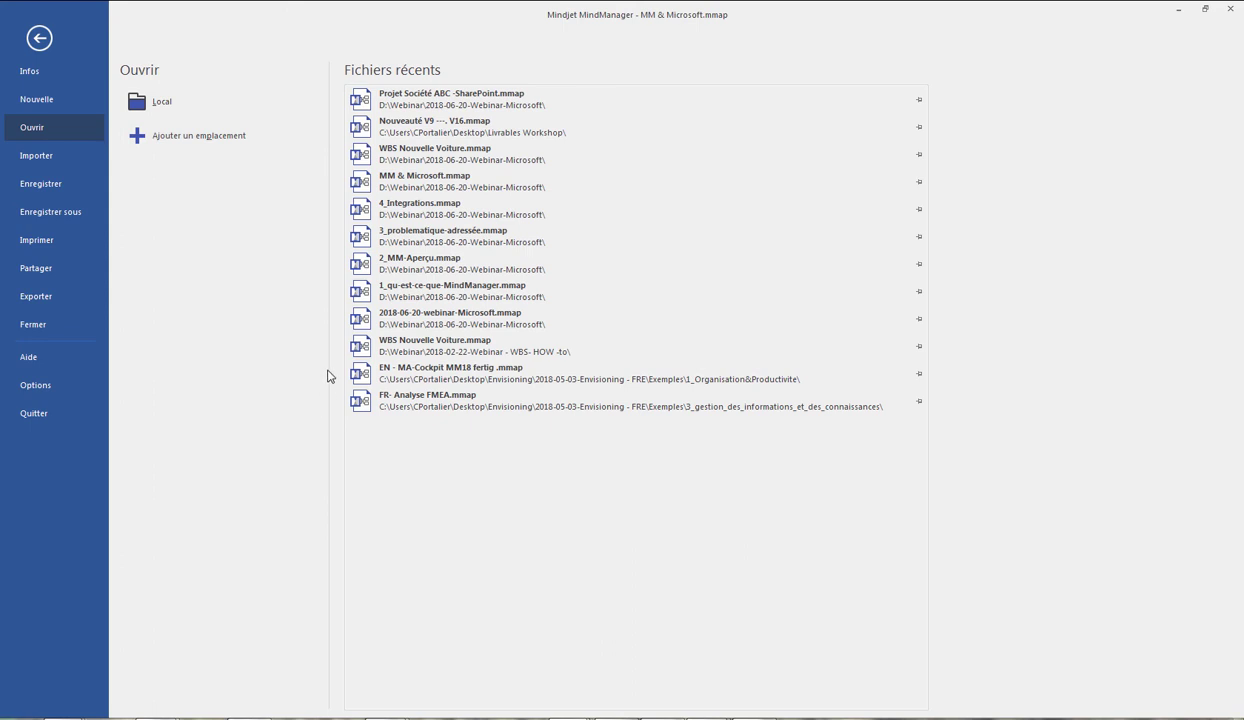
Open a new Firefox window and go to the mindjetgmbh.sharepoint.com site.
{"action": "right_click", "coordinate": [386, 718]}
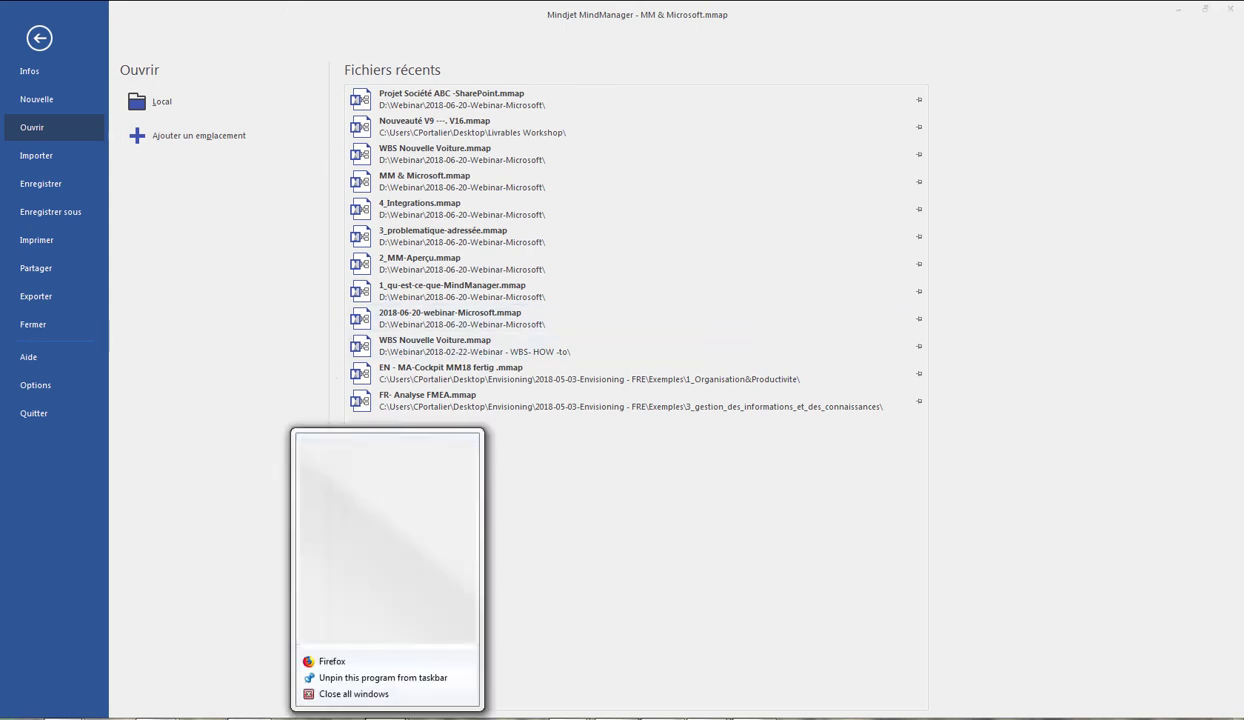
{"action": "left_click", "coordinate": [335, 658]}
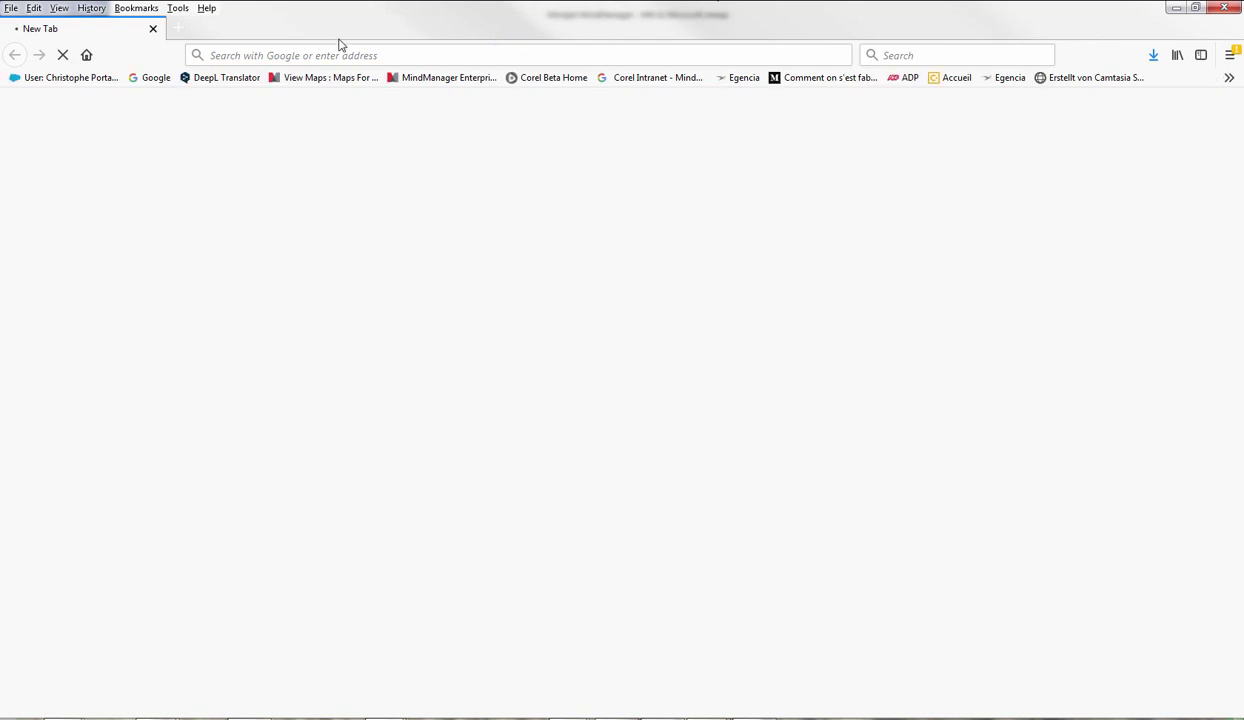
{"action": "type", "text": "min"}
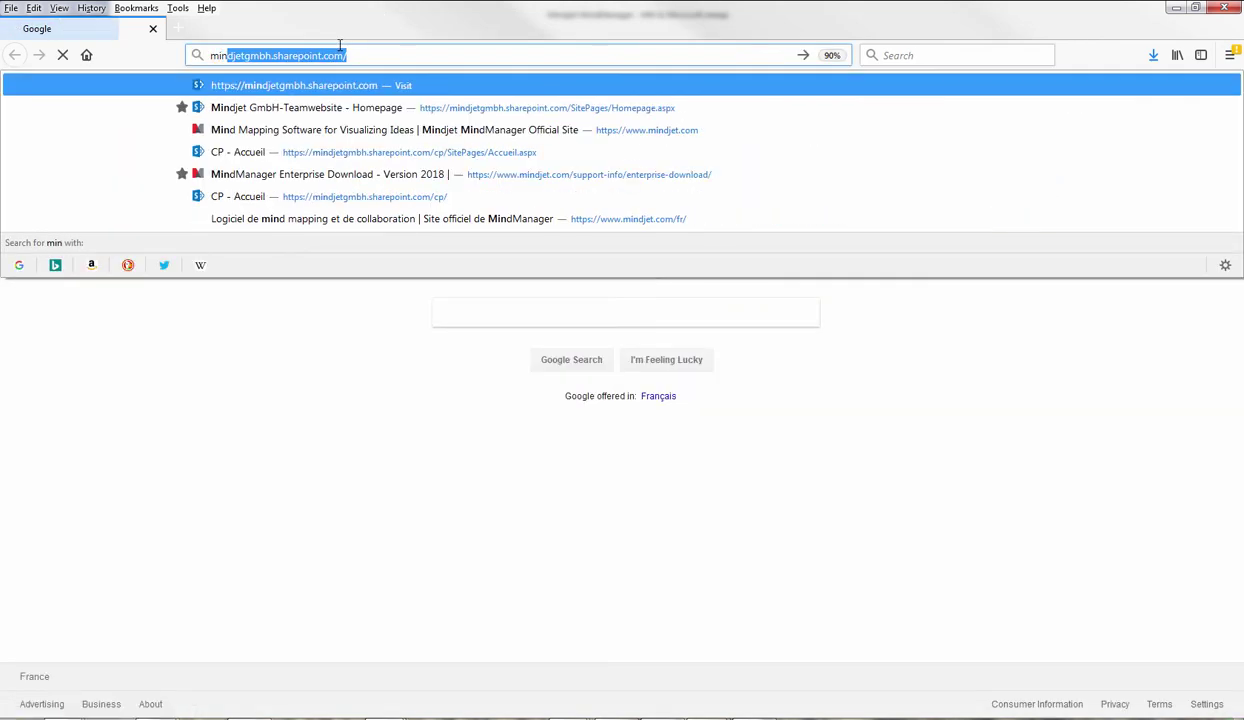
{"action": "type", "text": "d"}
{"action": "left_click", "coordinate": [316, 88]}
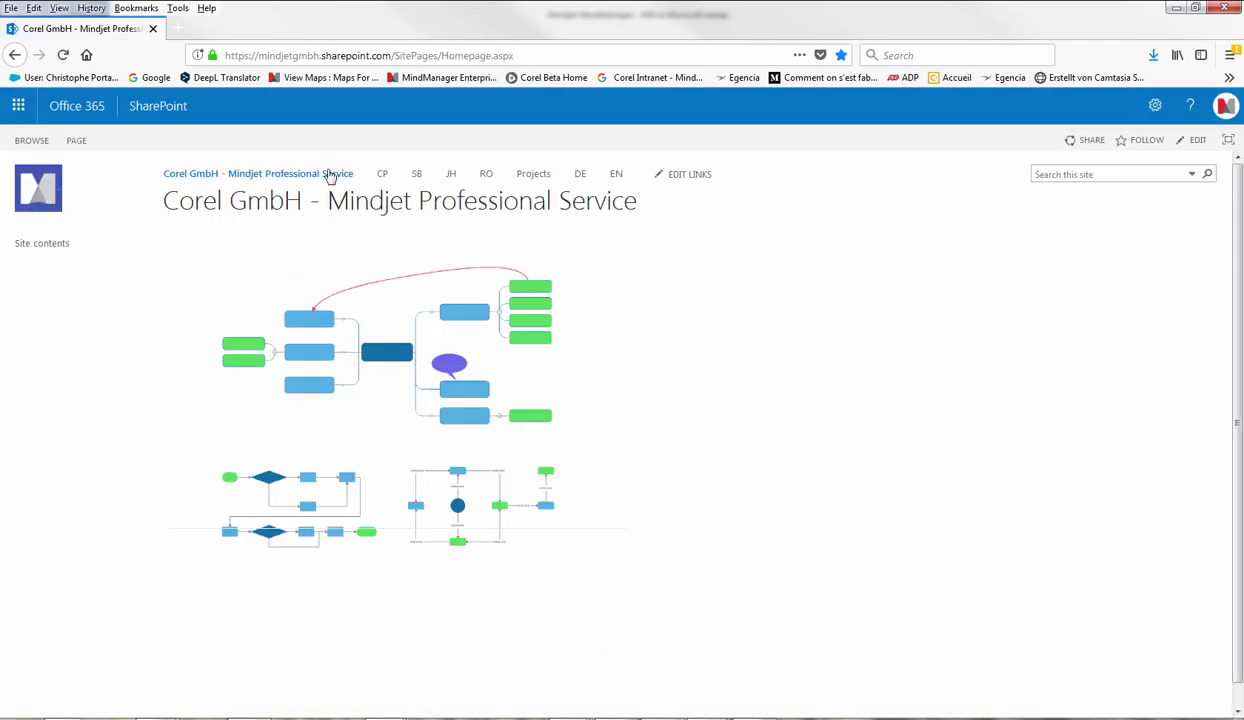
Open the CP subsite of the SharePoint site and copy its page address.
{"action": "left_click", "coordinate": [386, 177]}
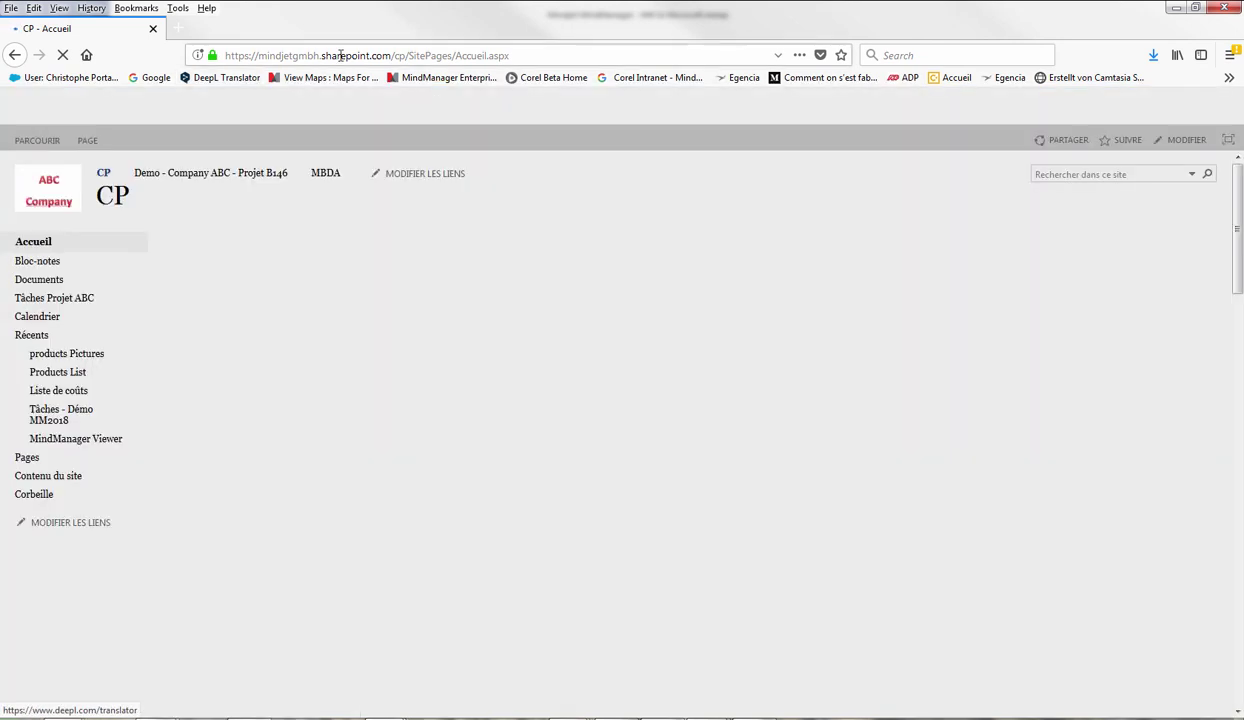
{"action": "left_click", "coordinate": [340, 55]}
{"action": "key", "text": "ctrl+c"}
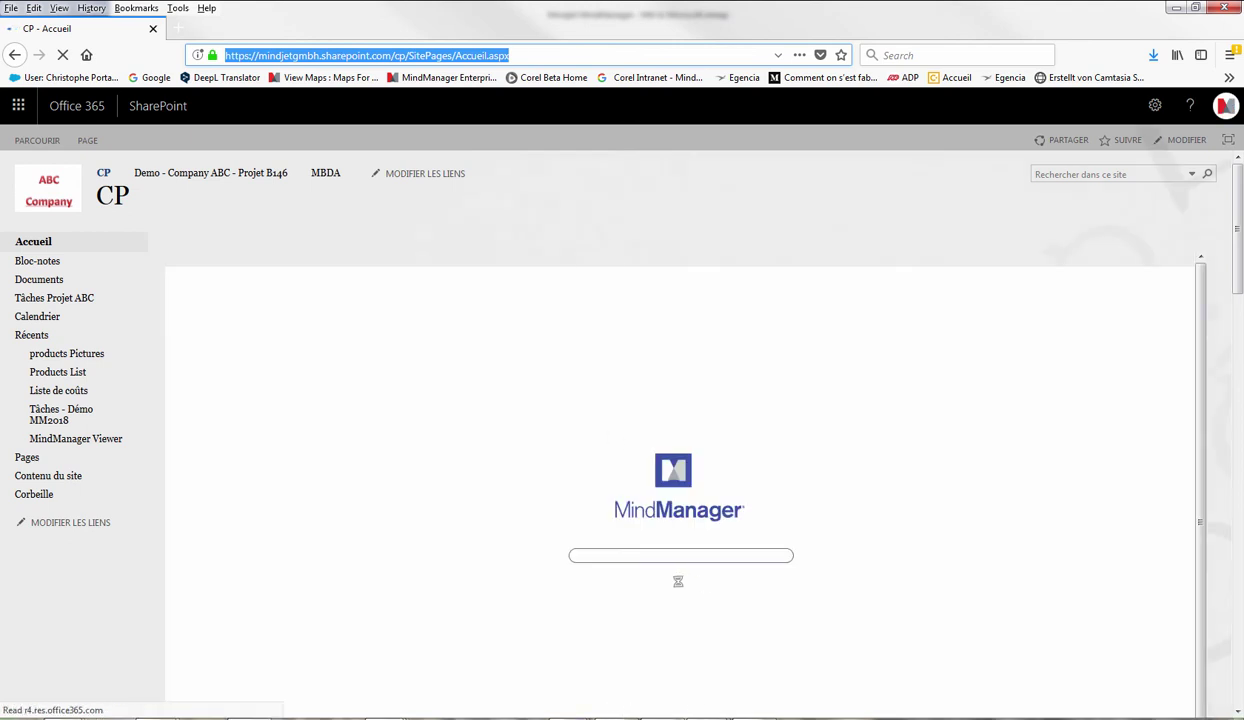
Switch back to MindManager and close Map5 without saving.
{"action": "left_click", "coordinate": [1186, 658]}
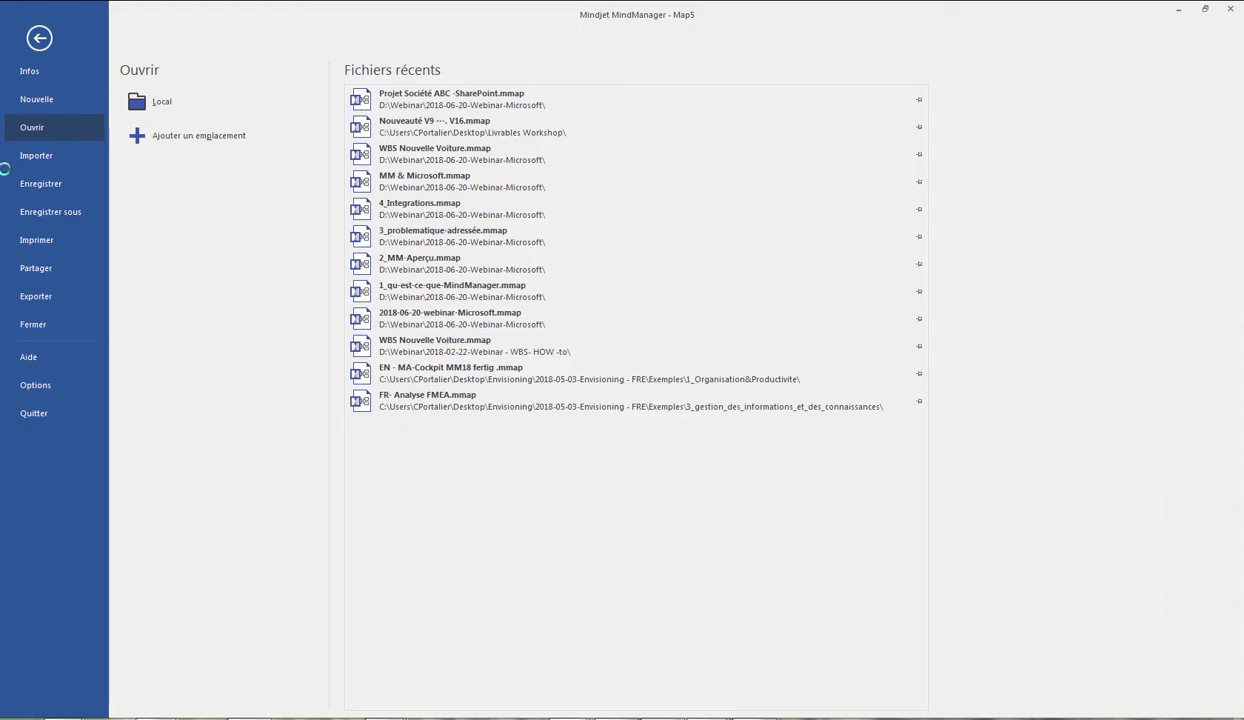
{"action": "key", "text": "Escape"}
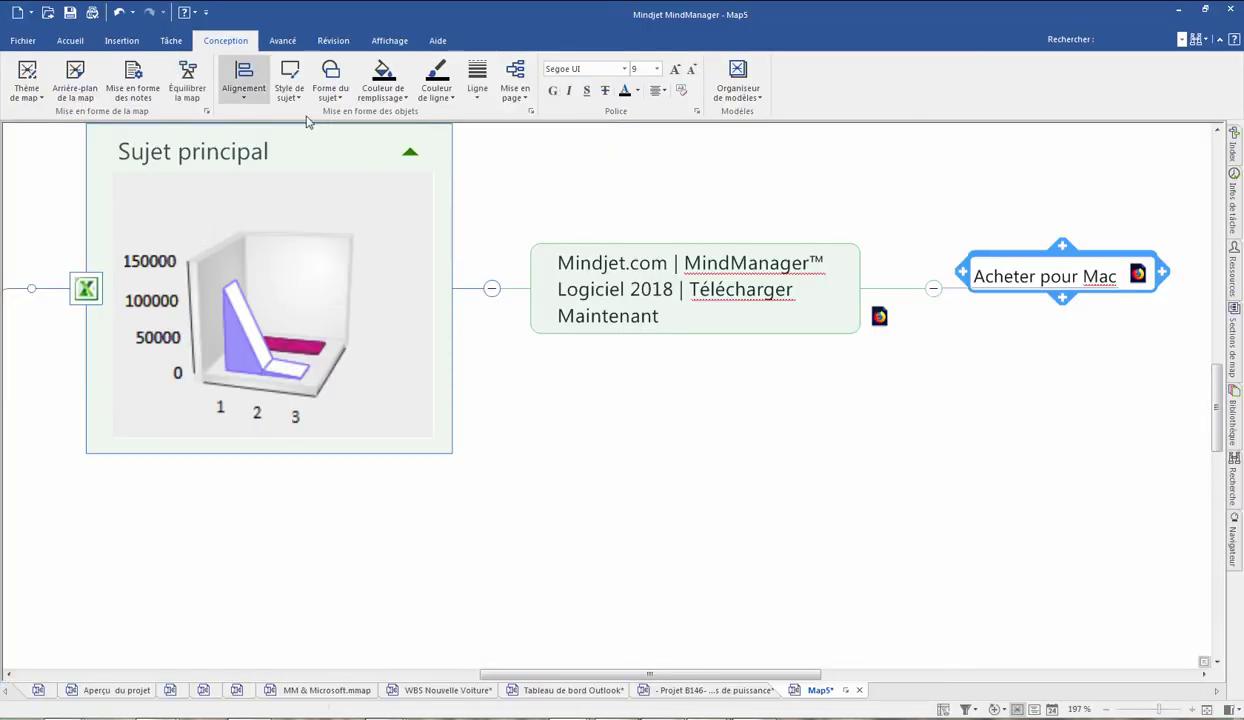
{"action": "left_click", "coordinate": [859, 690]}
{"action": "left_click", "coordinate": [657, 401]}
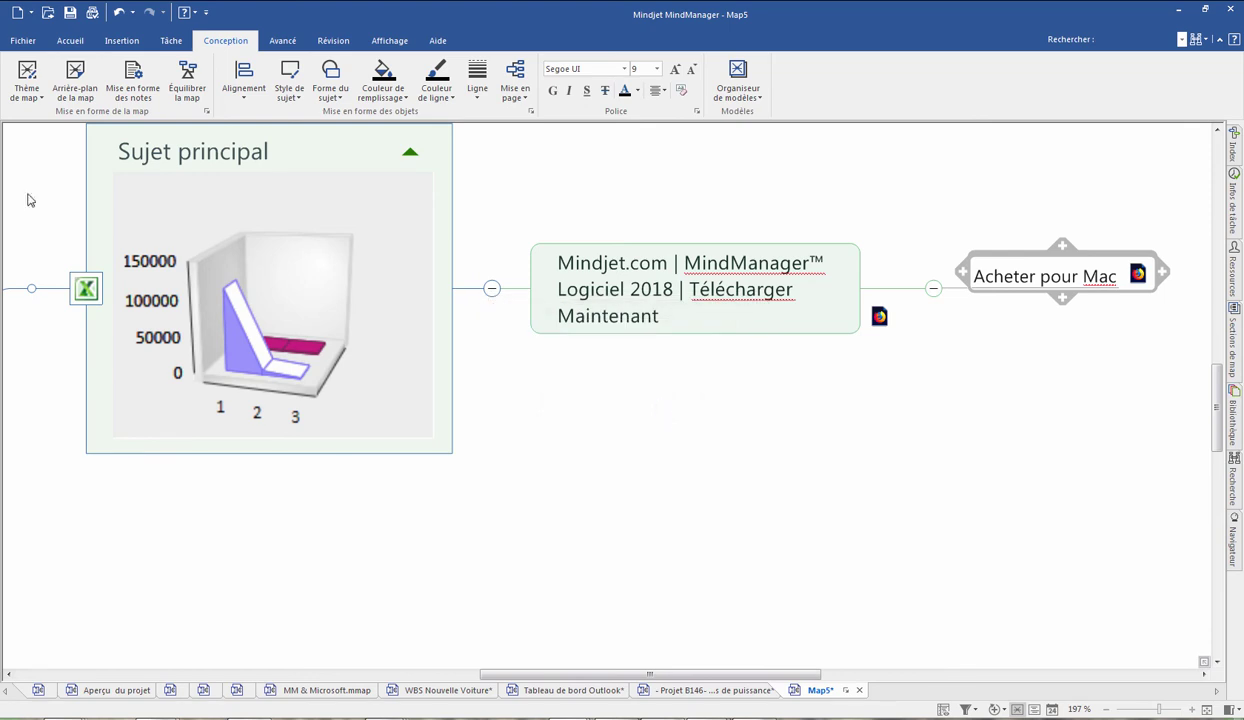
{"action": "left_click", "coordinate": [20, 42]}
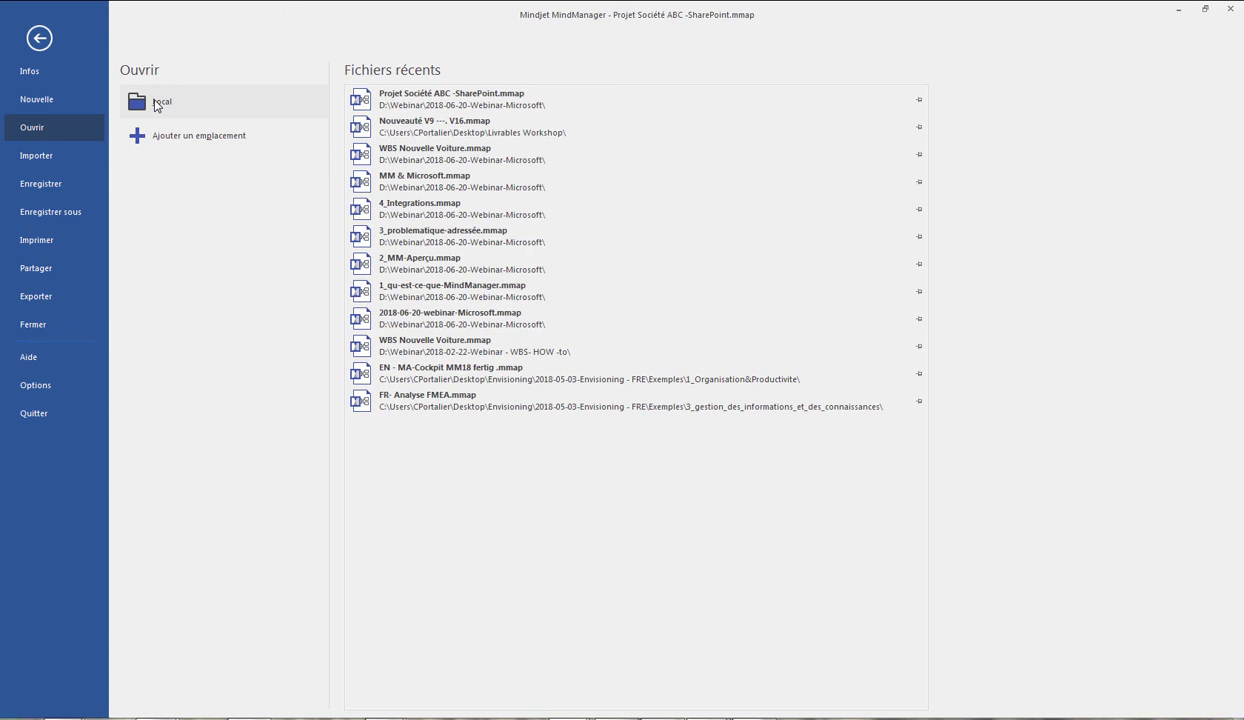
{"action": "left_click", "coordinate": [169, 133]}
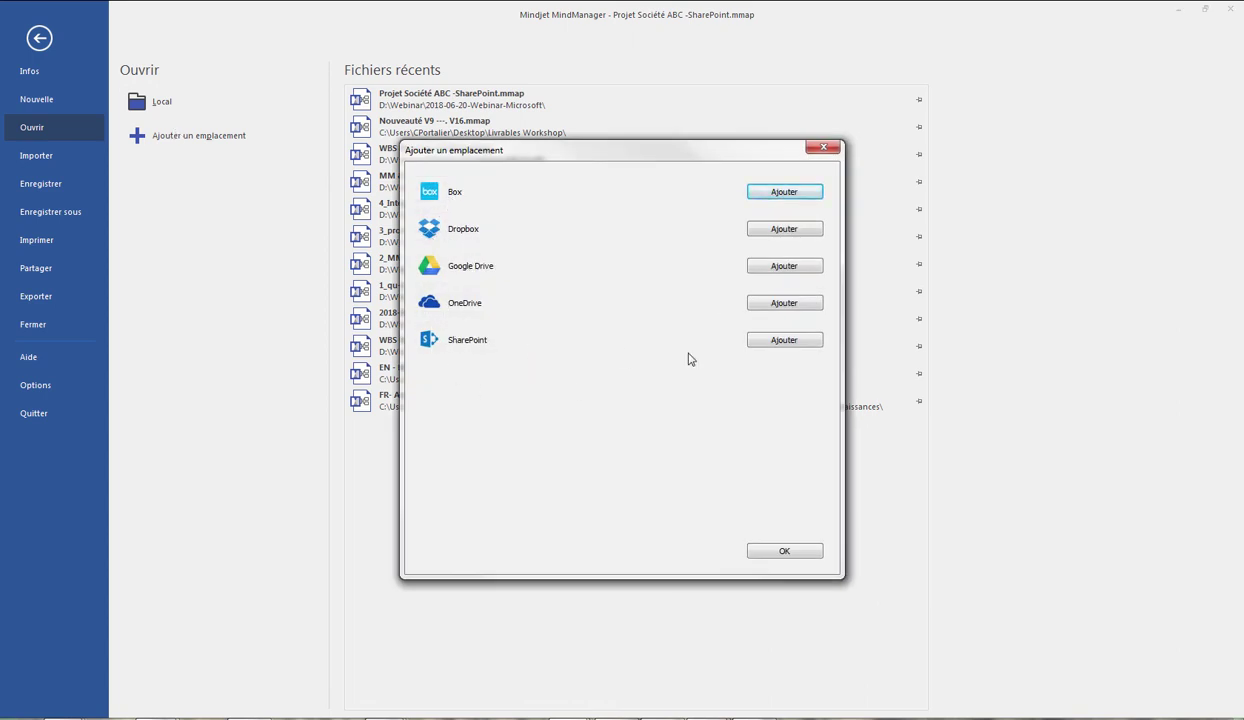
{"action": "left_click", "coordinate": [752, 342]}
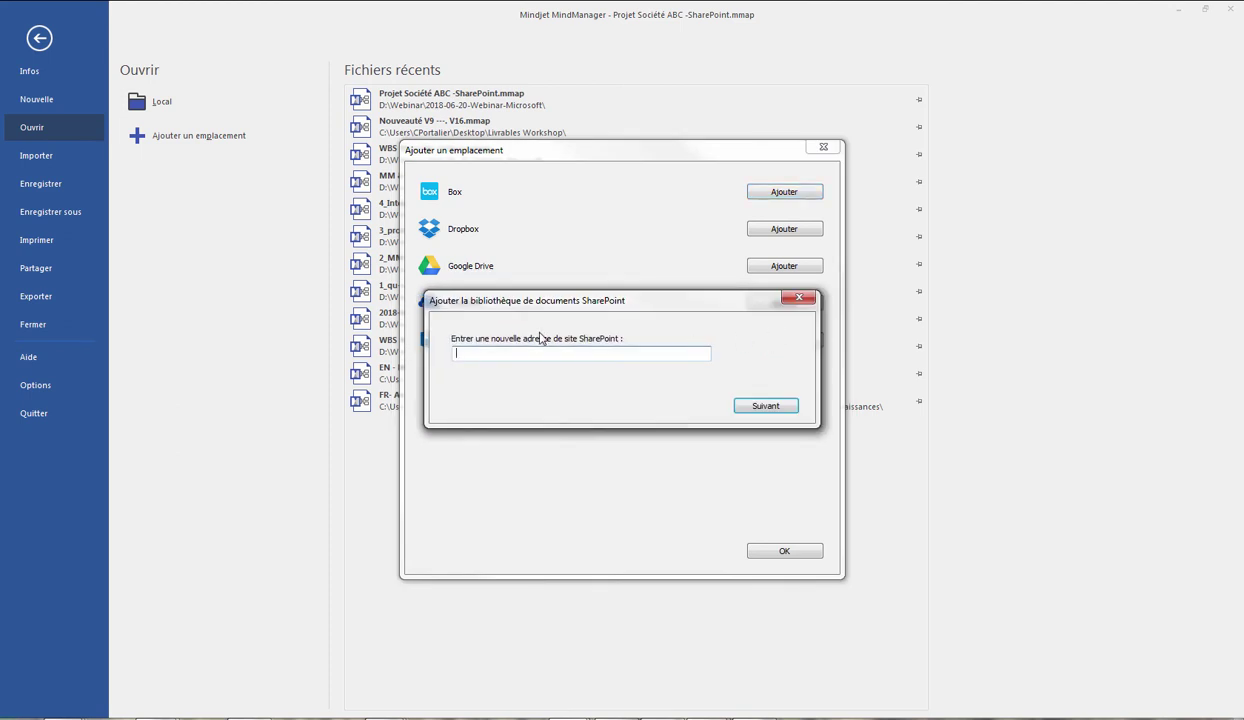
{"action": "key", "text": "ctrl+v"}
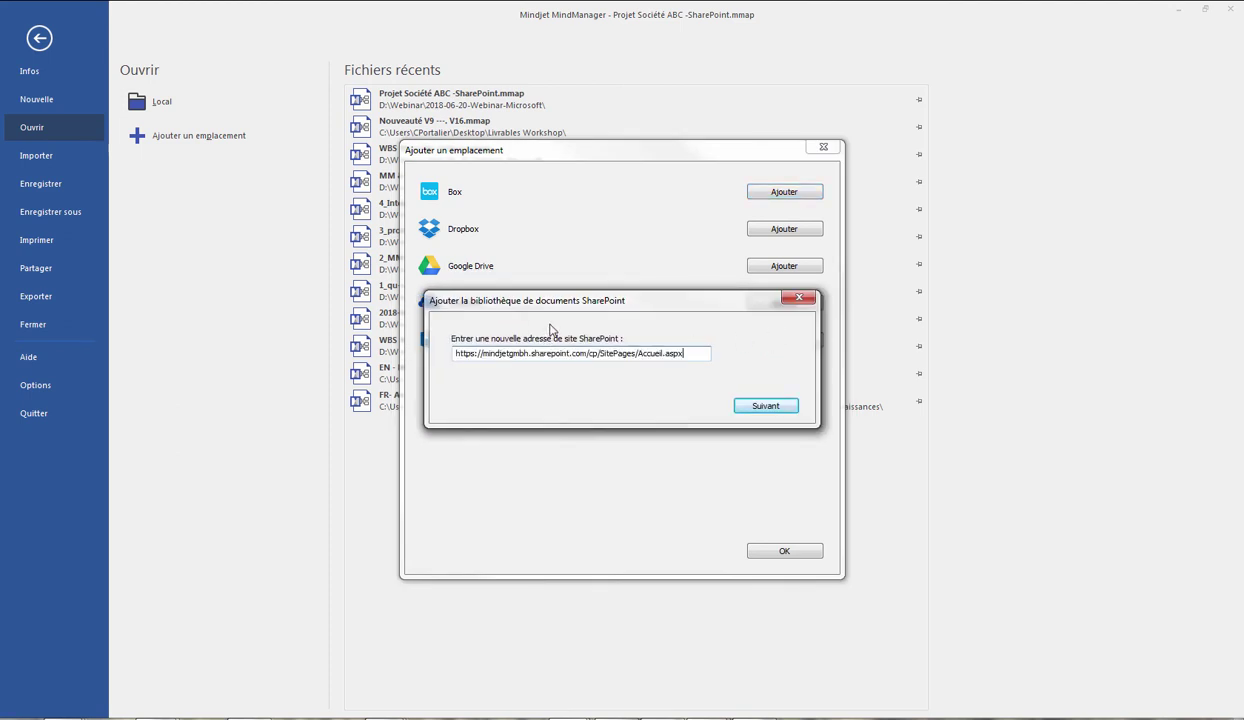
{"action": "left_click", "coordinate": [777, 410]}
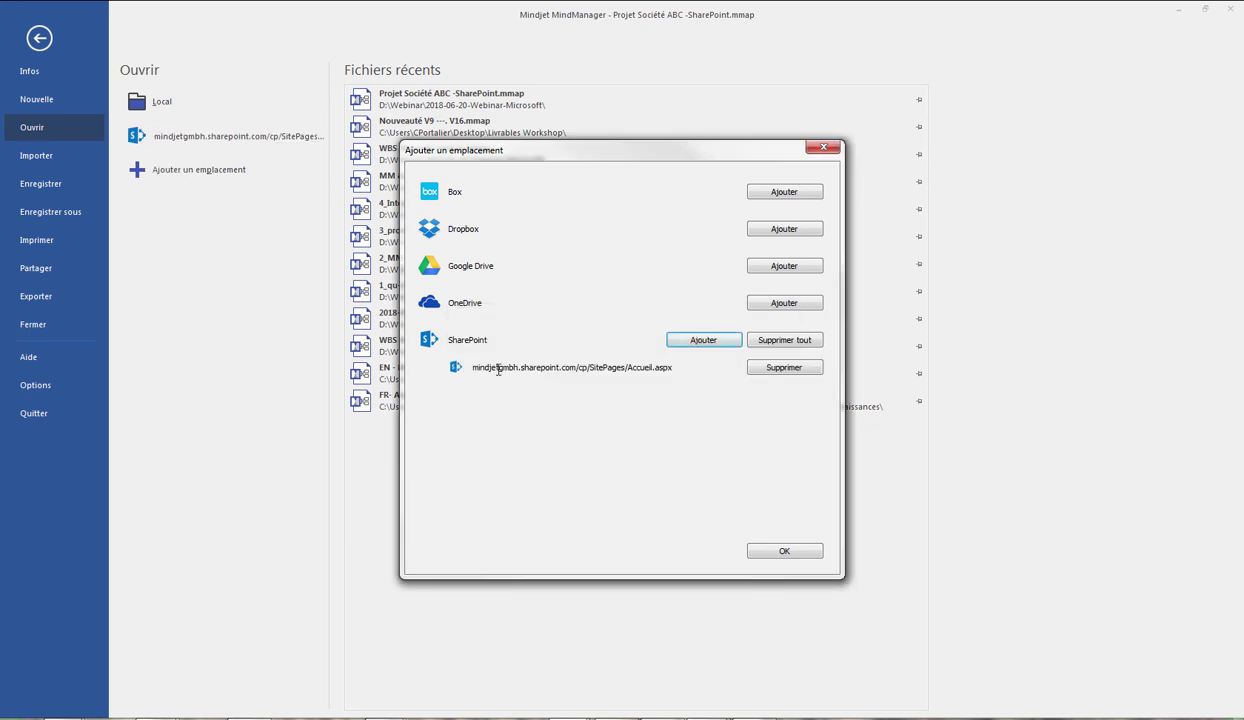
{"action": "left_click", "coordinate": [784, 551]}
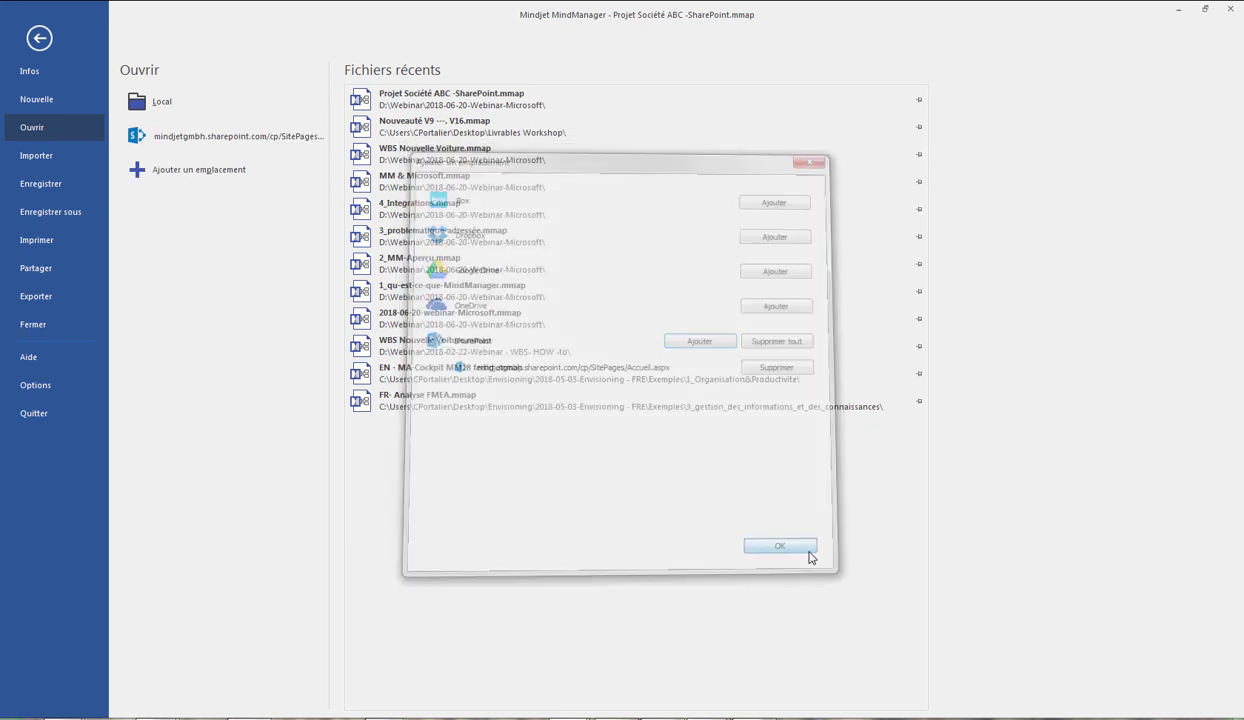
Open Chronologie des projets.mmap from the Documents folder of the added SharePoint location.
{"action": "left_click", "coordinate": [203, 145]}
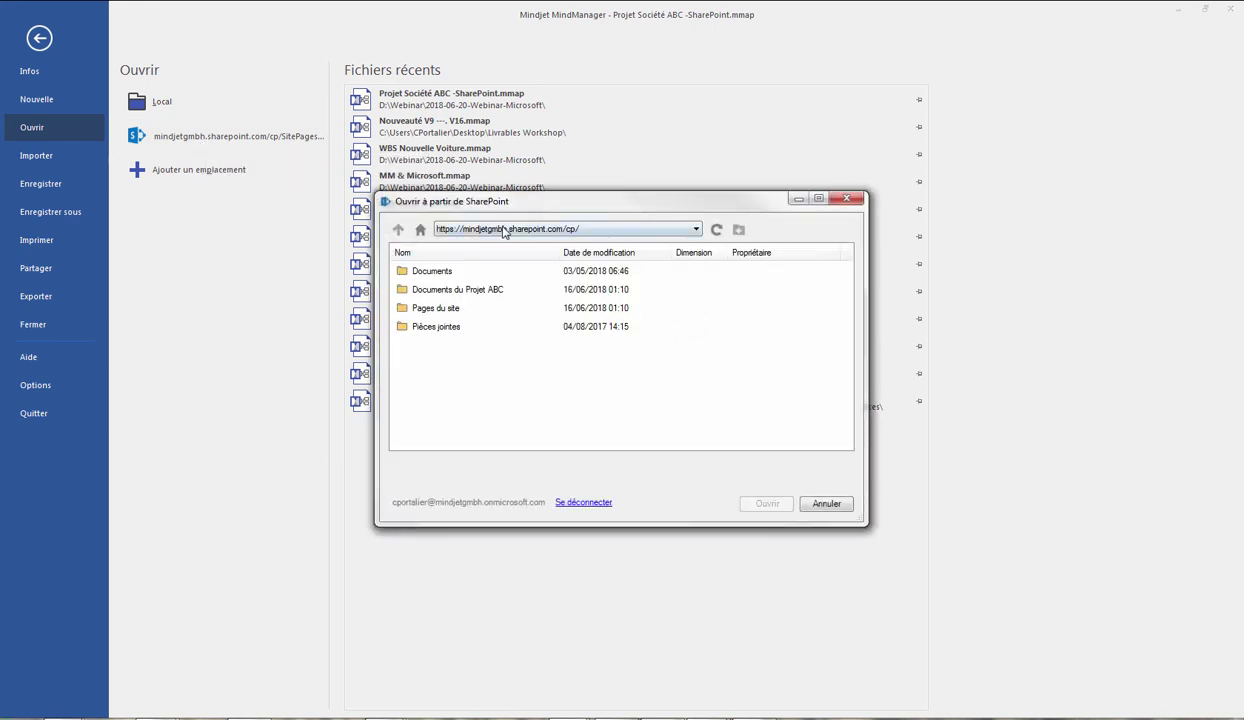
{"action": "double_click", "coordinate": [452, 277]}
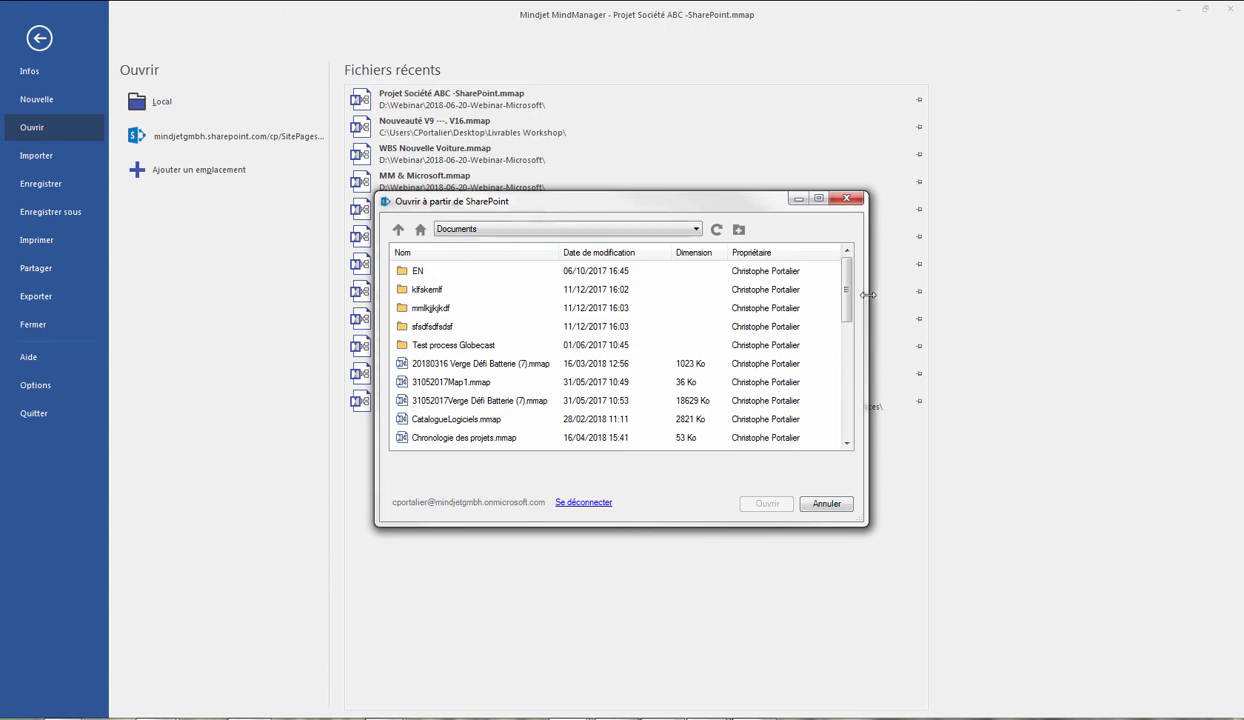
{"action": "left_click_drag", "start_coordinate": [846, 294], "coordinate": [856, 334]}
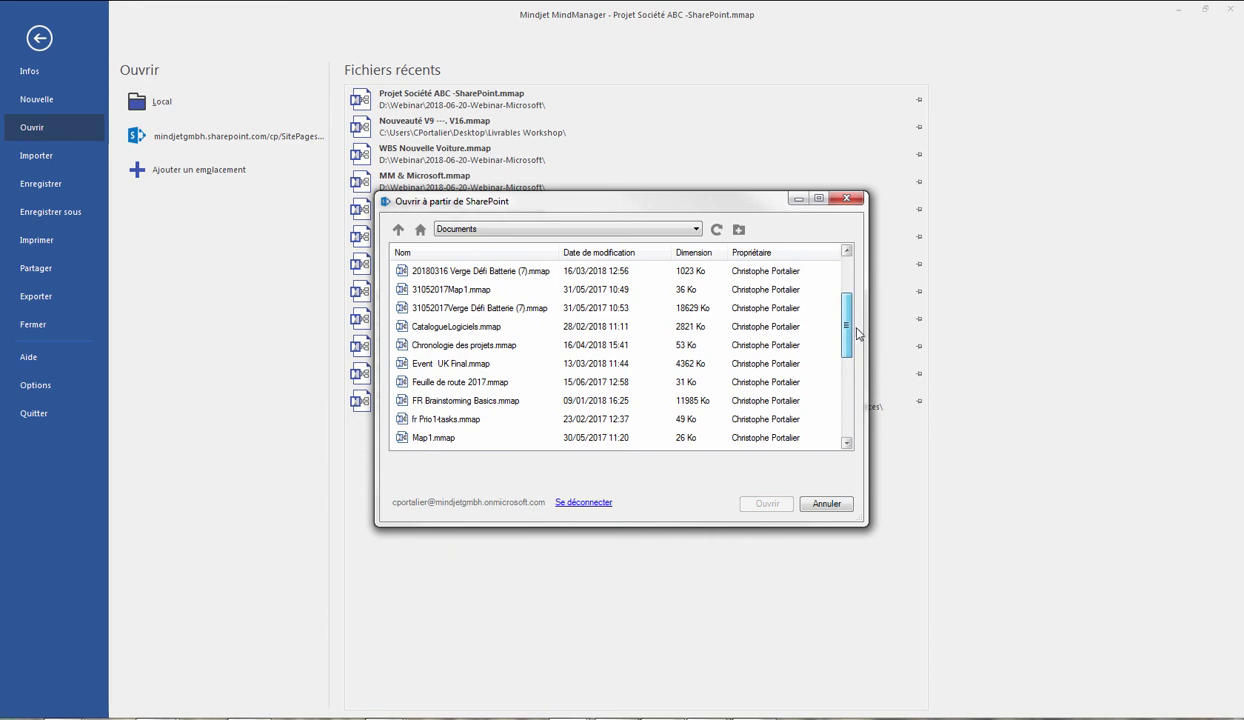
{"action": "double_click", "coordinate": [473, 350]}
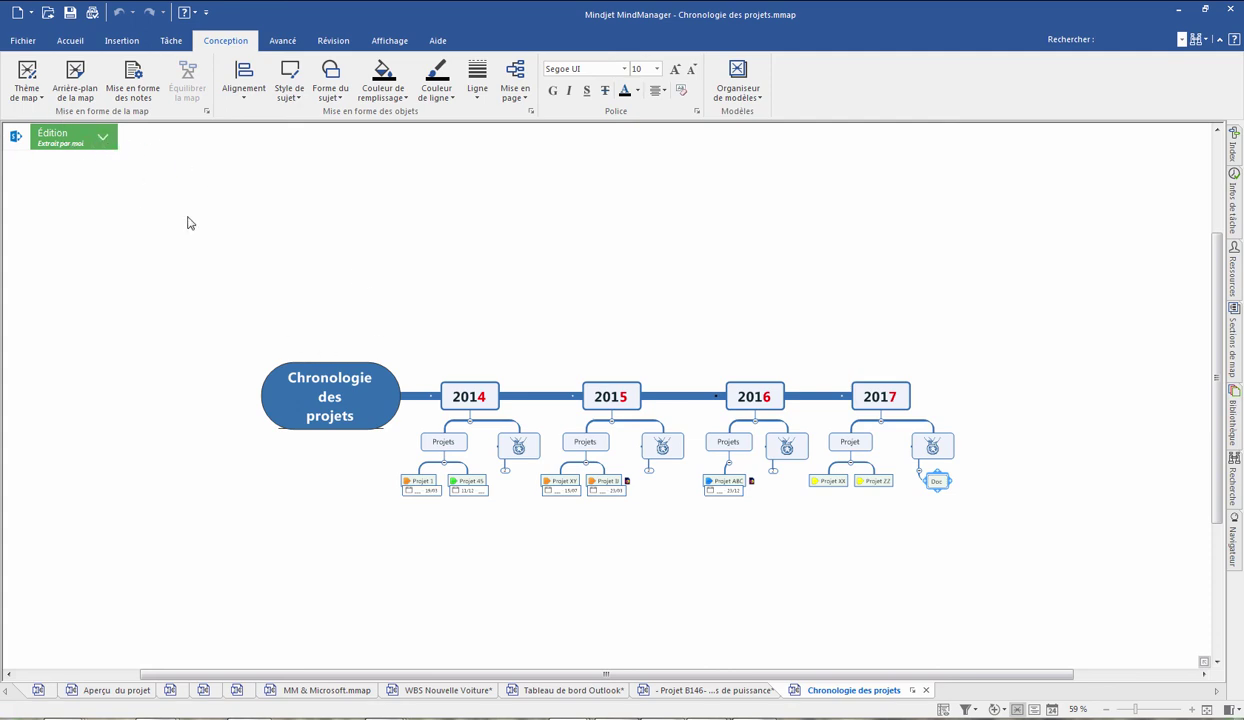
Add a floating topic above the project timeline, and examine the SharePoint check-in options without checking the map in.
{"action": "double_click", "coordinate": [492, 281]}
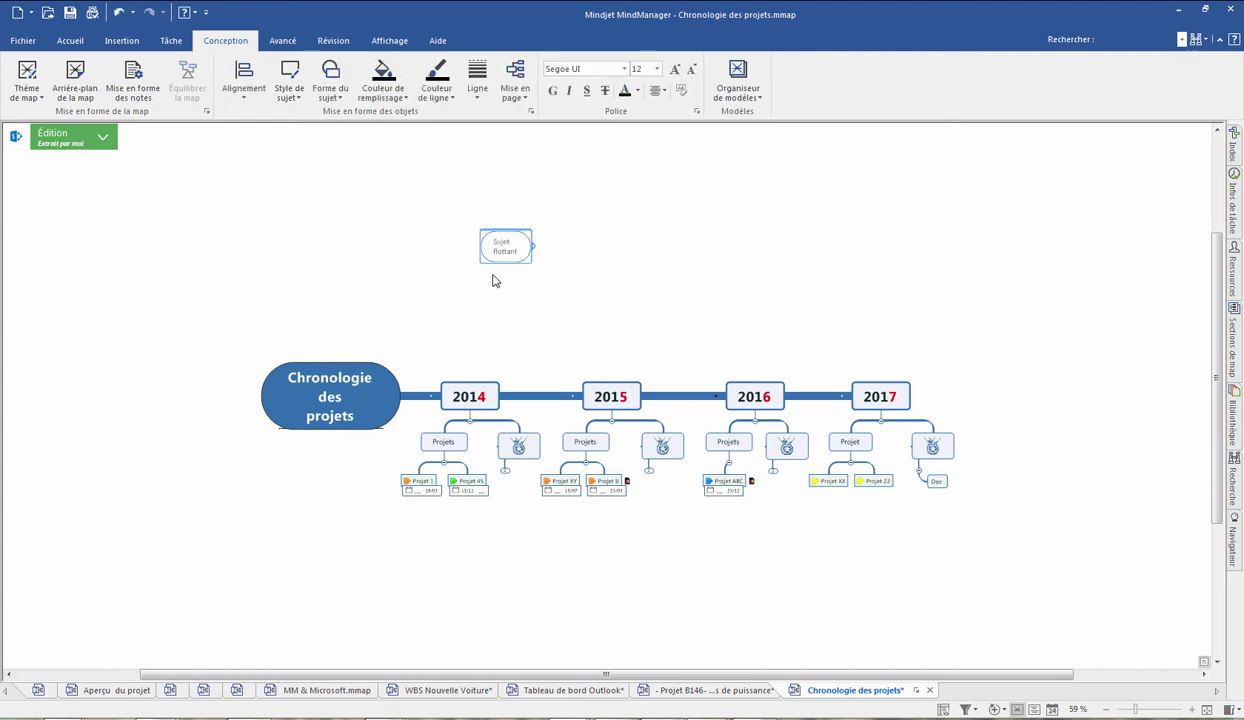
{"action": "left_click_drag", "start_coordinate": [415, 174], "coordinate": [620, 293]}
{"action": "left_click", "coordinate": [103, 140]}
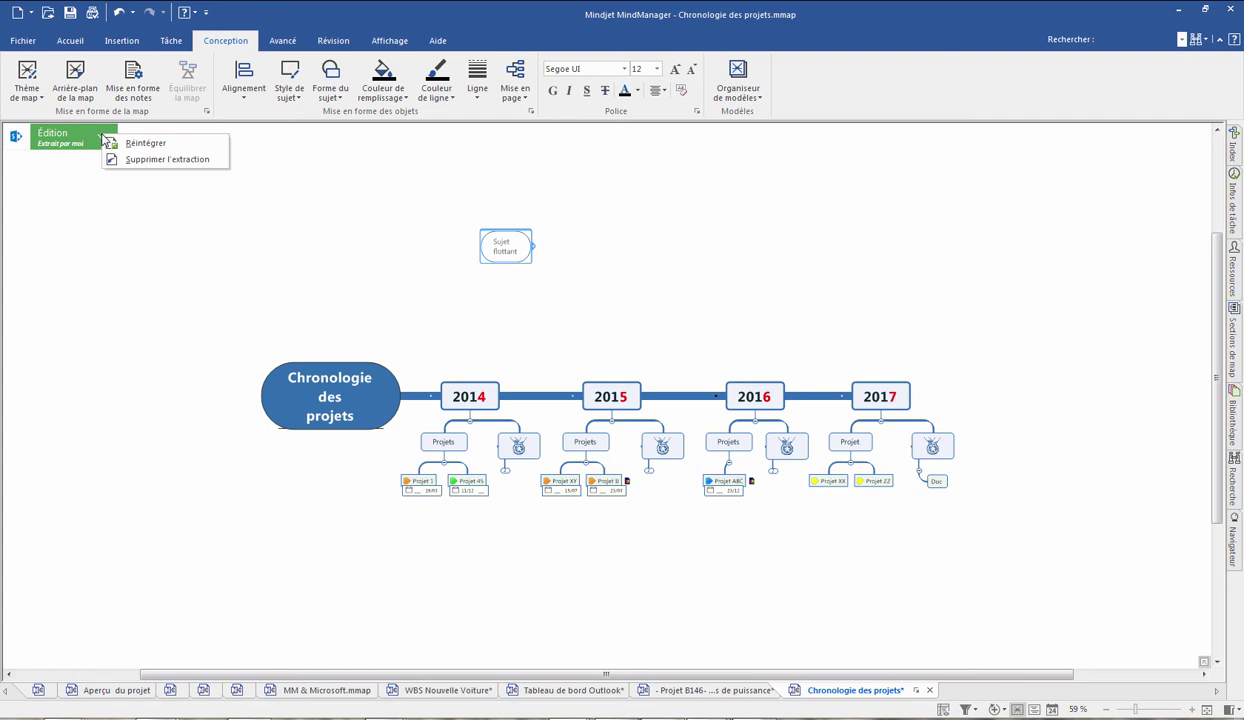
{"action": "left_click", "coordinate": [127, 146]}
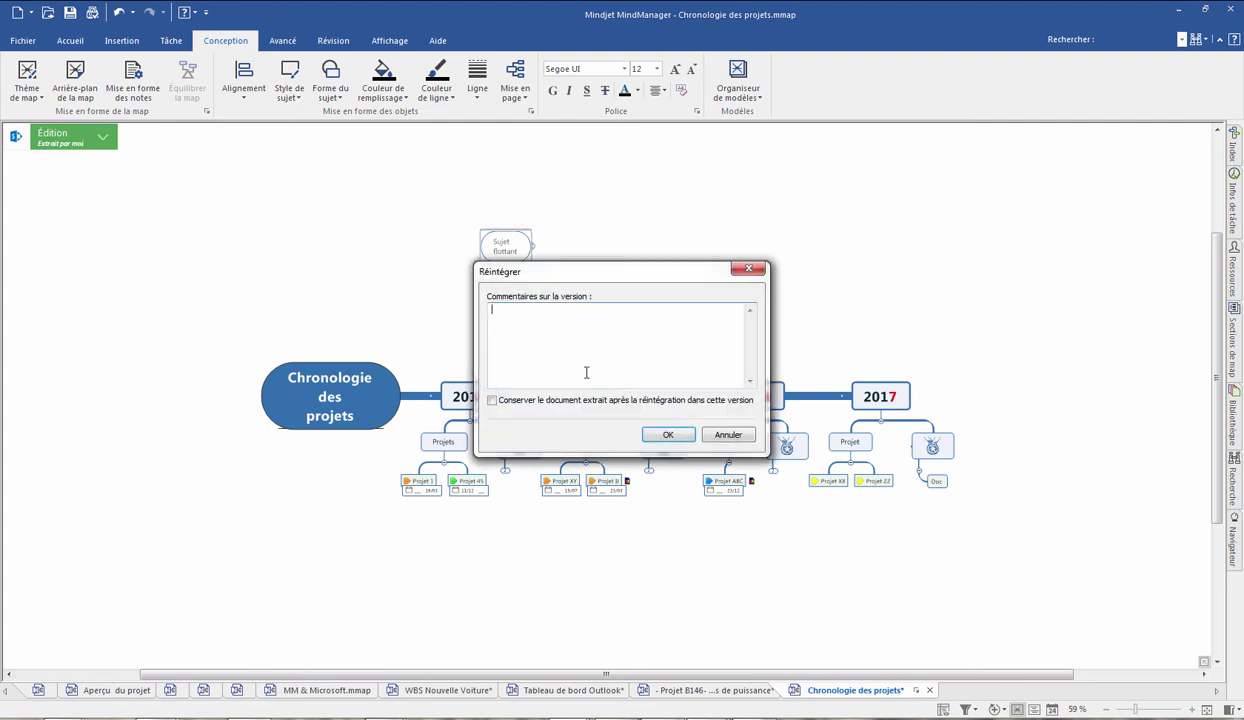
{"action": "left_click", "coordinate": [728, 434]}
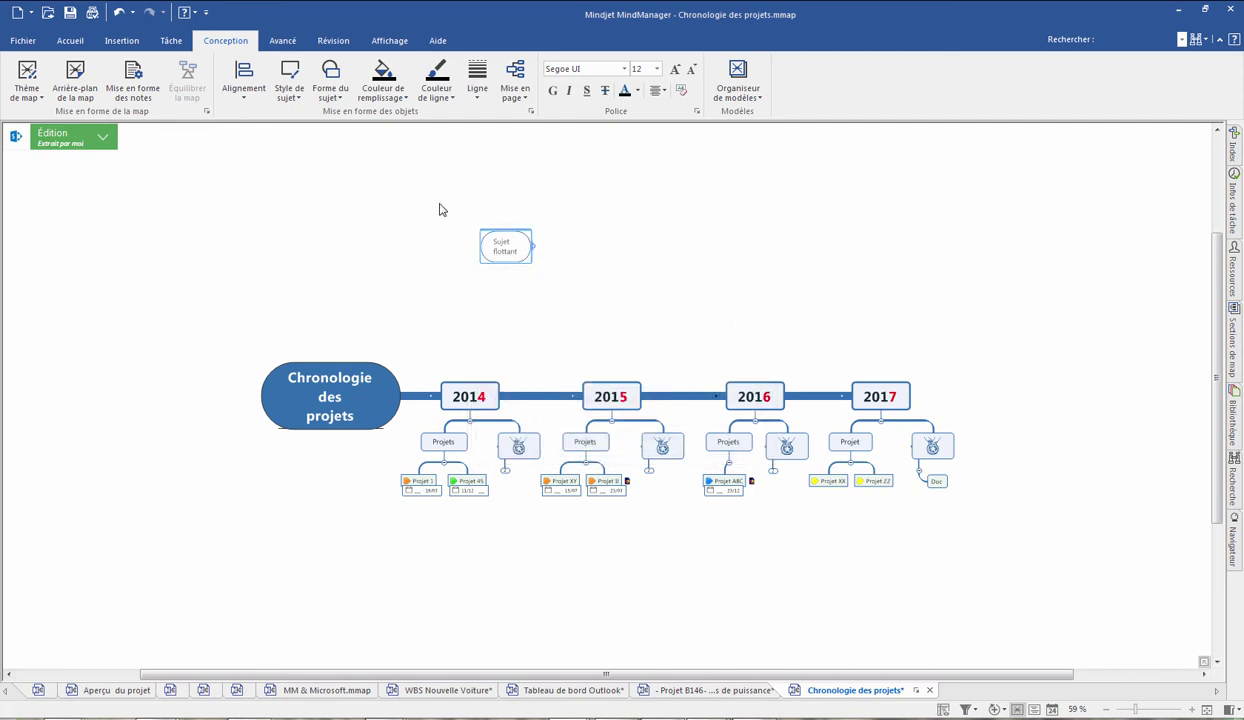
Delete the floating topic above the project timeline.
{"action": "left_click_drag", "start_coordinate": [402, 194], "coordinate": [556, 296]}
{"action": "scroll", "coordinate": [556, 294], "scroll_direction": "up", "scroll_amount": 2}
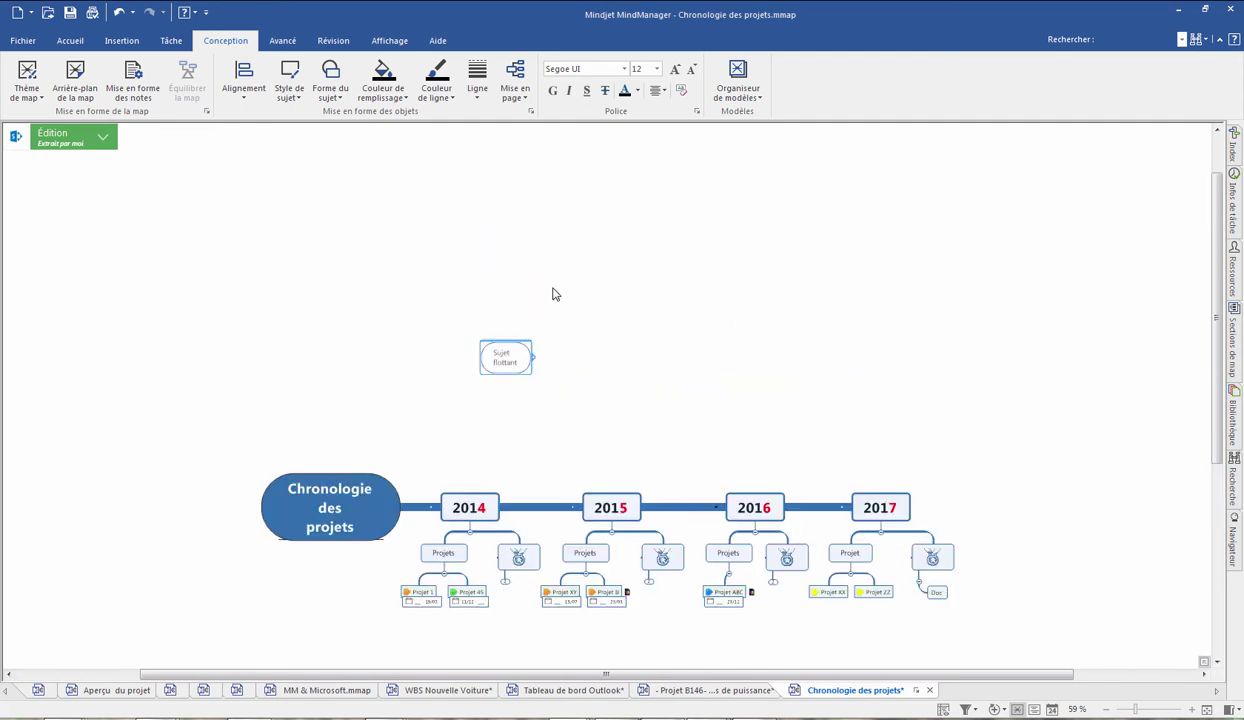
{"action": "left_click_drag", "start_coordinate": [449, 283], "coordinate": [591, 389]}
{"action": "key", "text": "Delete"}
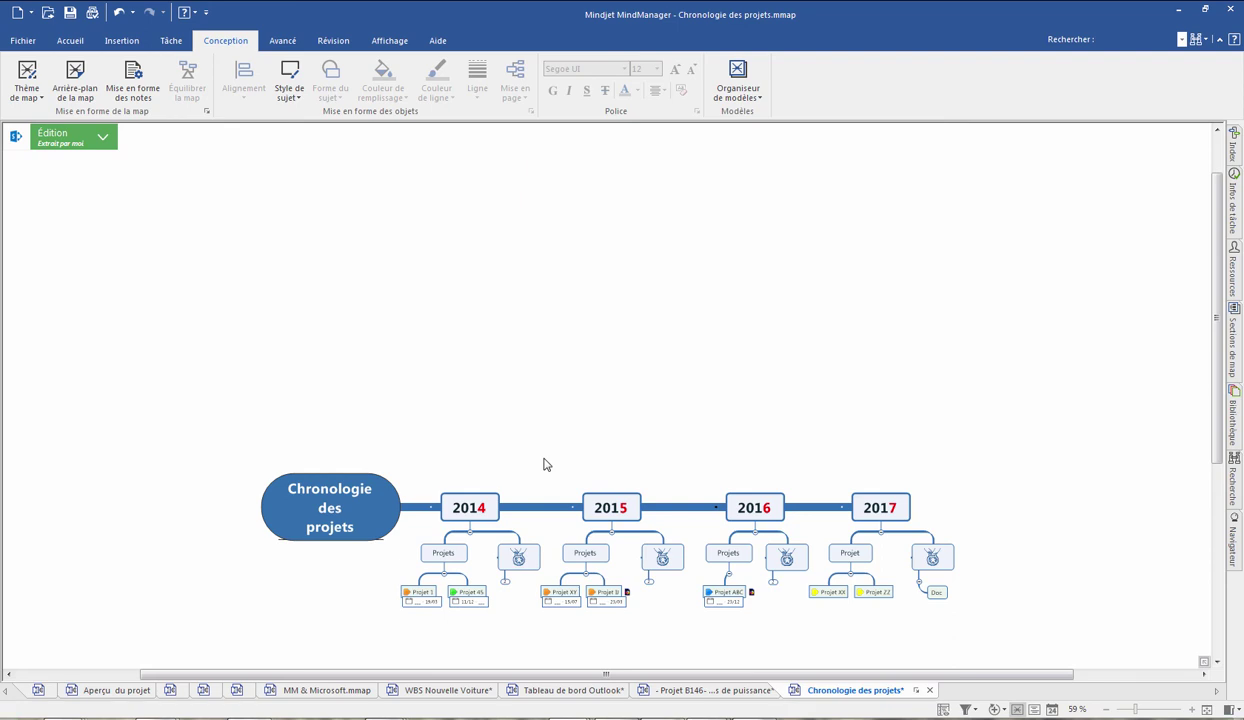
Examine the available save locations for the map, including the SharePoint site, without saving.
{"action": "left_click", "coordinate": [23, 40]}
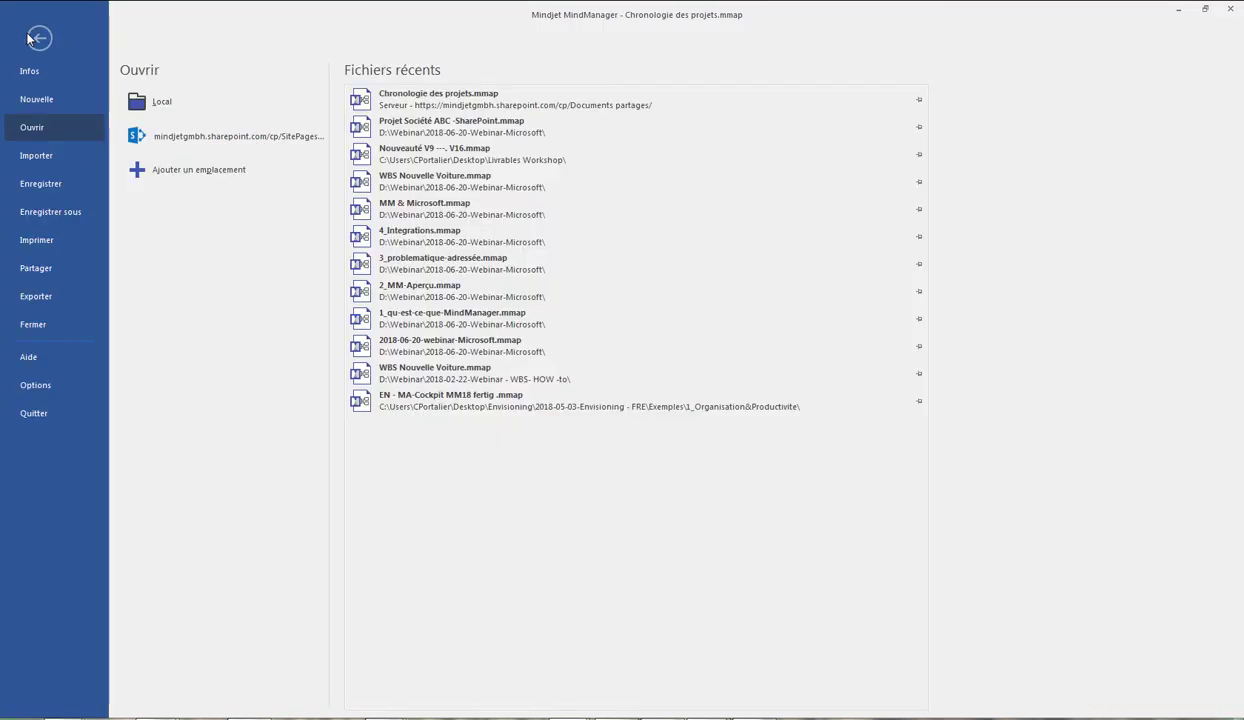
{"action": "left_click", "coordinate": [40, 211]}
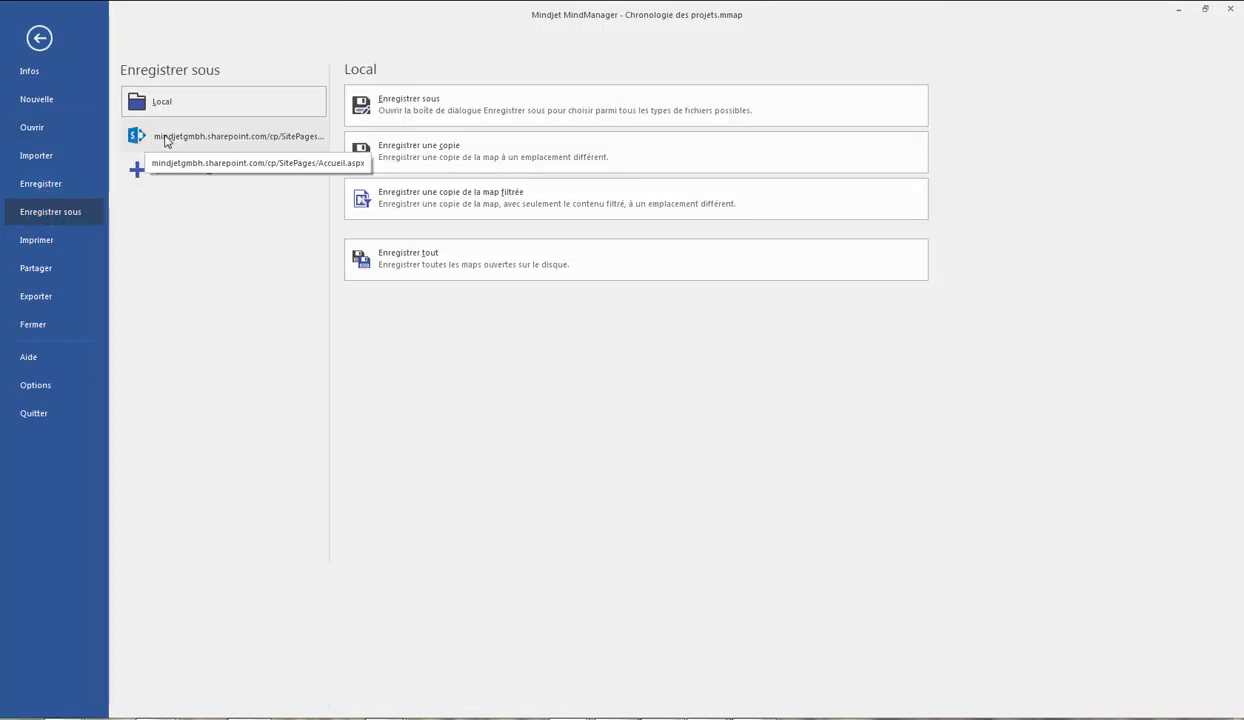
{"action": "left_click", "coordinate": [39, 38]}
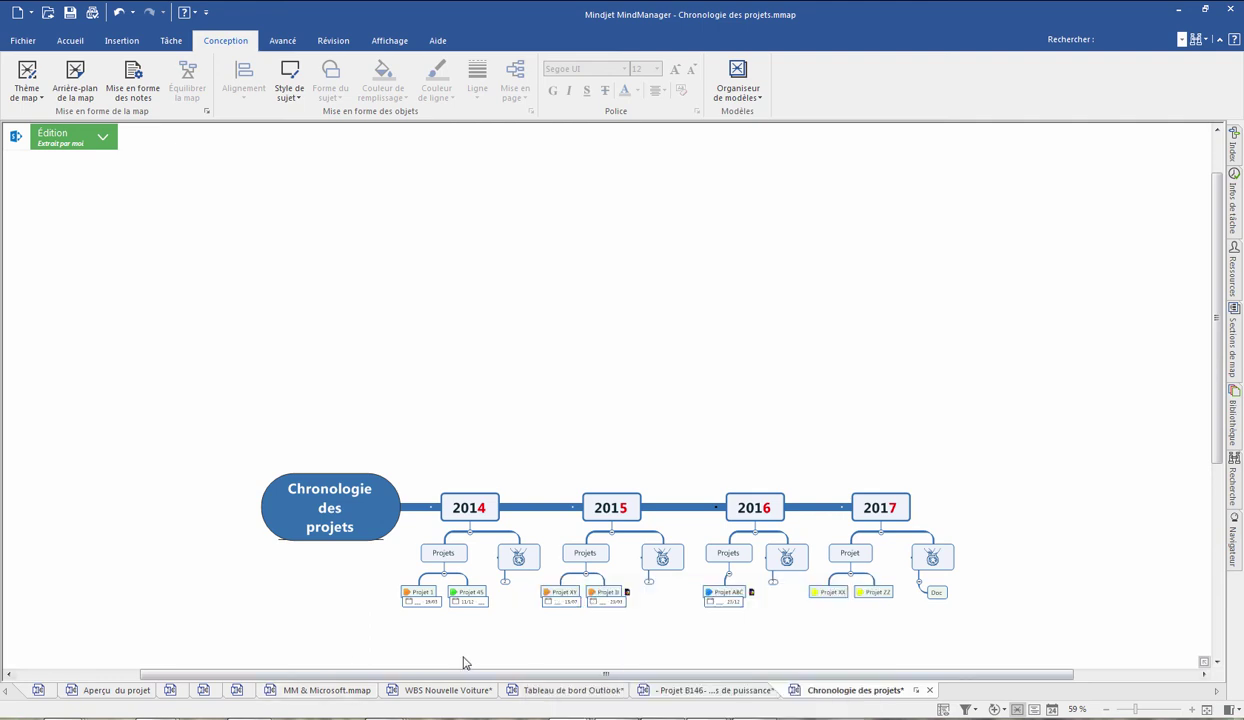
Switch to the Projet B146 map and examine the SharePoint connection of task 1.2. Atelier de mise en oeuvre in Phase 1.
{"action": "left_click", "coordinate": [702, 689]}
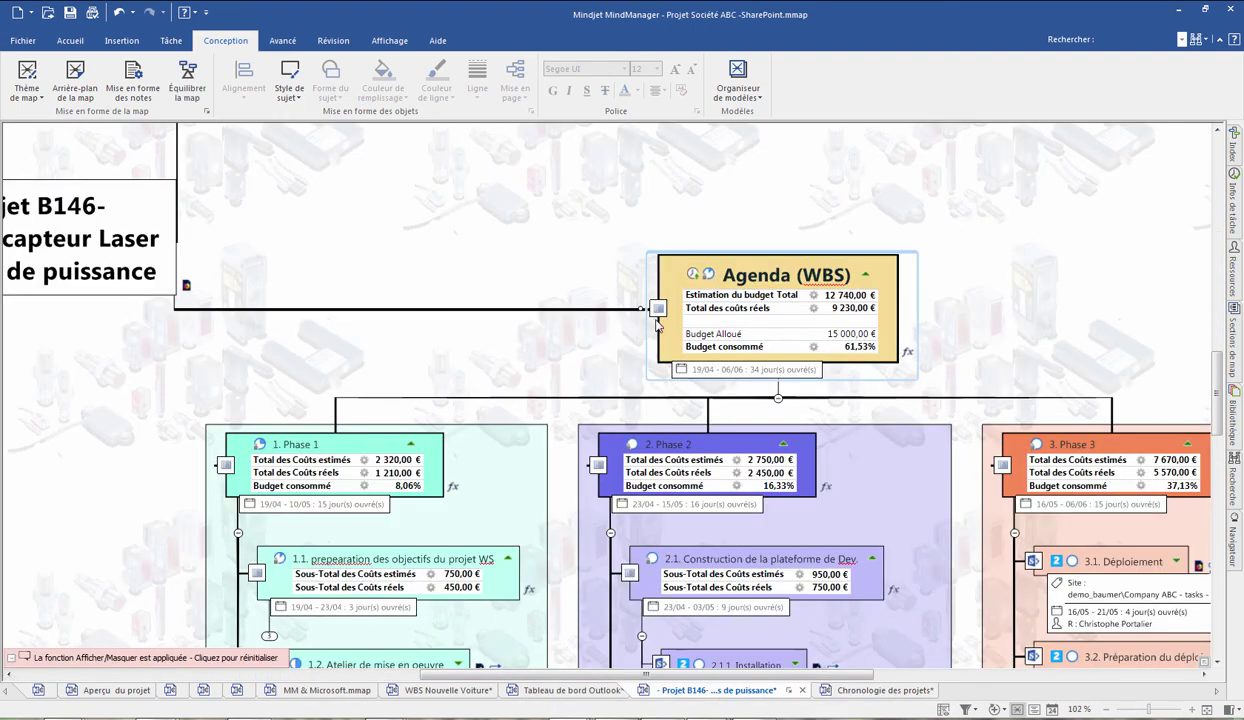
{"action": "scroll", "coordinate": [555, 430], "scroll_direction": "down", "scroll_amount": 3}
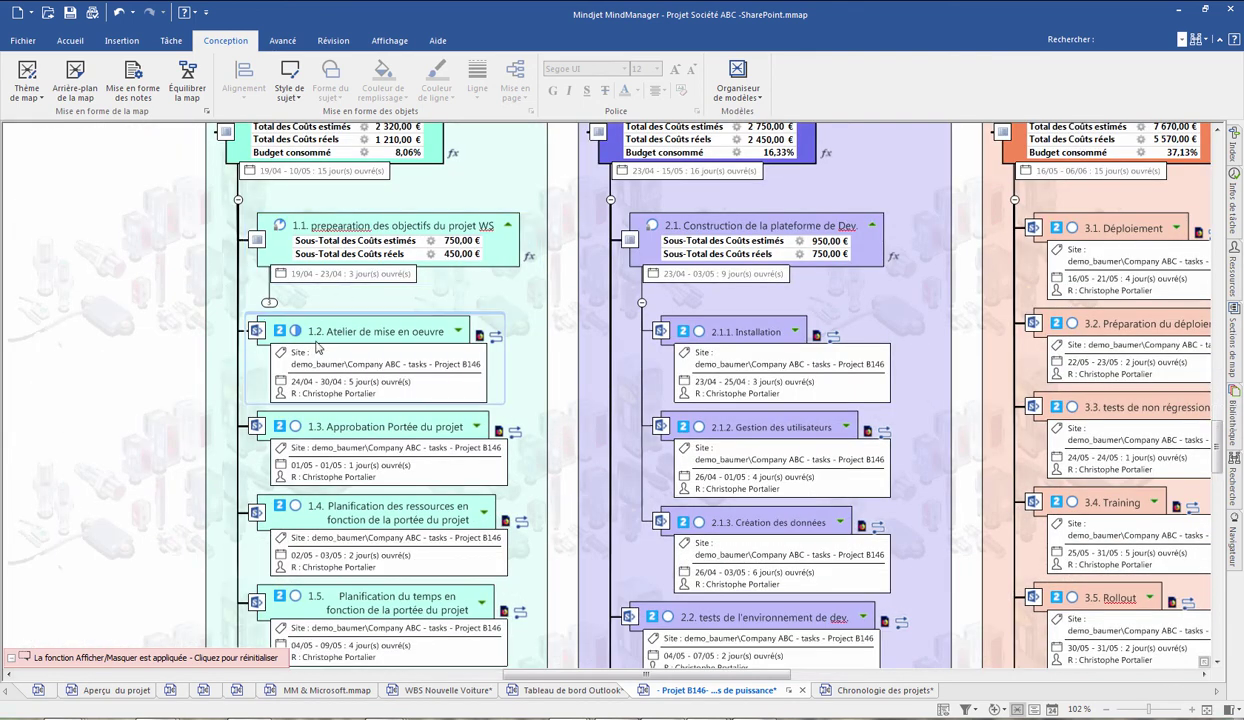
{"action": "scroll", "coordinate": [318, 347], "scroll_direction": "up", "scroll_amount": 5, "text": "ctrl"}
{"action": "left_click_drag", "start_coordinate": [570, 675], "coordinate": [525, 678]}
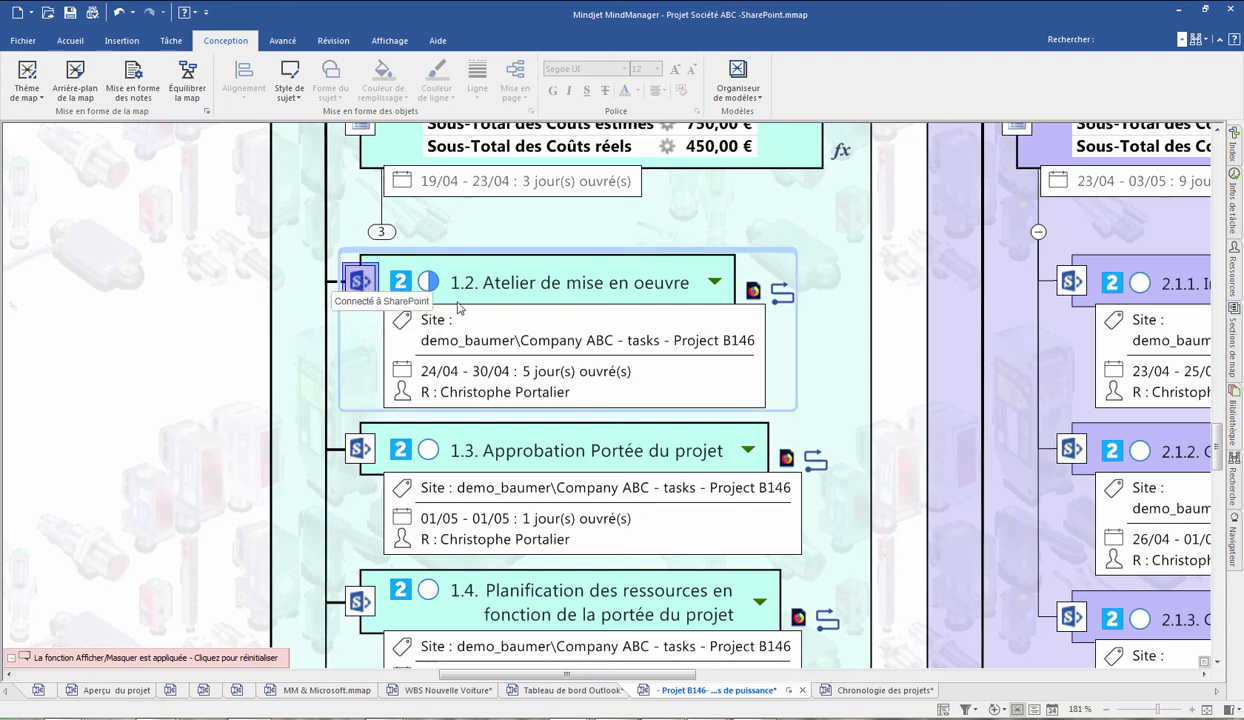
{"action": "left_click", "coordinate": [753, 295]}
{"action": "left_click_drag", "start_coordinate": [599, 360], "coordinate": [497, 343]}
{"action": "right_click", "coordinate": [497, 343]}
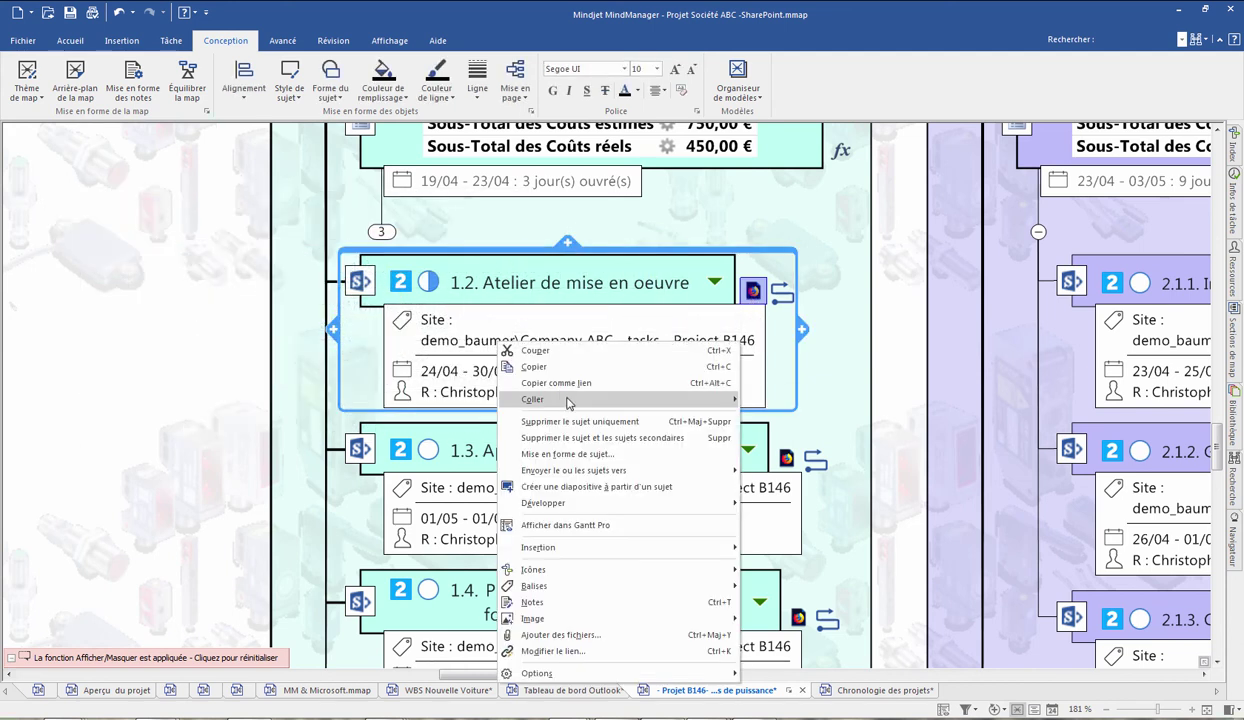
{"action": "key", "text": "Escape"}
Add a topic named ABCDEF directly below task 1.5 in Phase 1.
{"action": "scroll", "coordinate": [314, 517], "scroll_direction": "down", "scroll_amount": 5}
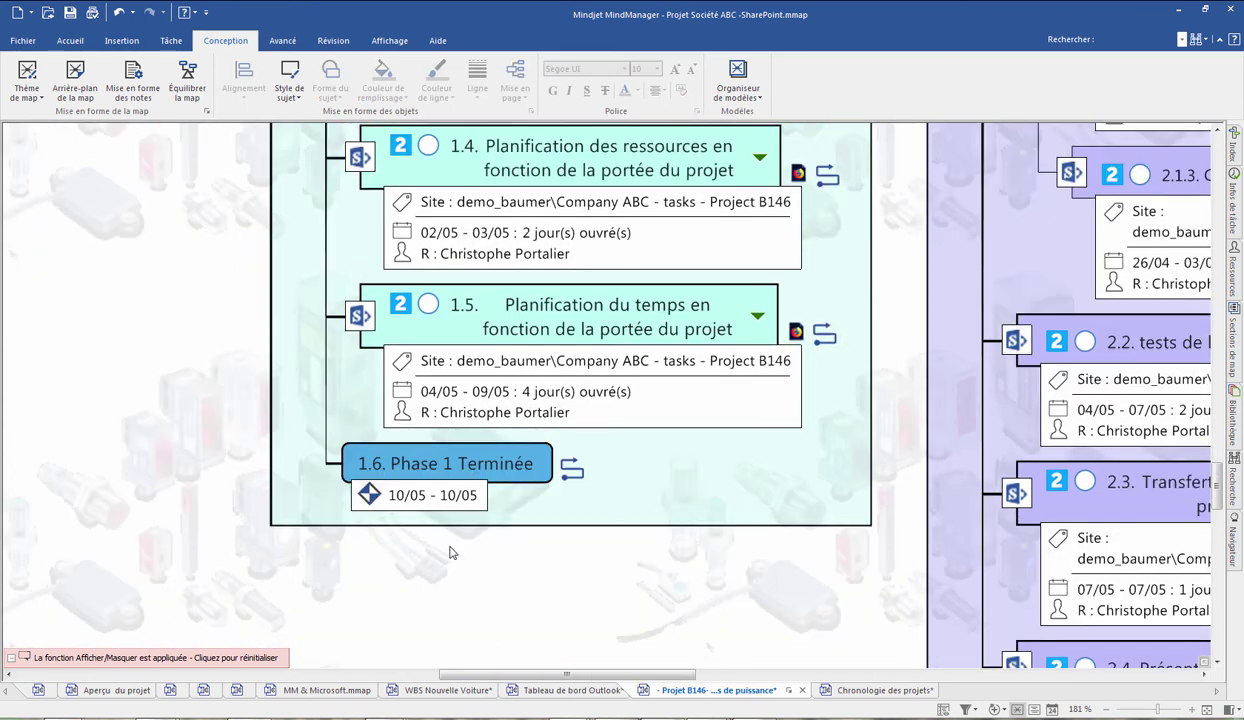
{"action": "left_click", "coordinate": [597, 406]}
{"action": "left_click", "coordinate": [510, 366]}
{"action": "left_click", "coordinate": [522, 322]}
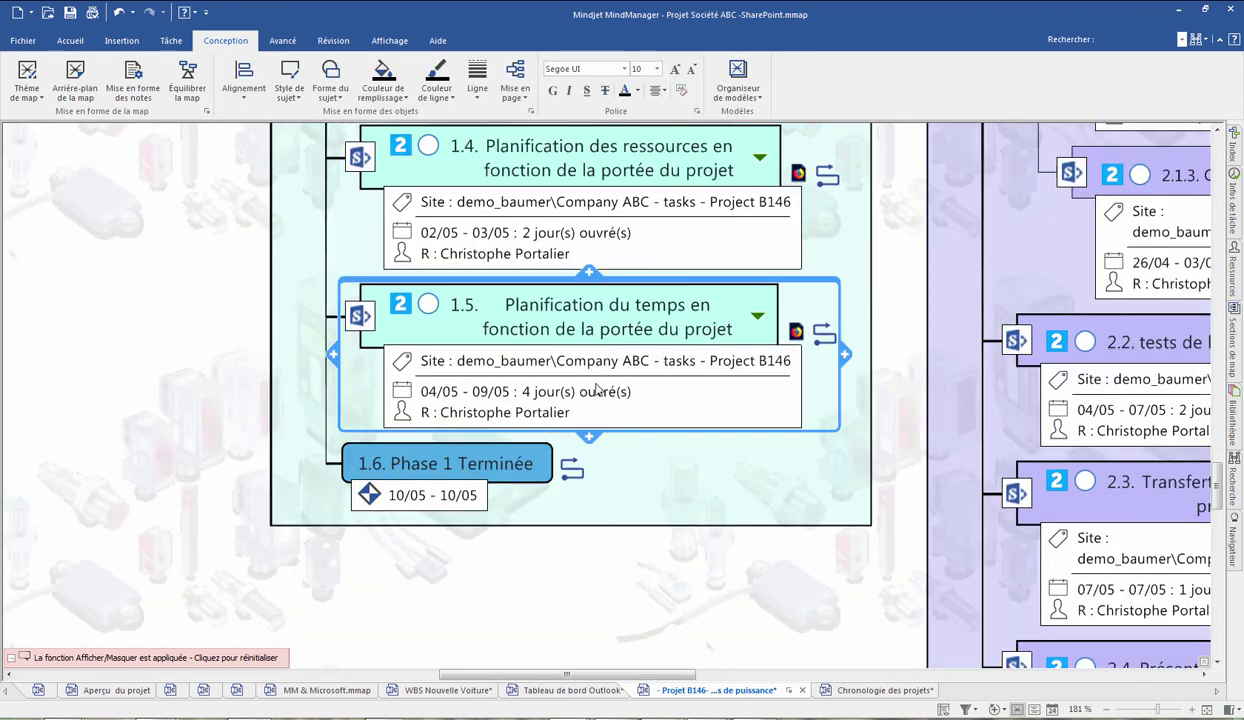
{"action": "left_click", "coordinate": [591, 438]}
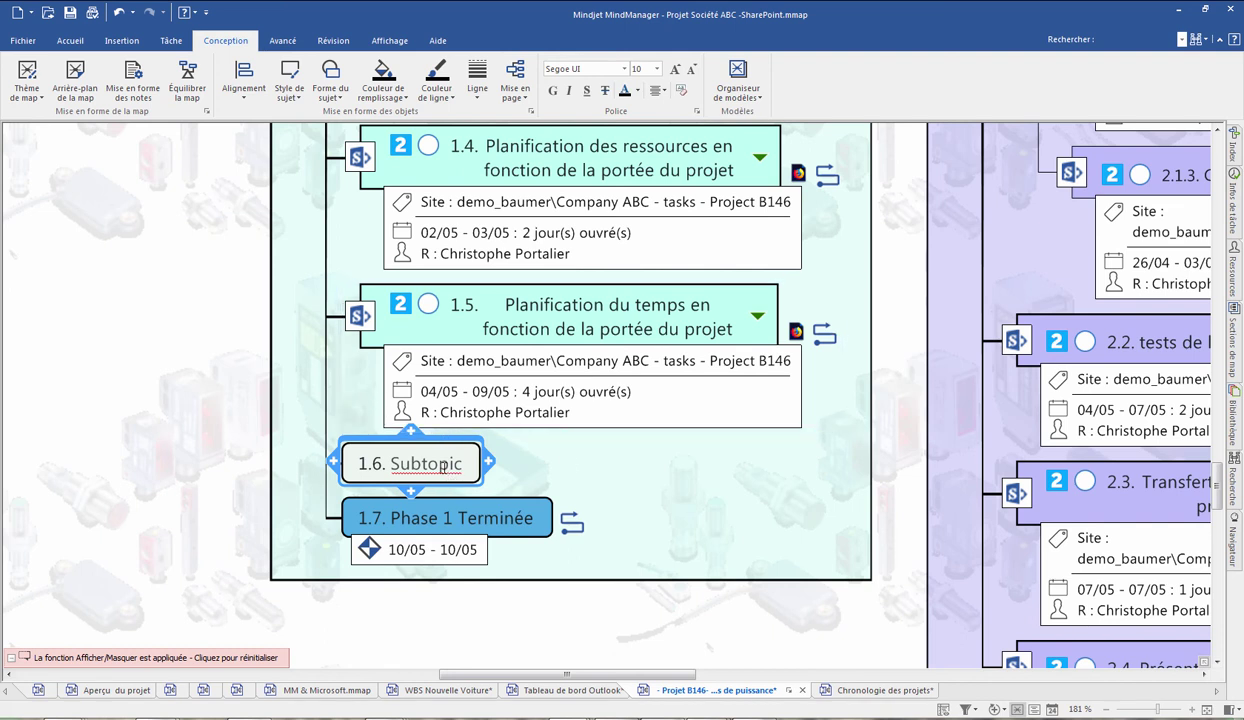
{"action": "double_click", "coordinate": [441, 465]}
{"action": "key", "text": "BackSpace"}
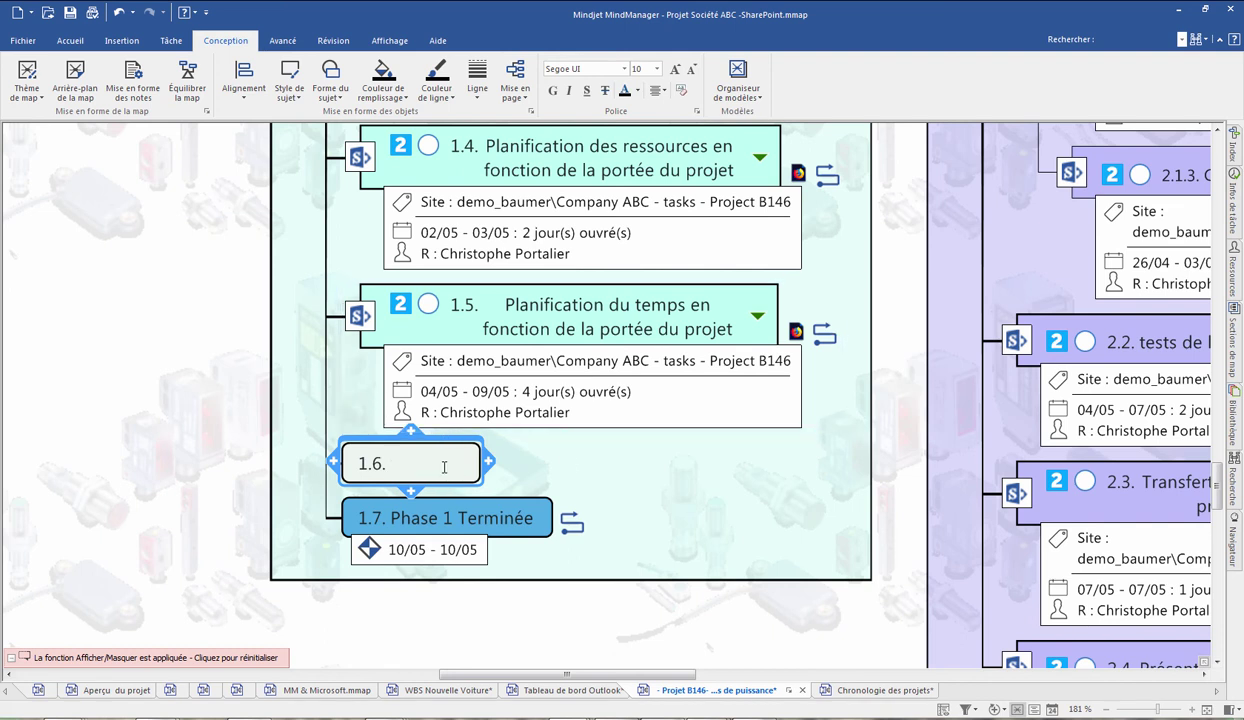
{"action": "type", "text": "ABCDEF"}
{"action": "left_click", "coordinate": [432, 445]}
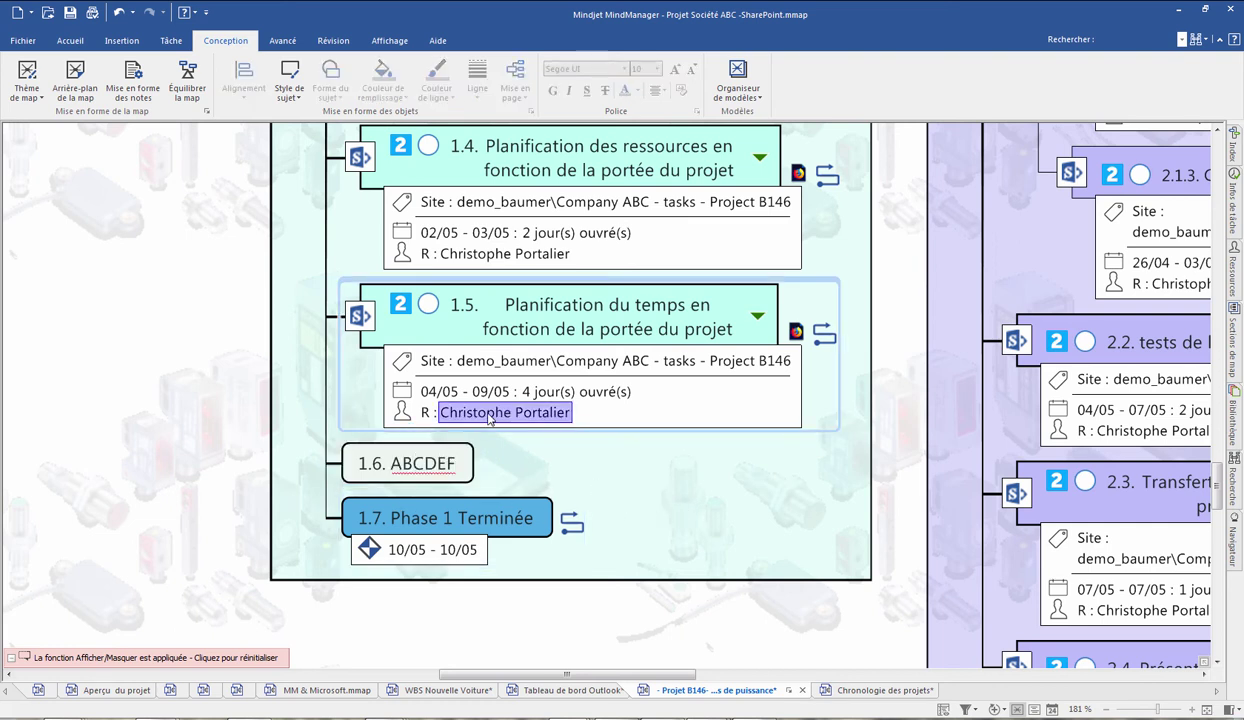
Set the ABCDEF topic's task progress to 25 % and check which resources are available for it.
{"action": "left_click", "coordinate": [412, 450]}
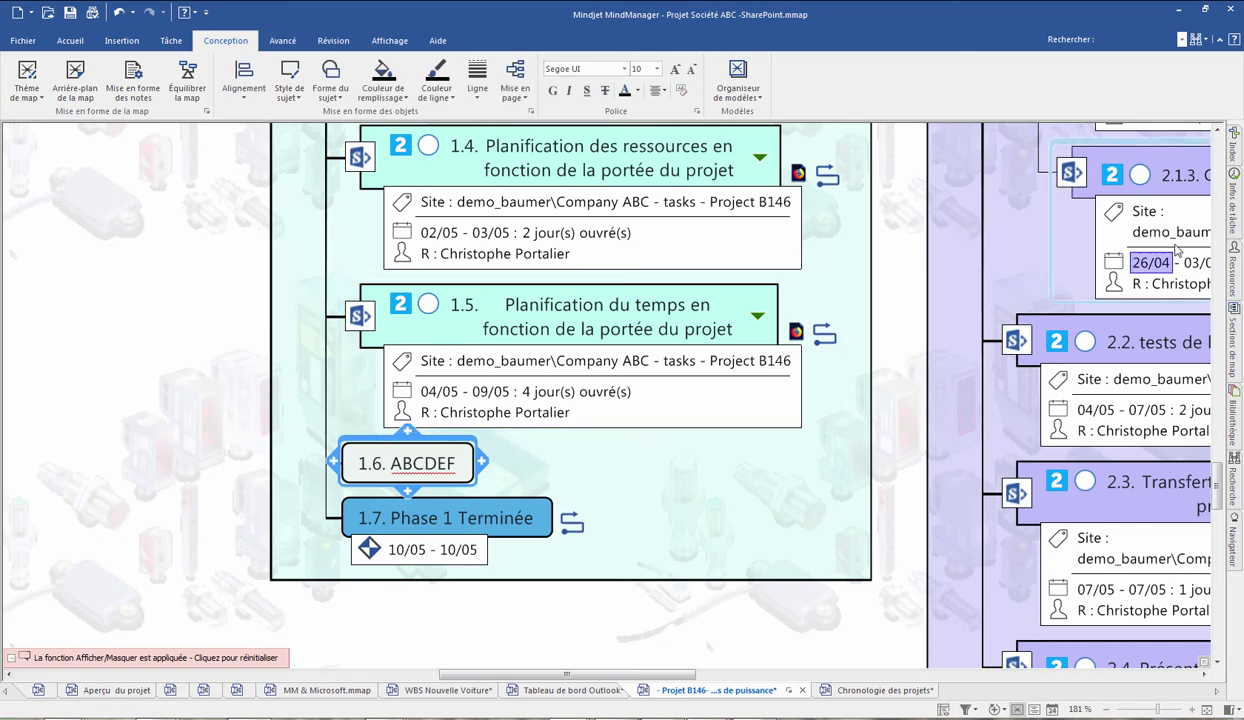
{"action": "left_click", "coordinate": [1231, 196]}
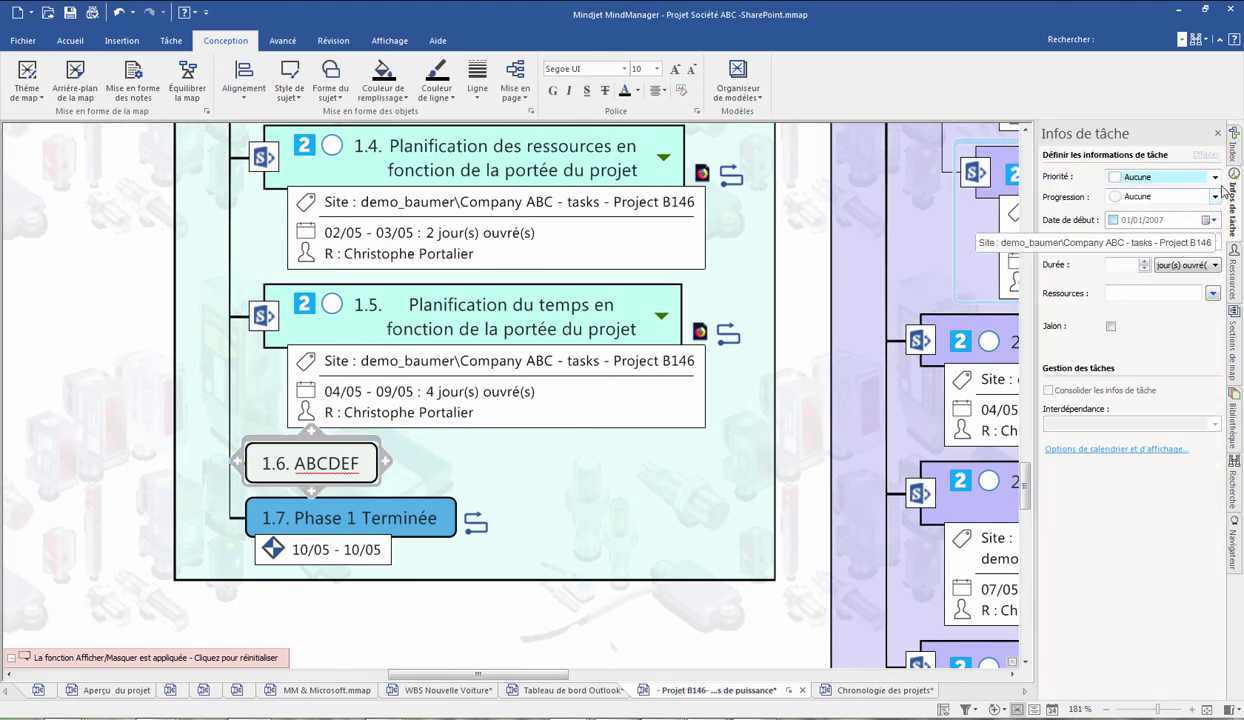
{"action": "left_click", "coordinate": [1188, 196]}
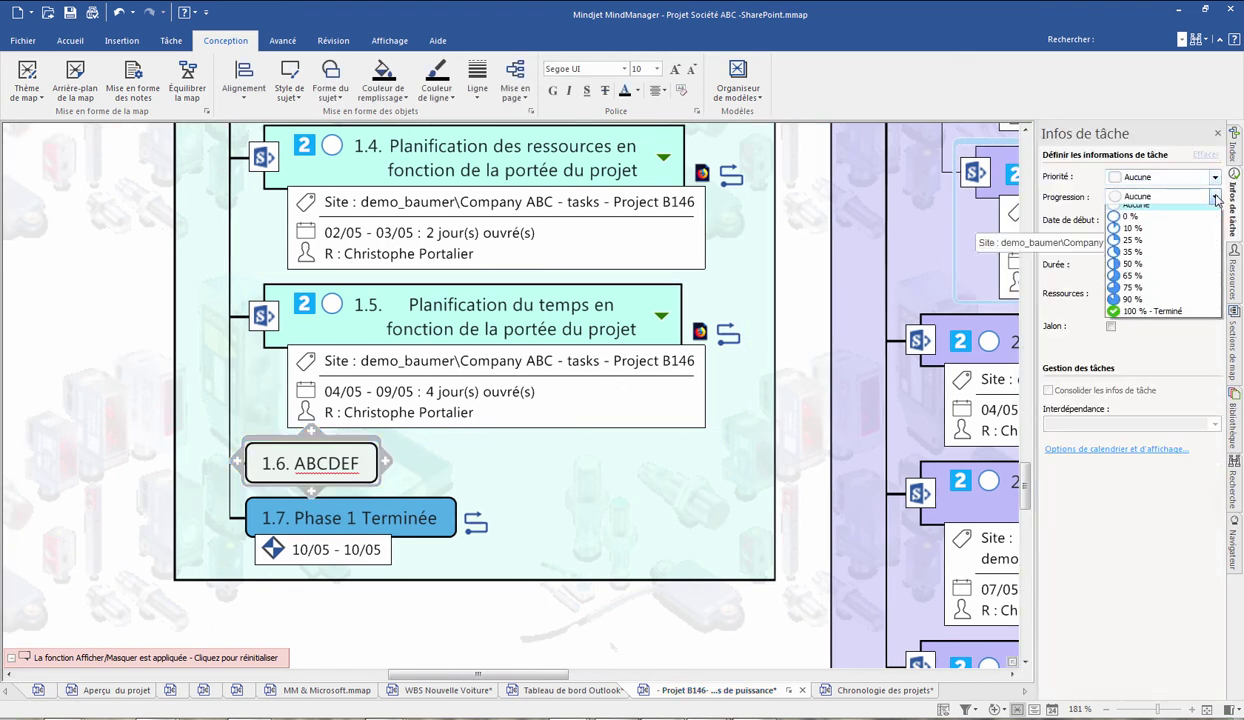
{"action": "left_click", "coordinate": [1126, 250]}
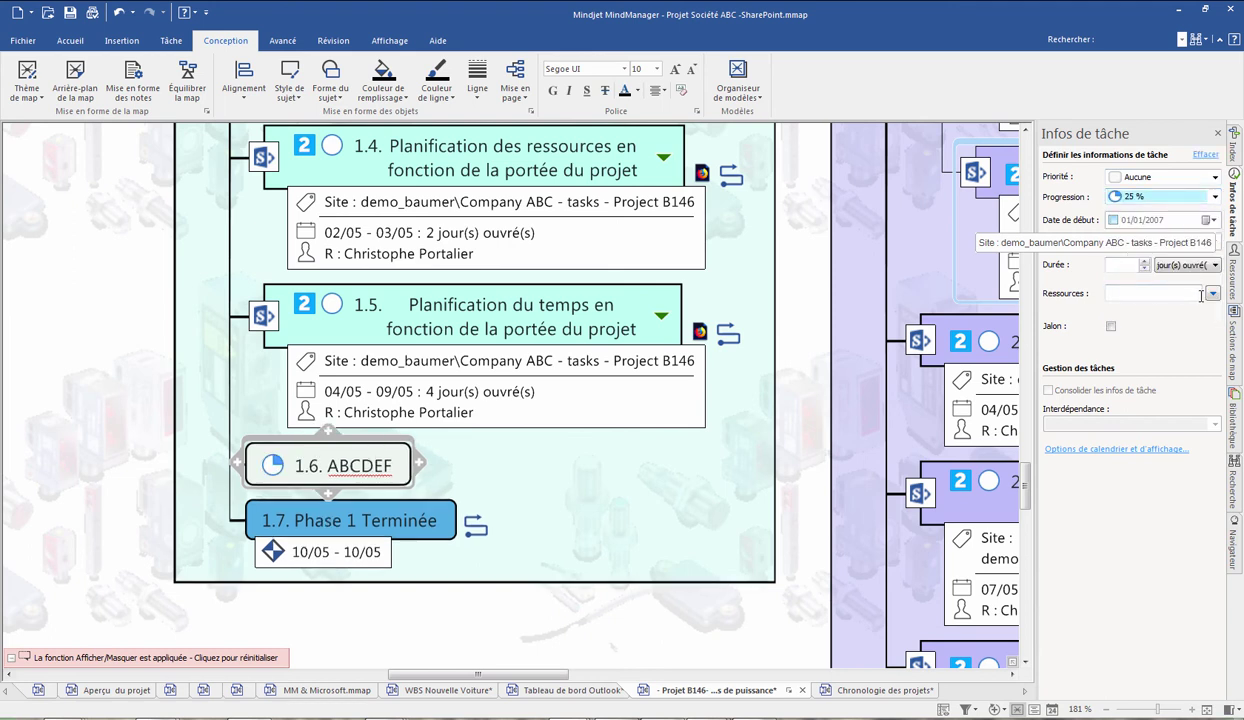
{"action": "left_click", "coordinate": [1181, 293]}
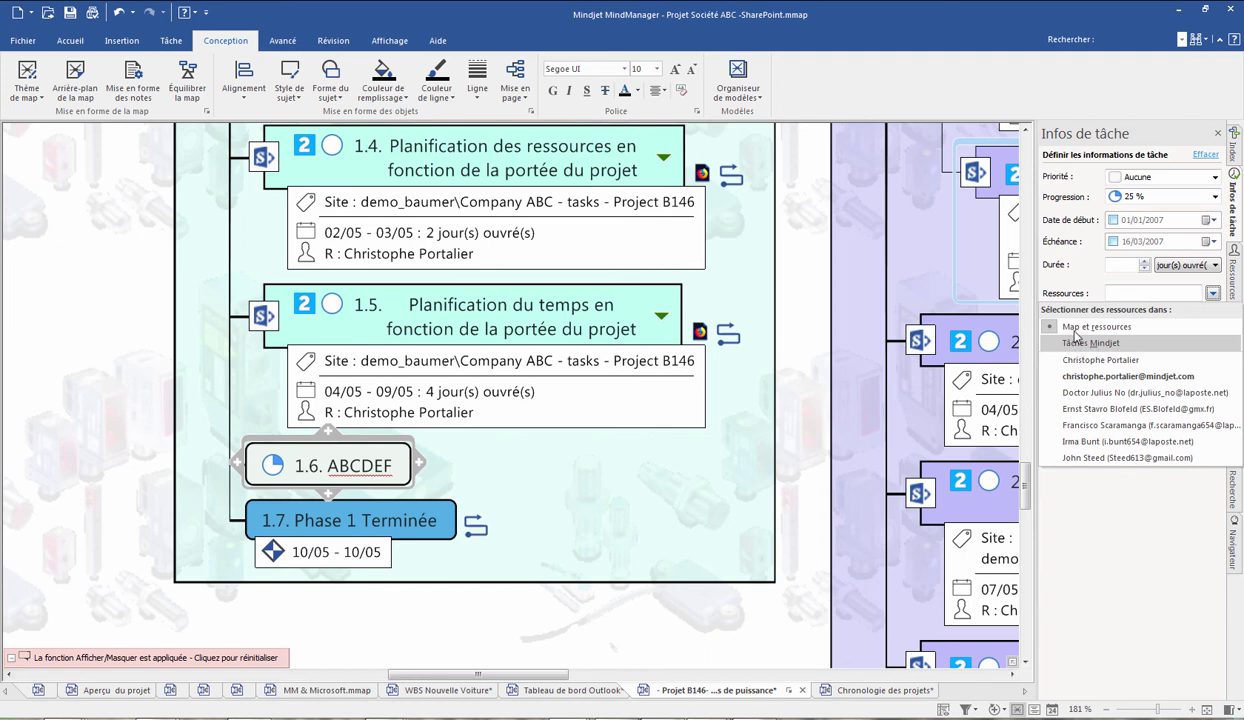
{"action": "left_click", "coordinate": [1103, 512]}
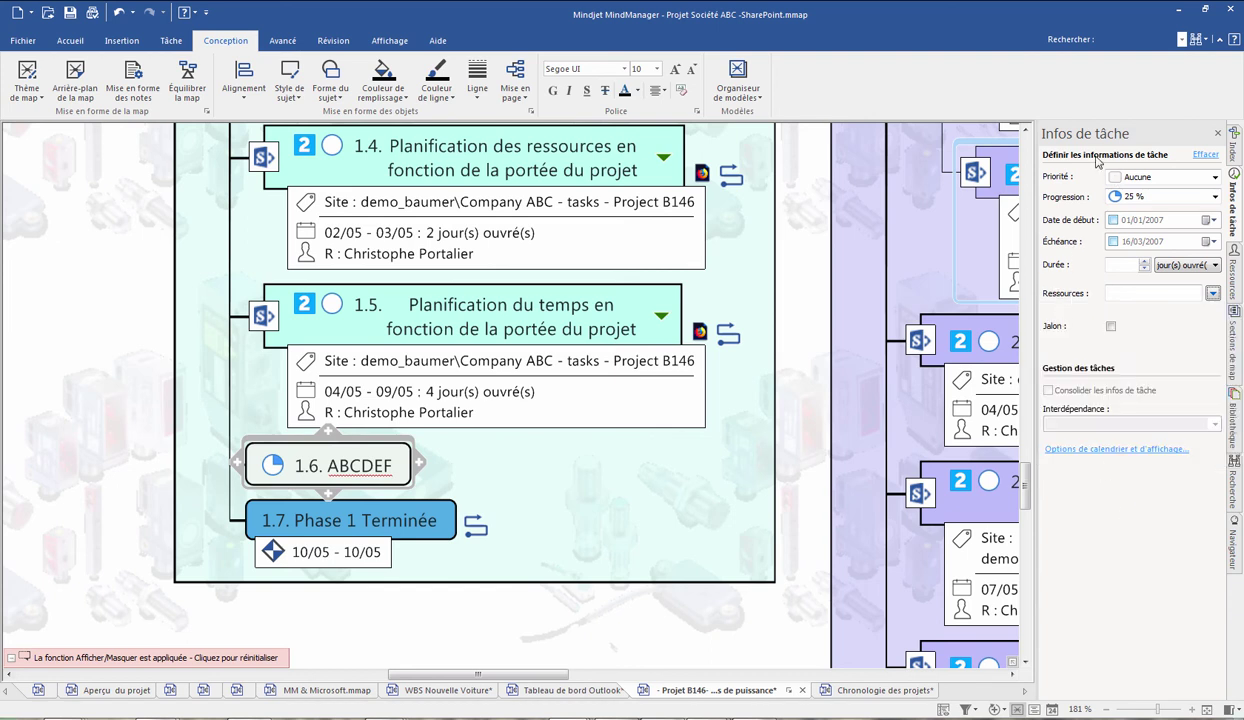
Import the resources from the CP SharePoint site into the map.
{"action": "left_click", "coordinate": [283, 41]}
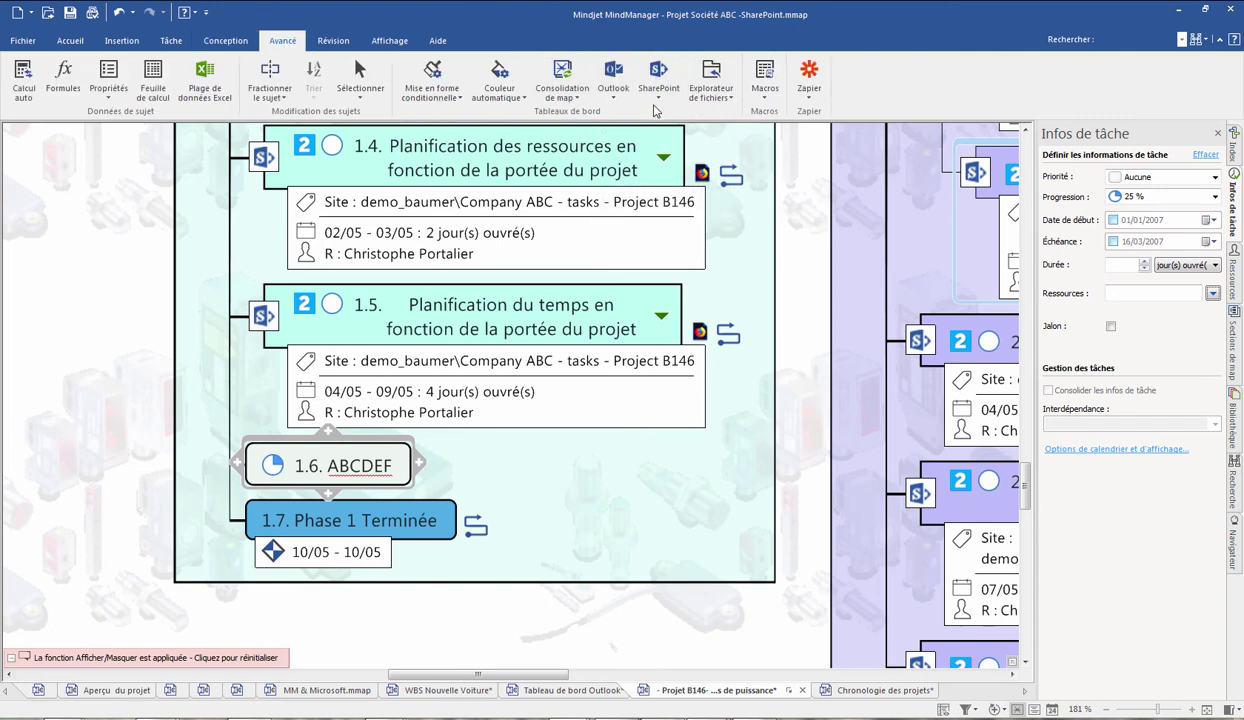
{"action": "left_click", "coordinate": [658, 94]}
{"action": "left_click", "coordinate": [697, 259]}
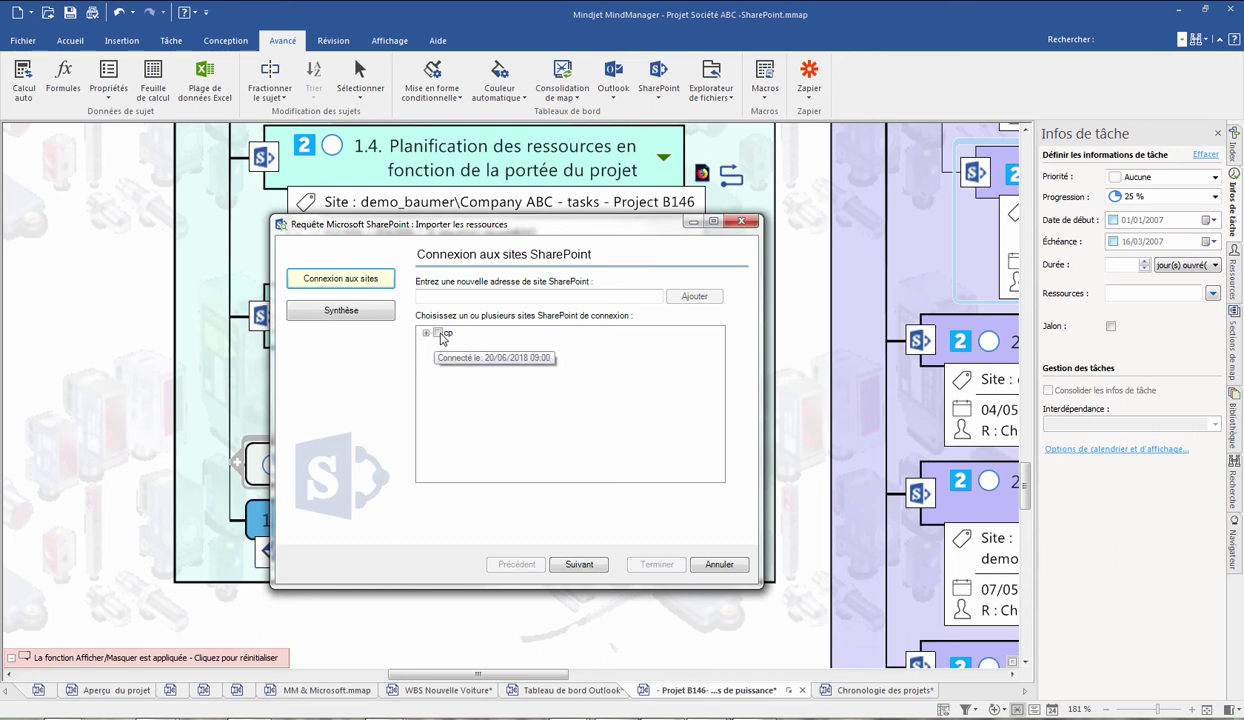
{"action": "left_click", "coordinate": [439, 334]}
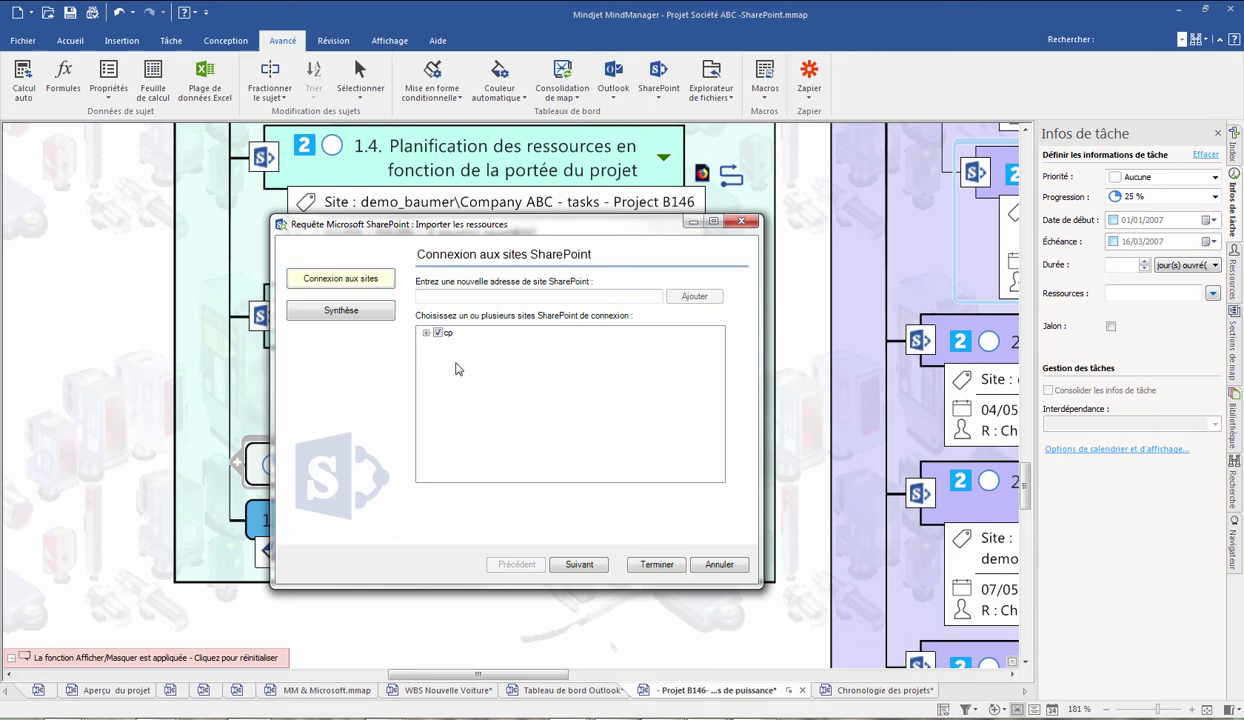
{"action": "left_click", "coordinate": [580, 565]}
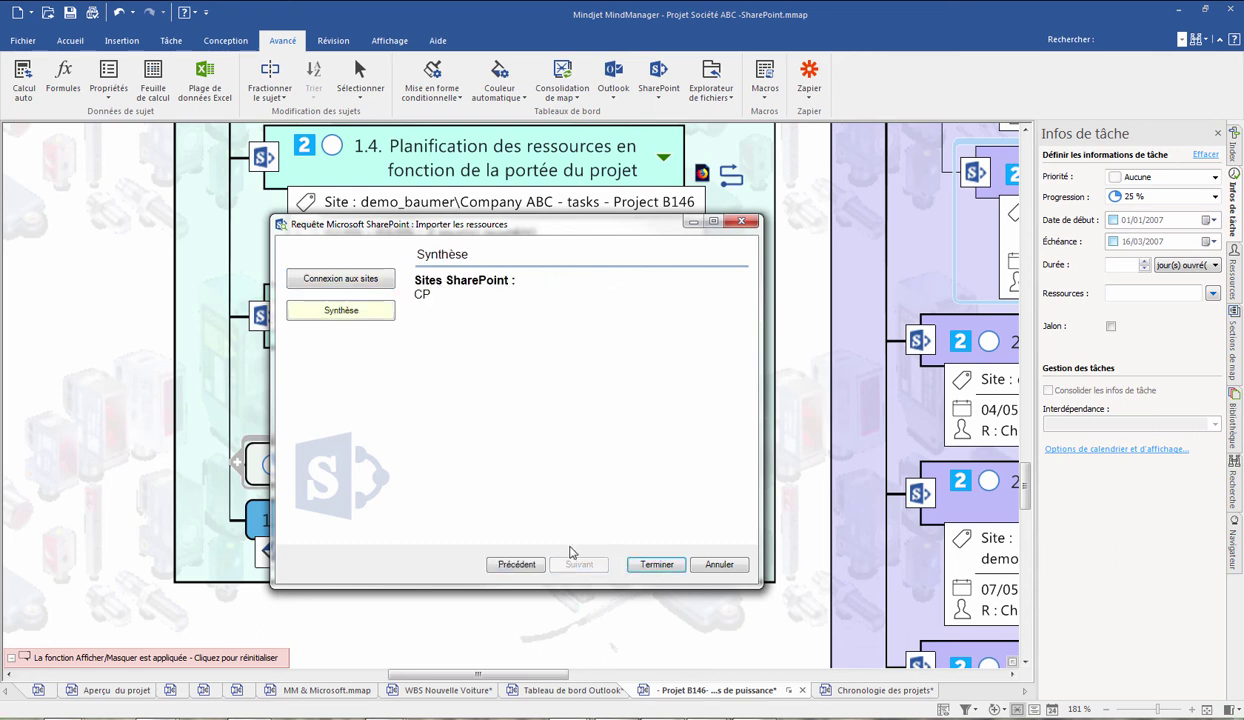
{"action": "left_click", "coordinate": [632, 550]}
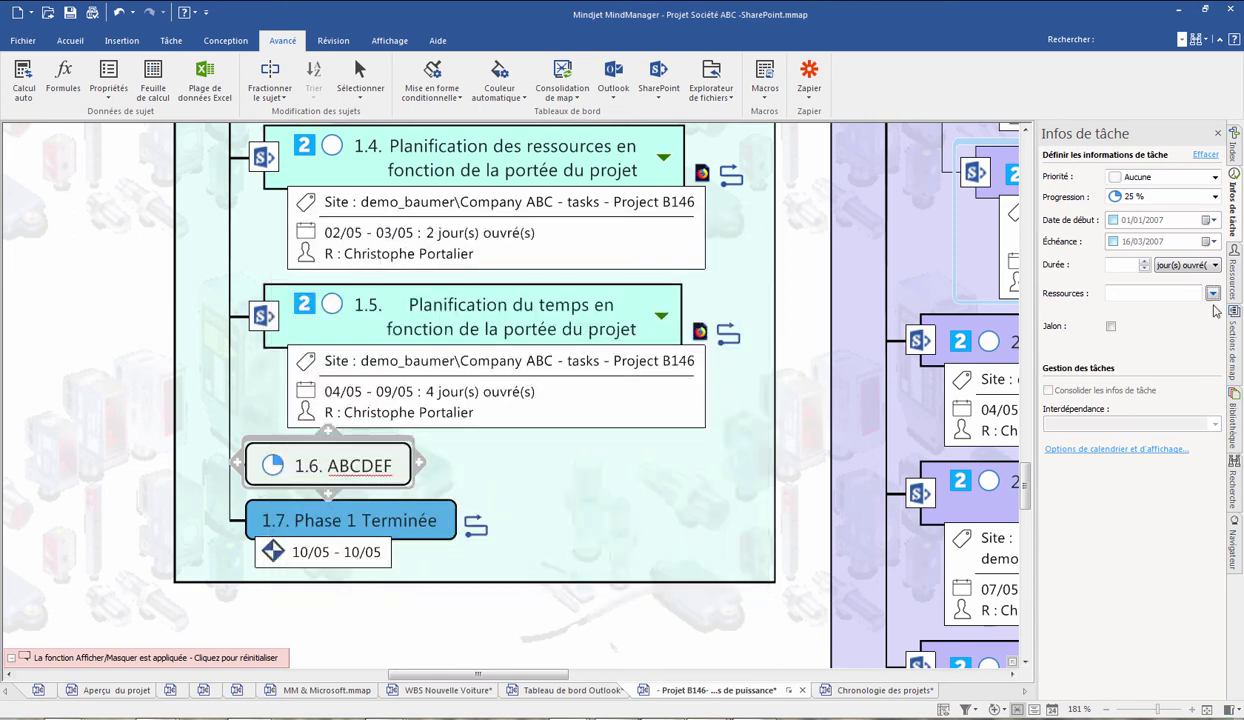
Assign the first listed person from the CP resource list to the ABCDEF topic and set its priority to Priorité 2.
{"action": "left_click", "coordinate": [1212, 293]}
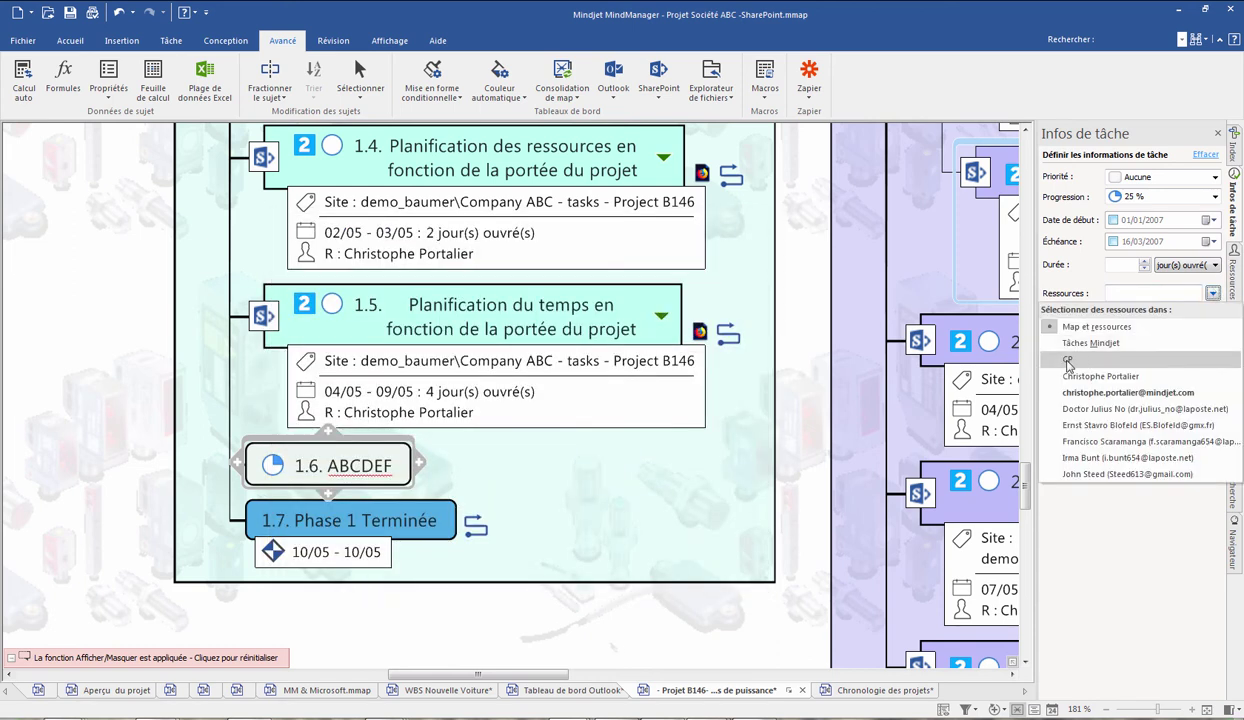
{"action": "left_click", "coordinate": [1067, 360]}
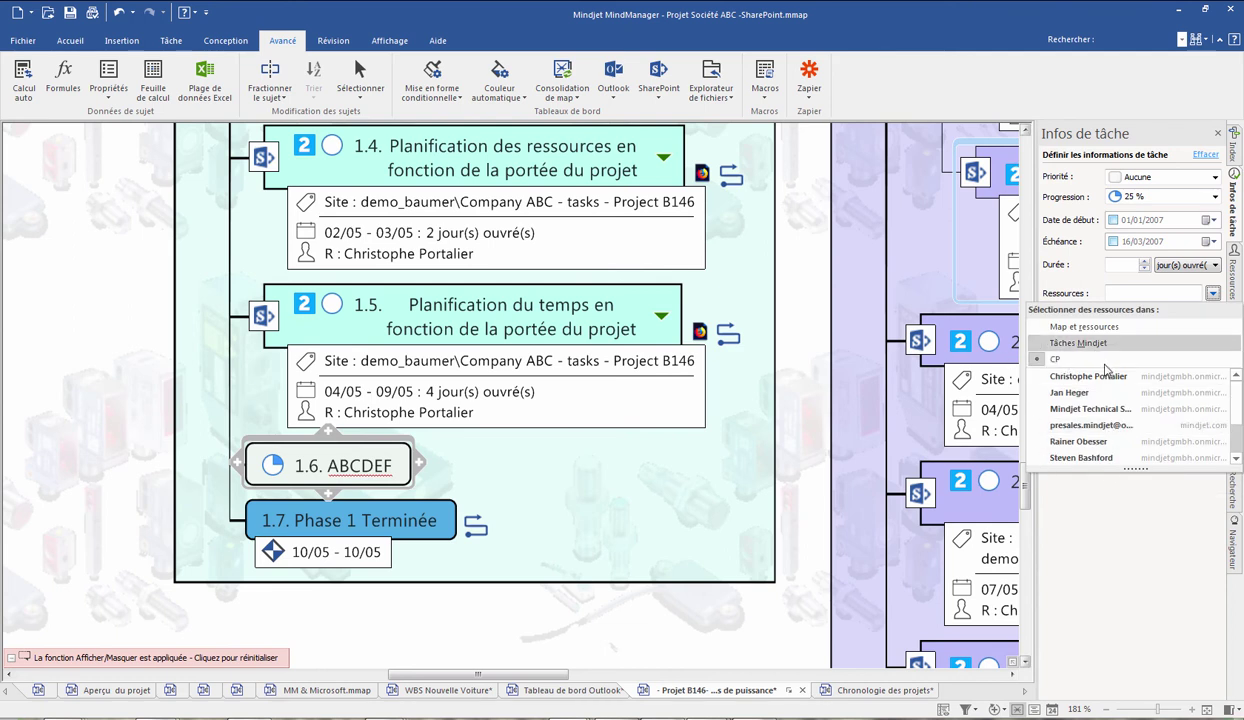
{"action": "left_click", "coordinate": [1100, 375]}
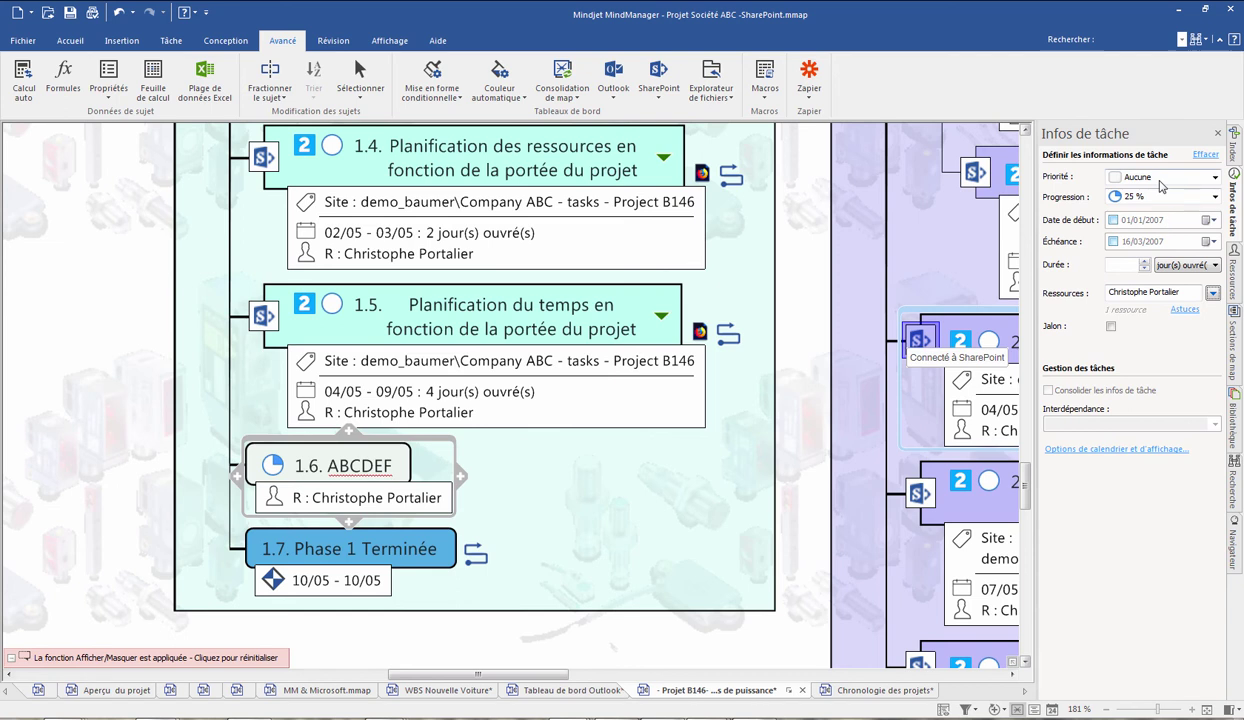
{"action": "left_click", "coordinate": [1160, 177]}
{"action": "left_click", "coordinate": [1140, 209]}
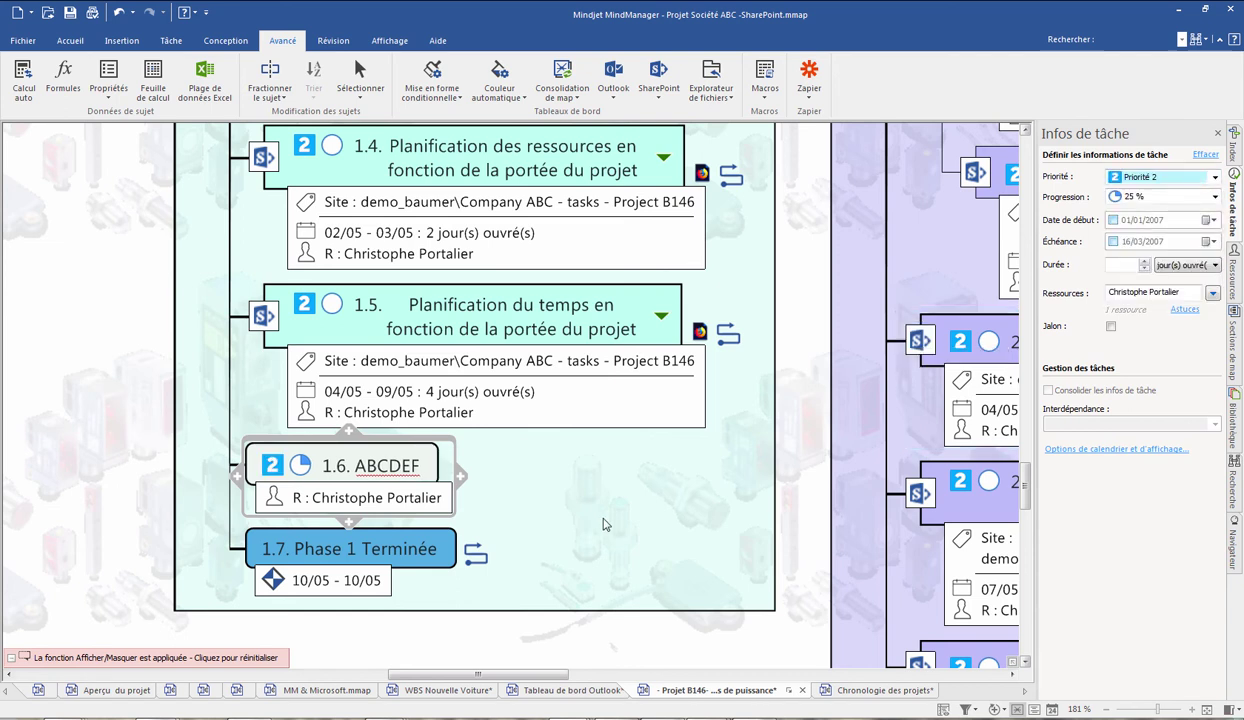
Send only the ABCDEF topic to SharePoint as a task in the Demo - tasks list of the Demo - Company ABC site.
{"action": "left_click", "coordinate": [375, 462]}
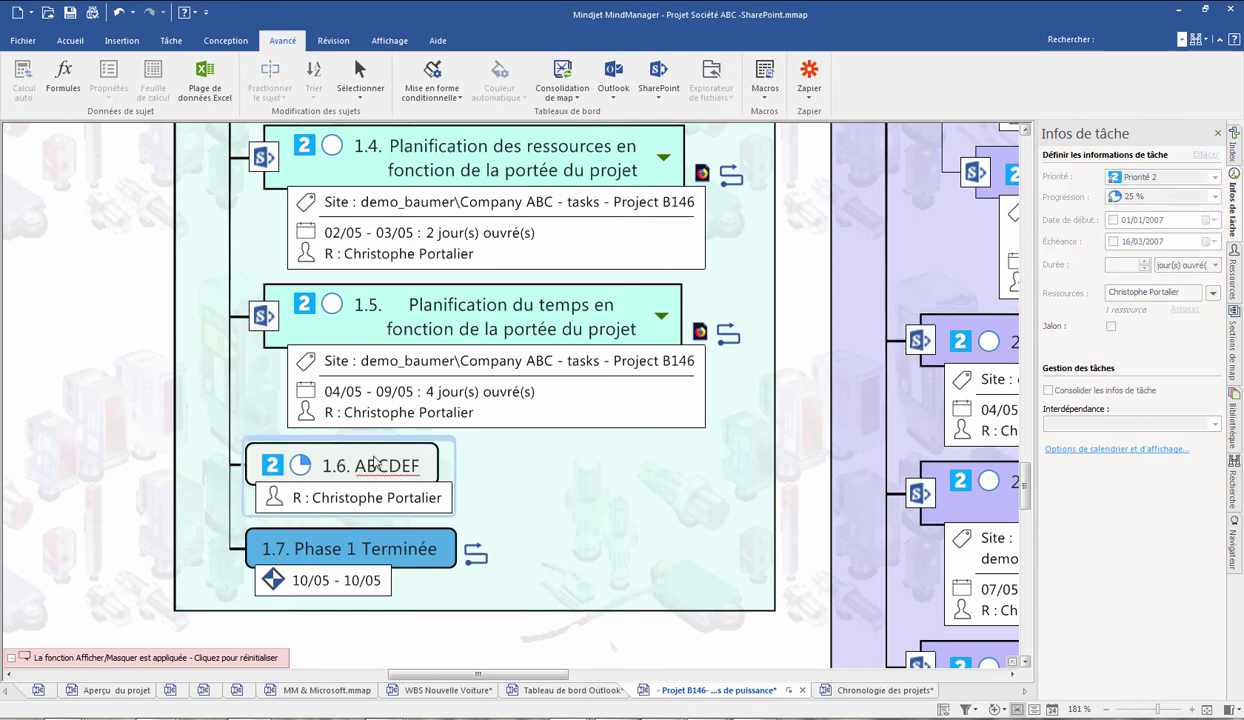
{"action": "right_click", "coordinate": [372, 467]}
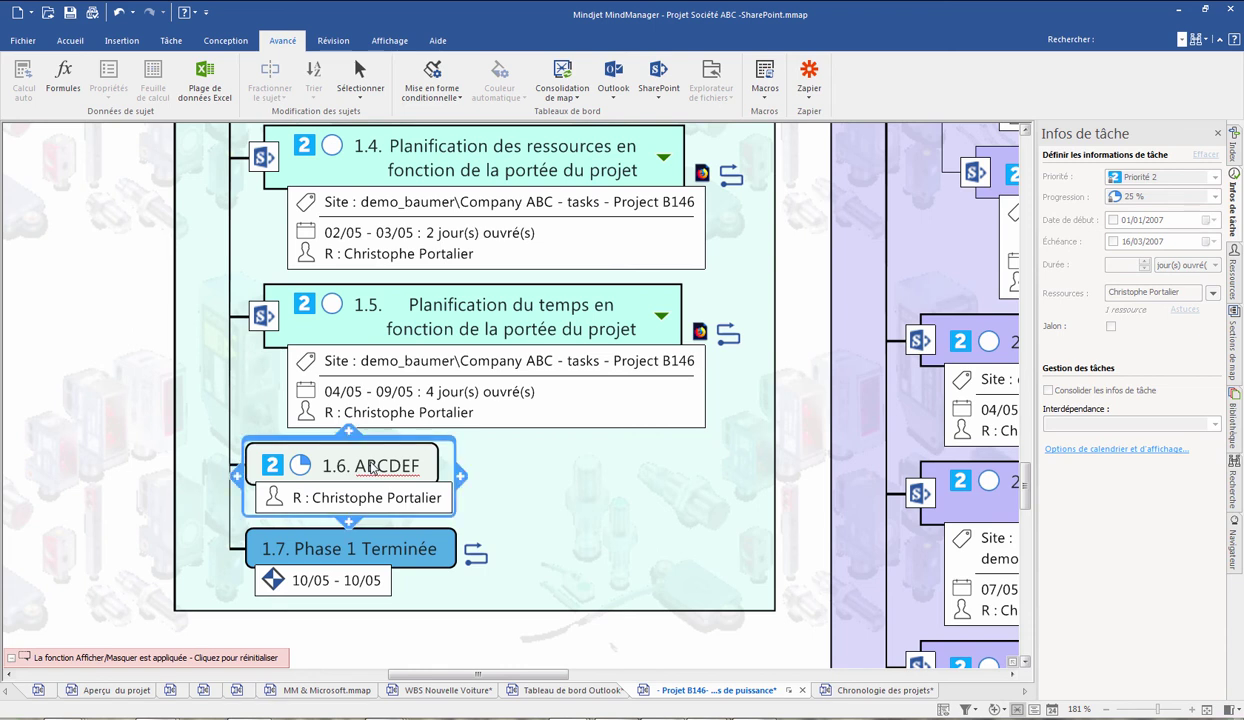
{"action": "key", "text": "Escape"}
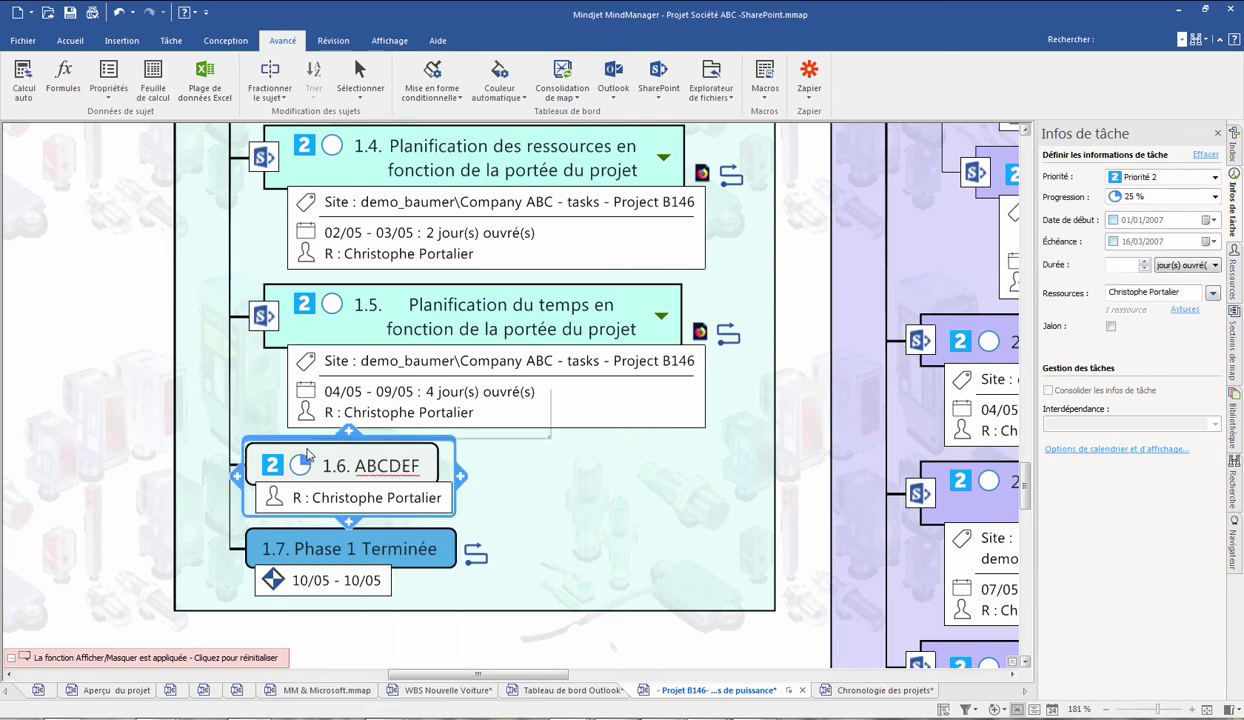
{"action": "right_click", "coordinate": [305, 458]}
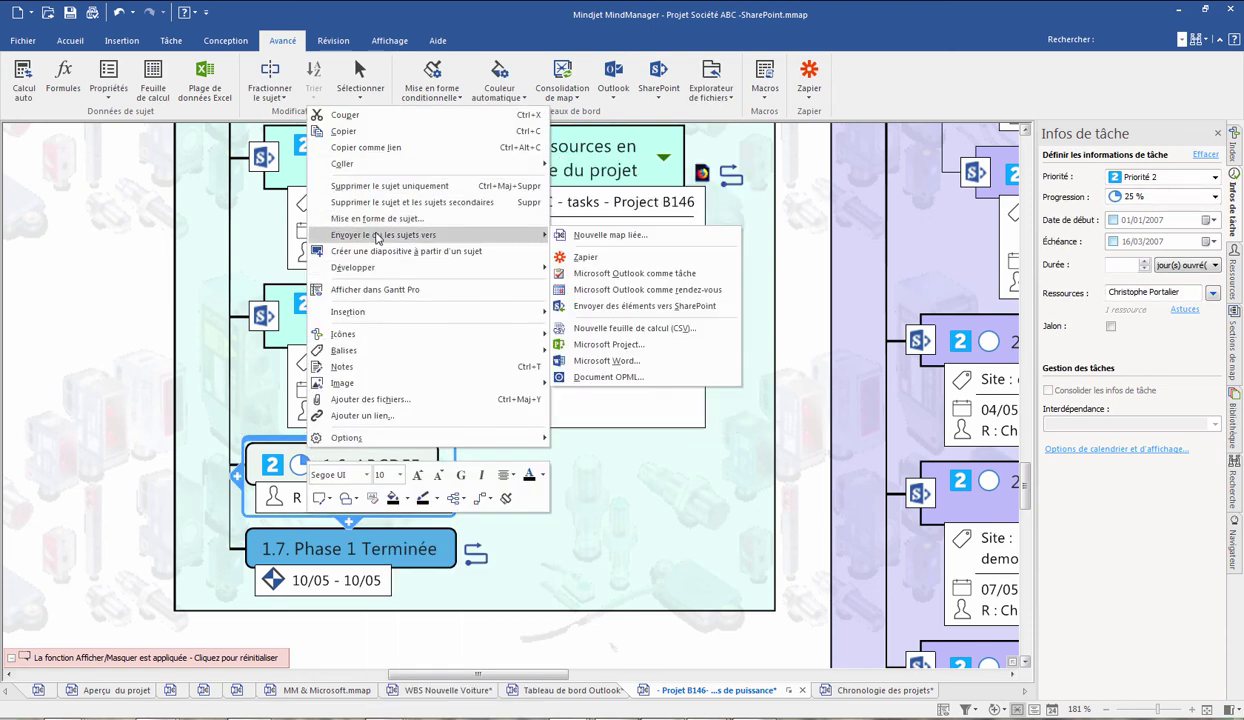
{"action": "mouse_move", "coordinate": [486, 238]}
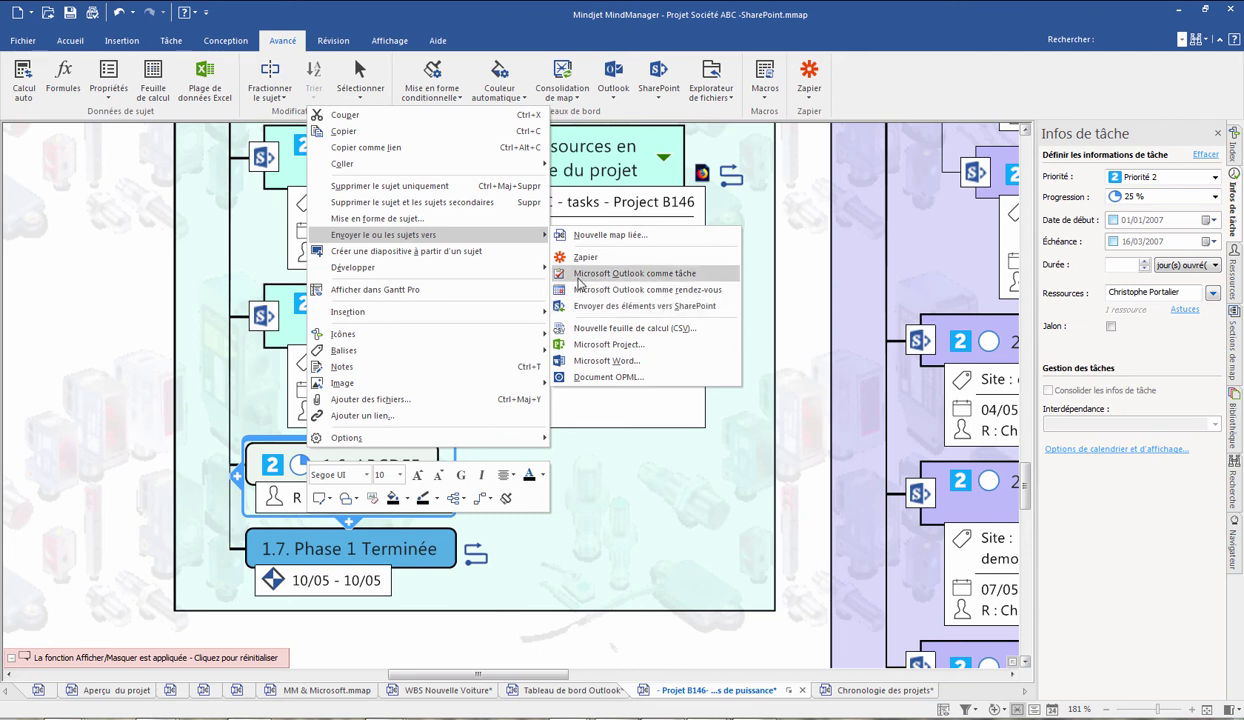
{"action": "left_click", "coordinate": [603, 308]}
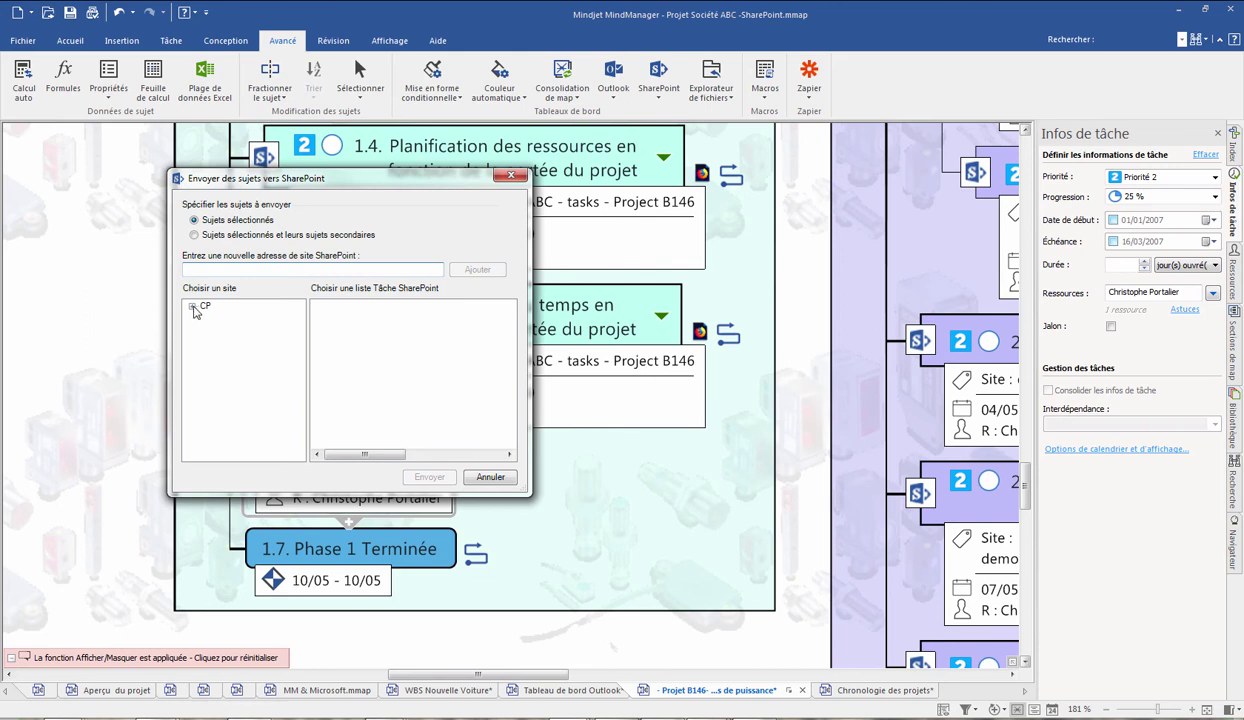
{"action": "left_click", "coordinate": [194, 309]}
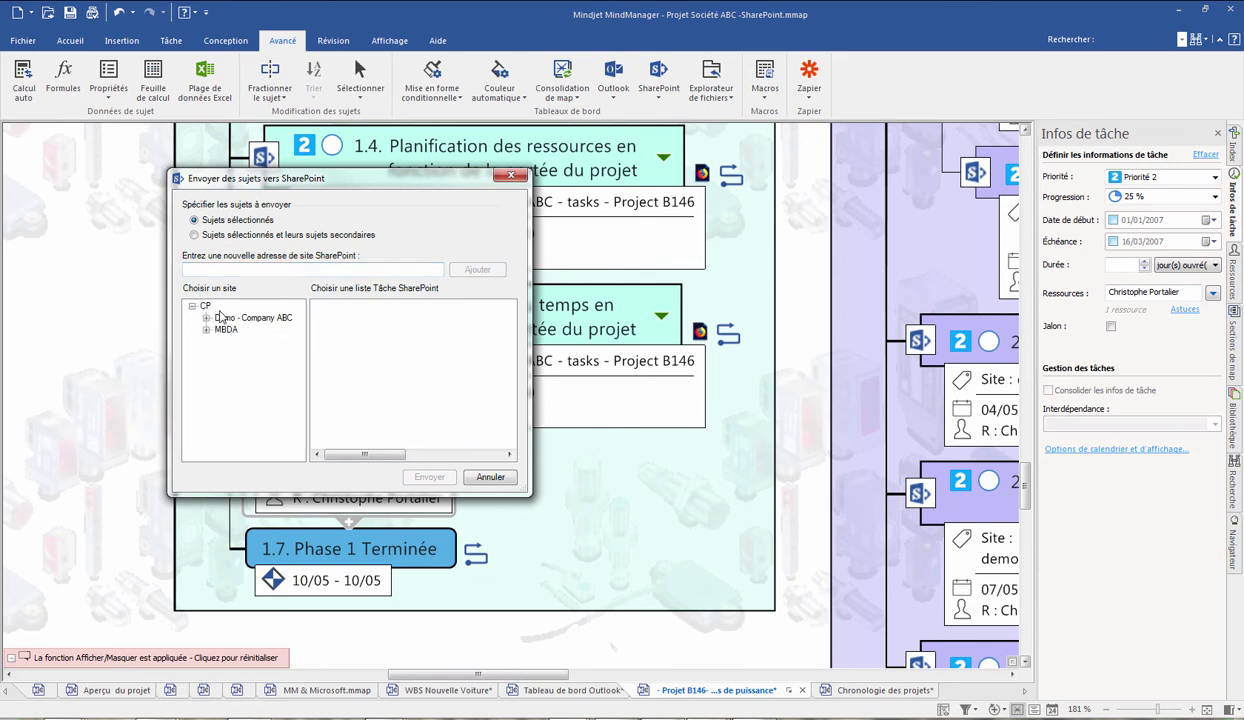
{"action": "left_click", "coordinate": [207, 318]}
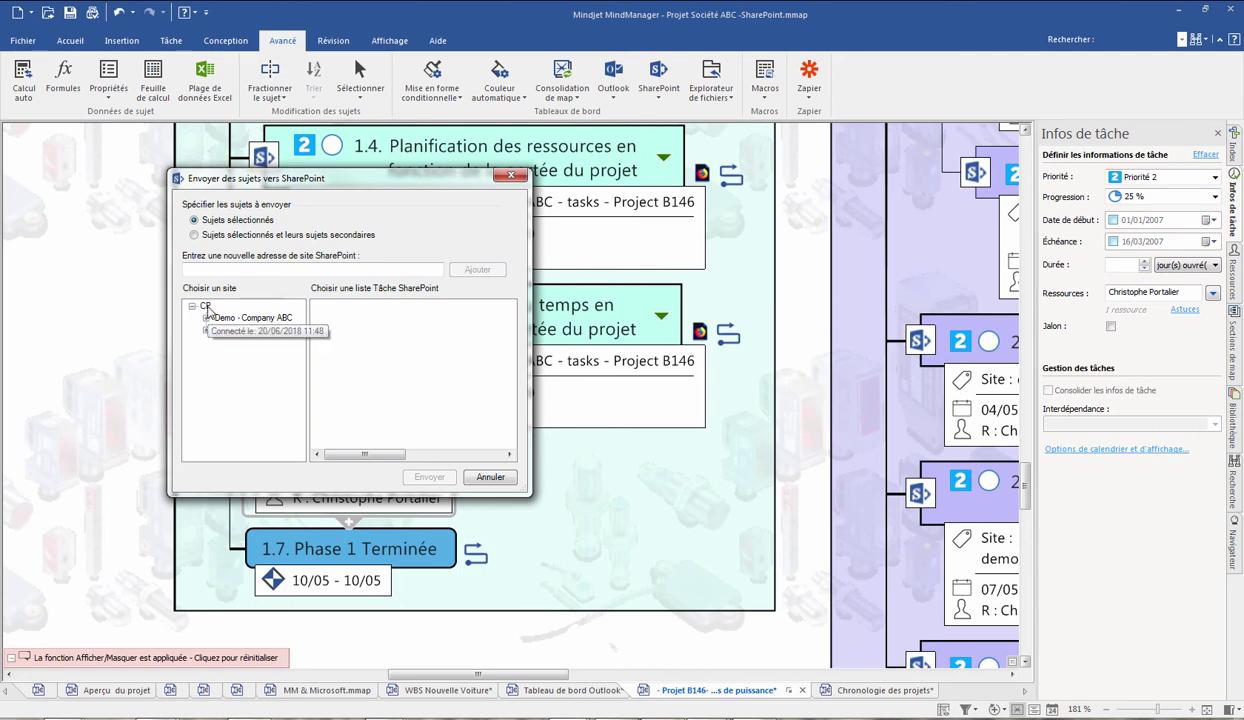
{"action": "left_click", "coordinate": [207, 318]}
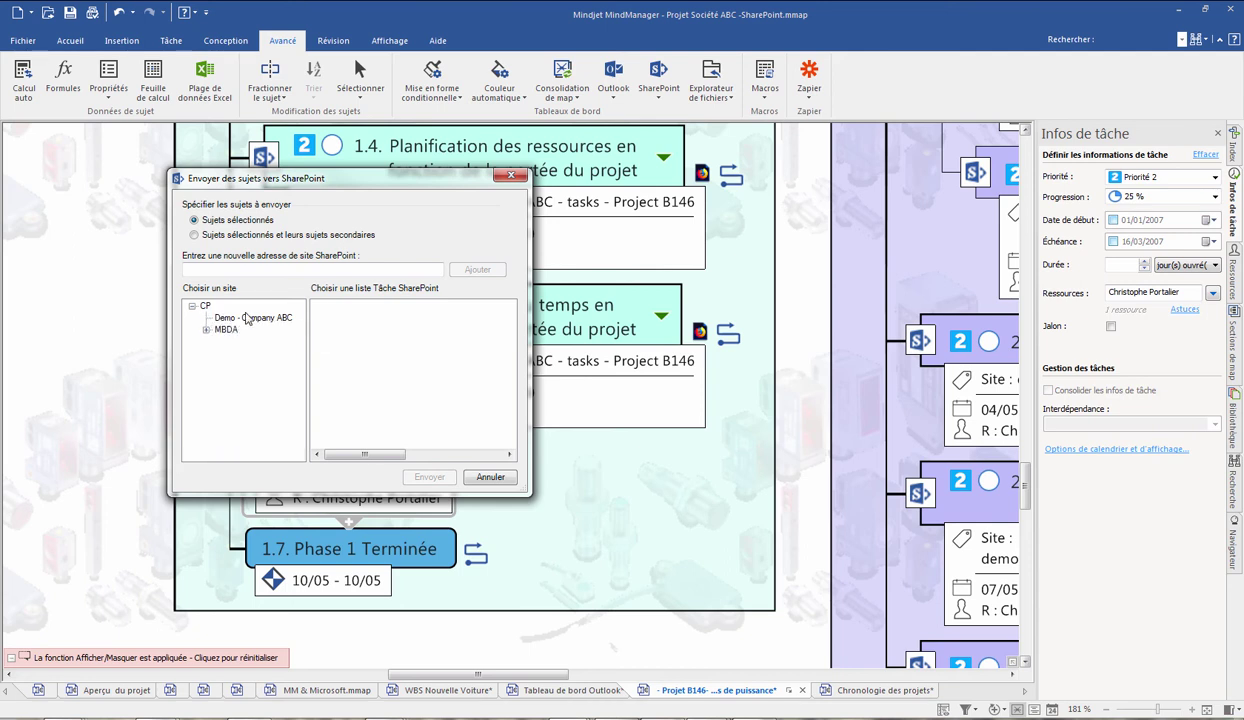
{"action": "left_click", "coordinate": [243, 317]}
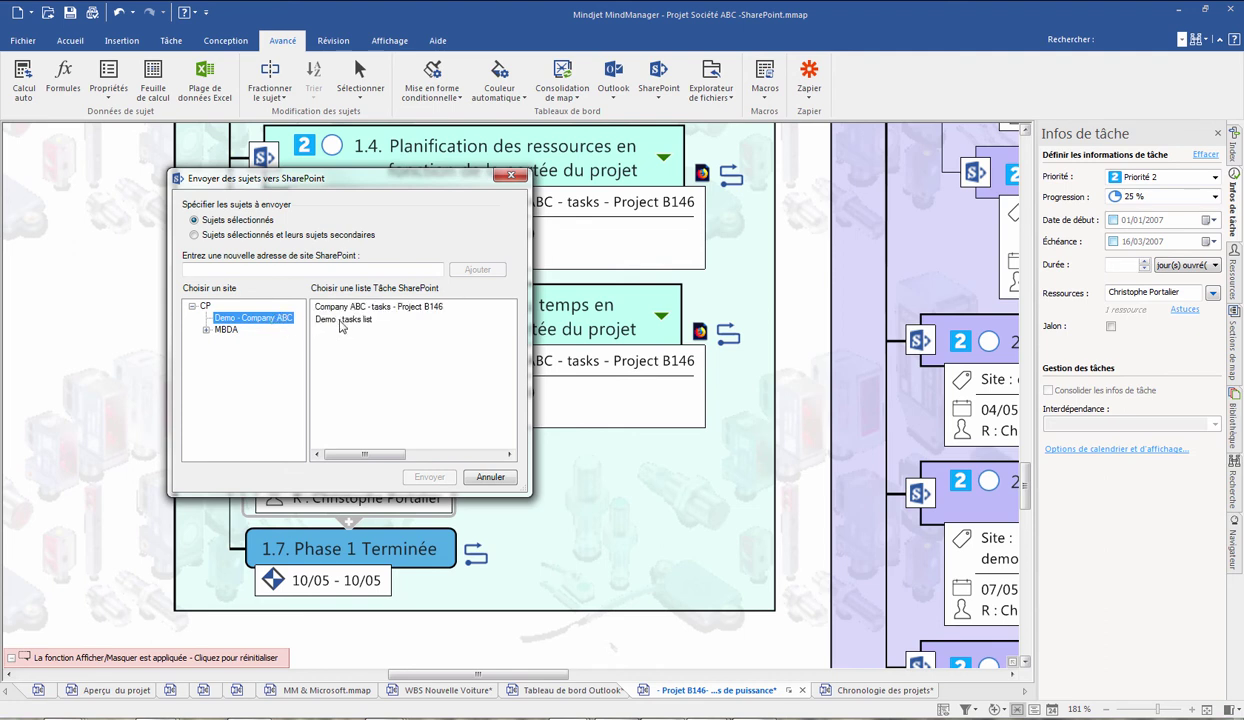
{"action": "left_click", "coordinate": [341, 320]}
{"action": "left_click", "coordinate": [430, 477]}
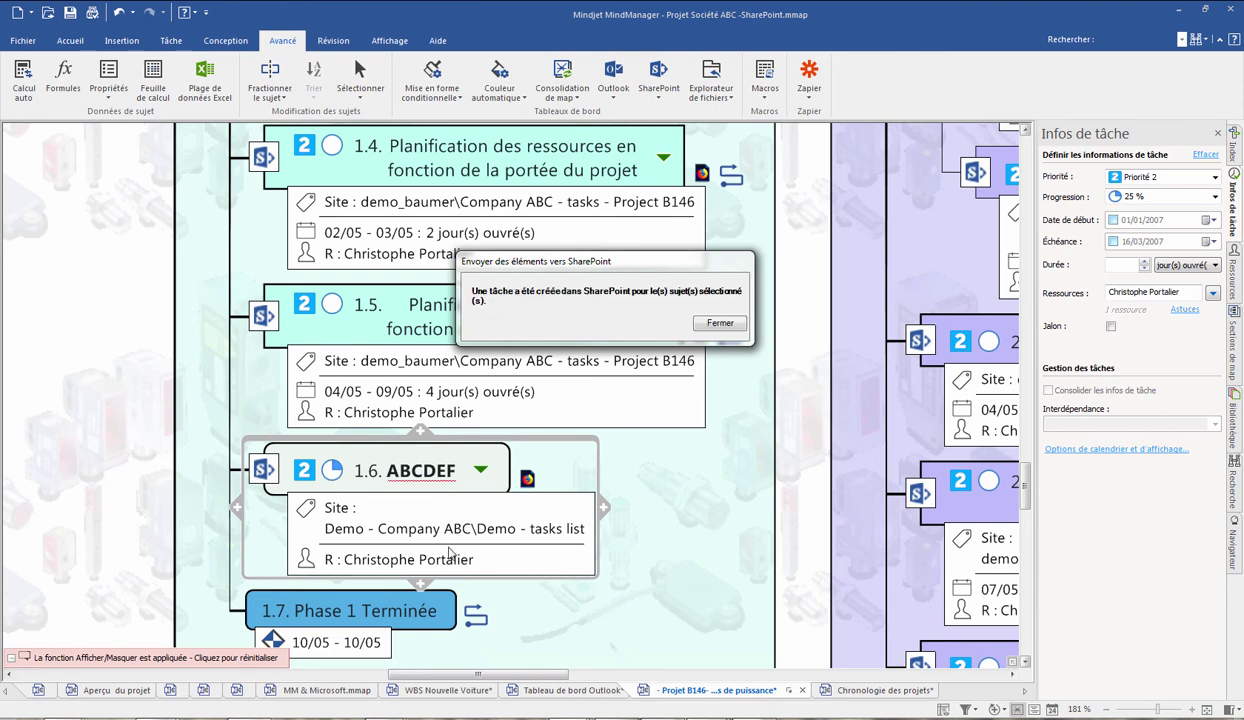
Open the ABCDEF topic's SharePoint link outside MindManager, check the task's name, assignee and completion in the browser, and return to the map.
{"action": "left_click", "coordinate": [727, 325]}
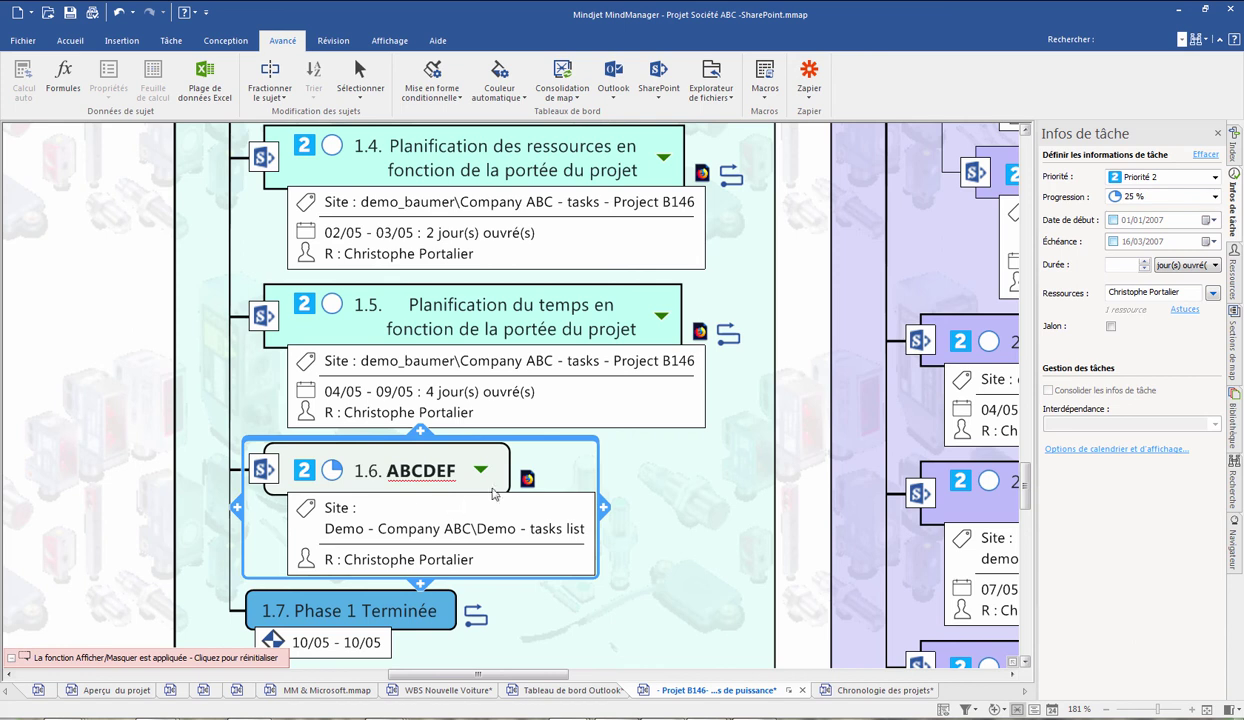
{"action": "right_click", "coordinate": [528, 481]}
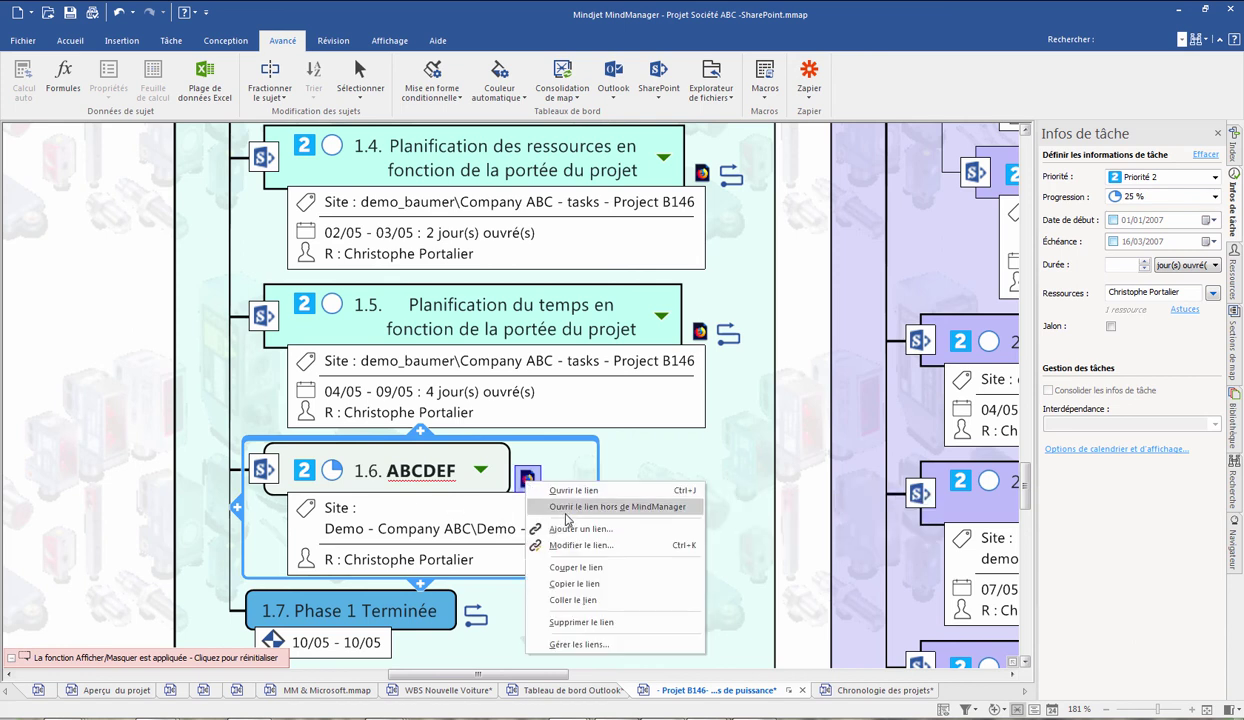
{"action": "left_click", "coordinate": [566, 511]}
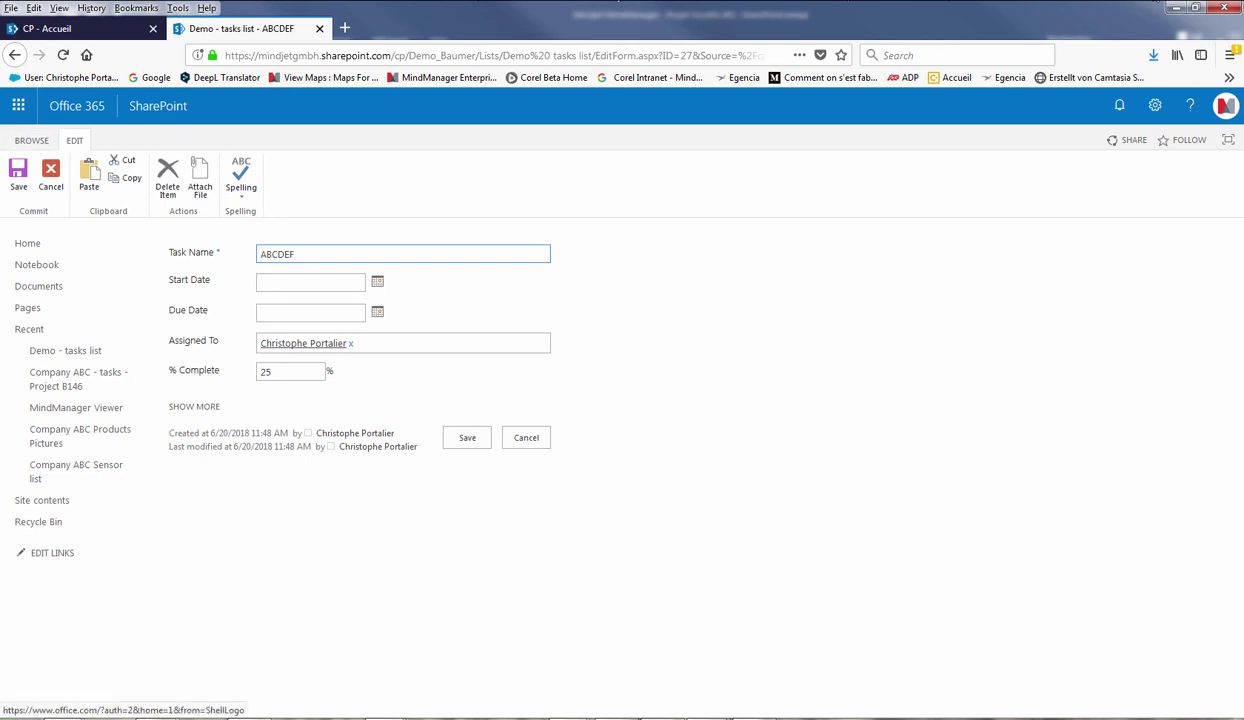
{"action": "left_click", "coordinate": [1177, 8]}
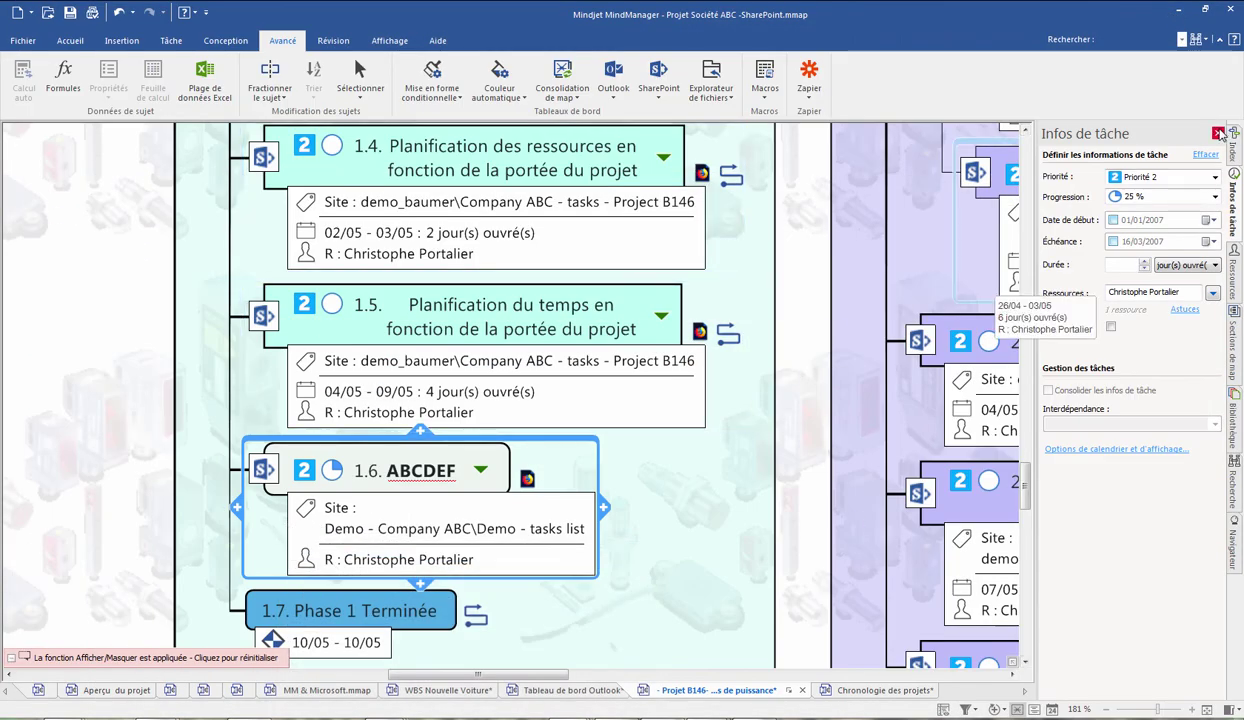
Close the task information pane and collapse the phases under the Agenda (WBS) topic.
{"action": "left_click", "coordinate": [1217, 133]}
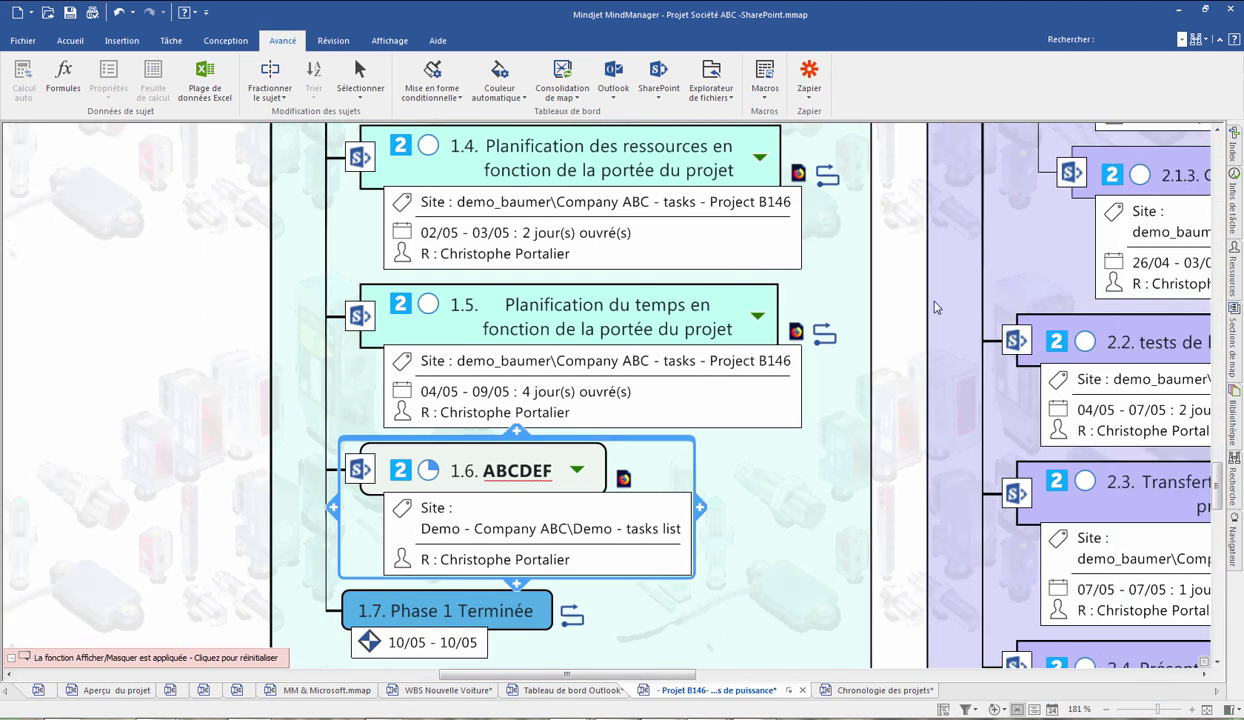
{"action": "scroll", "coordinate": [936, 309], "scroll_direction": "up", "scroll_amount": 3}
{"action": "scroll", "coordinate": [936, 309], "scroll_direction": "up", "scroll_amount": 4}
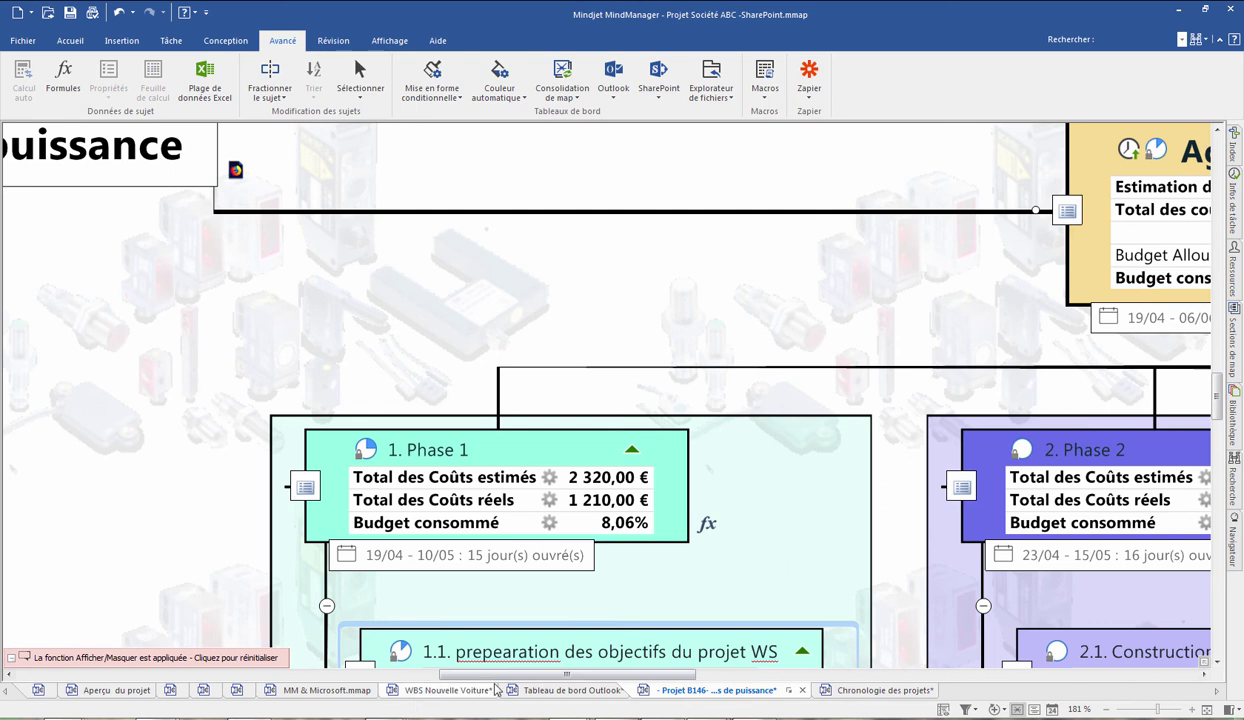
{"action": "left_click_drag", "start_coordinate": [519, 675], "coordinate": [627, 677]}
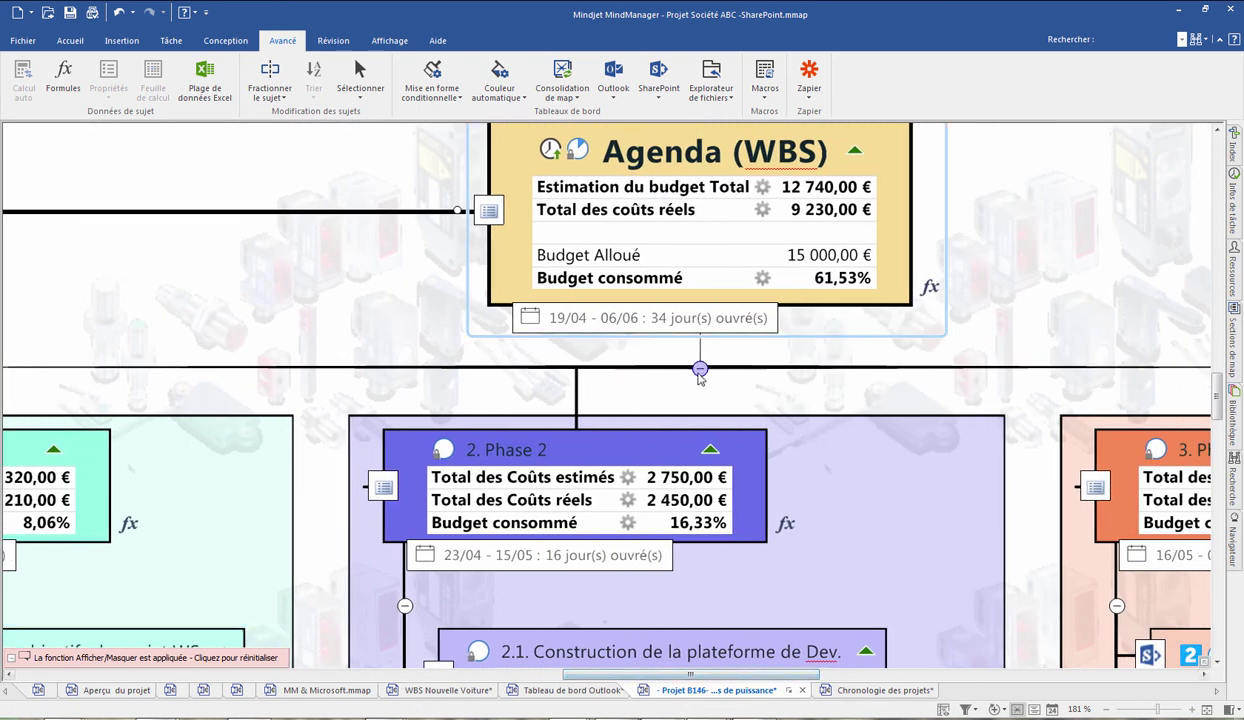
{"action": "left_click", "coordinate": [702, 368]}
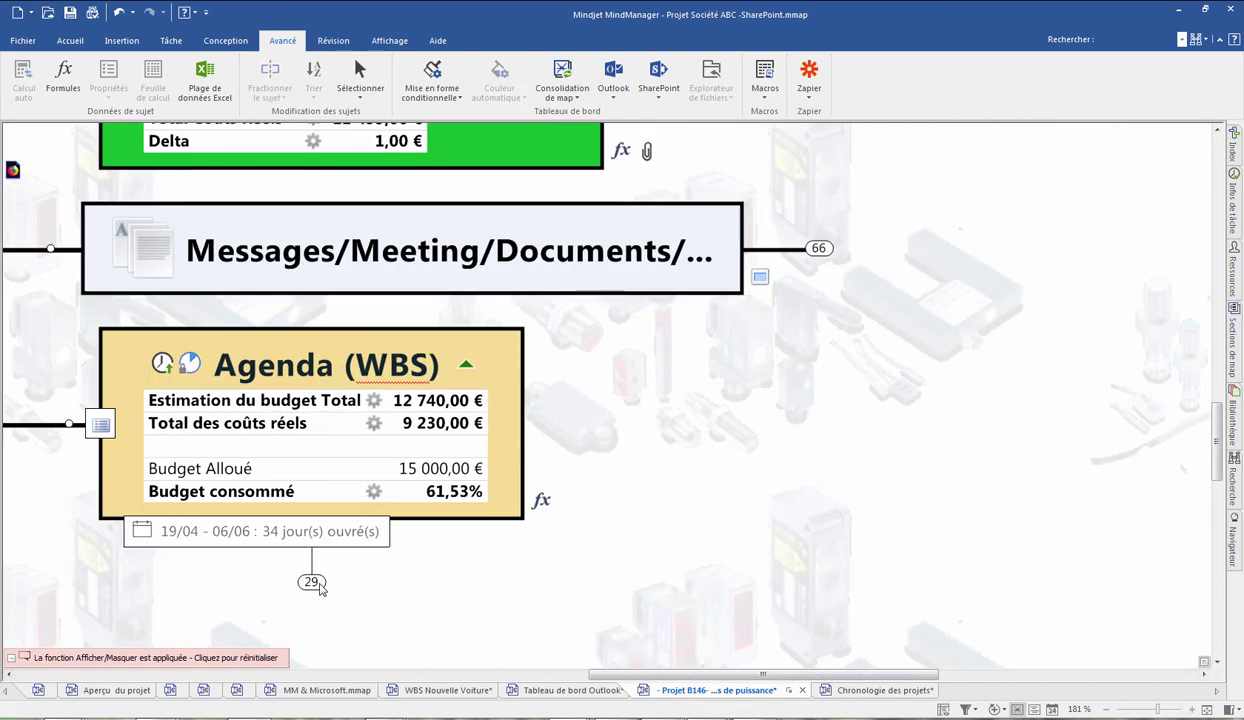
Expand the Messages/Meeting/Documents topic and its Catalogue des Capteurs - 2018/2019 subtopic down to the sensor entries.
{"action": "left_click", "coordinate": [819, 247]}
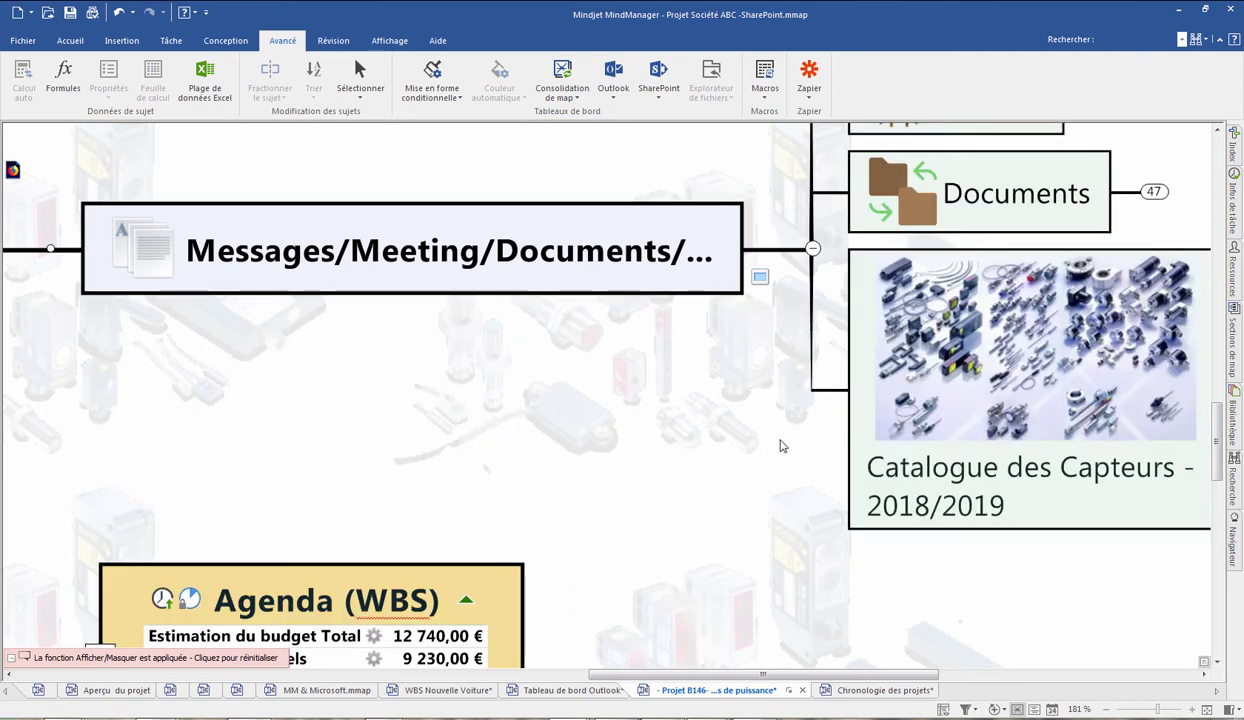
{"action": "scroll", "coordinate": [770, 433], "scroll_direction": "down", "scroll_amount": 4}
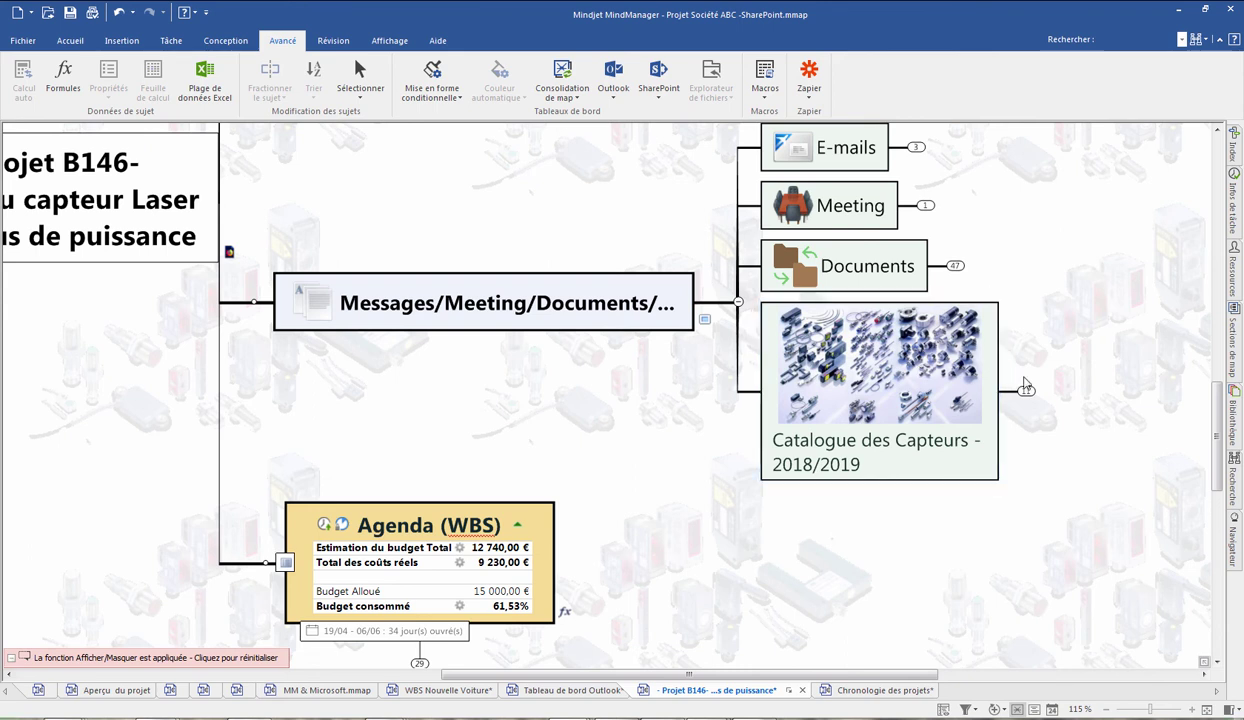
{"action": "left_click", "coordinate": [1025, 392]}
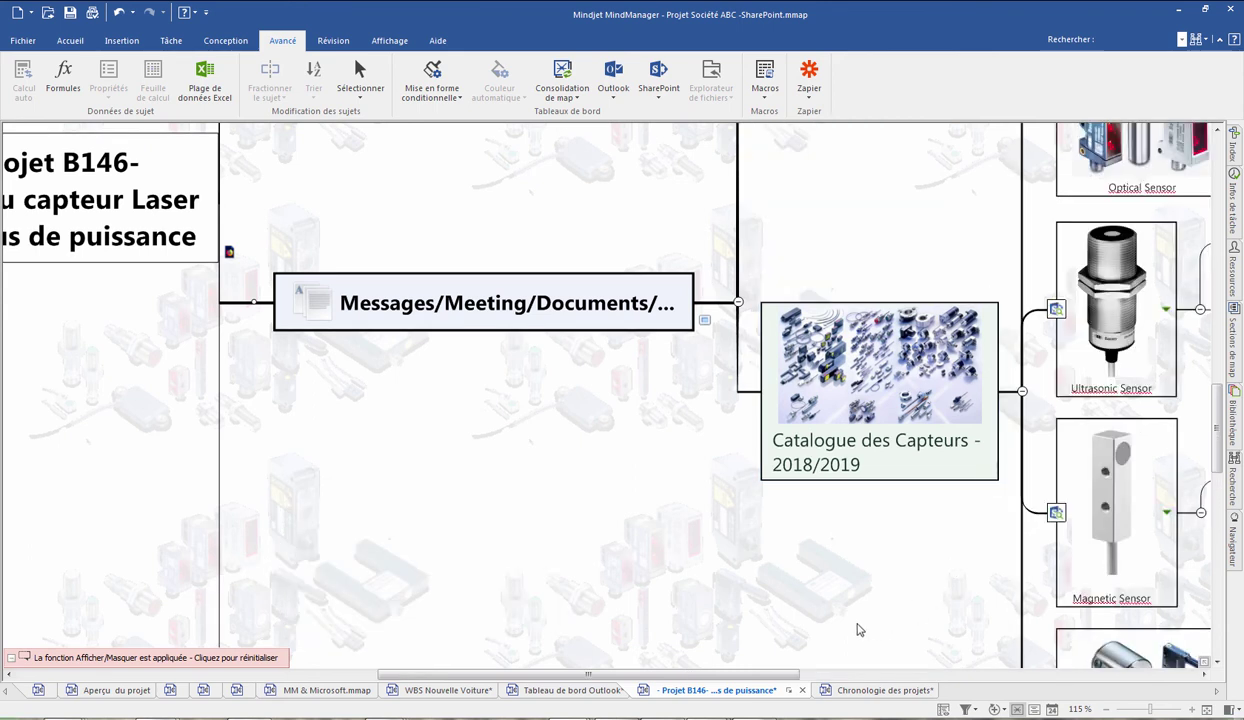
{"action": "left_click_drag", "start_coordinate": [779, 673], "coordinate": [936, 673]}
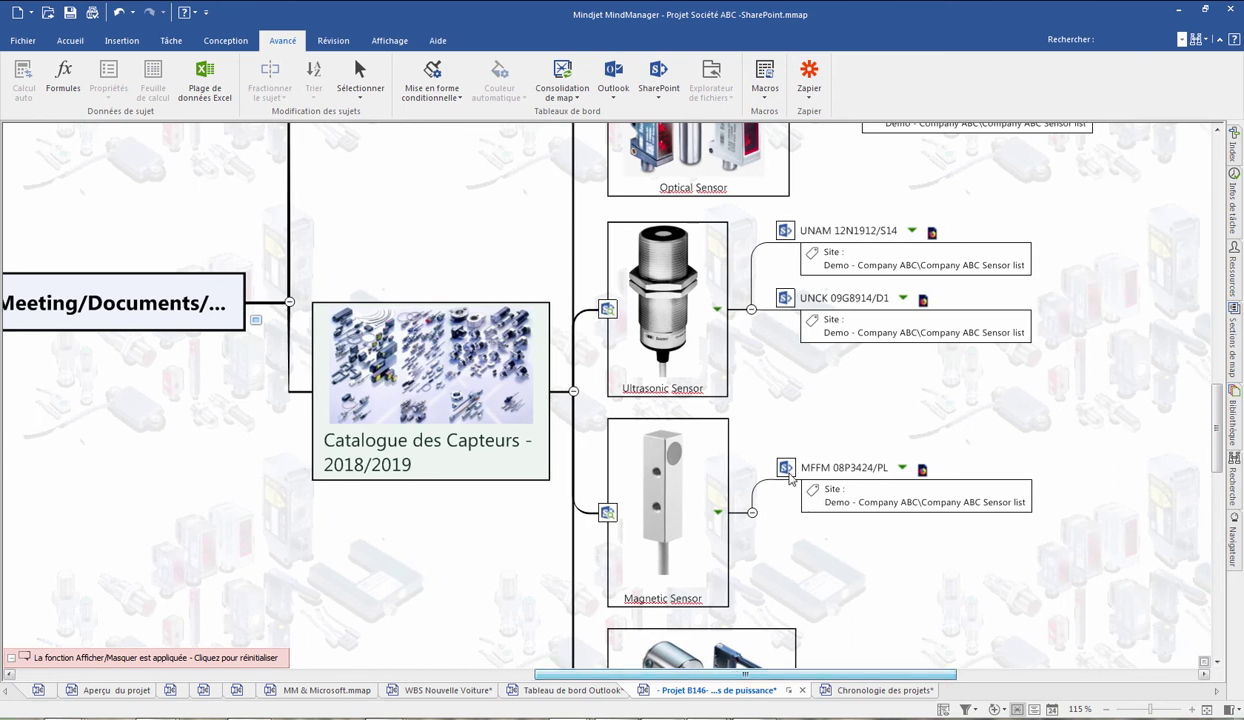
{"action": "scroll", "coordinate": [889, 203], "scroll_direction": "up", "scroll_amount": 3}
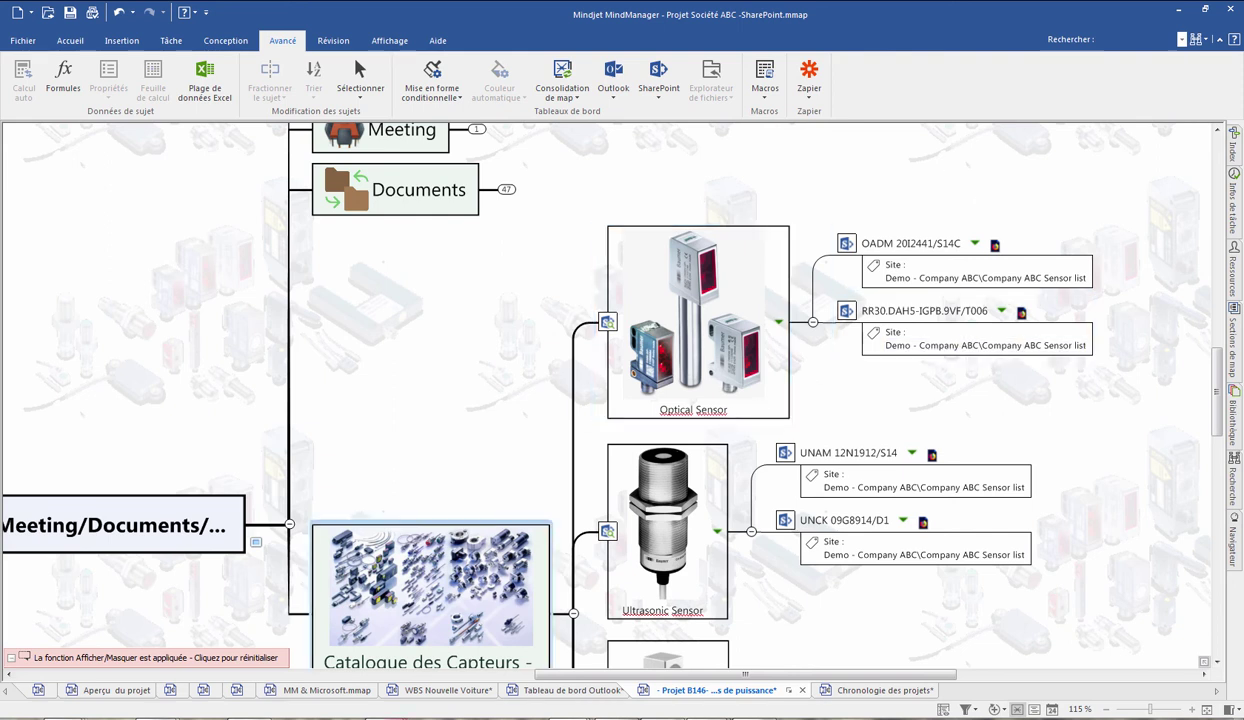
Save the ABCDEF task form in the browser, then open the Company ABC Sensor list of the Demo - Company ABC site and look through its items.
{"action": "left_click", "coordinate": [536, 650]}
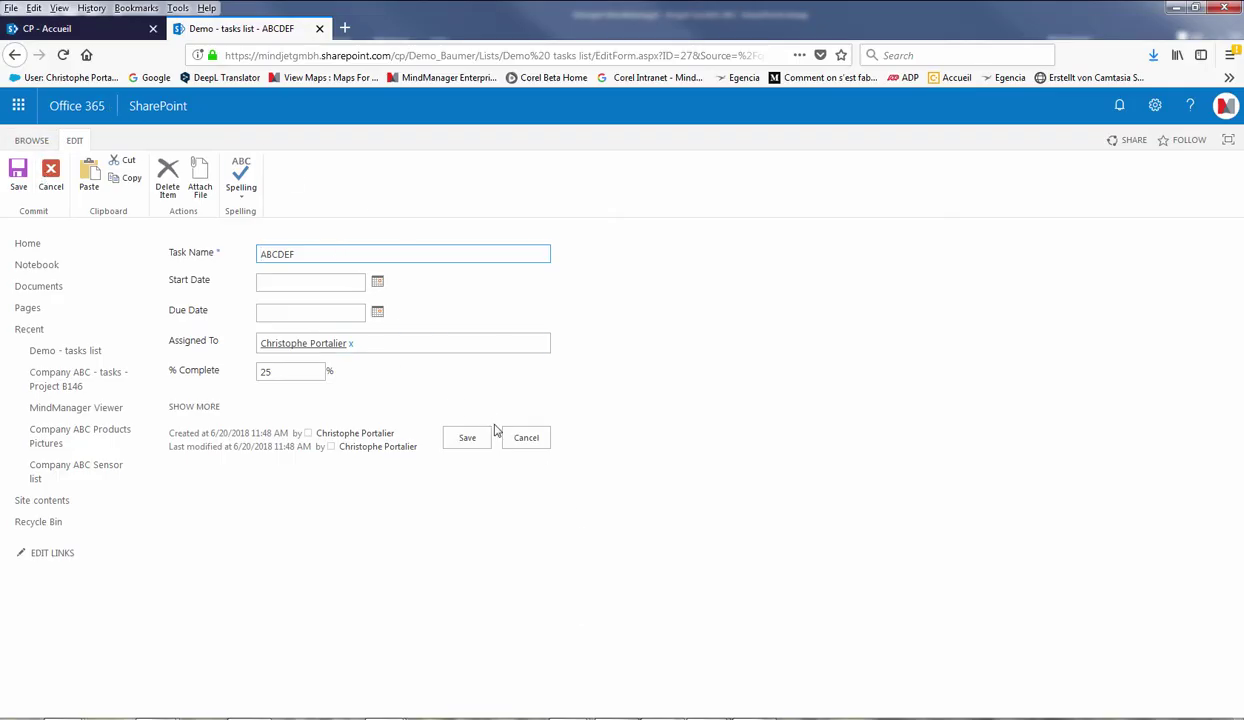
{"action": "left_click", "coordinate": [468, 440]}
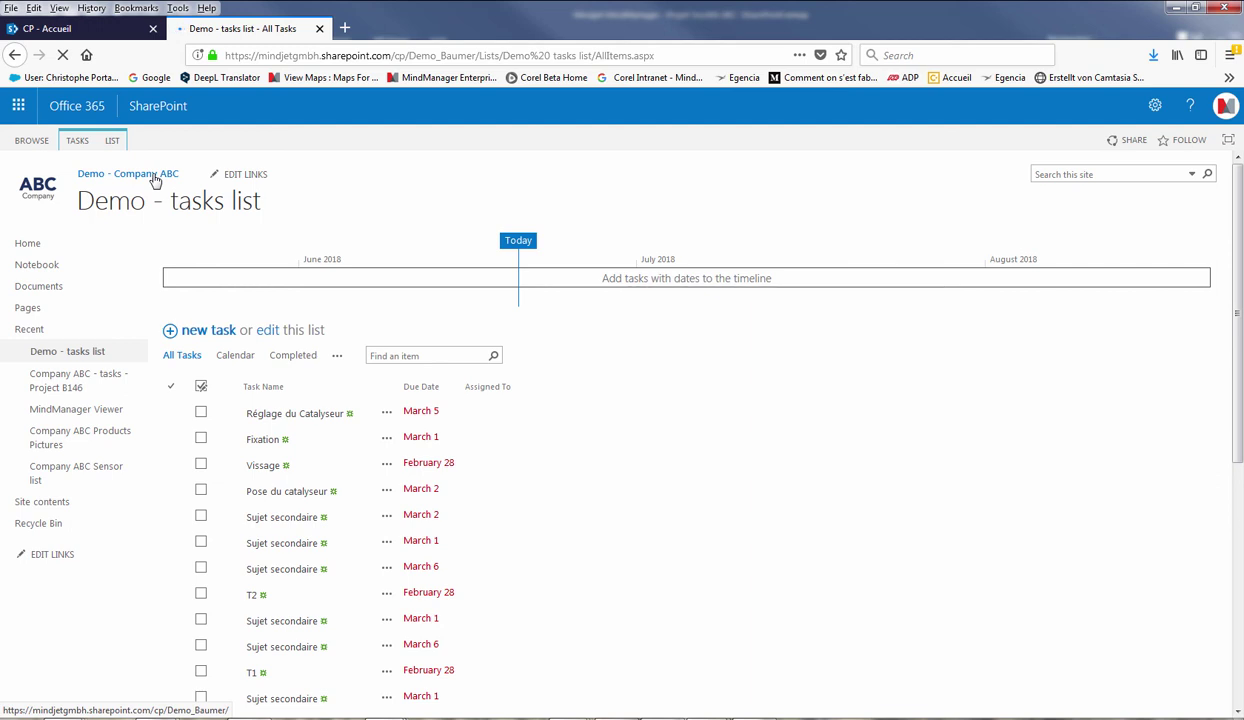
{"action": "left_click", "coordinate": [155, 180]}
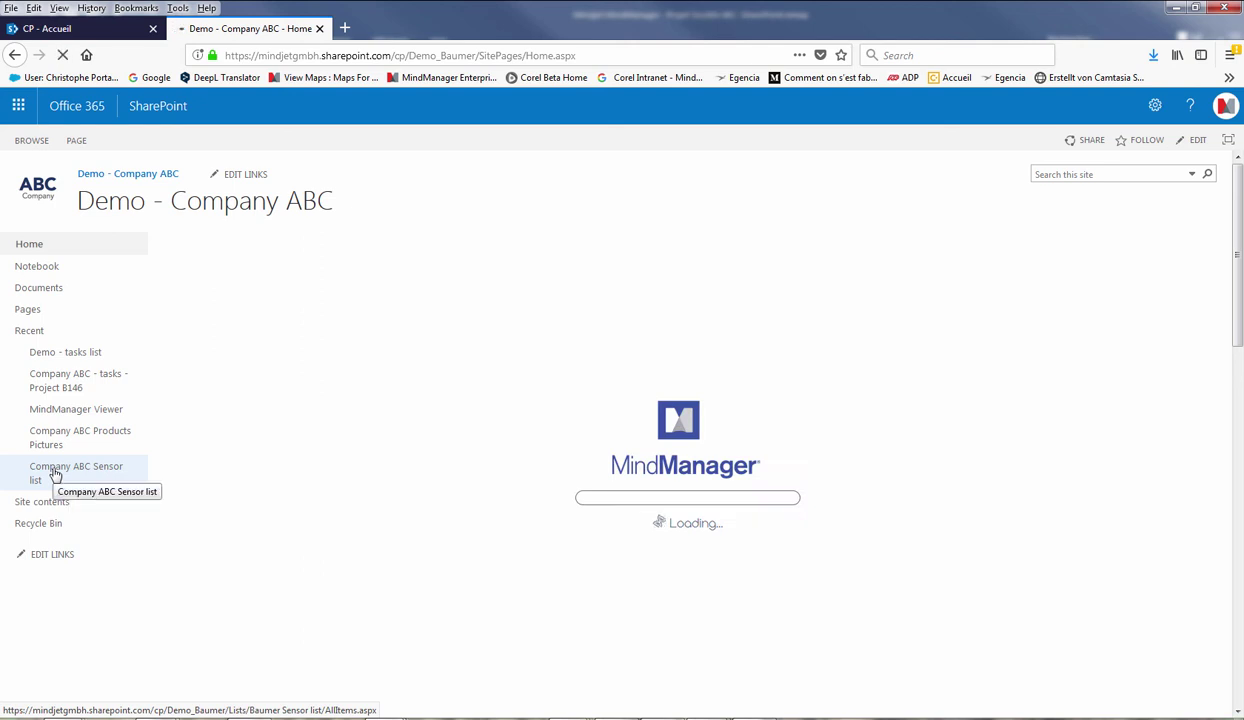
{"action": "left_click", "coordinate": [55, 475]}
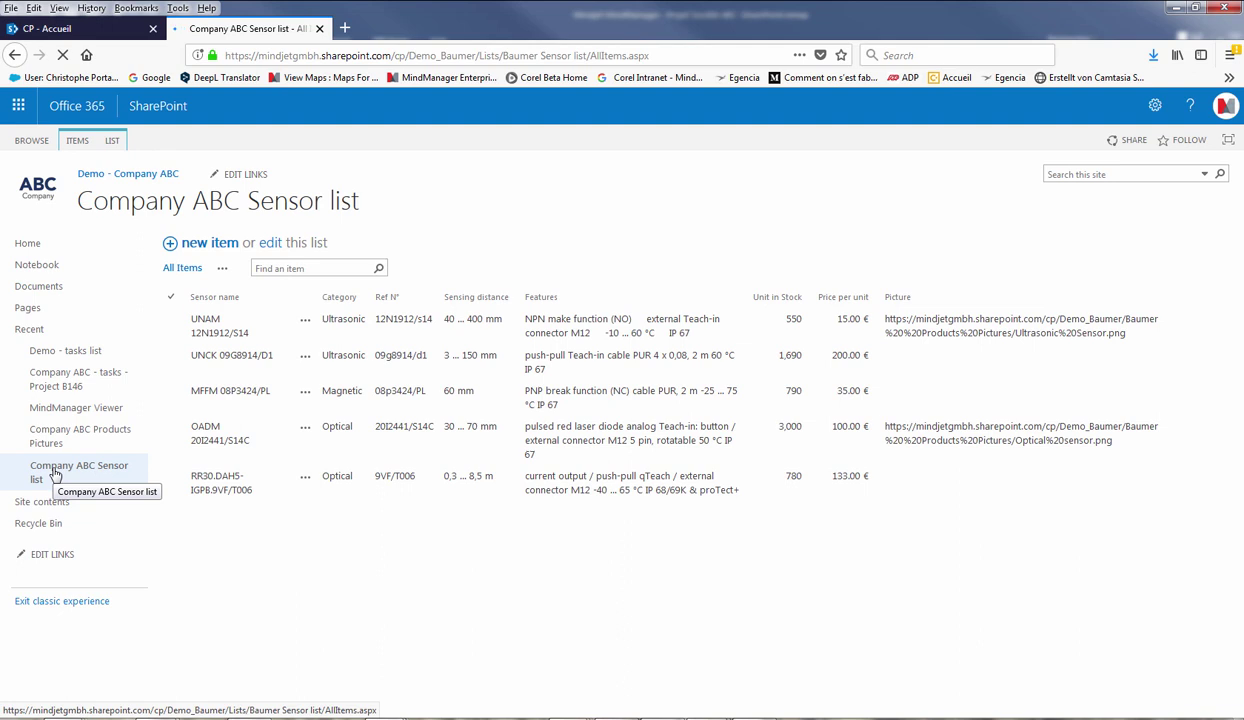
{"action": "scroll", "coordinate": [517, 379], "scroll_direction": "down", "scroll_amount": 3}
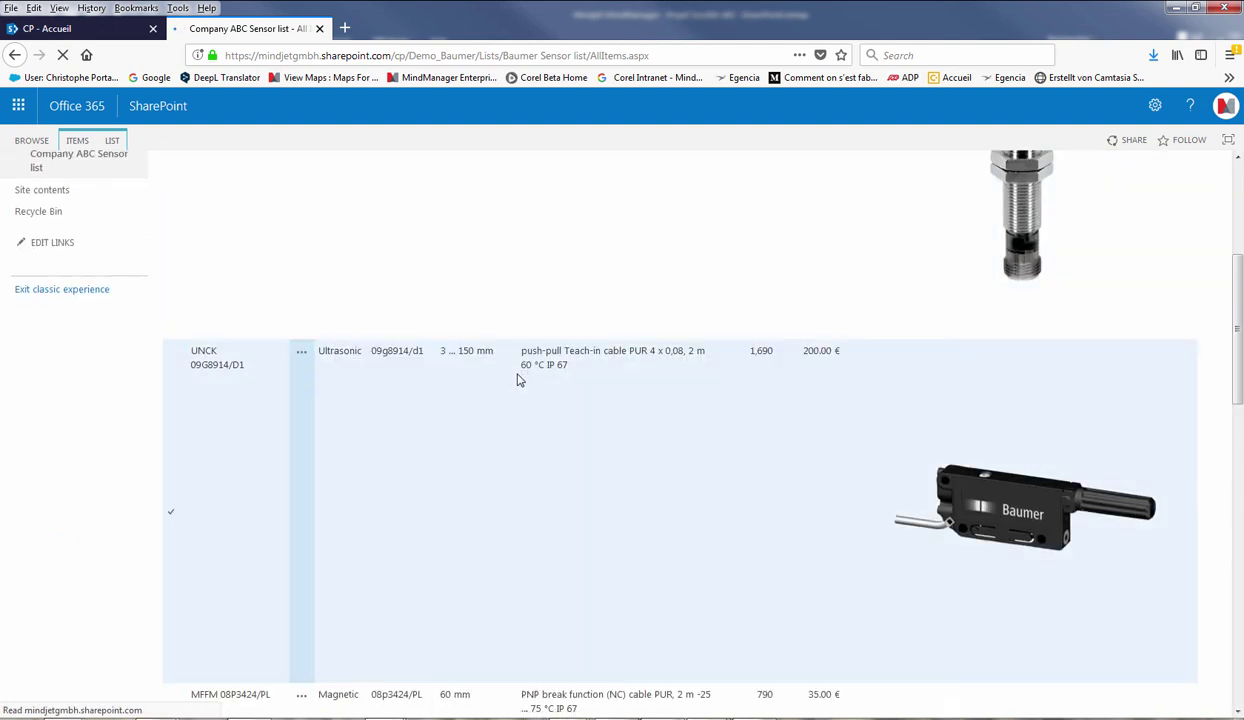
{"action": "scroll", "coordinate": [517, 379], "scroll_direction": "down", "scroll_amount": 5}
{"action": "scroll", "coordinate": [512, 400], "scroll_direction": "down", "scroll_amount": 4}
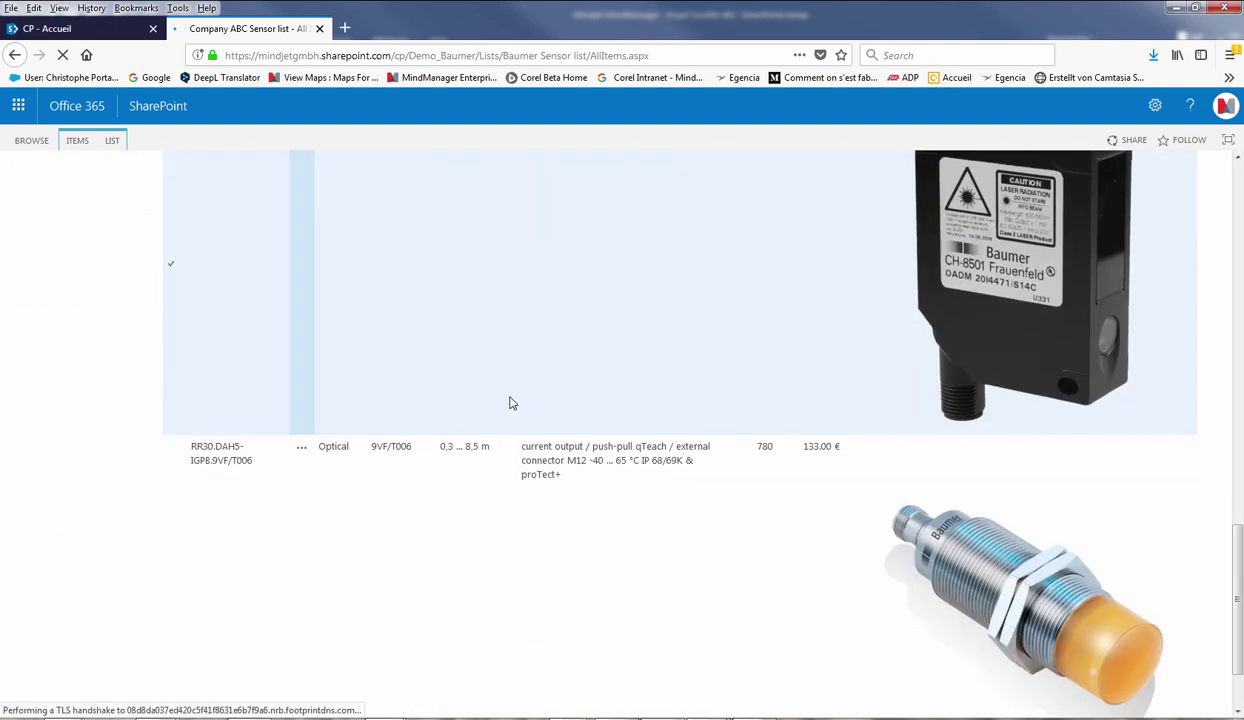
{"action": "scroll", "coordinate": [509, 402], "scroll_direction": "up", "scroll_amount": 12}
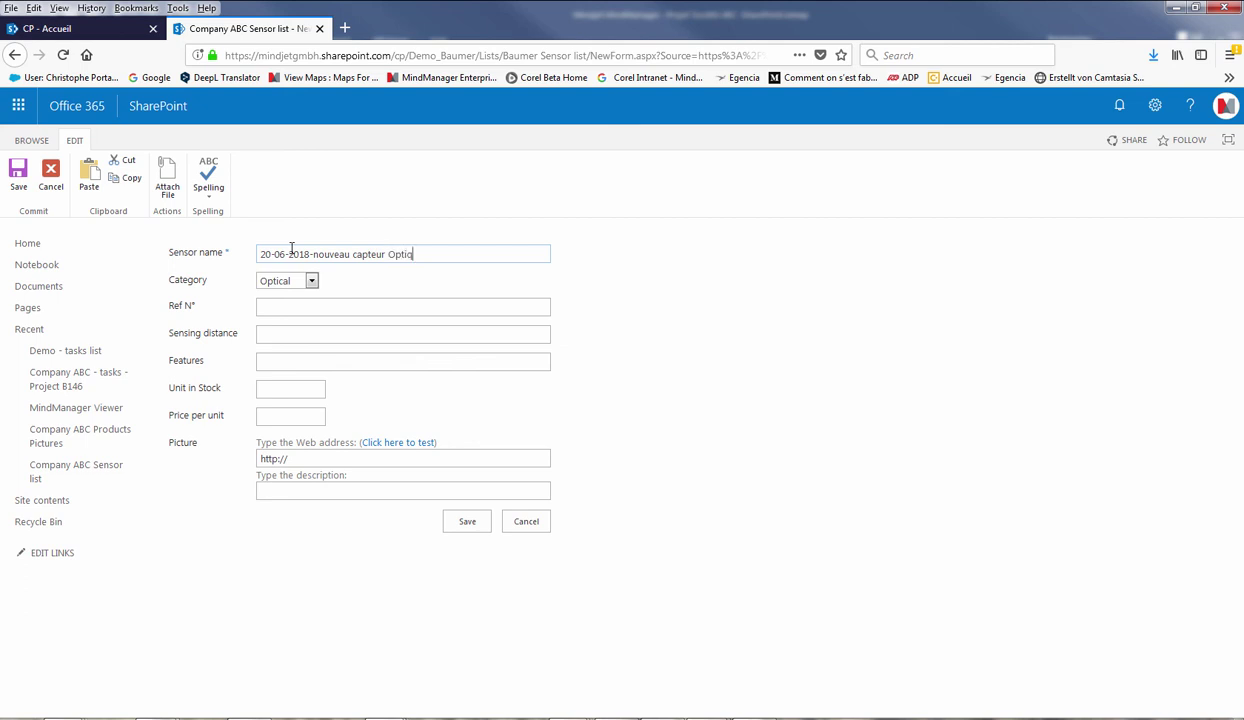
Add a sensor named 20-06-2018-nouveau capteur Optique with category Optical to the SharePoint sensor list and save it.
{"action": "left_click", "coordinate": [291, 250]}
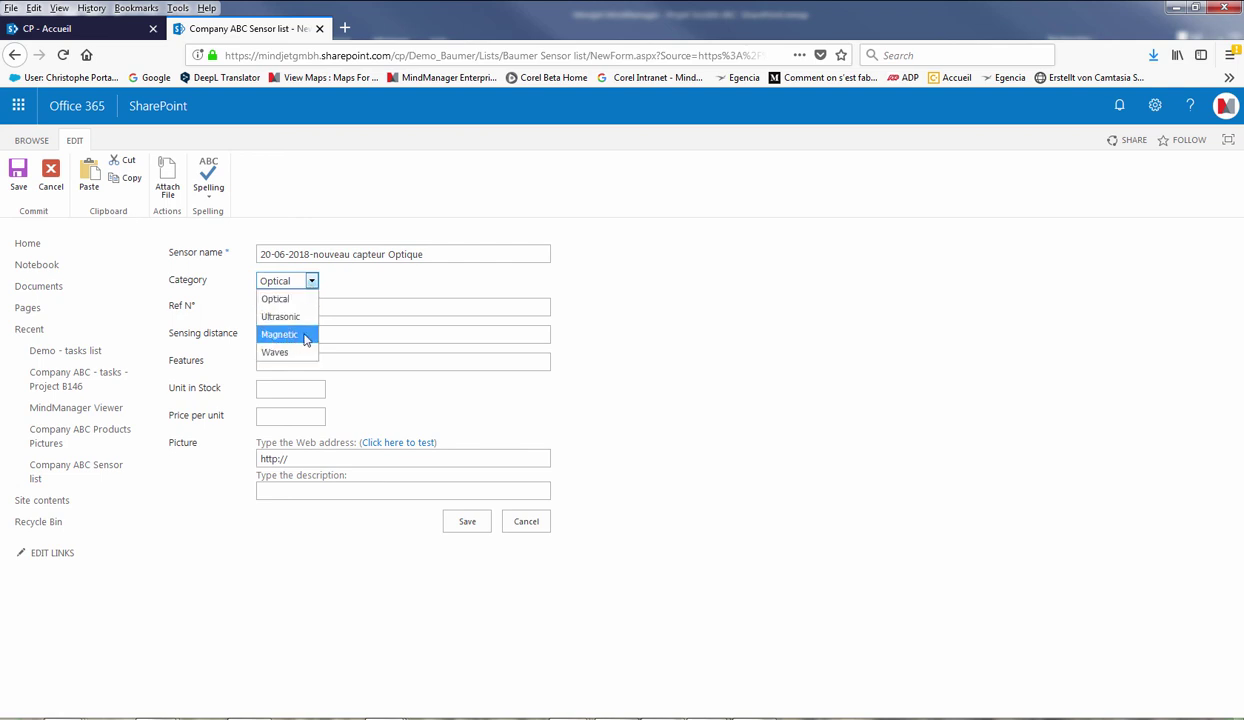
{"action": "left_click", "coordinate": [276, 299]}
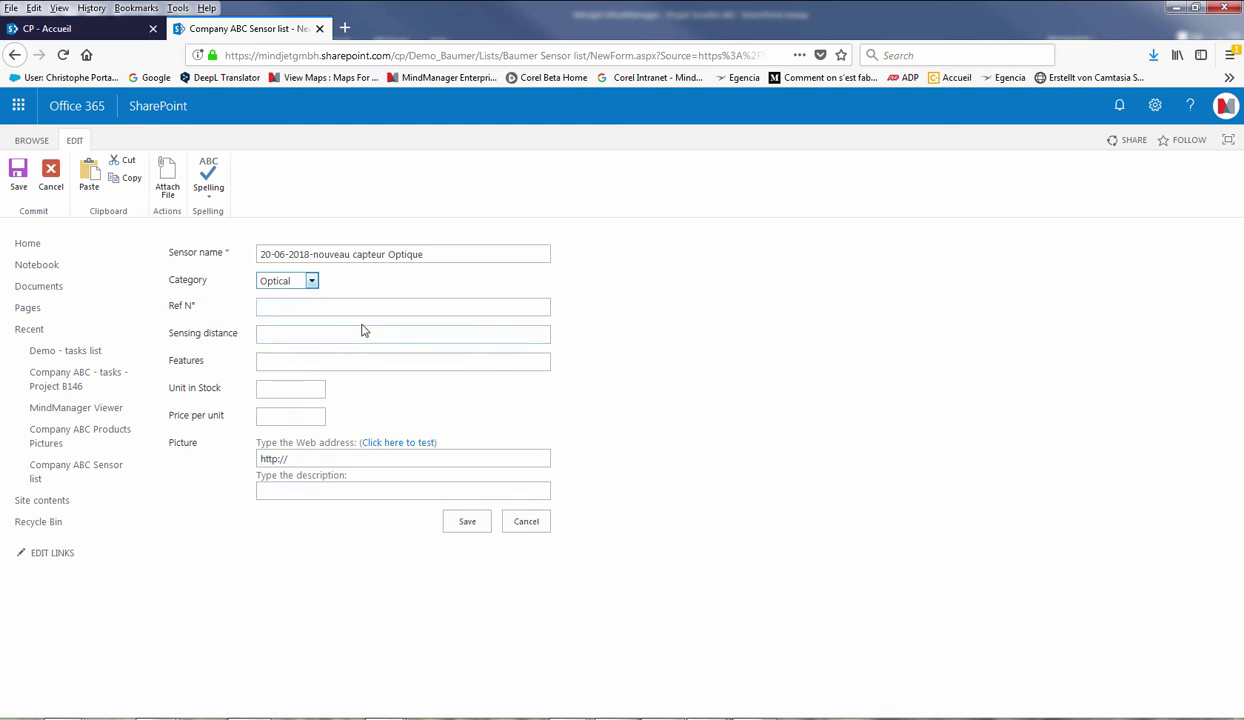
{"action": "left_click", "coordinate": [467, 523]}
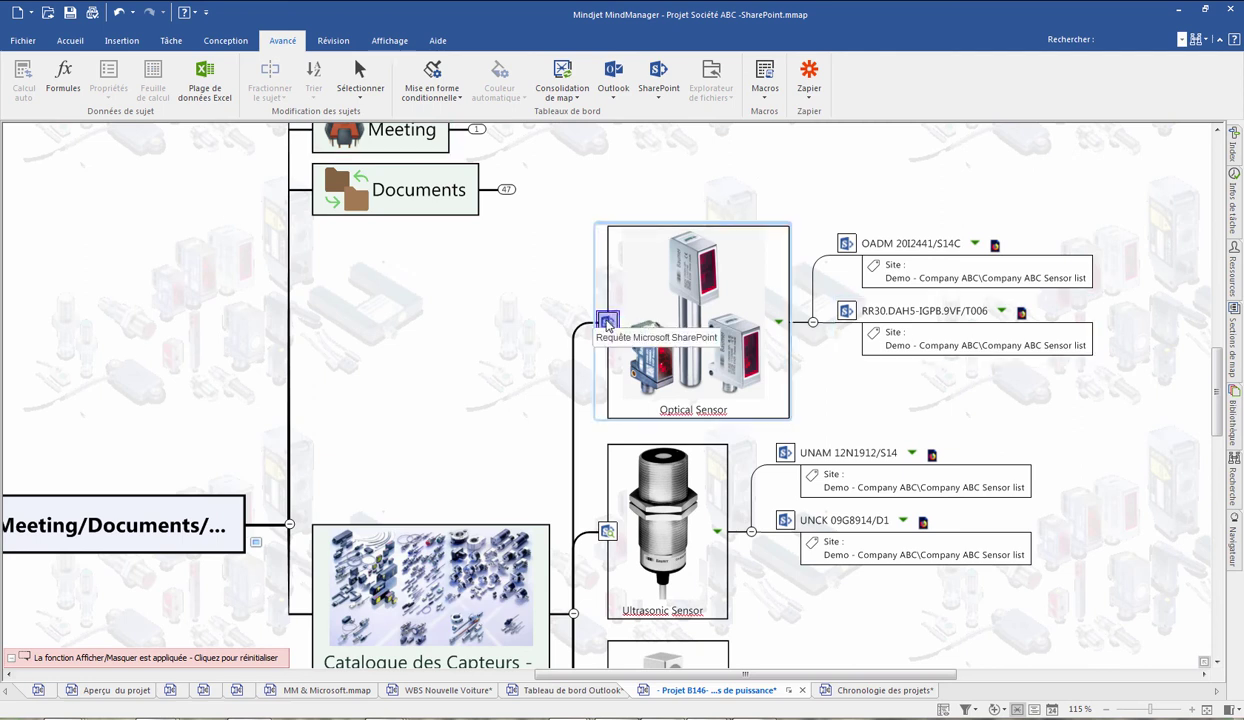
Refresh the Optical Sensor topic's SharePoint query in the MindManager map and check its sensor entries.
{"action": "left_click", "coordinate": [658, 85]}
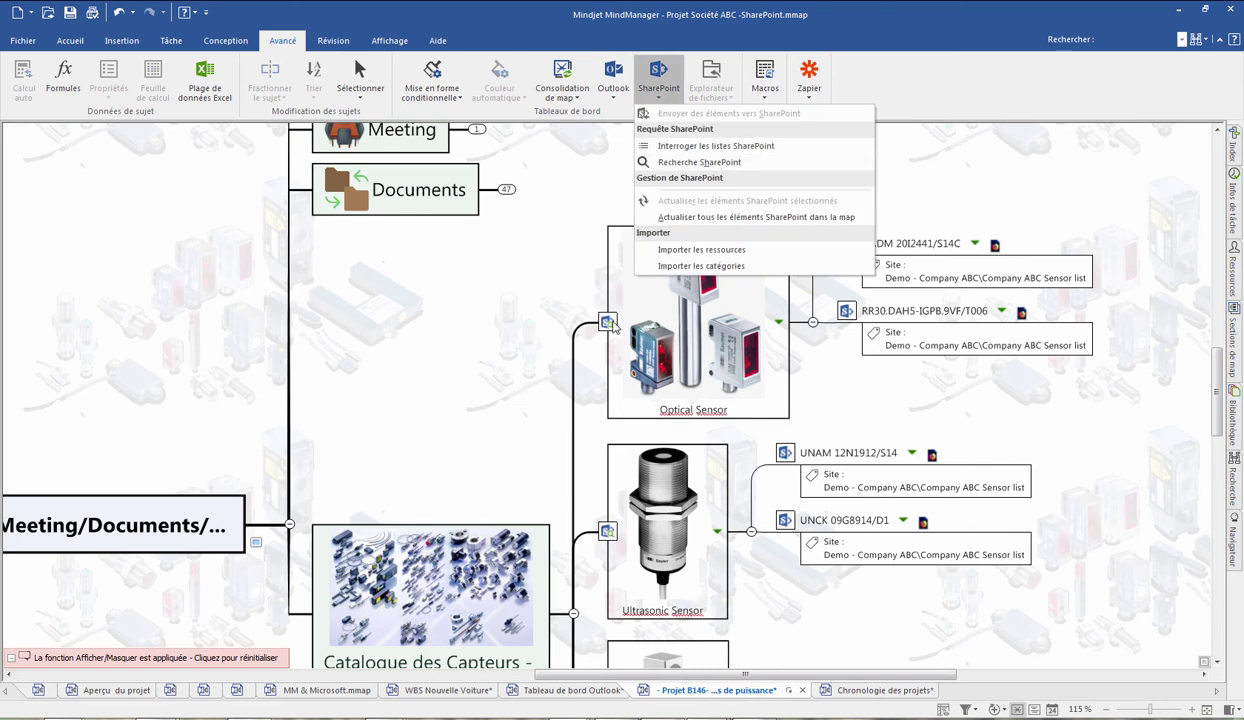
{"action": "left_click", "coordinate": [609, 323]}
{"action": "left_click", "coordinate": [666, 354]}
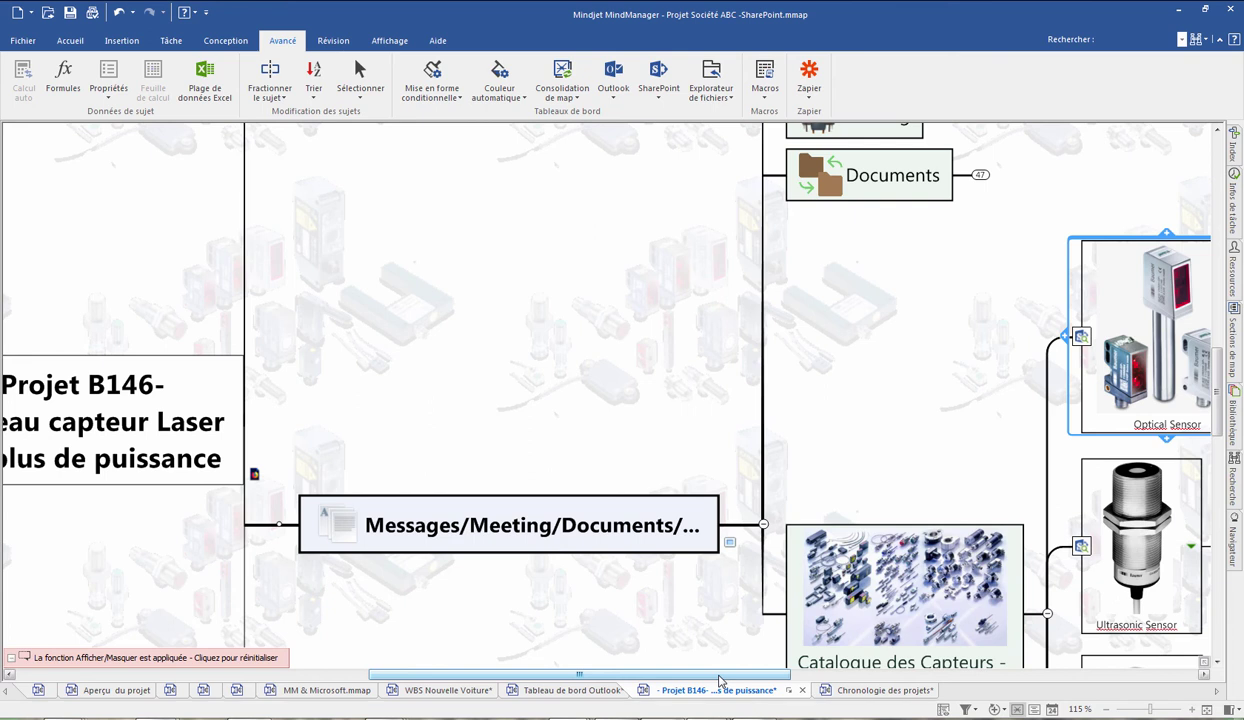
{"action": "left_click_drag", "start_coordinate": [718, 677], "coordinate": [933, 677]}
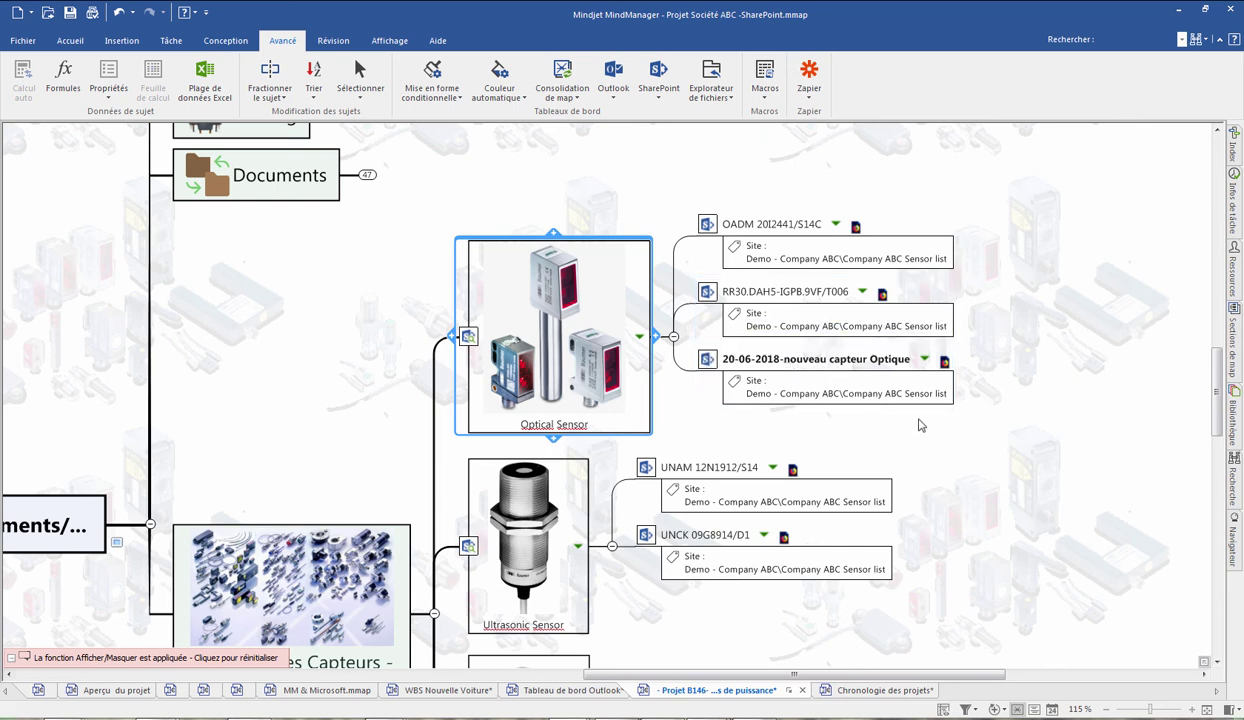
Collapse the Catalogue des Capteurs - 2018/2019 topic after reviewing its sensor branches.
{"action": "left_click", "coordinate": [1075, 345]}
{"action": "scroll", "coordinate": [1083, 372], "scroll_direction": "down", "scroll_amount": 2, "text": "ctrl"}
{"action": "double_click", "coordinate": [815, 538]}
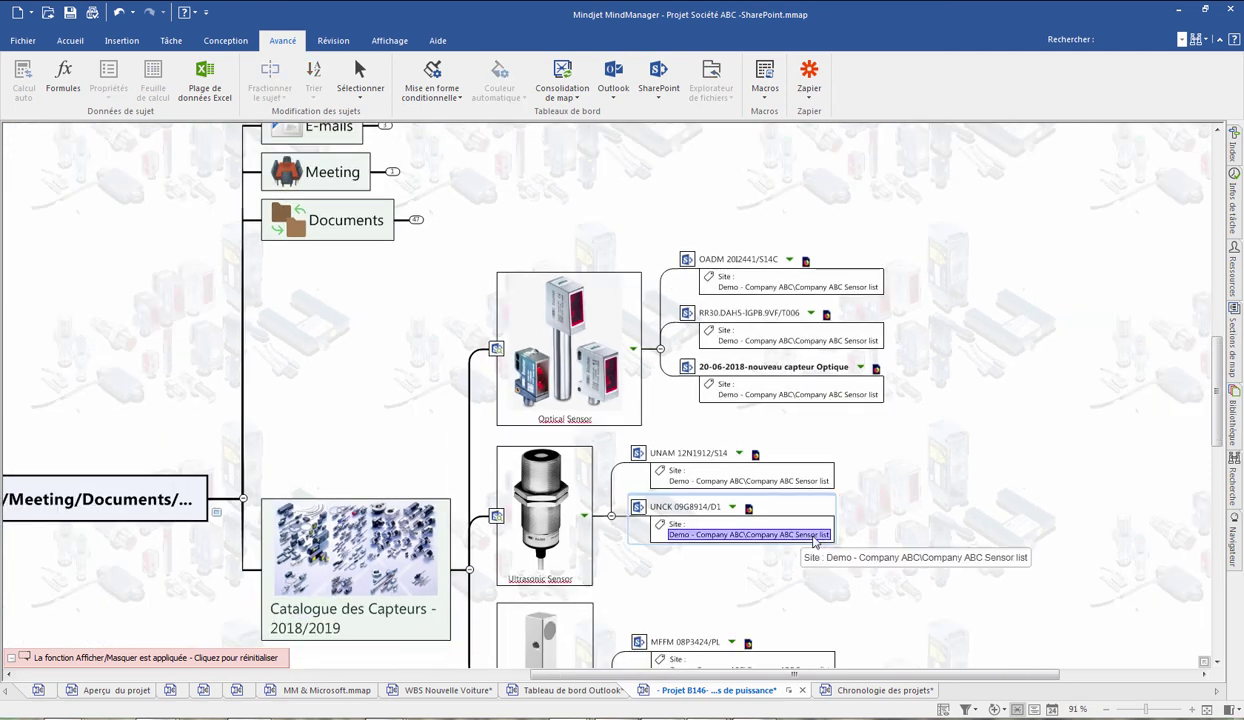
{"action": "left_click", "coordinate": [908, 523]}
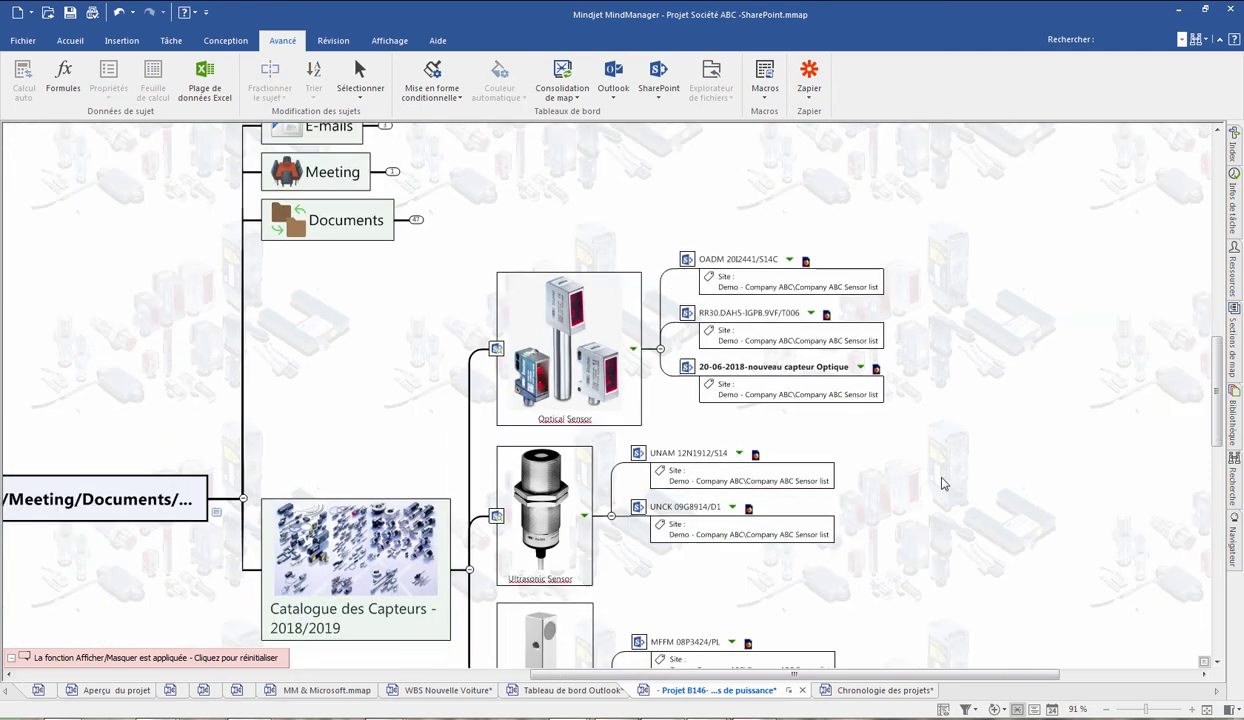
{"action": "scroll", "coordinate": [941, 484], "scroll_direction": "down", "scroll_amount": 3, "text": "ctrl"}
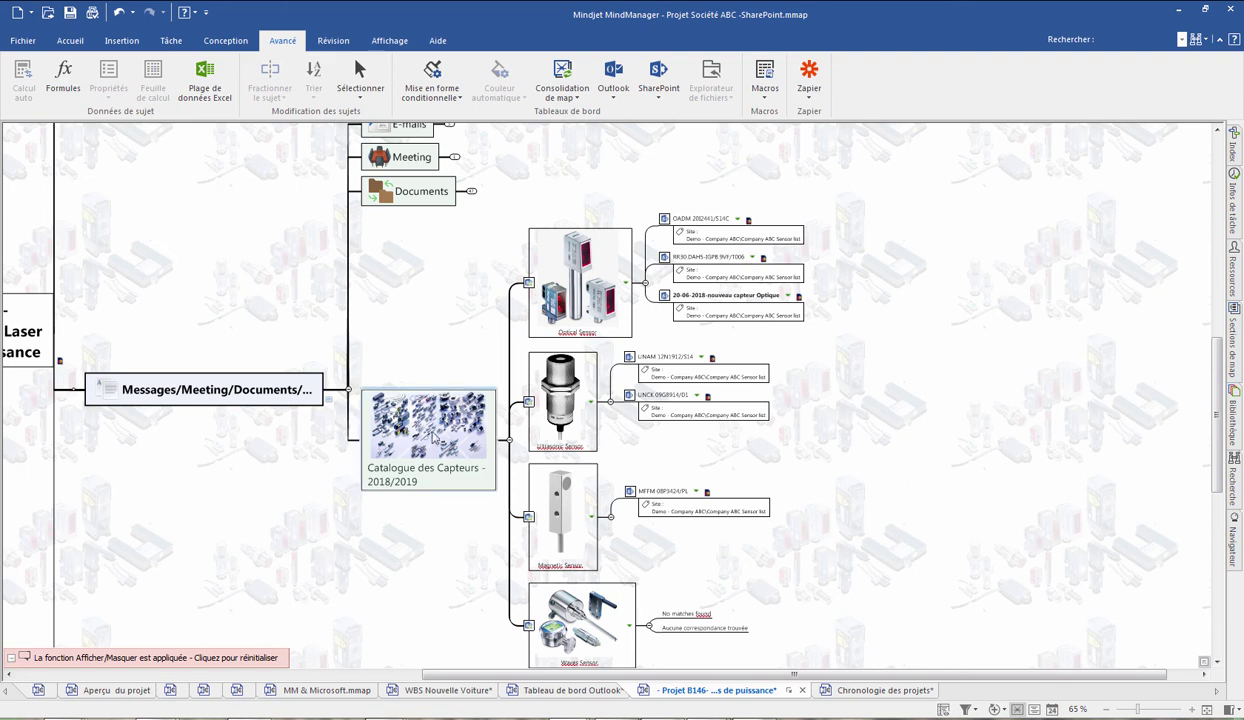
{"action": "left_click", "coordinate": [507, 439]}
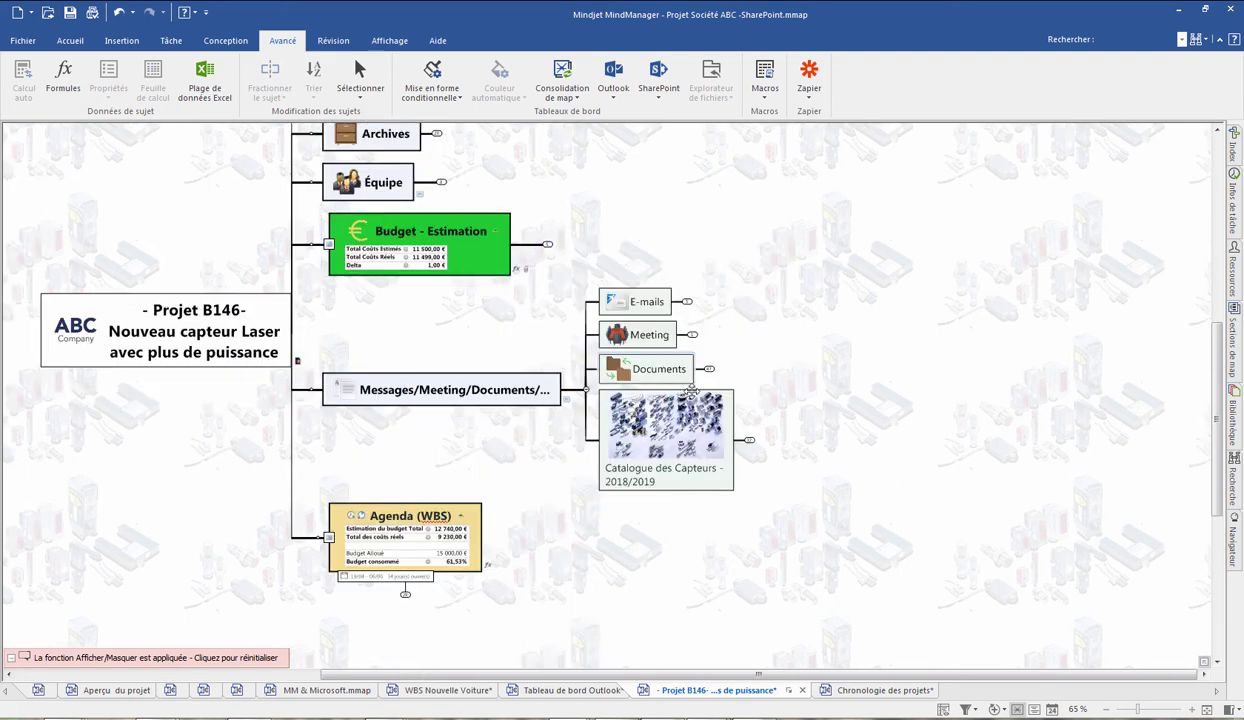
Expand the Documents topic and the Documents query under its Sharepoint subtopic to show the folders and files.
{"action": "left_click", "coordinate": [709, 369]}
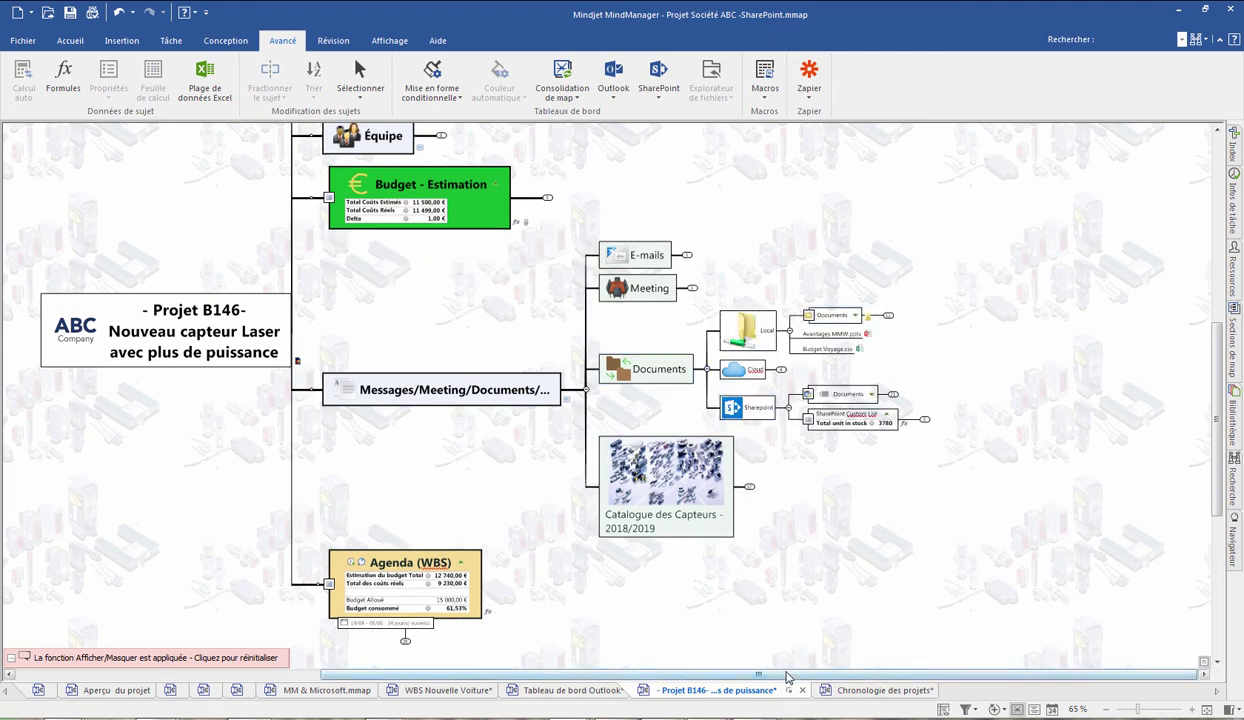
{"action": "scroll", "coordinate": [986, 450], "scroll_direction": "up", "scroll_amount": 4}
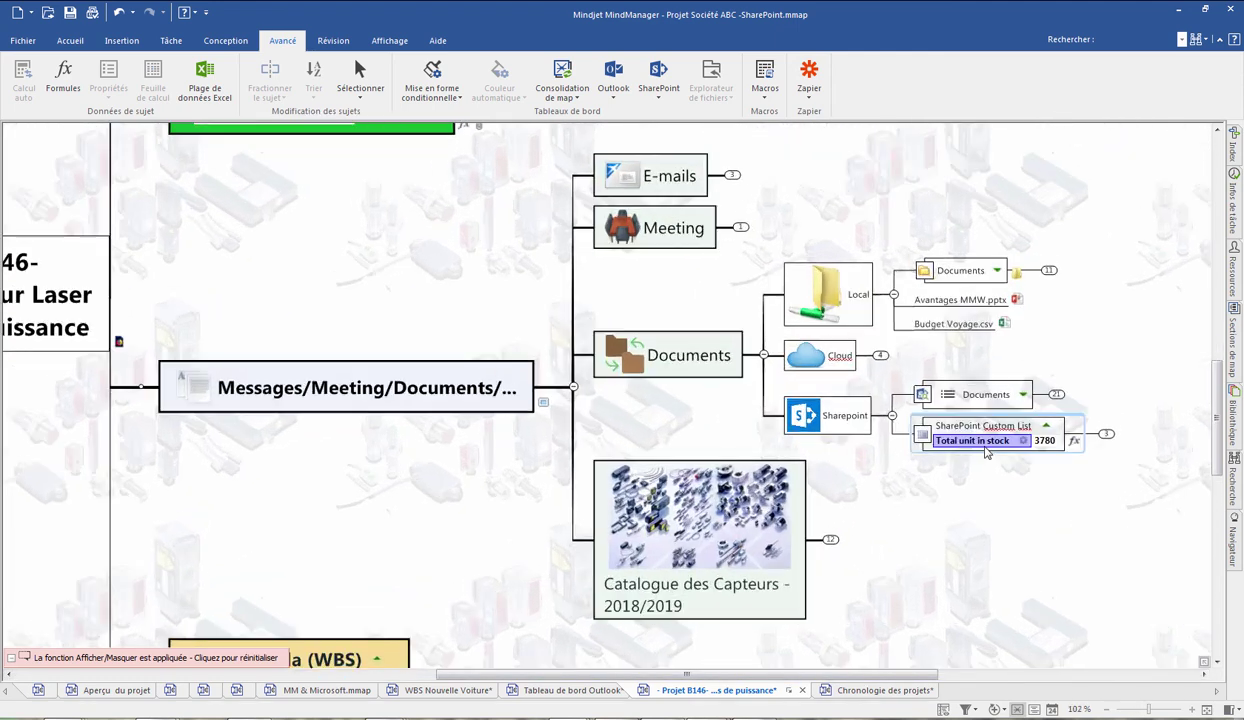
{"action": "left_click_drag", "start_coordinate": [857, 664], "coordinate": [977, 650]}
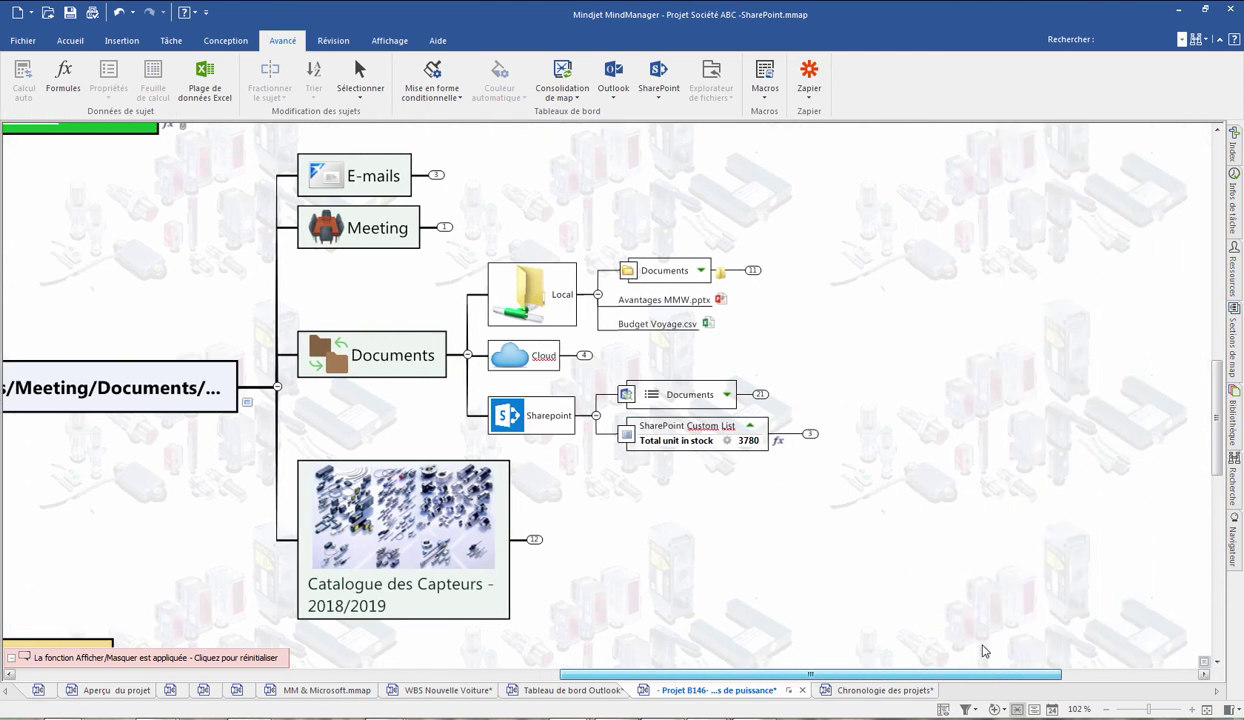
{"action": "left_click", "coordinate": [760, 395]}
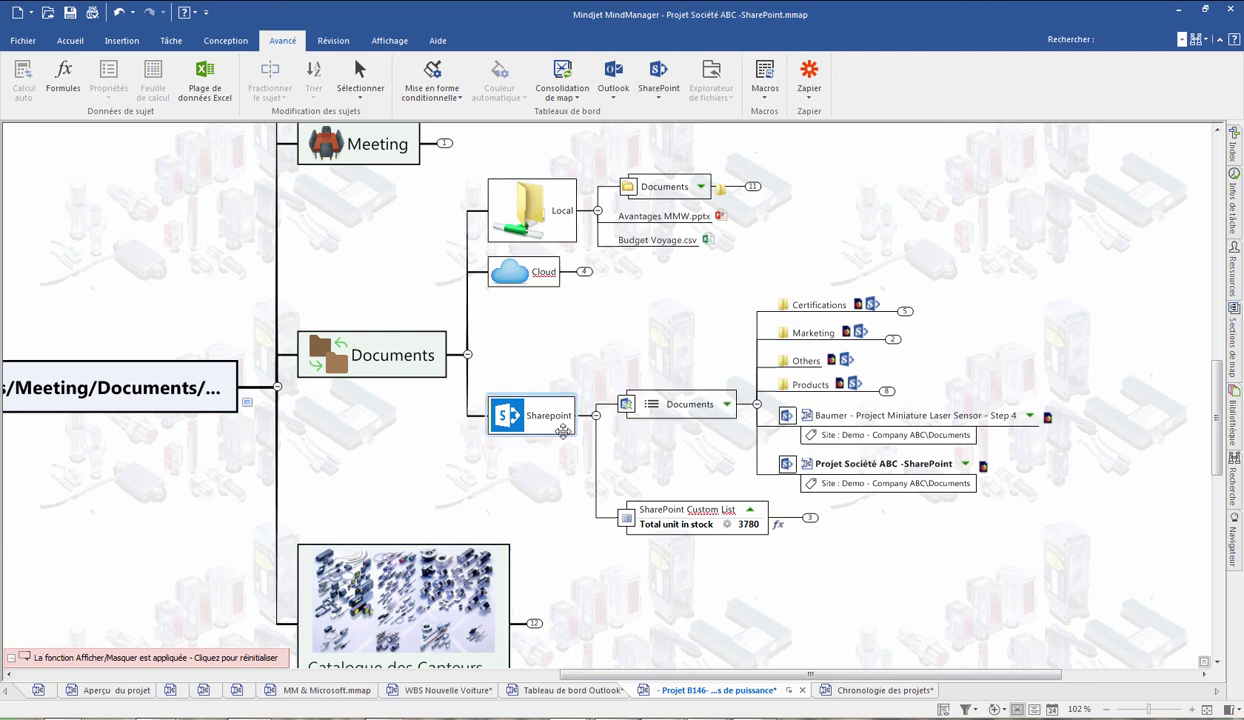
Start a SharePoint list query on the Sharepoint topic and connect it to the CP and Demo - Company ABC sites.
{"action": "left_click", "coordinate": [537, 414]}
{"action": "left_click", "coordinate": [656, 88]}
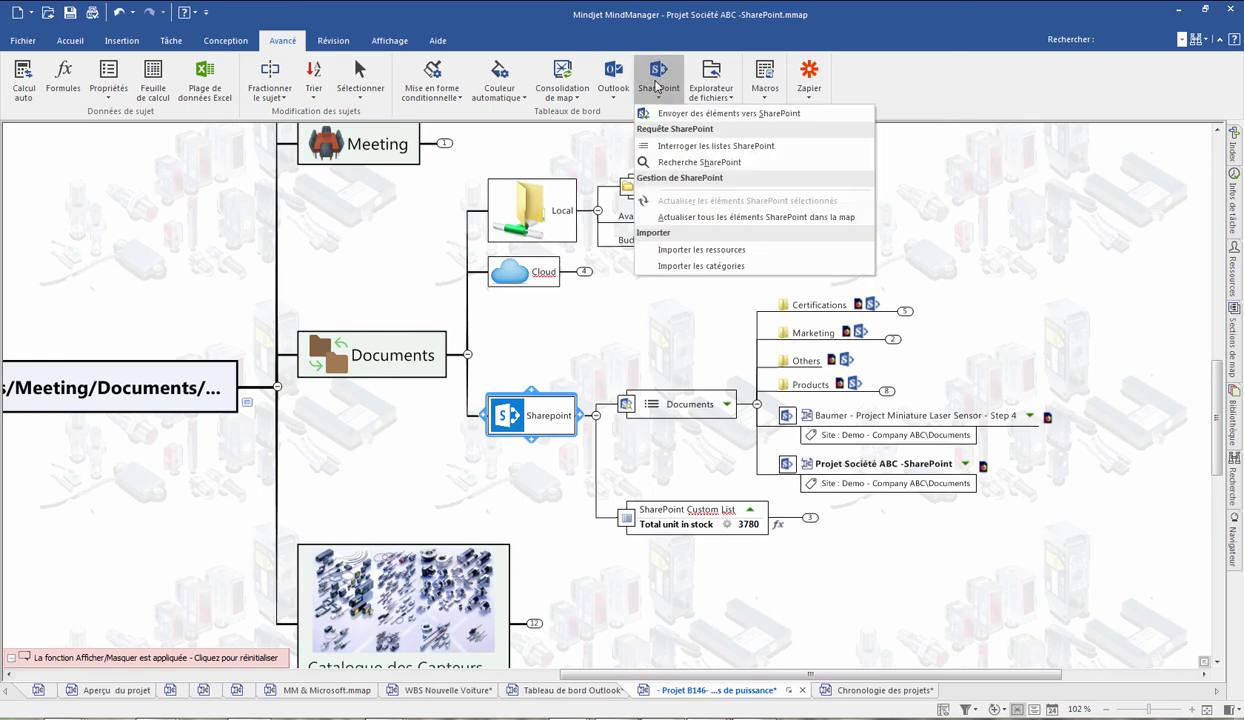
{"action": "left_click", "coordinate": [673, 152]}
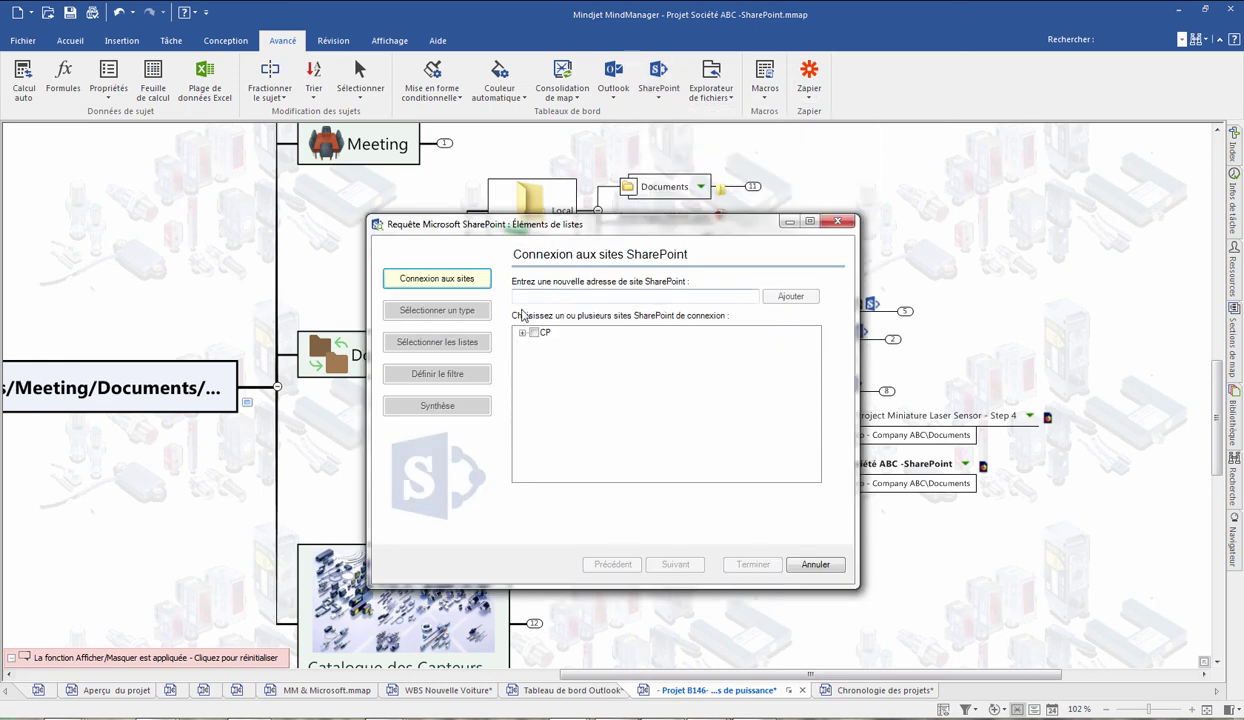
{"action": "left_click", "coordinate": [522, 333]}
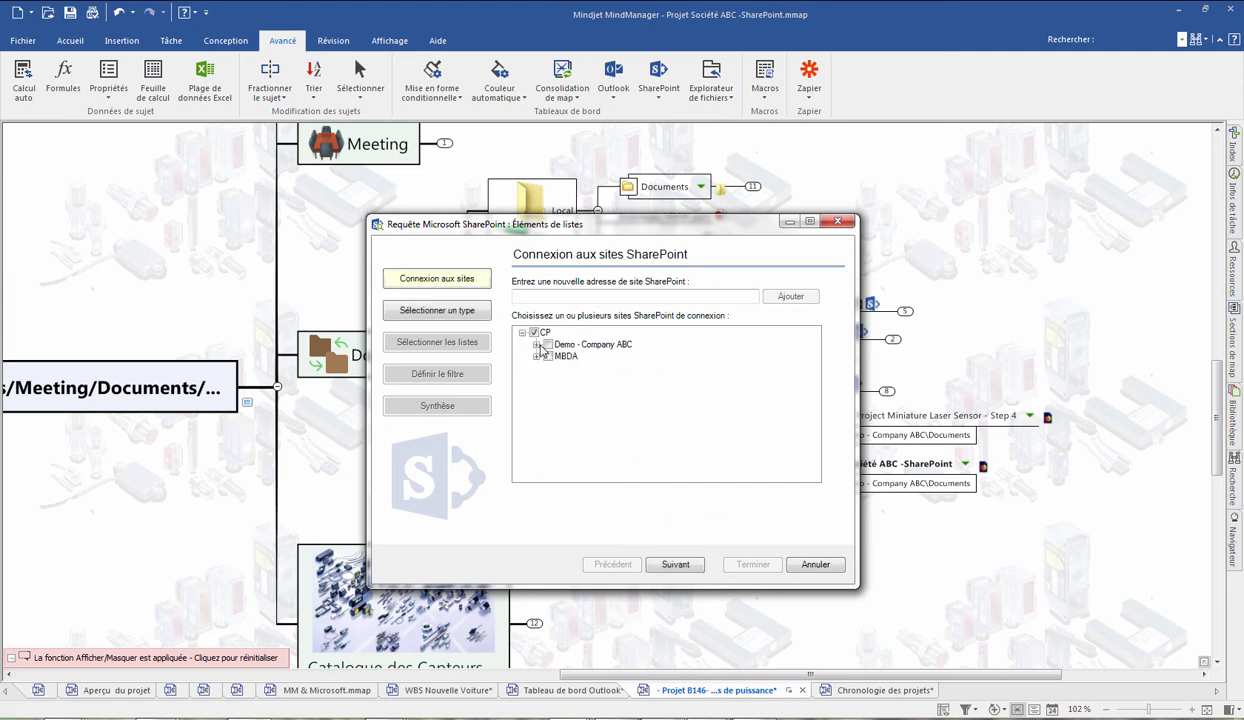
{"action": "left_click", "coordinate": [536, 345]}
{"action": "left_click", "coordinate": [676, 565]}
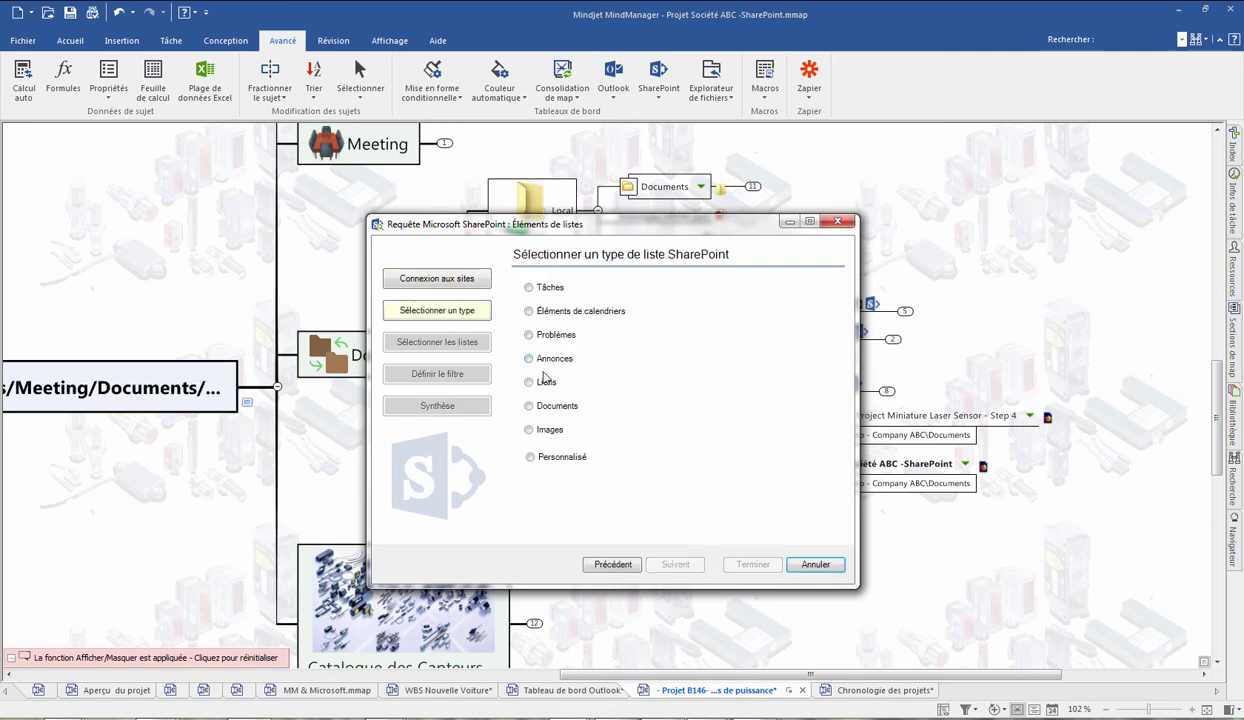
Set the query to the Documents list type, choose the CP site's Documents list, and add the unfiltered query to the map.
{"action": "left_click", "coordinate": [529, 405]}
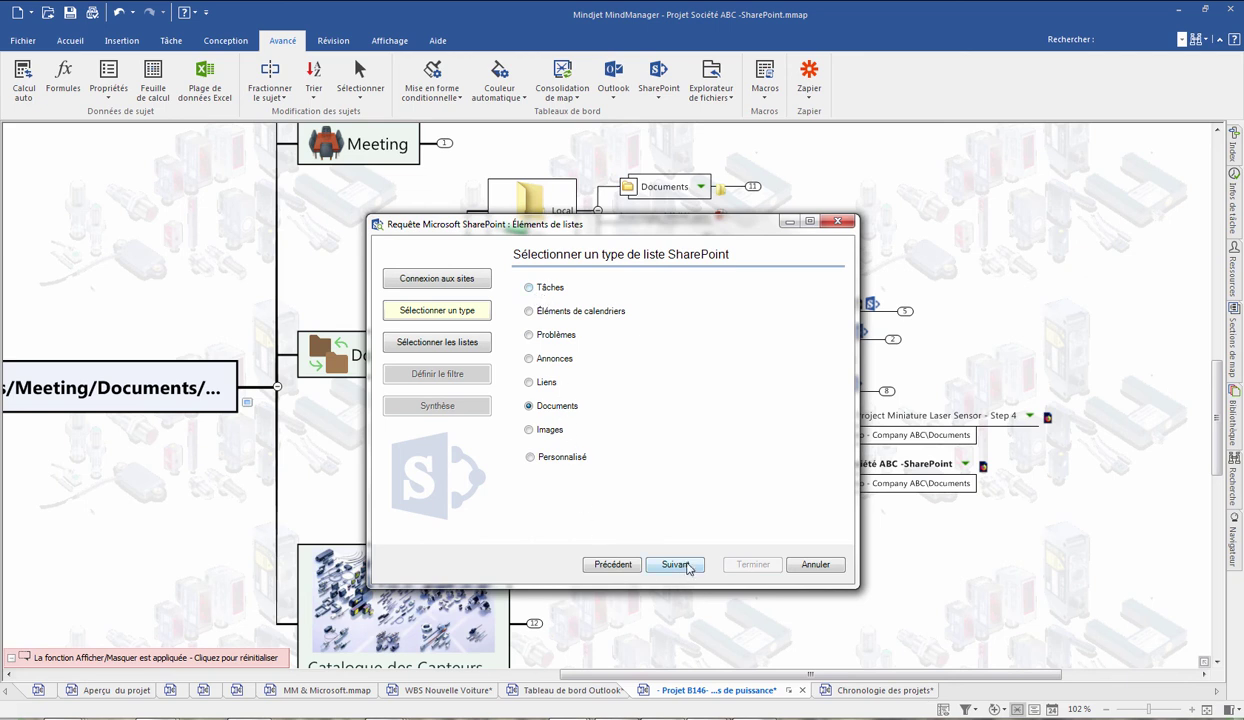
{"action": "left_click", "coordinate": [675, 565]}
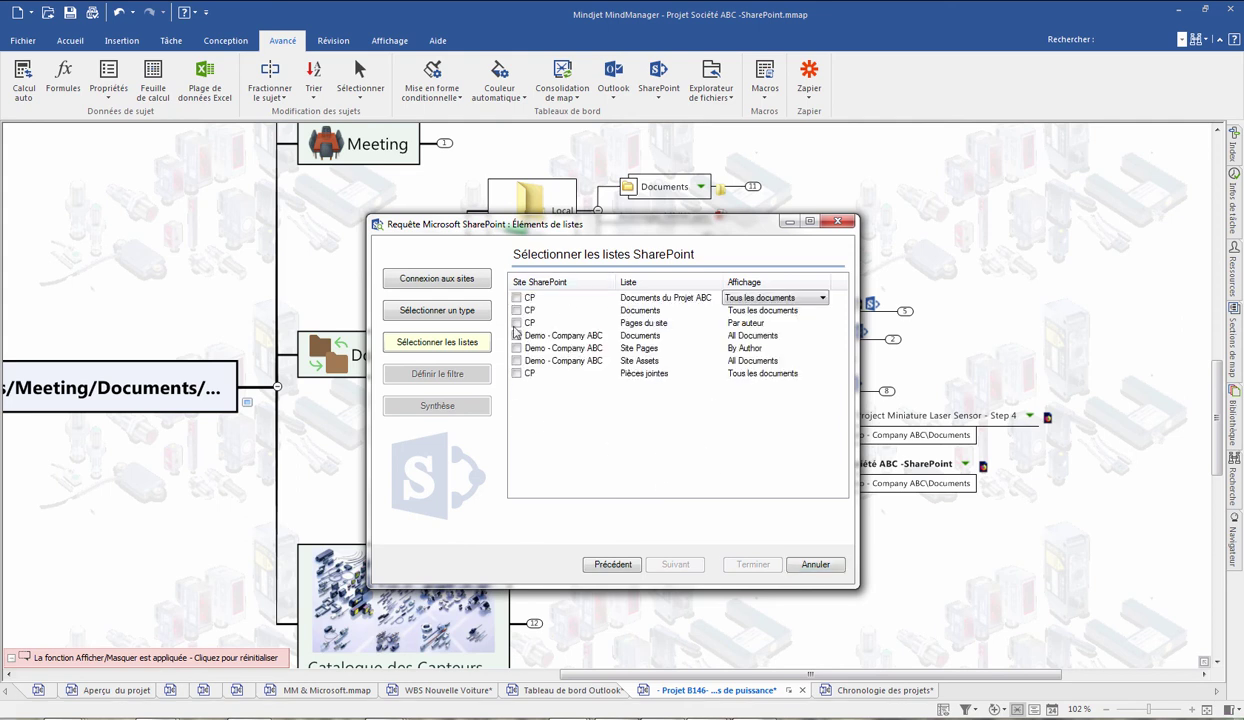
{"action": "left_click", "coordinate": [516, 311]}
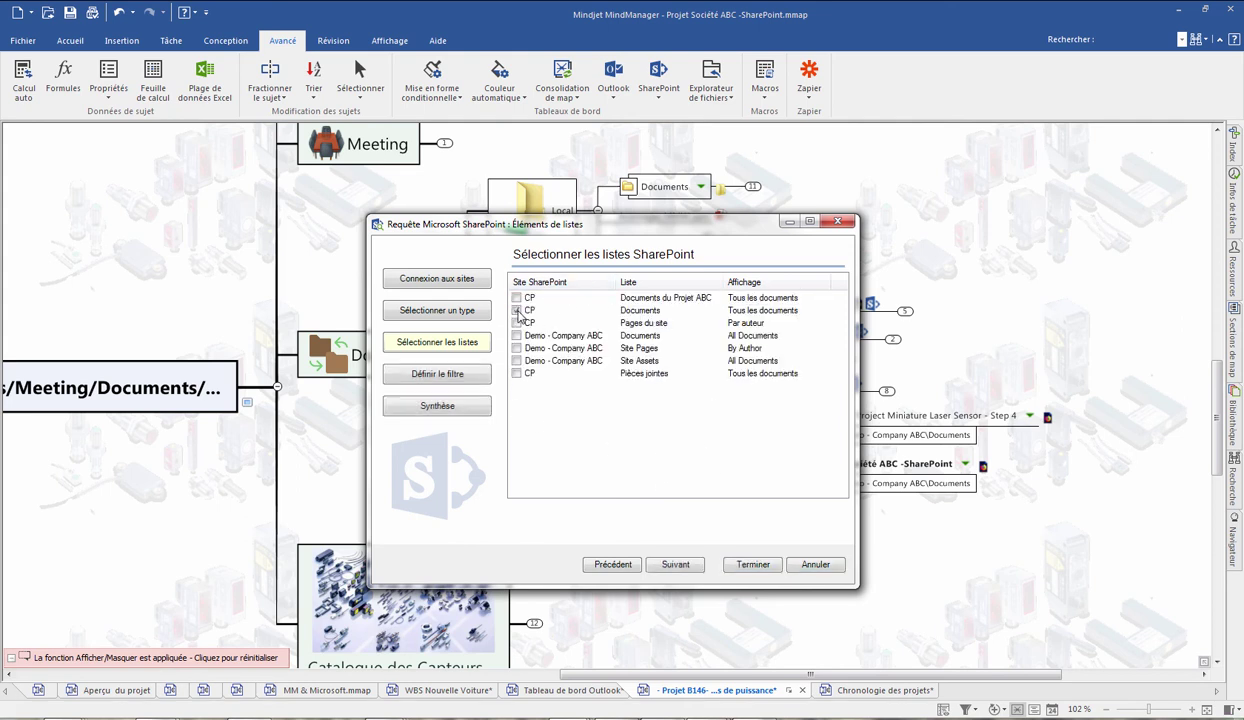
{"action": "left_click", "coordinate": [680, 566]}
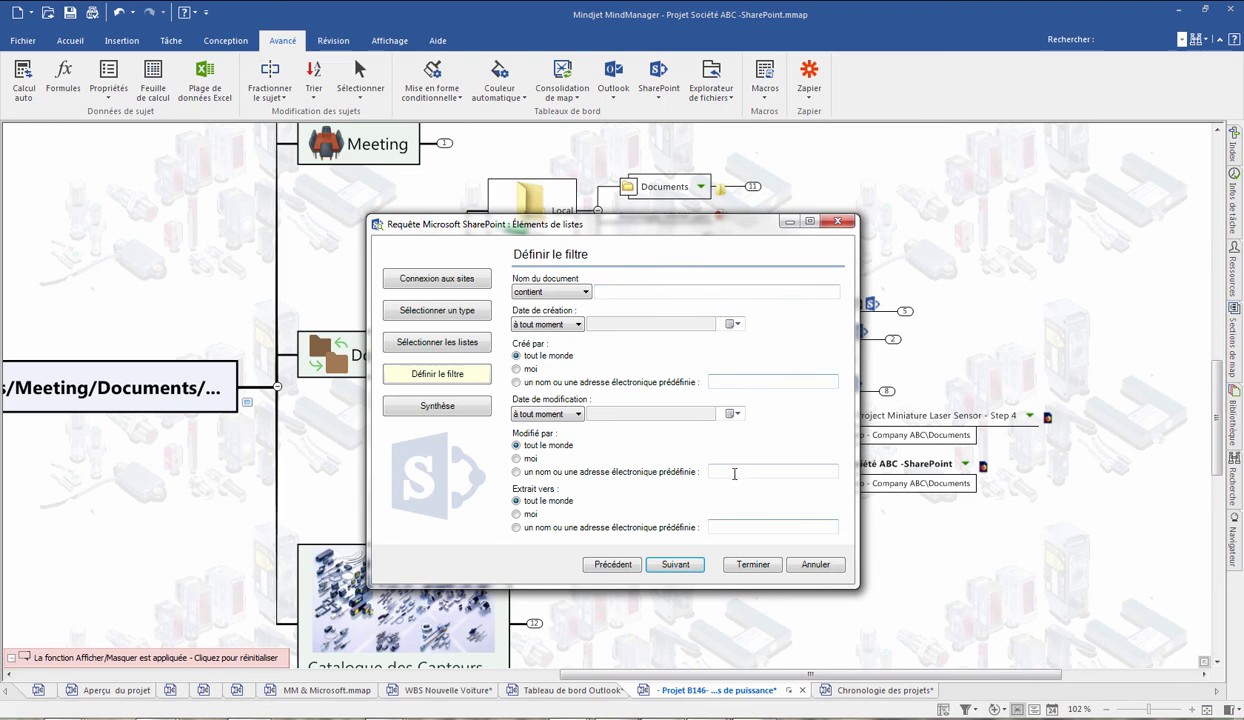
{"action": "left_click", "coordinate": [750, 564]}
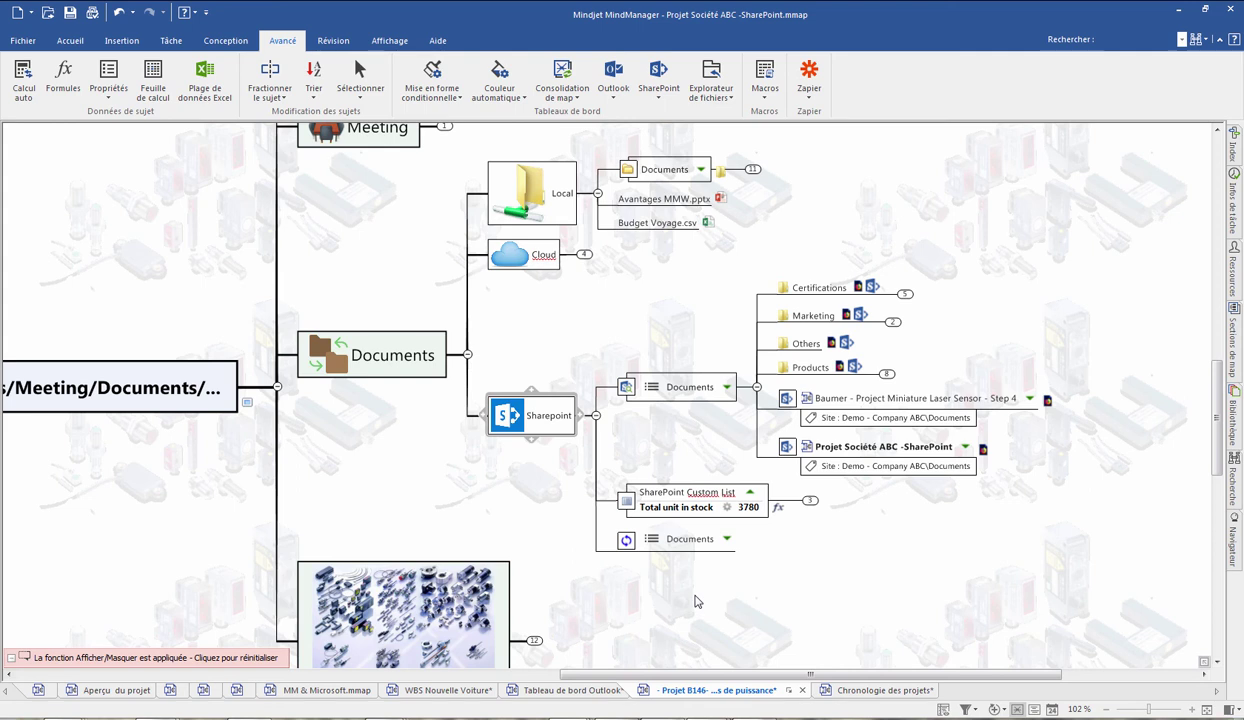
Review the queried CP documents, collapsing the EN and Test process Globecast folders and finally the whole Sharepoint topic.
{"action": "scroll", "coordinate": [694, 593], "scroll_direction": "left", "scroll_amount": 4}
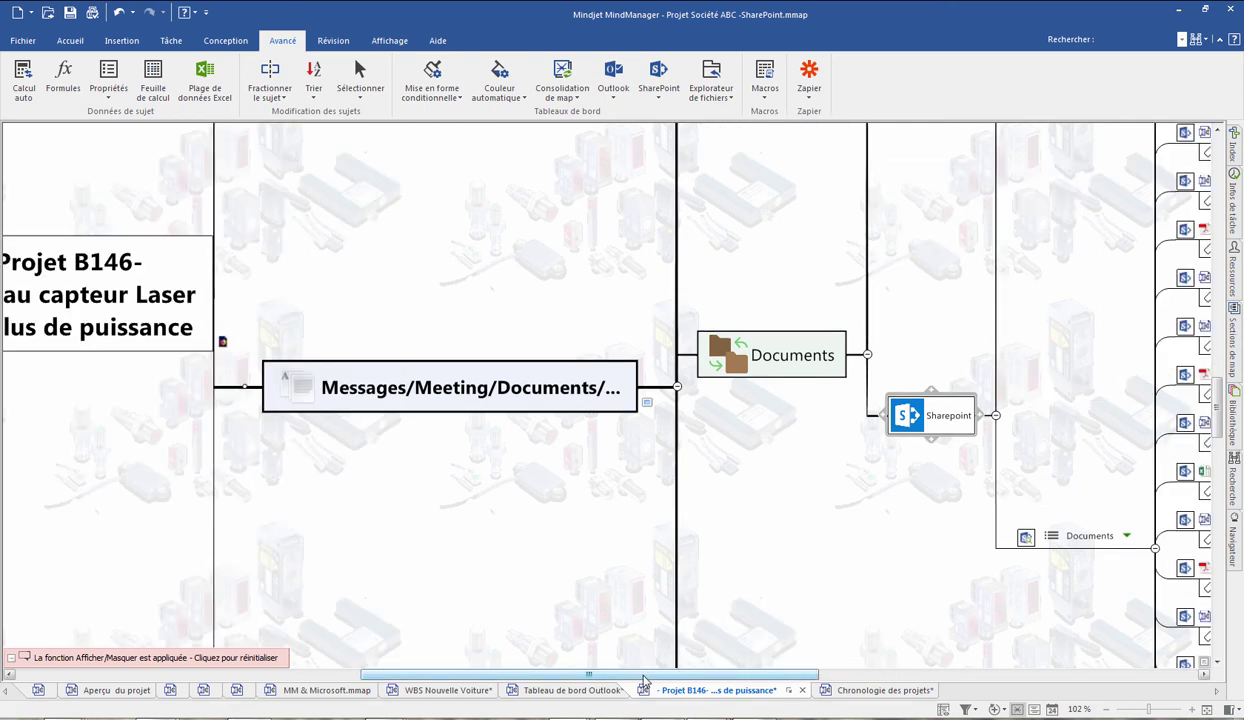
{"action": "left_click_drag", "start_coordinate": [643, 679], "coordinate": [785, 662]}
{"action": "scroll", "coordinate": [776, 510], "scroll_direction": "down", "scroll_amount": 10}
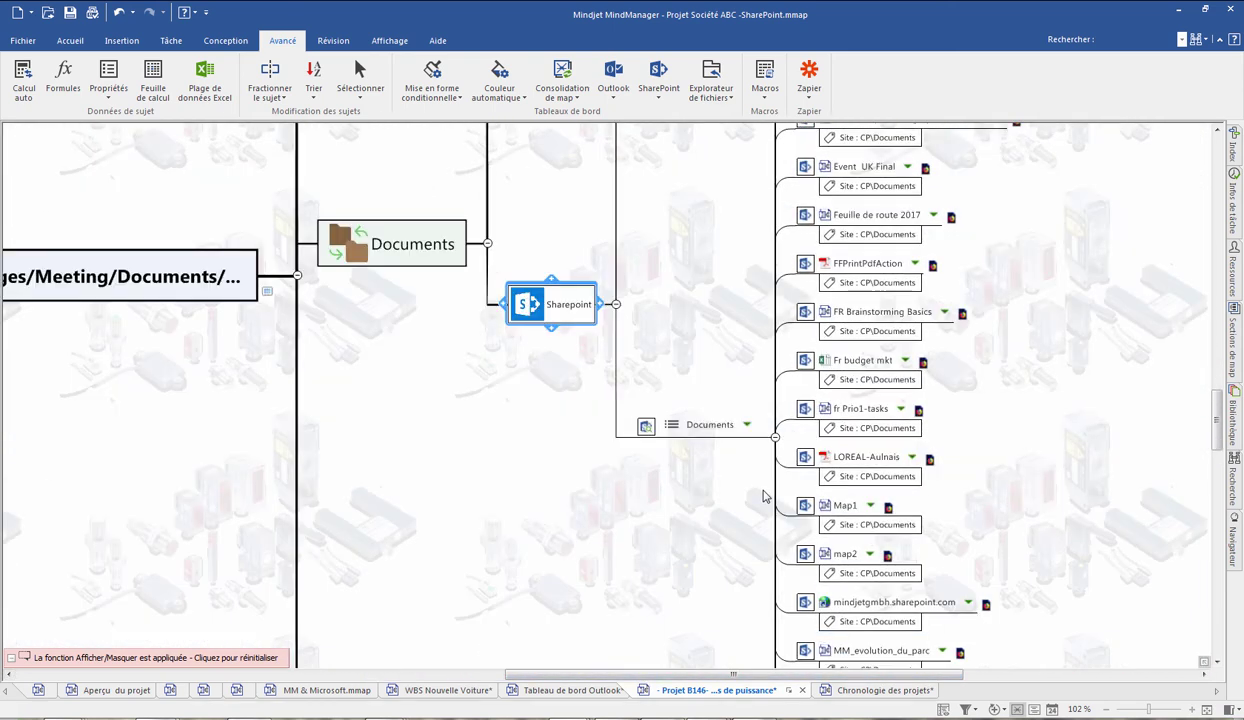
{"action": "scroll", "coordinate": [820, 480], "scroll_direction": "down", "scroll_amount": 1}
{"action": "scroll", "coordinate": [885, 440], "scroll_direction": "up", "scroll_amount": 4}
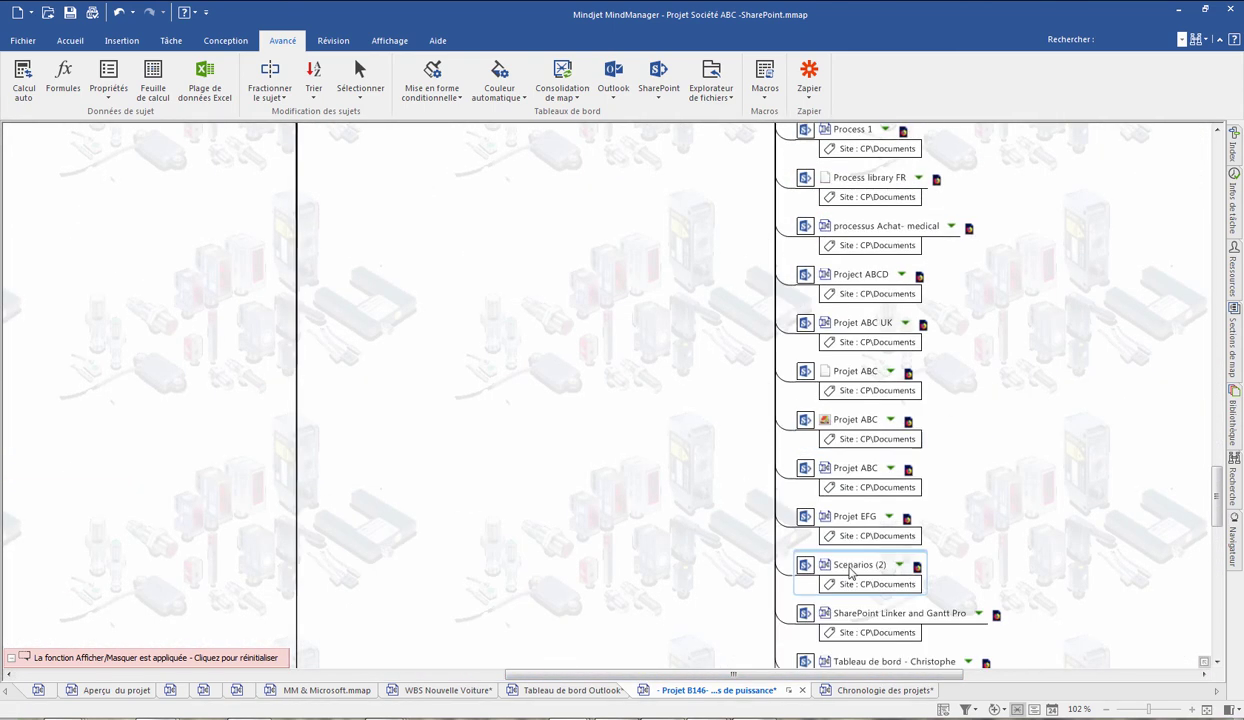
{"action": "scroll", "coordinate": [850, 410], "scroll_direction": "up", "scroll_amount": 10}
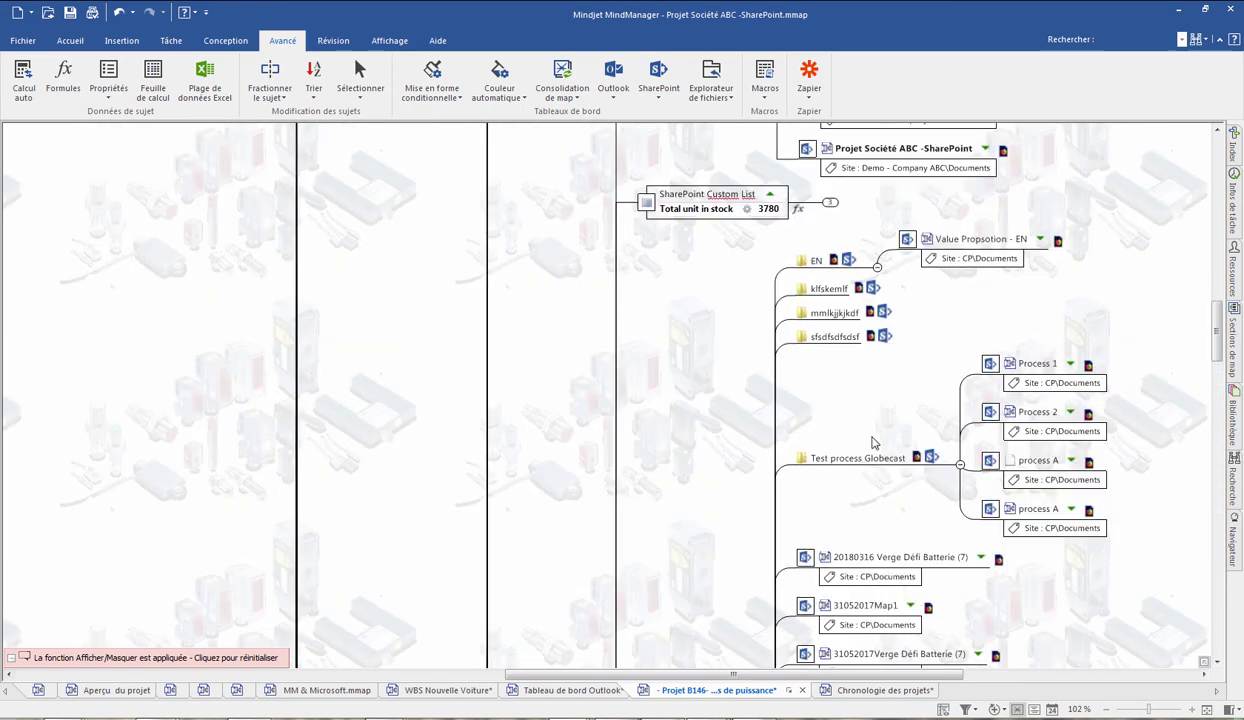
{"action": "left_click", "coordinate": [877, 268]}
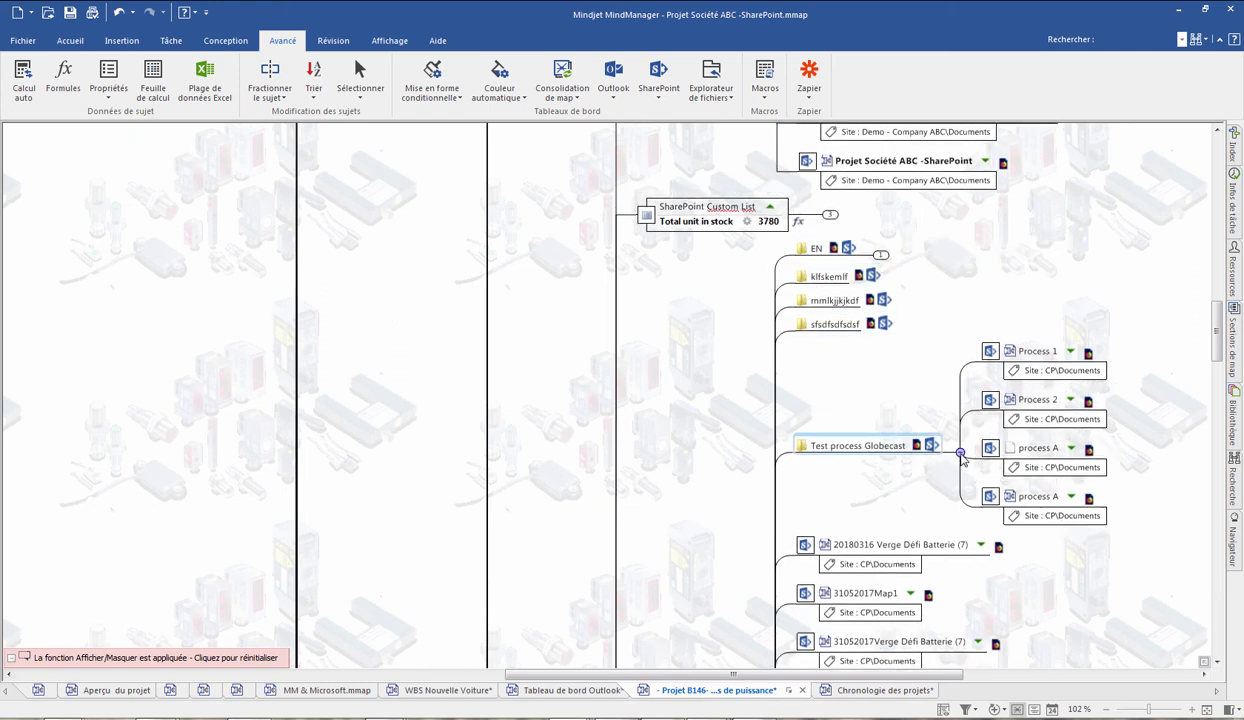
{"action": "left_click", "coordinate": [958, 453]}
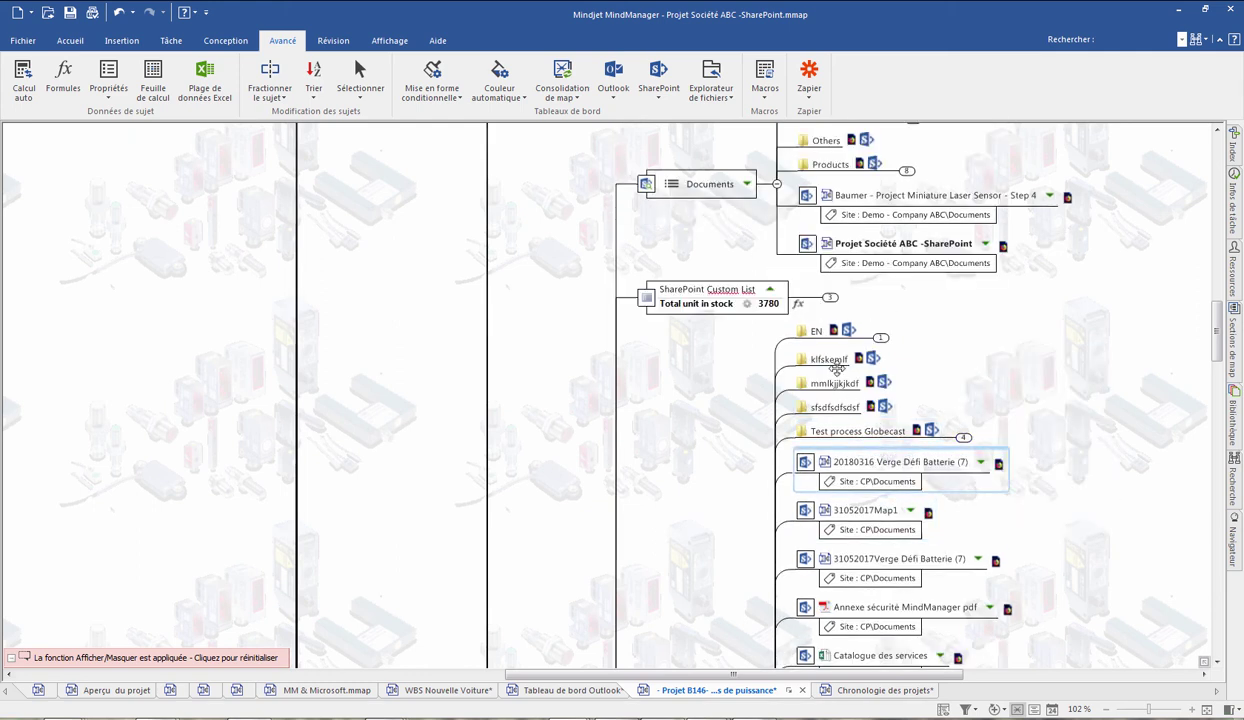
{"action": "scroll", "coordinate": [832, 409], "scroll_direction": "down", "scroll_amount": 10}
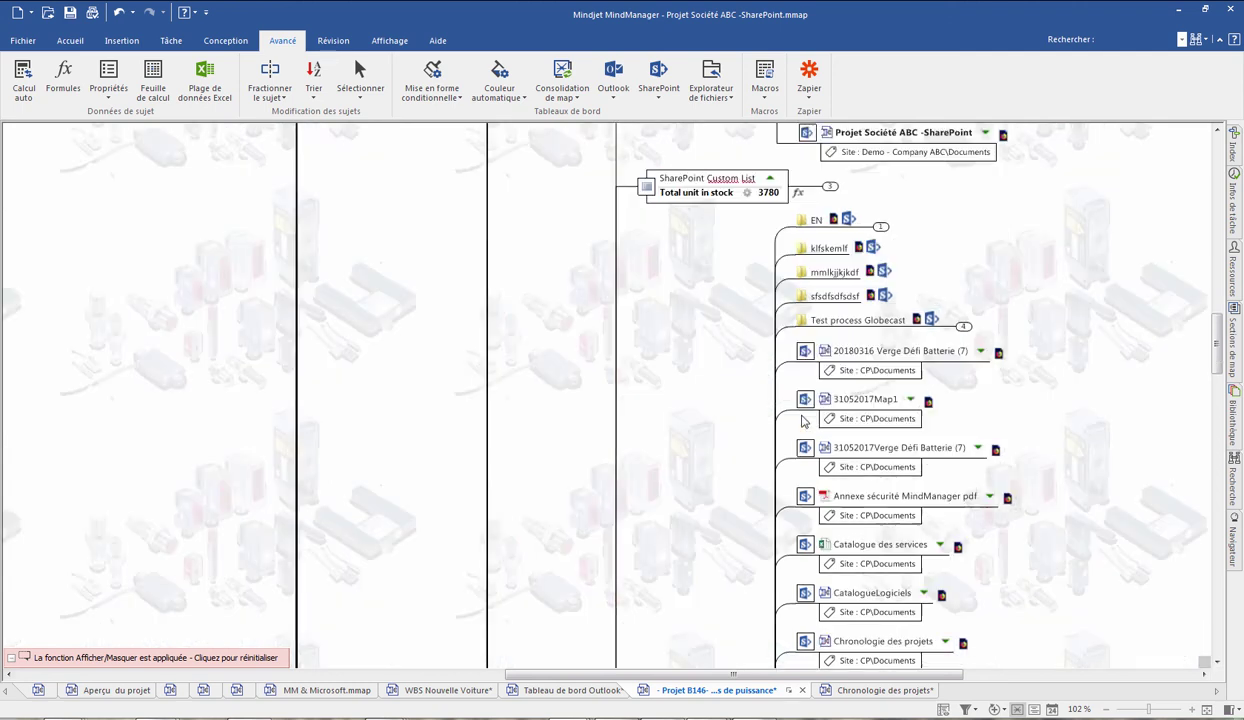
{"action": "left_click", "coordinate": [616, 453]}
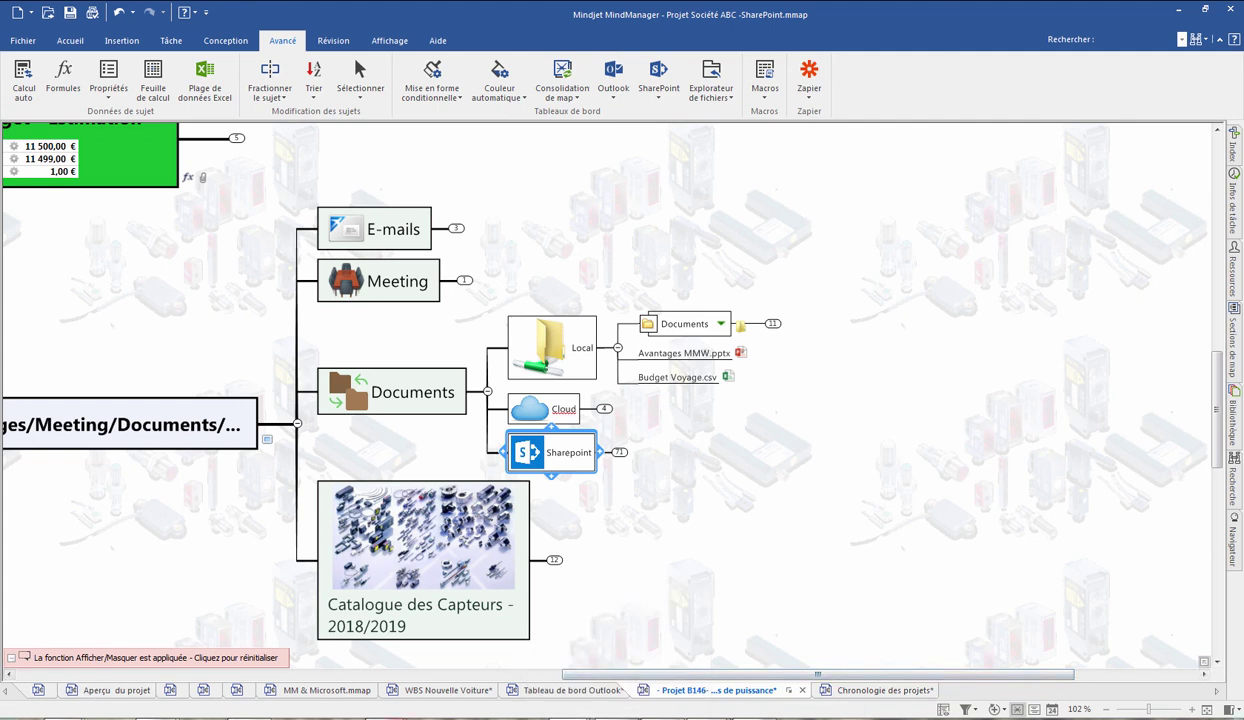
Switch to the SharePoint site in the web browser and open the Demo - Company ABC home page.
{"action": "left_click", "coordinate": [387, 719]}
{"action": "left_click", "coordinate": [570, 652]}
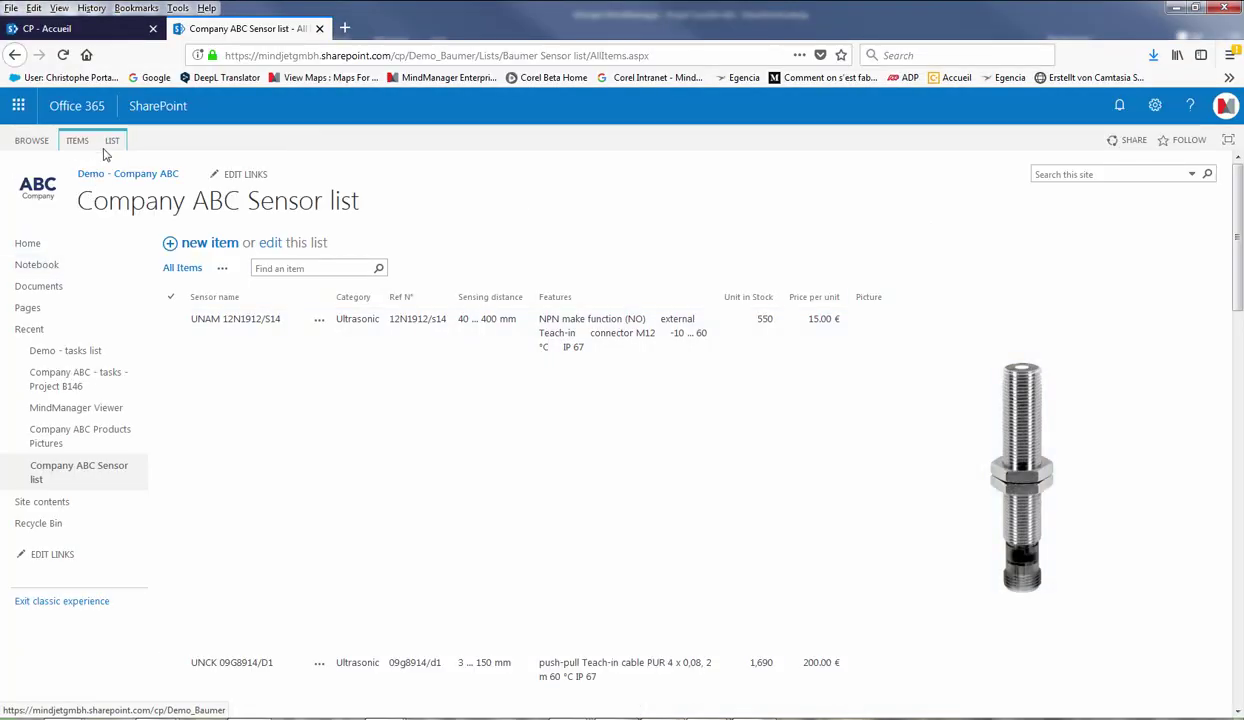
{"action": "left_click", "coordinate": [155, 180]}
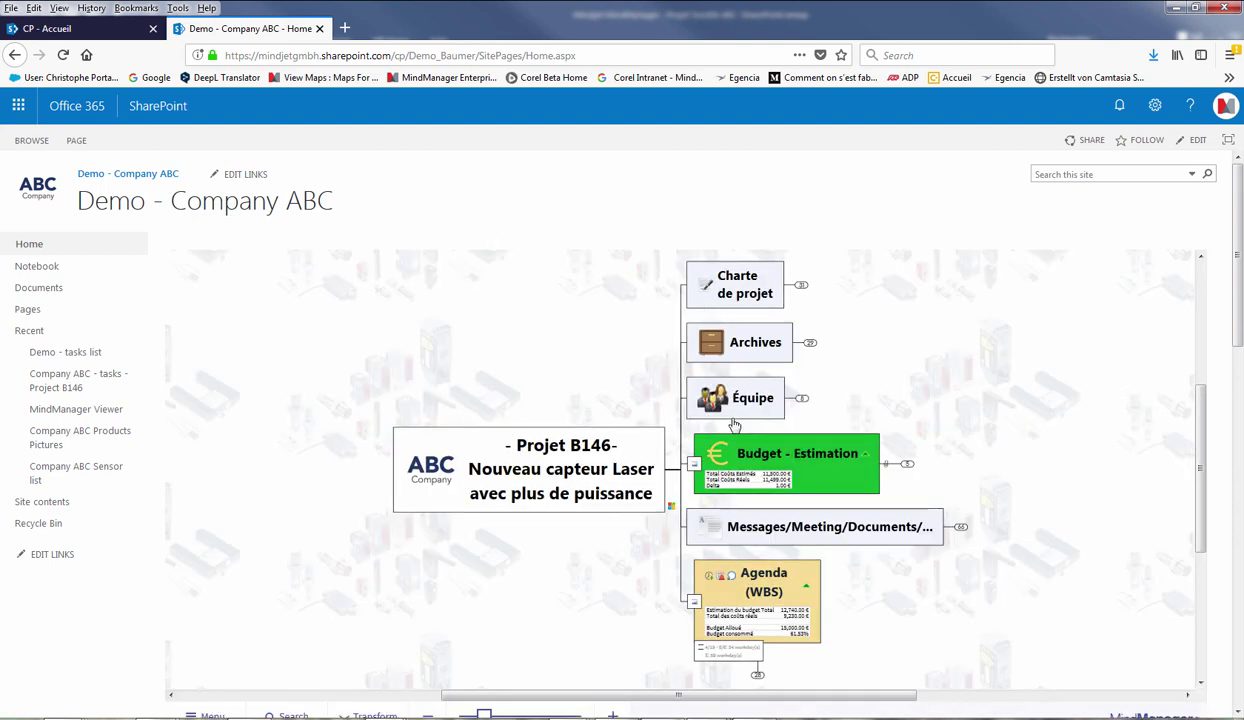
Expand and collapse the Équipe and Budget - Estimation topics in the project map embedded on the SharePoint page.
{"action": "left_click", "coordinate": [801, 398]}
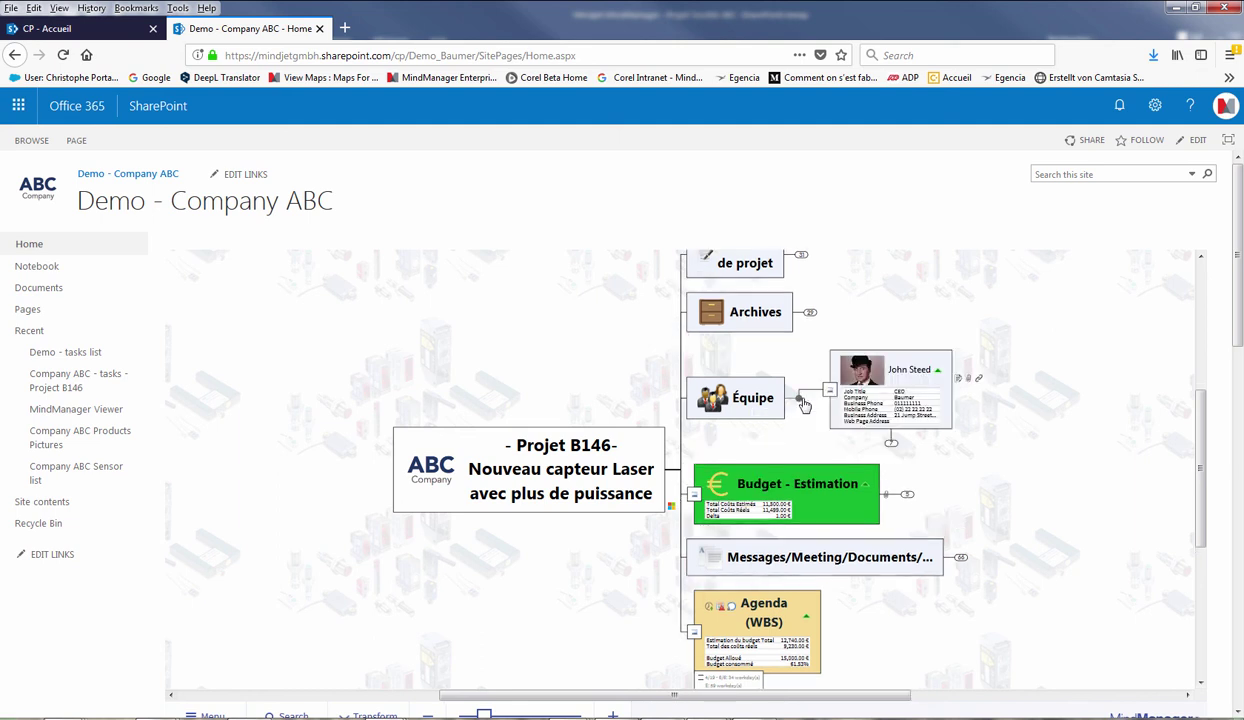
{"action": "left_click", "coordinate": [800, 402]}
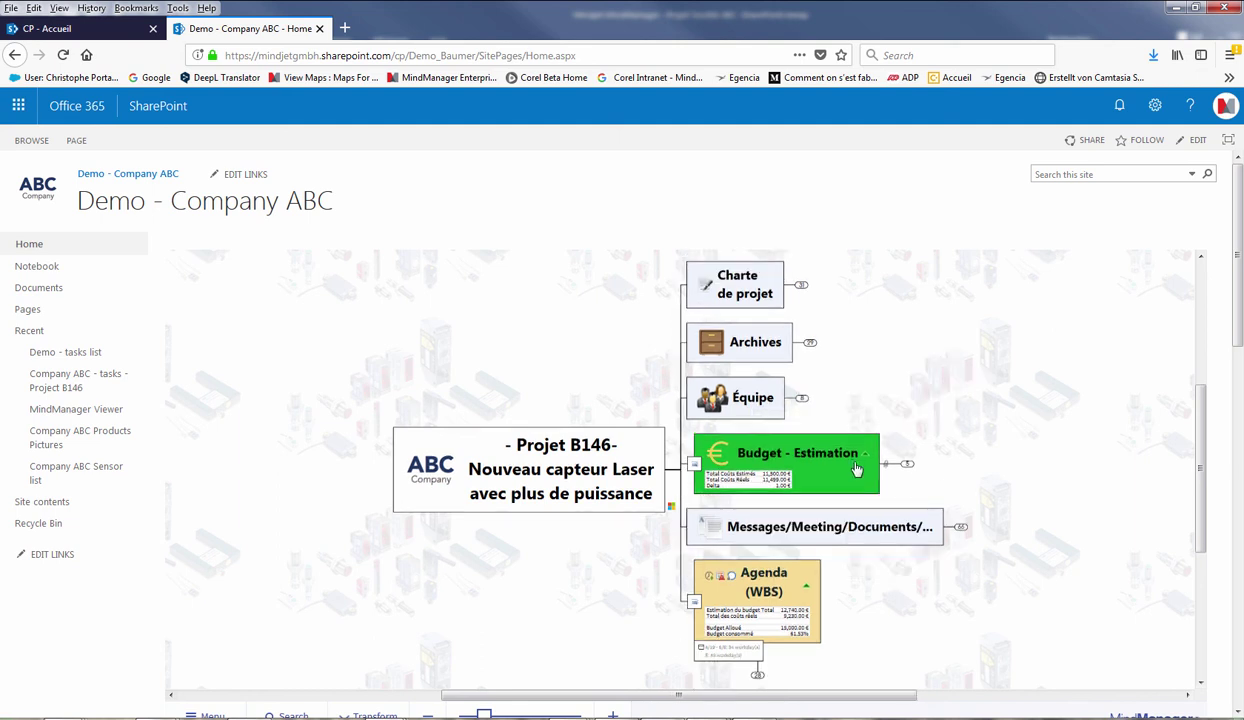
{"action": "left_click", "coordinate": [907, 466]}
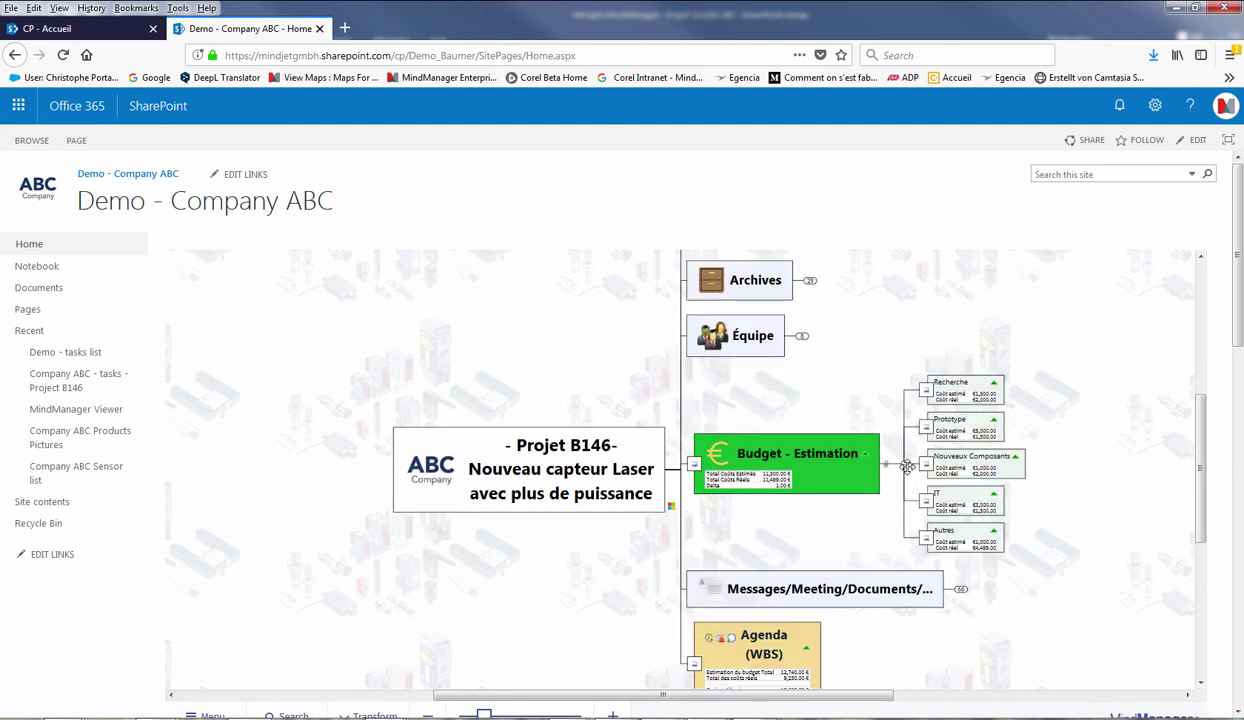
{"action": "left_click", "coordinate": [885, 464]}
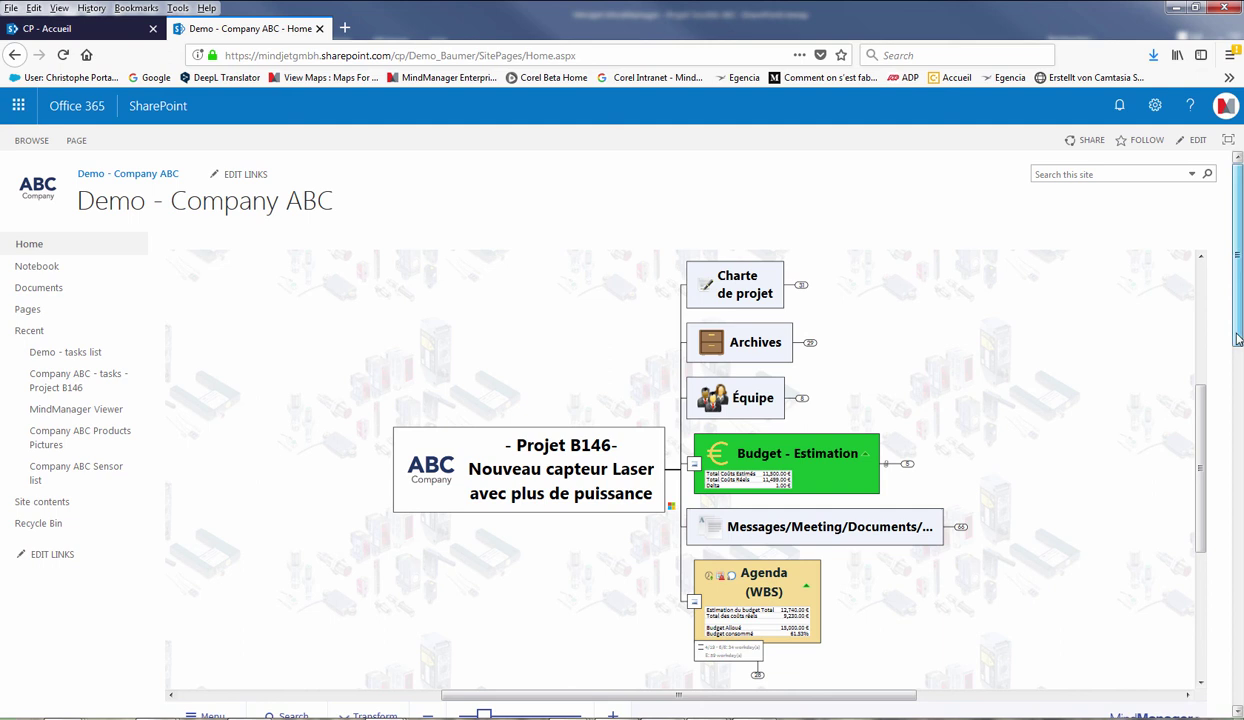
Review the project task Gantt chart, newsfeed and Documents library on the SharePoint home page.
{"action": "left_click_drag", "start_coordinate": [1237, 340], "coordinate": [1232, 560]}
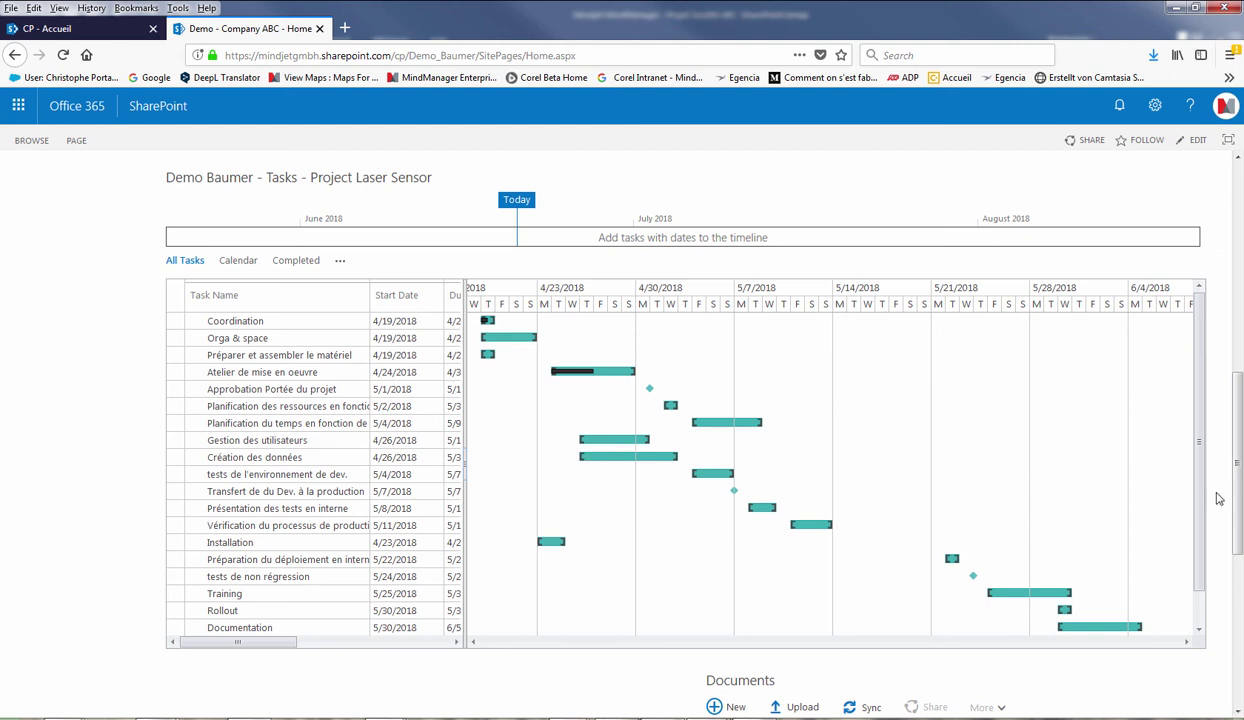
{"action": "left_click_drag", "start_coordinate": [1235, 476], "coordinate": [1232, 640]}
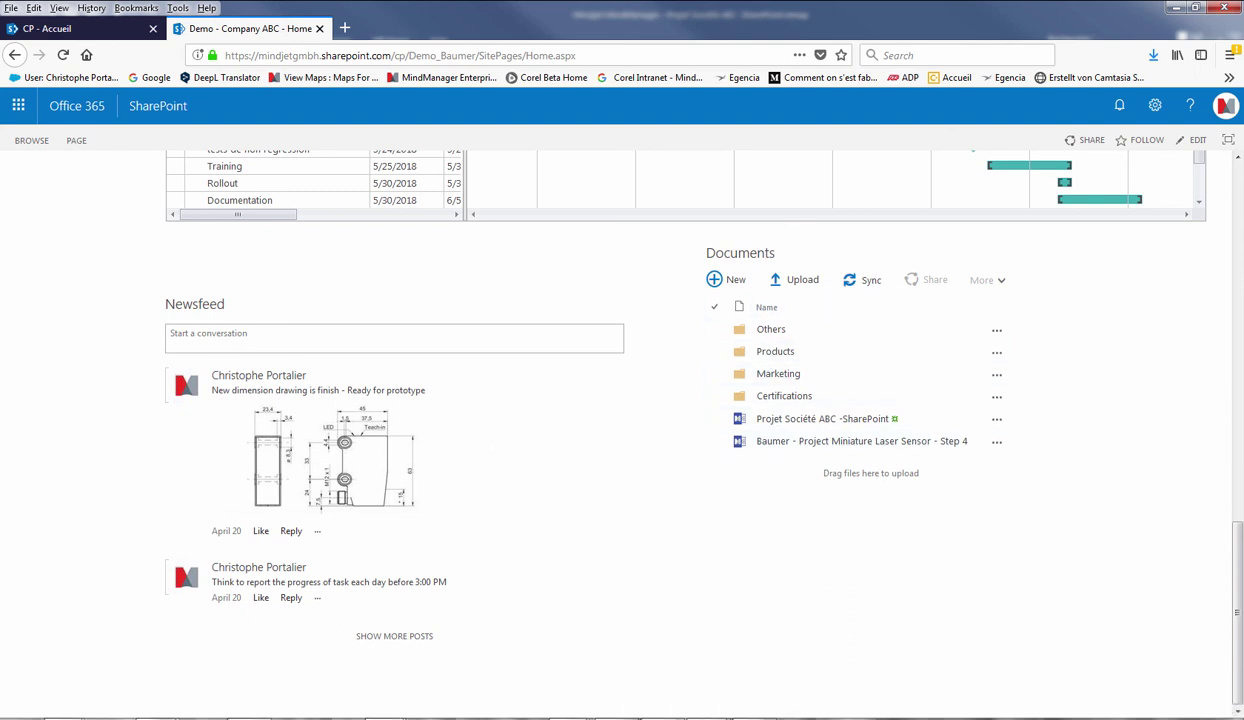
{"action": "scroll", "coordinate": [563, 457], "scroll_direction": "up", "scroll_amount": 1}
{"action": "scroll", "coordinate": [563, 462], "scroll_direction": "up", "scroll_amount": 3}
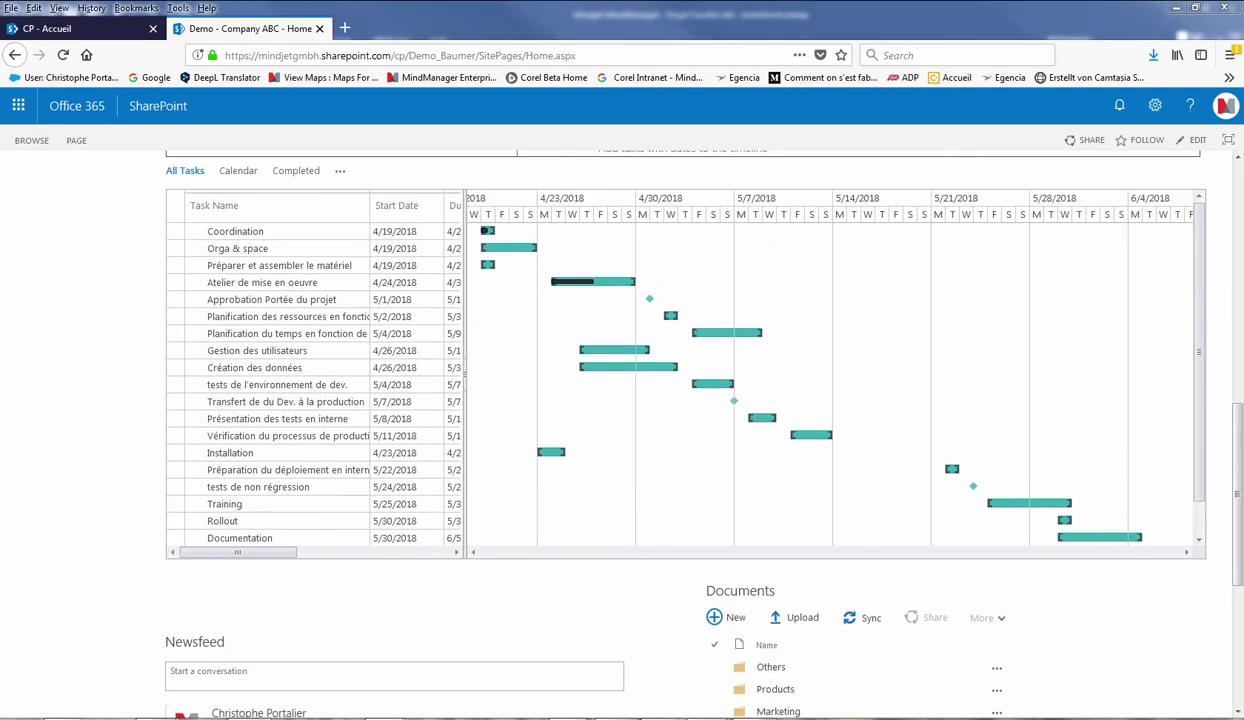
Return to the Projet Société ABC map in MindManager and expand the Agenda (WBS) topic to show its phases.
{"action": "mouse_move", "coordinate": [658, 718]}
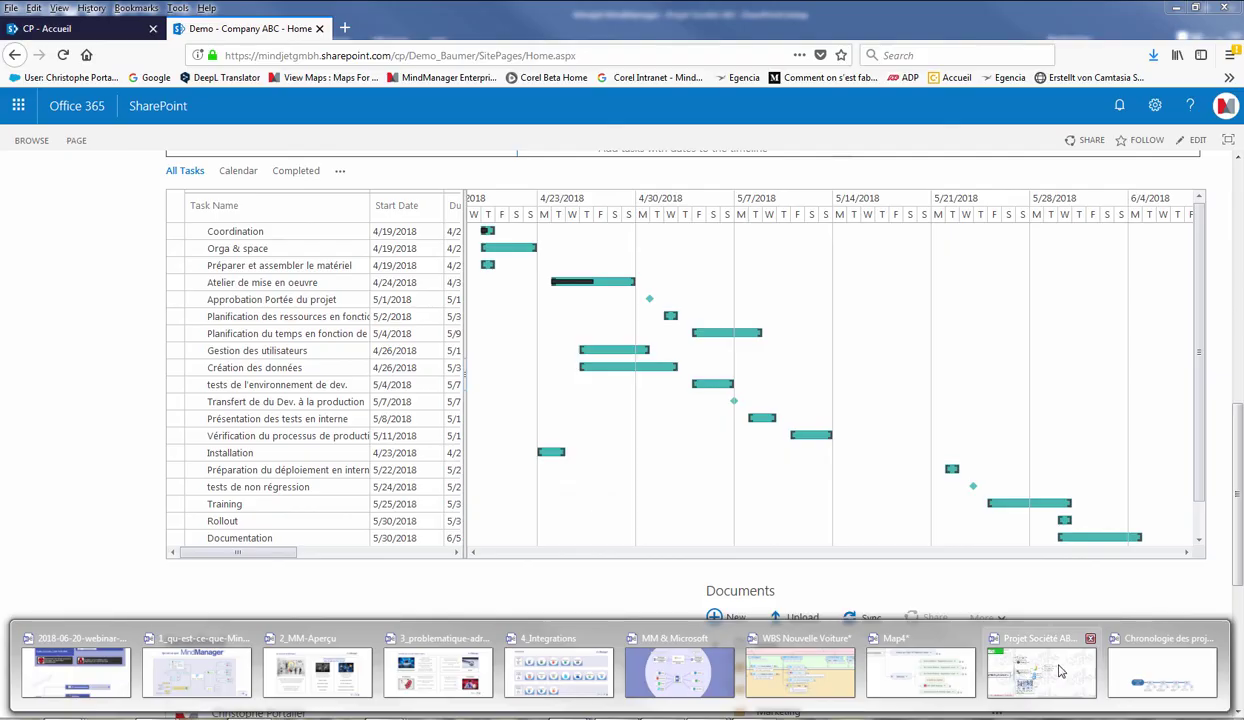
{"action": "left_click", "coordinate": [1028, 650]}
{"action": "scroll", "coordinate": [689, 478], "scroll_direction": "down", "scroll_amount": 3}
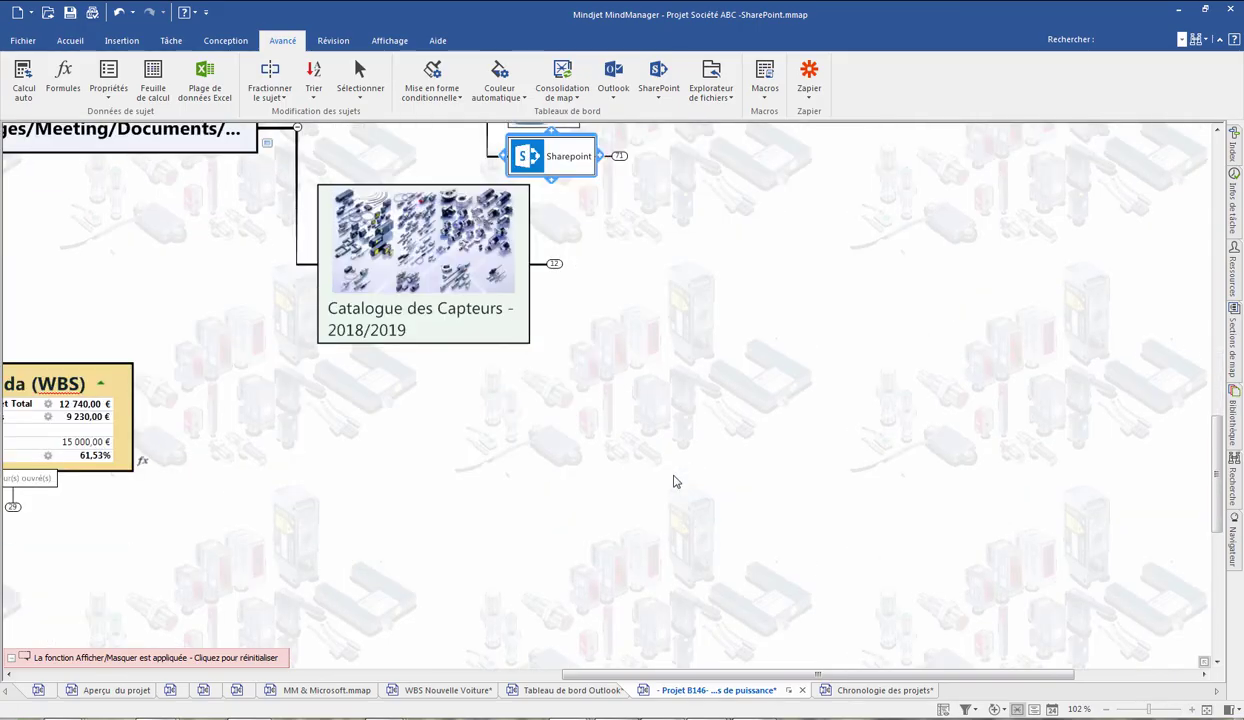
{"action": "left_click_drag", "start_coordinate": [650, 674], "coordinate": [569, 674]}
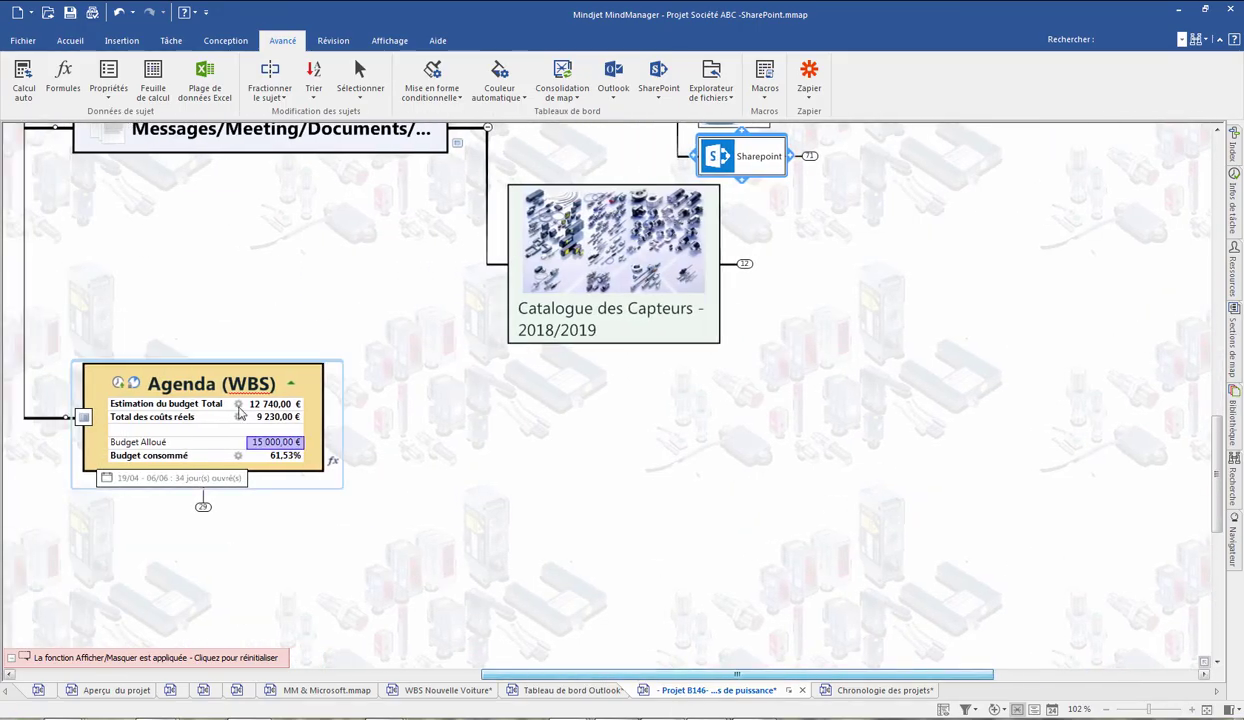
{"action": "left_click", "coordinate": [203, 508]}
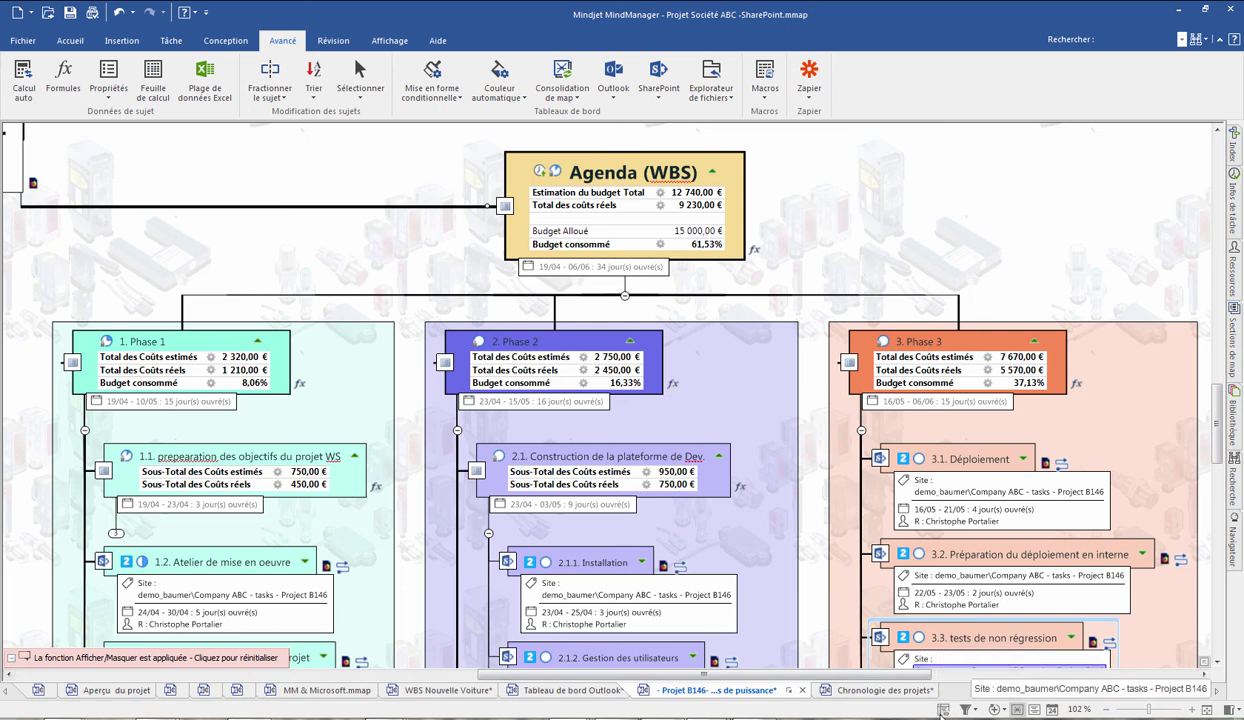
Show the Agenda (WBS) tasks in a full-screen Gantt Pro chart, examine the schedule, and return to the map.
{"action": "left_click", "coordinate": [943, 709]}
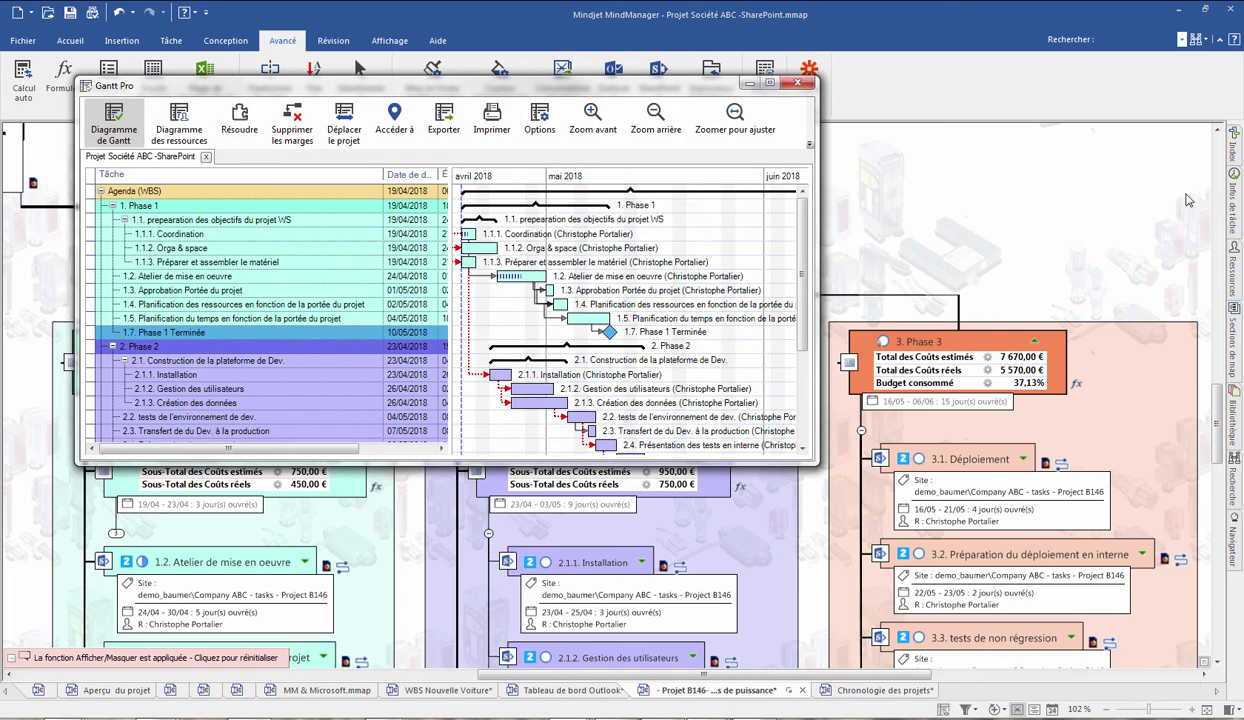
{"action": "left_click", "coordinate": [769, 82]}
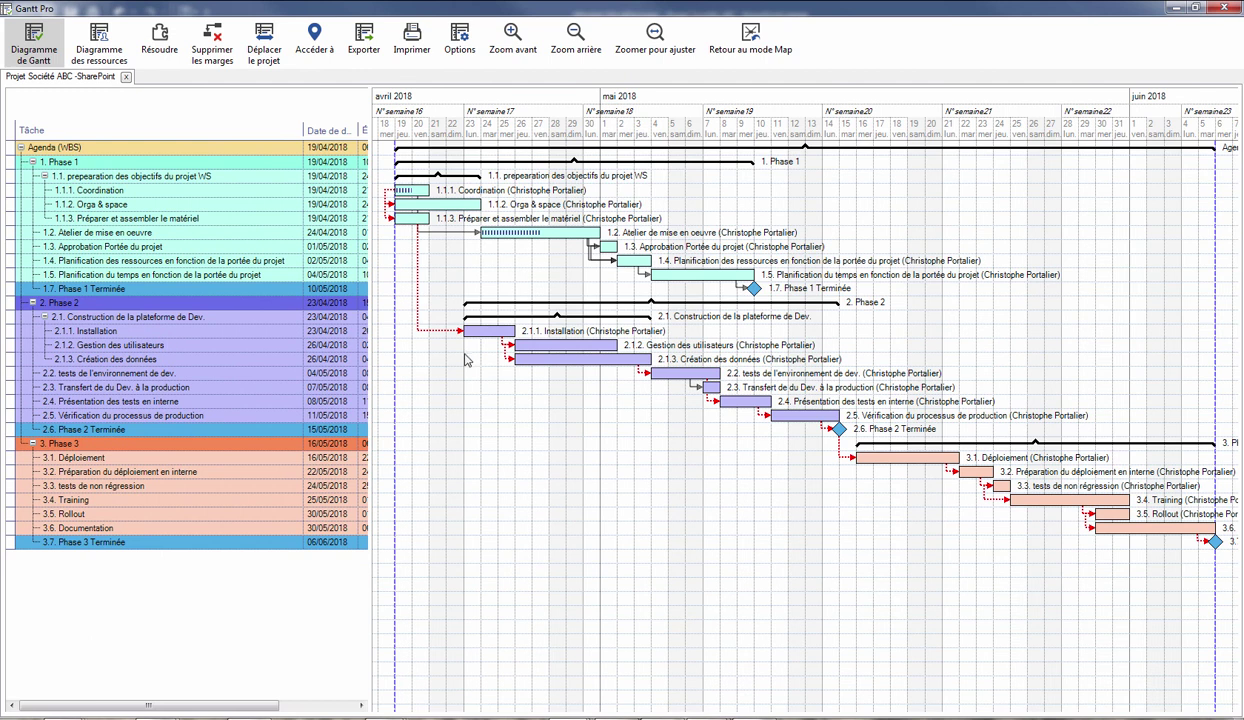
{"action": "left_click", "coordinate": [1177, 8]}
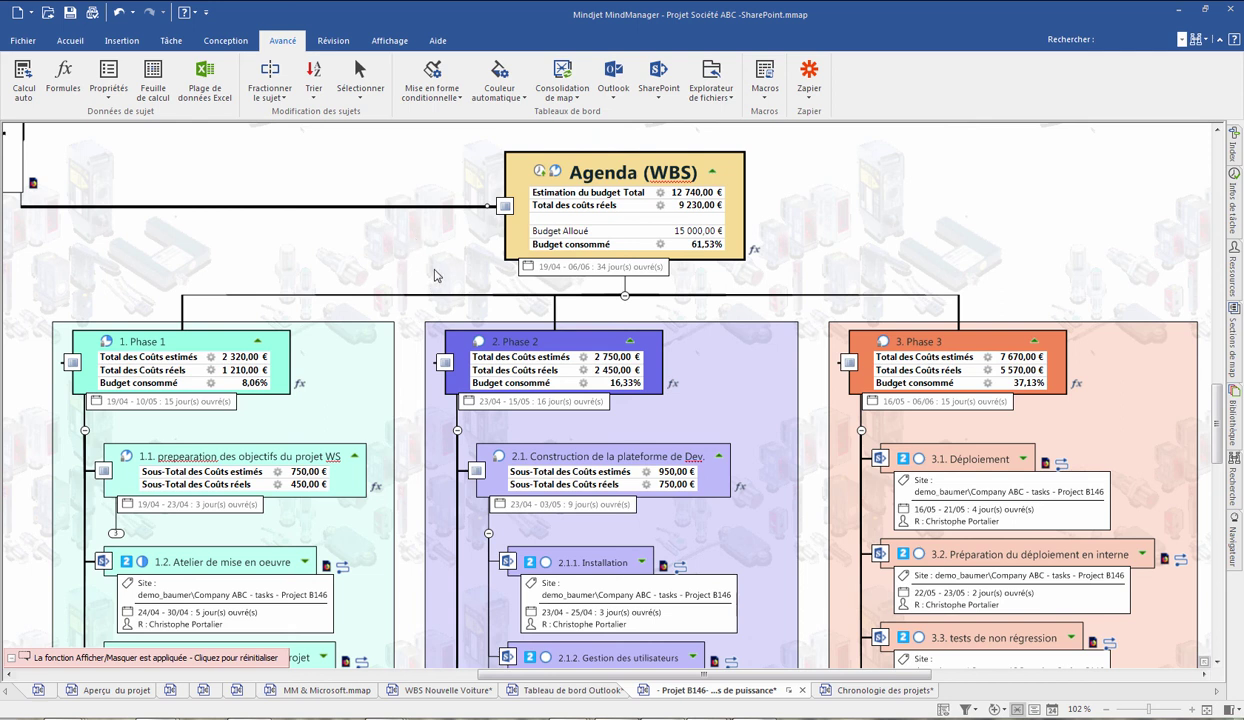
Filter the project map to show only topics with fill colours 106, 110, 235 and 189, 191, 251, matching any marker.
{"action": "mouse_move", "coordinate": [1214, 422]}
{"action": "left_mouse_down"}
{"action": "mouse_move", "coordinate": [1210, 327]}
{"action": "mouse_move", "coordinate": [1210, 418]}
{"action": "left_mouse_up"}
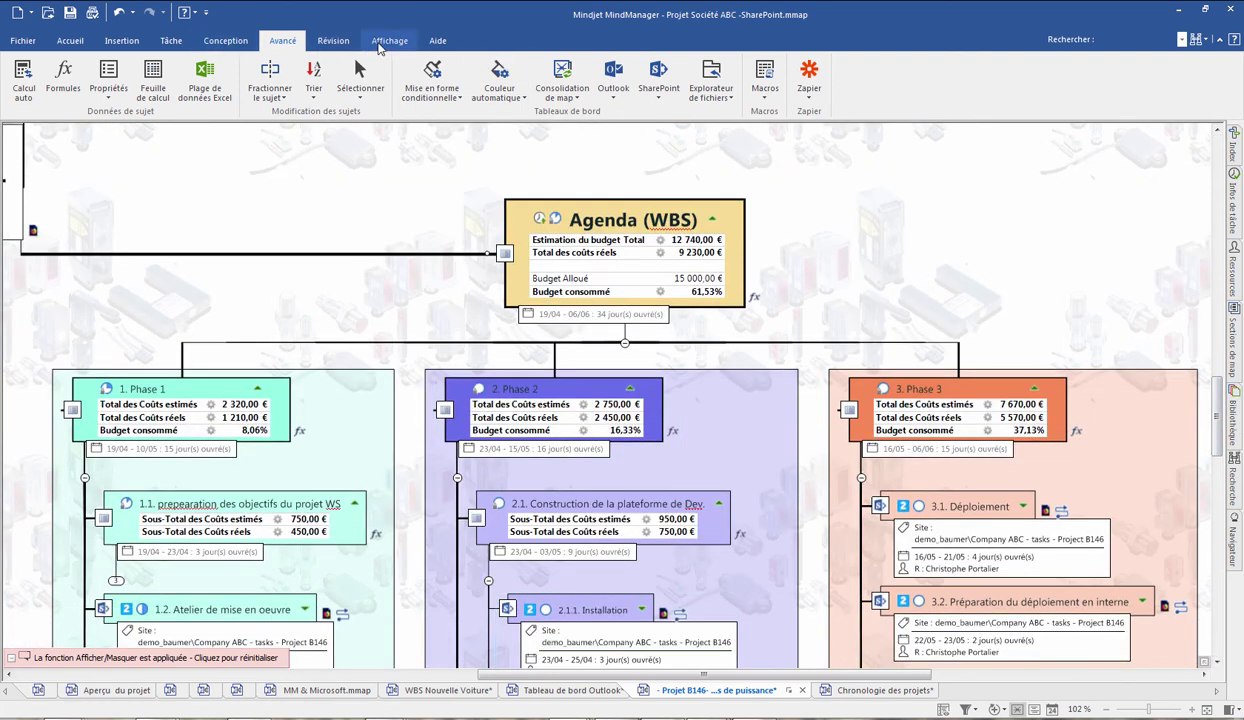
{"action": "left_click", "coordinate": [382, 41]}
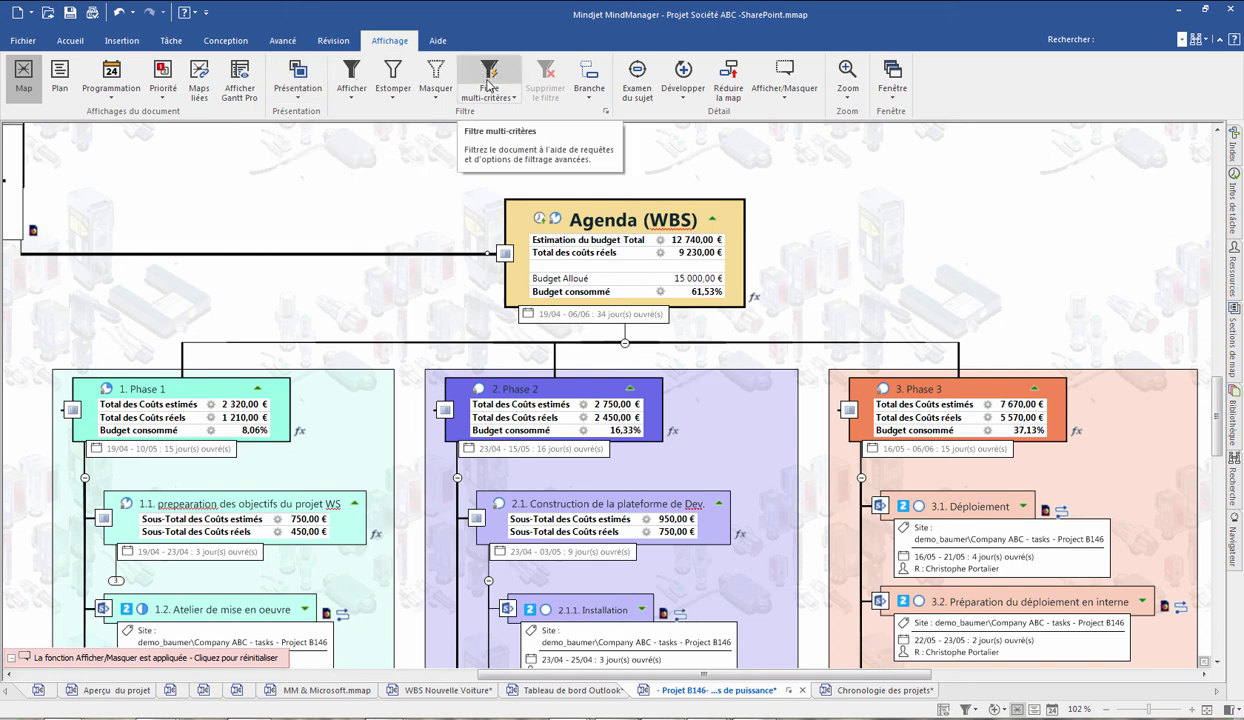
{"action": "left_click", "coordinate": [489, 86]}
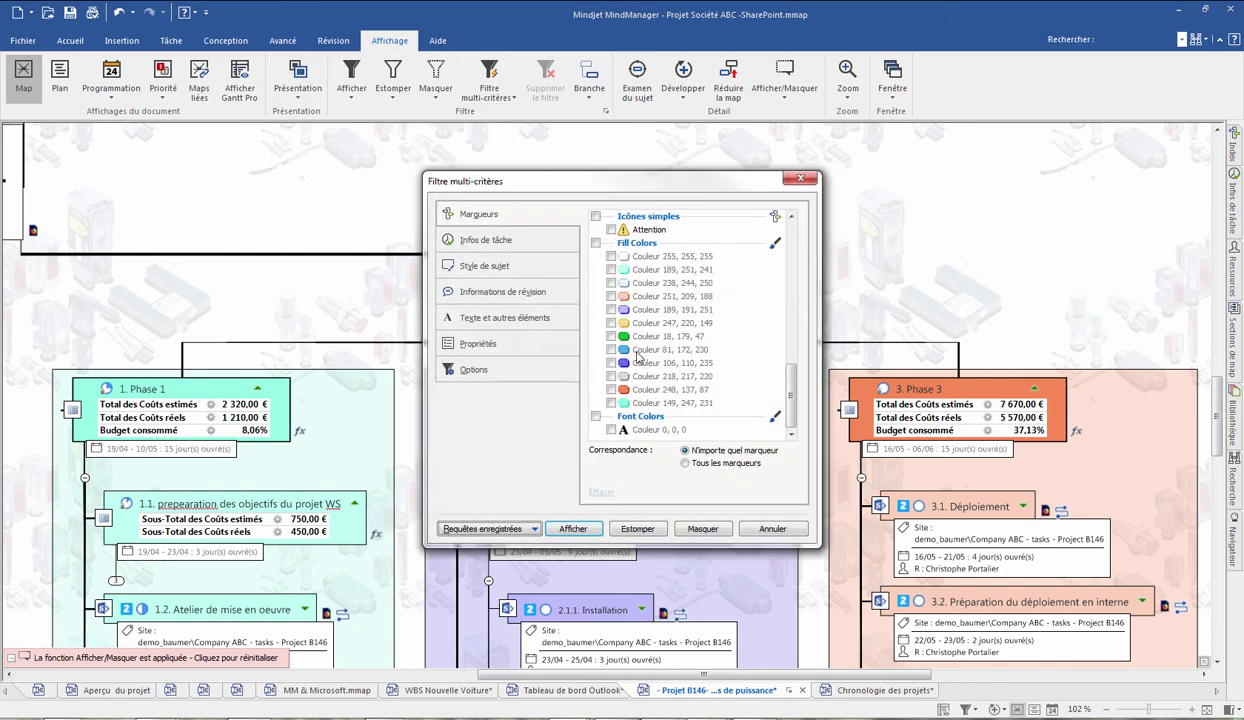
{"action": "left_click_drag", "start_coordinate": [640, 184], "coordinate": [847, 135]}
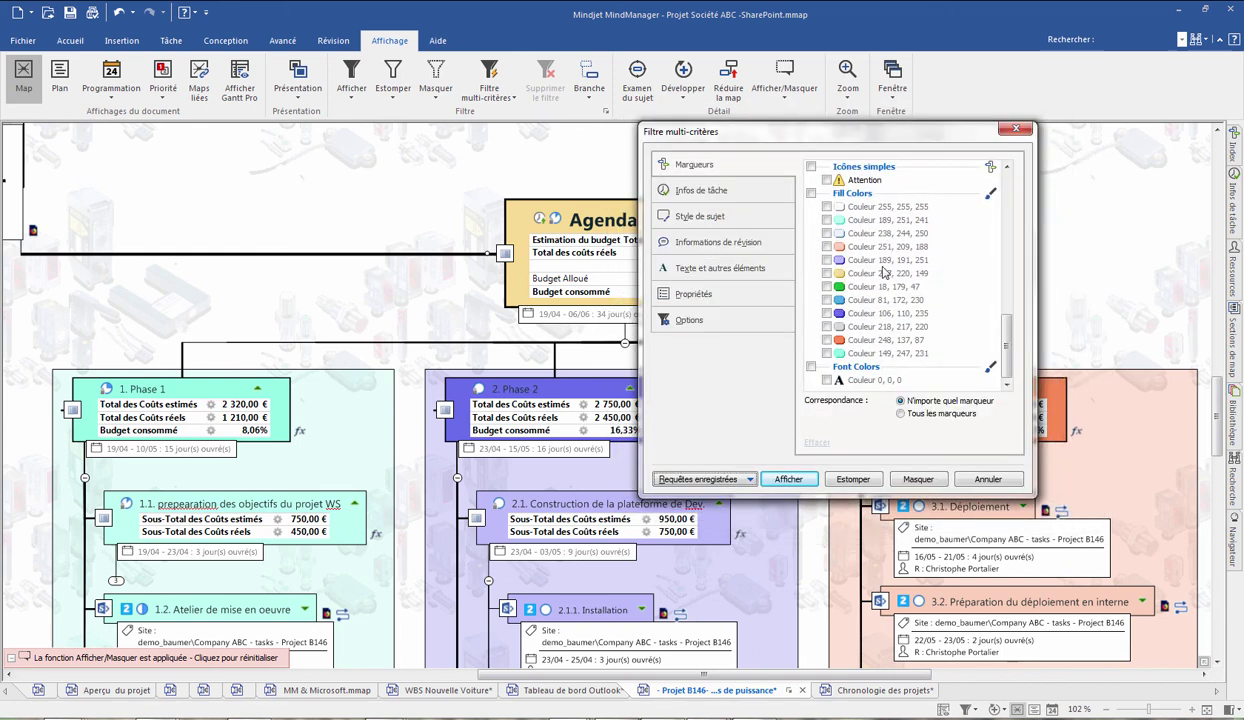
{"action": "left_click", "coordinate": [826, 314]}
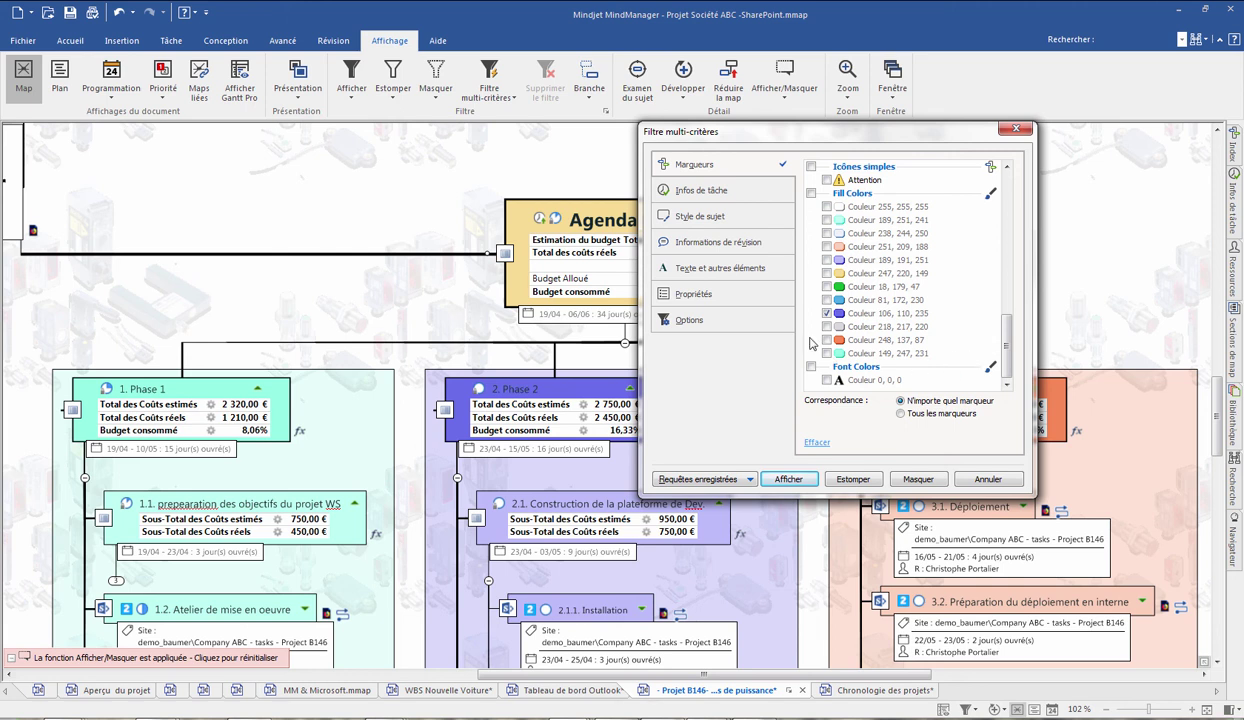
{"action": "left_click", "coordinate": [826, 260]}
{"action": "left_click", "coordinate": [790, 480]}
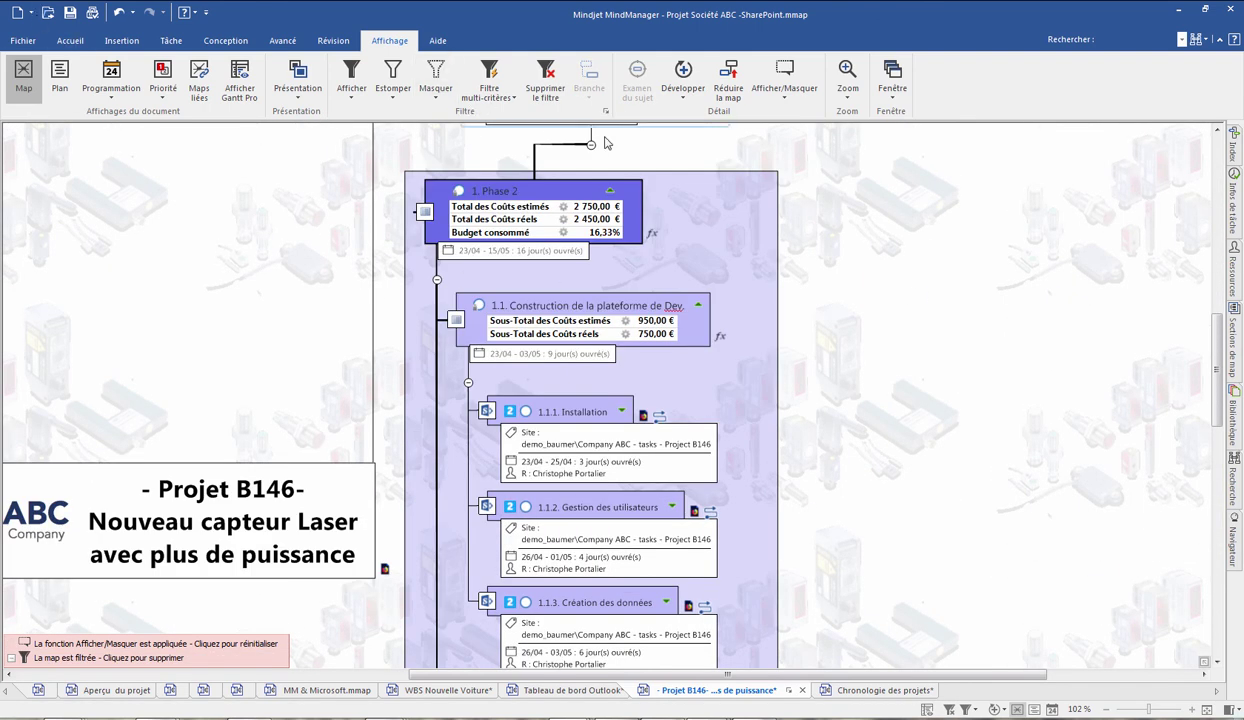
Export the filtered map as the interactive HTML5 file Projet Société ABC -SharePoint.html in the 2018-06-20-Webinar-Microsoft folder and open it.
{"action": "left_click", "coordinate": [22, 42]}
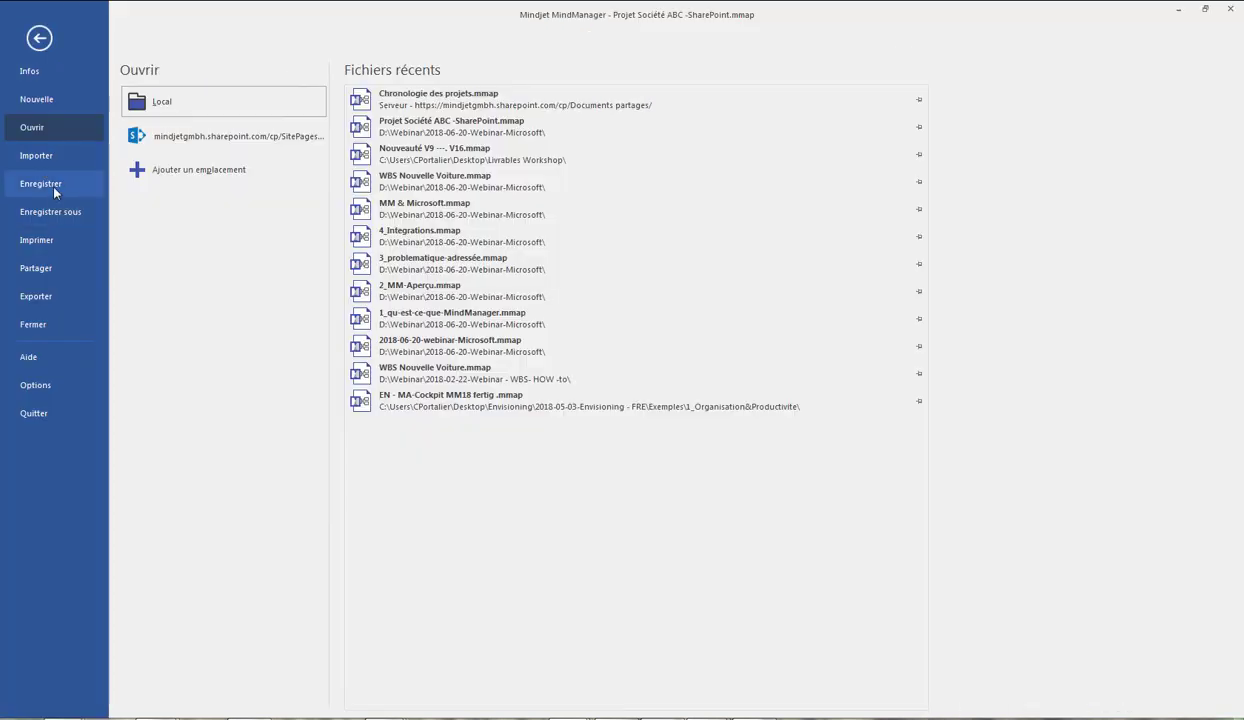
{"action": "left_click", "coordinate": [50, 38]}
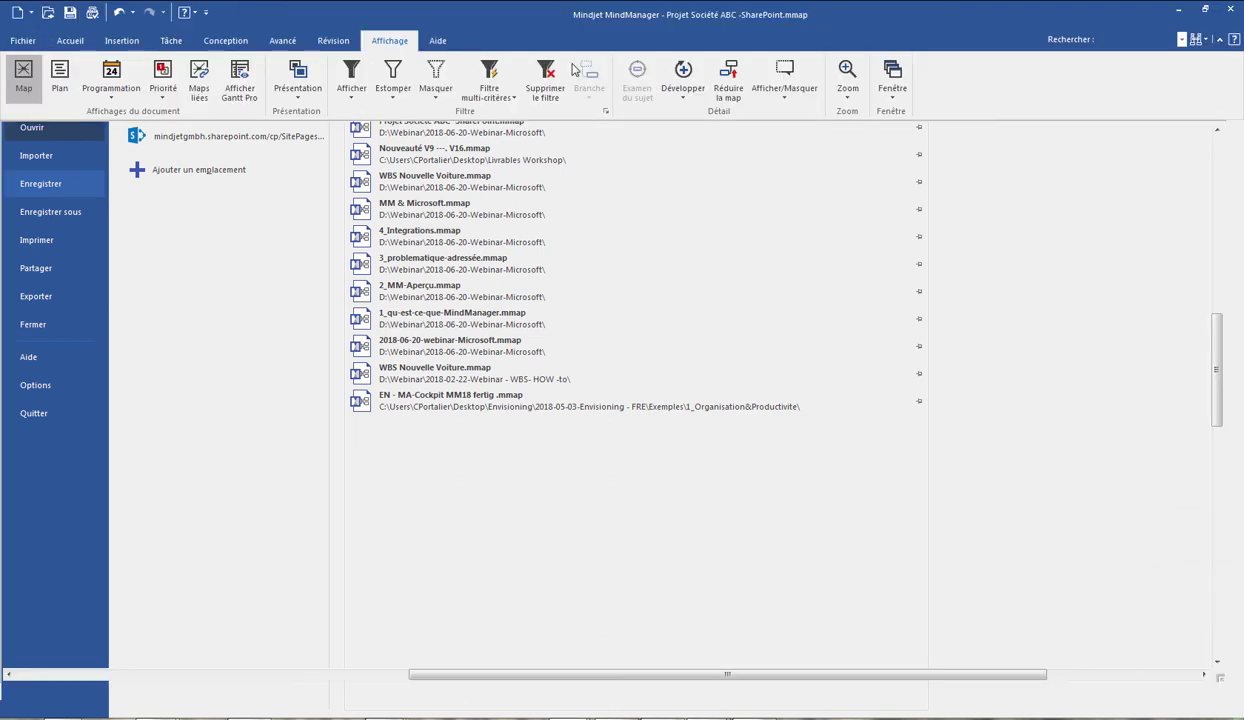
{"action": "left_click", "coordinate": [34, 44]}
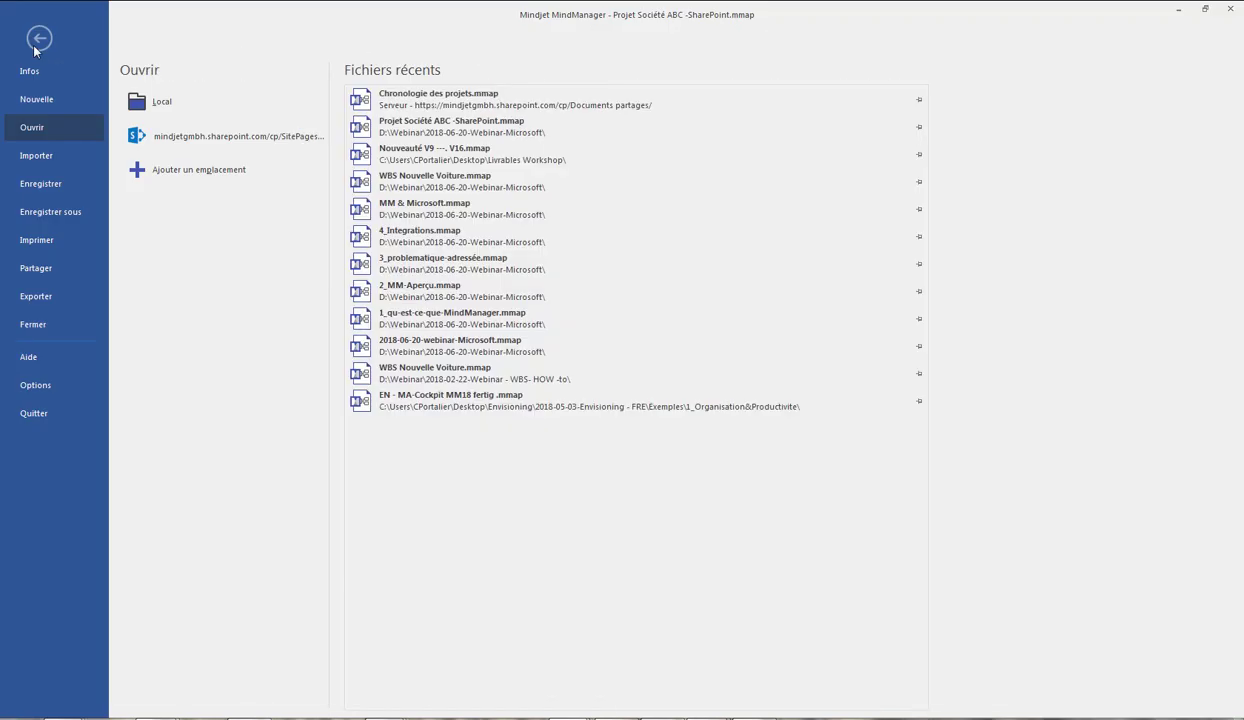
{"action": "left_click", "coordinate": [53, 298]}
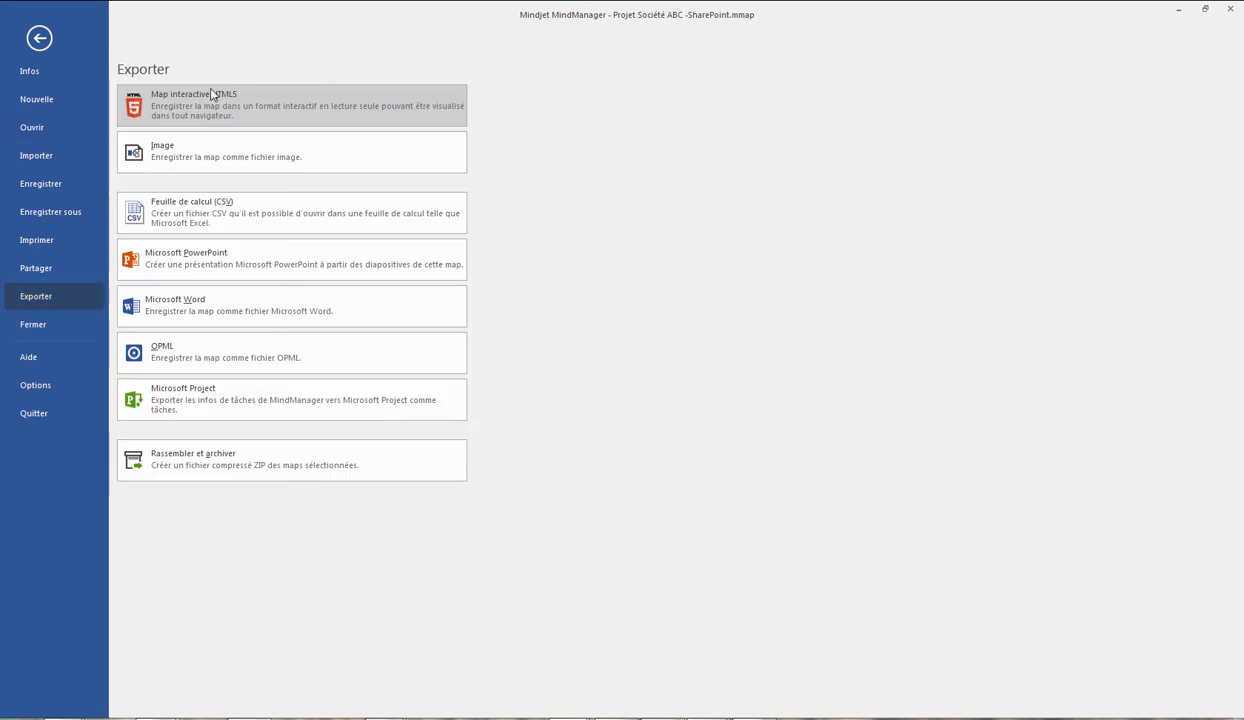
{"action": "key", "text": "Escape"}
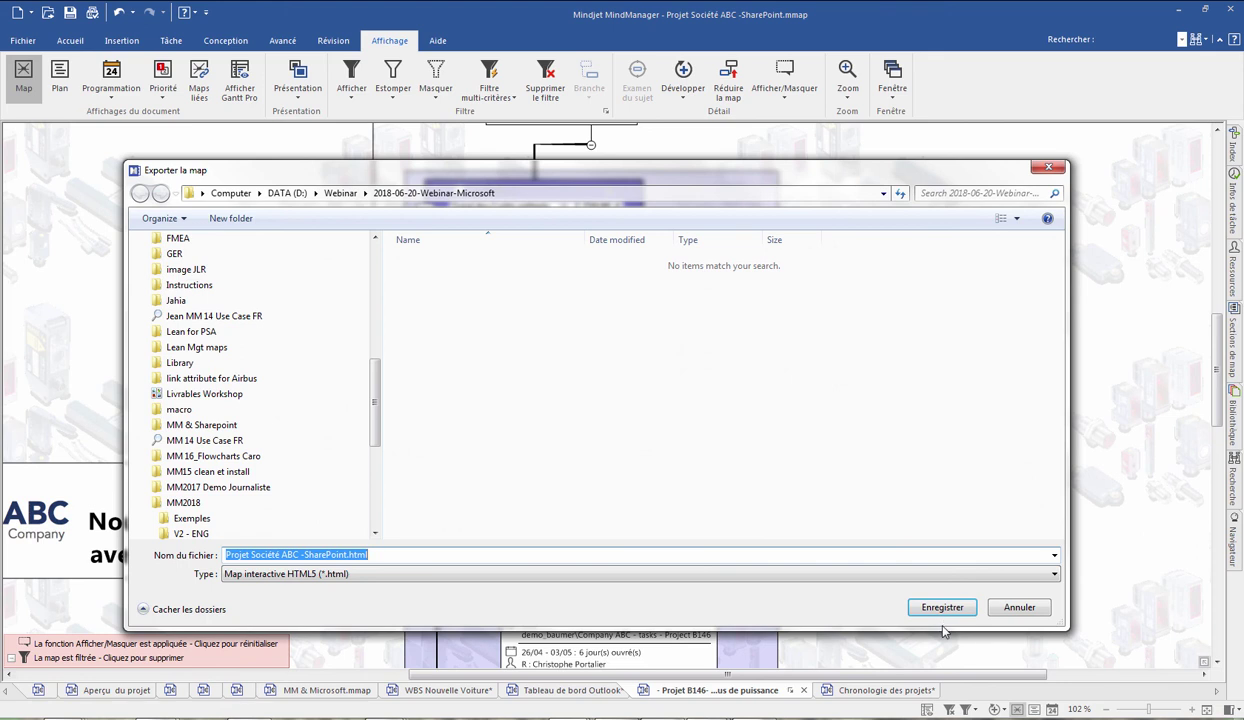
{"action": "left_click", "coordinate": [905, 603]}
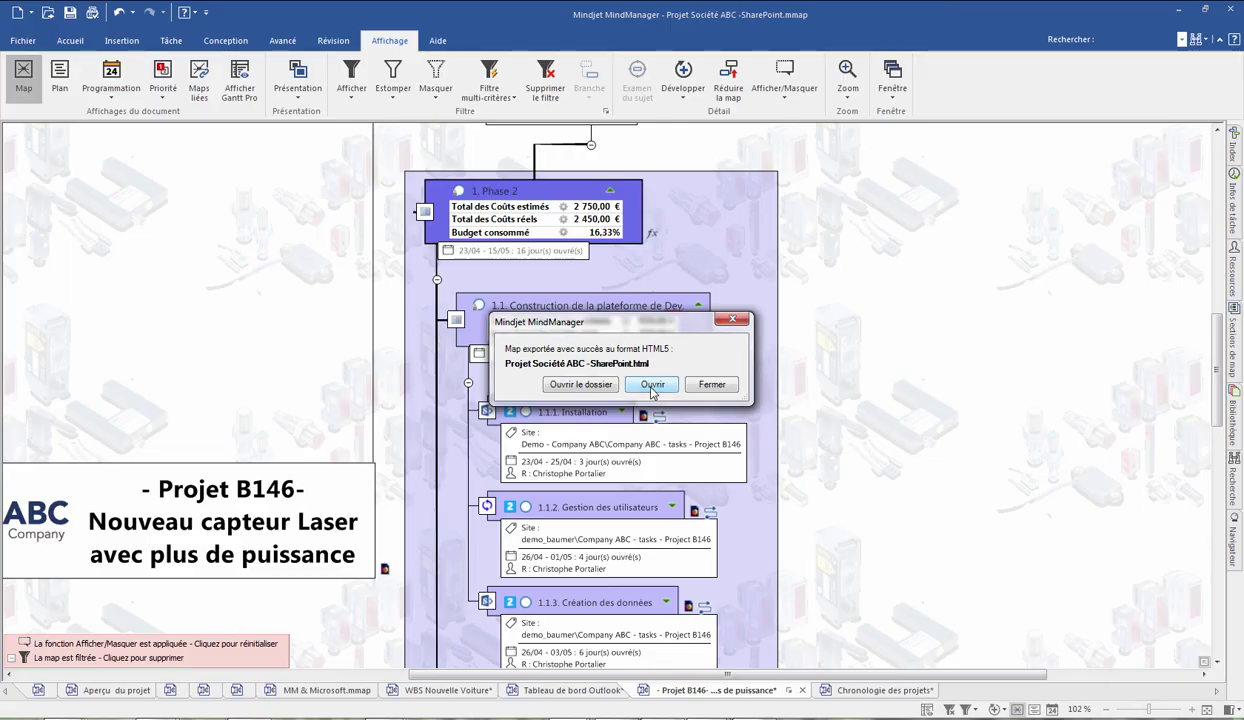
{"action": "left_click", "coordinate": [651, 385]}
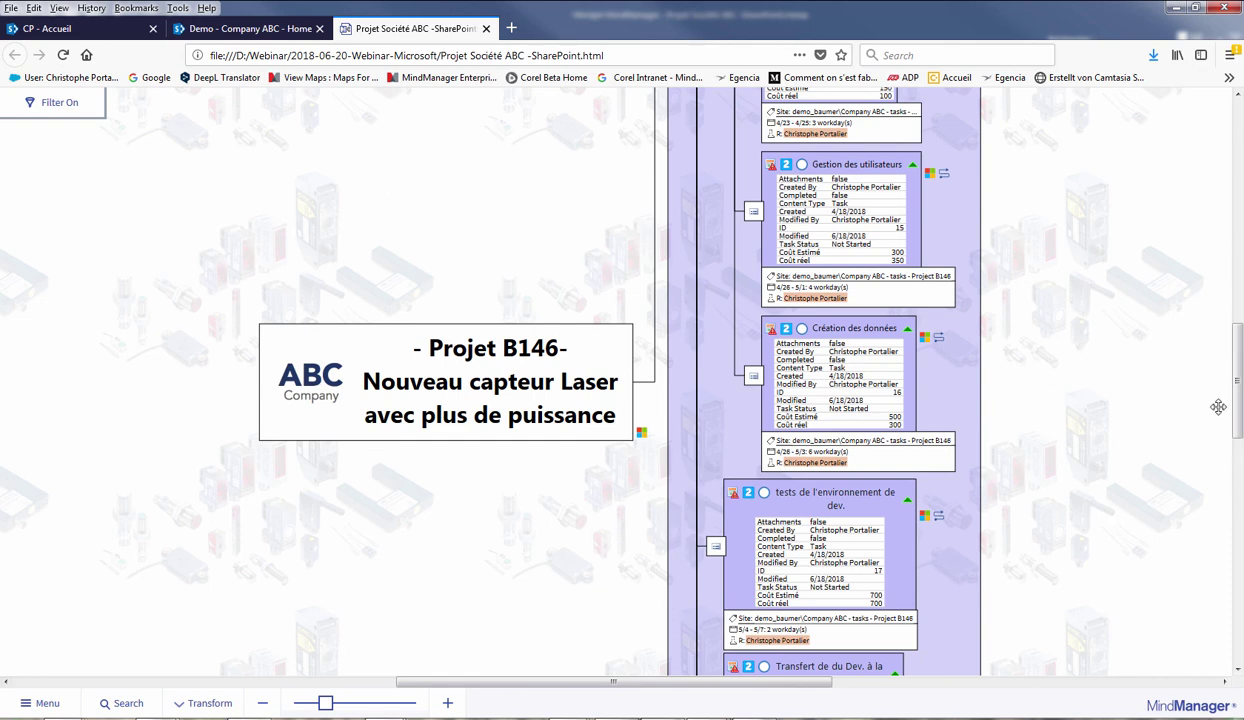
Examine the Phase 2 branch in the exported HTML5 map, turn off its filter, and return to MindManager.
{"action": "left_click_drag", "start_coordinate": [1238, 383], "coordinate": [1229, 289]}
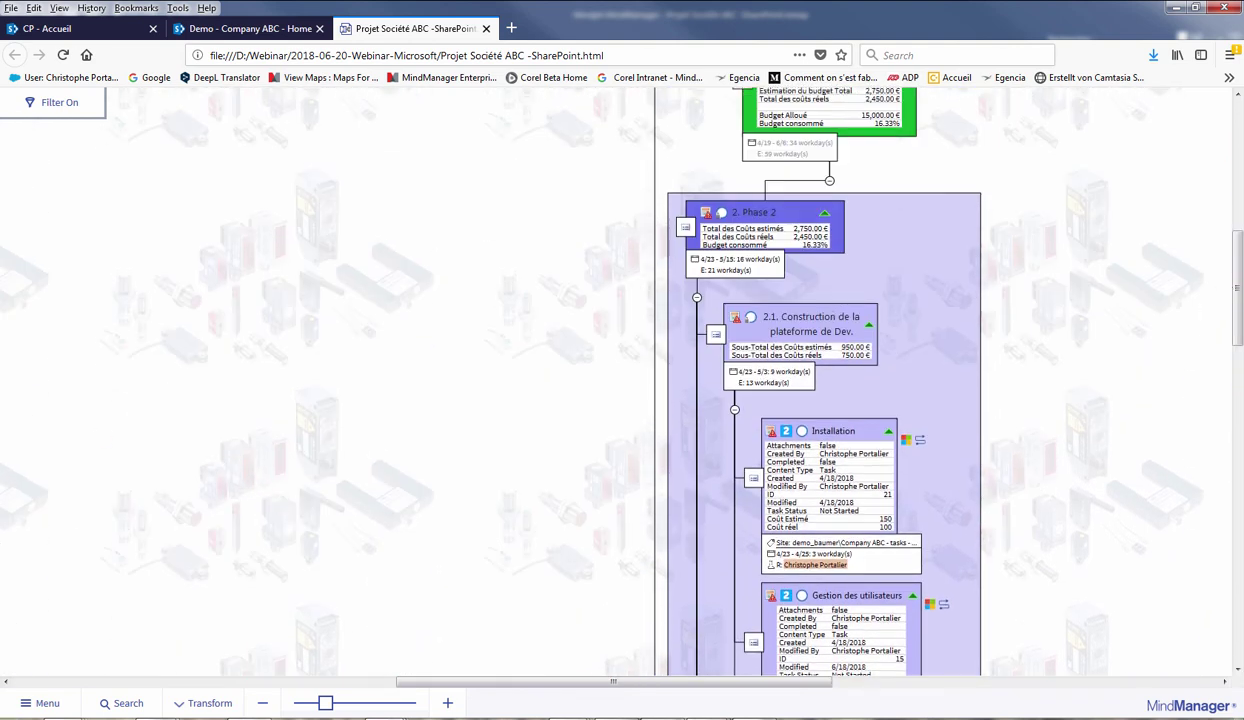
{"action": "left_click", "coordinate": [66, 104]}
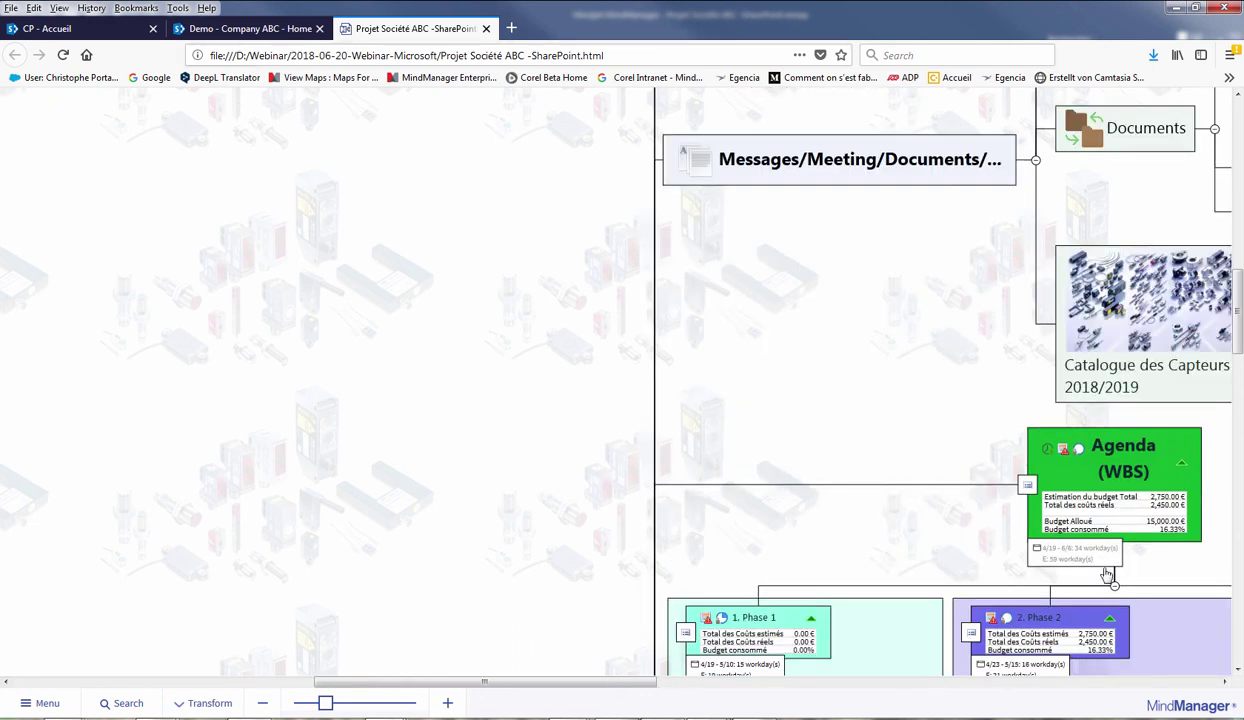
{"action": "left_click", "coordinate": [1176, 7]}
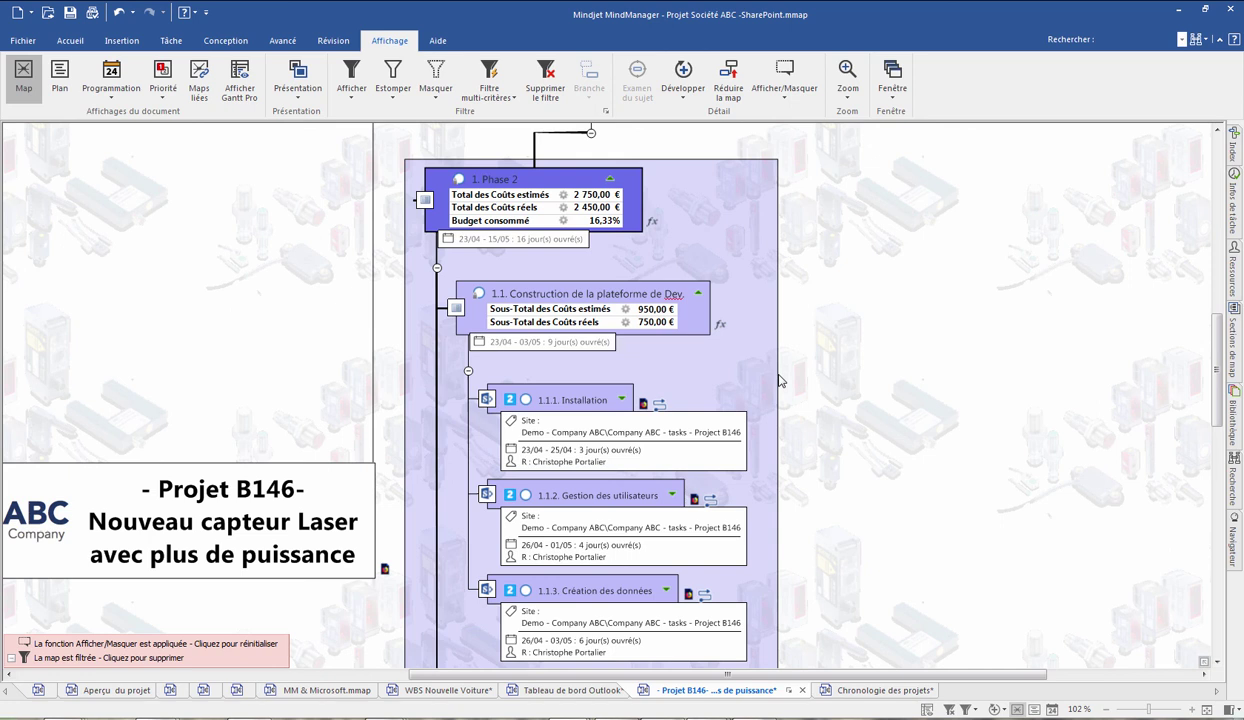
Show the icon library and view the file selection for adding an icon, closing it without inserting one.
{"action": "left_click", "coordinate": [1238, 430]}
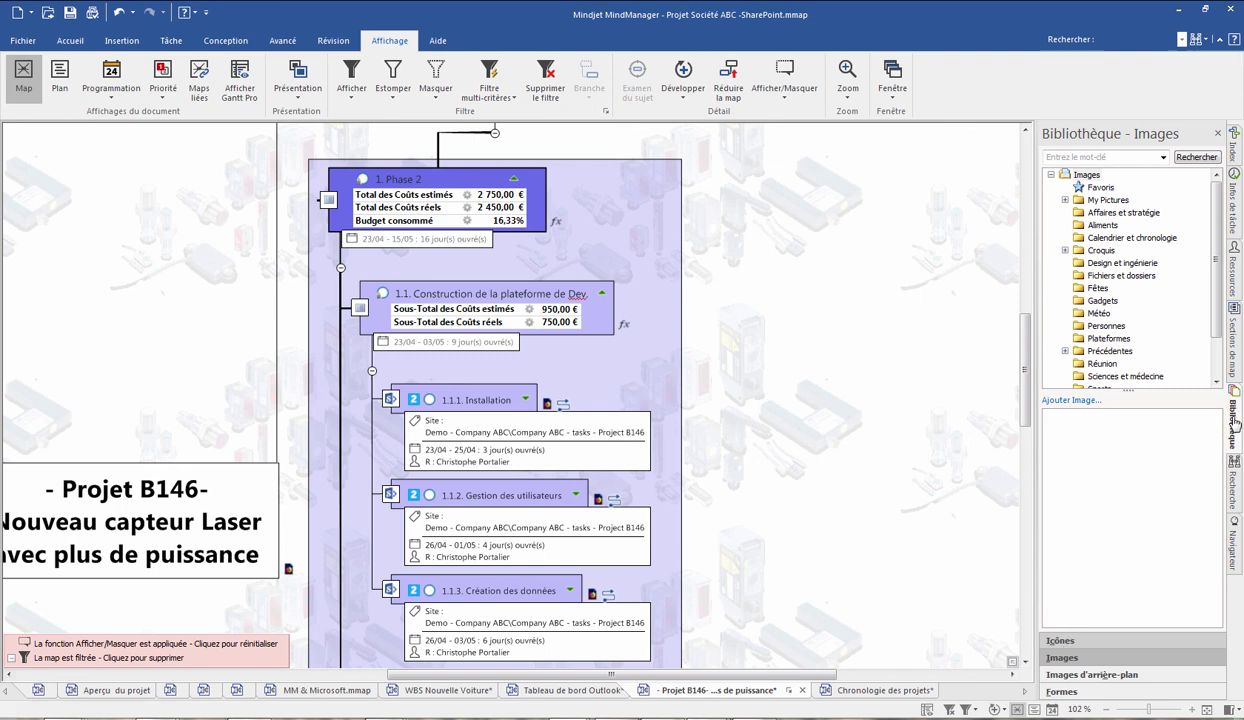
{"action": "left_click", "coordinate": [1061, 643]}
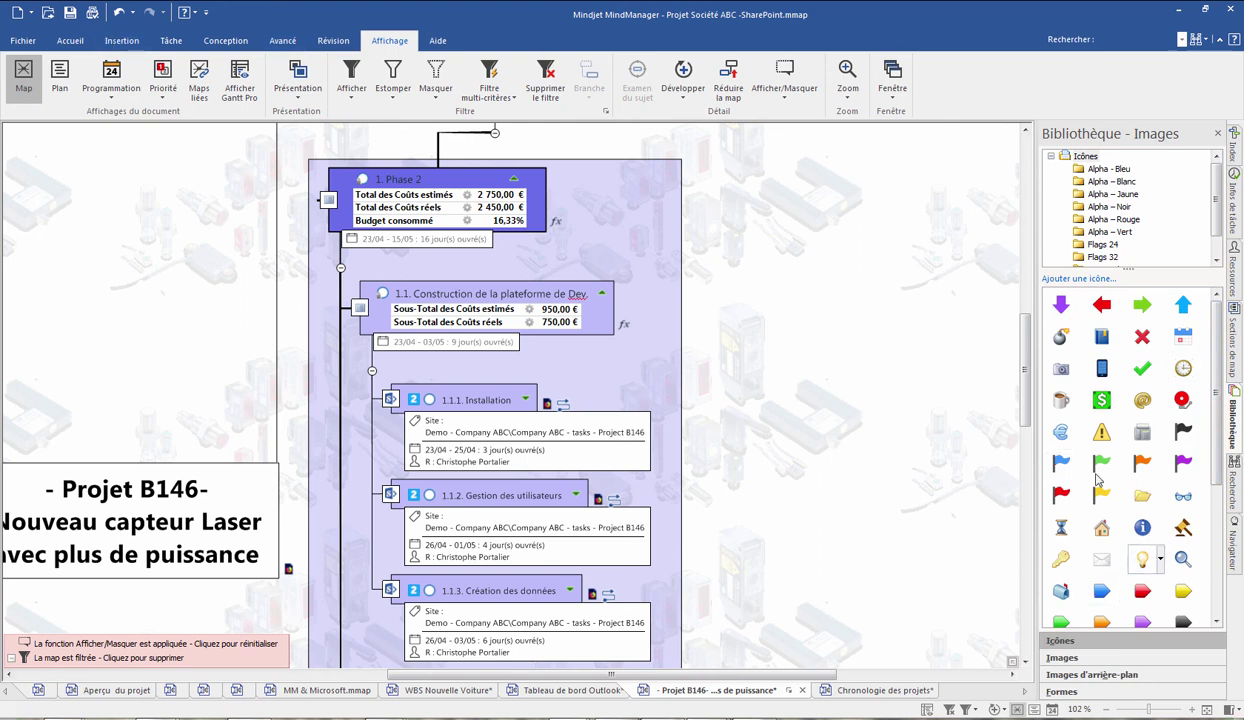
{"action": "left_click", "coordinate": [1082, 280]}
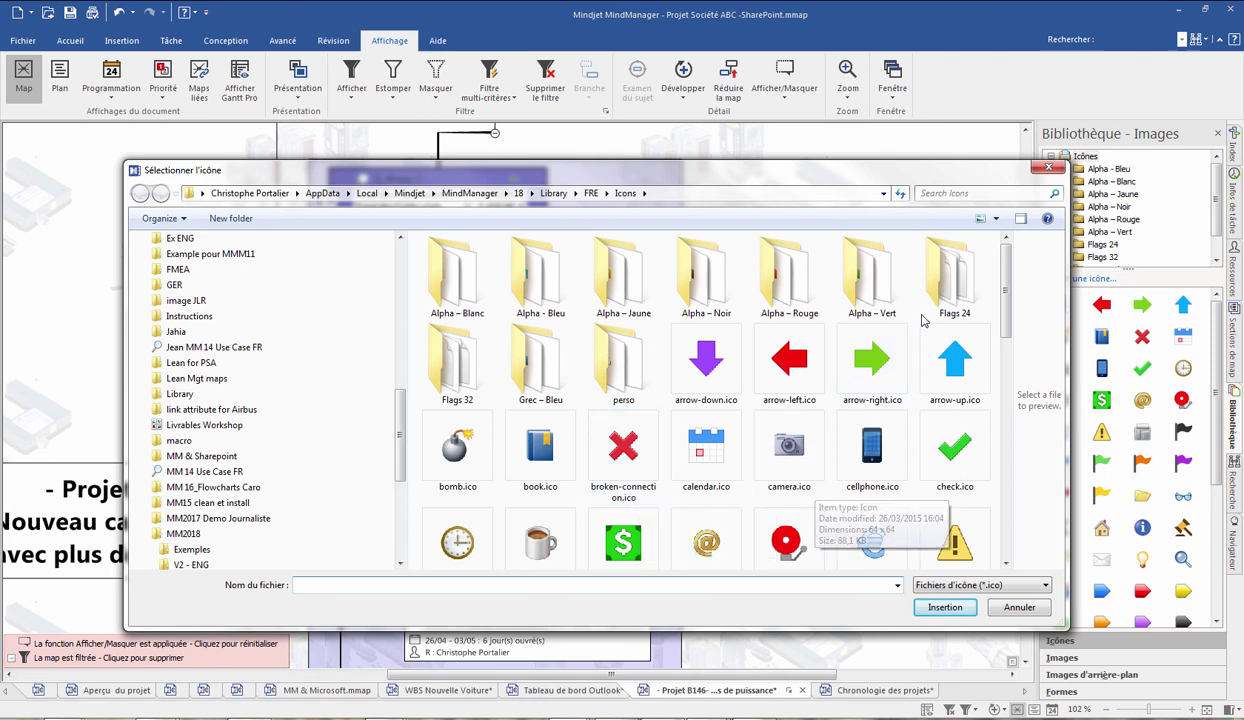
{"action": "left_click", "coordinate": [1048, 170]}
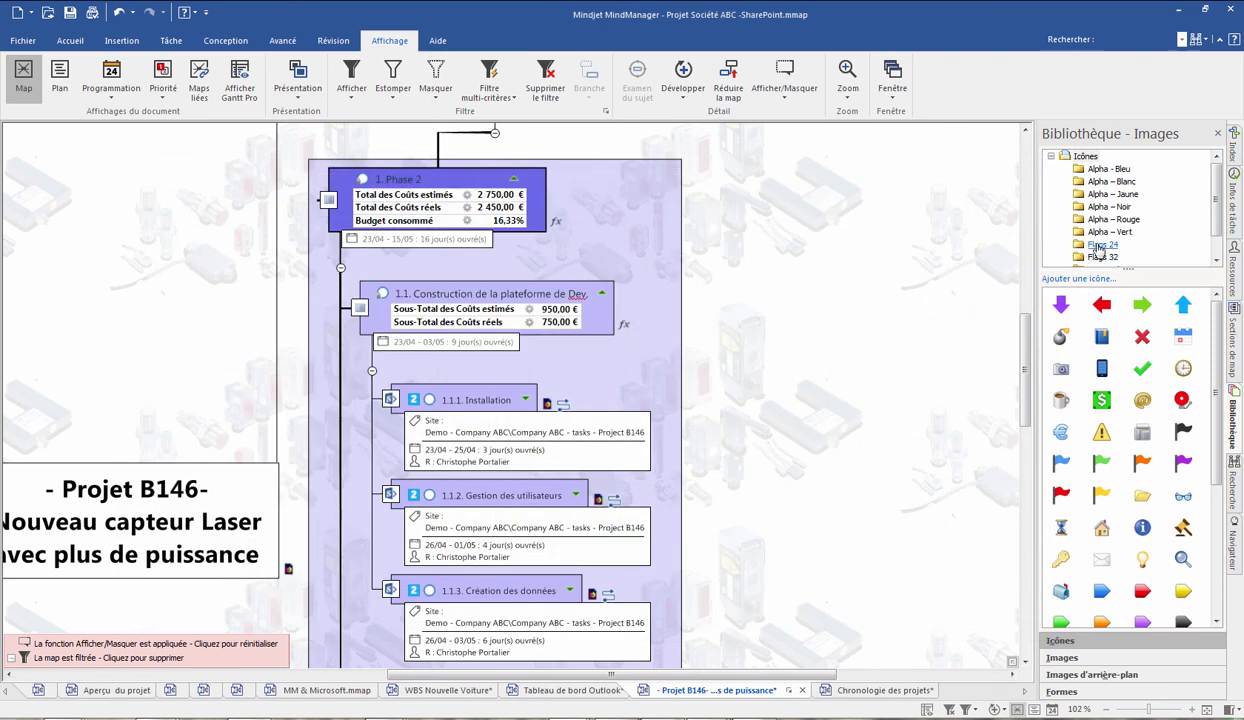
Browse the Flags 24 and perso icon folders in the library, and hide the library.
{"action": "scroll", "coordinate": [1219, 220], "scroll_direction": "down", "scroll_amount": 1}
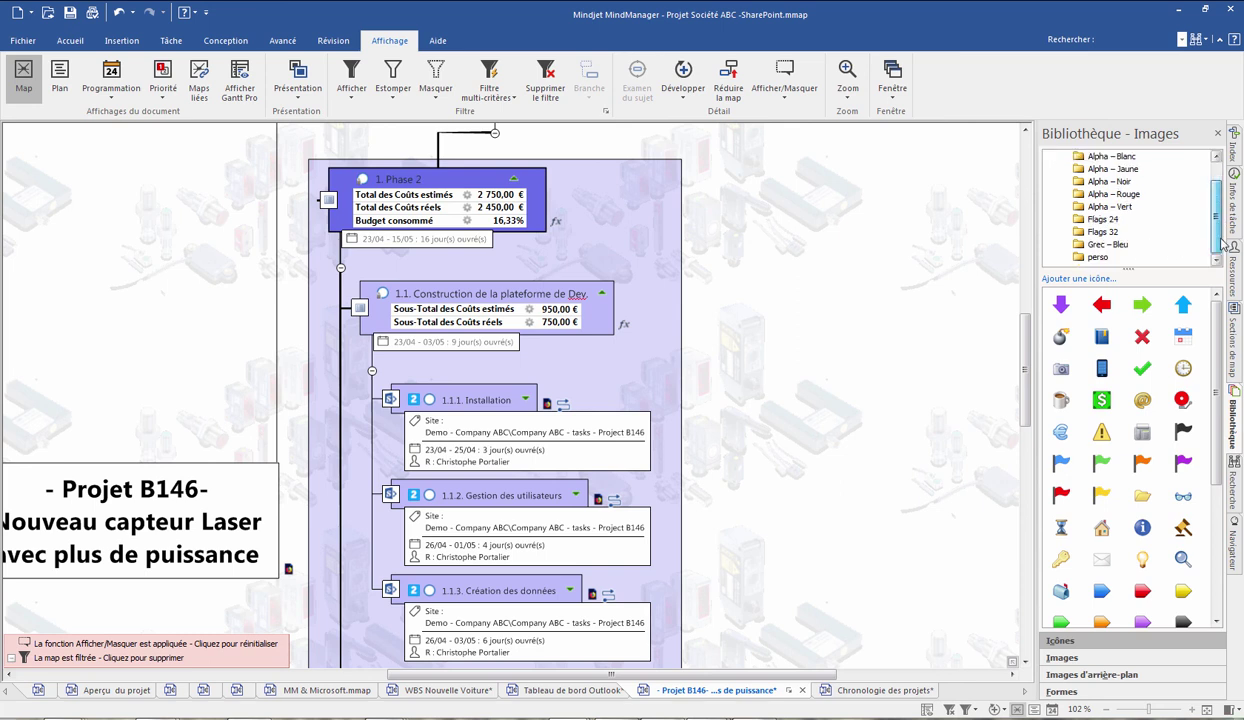
{"action": "left_click", "coordinate": [1105, 221]}
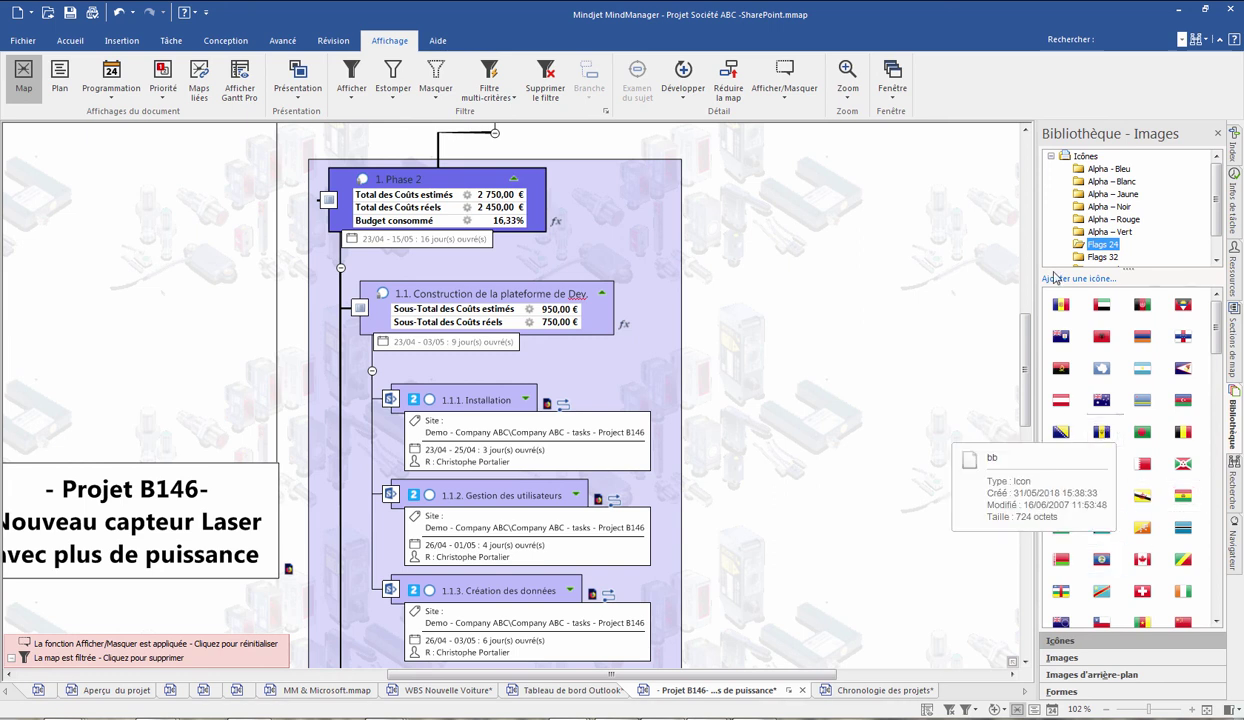
{"action": "left_click_drag", "start_coordinate": [1217, 222], "coordinate": [1218, 224]}
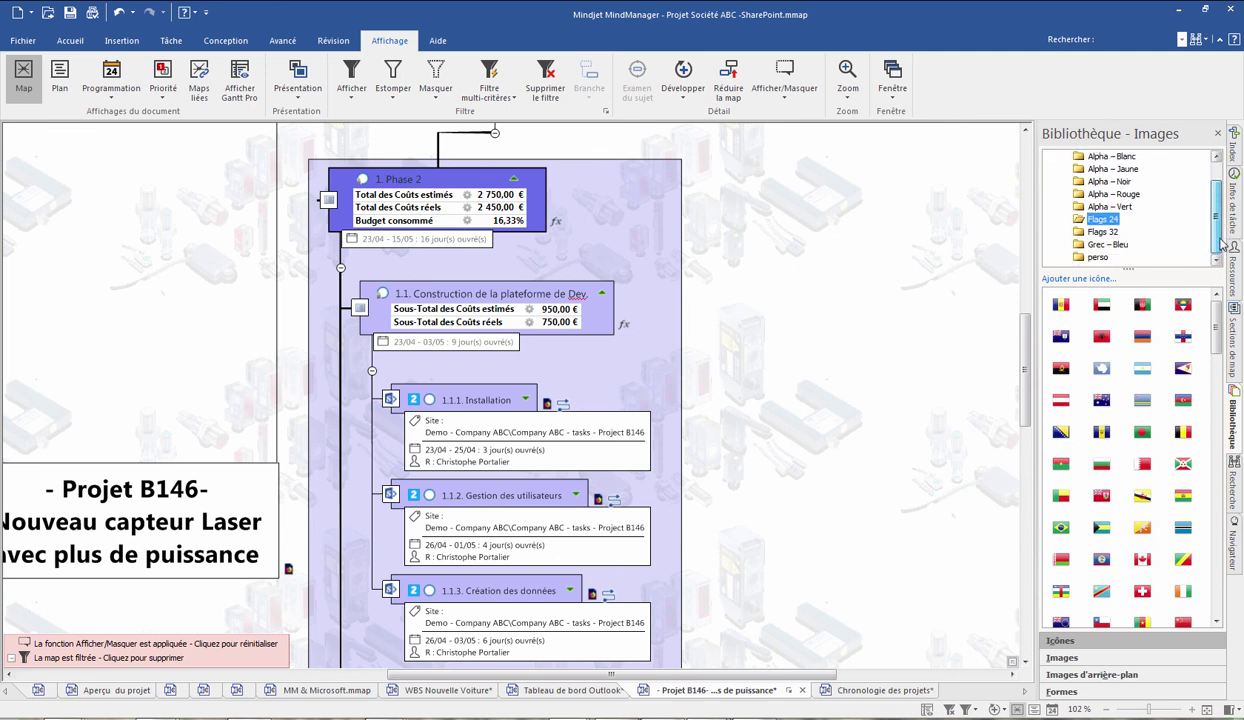
{"action": "left_click", "coordinate": [1100, 258]}
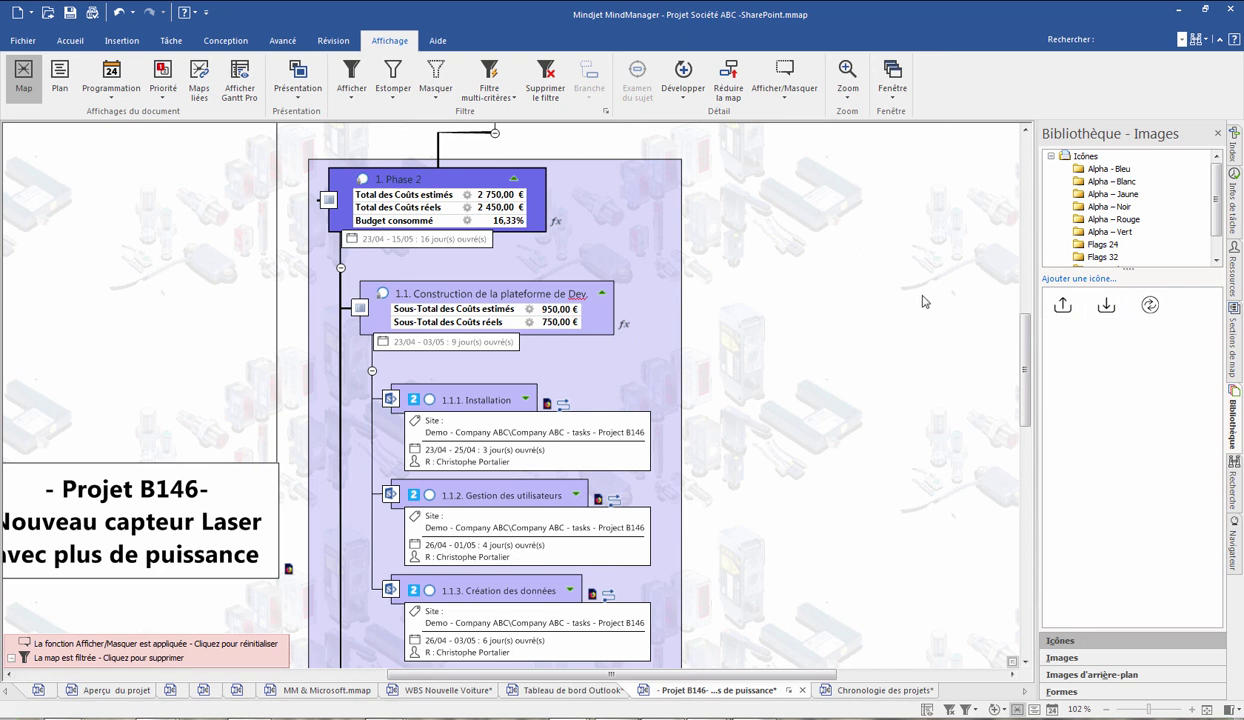
{"action": "left_click", "coordinate": [1230, 148]}
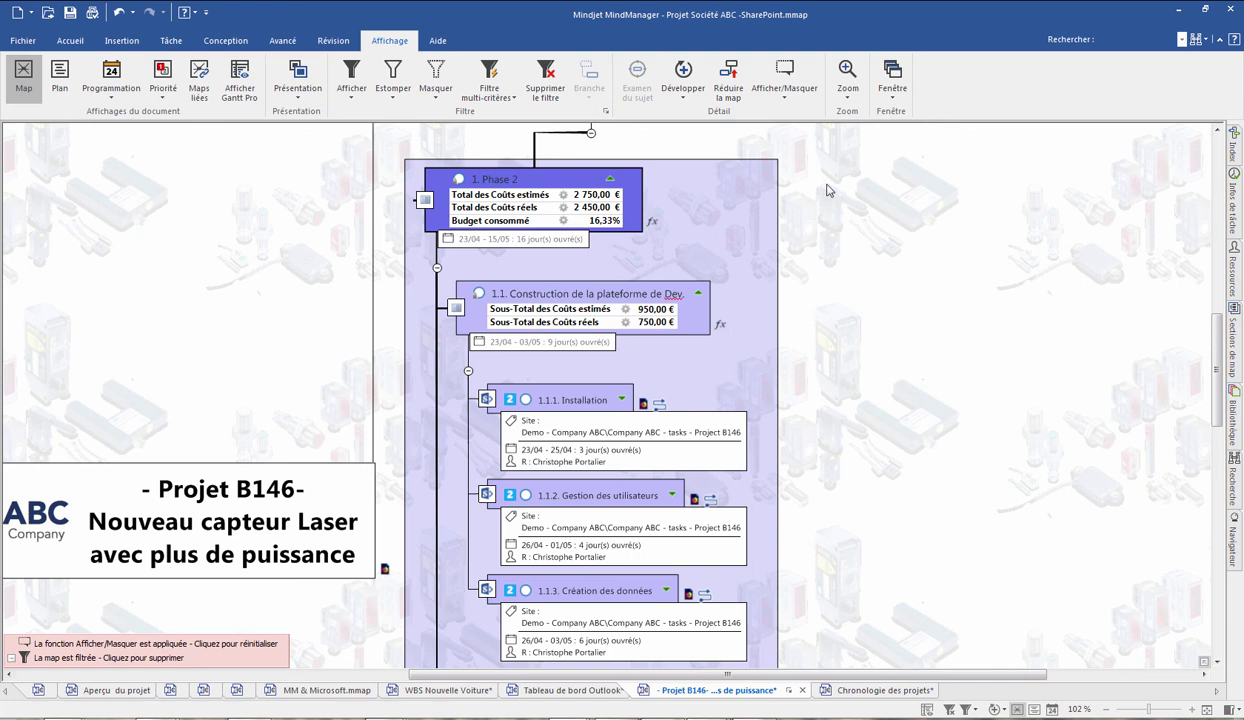
Open the macro editor to look at the empty Sub Main template, and close it.
{"action": "left_click", "coordinate": [275, 41]}
{"action": "left_click", "coordinate": [764, 88]}
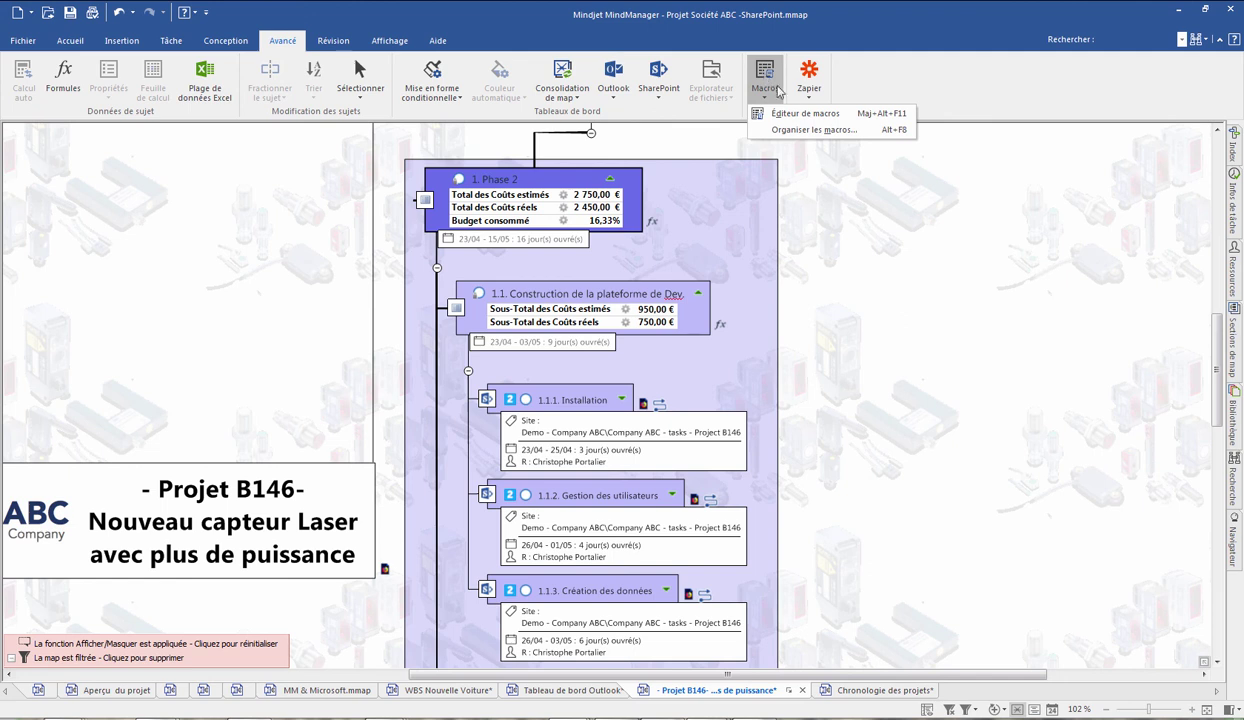
{"action": "left_click", "coordinate": [800, 113]}
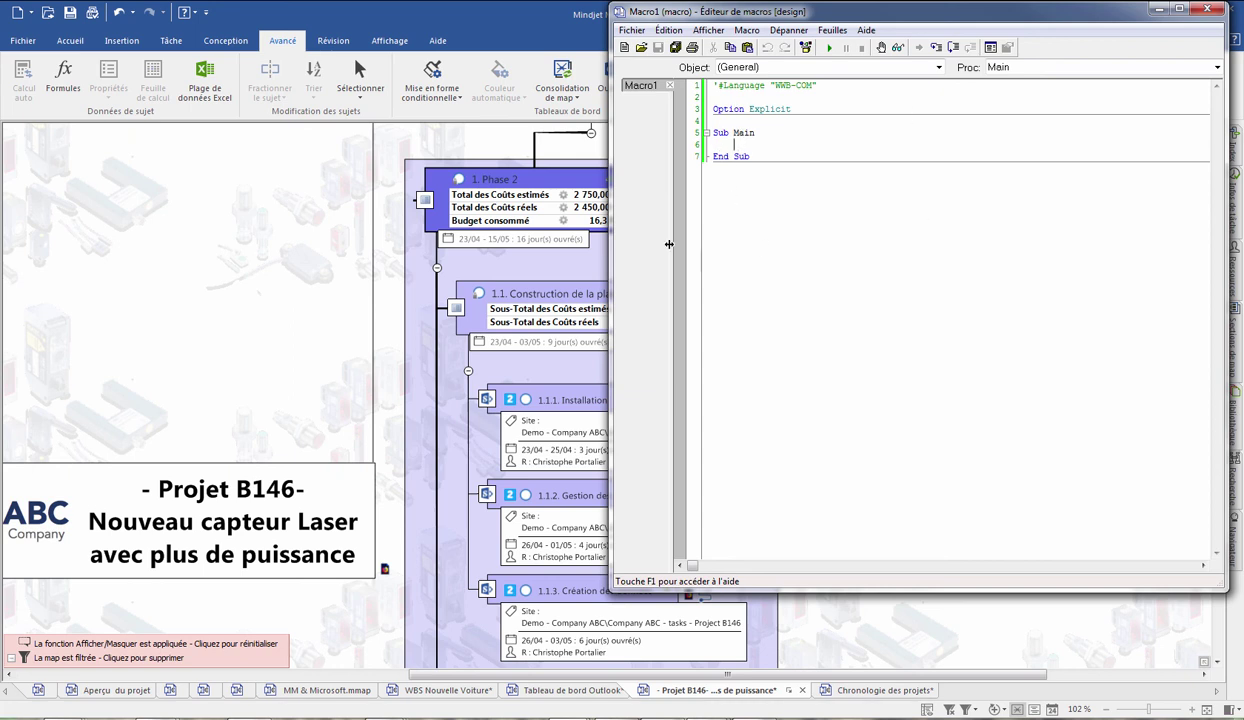
{"action": "left_click", "coordinate": [1213, 10]}
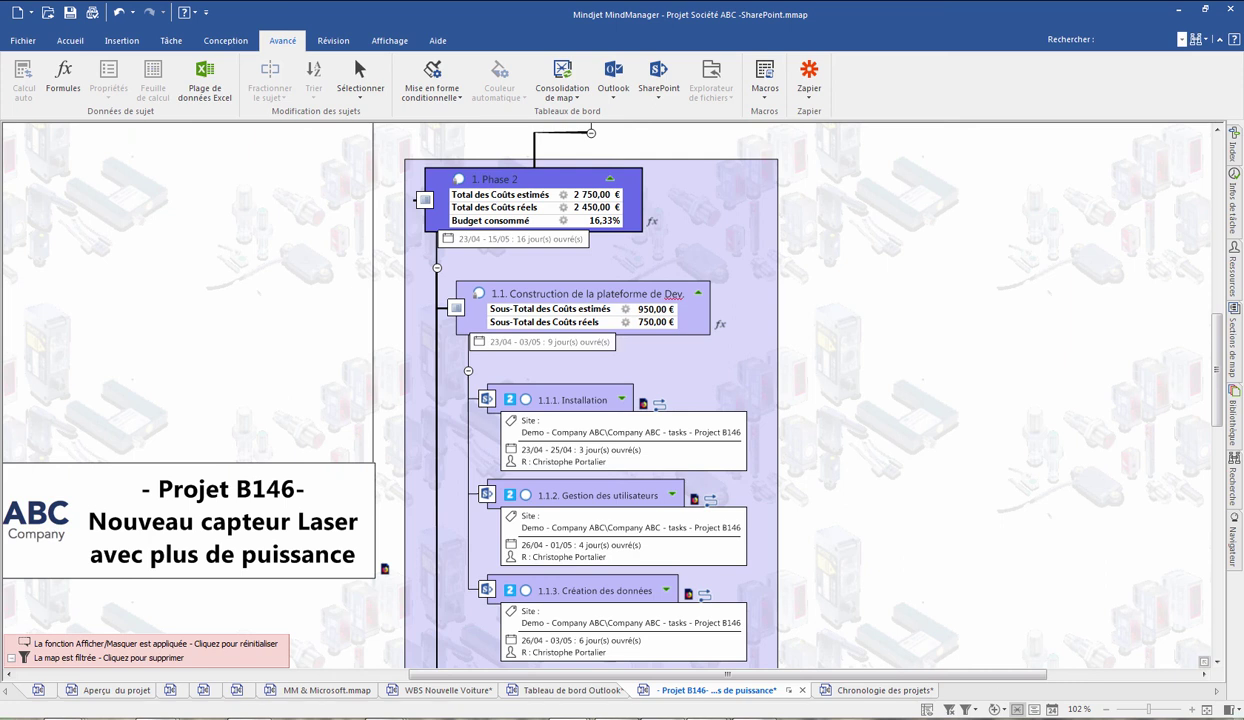
Switch to Firefox and review the Demo - Company ABC SharePoint home page from its embedded map to the task Gantt, newsfeed and Documents library.
{"action": "mouse_move", "coordinate": [375, 718]}
{"action": "left_click", "coordinate": [538, 663]}
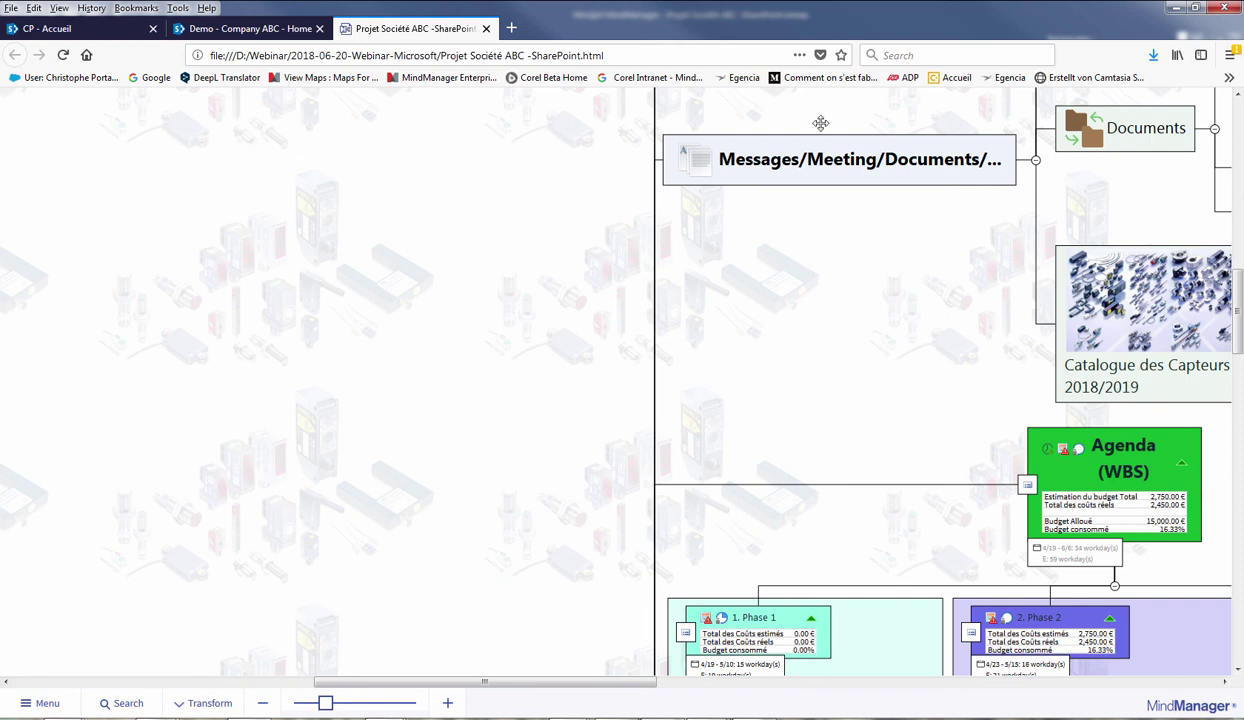
{"action": "scroll", "coordinate": [584, 272], "scroll_direction": "up", "scroll_amount": 3}
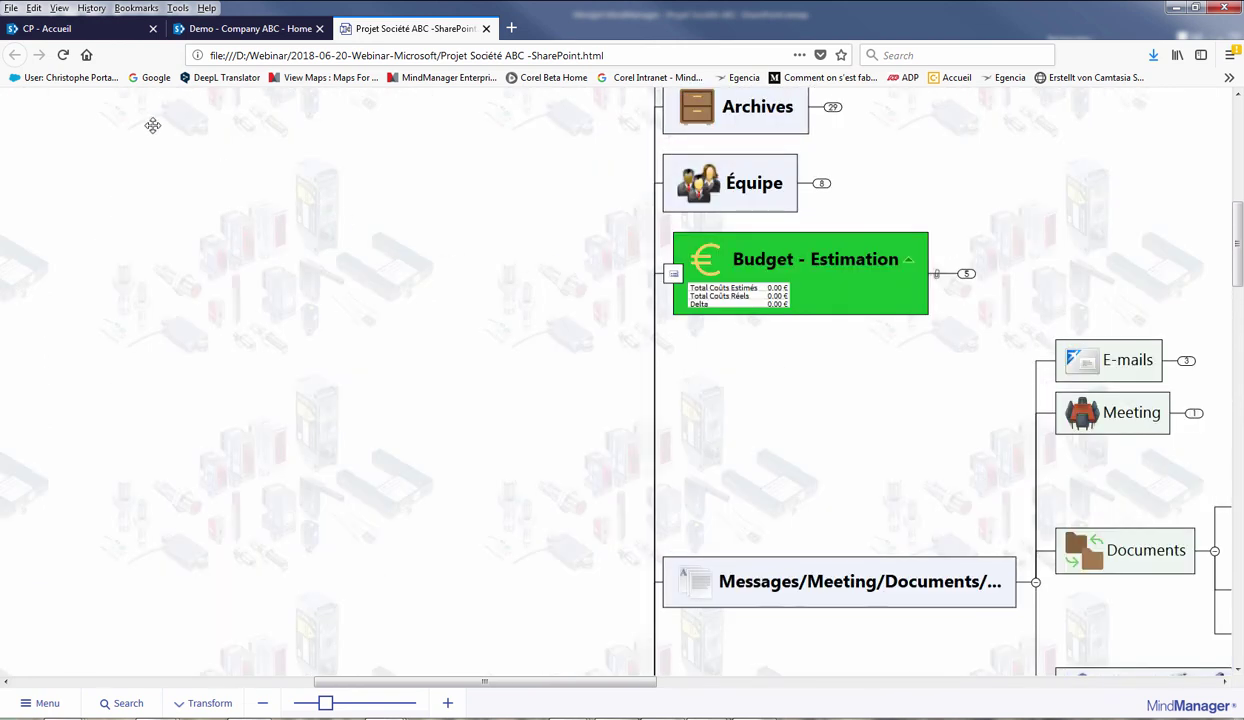
{"action": "left_click", "coordinate": [185, 28]}
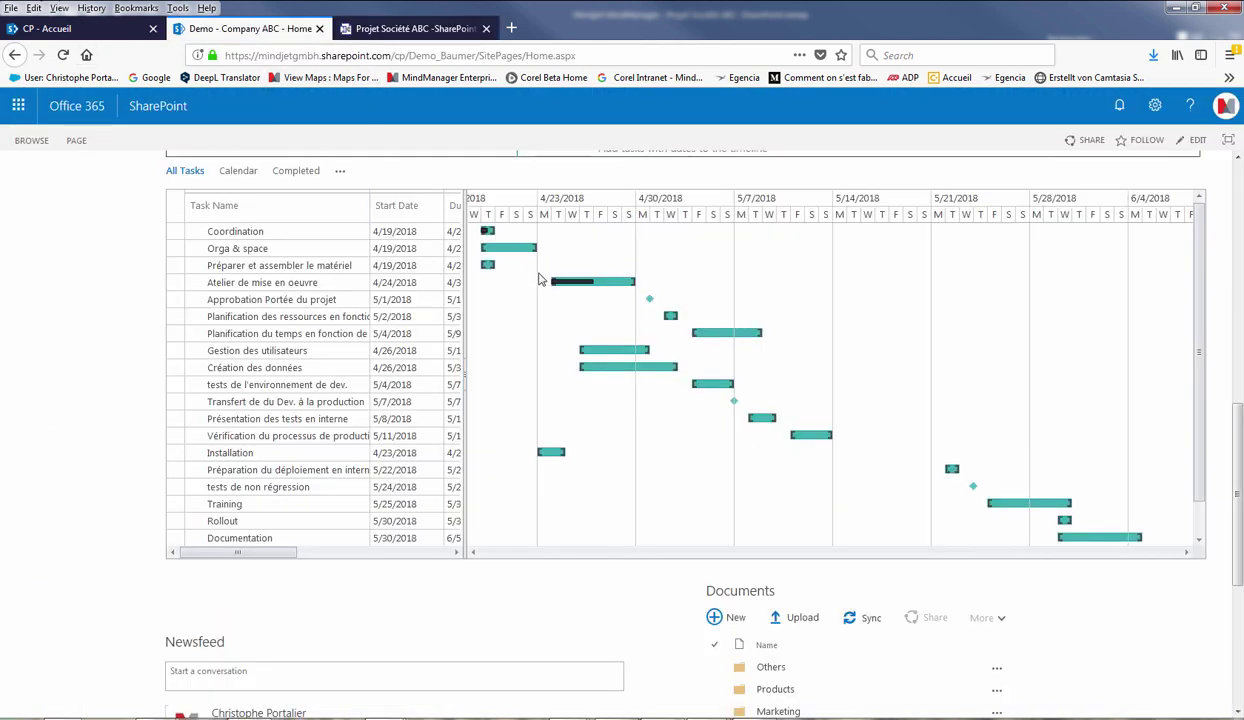
{"action": "scroll", "coordinate": [85, 227], "scroll_direction": "up", "scroll_amount": 5}
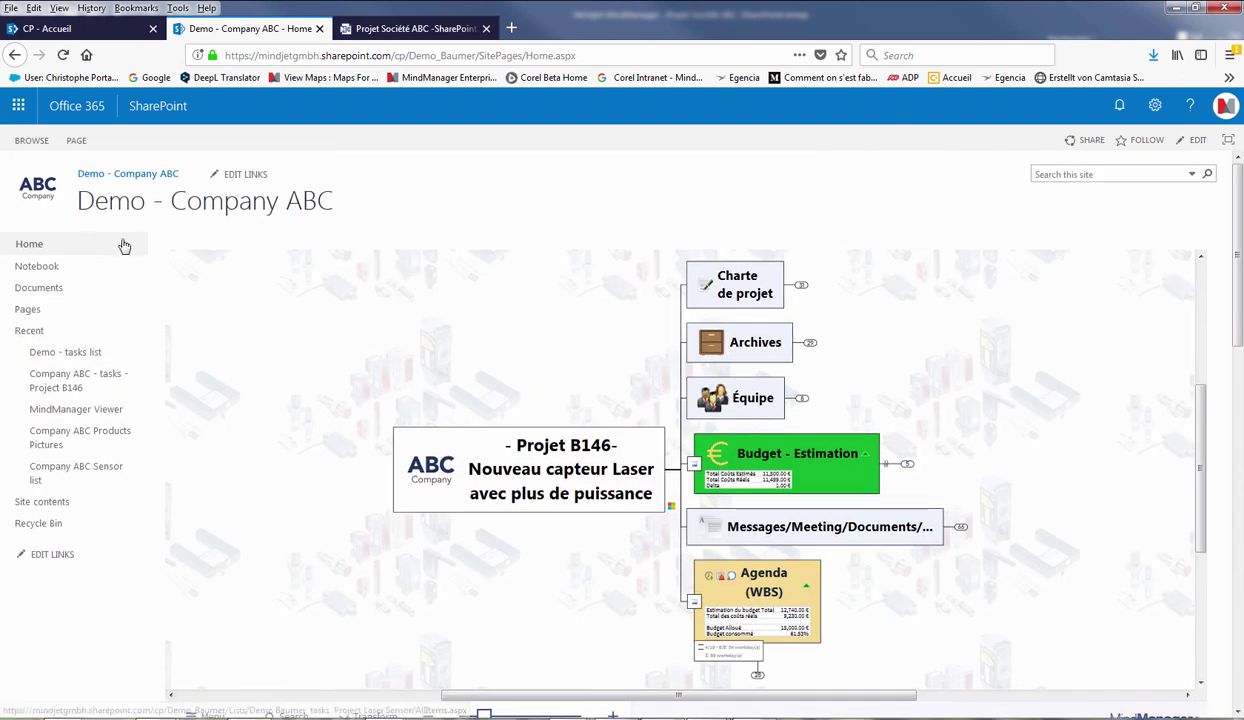
{"action": "scroll", "coordinate": [663, 238], "scroll_direction": "down", "scroll_amount": 3}
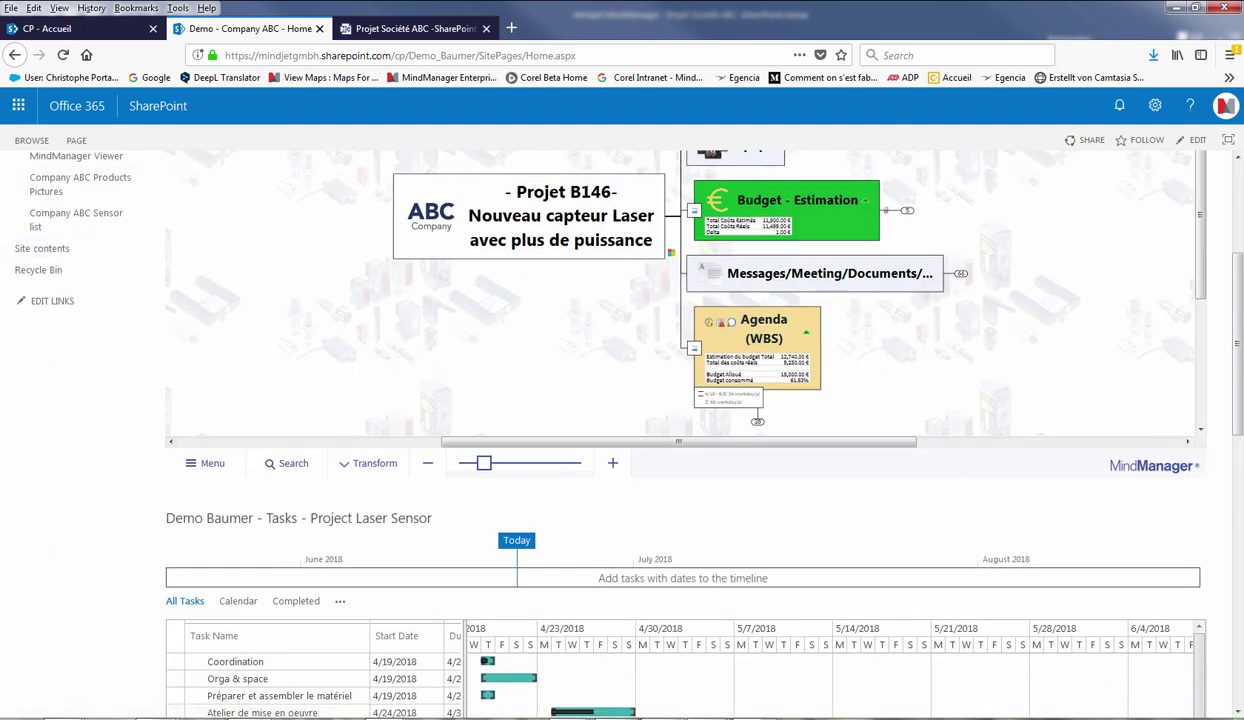
{"action": "scroll", "coordinate": [1240, 470], "scroll_direction": "down", "scroll_amount": 2}
{"action": "scroll", "coordinate": [1240, 470], "scroll_direction": "down", "scroll_amount": 5}
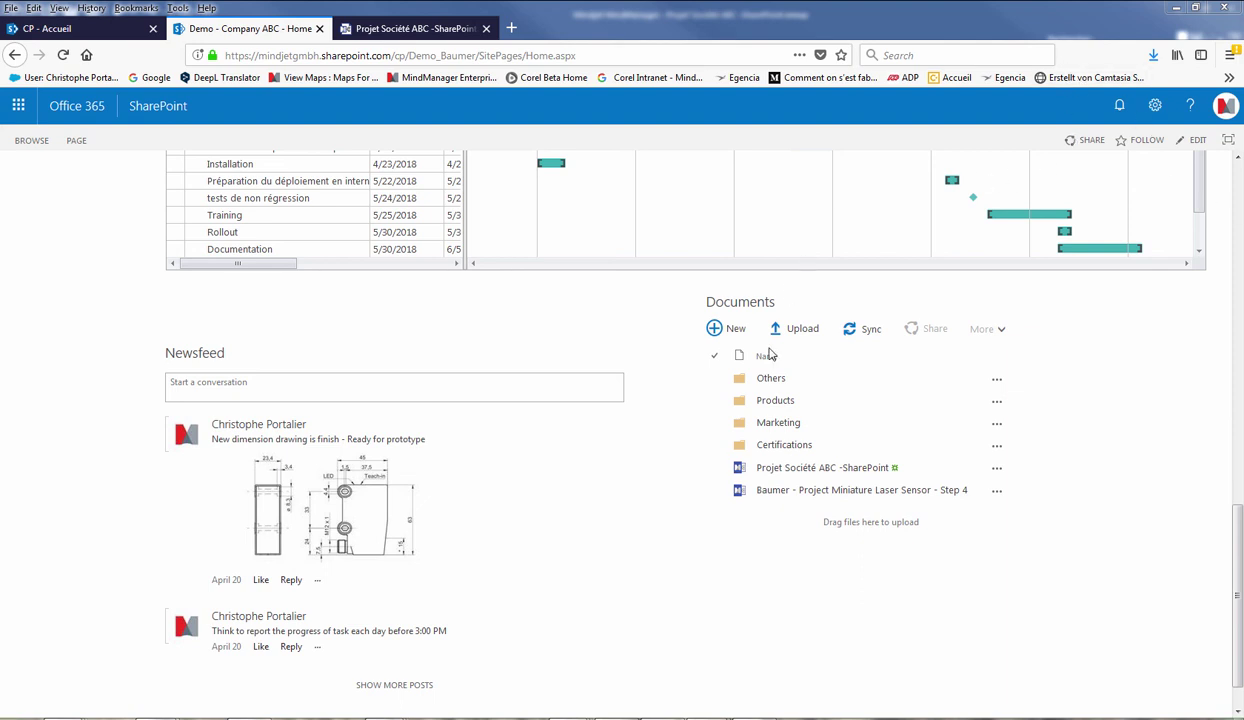
{"action": "mouse_move", "coordinate": [620, 718]}
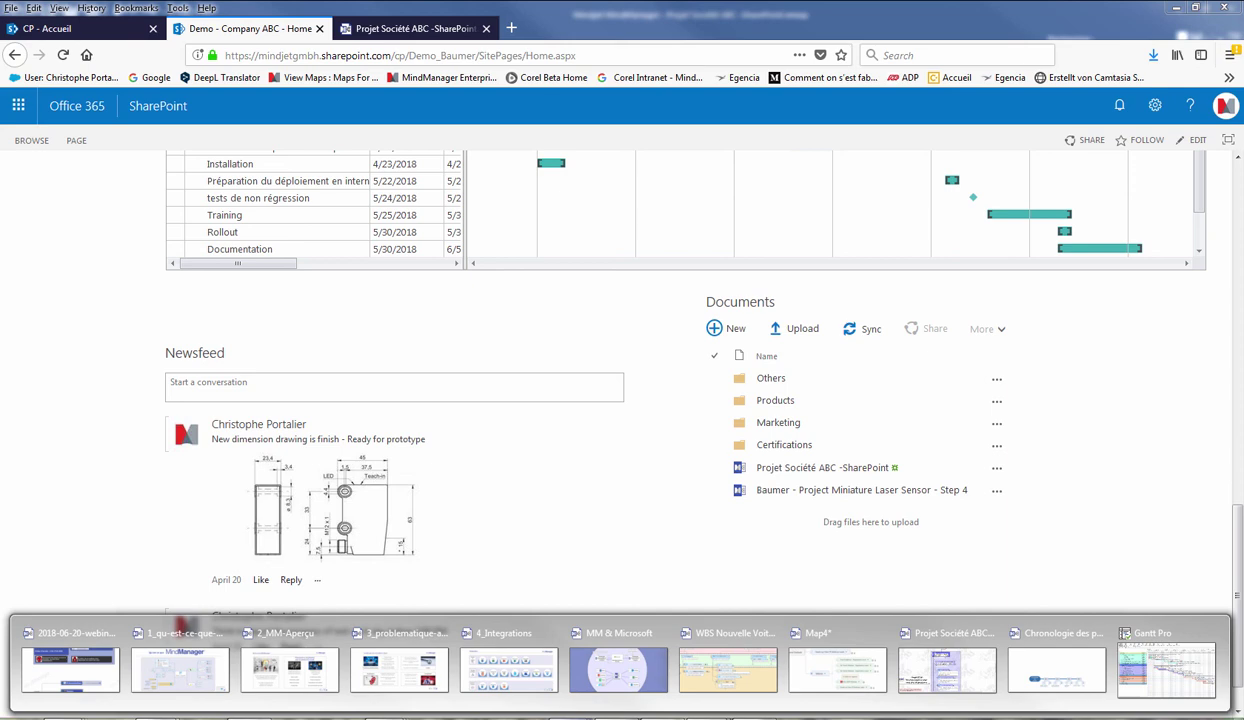
Switch to MindManager and show the Agenda topic in the 2018-06-20-webinar-Microsoft.mmap map.
{"action": "left_click", "coordinate": [838, 669]}
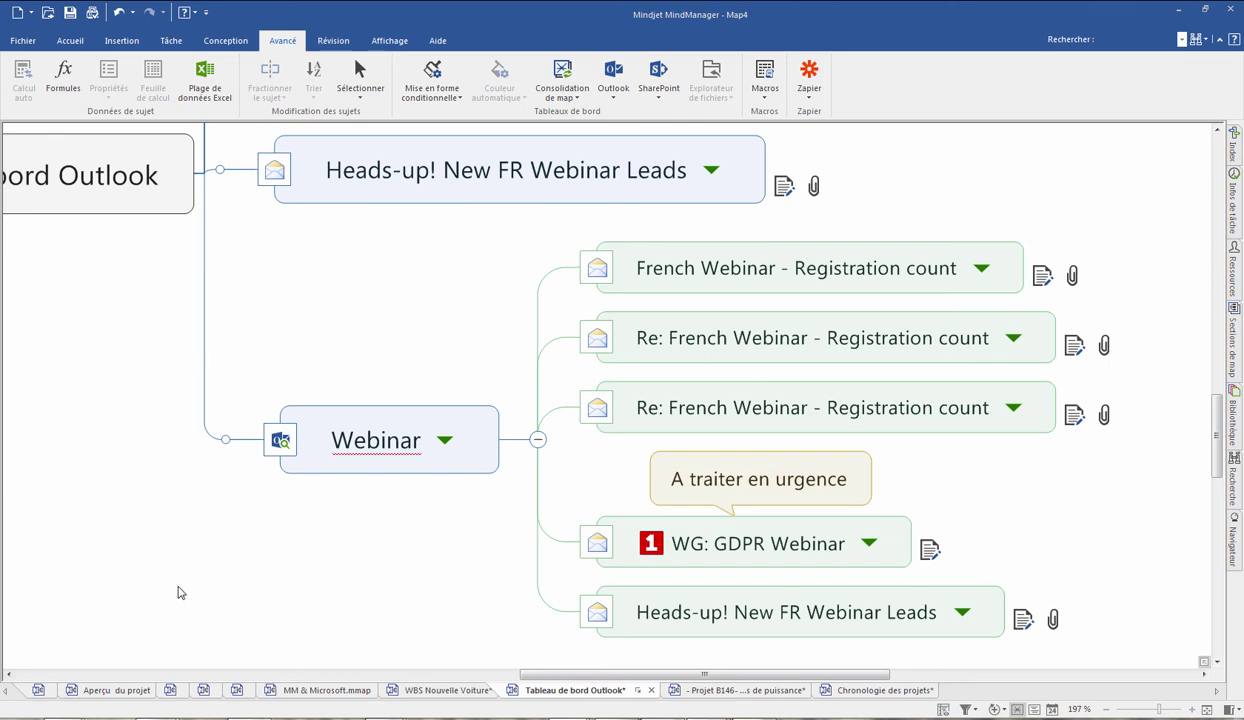
{"action": "left_click", "coordinate": [40, 690]}
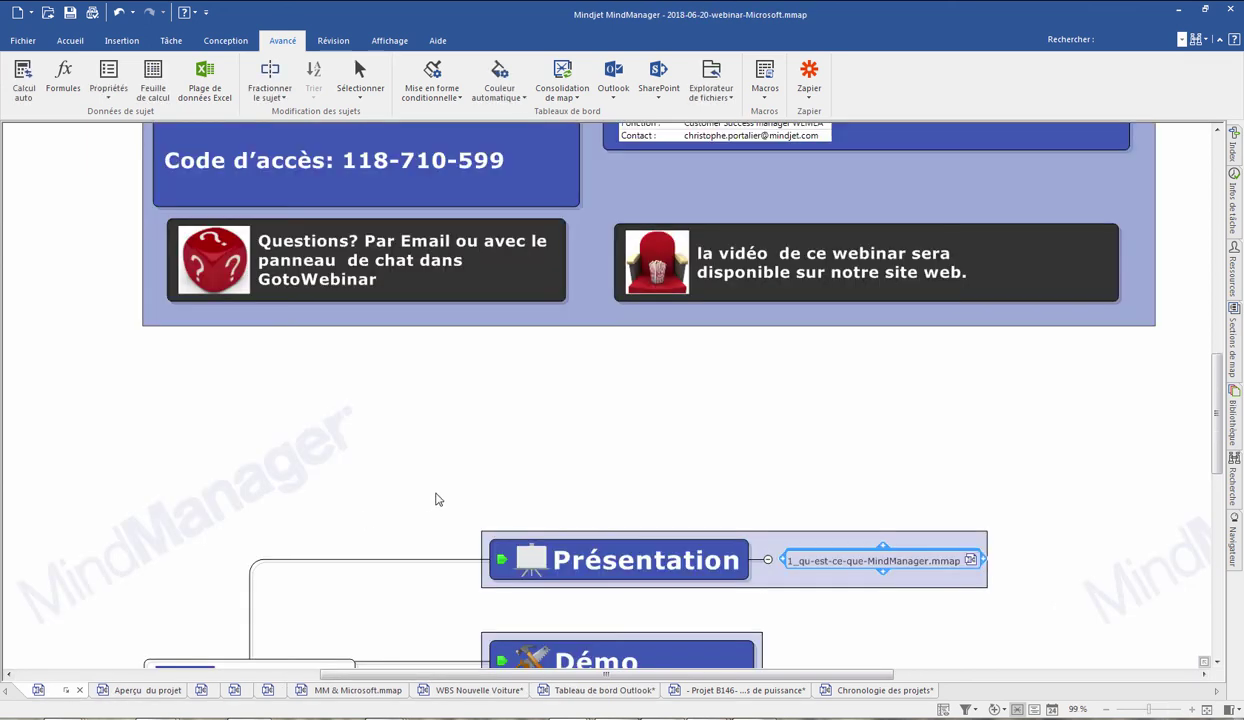
{"action": "scroll", "coordinate": [436, 500], "scroll_direction": "down", "scroll_amount": 2}
{"action": "scroll", "coordinate": [812, 300], "scroll_direction": "down", "scroll_amount": 2}
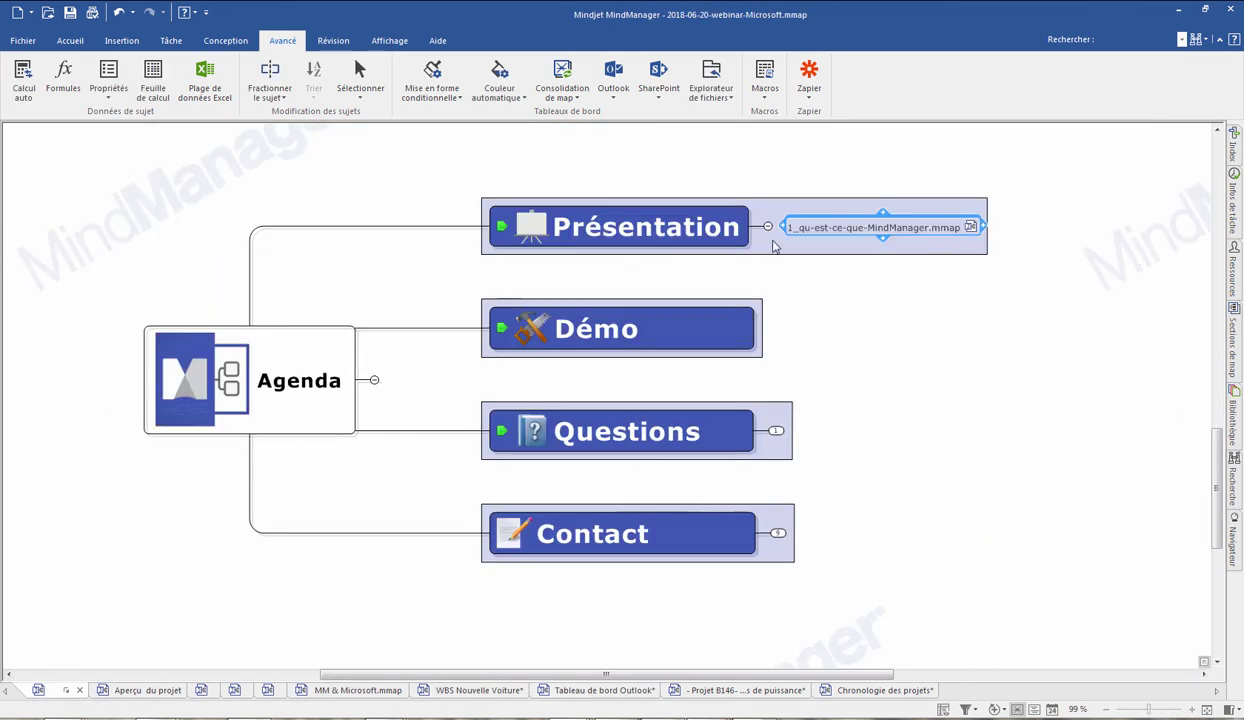
Collapse the Présentation branch of the agenda and expand the Questions branch to show its GotoWebinar question panel picture.
{"action": "left_click", "coordinate": [764, 225]}
{"action": "left_click", "coordinate": [691, 372]}
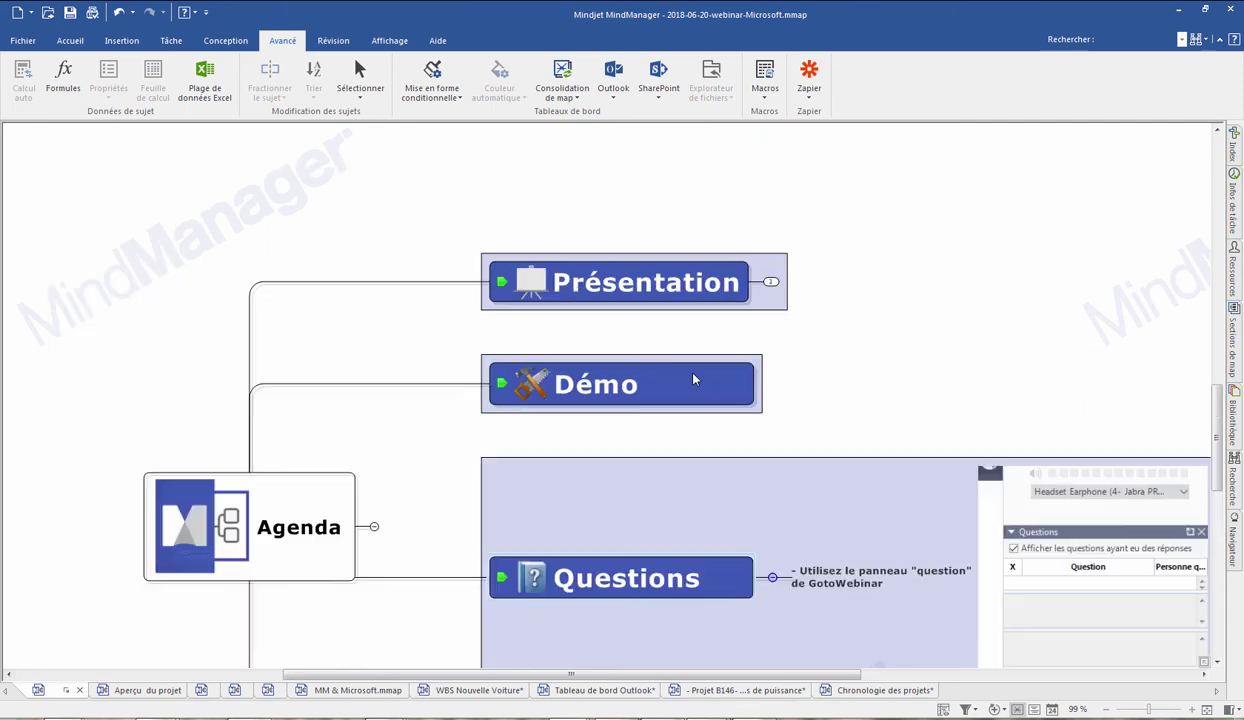
{"action": "scroll", "coordinate": [866, 531], "scroll_direction": "down", "scroll_amount": 2}
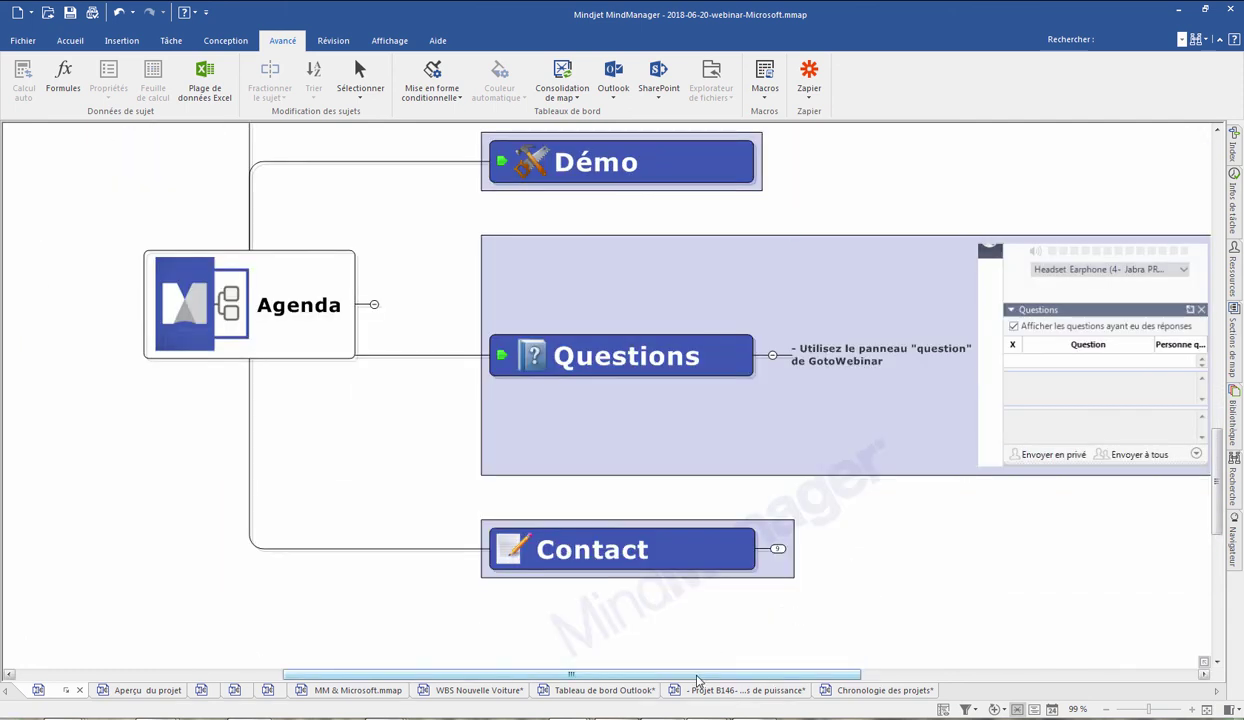
{"action": "left_click_drag", "start_coordinate": [697, 675], "coordinate": [849, 697]}
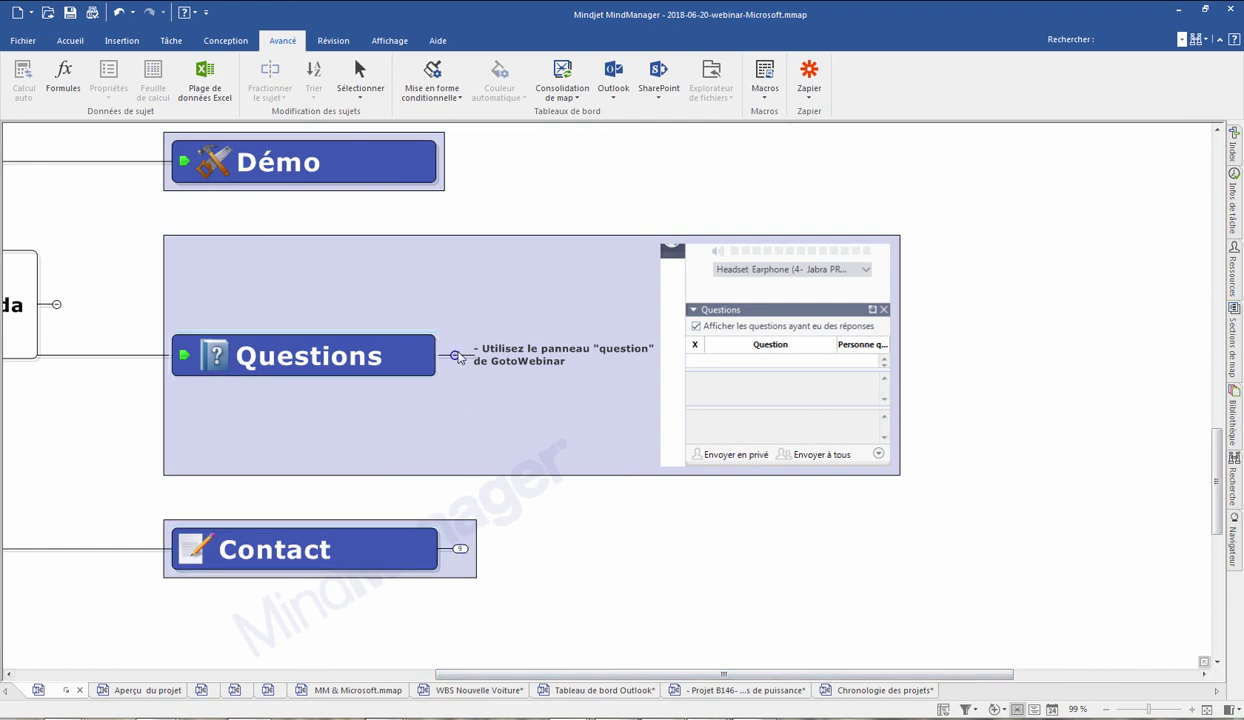
Collapse the Questions branch and expand Contact with its Présentateur, Pour toute question, Support and version d'essai subtopics.
{"action": "left_click", "coordinate": [454, 356]}
{"action": "left_click", "coordinate": [376, 254]}
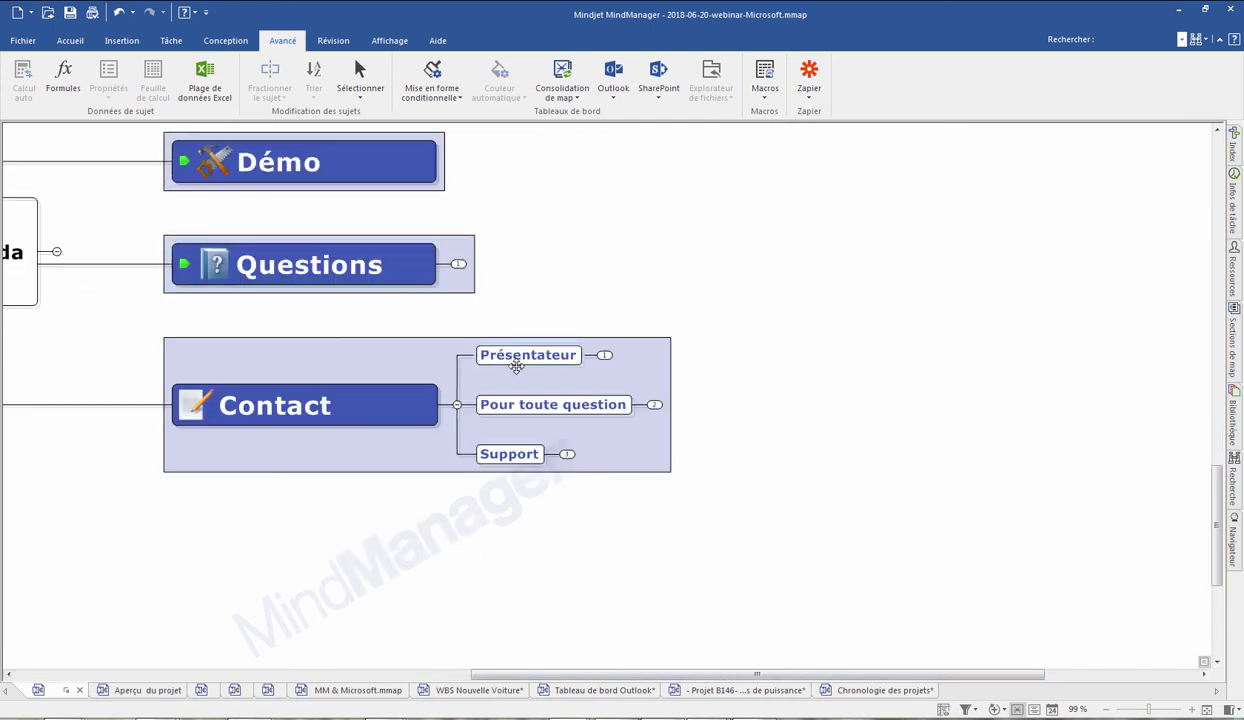
{"action": "left_click", "coordinate": [604, 355]}
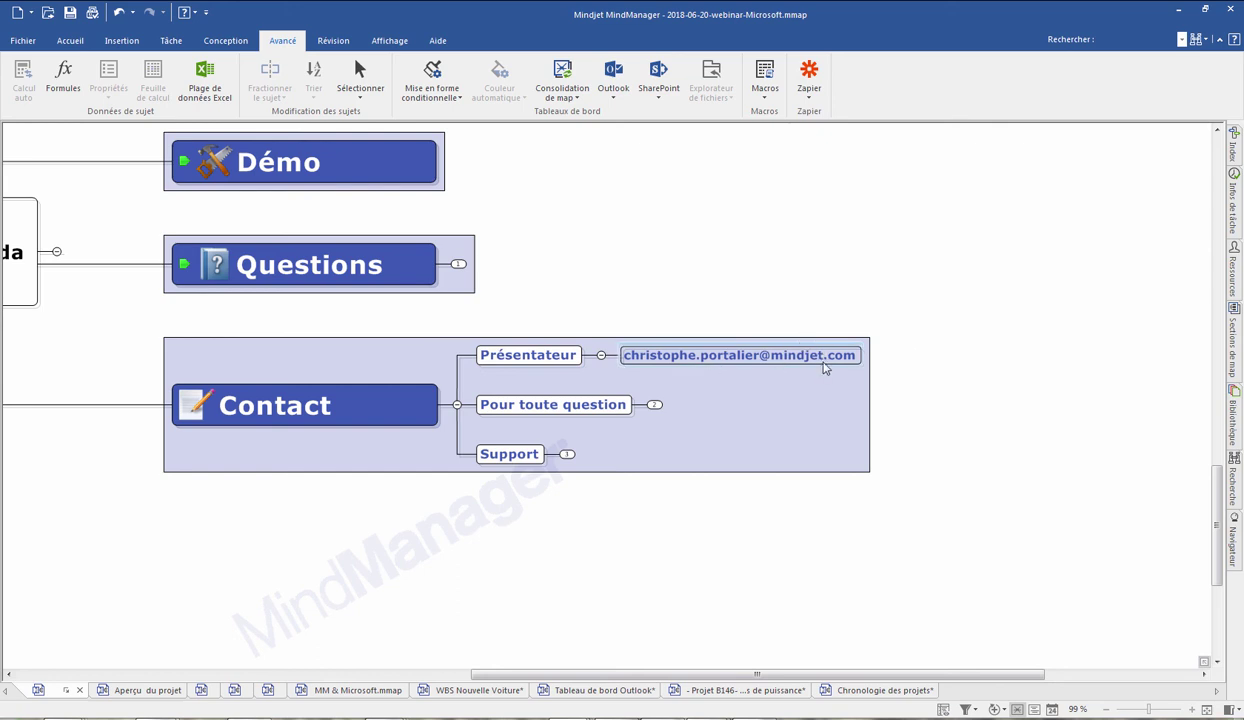
{"action": "left_click", "coordinate": [655, 406]}
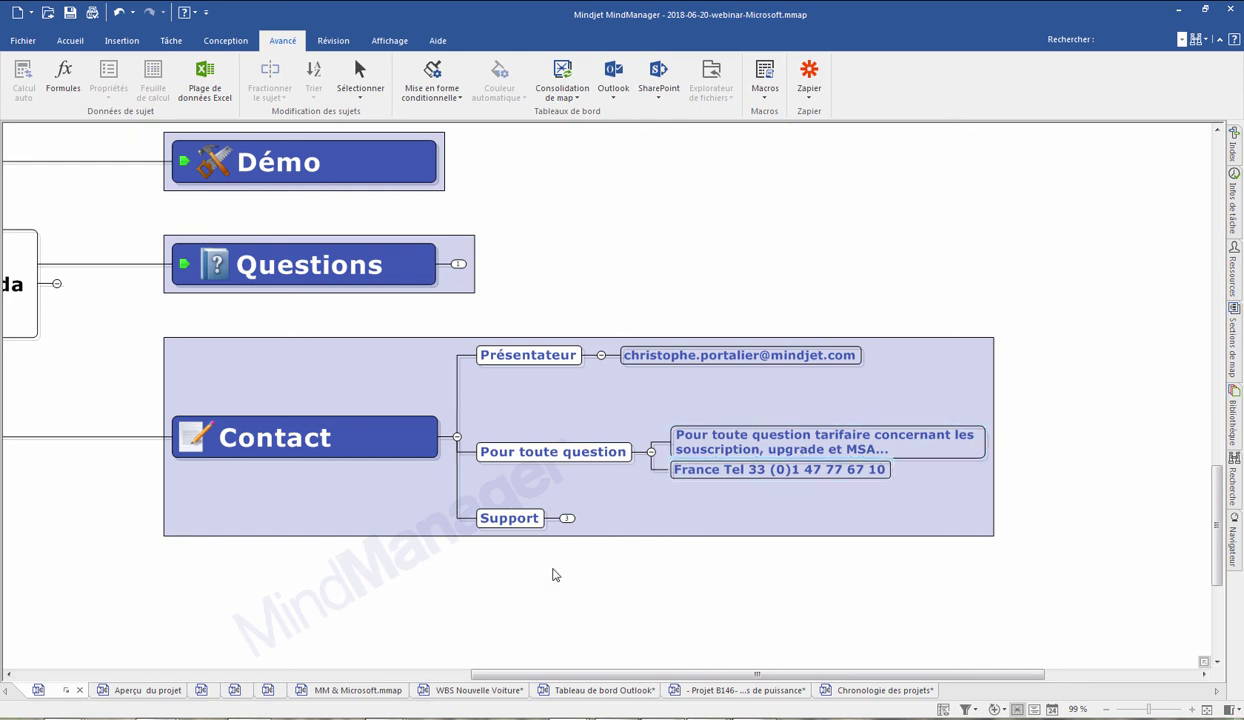
{"action": "left_click", "coordinate": [566, 518]}
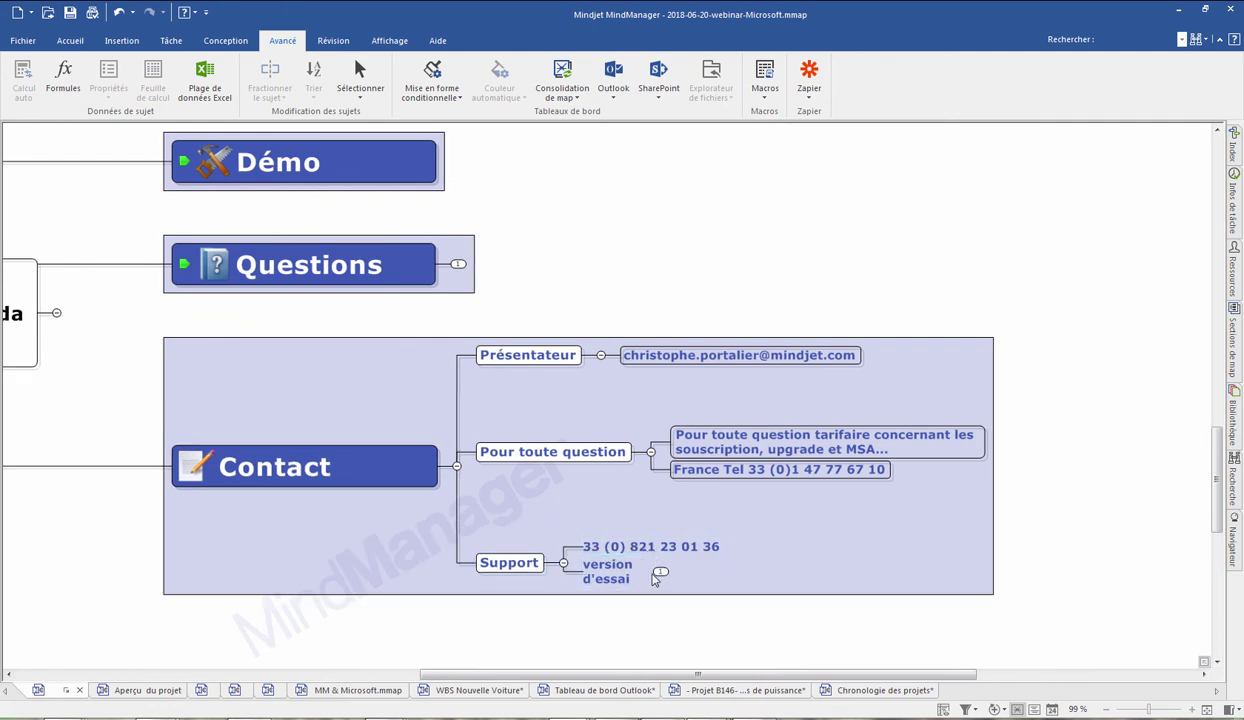
{"action": "left_click", "coordinate": [660, 573]}
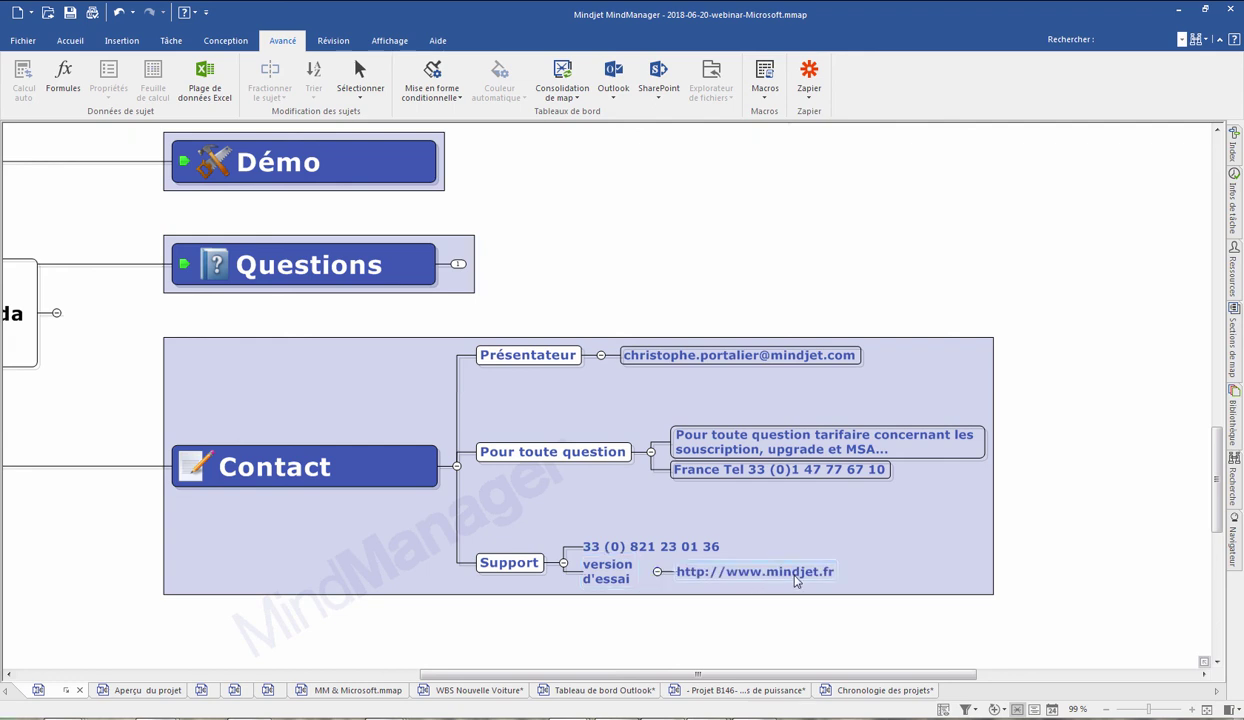